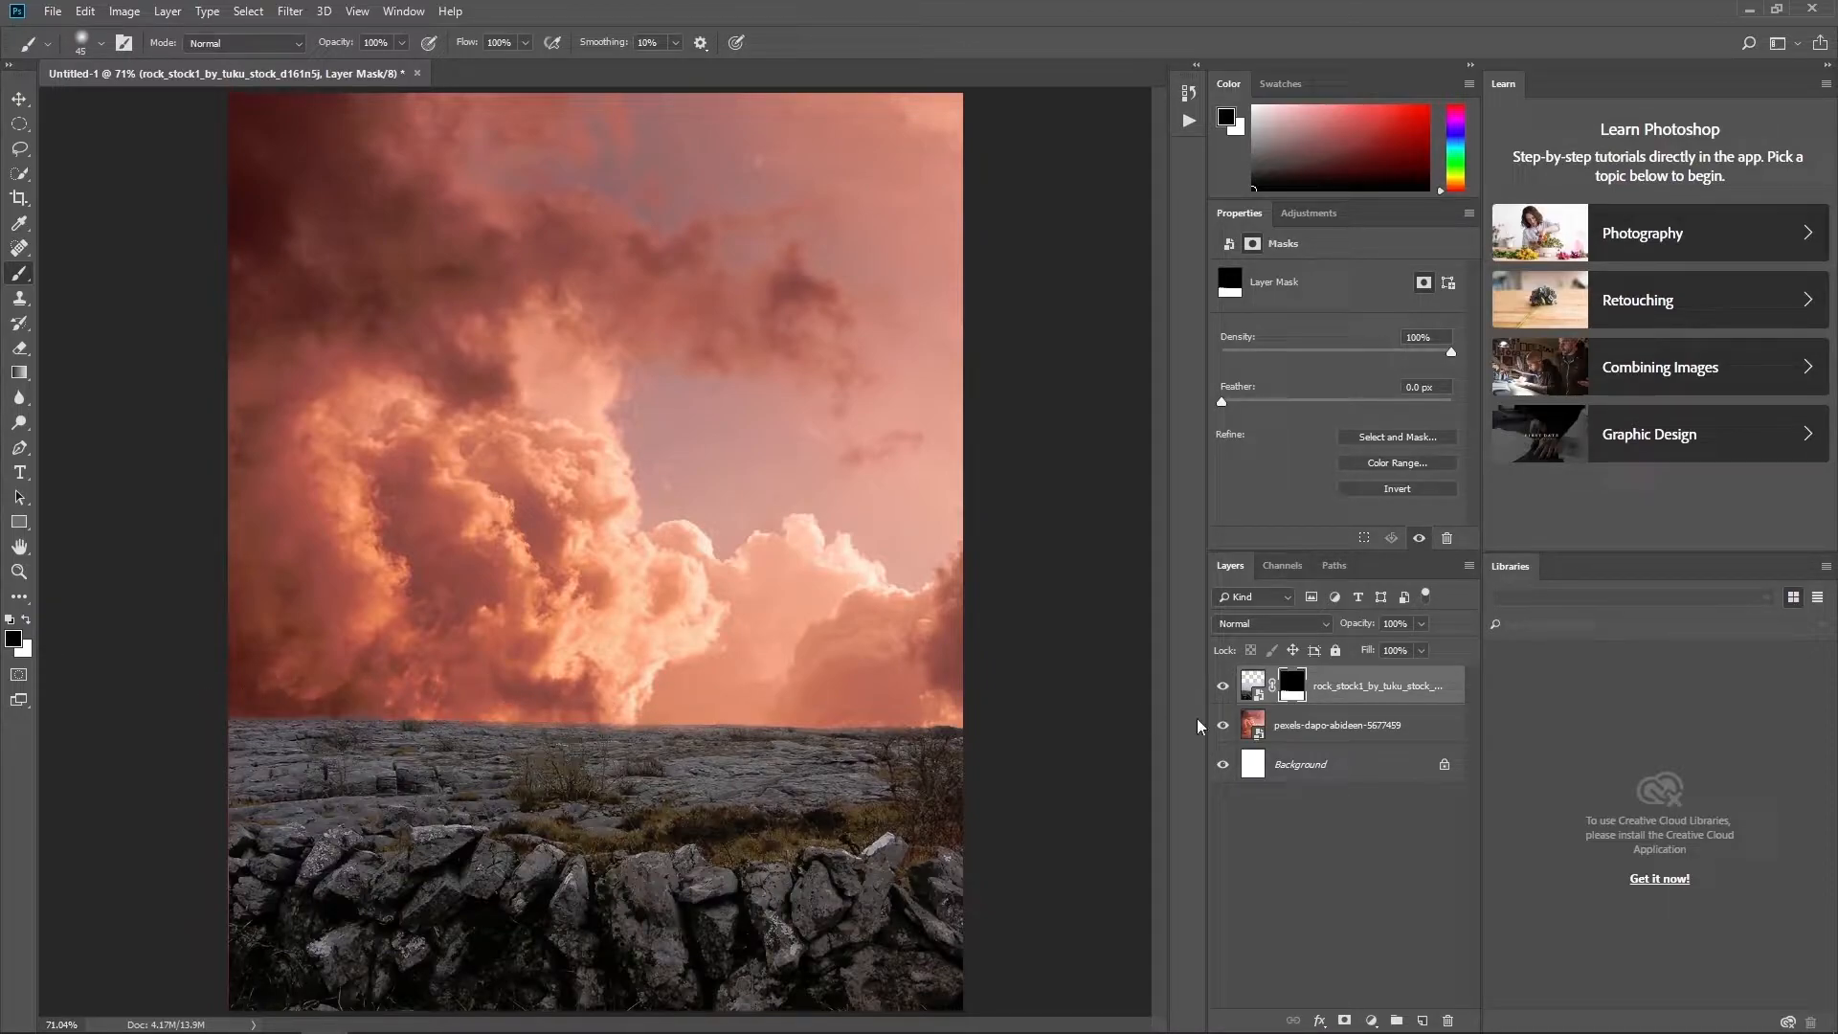
# - Stretch the rock layer slightly so it reaches past the canvas's left edge, to a width of 3.64 in
pyautogui.click(1252, 685)
pyautogui.hotkey('ctrl', 't')
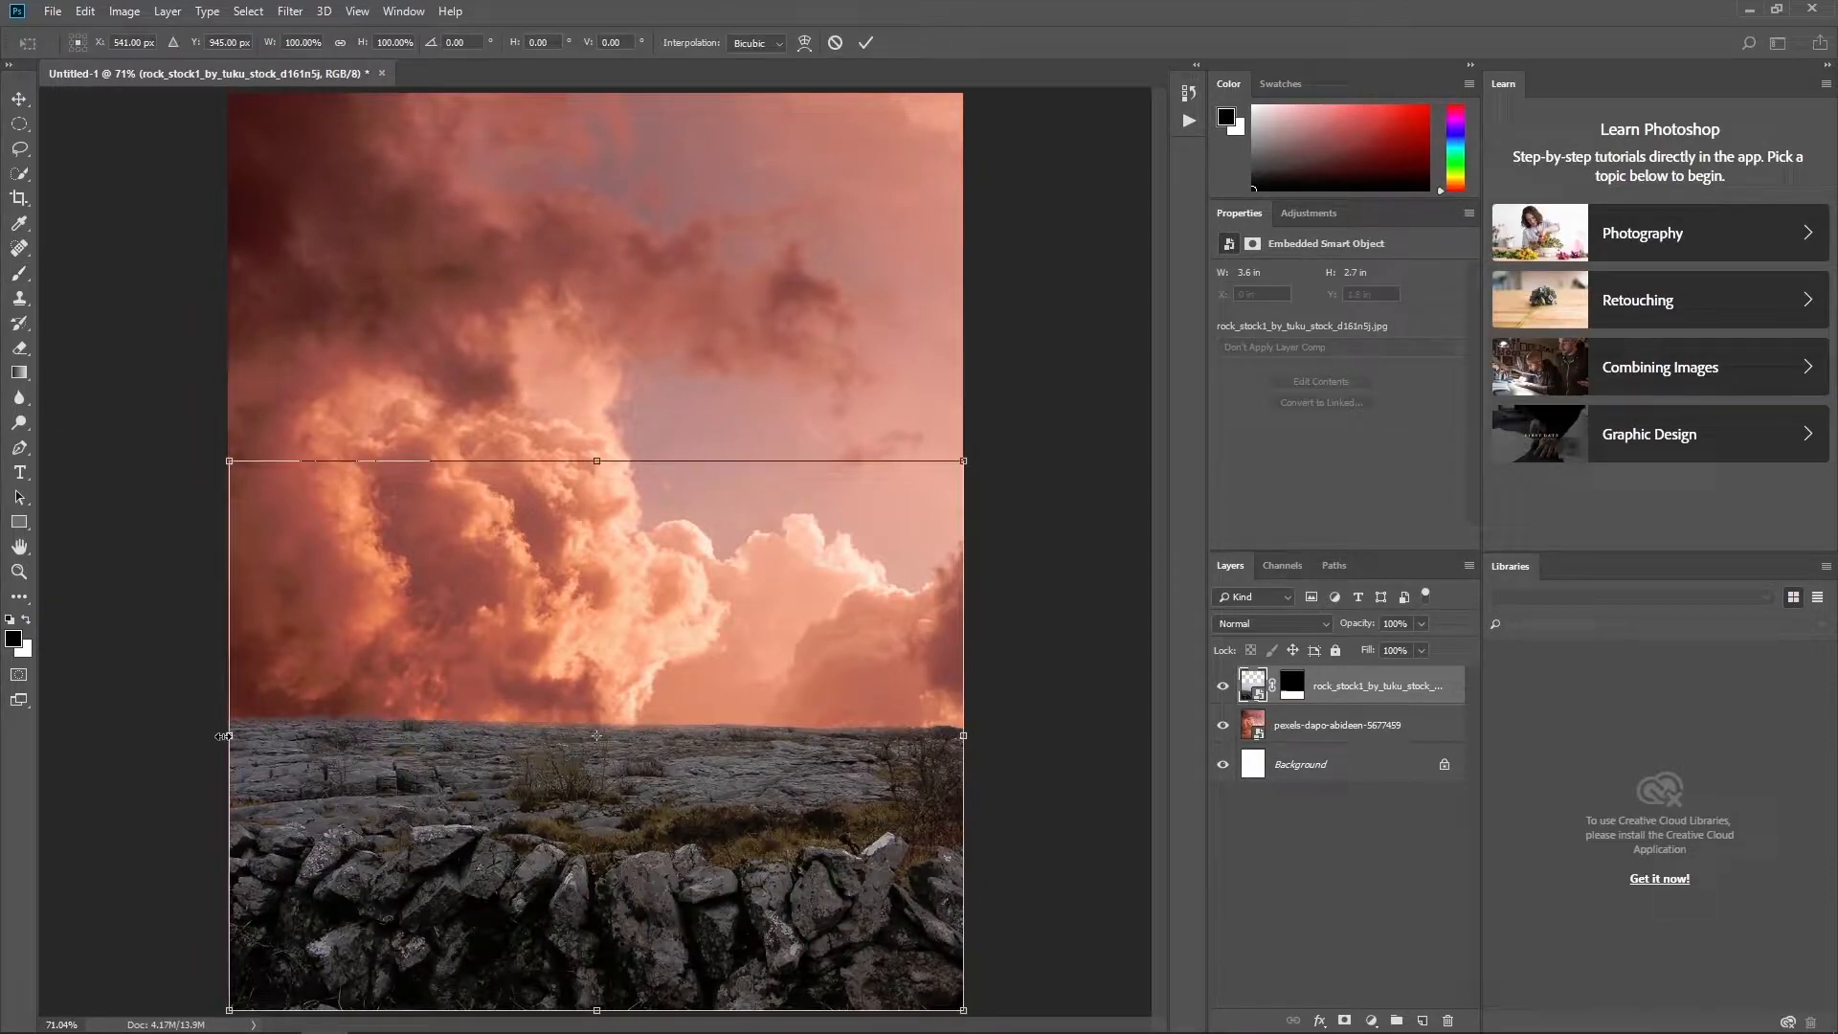
pyautogui.click(865, 42)
pyautogui.press('b')
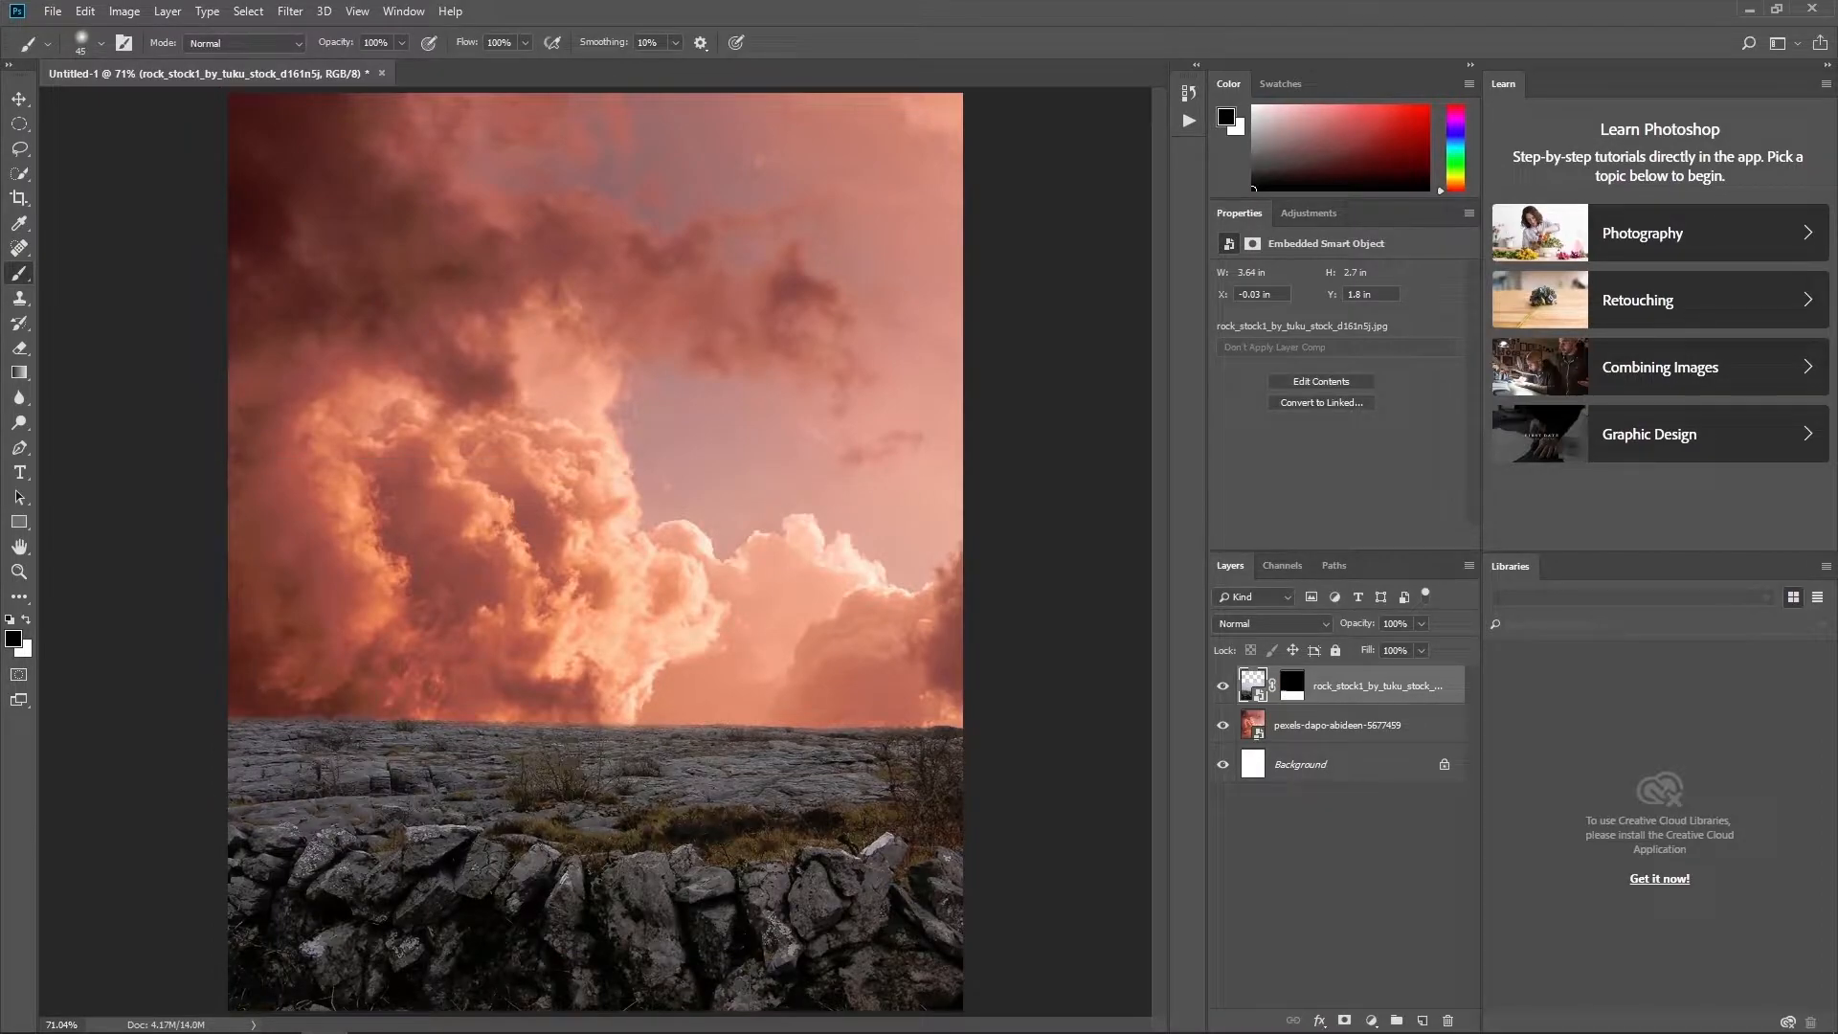
# - Place the crocodile skull image above the rock layer and select its subject automatically
pyautogui.moveTo(0, 563); pyautogui.dragTo(531, 554)
pyautogui.click(663, 48)
pyautogui.click(247, 10)
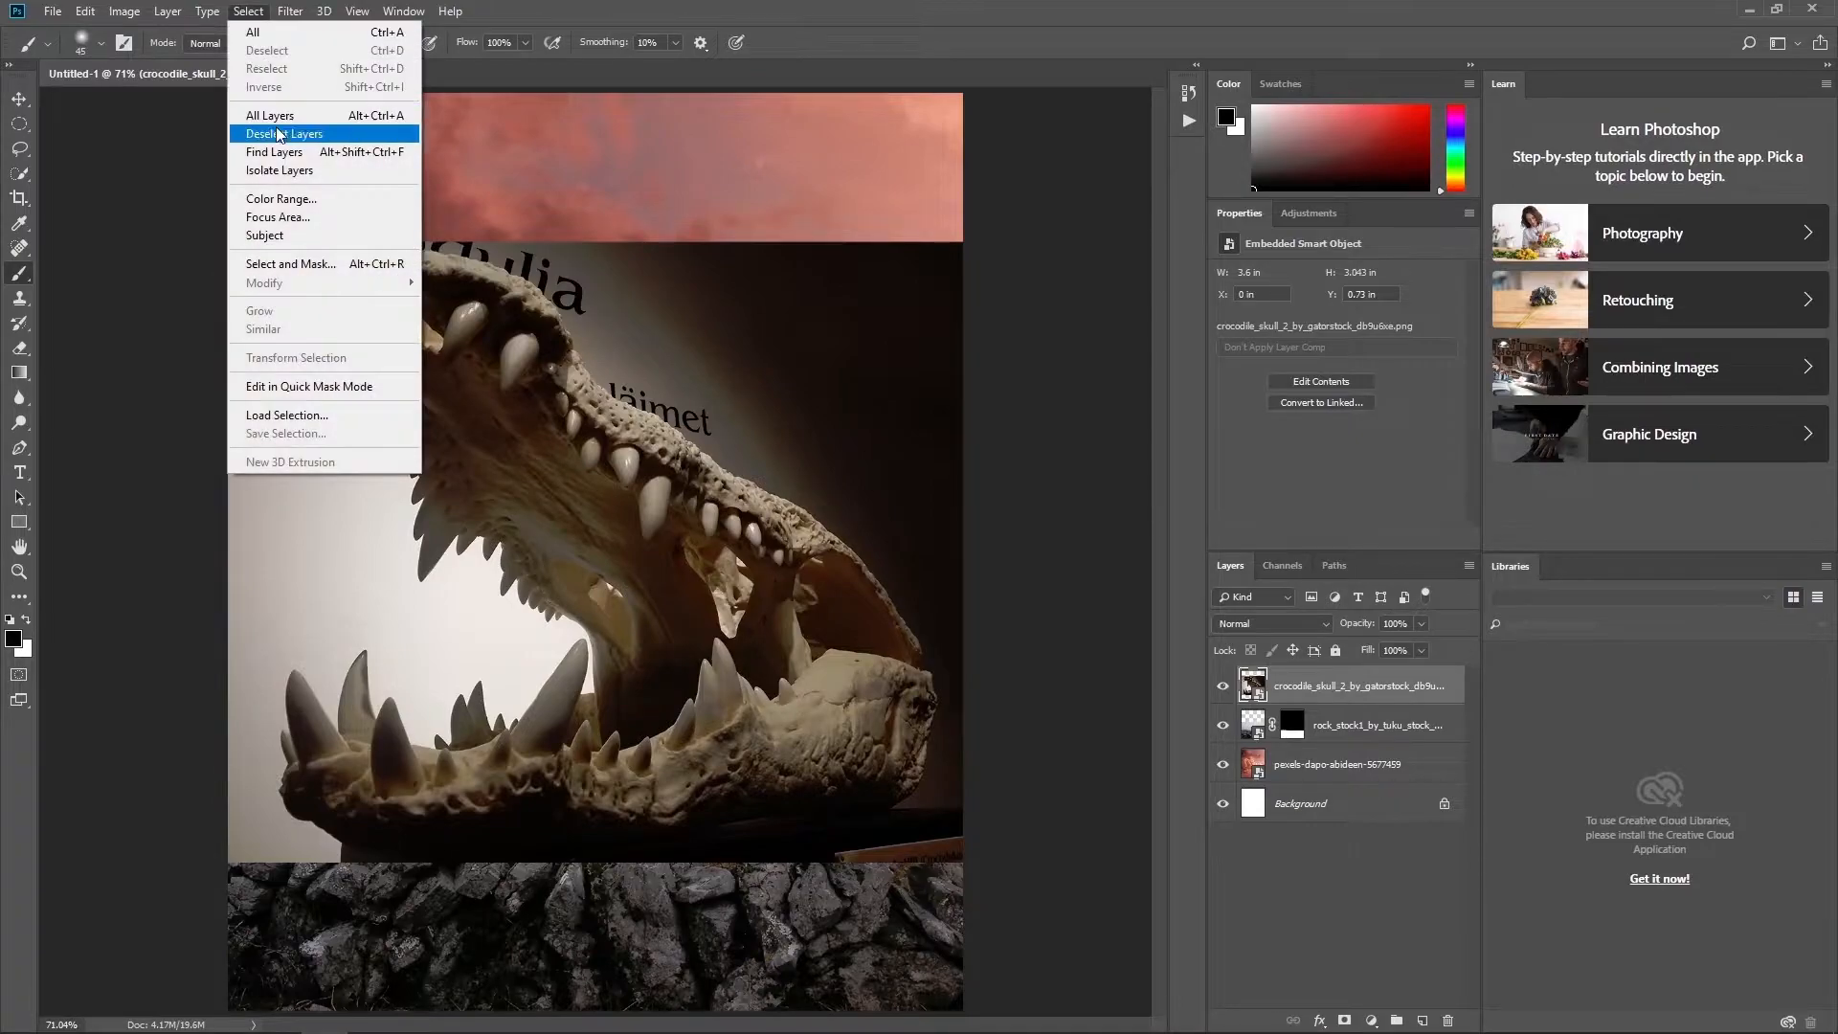
pyautogui.click(285, 237)
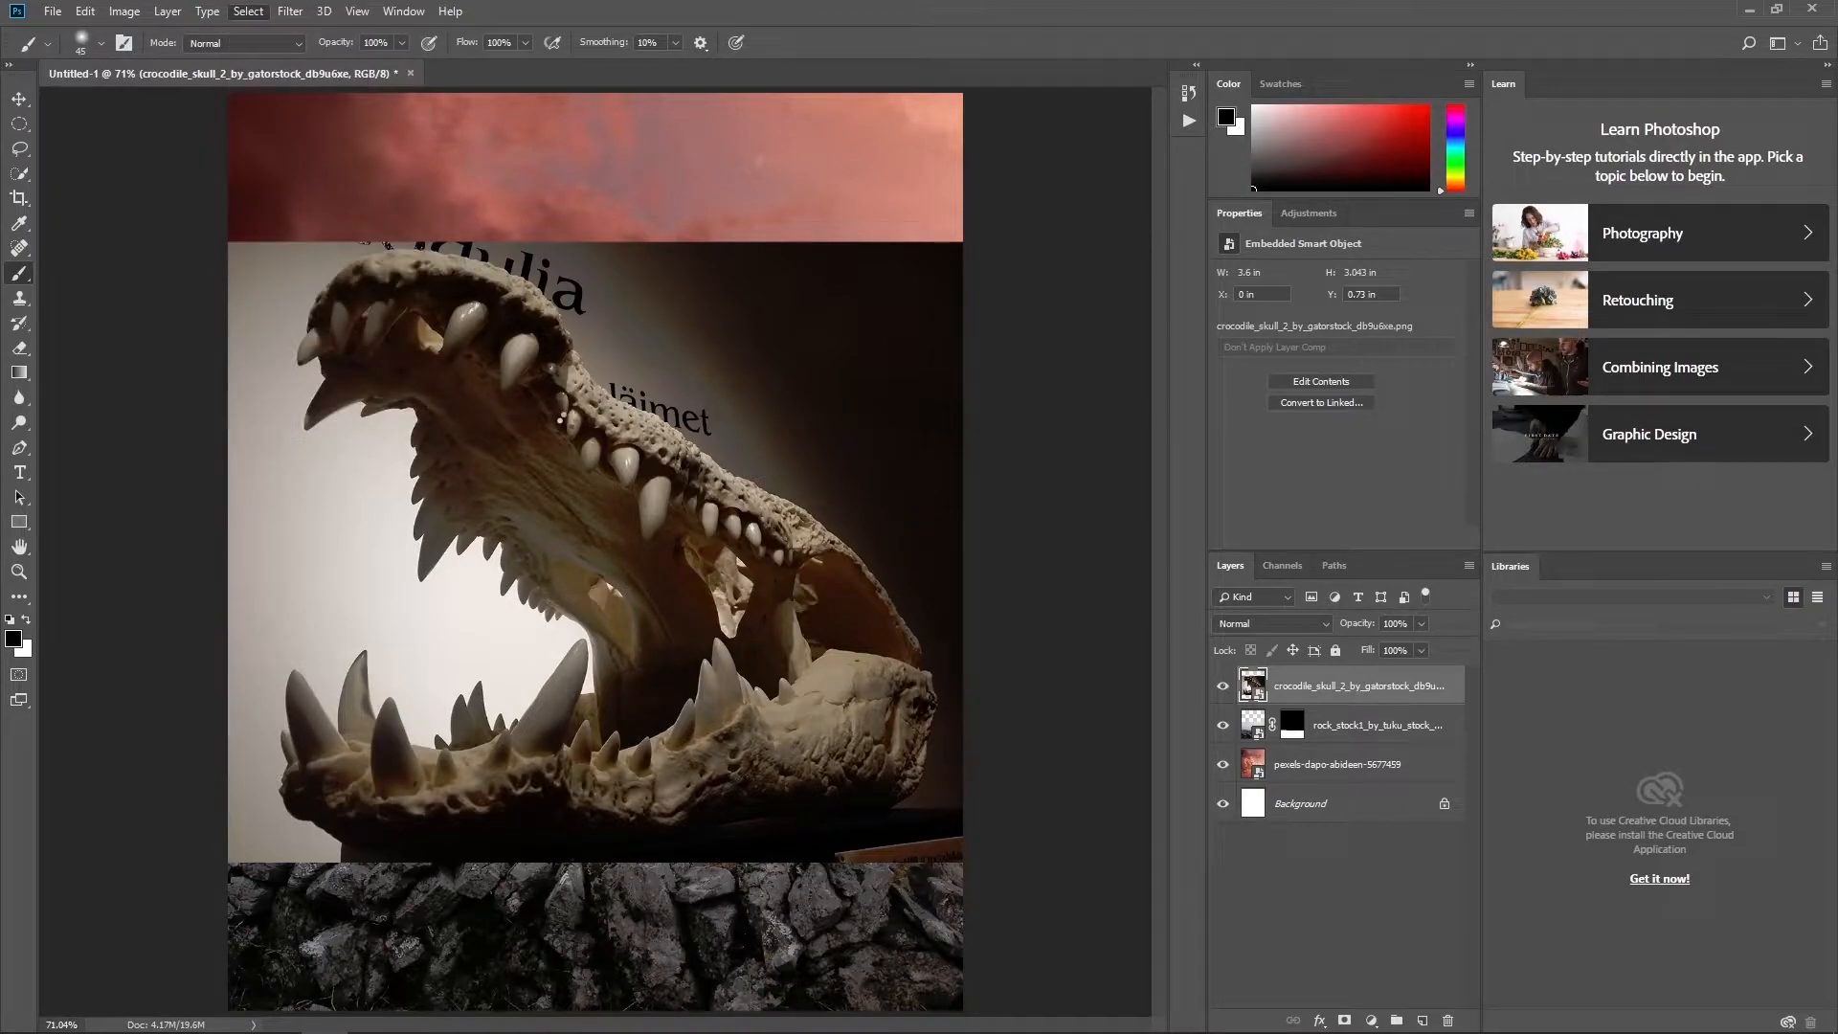
# - Correct the skull selection with Quick Selection, adding the lower jaw and subtracting the background areas, and convert it to a layer mask
pyautogui.press('w')
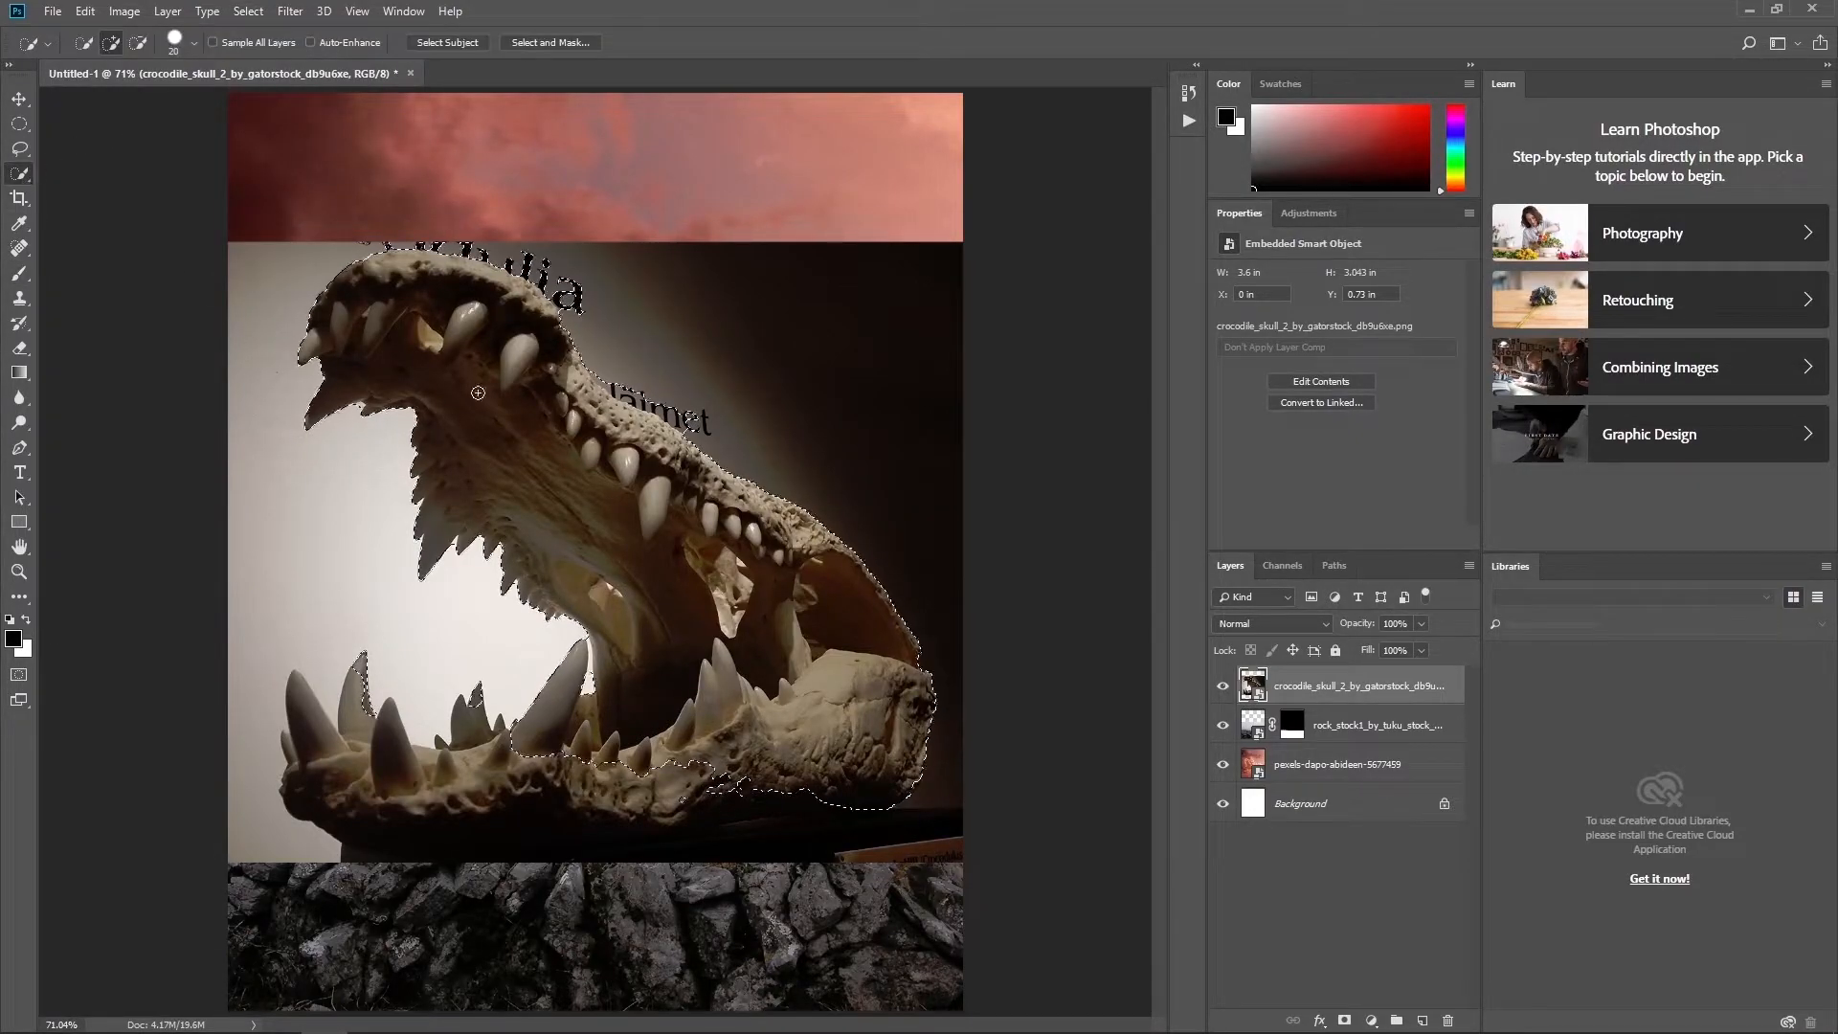
pyautogui.moveTo(780, 785); pyautogui.dragTo(445, 774)
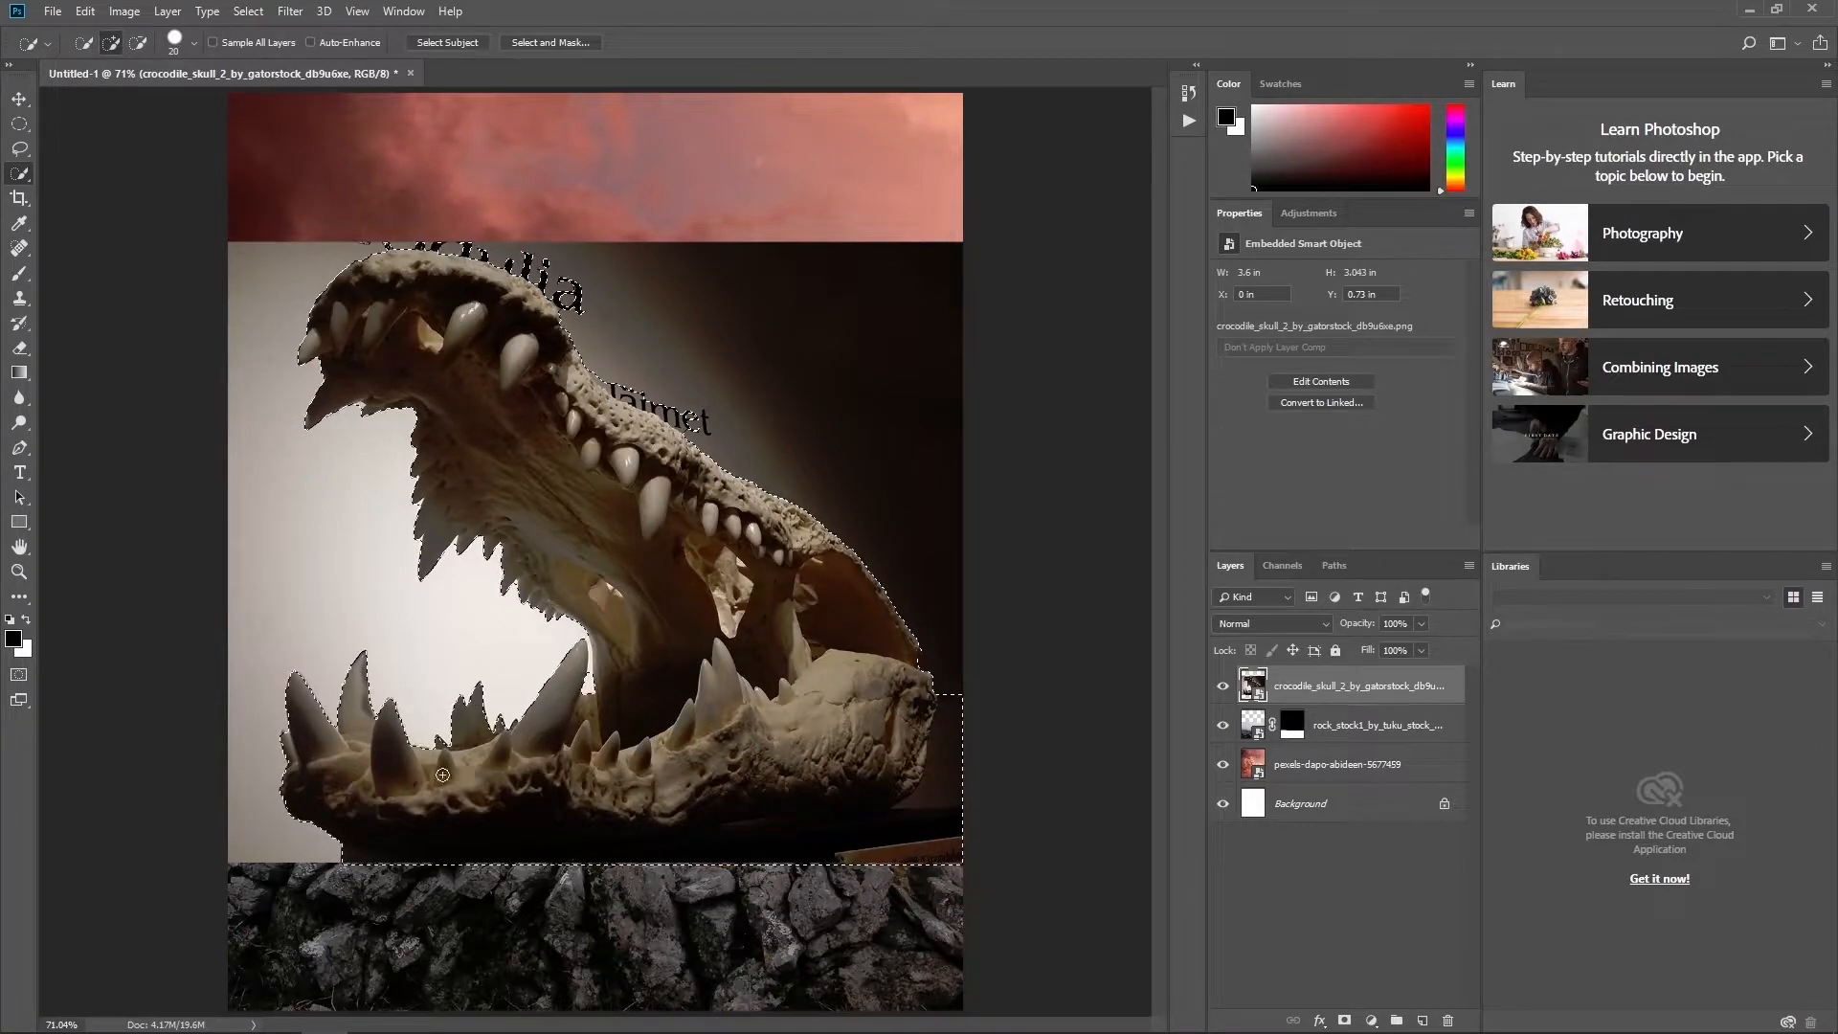
pyautogui.press('alt')
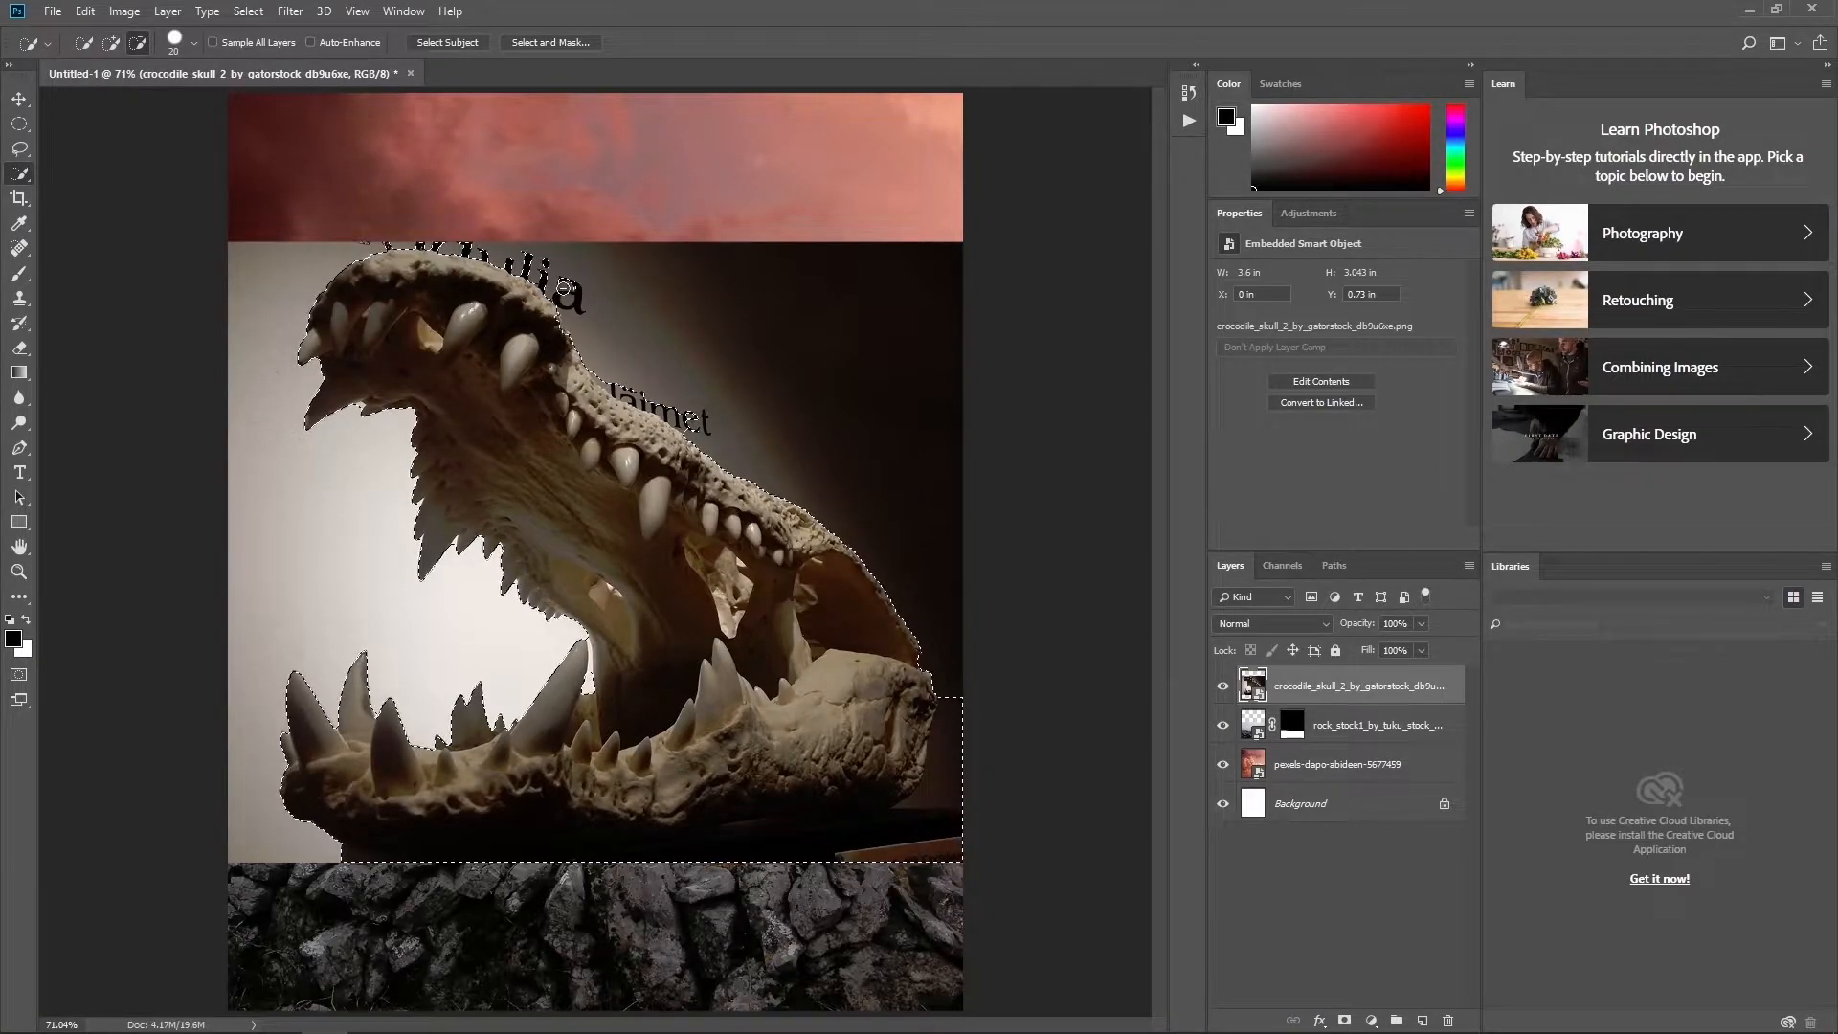
pyautogui.moveTo(410, 237); pyautogui.dragTo(366, 240)
pyautogui.moveTo(381, 276); pyautogui.dragTo(474, 272)
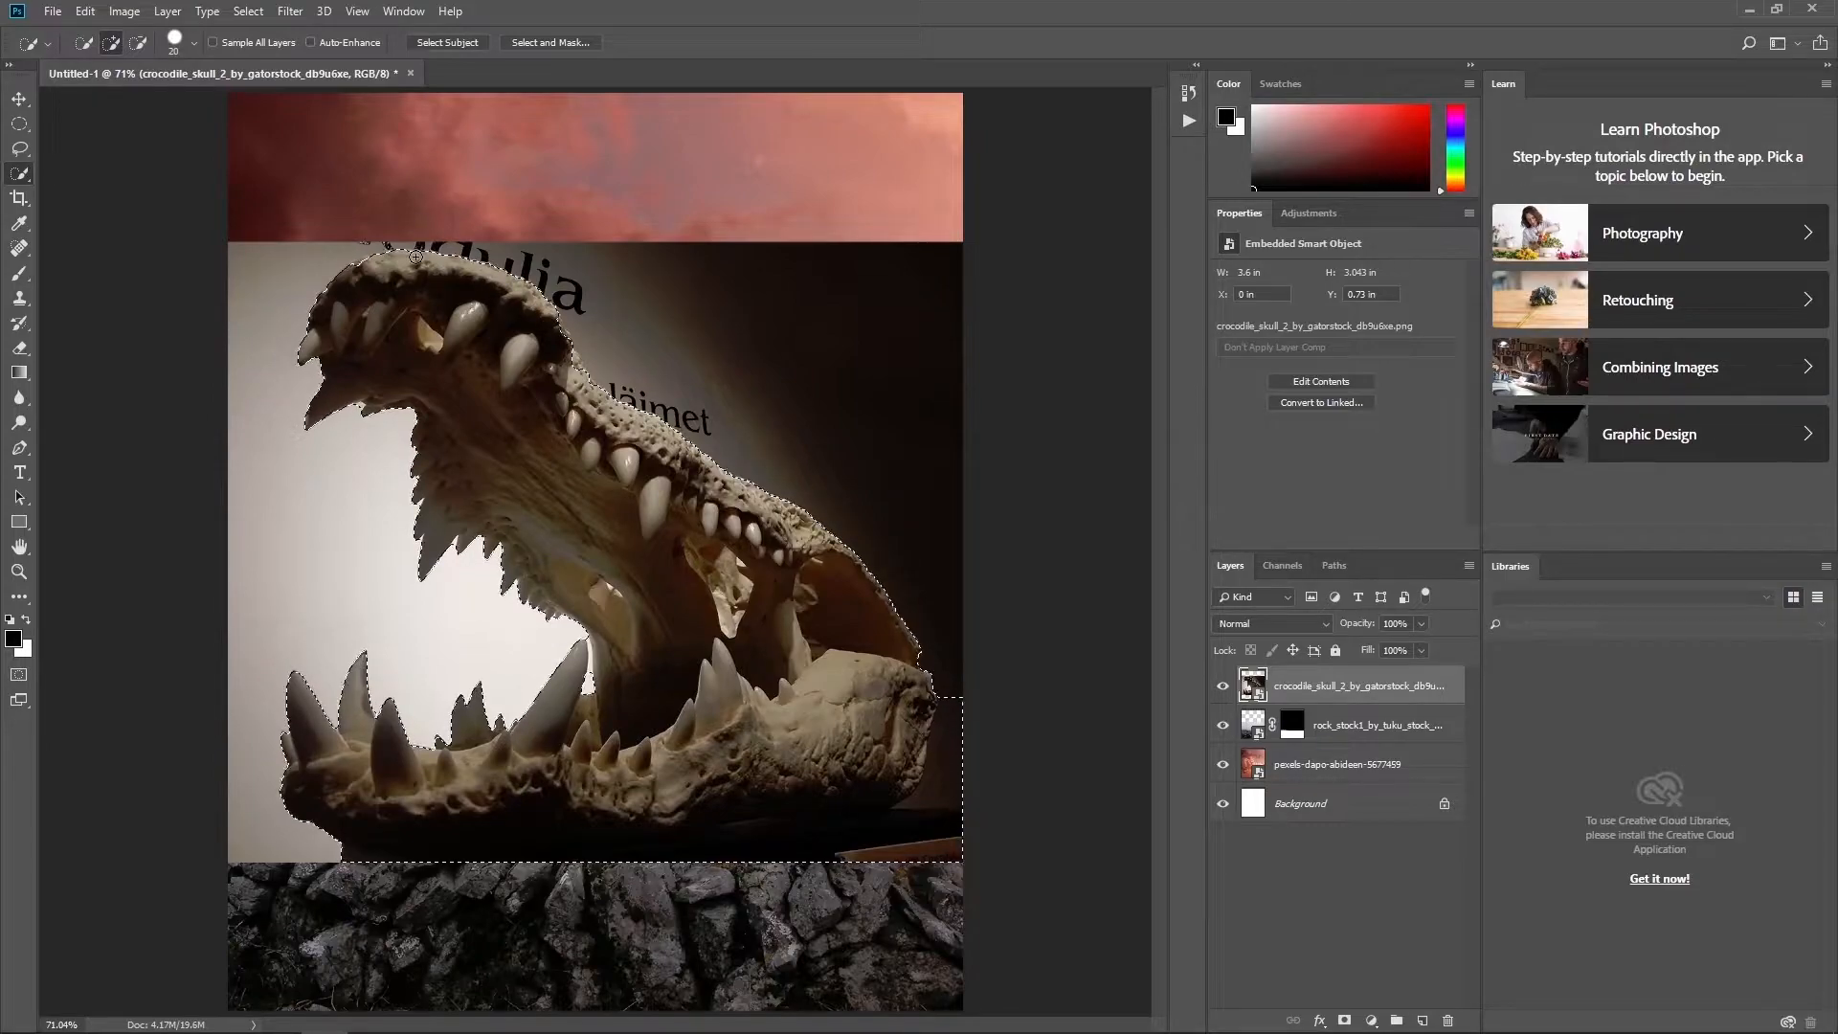
pyautogui.click(137, 42)
pyautogui.click(111, 42)
pyautogui.click(139, 43)
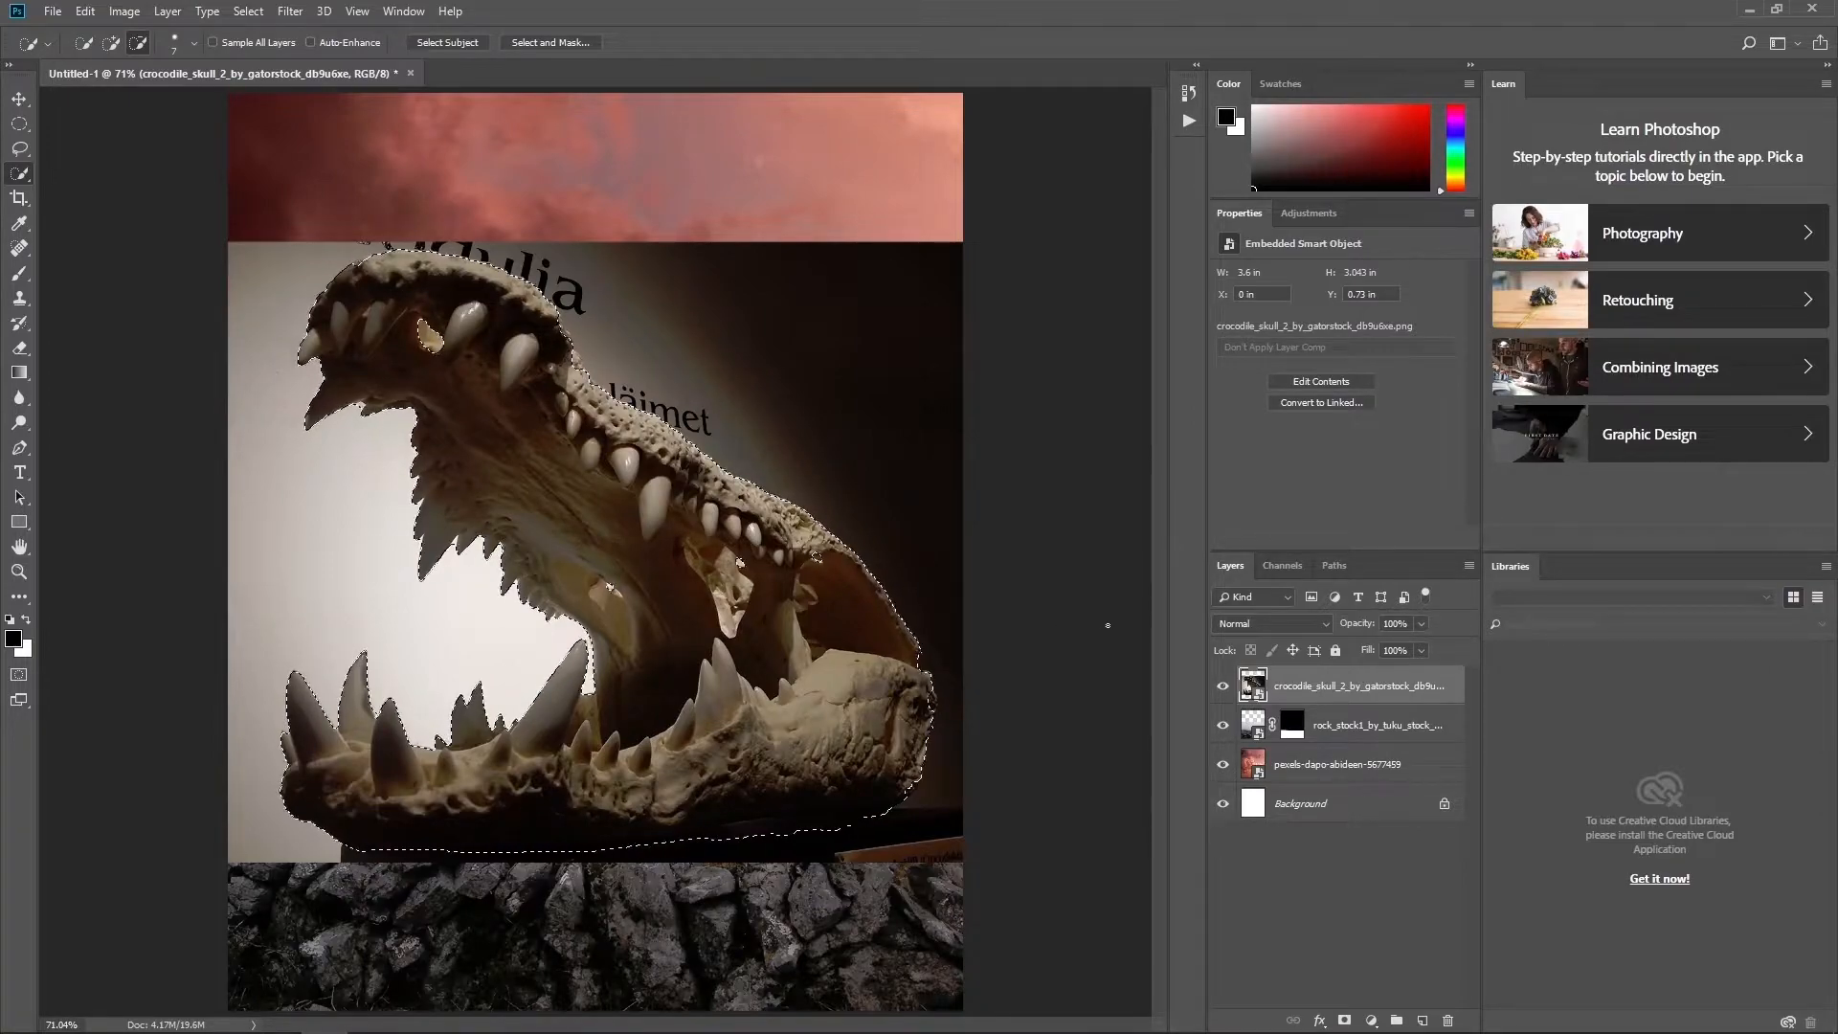
pyautogui.click(111, 45)
pyautogui.click(1344, 1021)
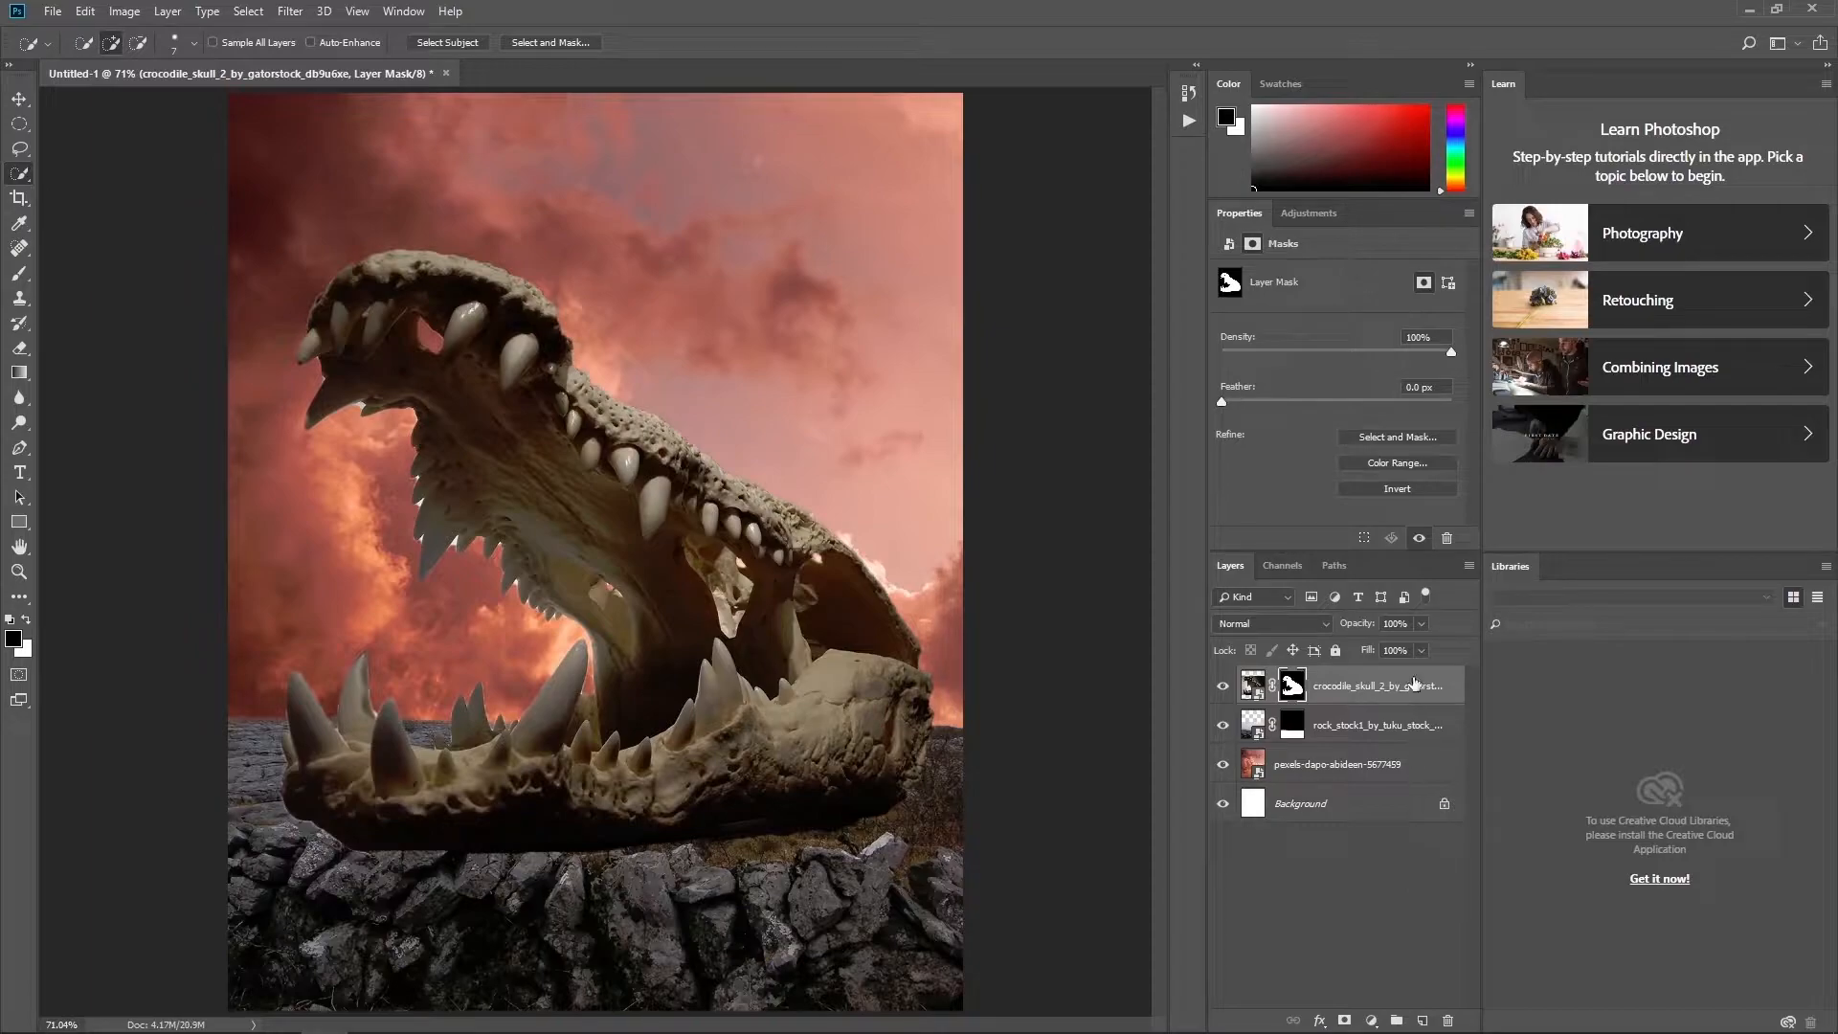
# - Refine the skull mask's edges around the teeth and inner jaw in Select and Mask, varying the brush size
pyautogui.click(1410, 436)
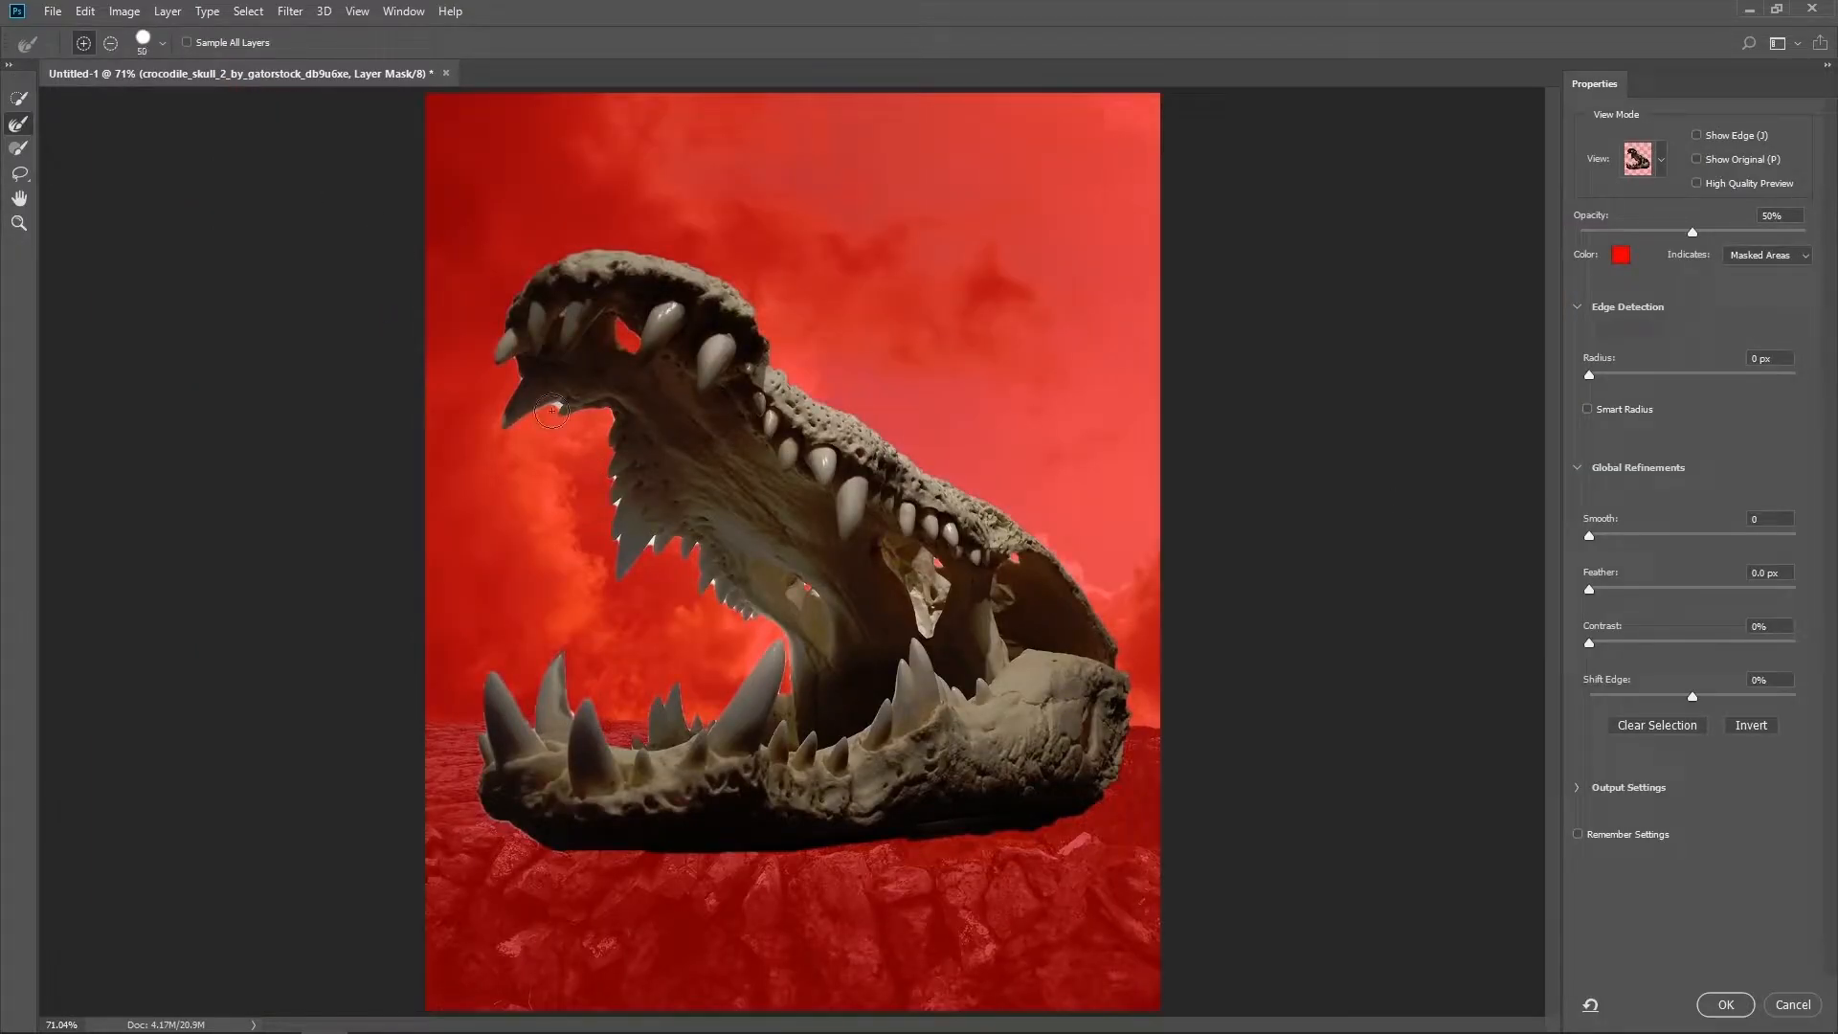
pyautogui.press(']')
pyautogui.moveTo(647, 552)
pyautogui.mouseDown()
pyautogui.moveTo(620, 532)
pyautogui.moveTo(607, 461)
pyautogui.mouseUp()
pyautogui.press('[')
pyautogui.press('[')
pyautogui.press('[')
pyautogui.press('[')
pyautogui.click(1724, 1002)
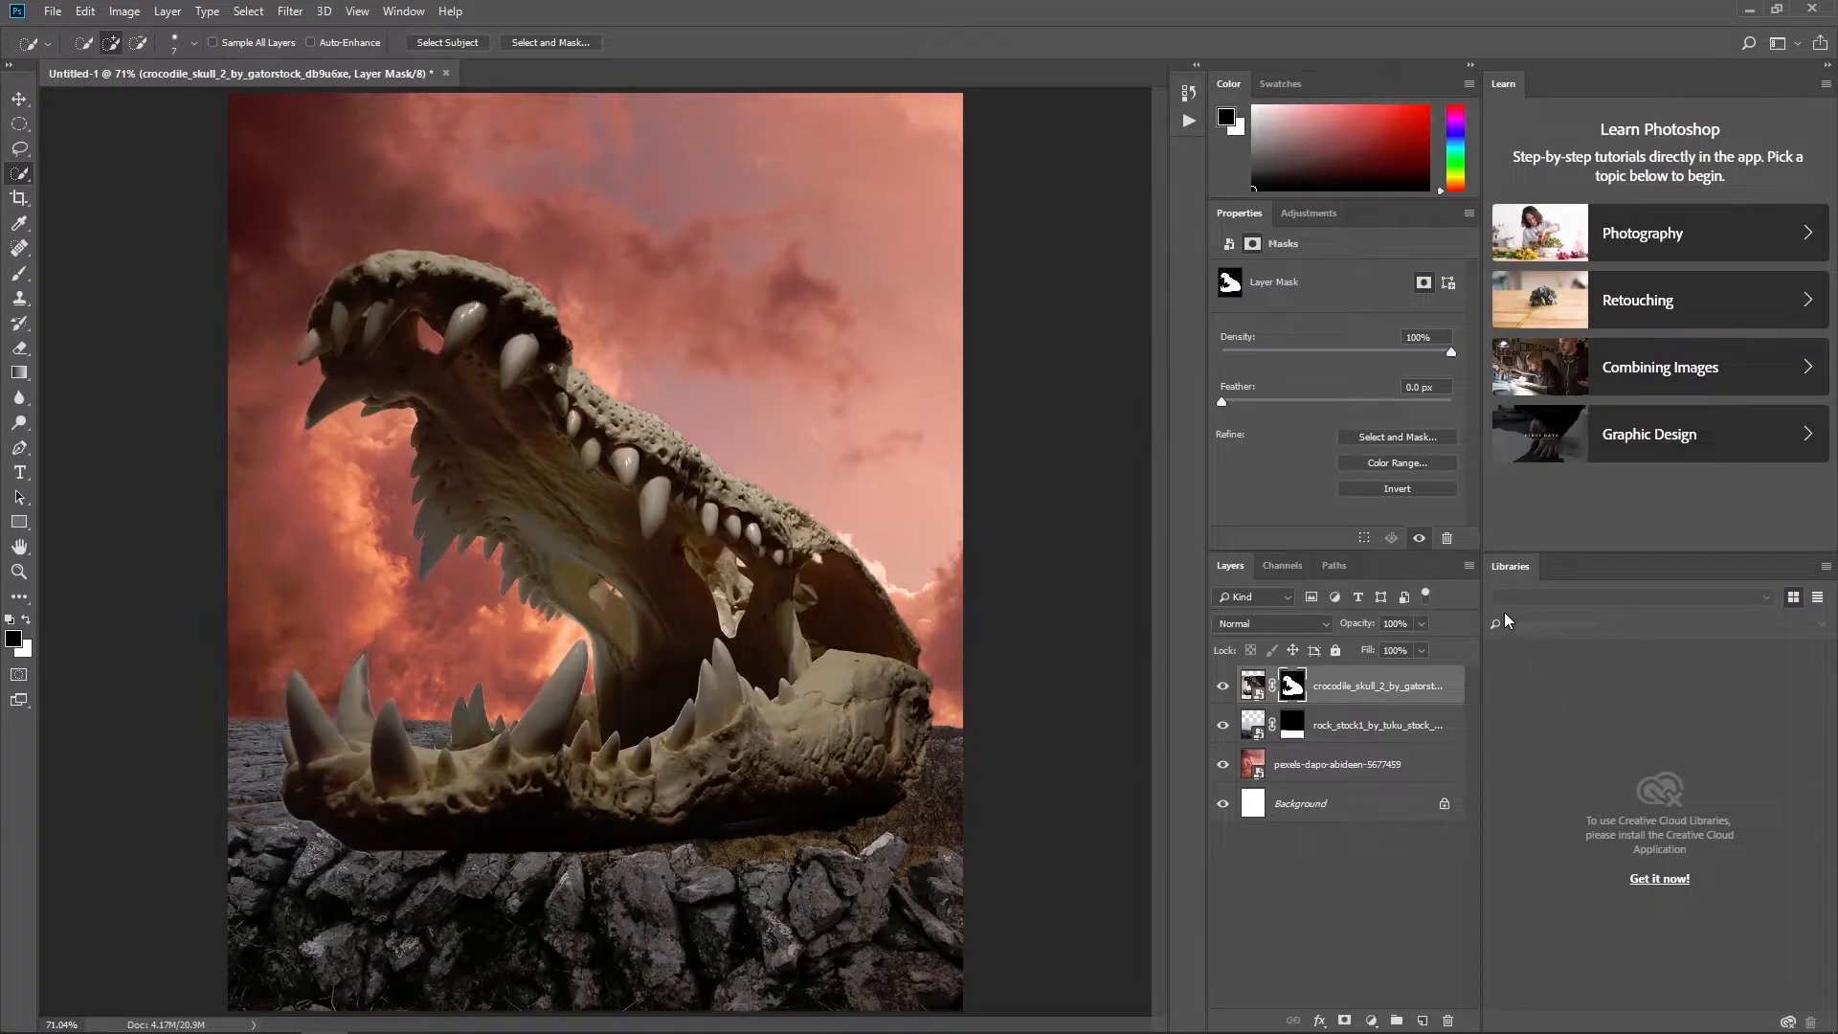
# - Move the skull about 0.28 in to the right and 0.08 in down so its back runs off the canvas
pyautogui.hotkey('ctrl', 't')
pyautogui.moveTo(854, 438); pyautogui.dragTo(911, 454)
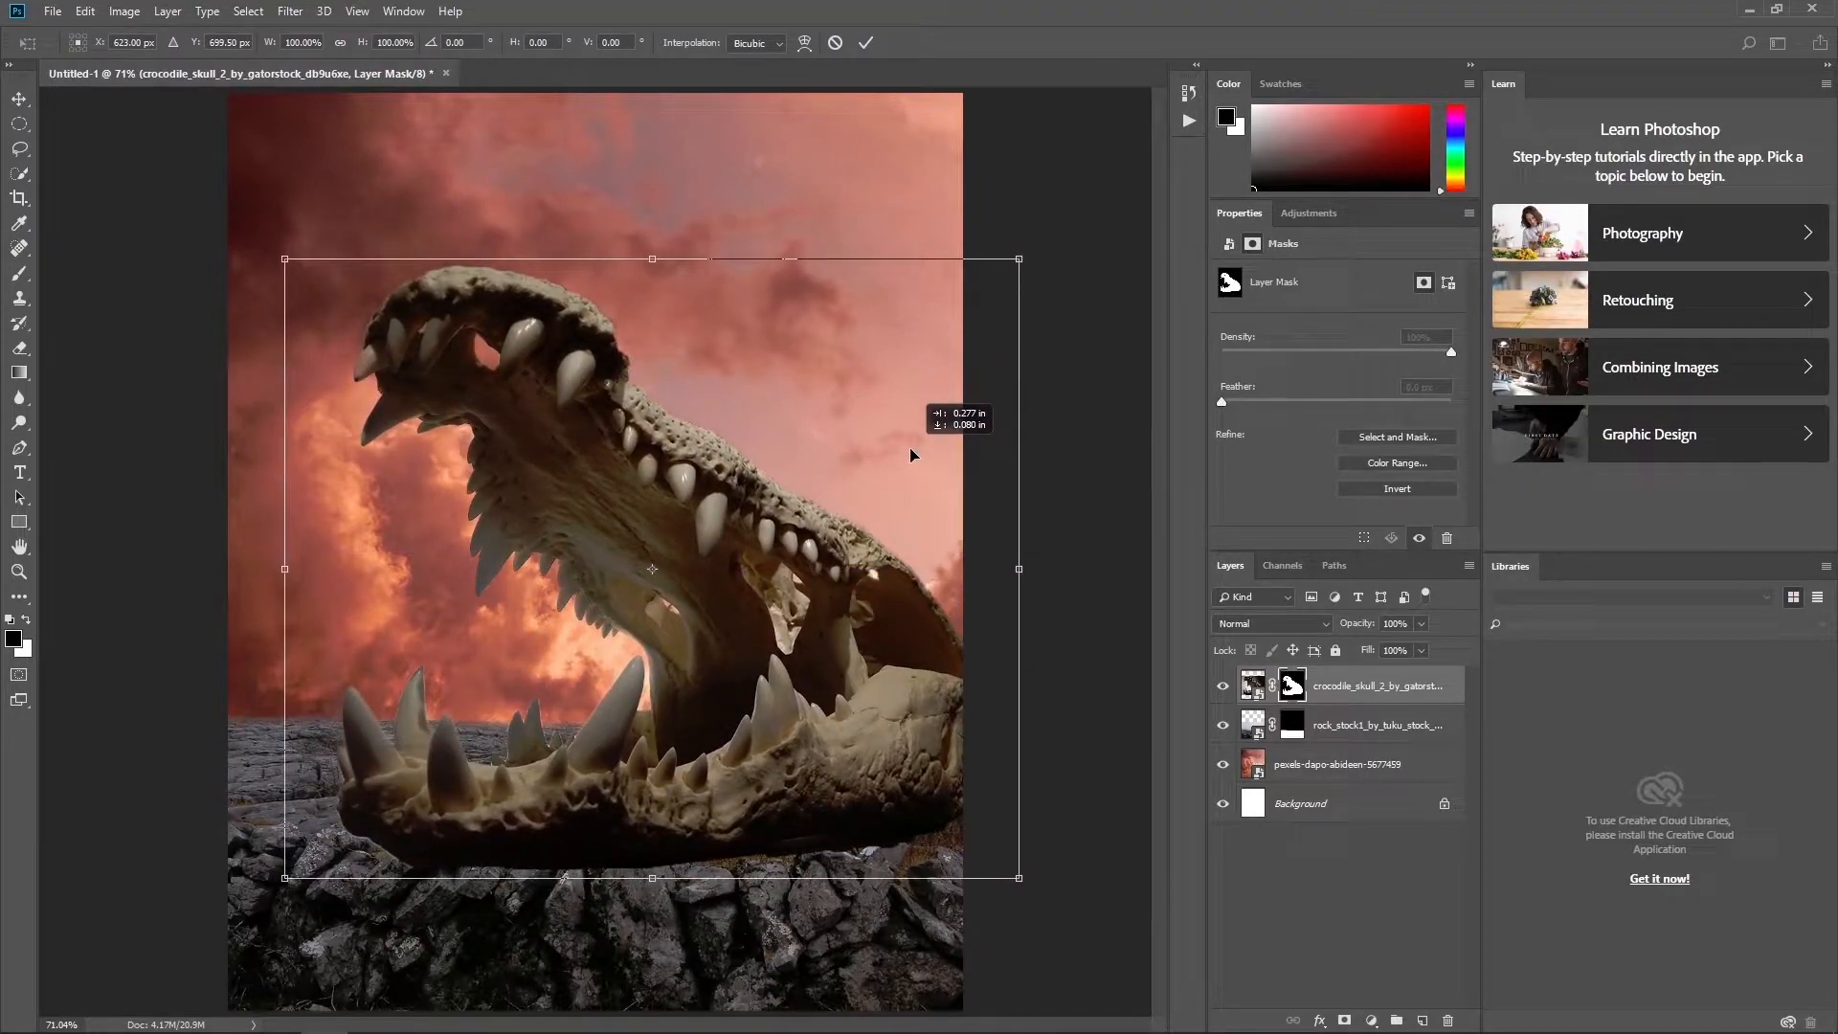
pyautogui.press('w')
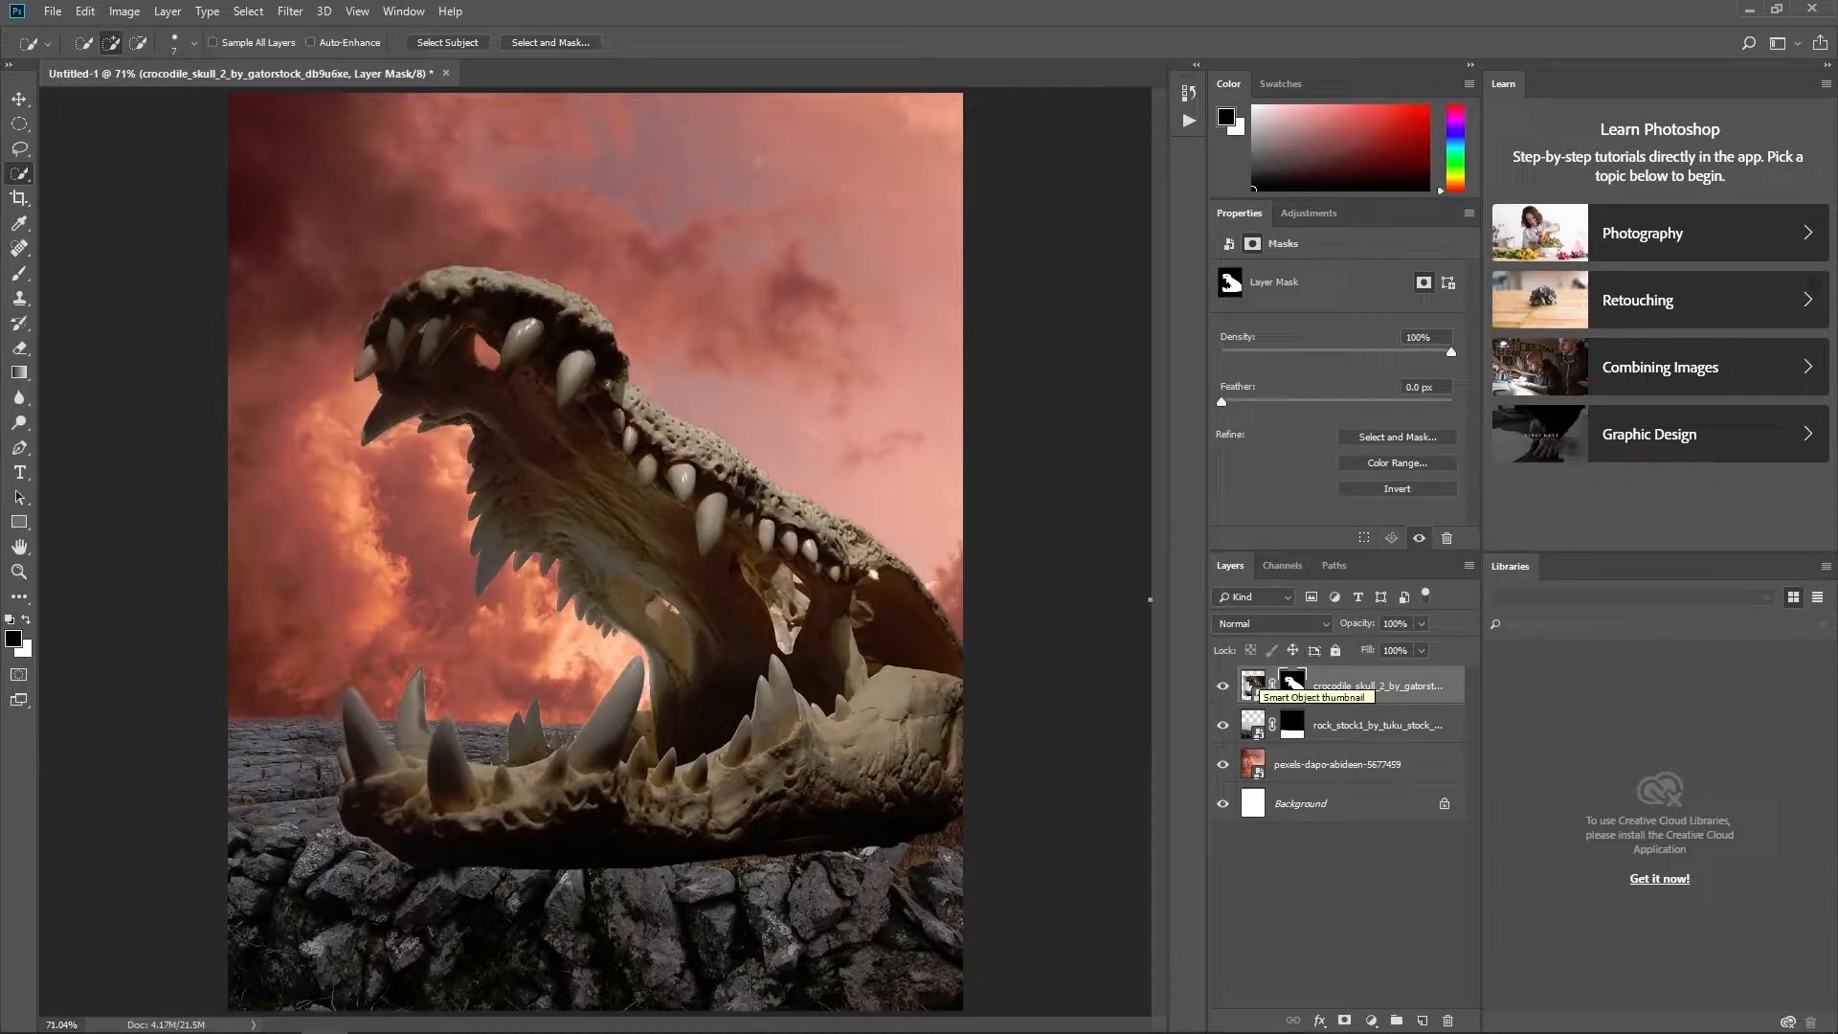
# - Place the say_cheeze model photo on top, select the subject including the hair, and mask out its background
pyautogui.moveTo(333, 451); pyautogui.dragTo(564, 543)
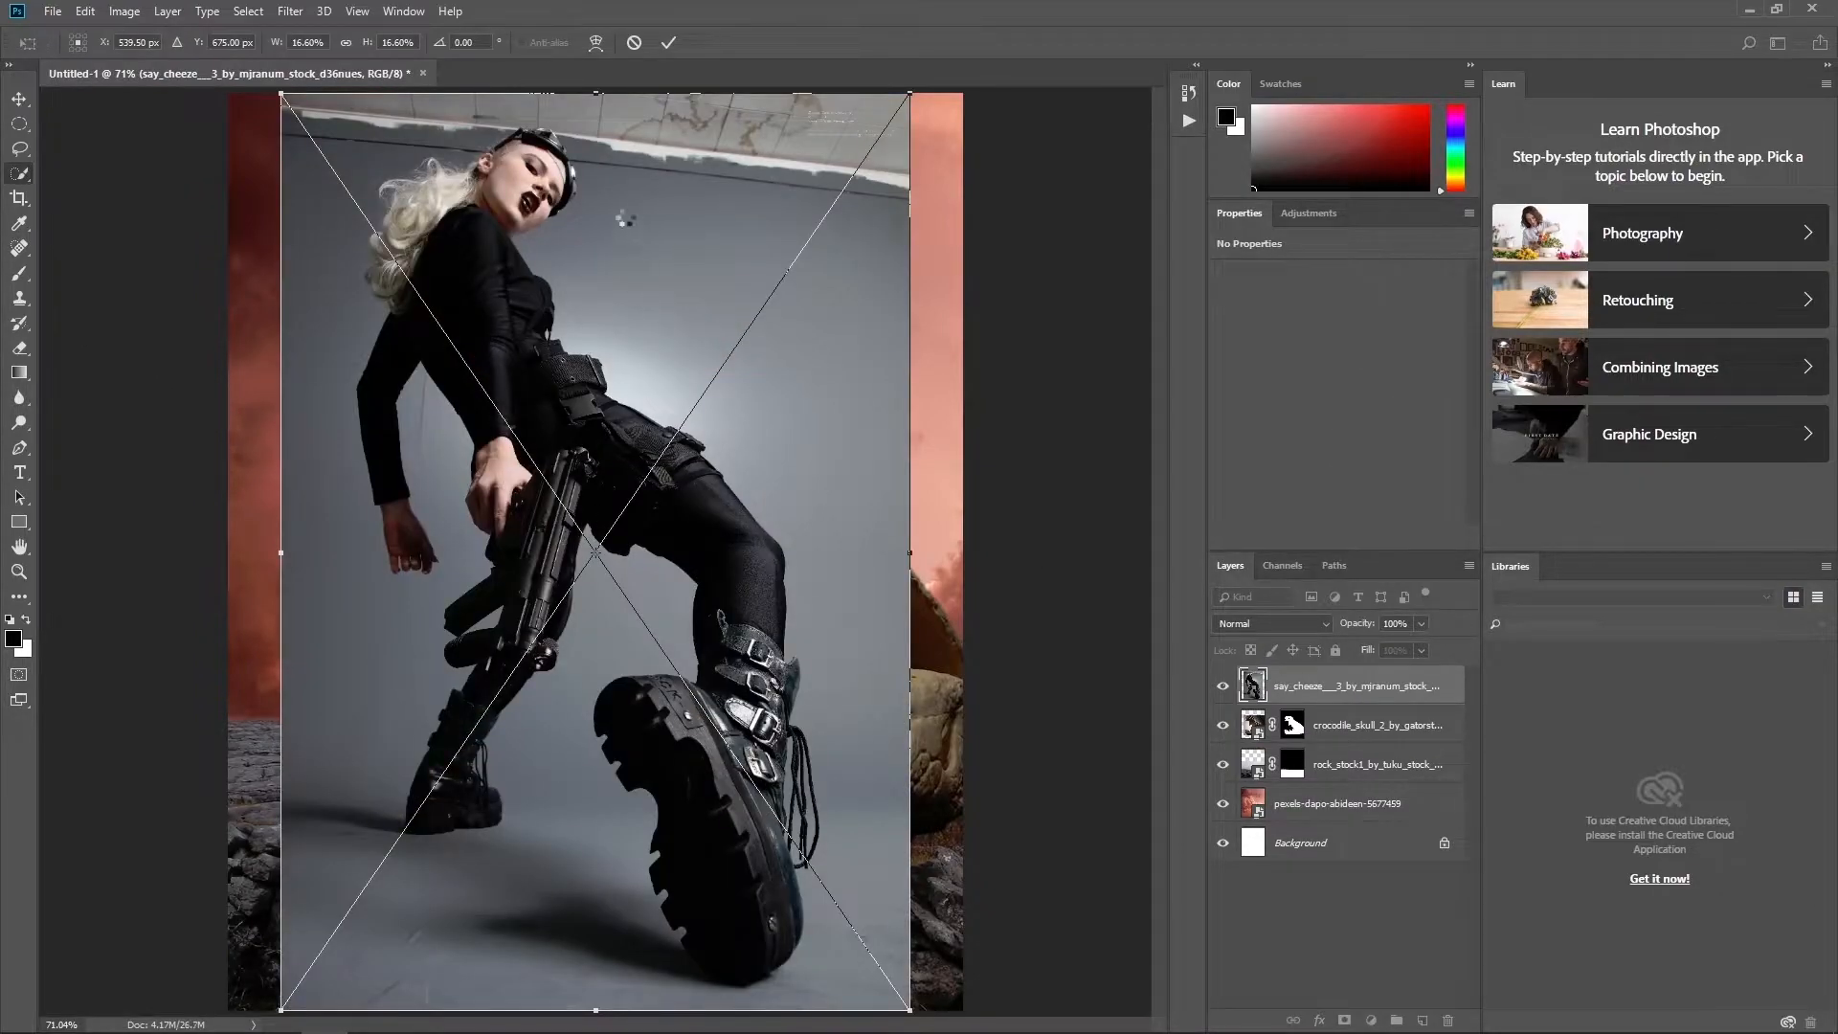
pyautogui.press('Return')
pyautogui.click(247, 11)
pyautogui.click(301, 238)
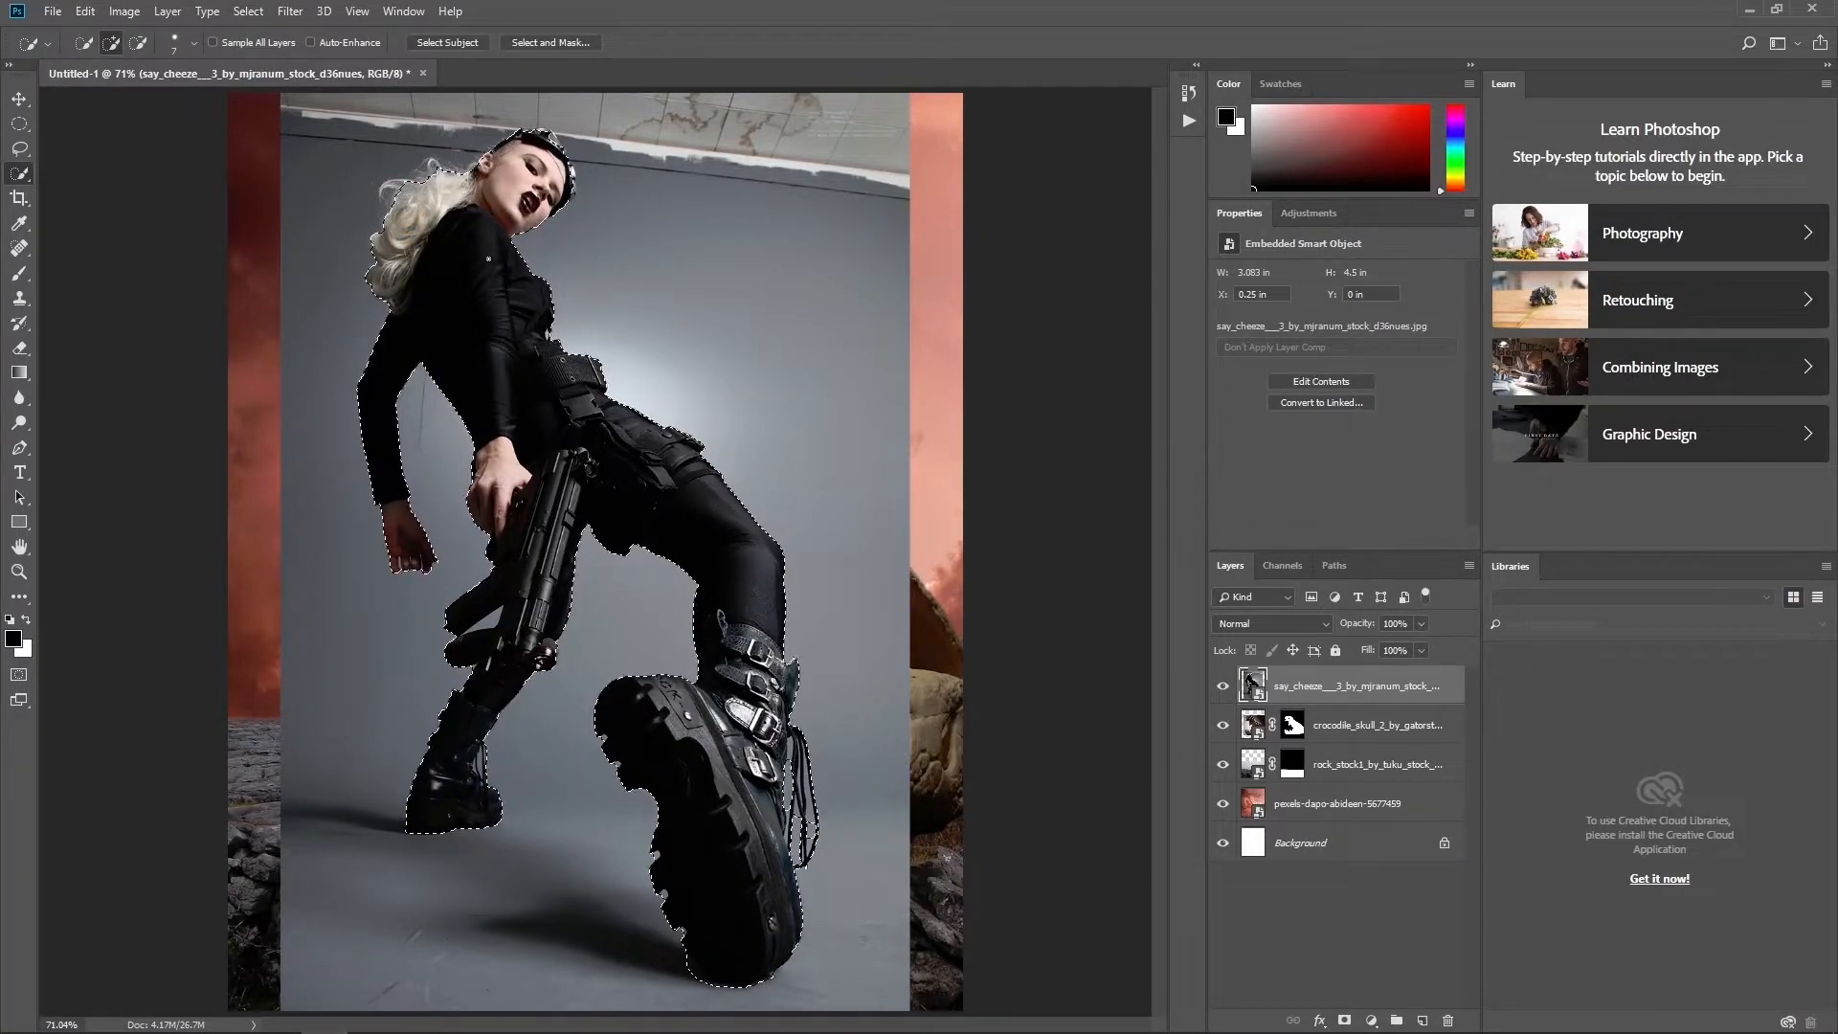
pyautogui.moveTo(431, 178); pyautogui.dragTo(389, 197)
pyautogui.click(1343, 1020)
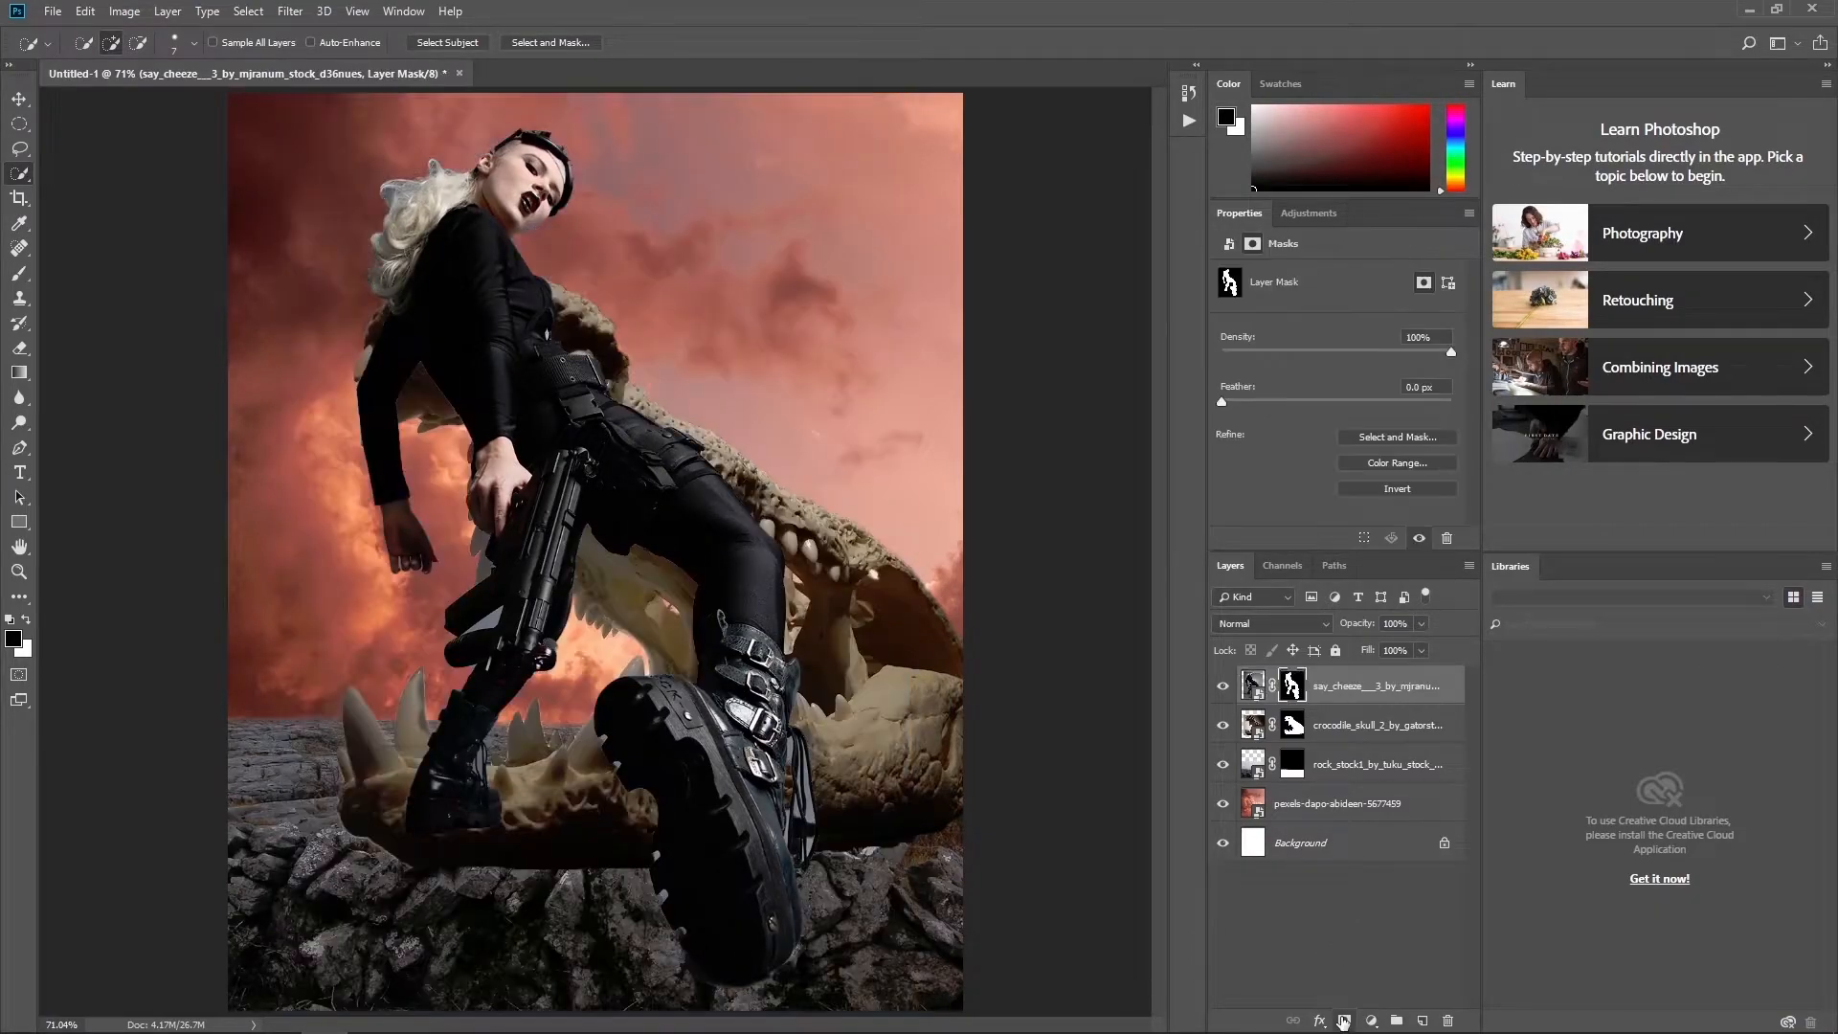
# - Refine the model mask's edges around the hair, weapon, bootlaces and boot sole in Select and Mask
pyautogui.click(1397, 436)
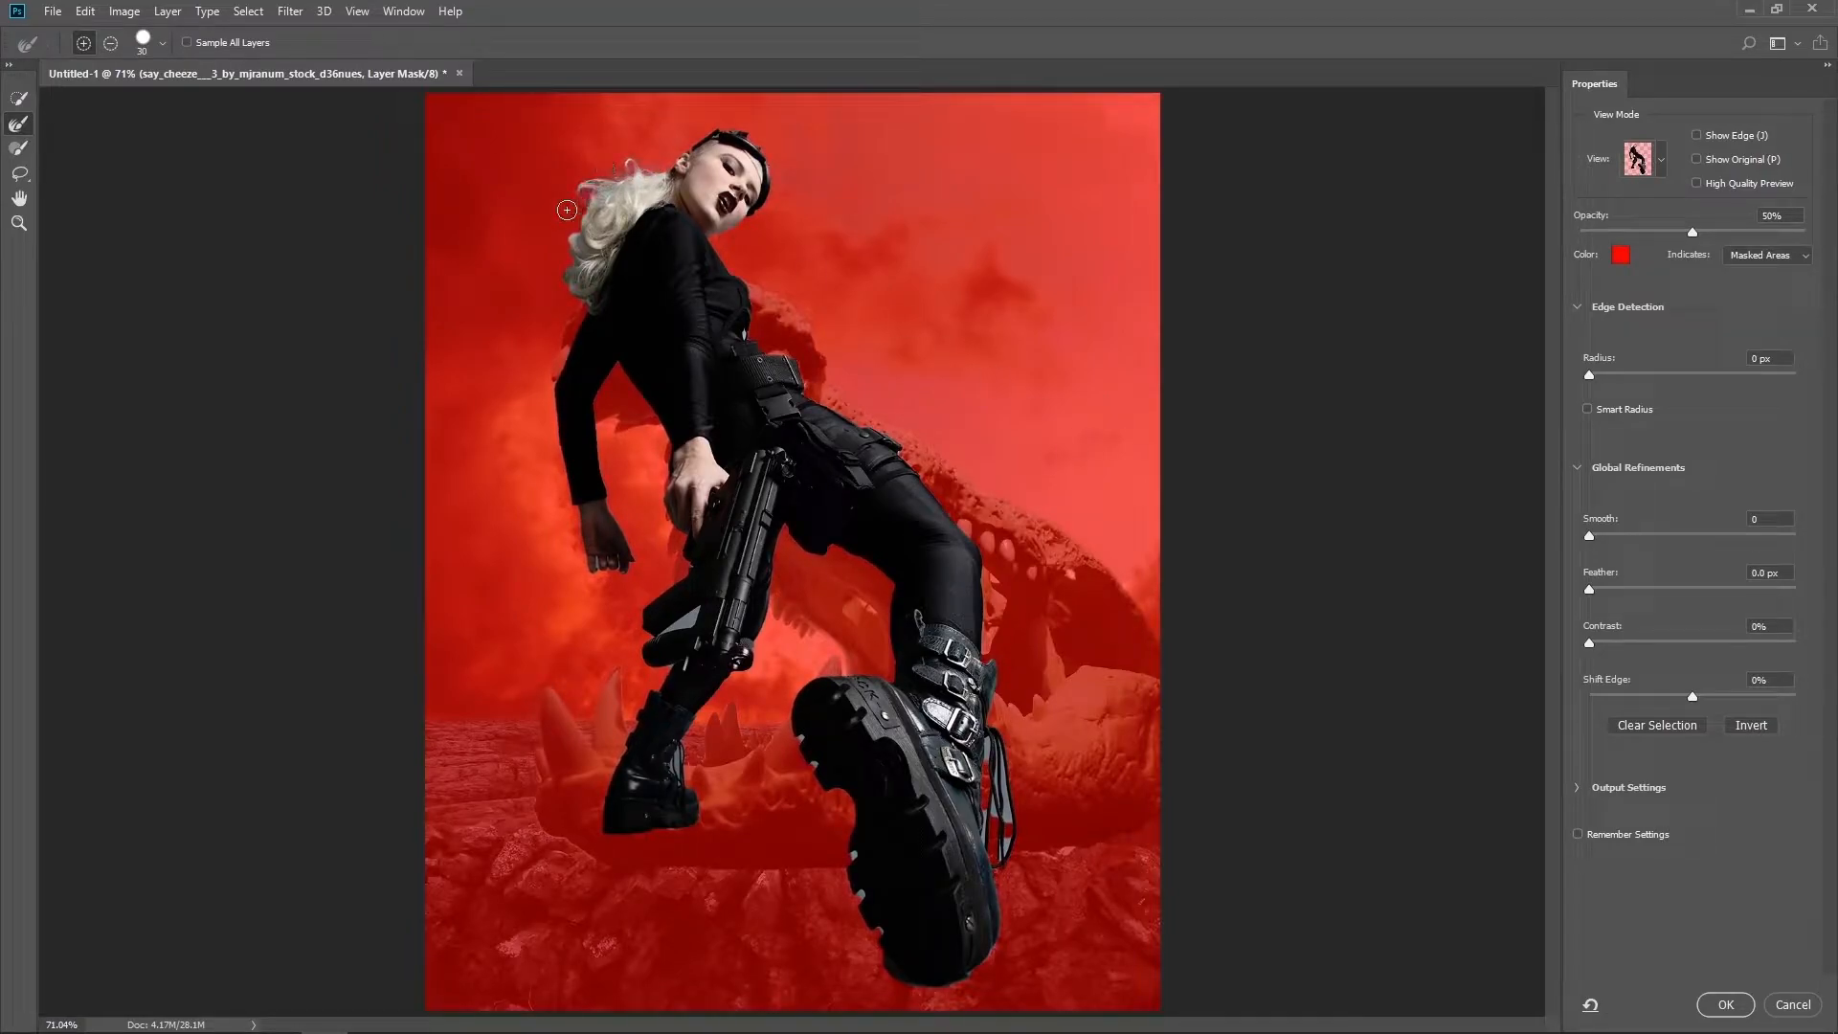
pyautogui.press('[')
pyautogui.moveTo(1014, 835)
pyautogui.mouseDown()
pyautogui.moveTo(1003, 731)
pyautogui.moveTo(1009, 840)
pyautogui.moveTo(993, 735)
pyautogui.moveTo(1004, 835)
pyautogui.mouseUp()
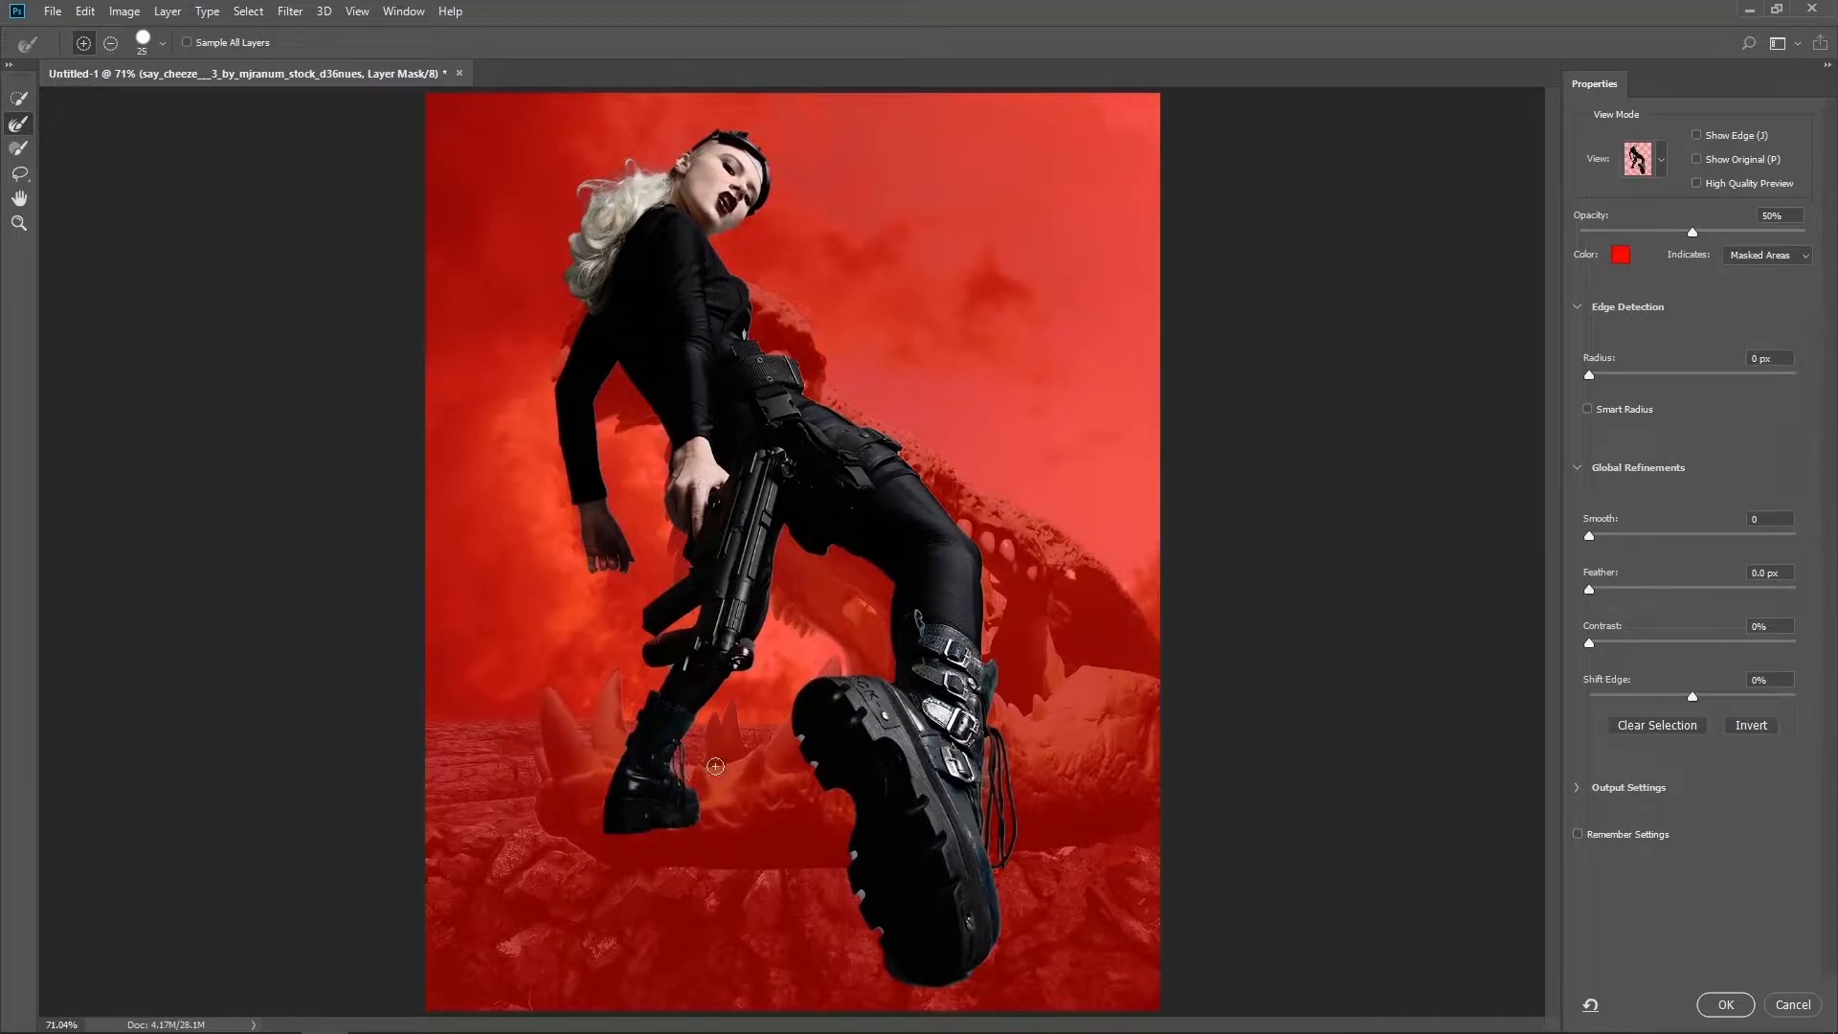
pyautogui.press('[')
pyautogui.press('[')
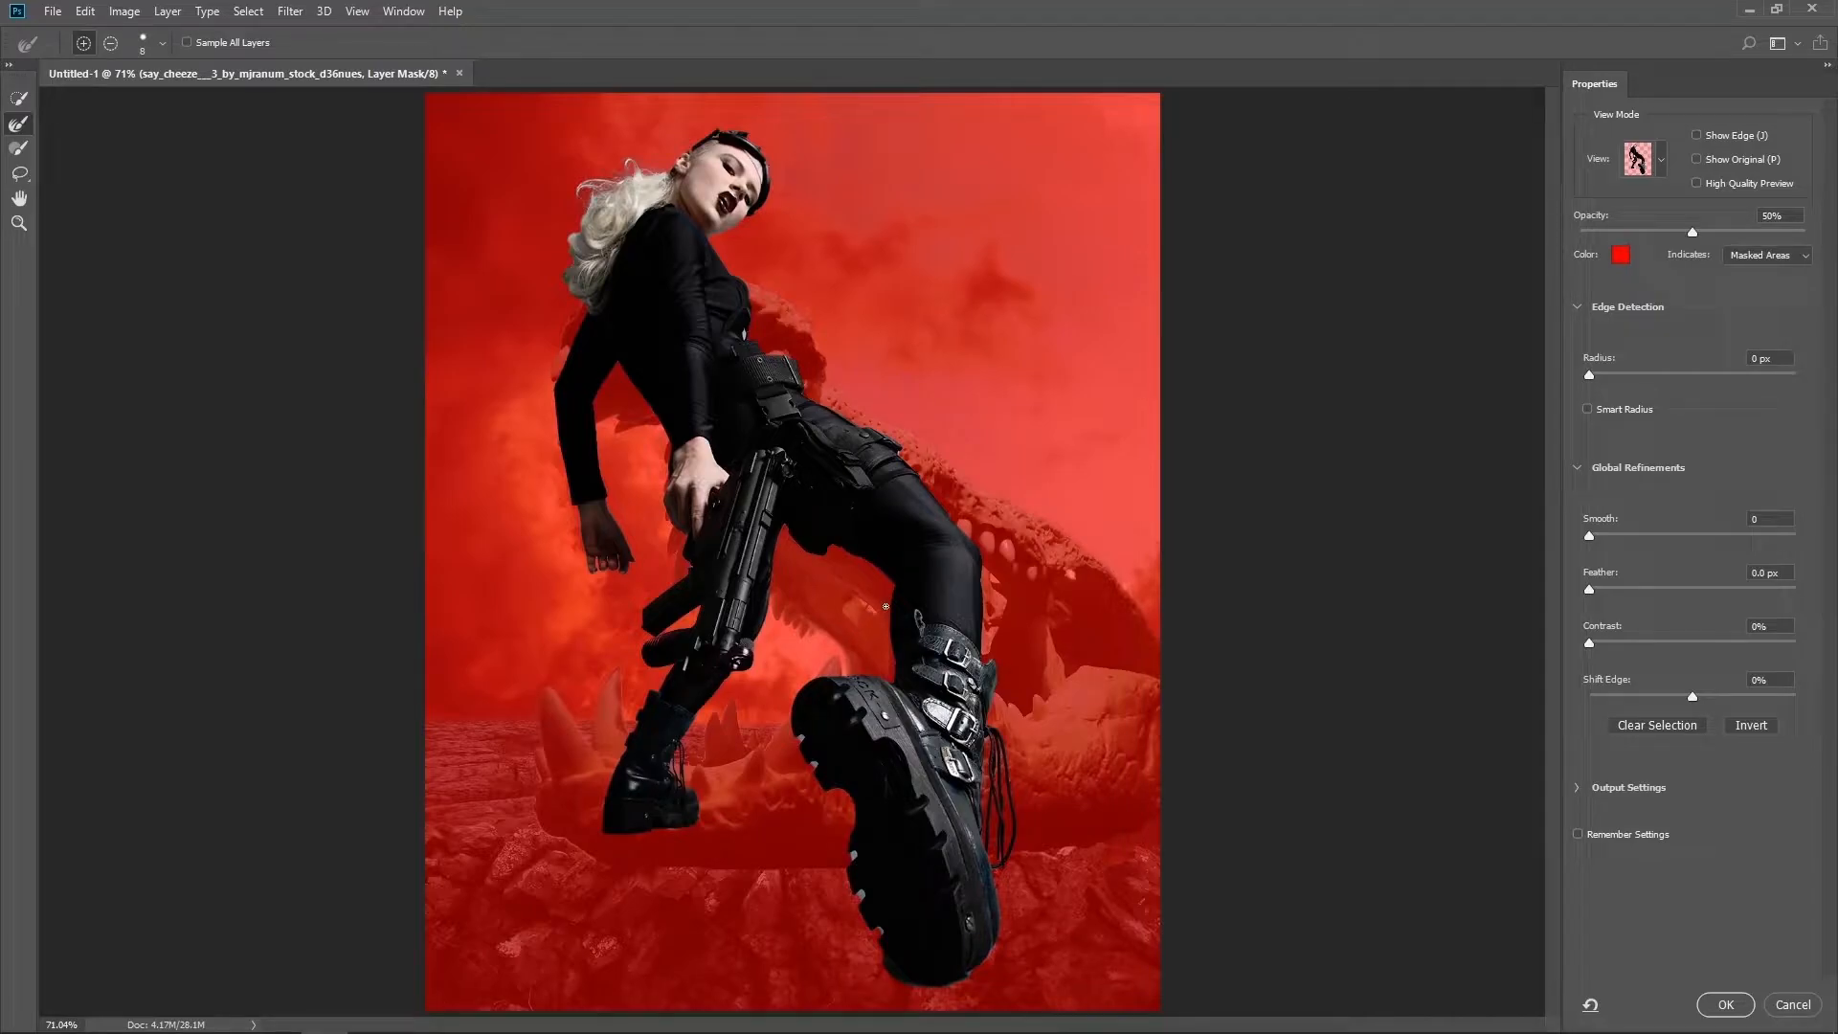
pyautogui.click(18, 148)
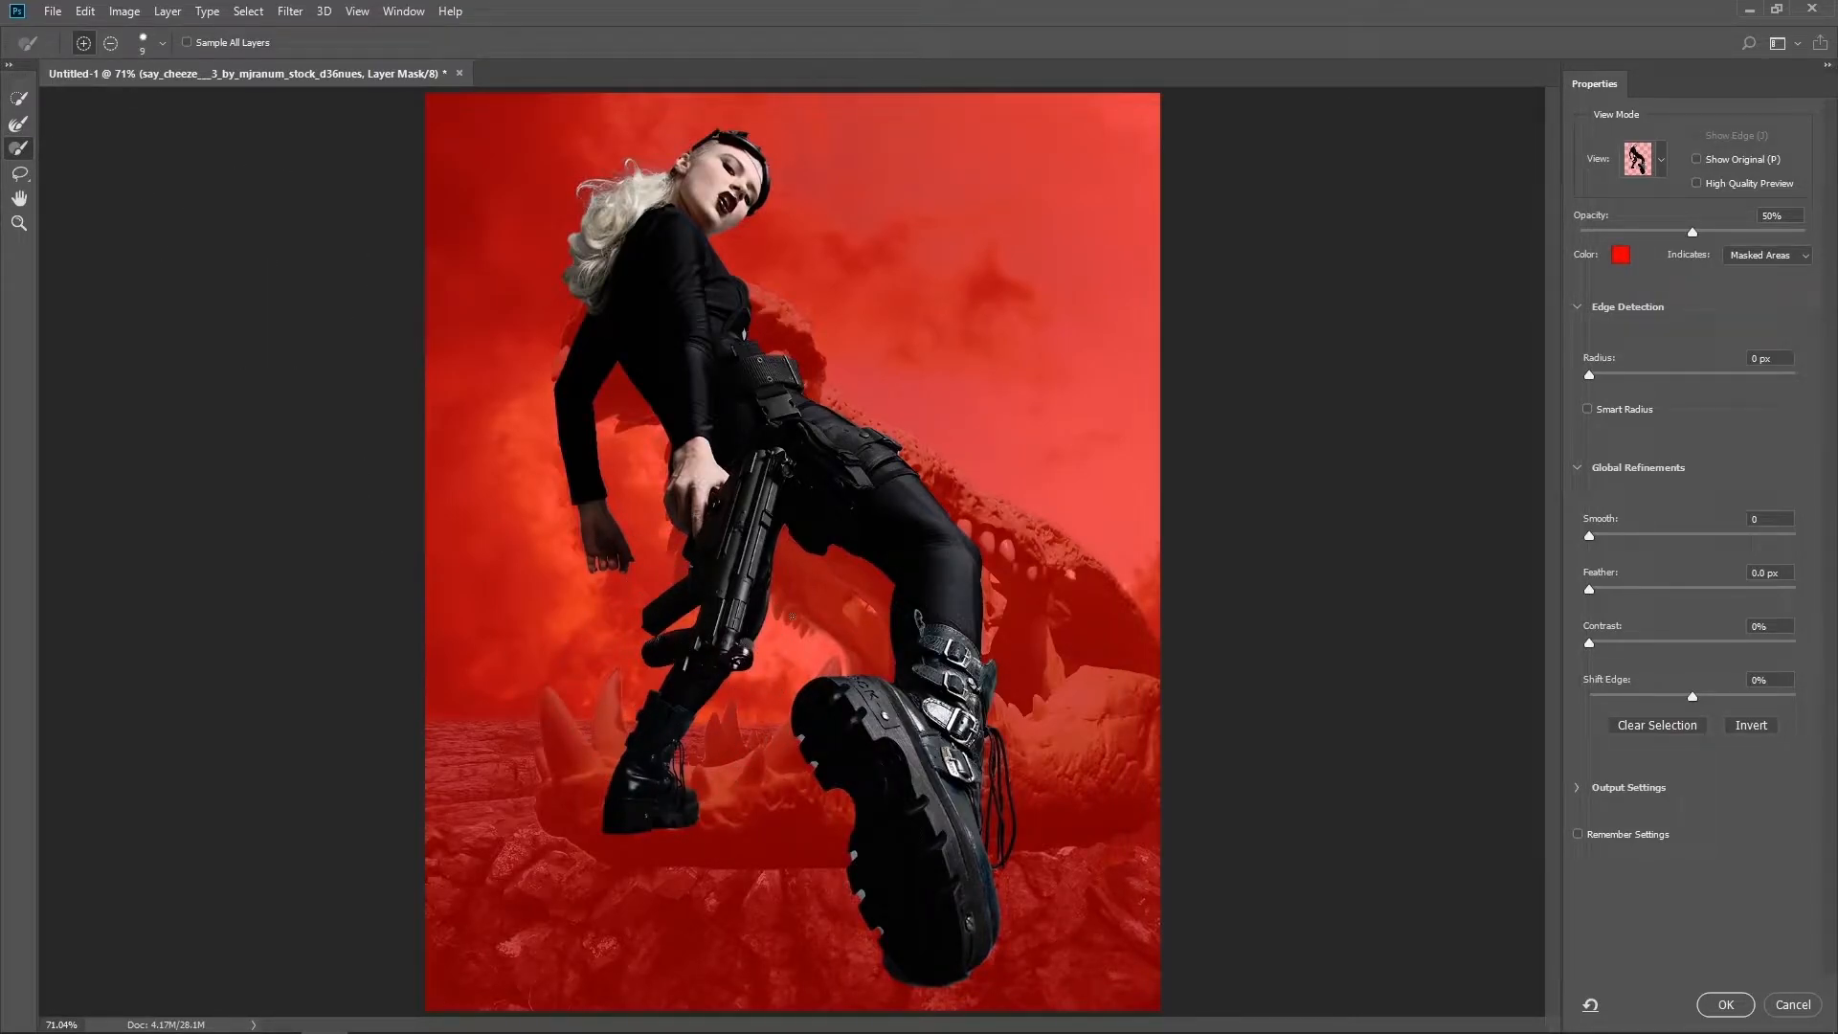
pyautogui.click(23, 127)
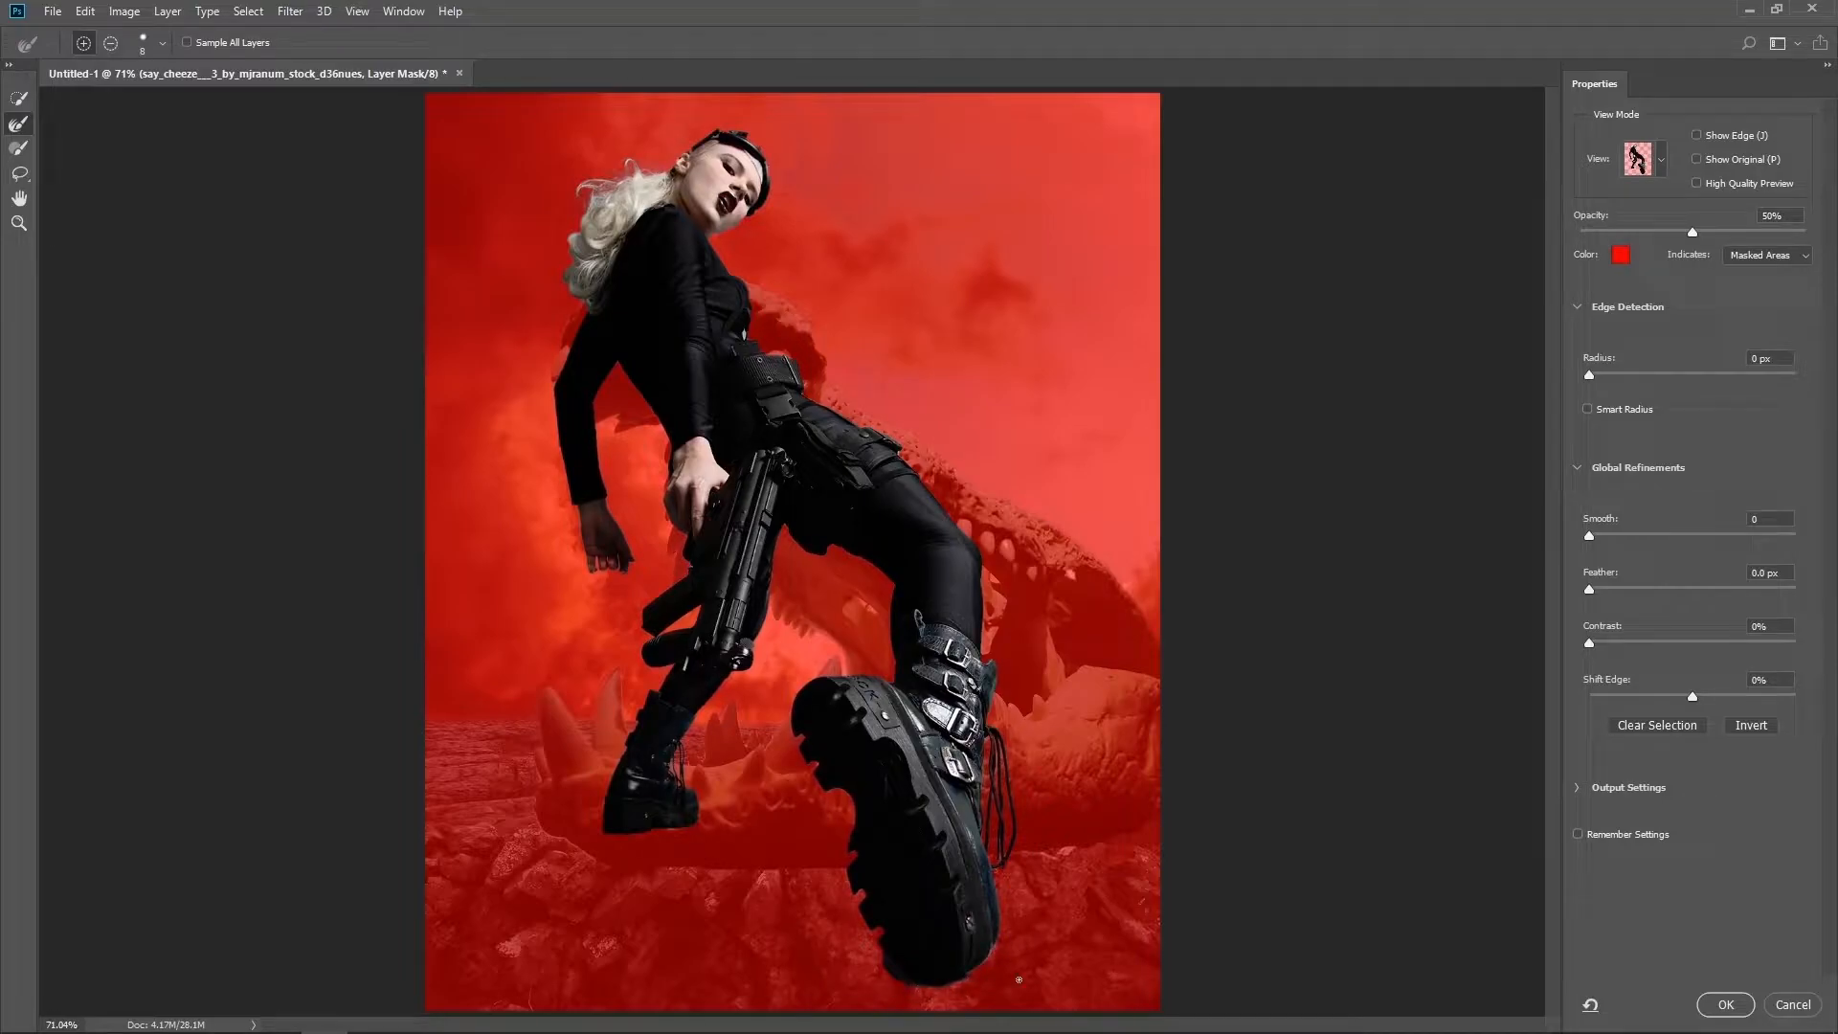
pyautogui.click(1720, 1013)
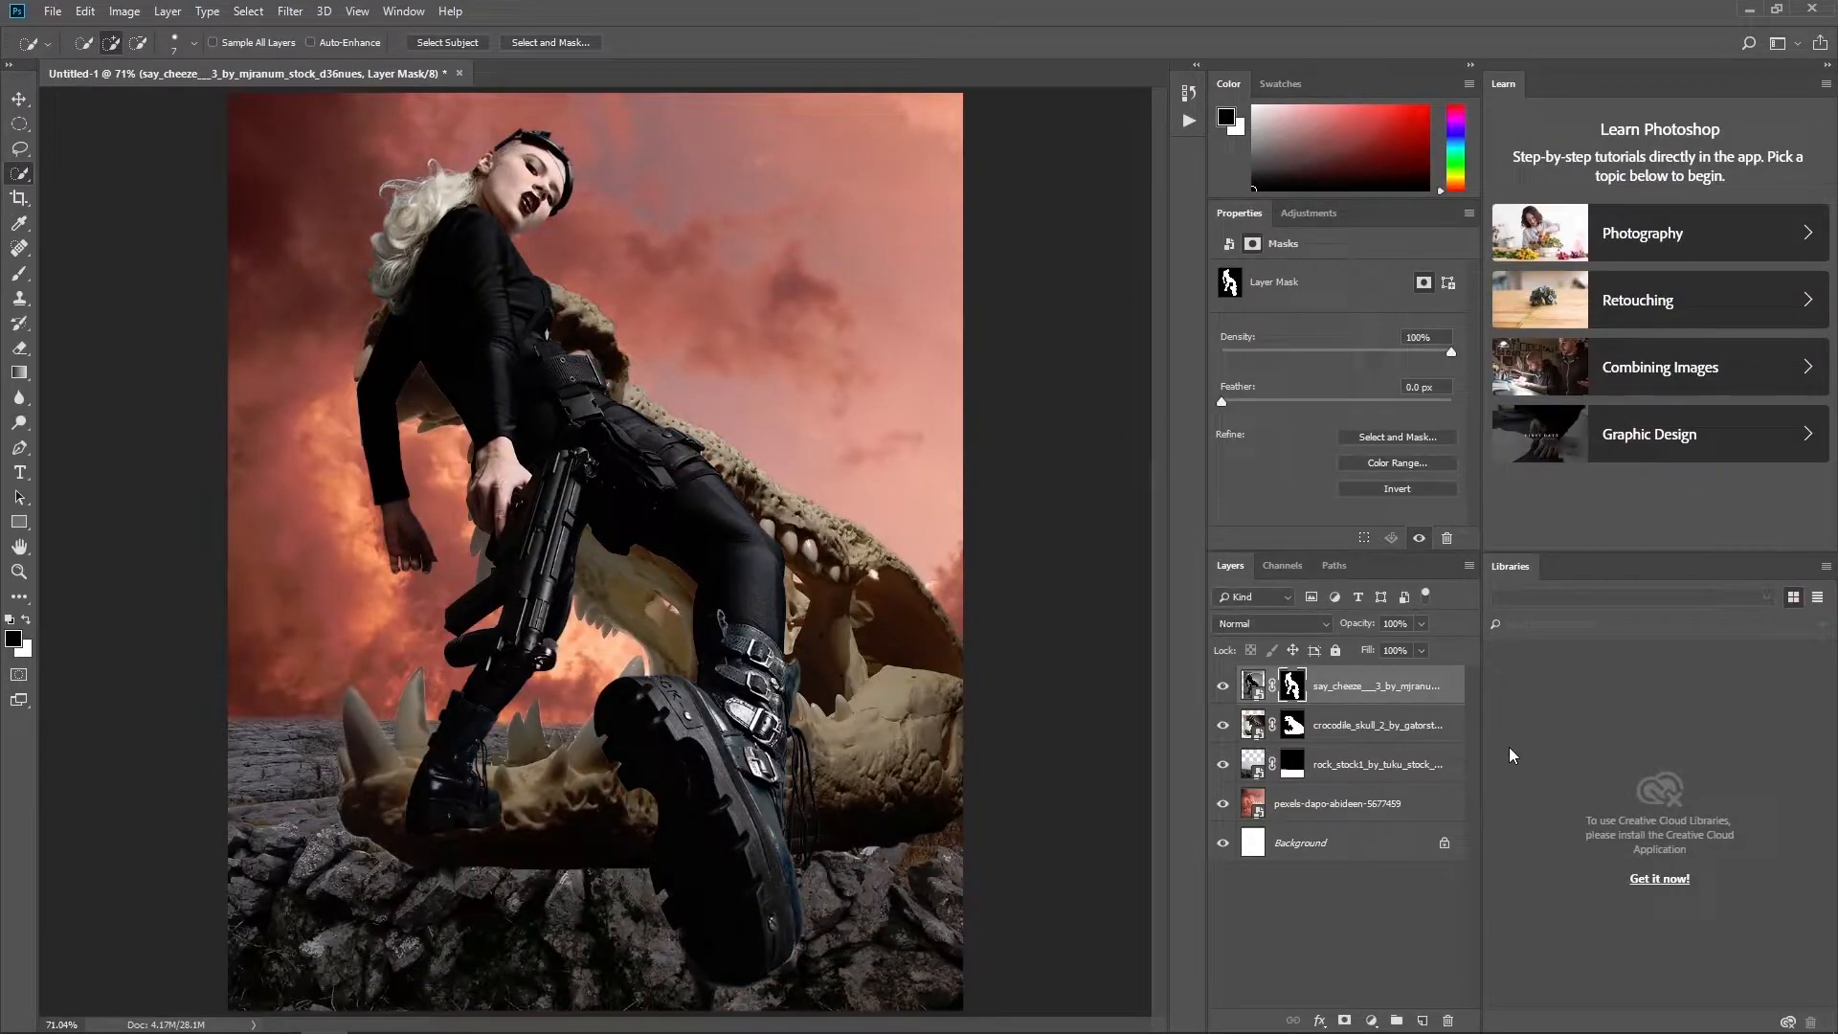
# - Enlarge the crocodile skull layer to about 117% and reposition it behind the model
pyautogui.click(1292, 726)
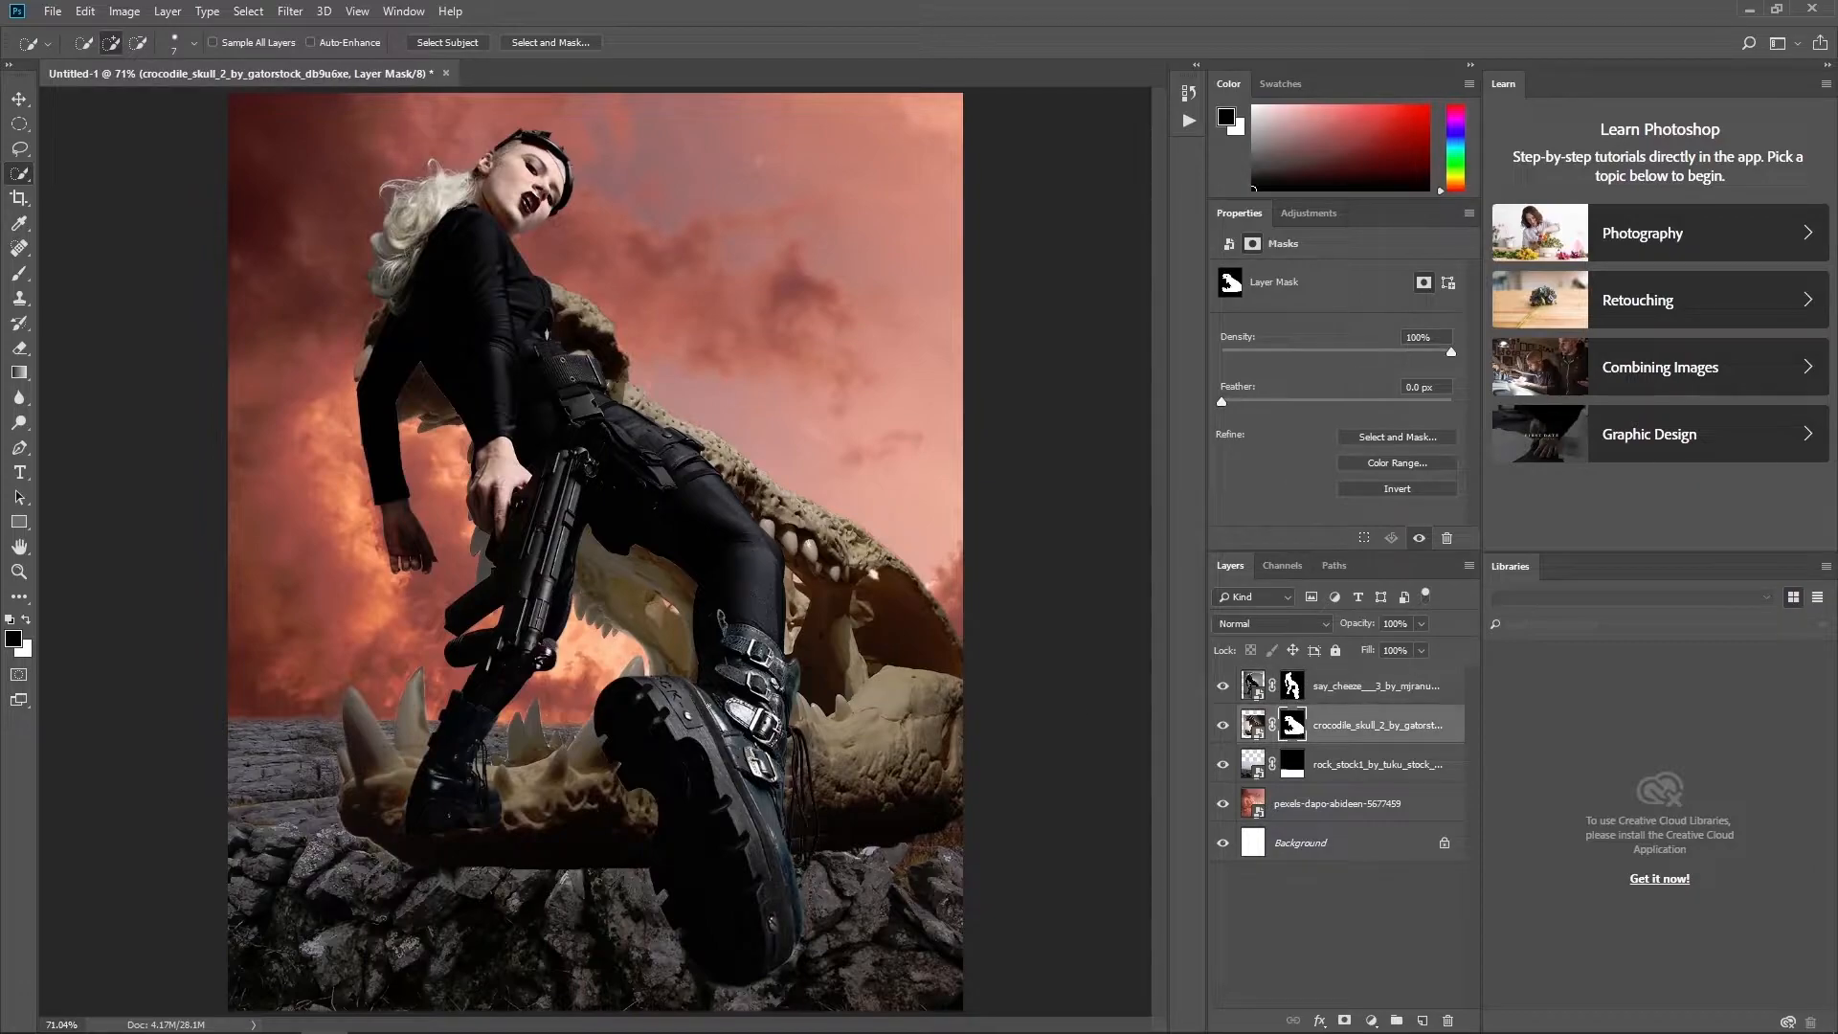
pyautogui.click(1253, 724)
pyautogui.hotkey('ctrl', 't')
pyautogui.moveTo(890, 504); pyautogui.dragTo(1001, 485)
pyautogui.moveTo(1126, 241); pyautogui.dragTo(1221, 163)
pyautogui.moveTo(987, 367); pyautogui.dragTo(854, 314)
pyautogui.moveTo(1086, 103); pyautogui.dragTo(1054, 129)
pyautogui.moveTo(934, 258)
pyautogui.mouseDown()
pyautogui.moveTo(900, 261)
pyautogui.moveTo(937, 256)
pyautogui.mouseUp()
# - Distort the skull by pulling its two lower corners inward and upward, and apply the transform
pyautogui.moveTo(201, 861); pyautogui.dragTo(229, 833)
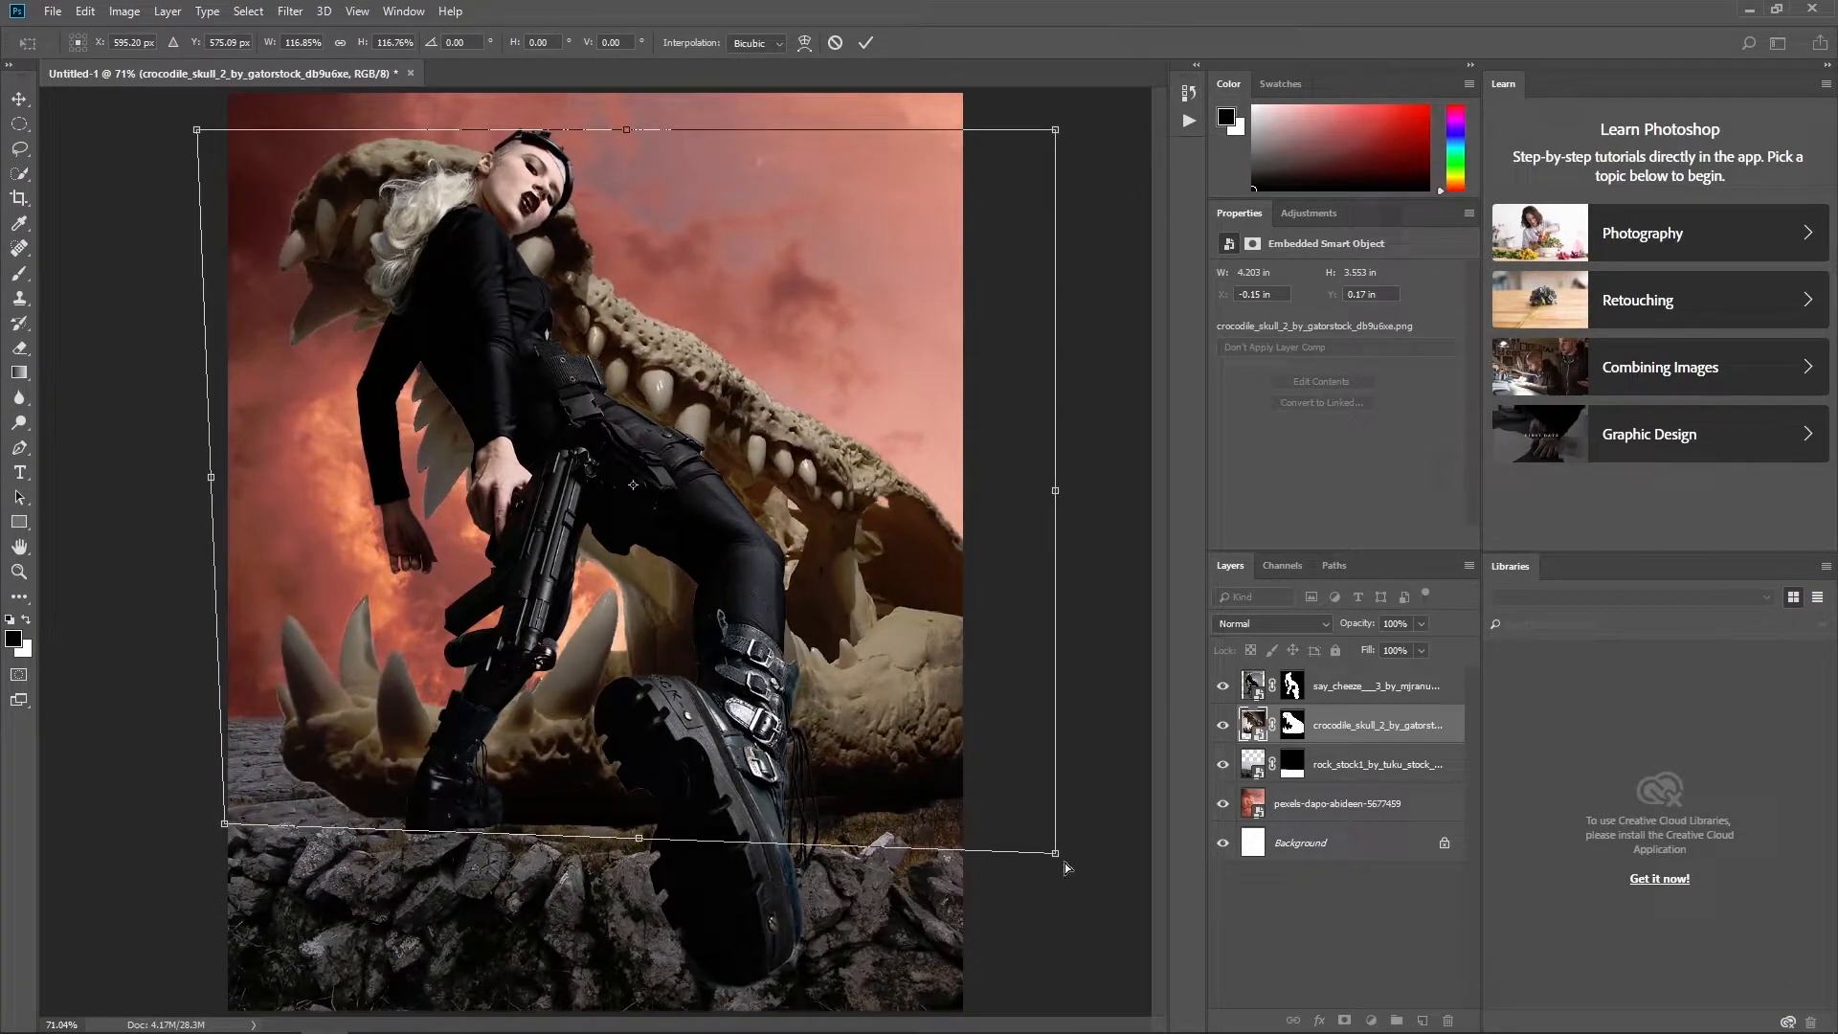
pyautogui.moveTo(1057, 855); pyautogui.dragTo(1034, 840)
pyautogui.moveTo(224, 830); pyautogui.dragTo(227, 810)
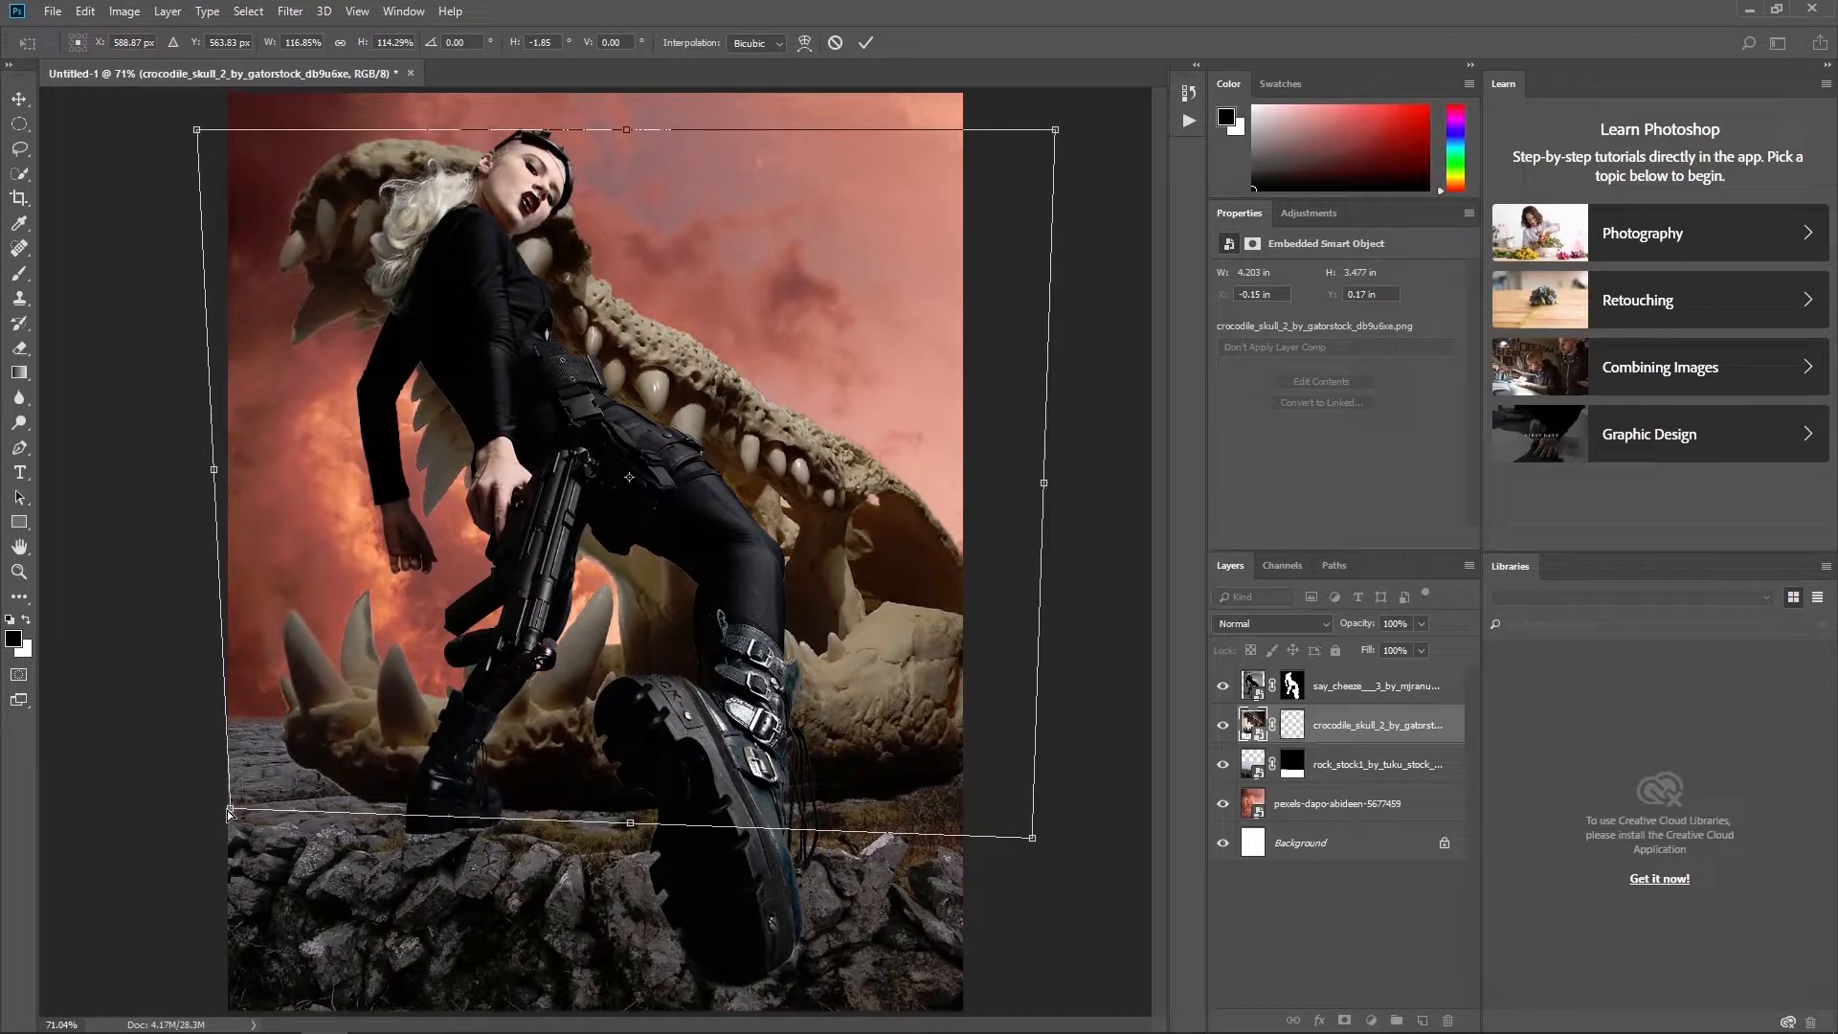
pyautogui.click(866, 43)
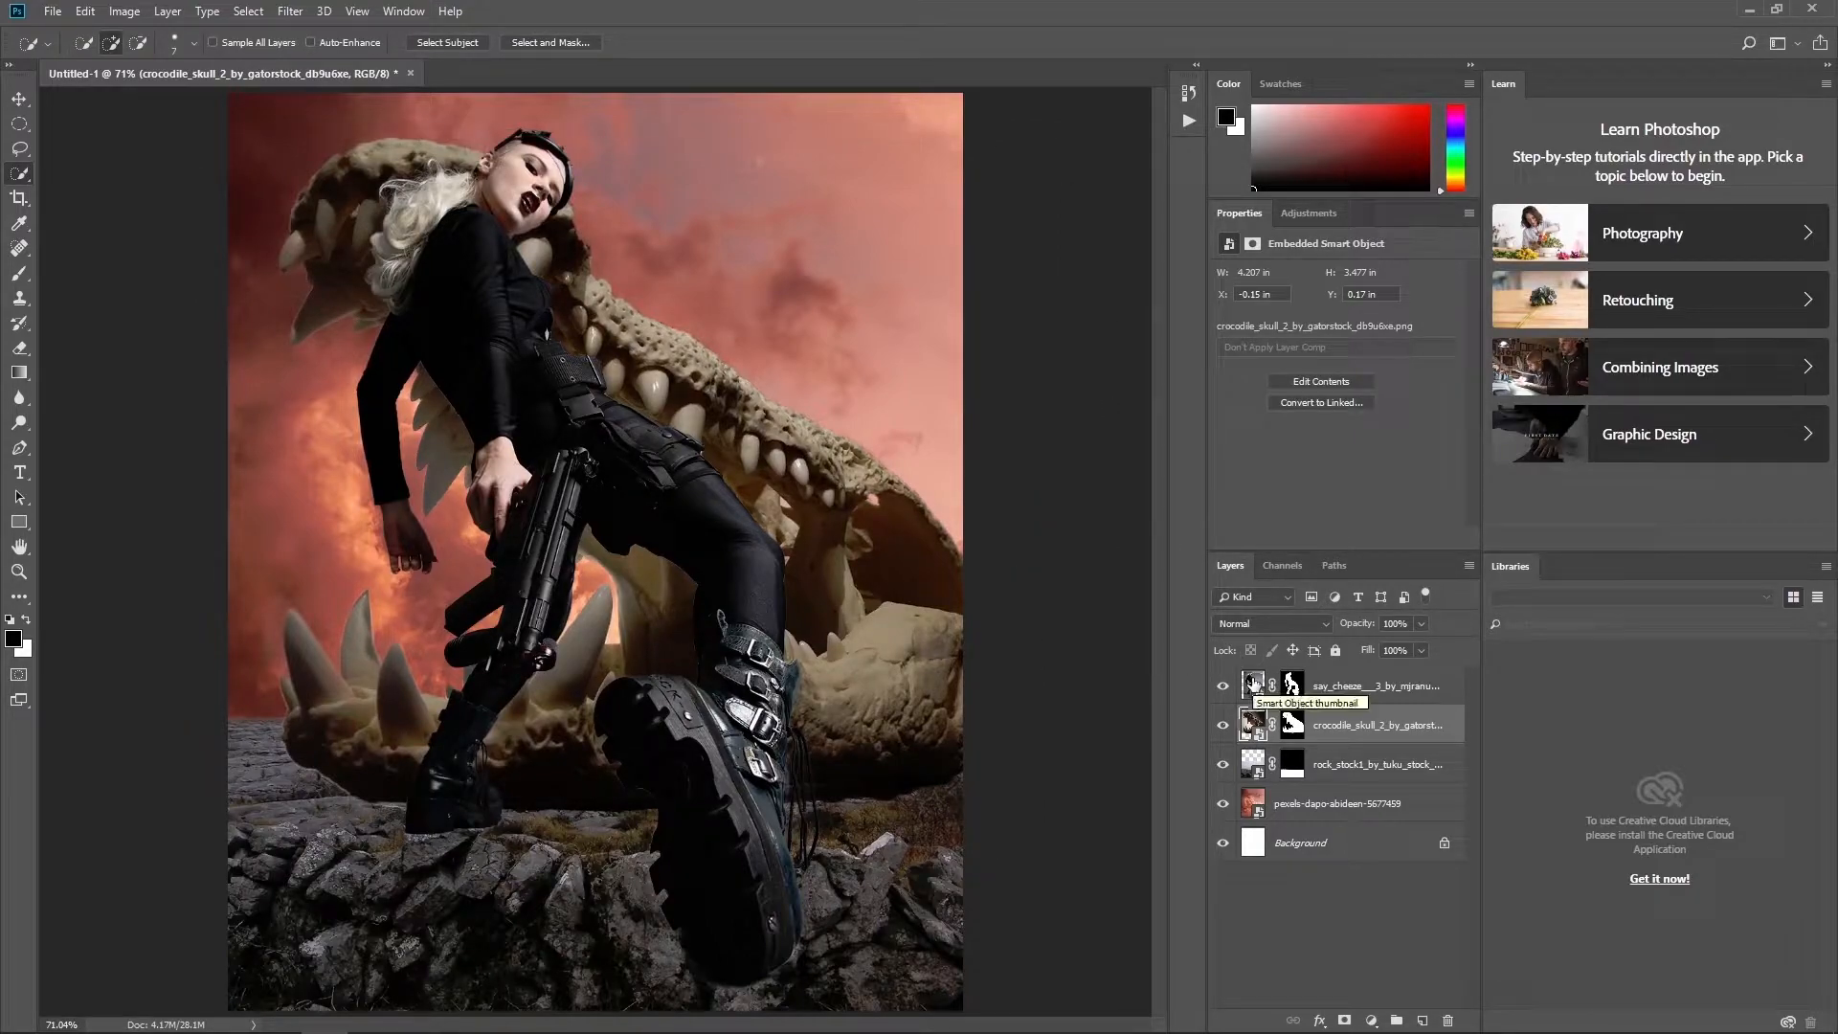
# - Rename the cloud photo layer as sky and the rock photo layer as rocks
pyautogui.doubleClick(1367, 806)
pyautogui.write('sky')
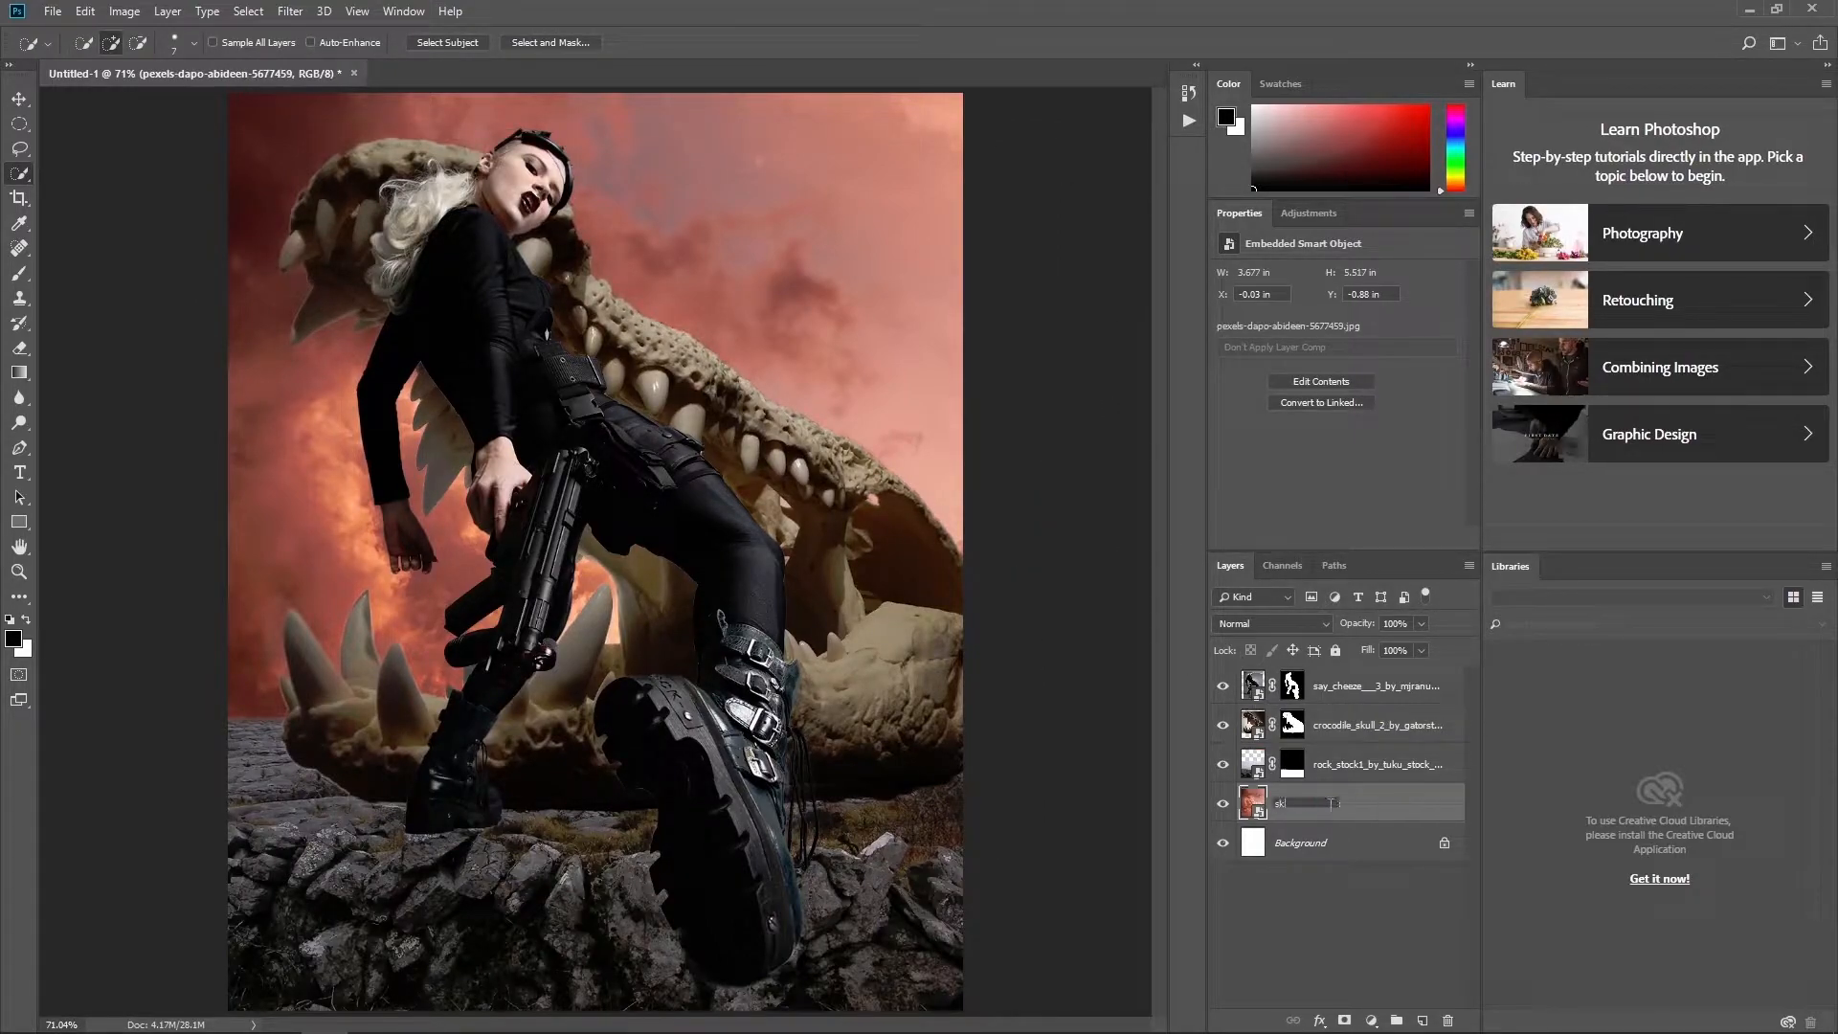
pyautogui.press('Return')
pyautogui.doubleClick(1355, 768)
pyautogui.write('rocks')
pyautogui.press('Return')
# - Rename the crocodile skull layer as skull and the say_cheeze photo layer as model
pyautogui.doubleClick(1350, 724)
pyautogui.write('skull')
pyautogui.press('Return')
pyautogui.doubleClick(1376, 686)
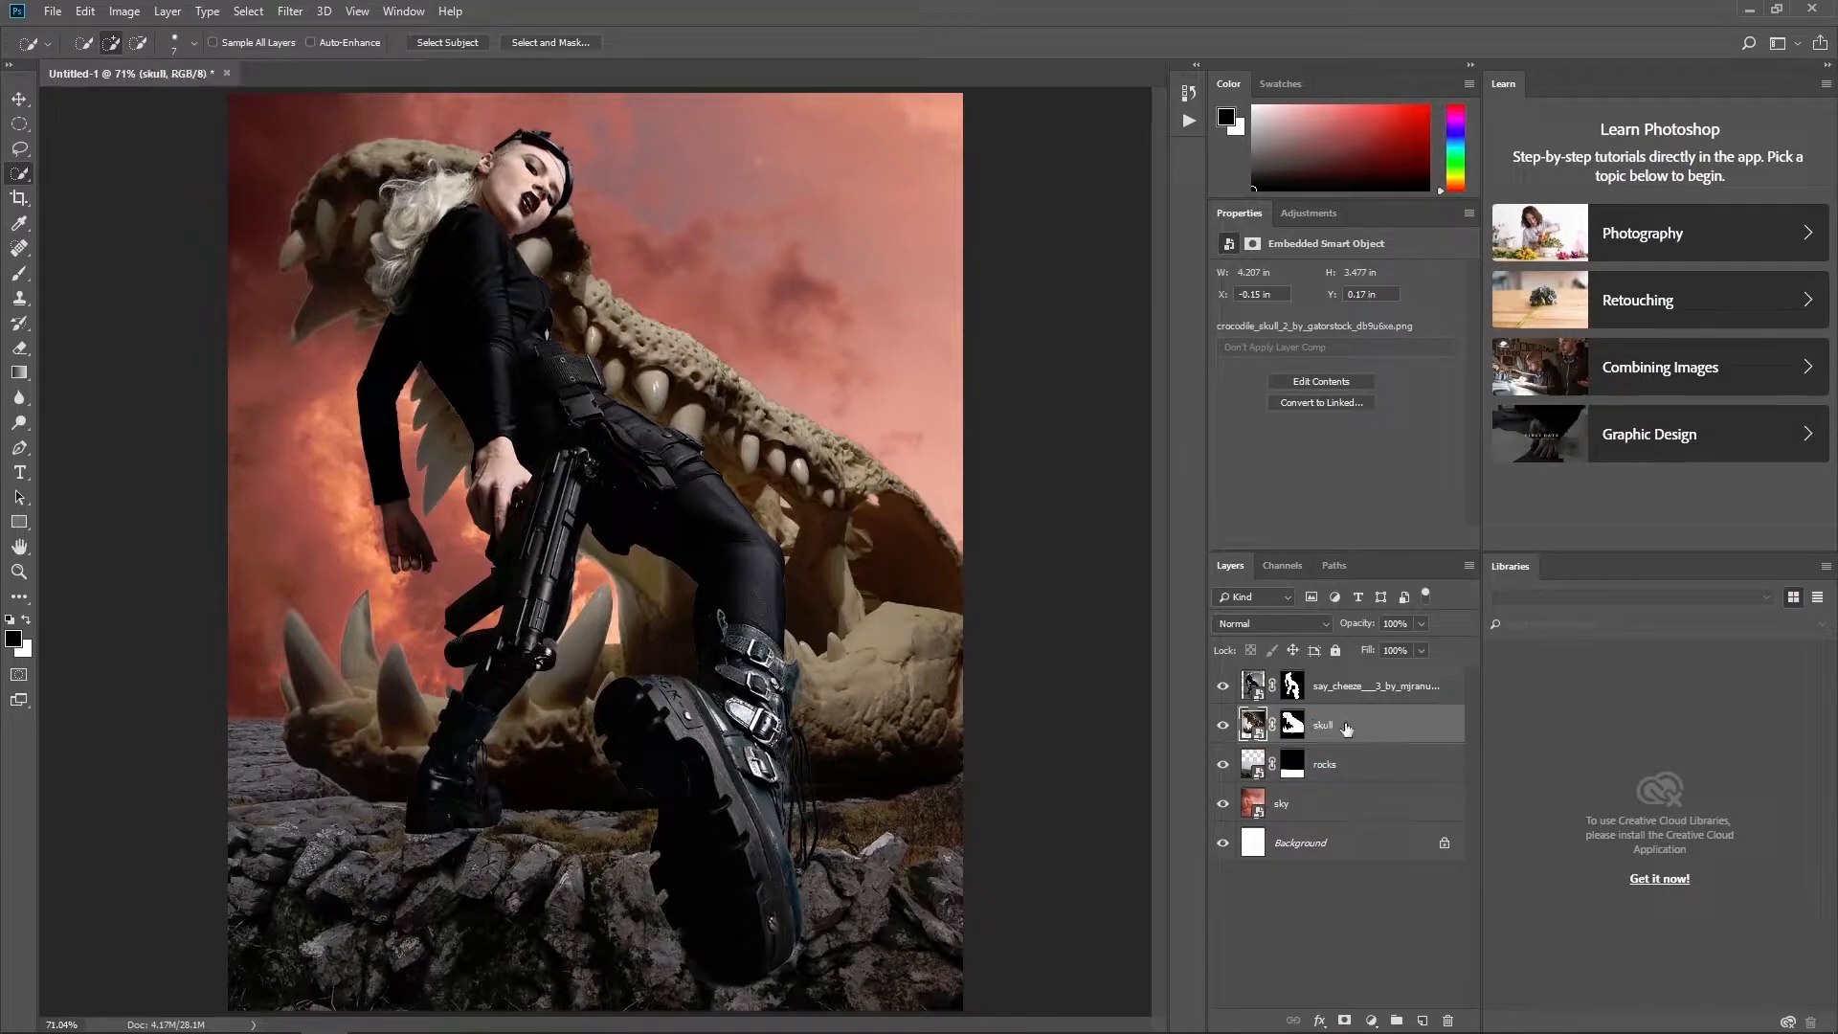
pyautogui.write('model')
pyautogui.press('Return')
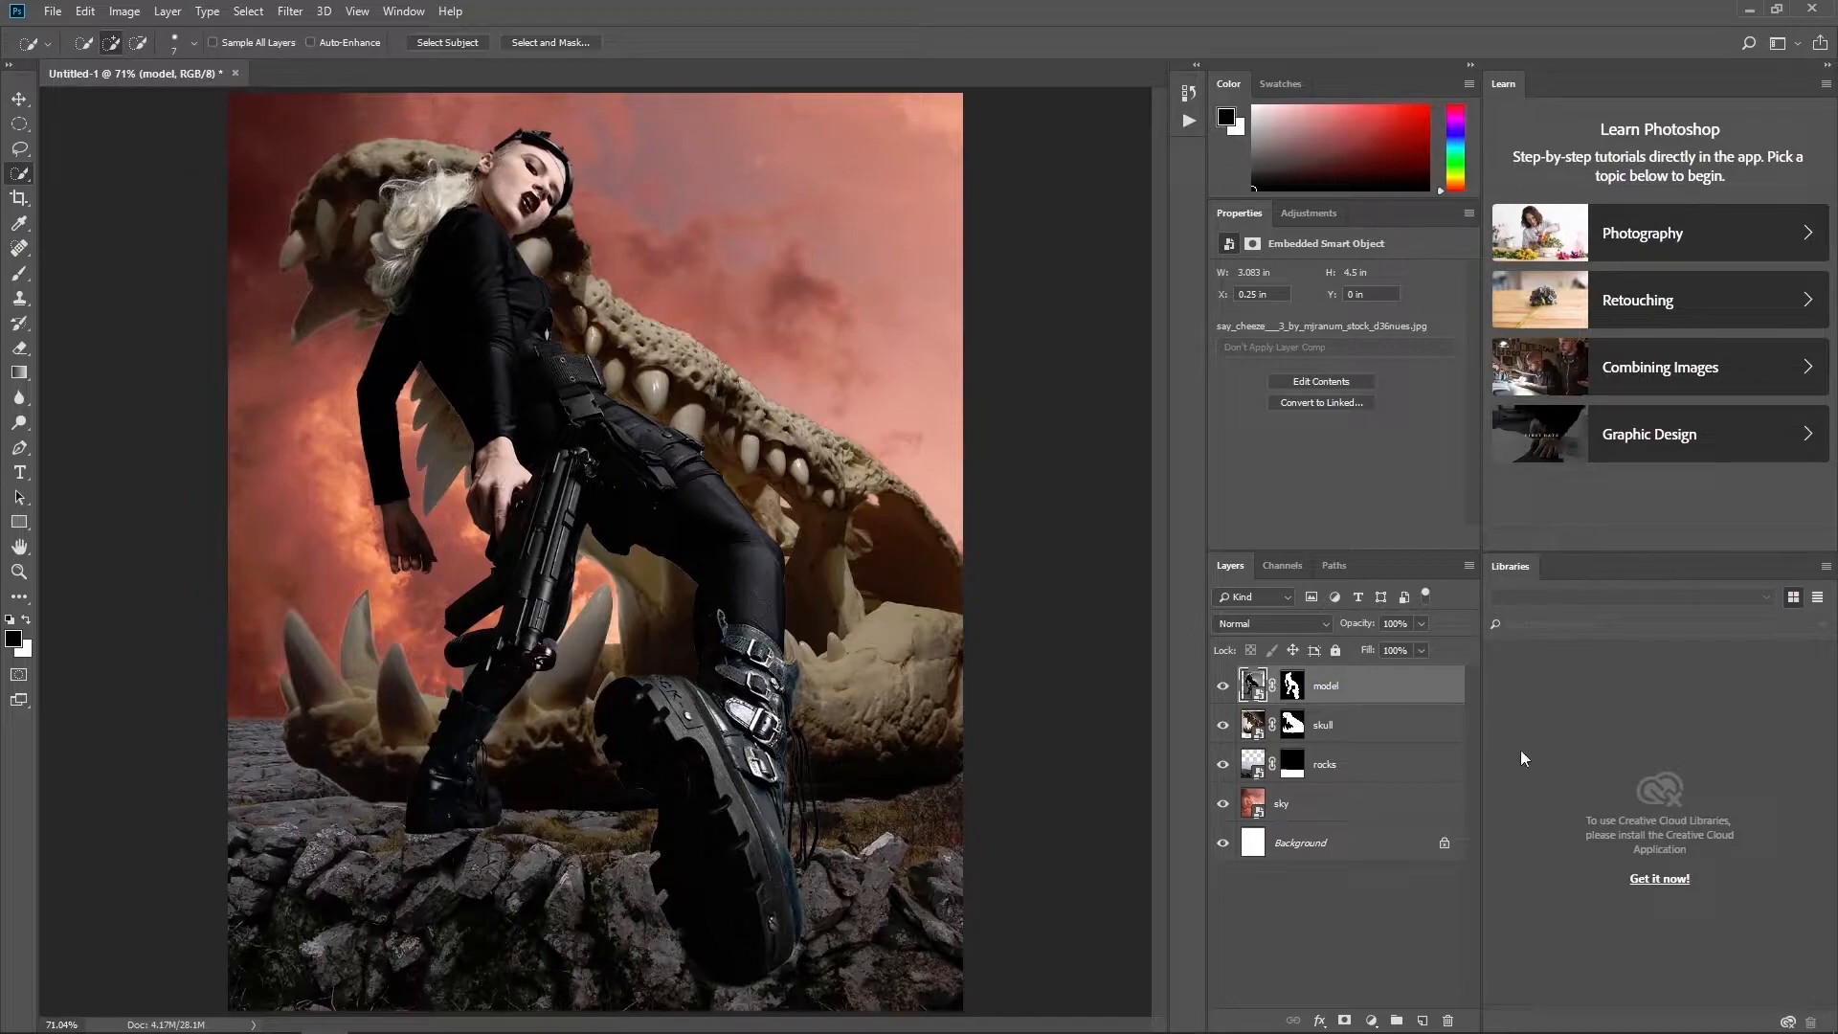
# - Place the birds PNG, scale it to about 21.89%, and position the birds in the upper-right sky
pyautogui.moveTo(0, 316); pyautogui.dragTo(382, 308)
pyautogui.moveTo(965, 193); pyautogui.dragTo(839, 239)
pyautogui.hotkey('ctrl', 'z')
pyautogui.moveTo(964, 181); pyautogui.dragTo(745, 317)
pyautogui.moveTo(697, 458); pyautogui.dragTo(861, 228)
pyautogui.moveTo(951, 120); pyautogui.dragTo(1000, 72)
pyautogui.moveTo(905, 207); pyautogui.dragTo(841, 254)
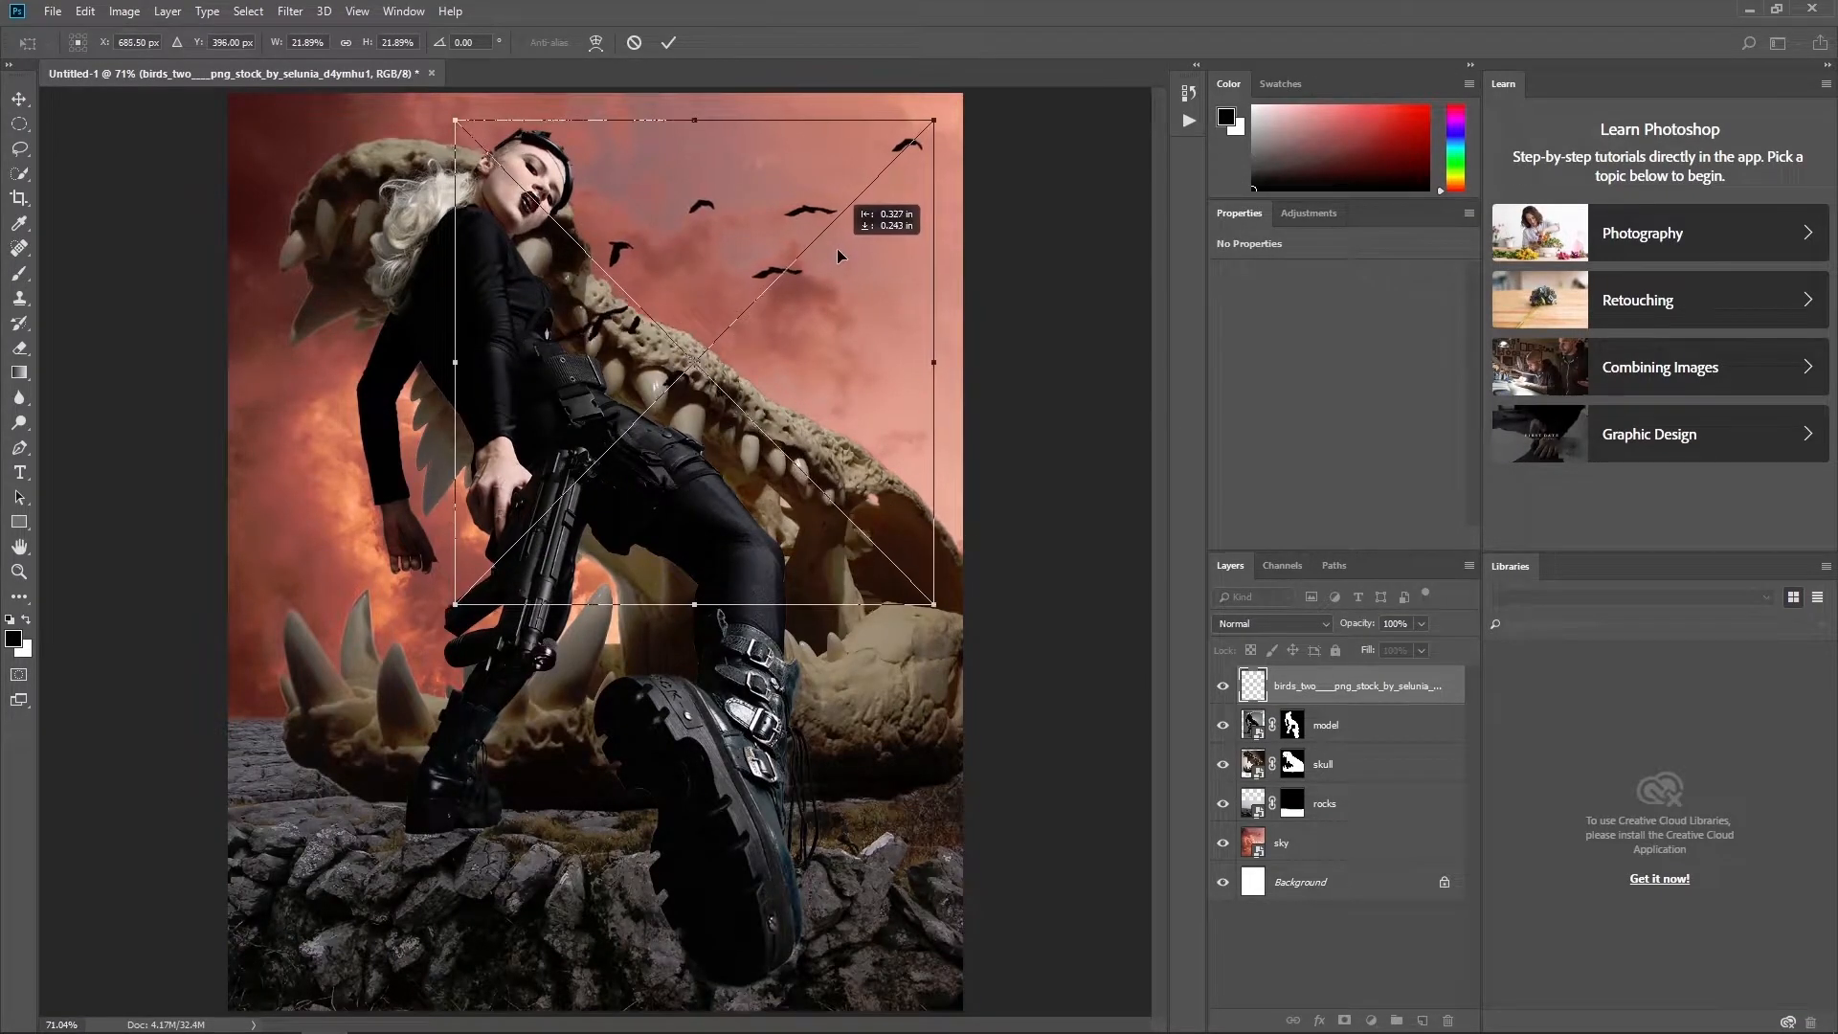
pyautogui.press('Return')
# - Move the birds layer between the skull and rocks layers and rename it birds
pyautogui.moveTo(1333, 691); pyautogui.dragTo(1319, 774)
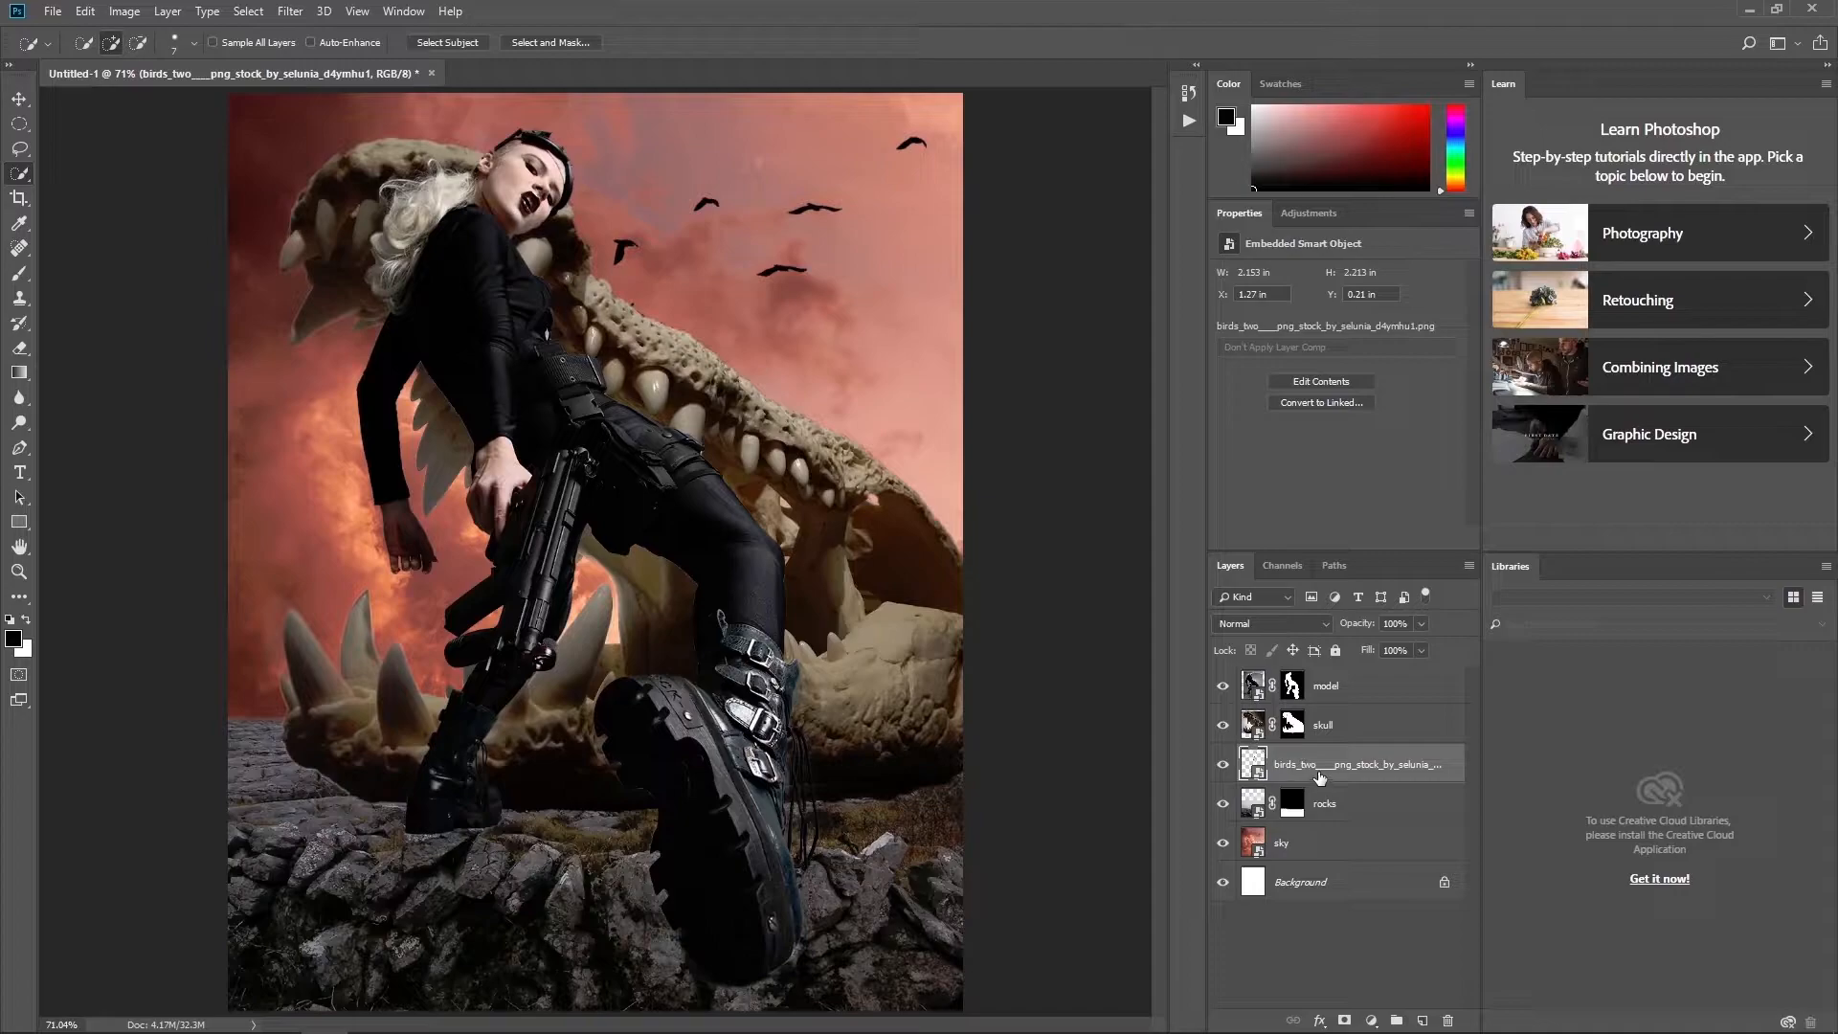
pyautogui.doubleClick(1321, 766)
pyautogui.write('birds')
pyautogui.press('Return')
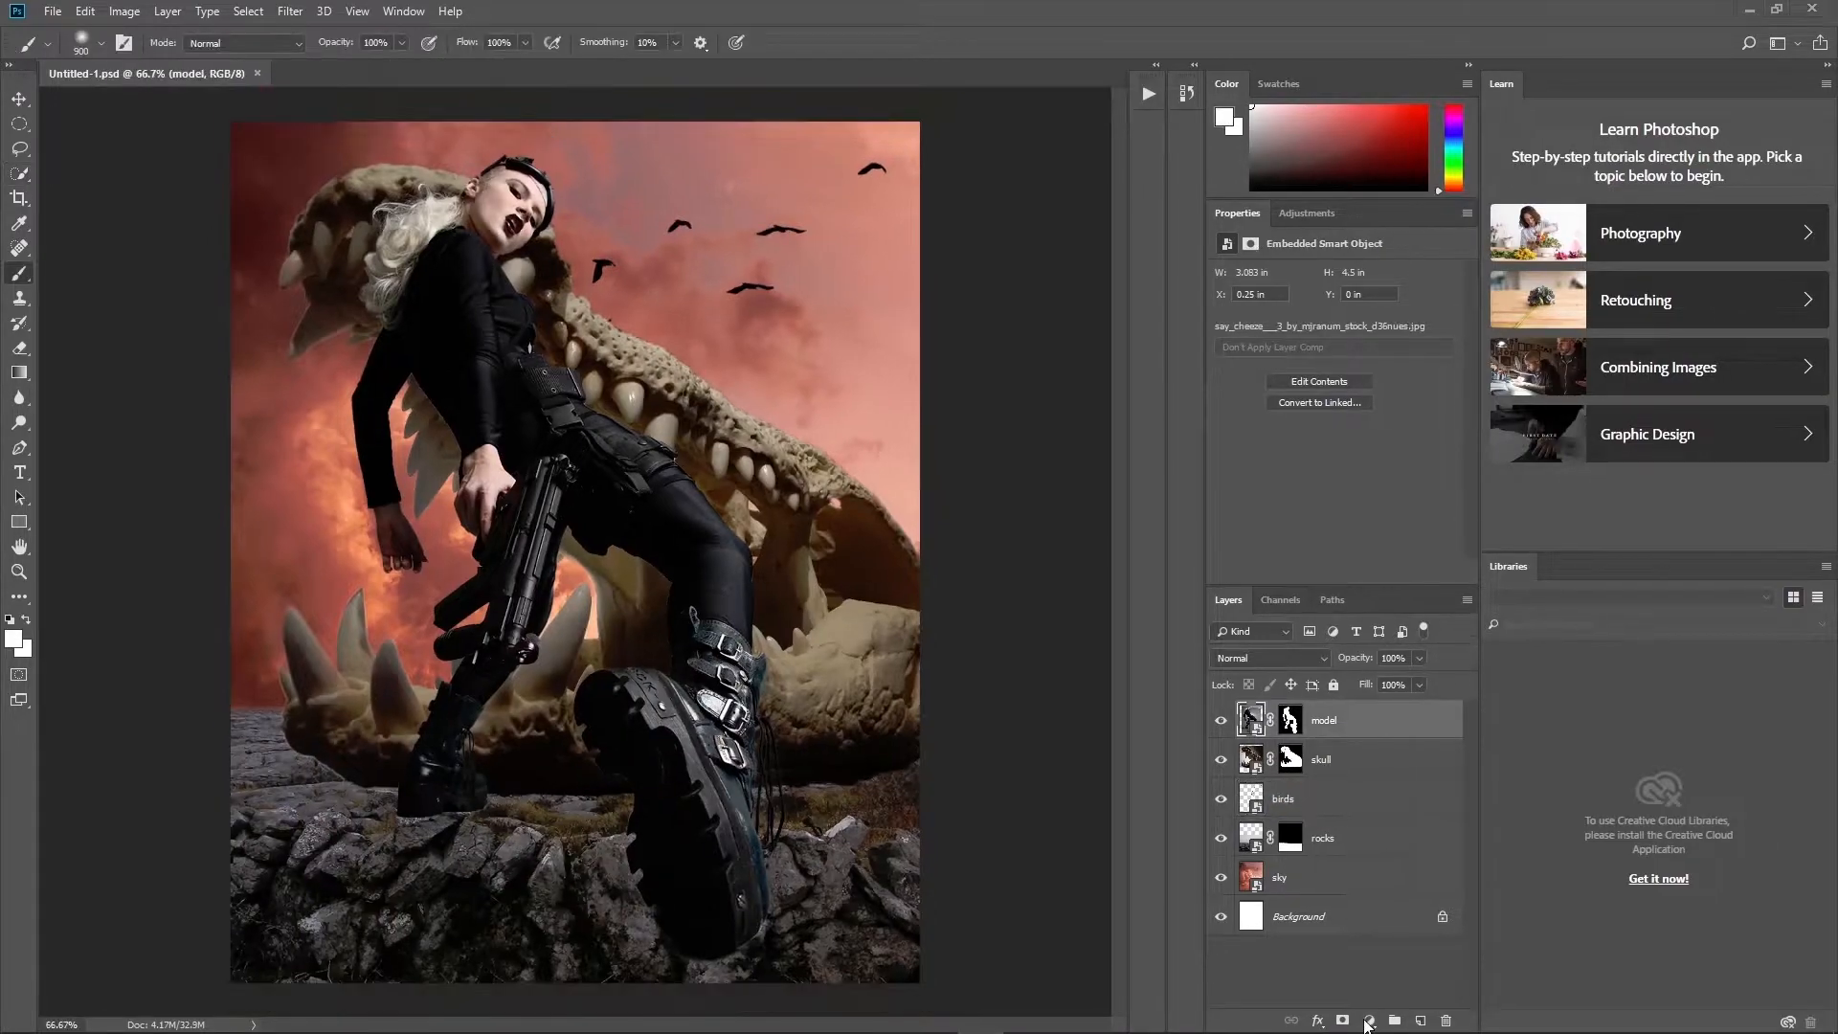
# - Add a solid color fill layer in light gray #caced0 above the model layer
pyautogui.click(1371, 1021)
pyautogui.click(1424, 683)
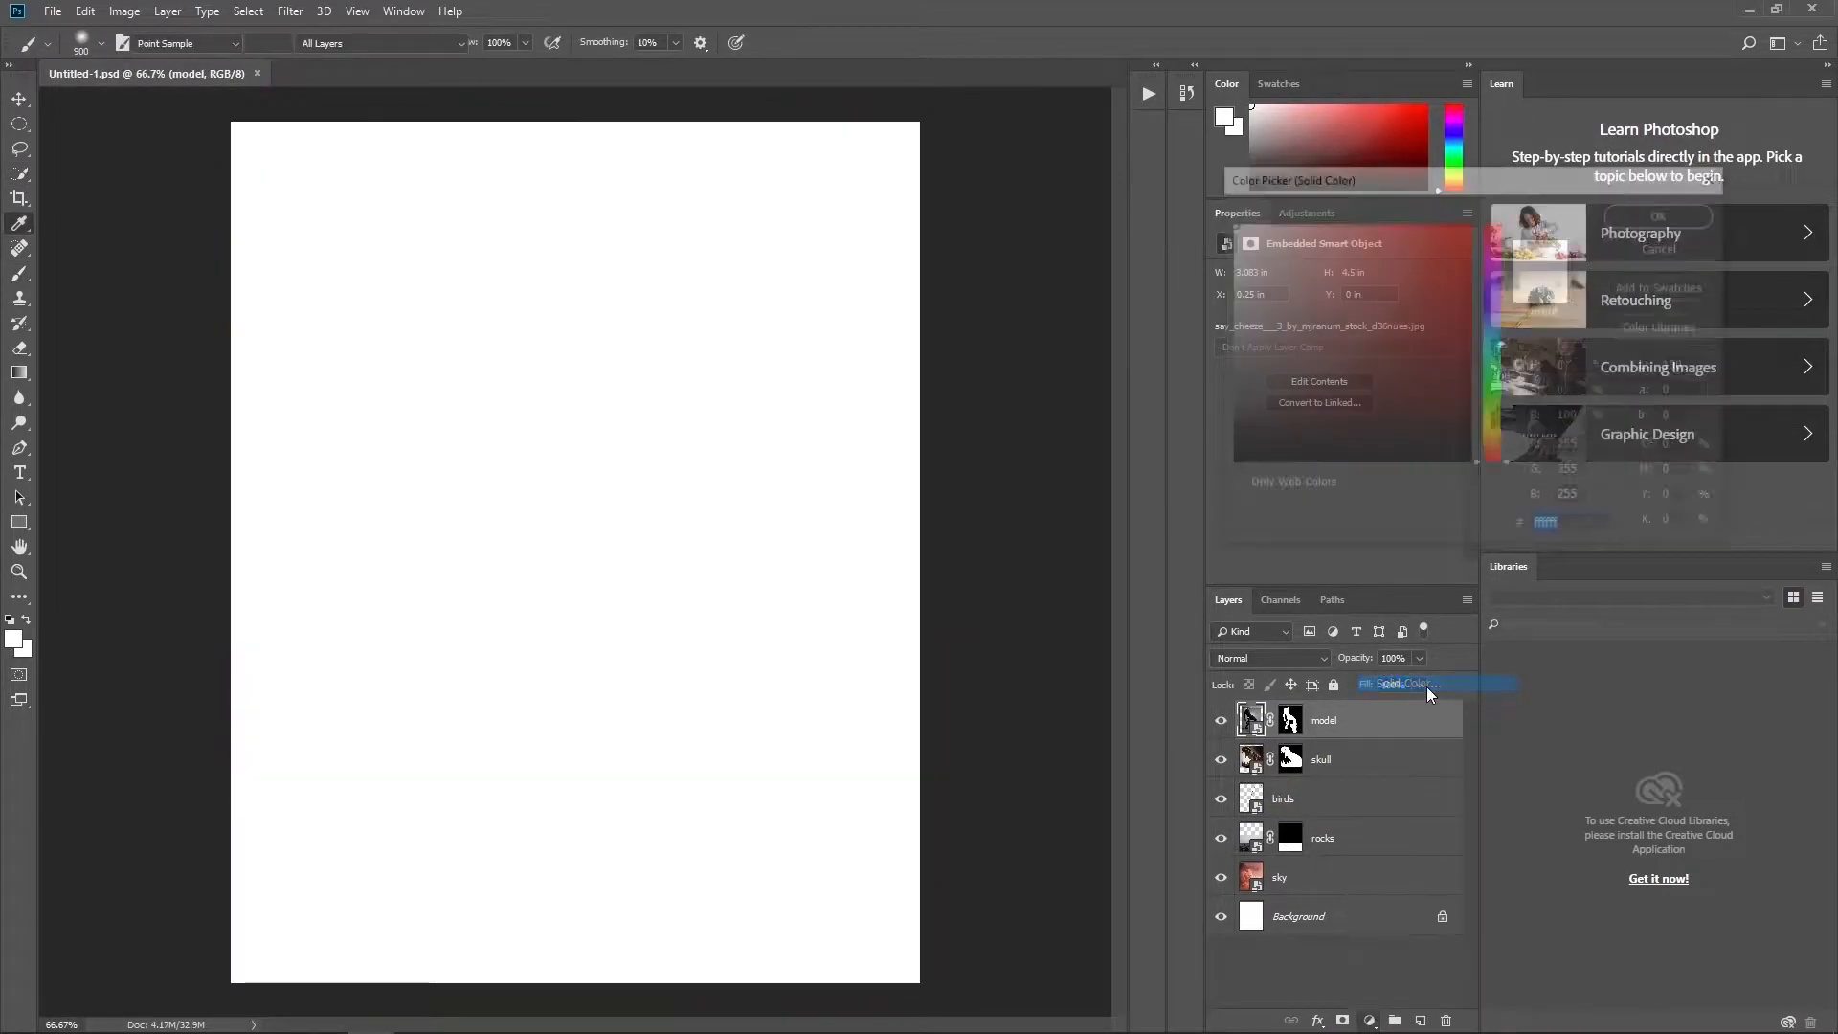
pyautogui.write('caced0')
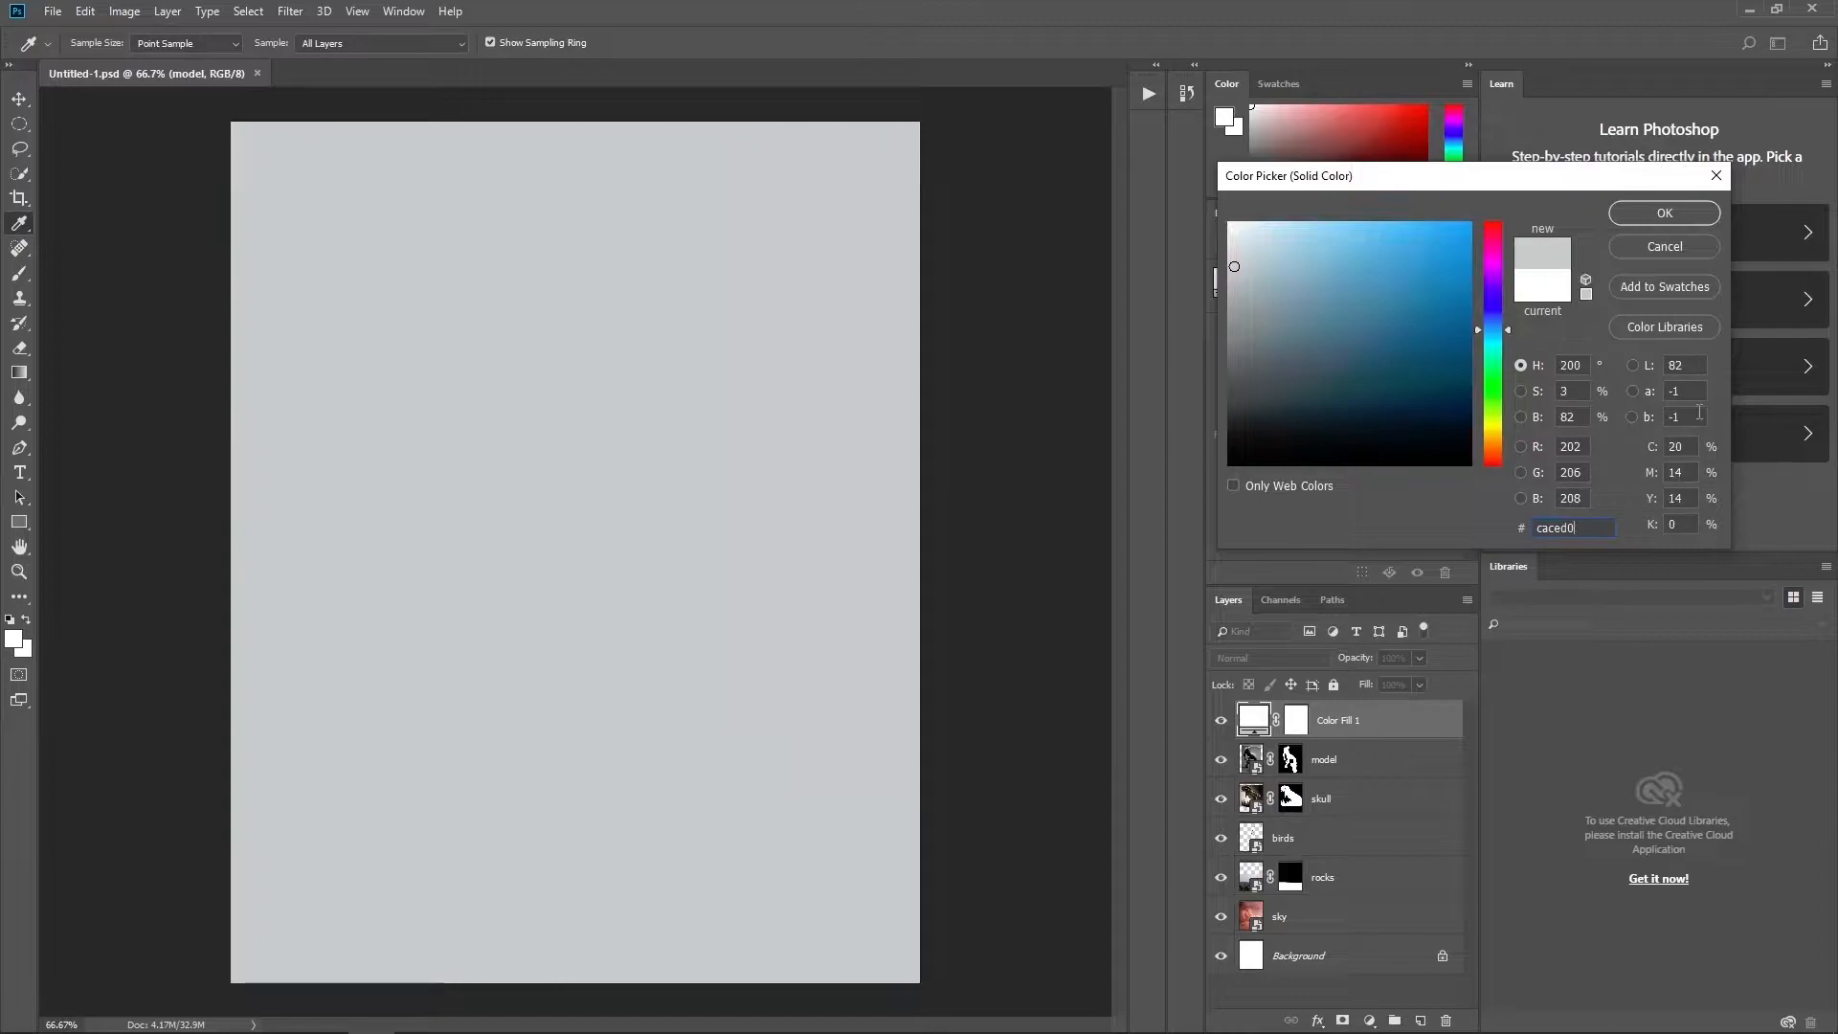
pyautogui.click(1678, 214)
# - Invert the gray fill's mask and paint a soft white glow in the upper-right sky with a 700 px brush
pyautogui.click(1296, 719)
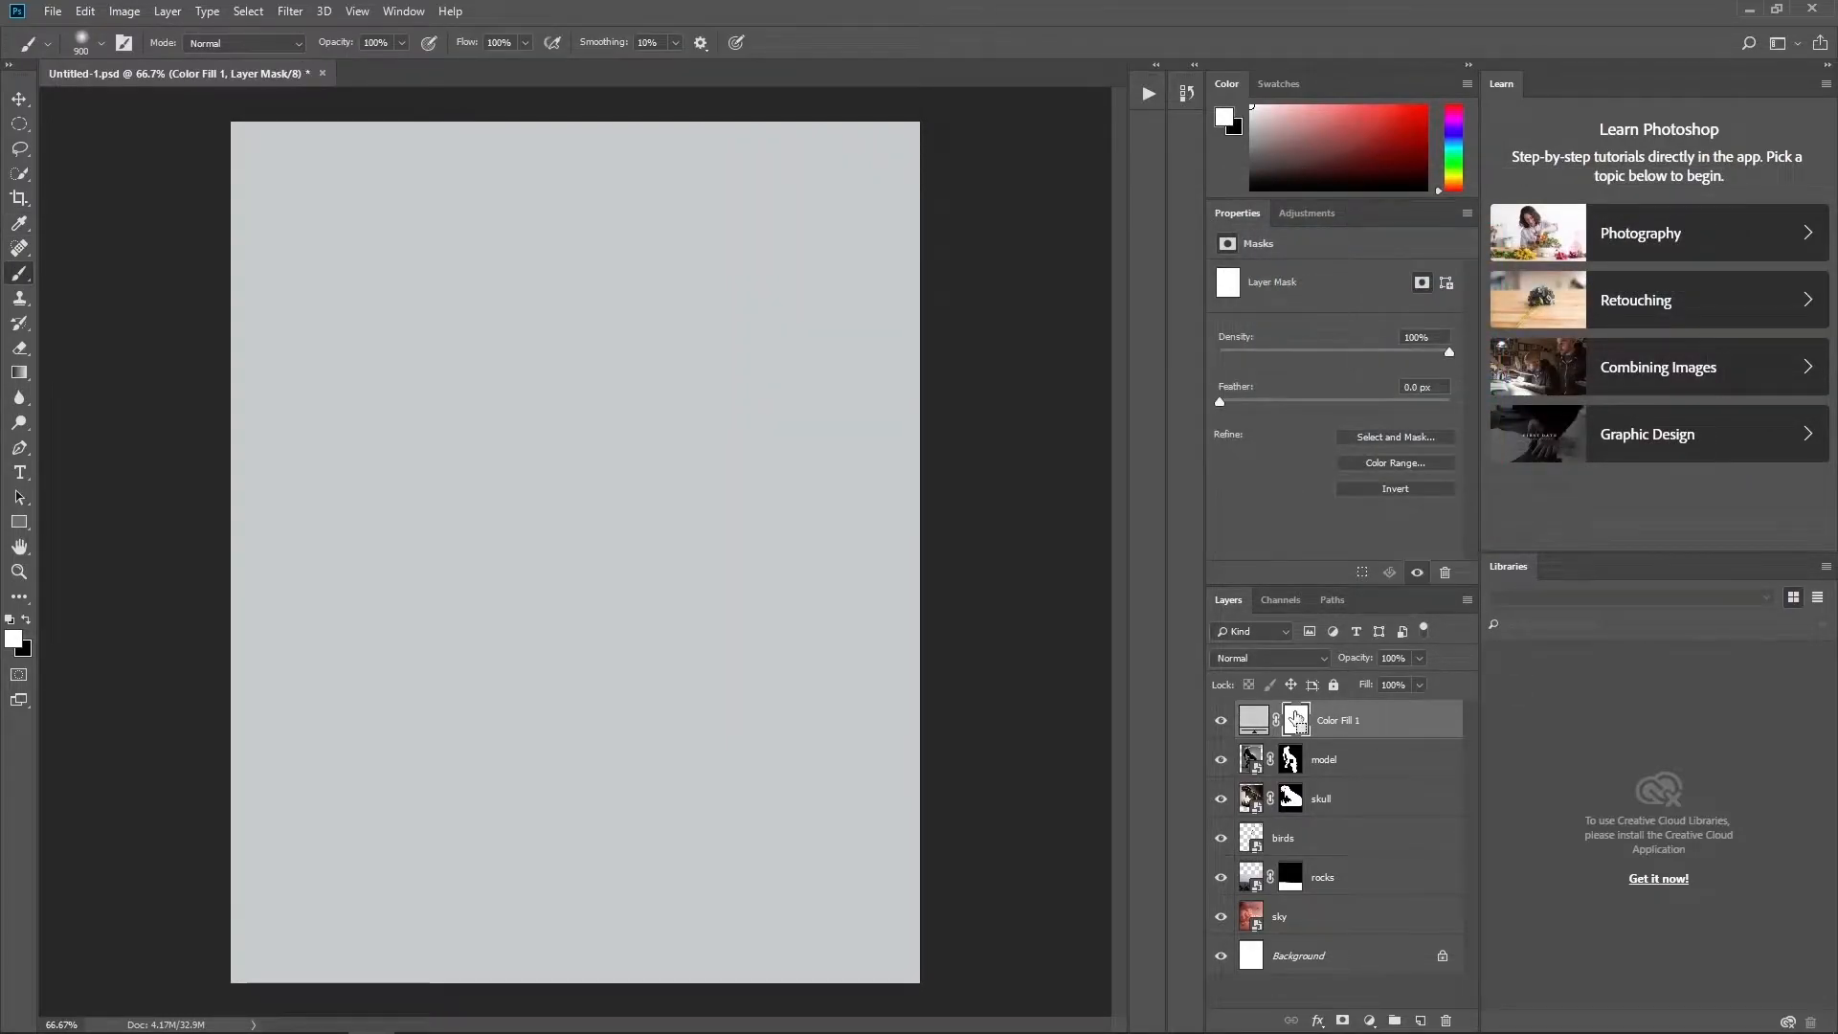
pyautogui.hotkey('ctrl', 'i')
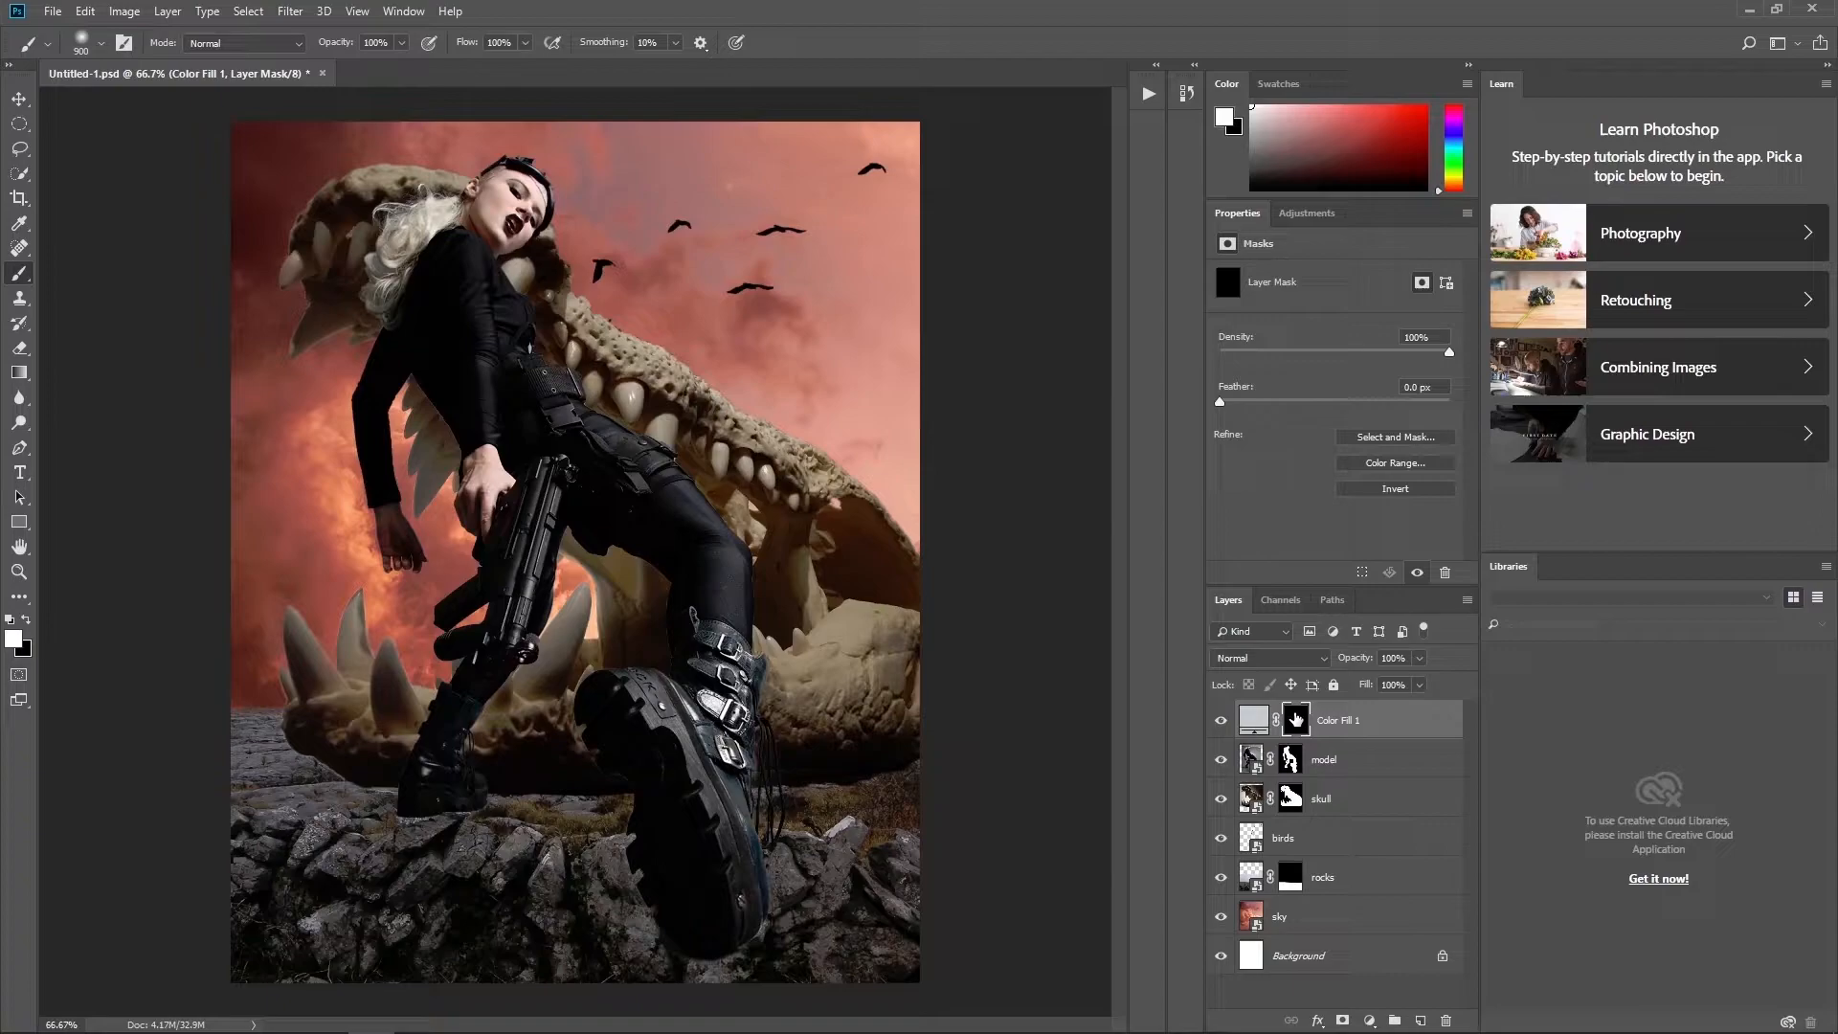
pyautogui.press('[')
pyautogui.press('[')
pyautogui.click(732, 264)
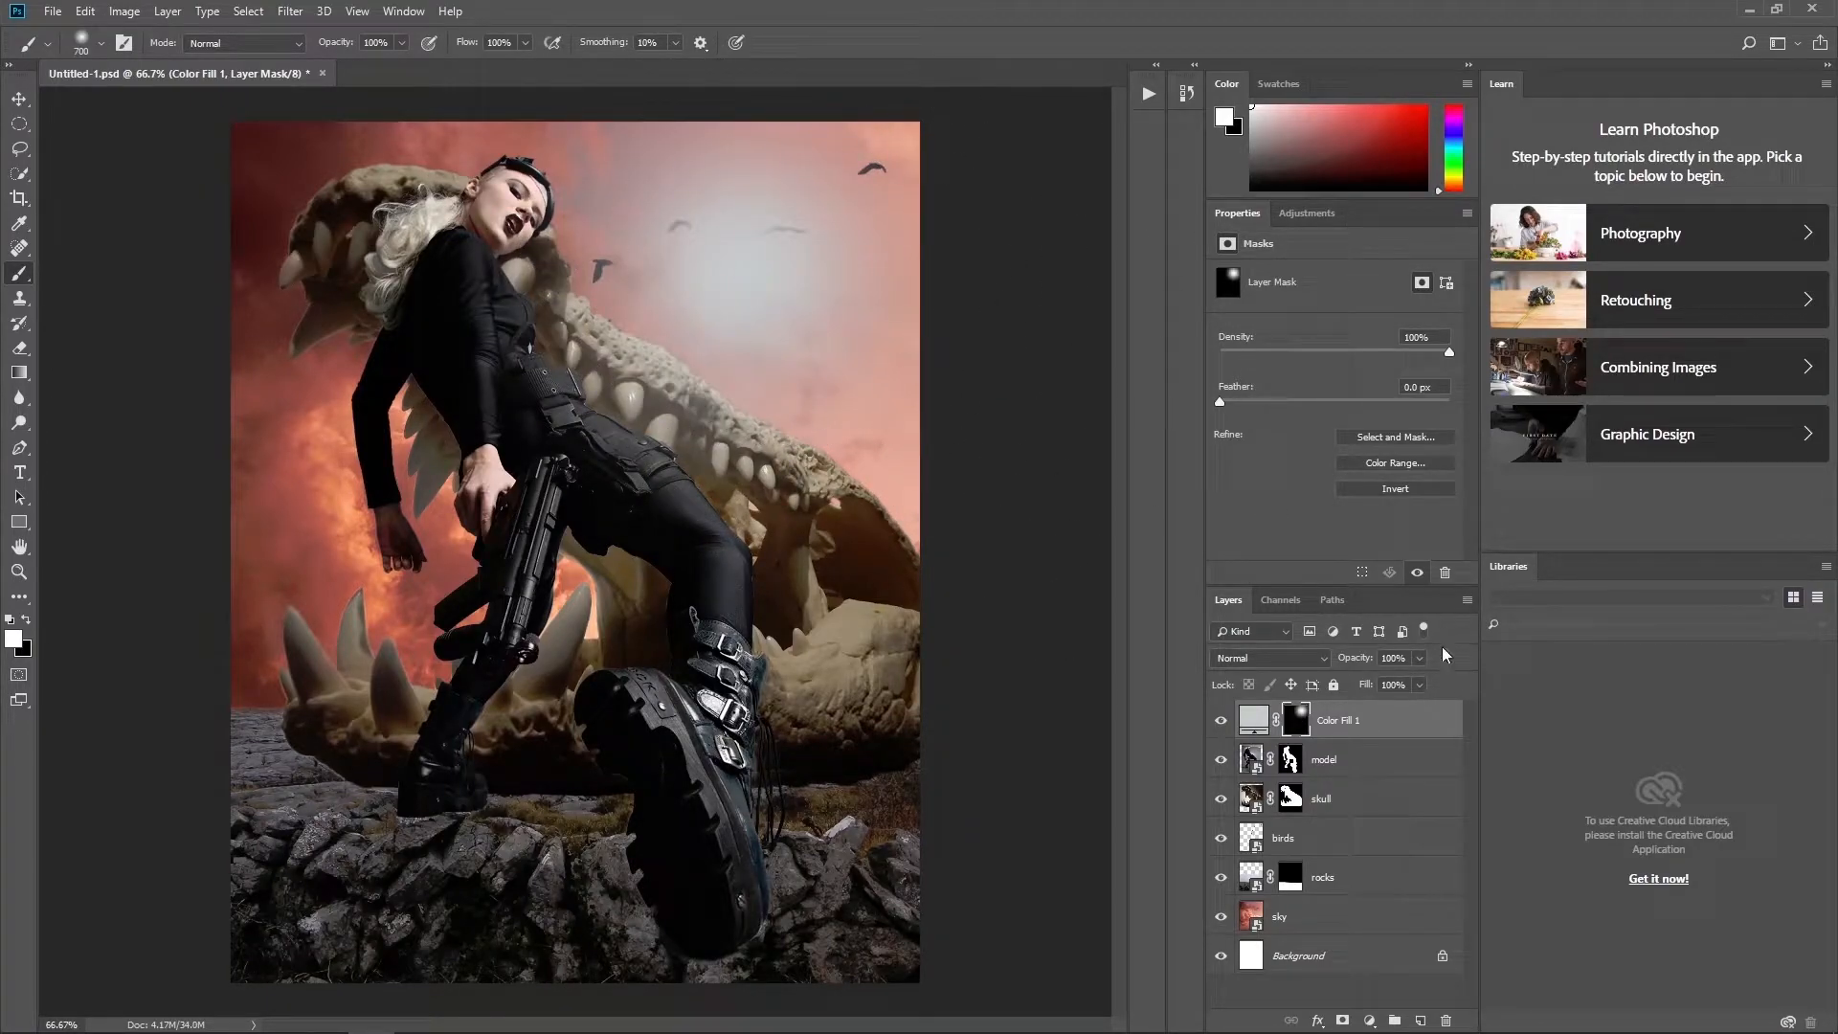
# - Add a Gradient Map adjustment layer and set its start color stop to teal, RGB 40, 119, 136
pyautogui.click(1370, 1021)
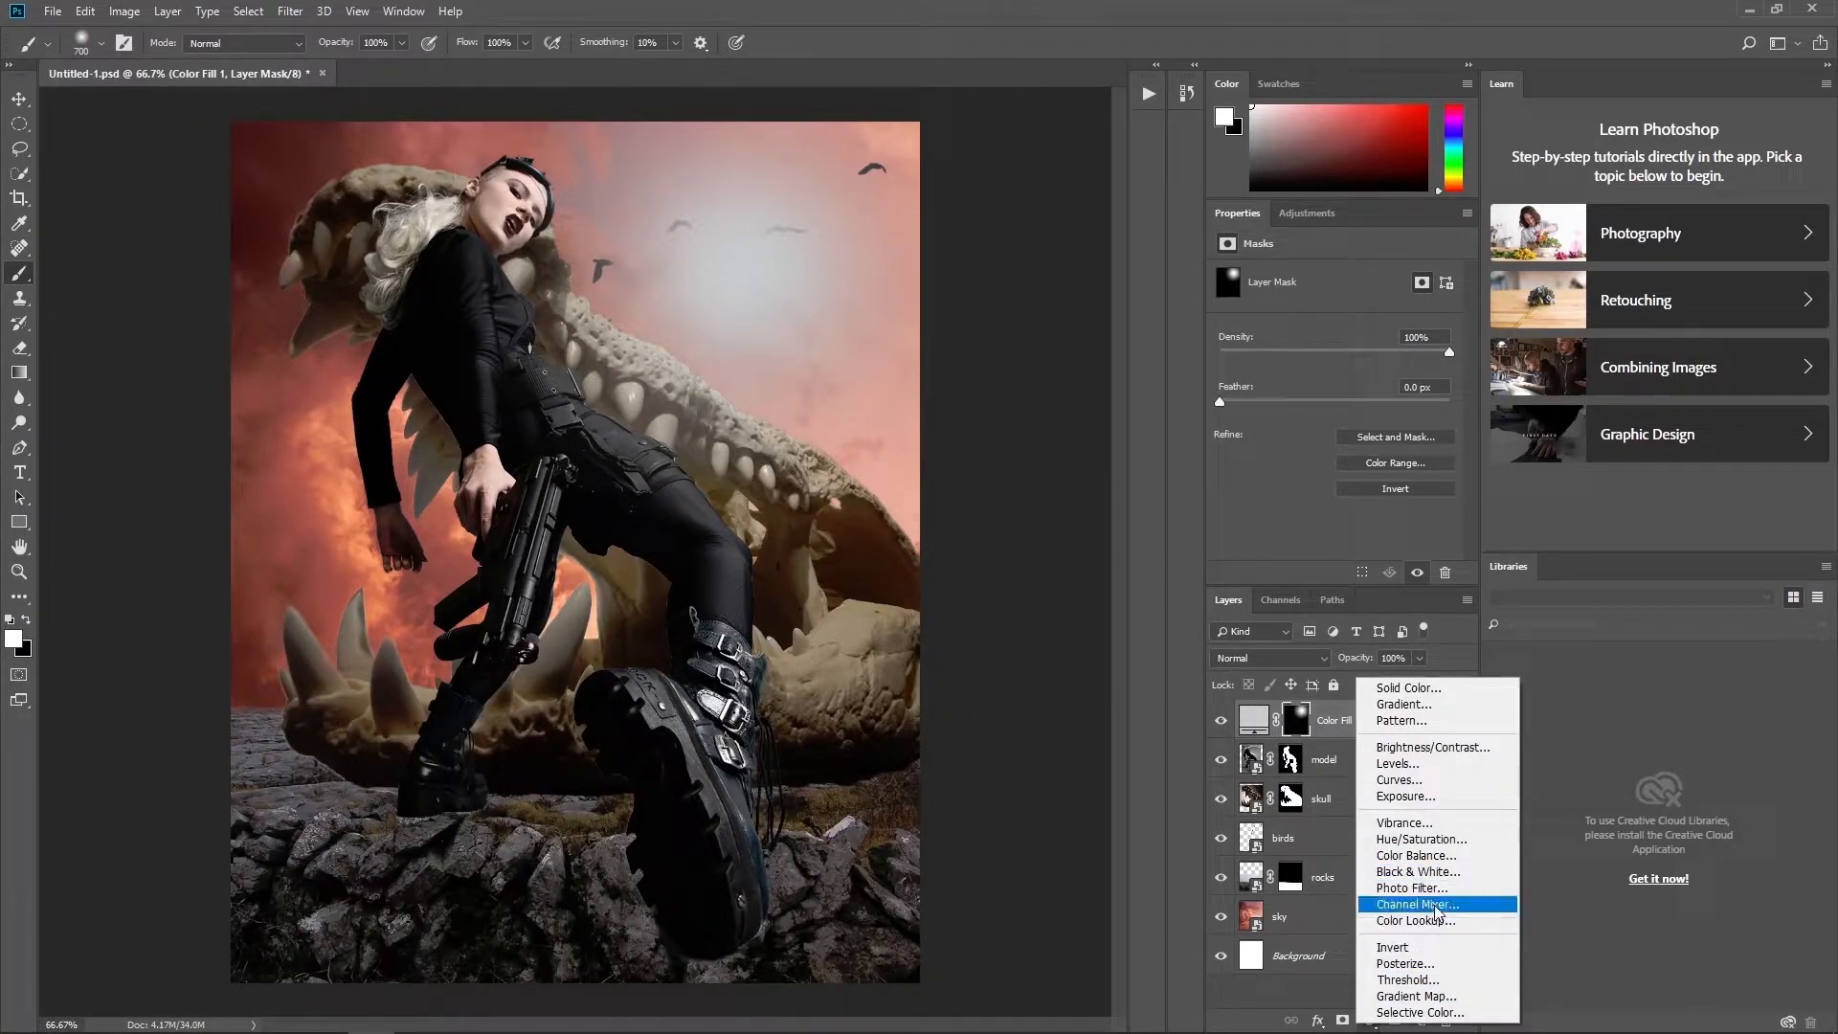
pyautogui.click(1416, 995)
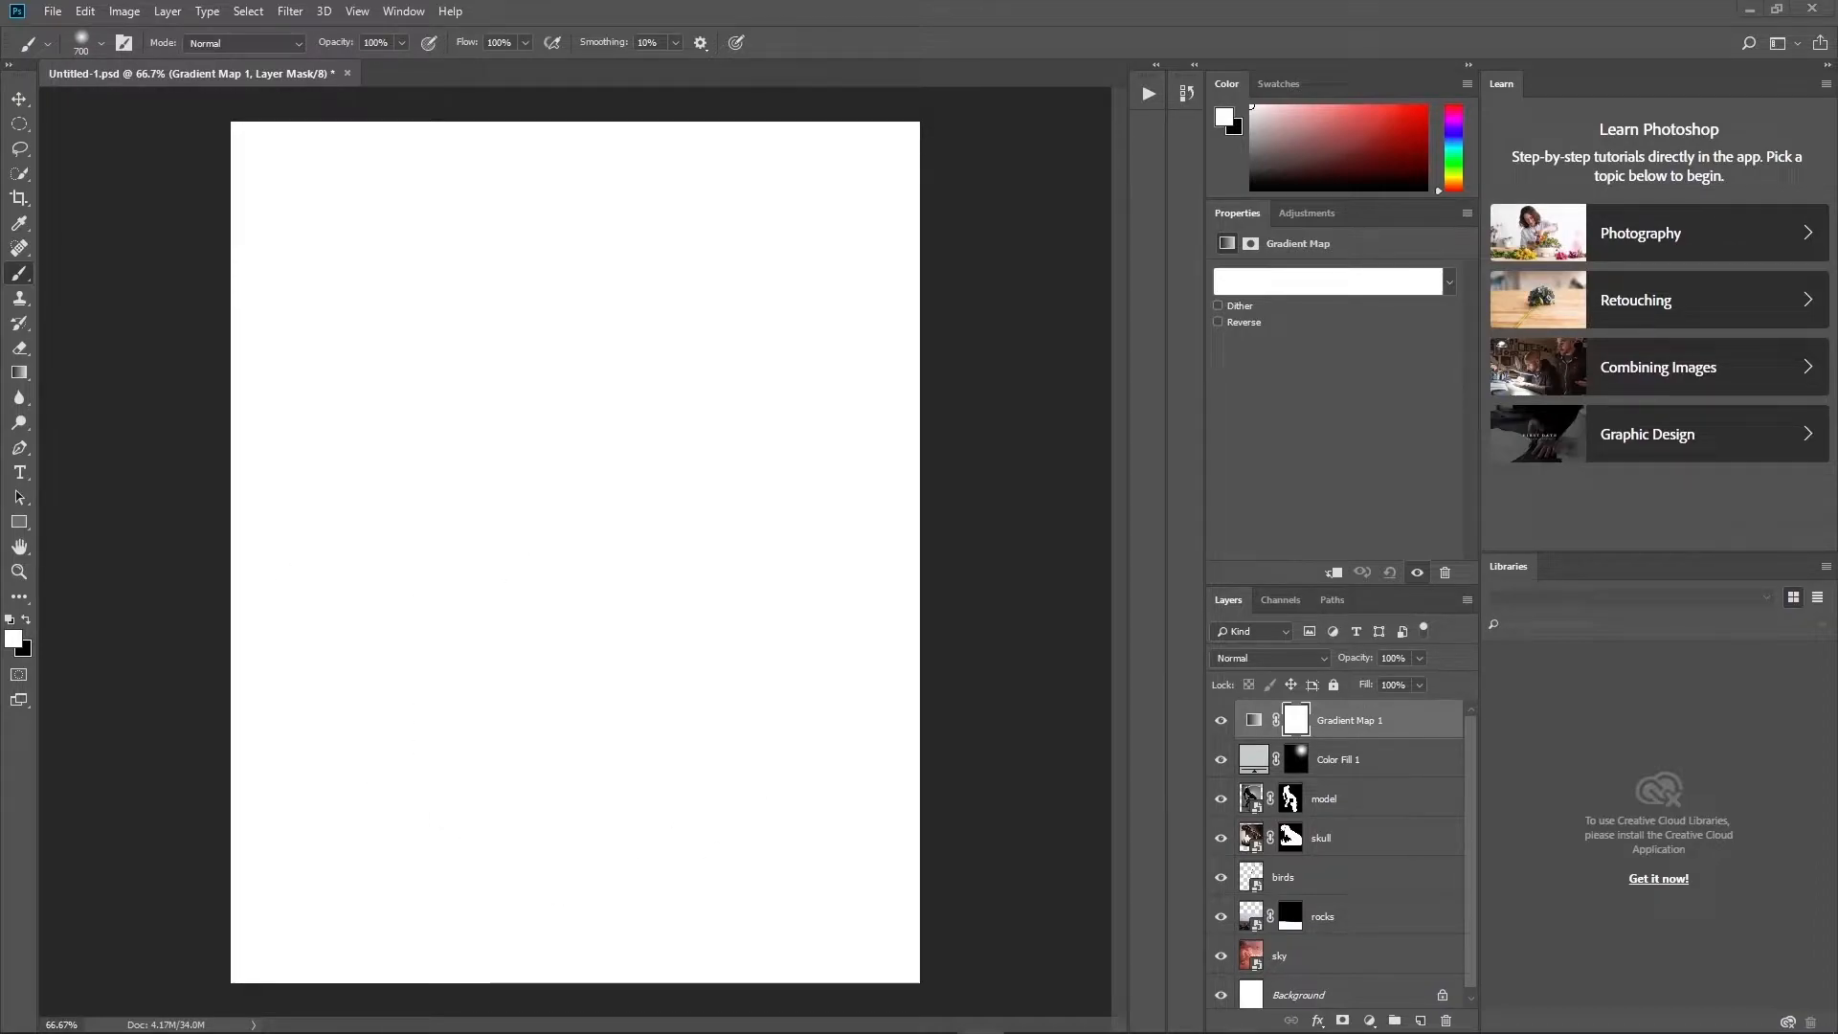
pyautogui.click(1320, 282)
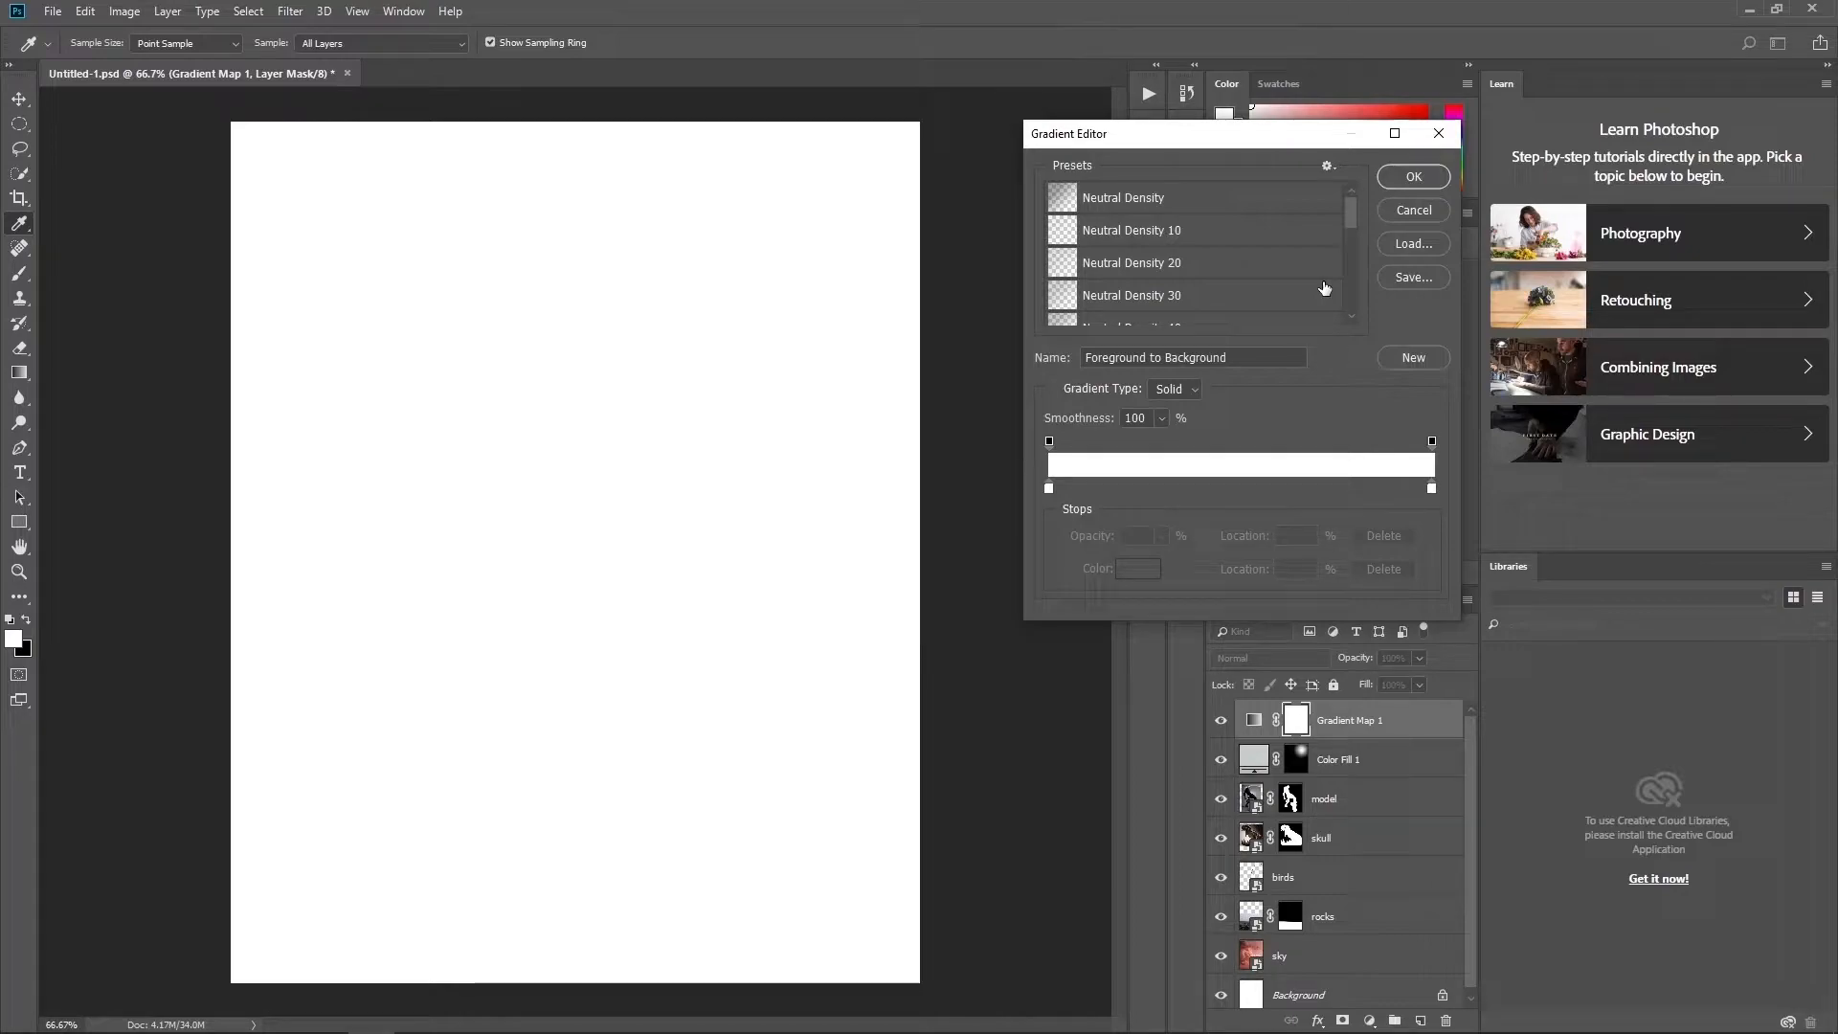
pyautogui.click(1048, 489)
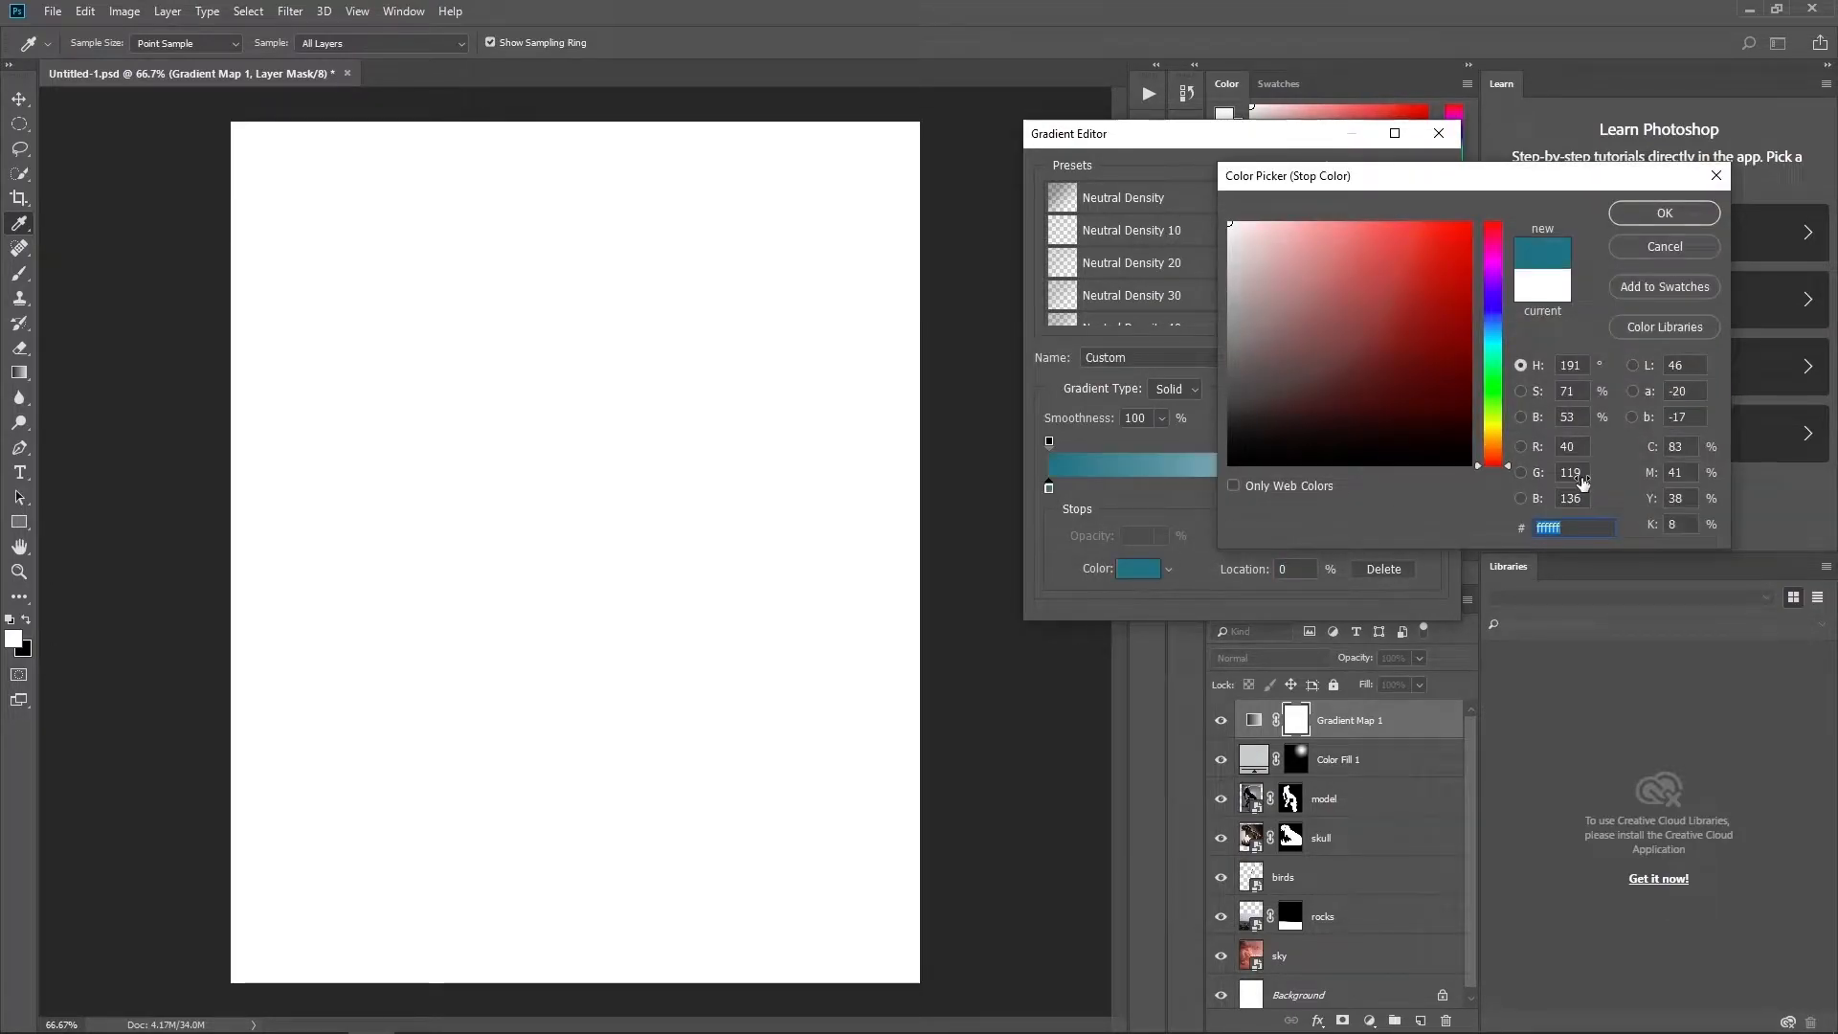
pyautogui.hotkey('ctrl', 'v')
pyautogui.click(1663, 213)
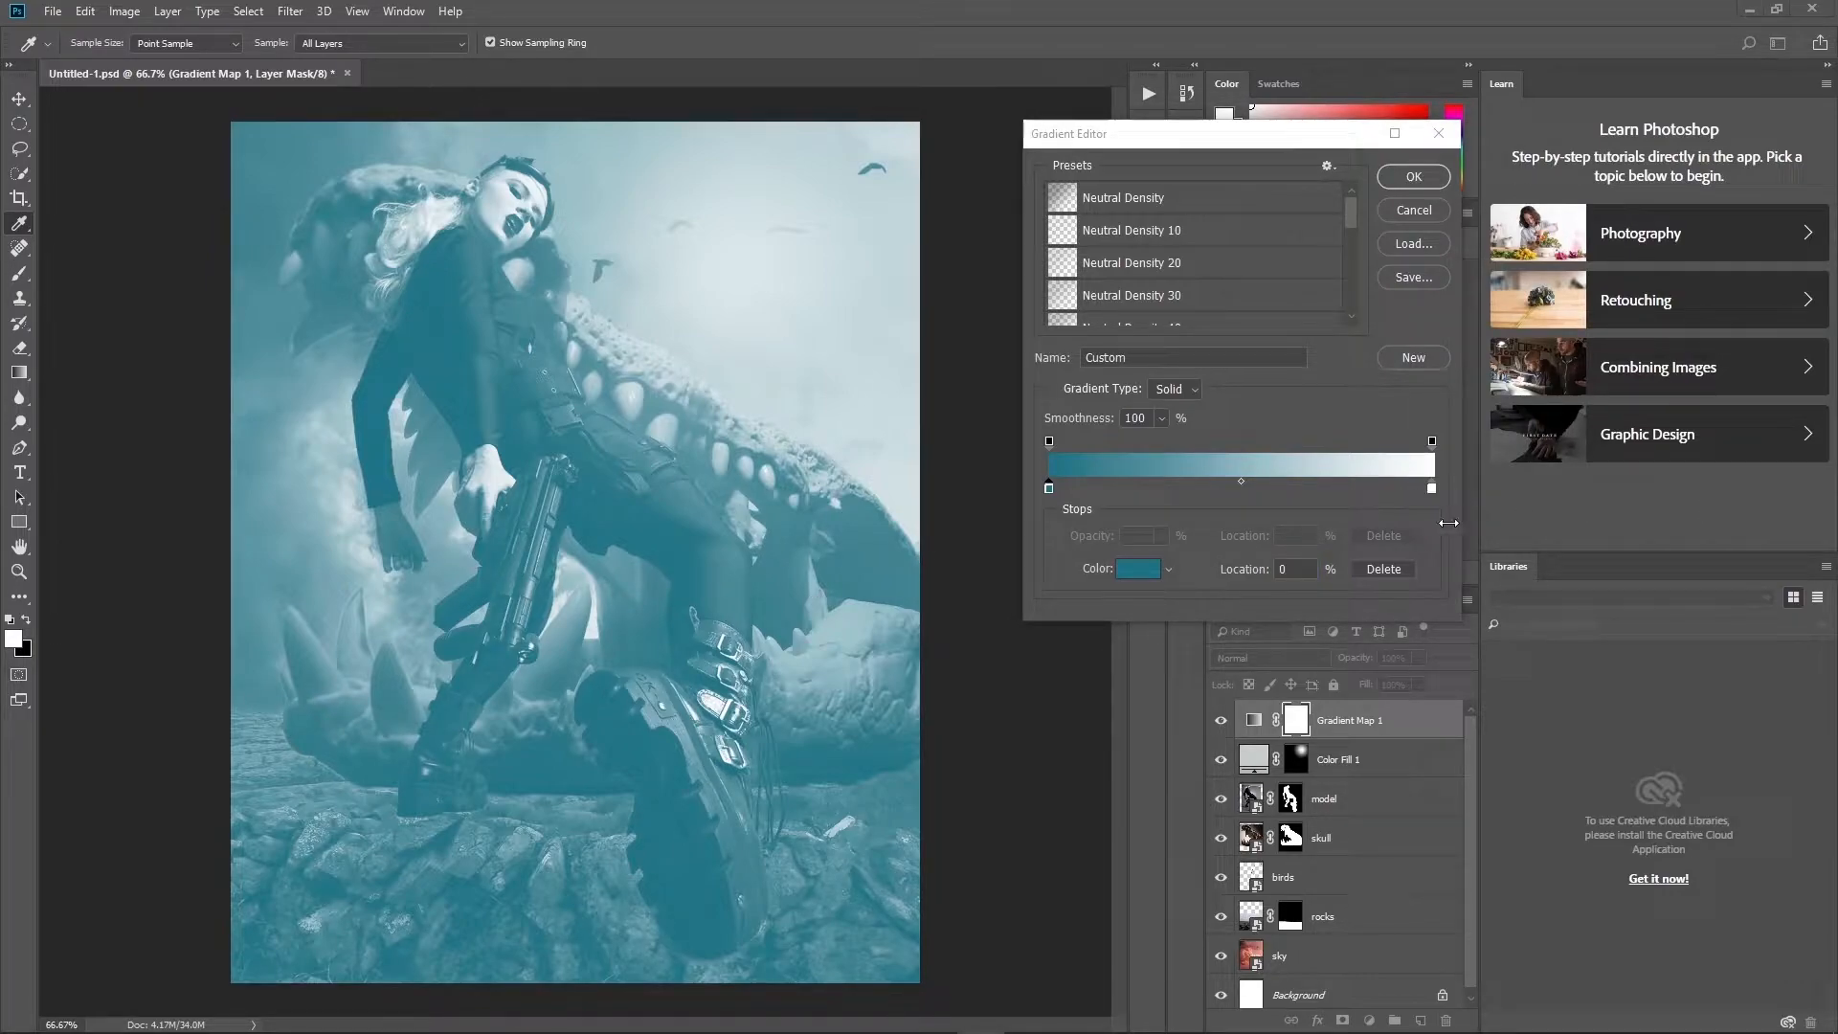
# - Set the gradient's end color stop to light orange and the Gradient Map layer's blend mode to Multiply
pyautogui.doubleClick(1432, 488)
pyautogui.hotkey('ctrl', 'v')
pyautogui.click(1684, 215)
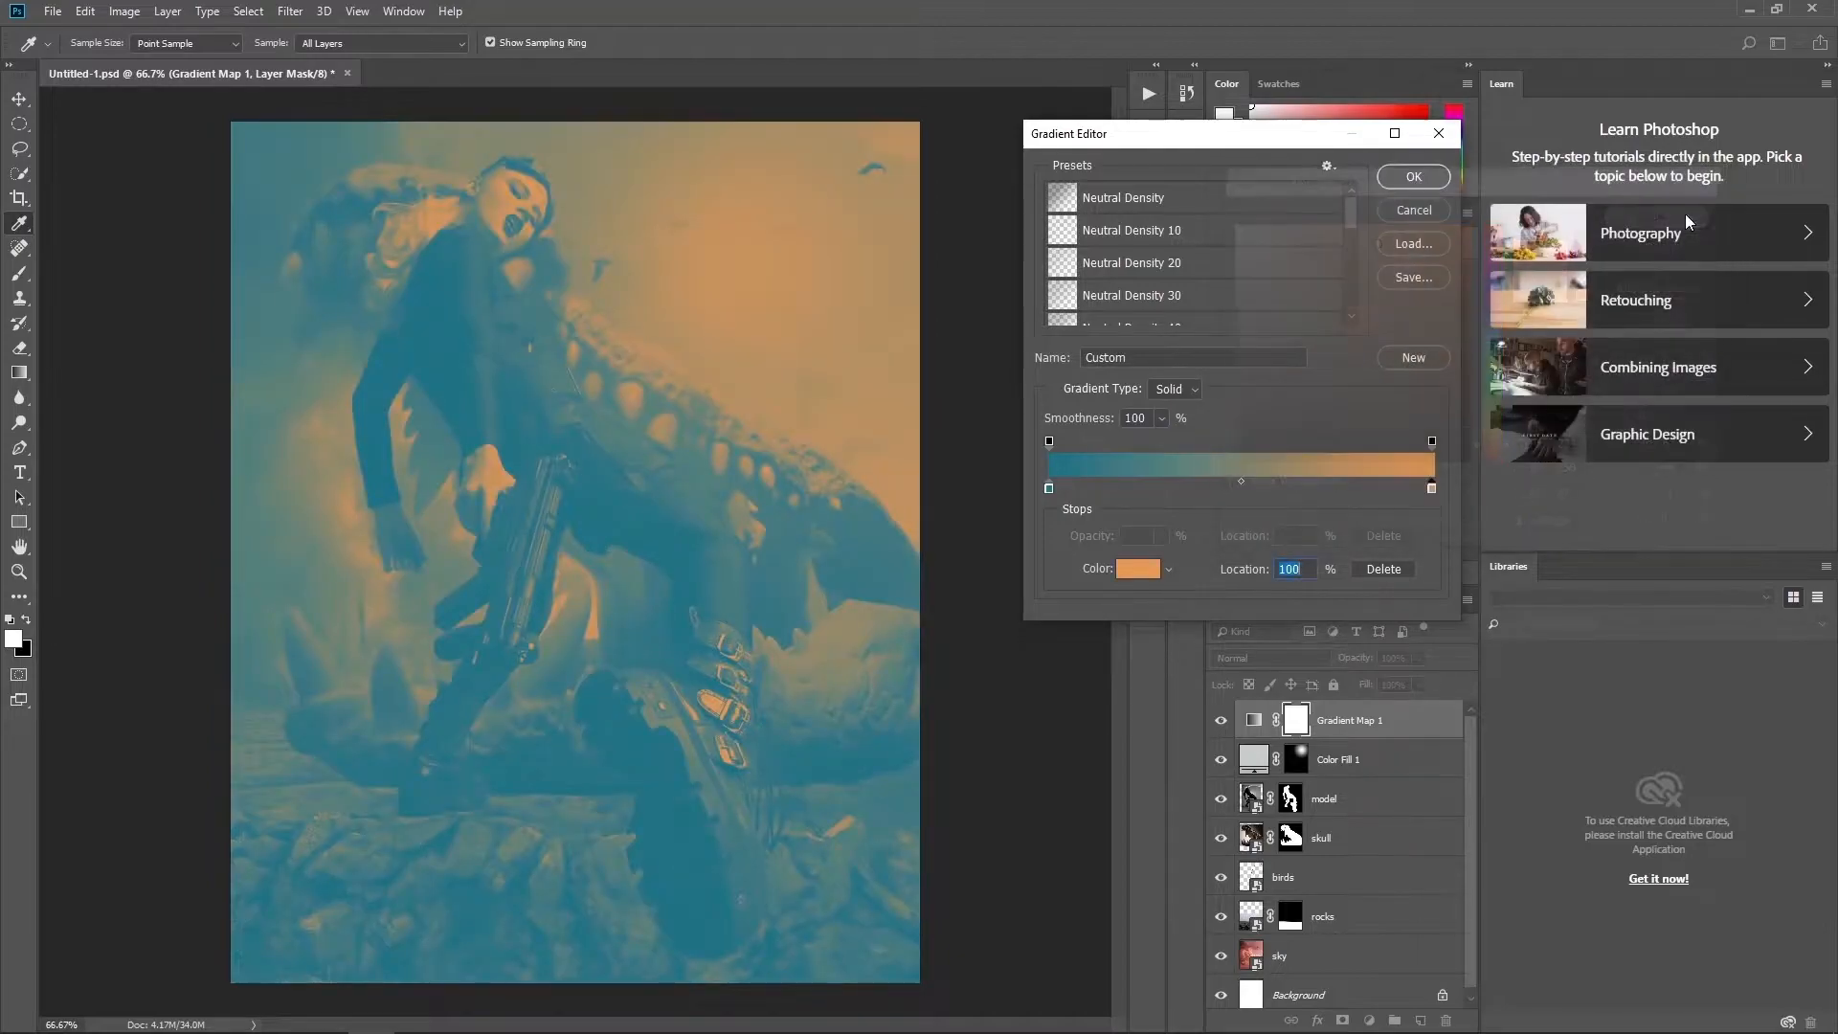
pyautogui.click(1414, 176)
pyautogui.click(1272, 658)
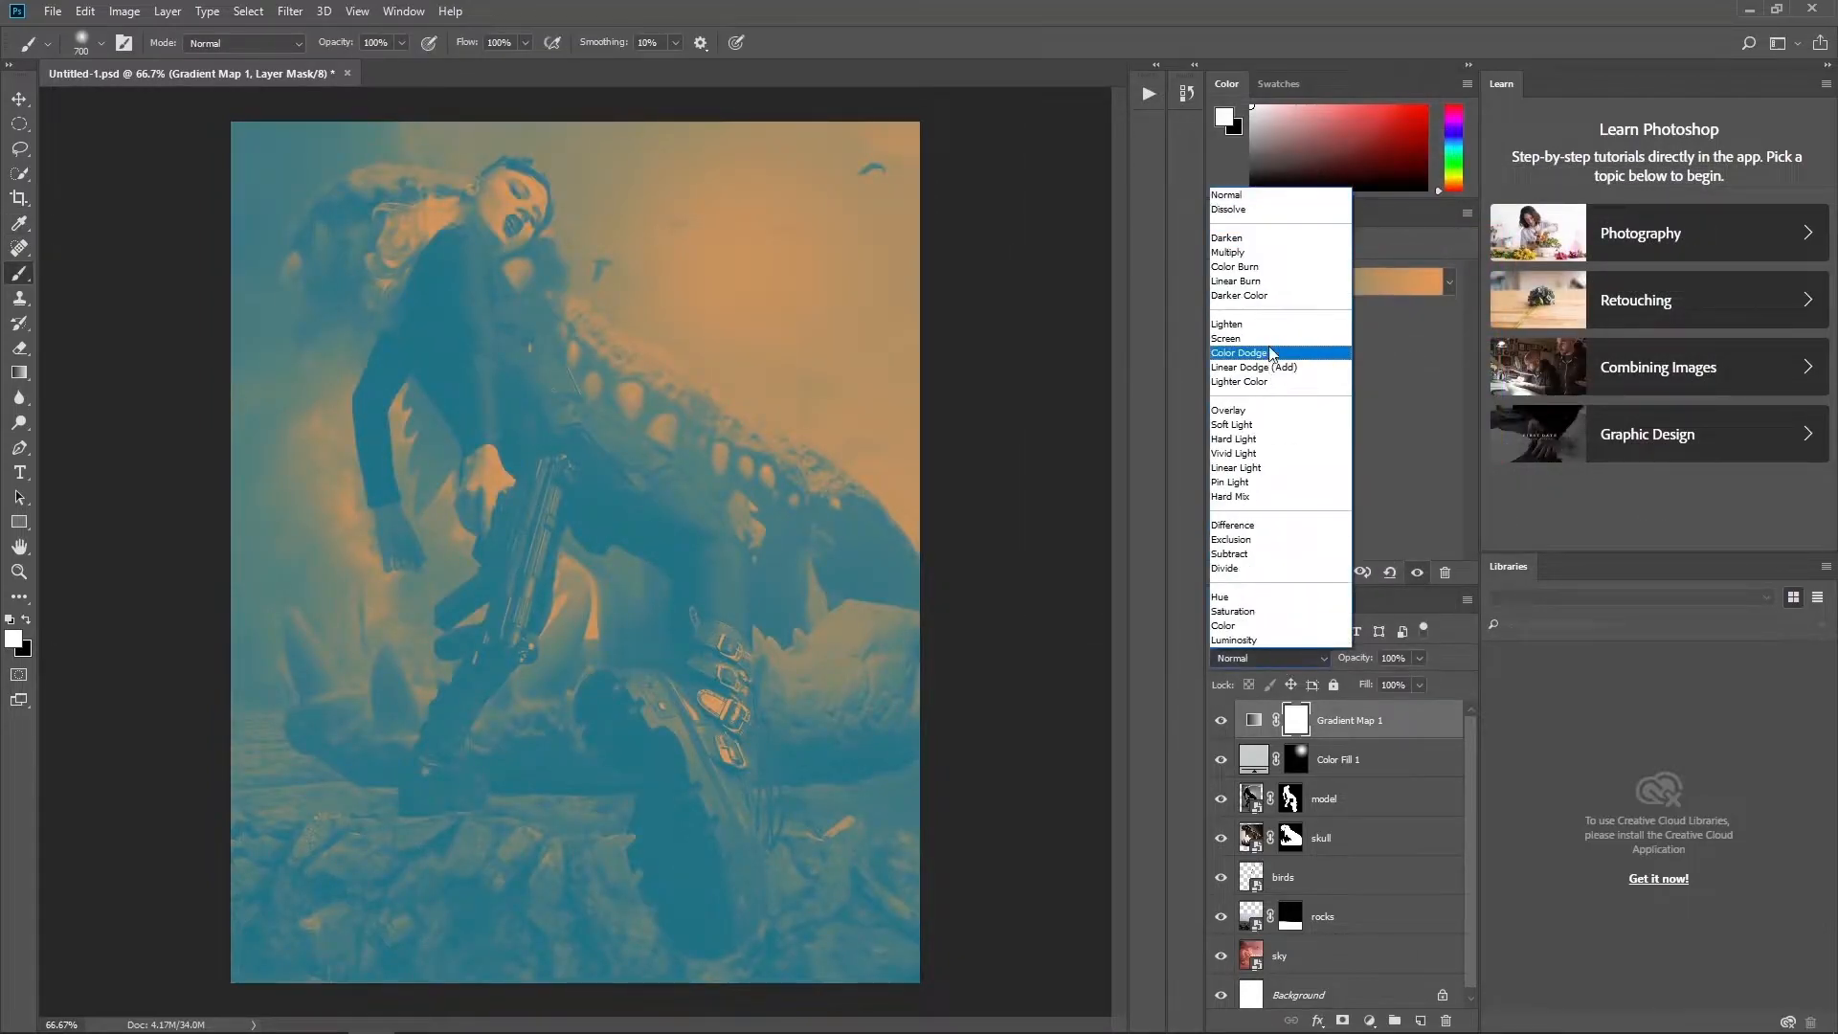
pyautogui.click(1250, 253)
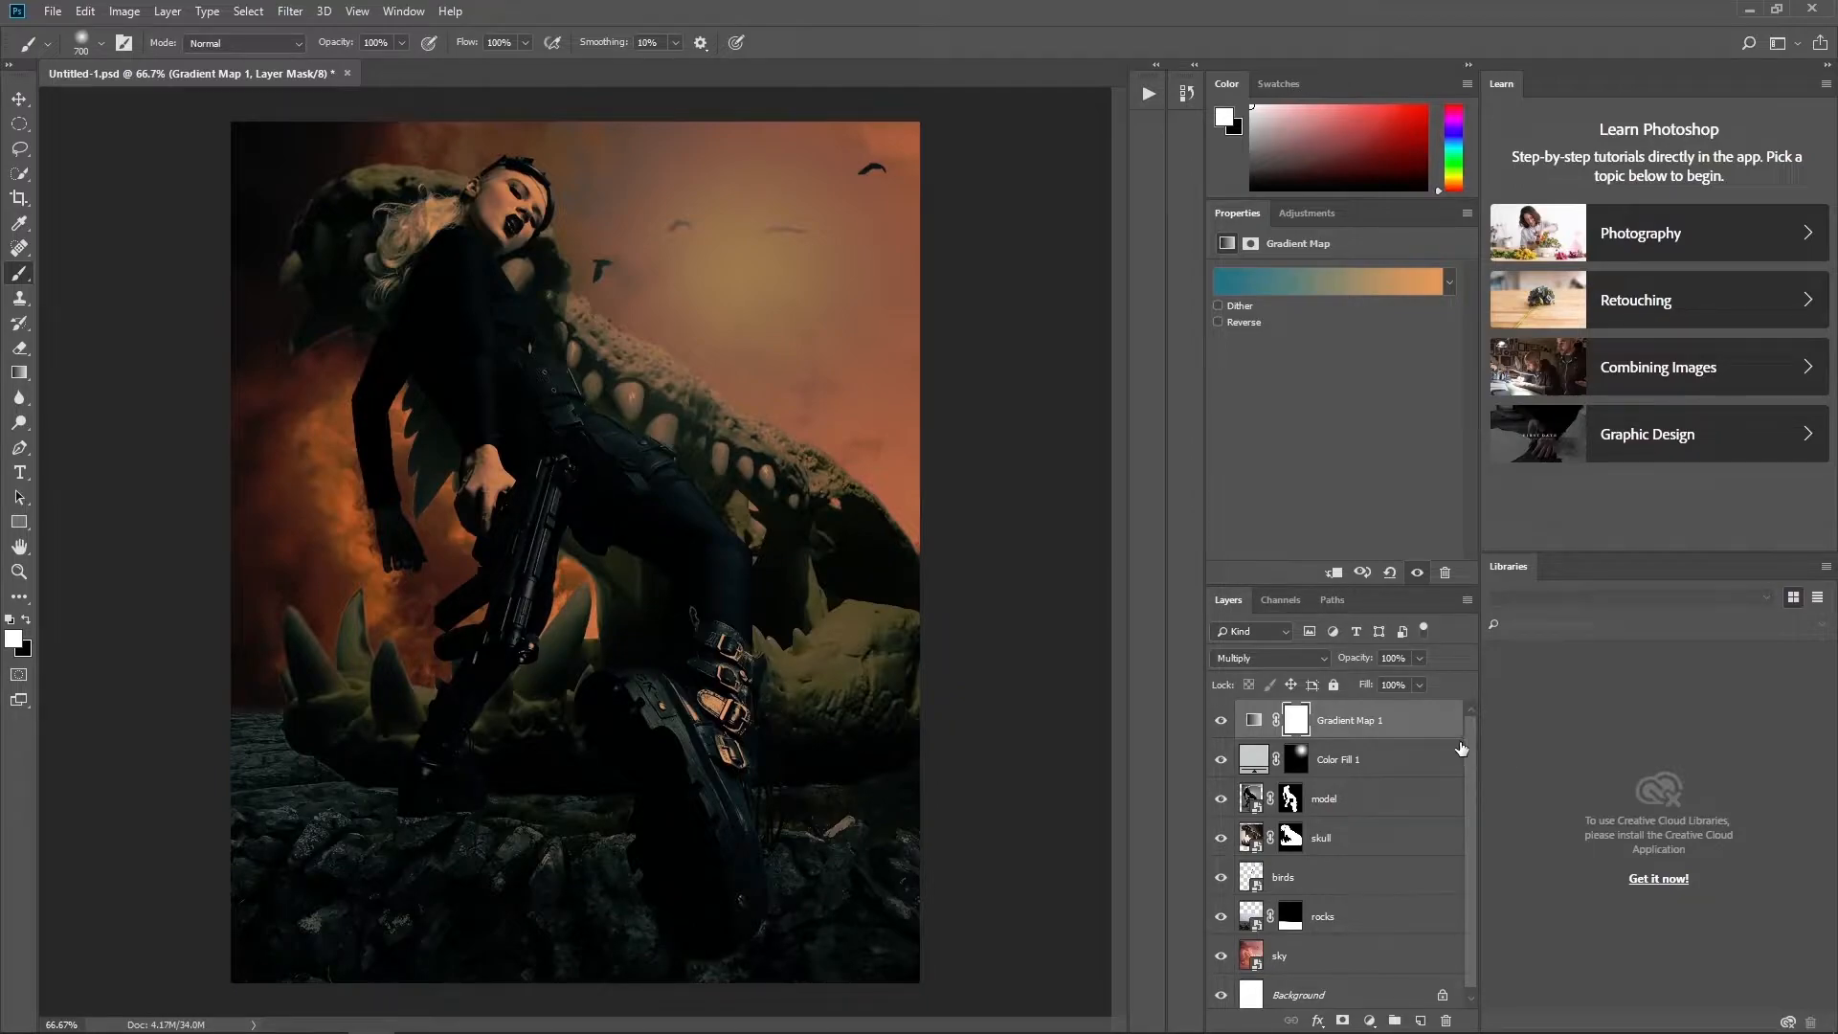
# - Duplicate the Gradient Map layer, set the copy to Linear Light and lower its opacity to 44%
pyautogui.hotkey('ctrl', 'j')
pyautogui.click(1285, 656)
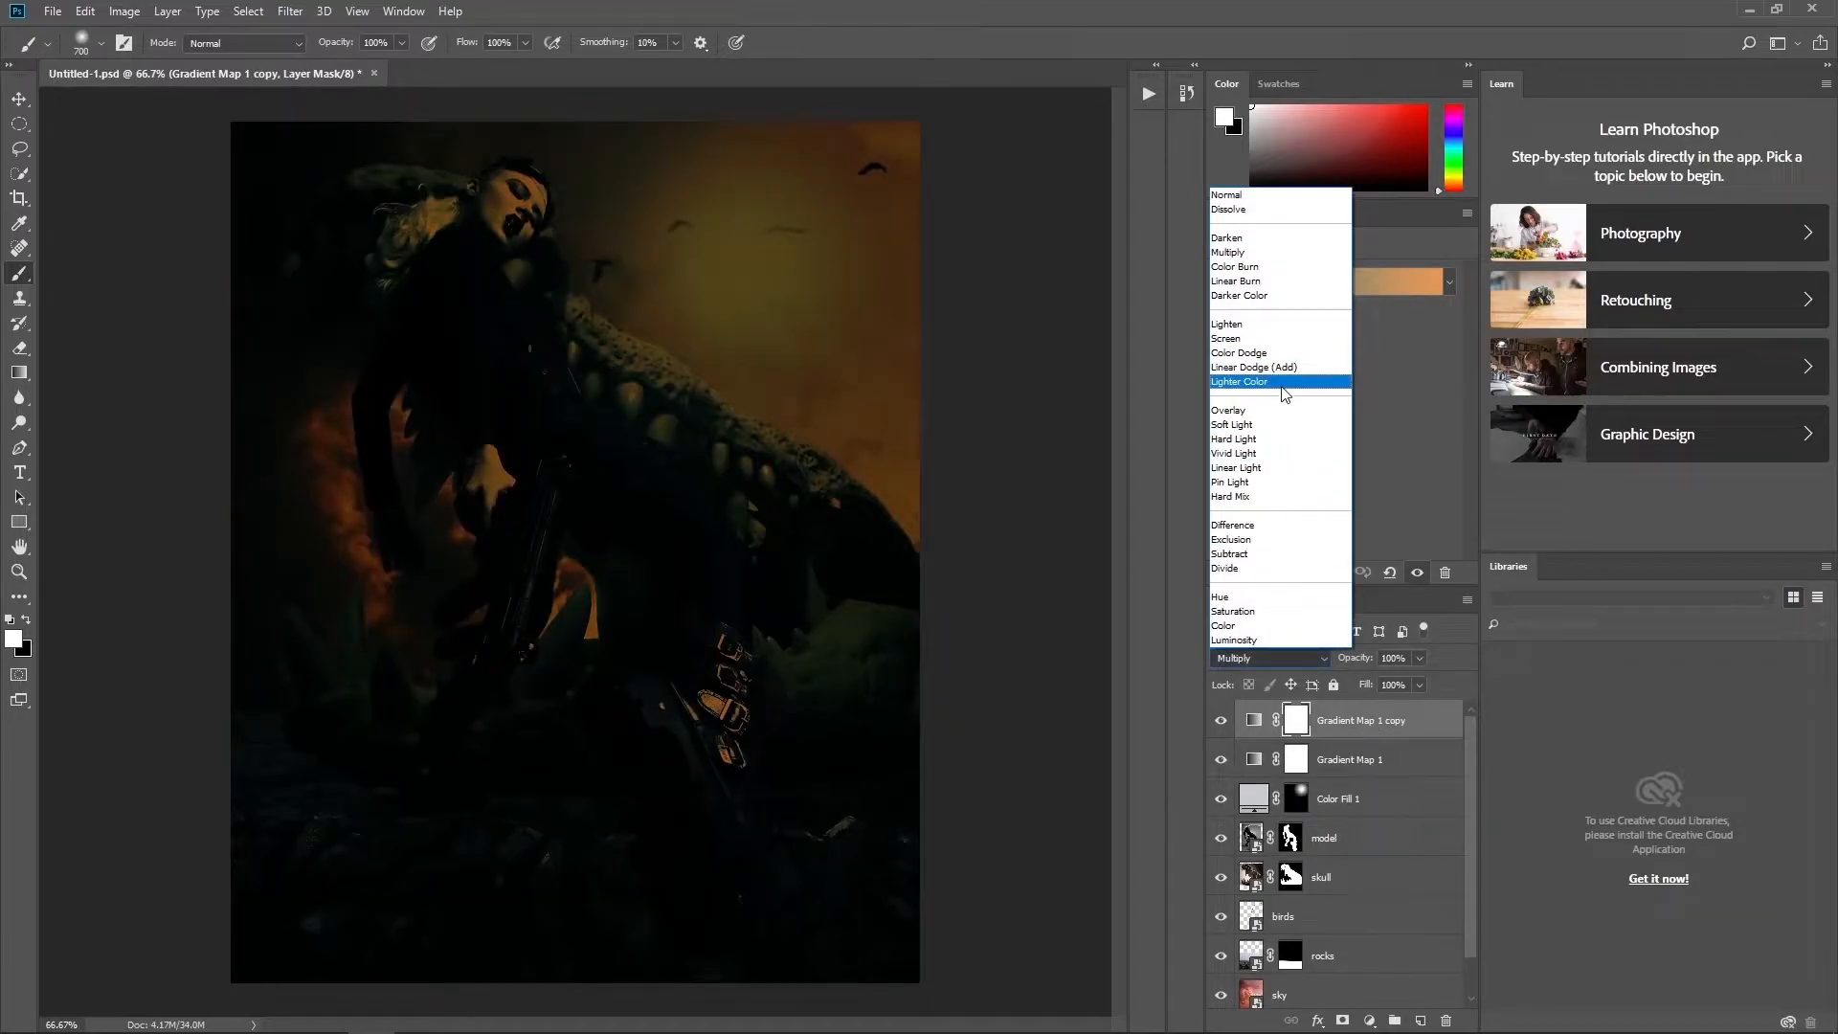
pyautogui.click(1263, 473)
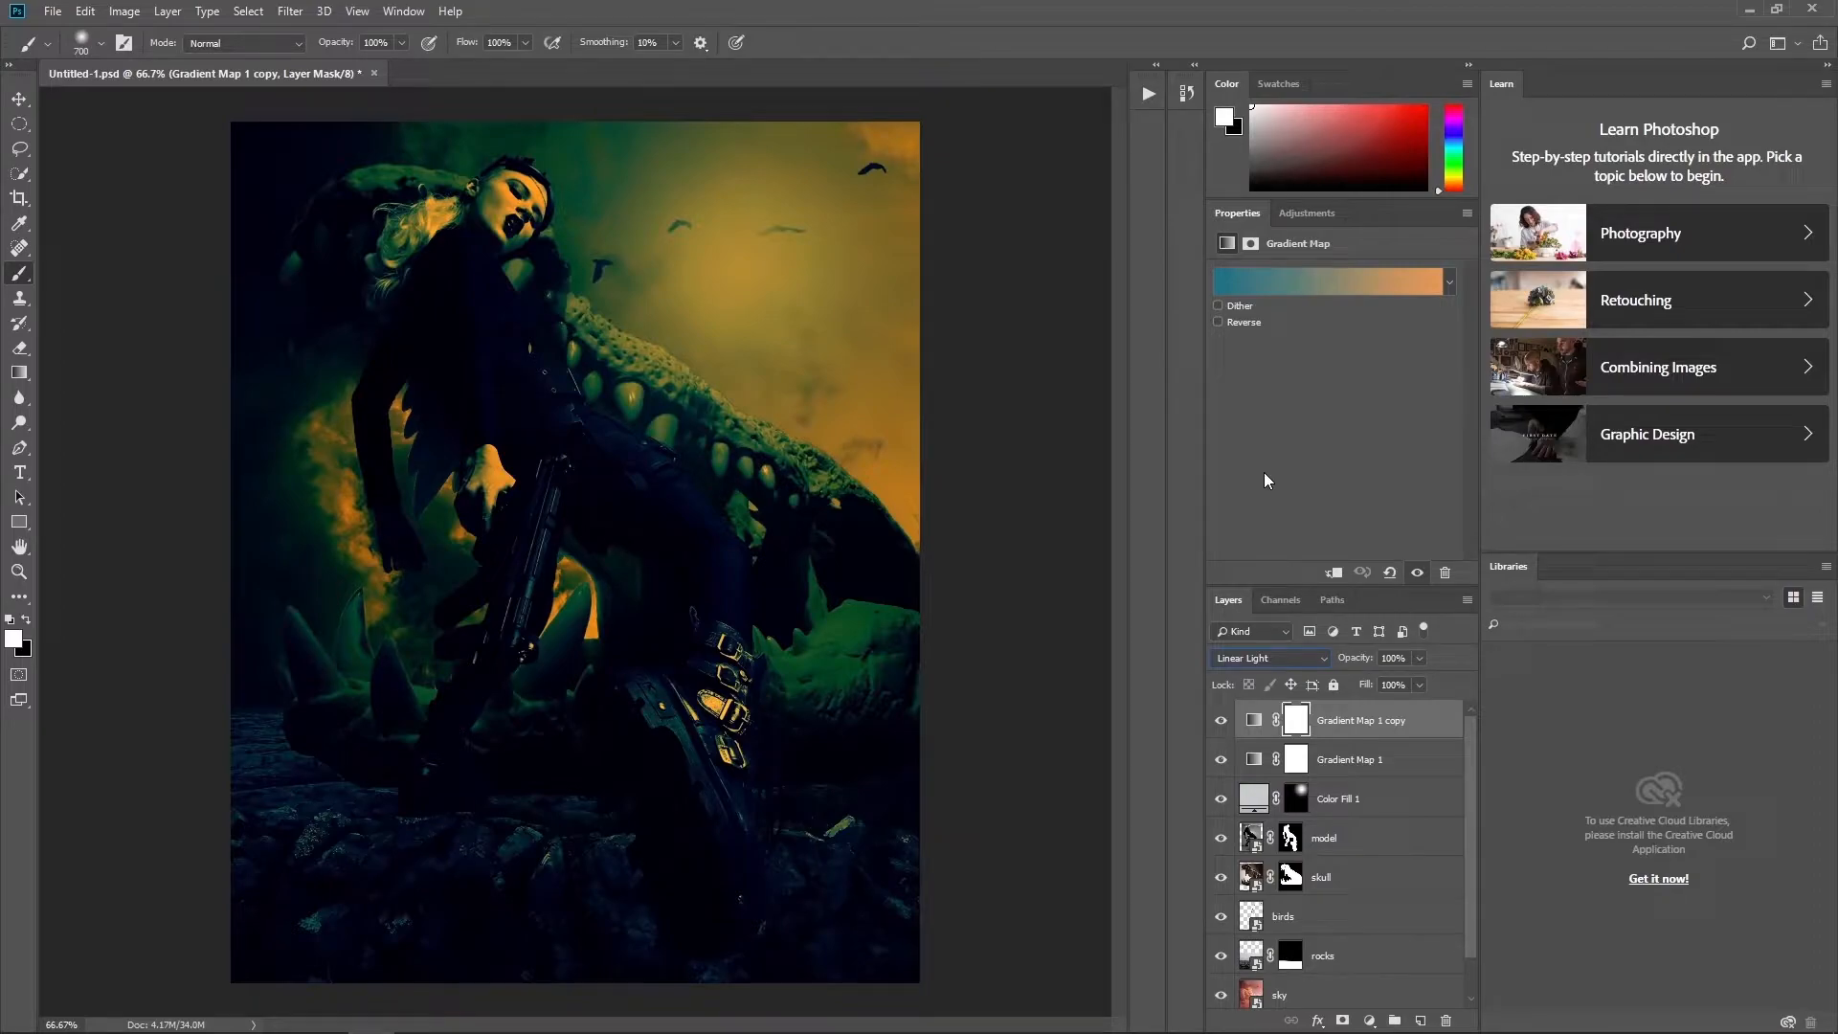
pyautogui.click(1394, 658)
pyautogui.write('44')
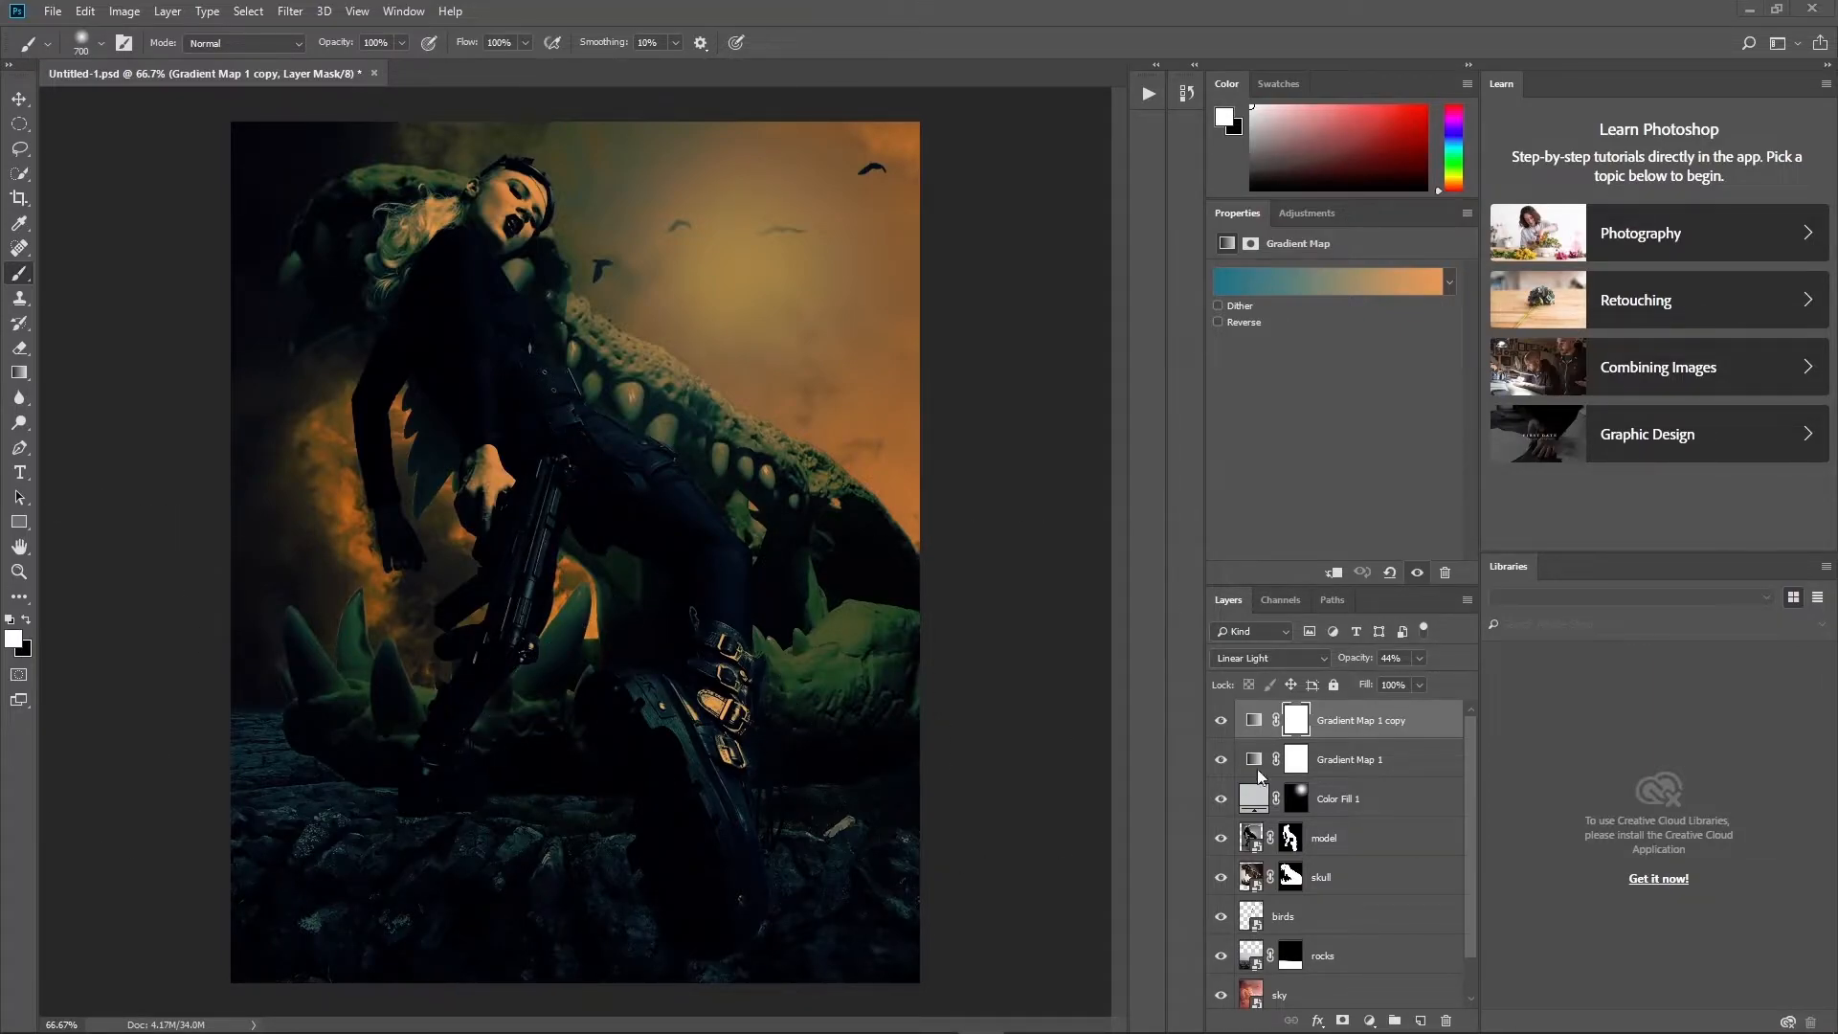
# - Add a solid color fill layer in peach #fbcc9a on top and set its blend mode to Vivid Light
pyautogui.click(1370, 1021)
pyautogui.click(1417, 684)
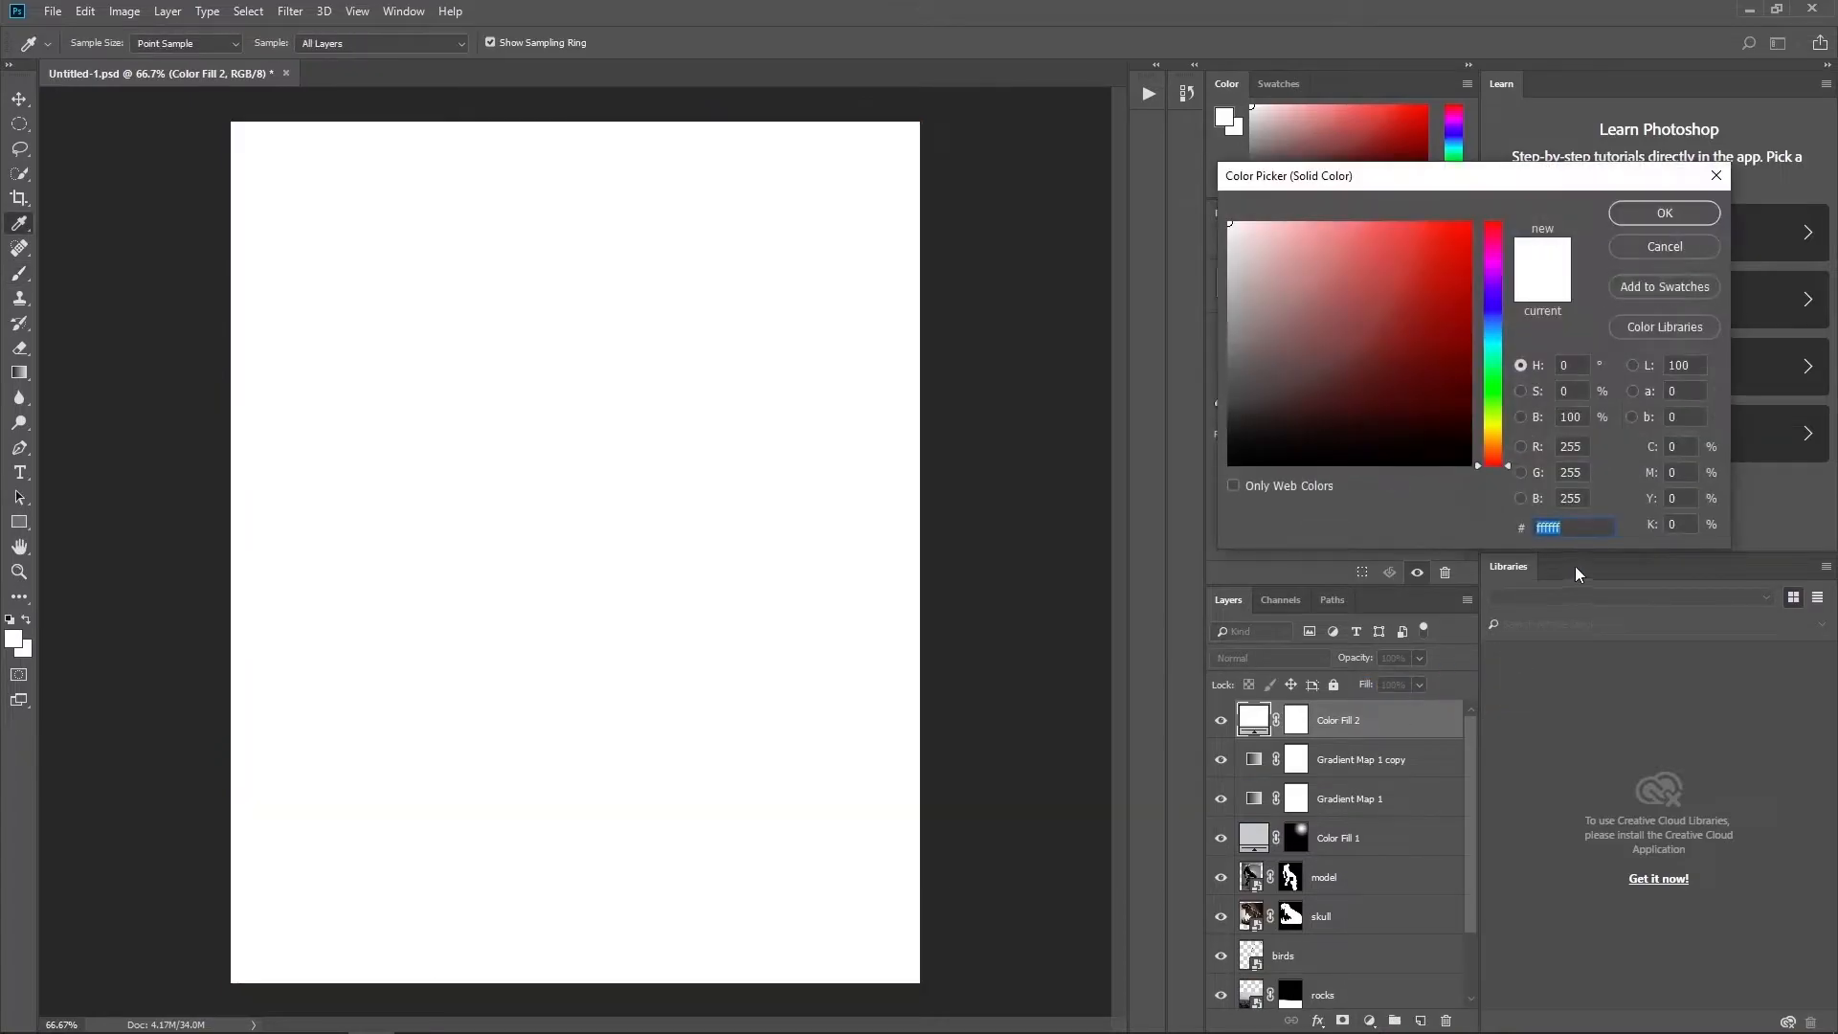
pyautogui.write('fbcc9a')
pyautogui.click(1674, 210)
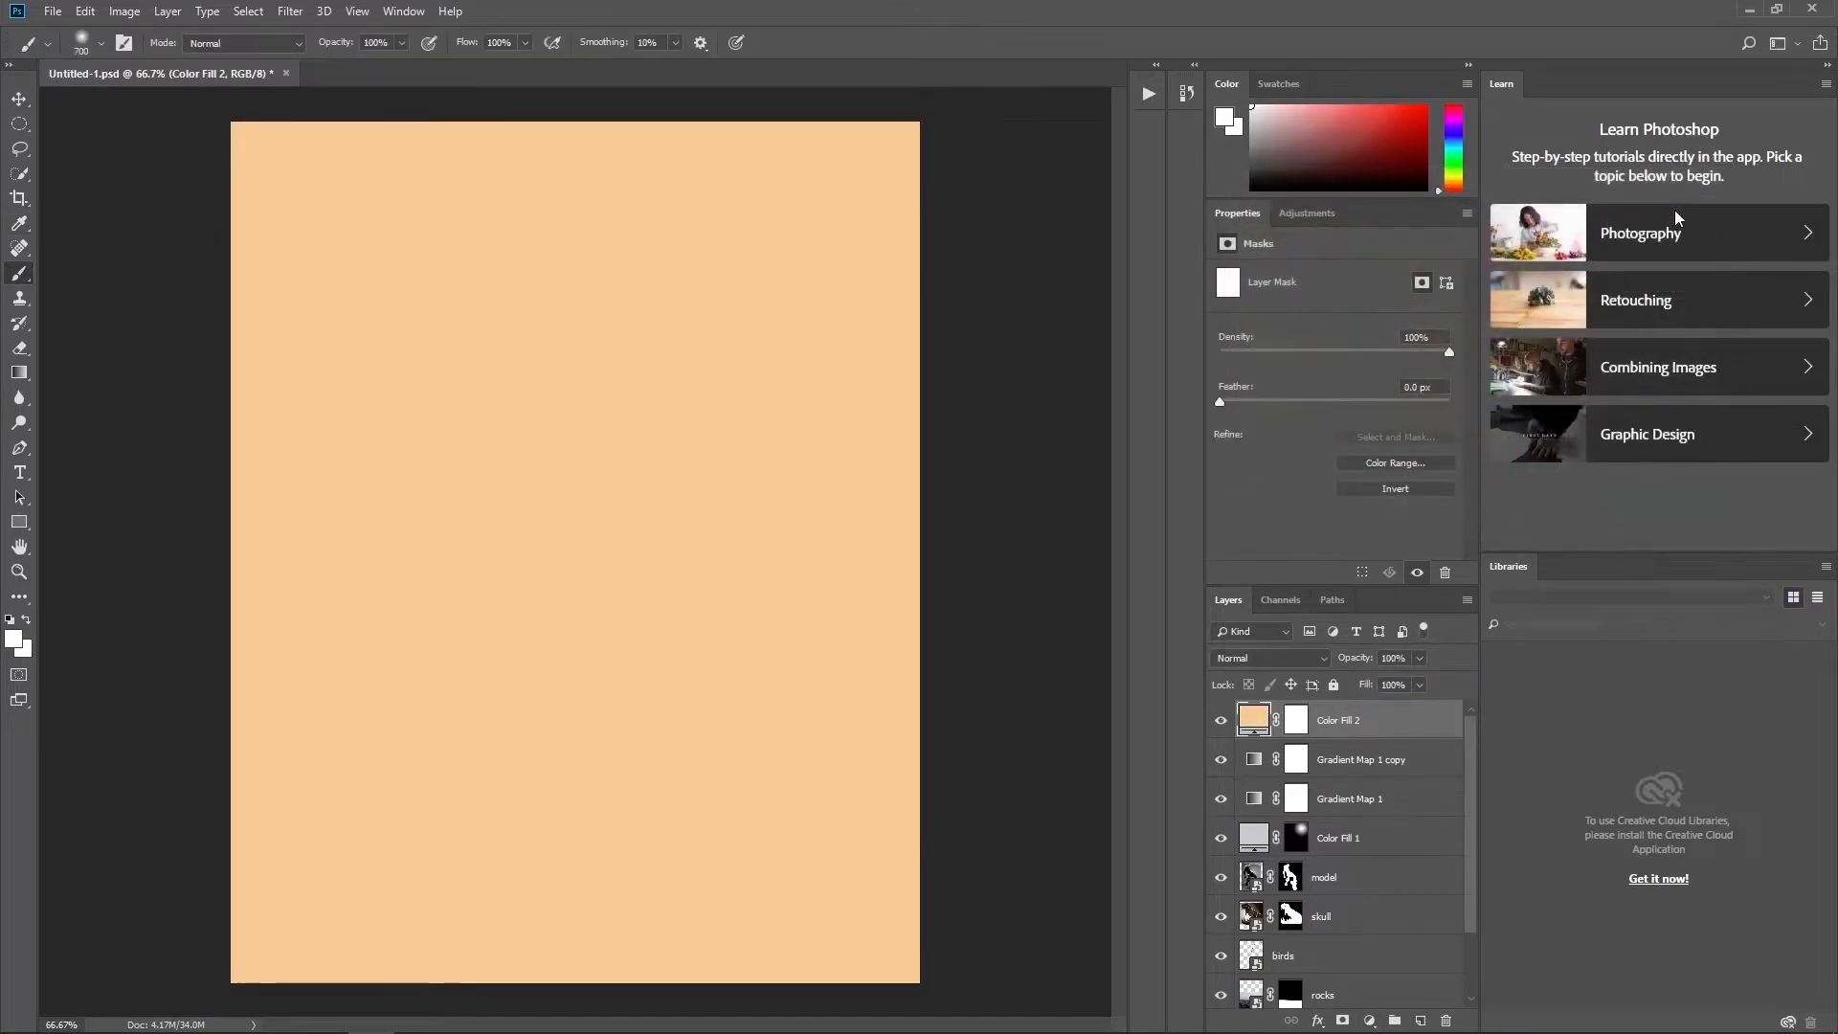
pyautogui.click(1302, 660)
pyautogui.click(1283, 452)
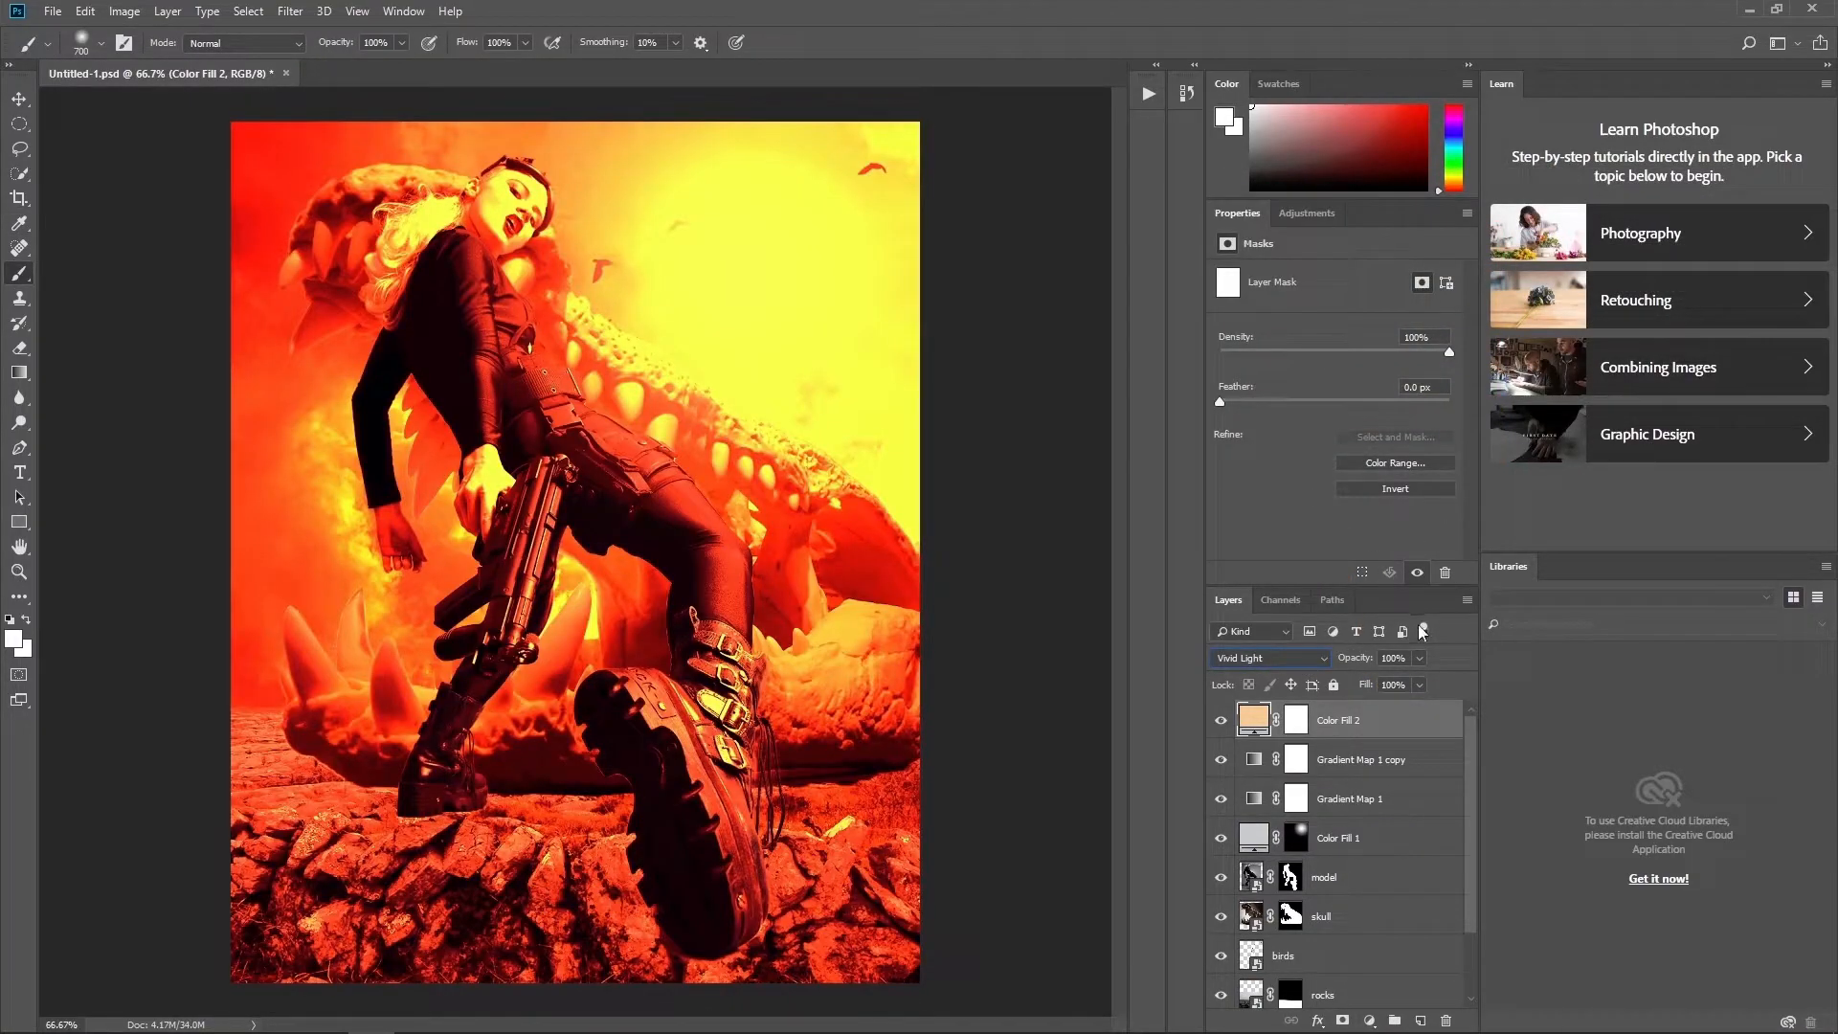
# - Invert the peach fill's mask and paint a bright glow into the upper-right sky with a 1000 px white brush
pyautogui.click(1295, 719)
pyautogui.hotkey('ctrl', 'i')
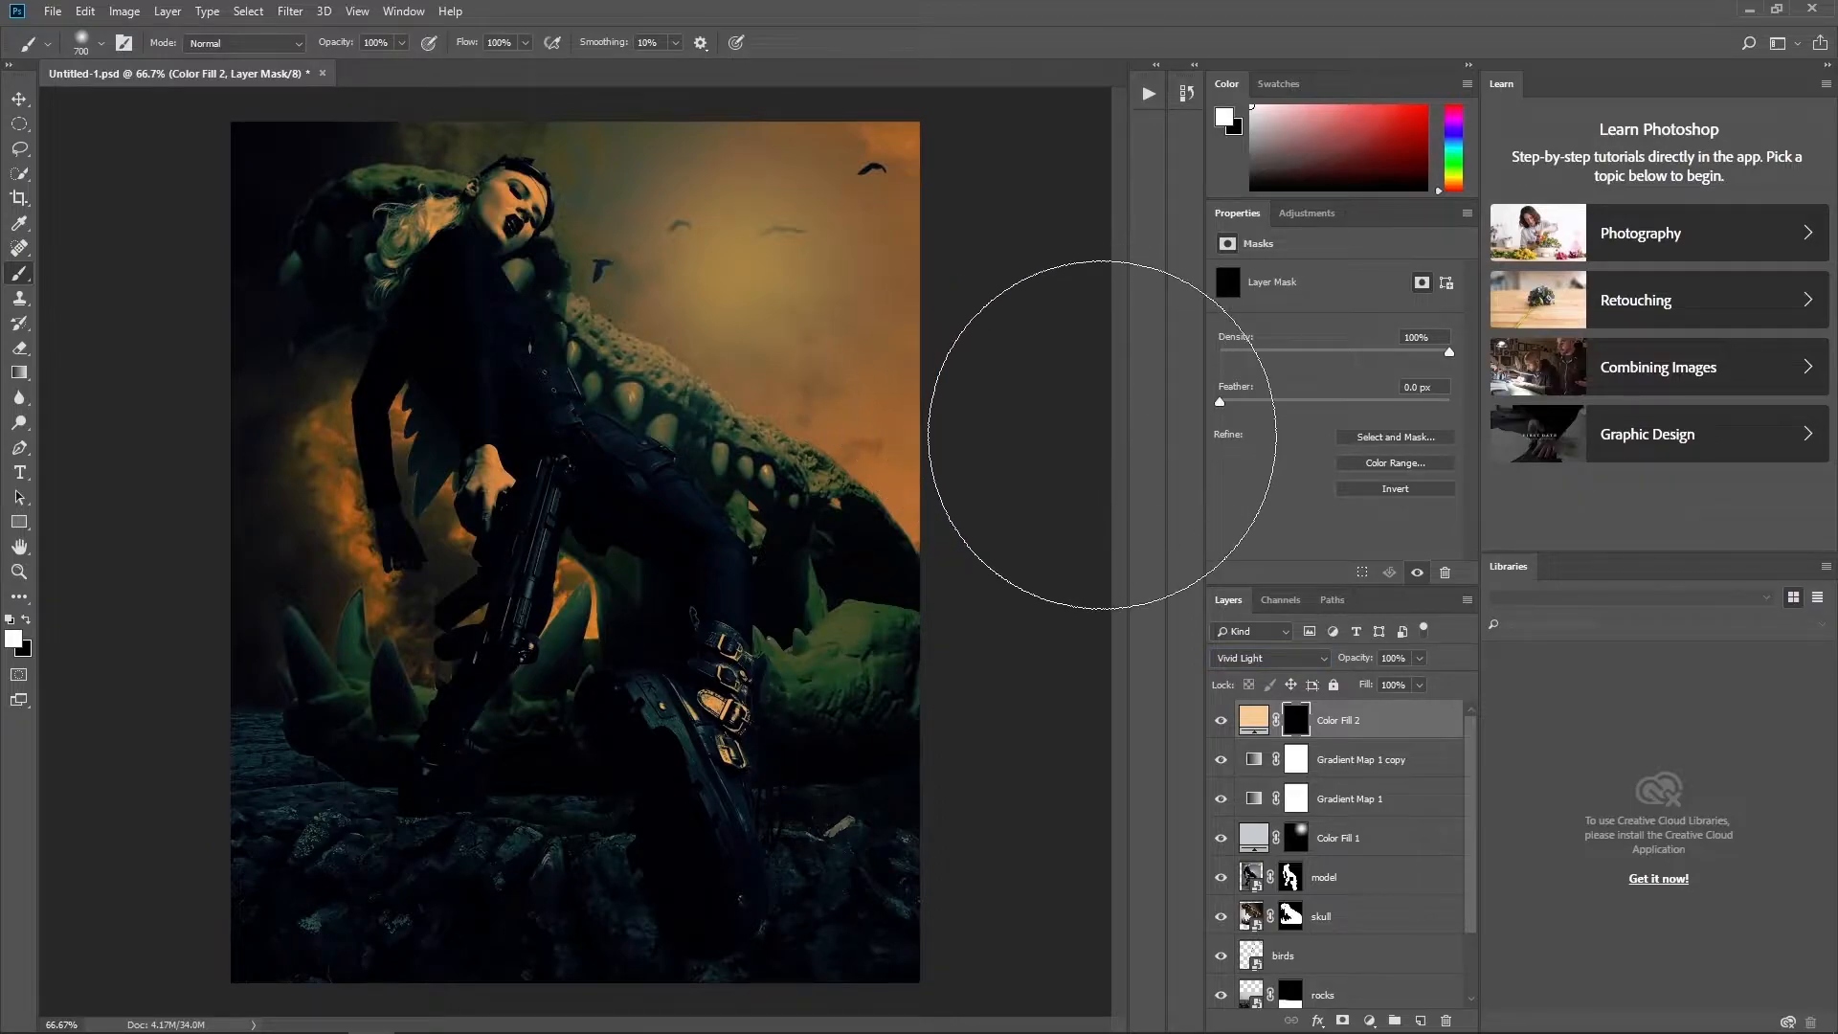
pyautogui.click(814, 192)
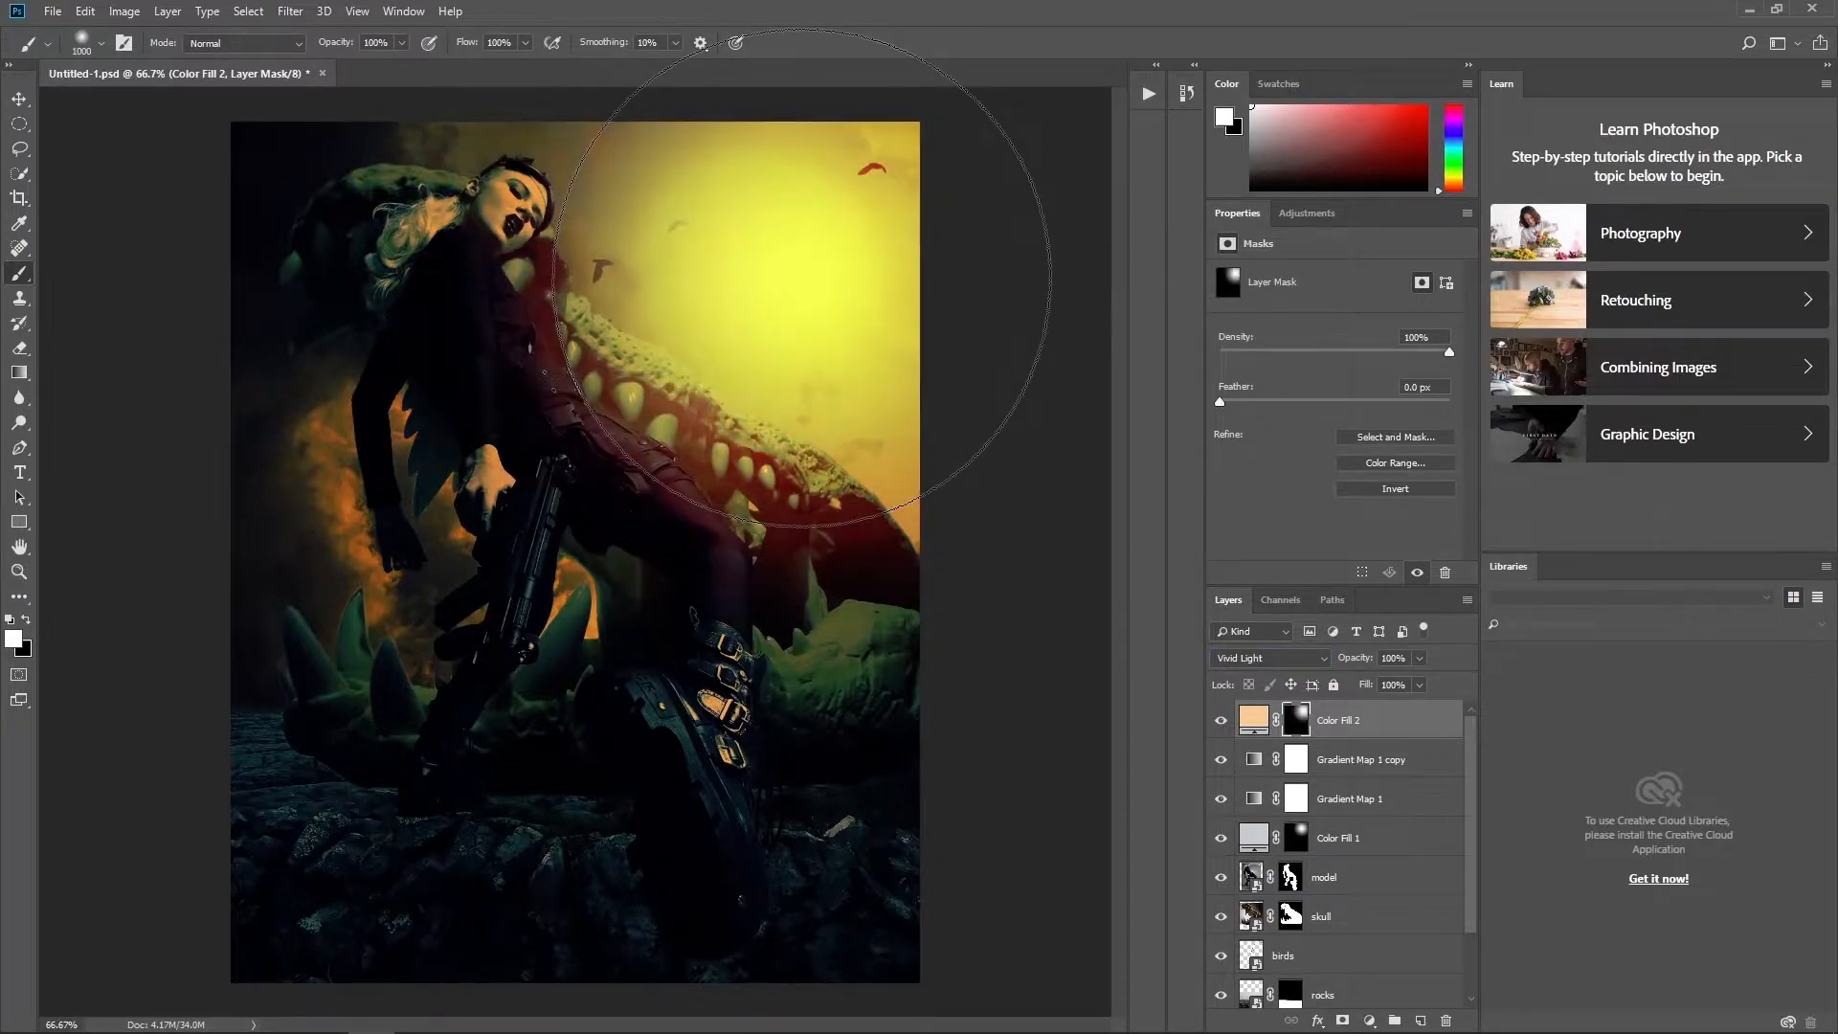
# - Extend the glow across the sky beside the model's head using a 500 px white brush
pyautogui.press('[')
pyautogui.press('[')
pyautogui.press('[')
pyautogui.press('[')
pyautogui.press('[')
pyautogui.press('[')
pyautogui.press(']')
pyautogui.press(']')
pyautogui.press(']')
pyautogui.press(']')
pyautogui.click(607, 208)
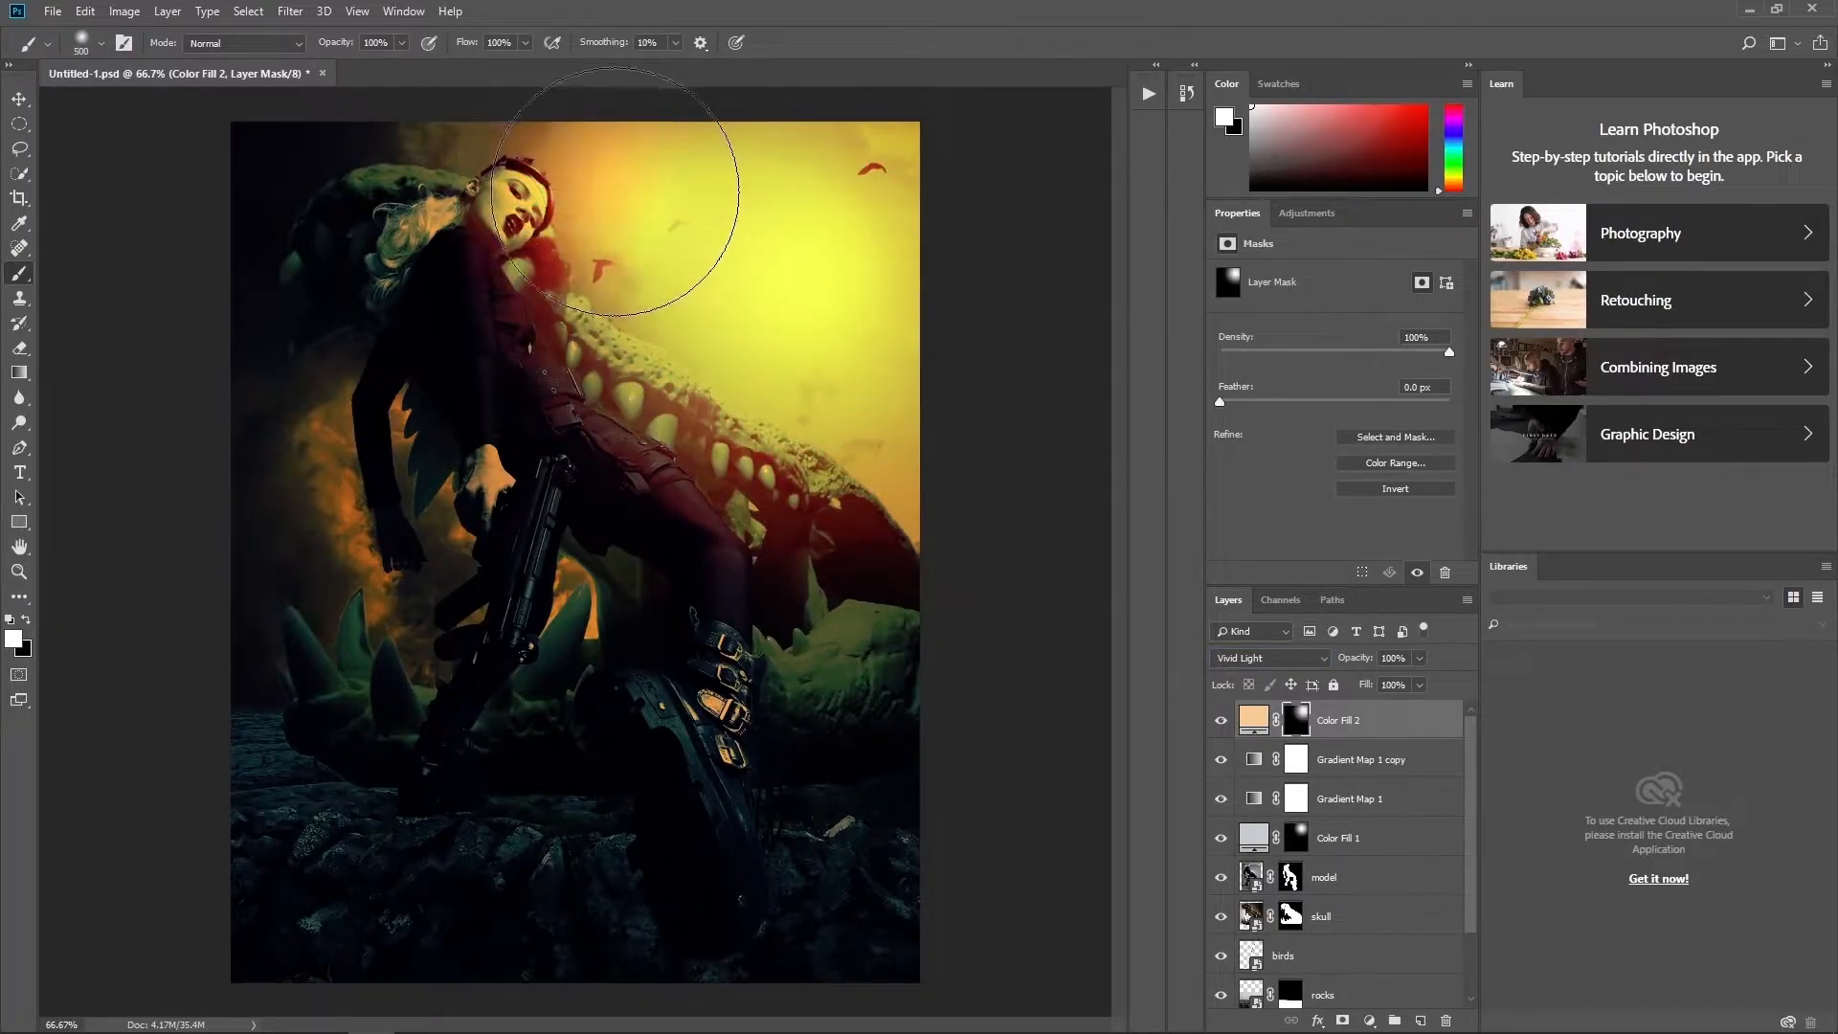
pyautogui.click(636, 222)
pyautogui.click(697, 222)
# - Paint black on the peach fill's mask to remove the glow from the model's body and the skull
pyautogui.press('x')
pyautogui.moveTo(398, 278)
pyautogui.mouseDown()
pyautogui.moveTo(398, 228)
pyautogui.moveTo(415, 203)
pyautogui.moveTo(401, 262)
pyautogui.mouseUp()
pyautogui.moveTo(489, 402); pyautogui.dragTo(1057, 658)
pyautogui.moveTo(618, 467); pyautogui.dragTo(915, 571)
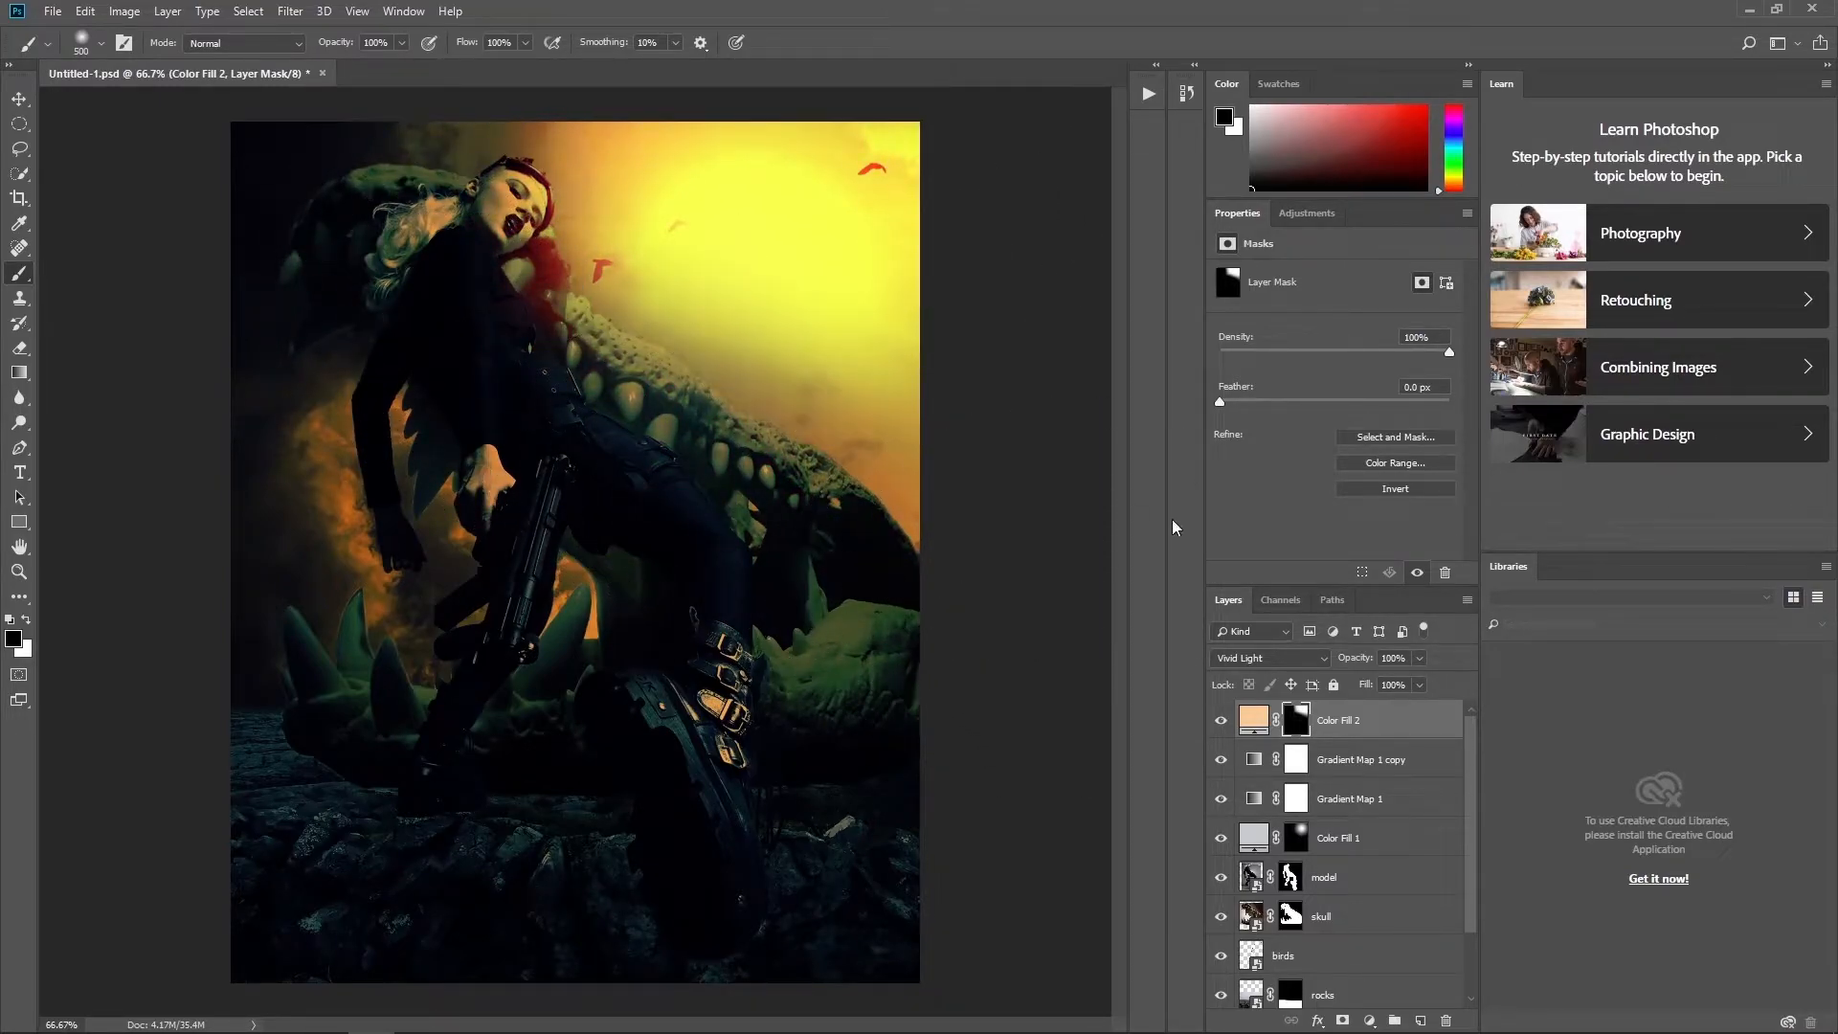
# - Paint black on the Color Fill 1 mask over the birds and upper jaw, with brush opacity reduced to 17%
pyautogui.click(1308, 846)
pyautogui.moveTo(664, 254)
pyautogui.mouseDown()
pyautogui.moveTo(858, 195)
pyautogui.moveTo(908, 405)
pyautogui.mouseUp()
pyautogui.click(402, 43)
pyautogui.click(331, 68)
pyautogui.moveTo(581, 254); pyautogui.dragTo(721, 302)
# - Paint white at 17% opacity on the Color Fill 1 mask over the upper sky and, at 175 px, beside the model's head
pyautogui.press('x')
pyautogui.moveTo(677, 196)
pyautogui.mouseDown()
pyautogui.moveTo(910, 410)
pyautogui.moveTo(732, 249)
pyautogui.moveTo(761, 125)
pyautogui.mouseUp()
pyautogui.moveTo(685, 177); pyautogui.dragTo(842, 191)
pyautogui.press('[')
pyautogui.press('[')
pyautogui.press('[')
pyautogui.press('[')
pyautogui.press('[')
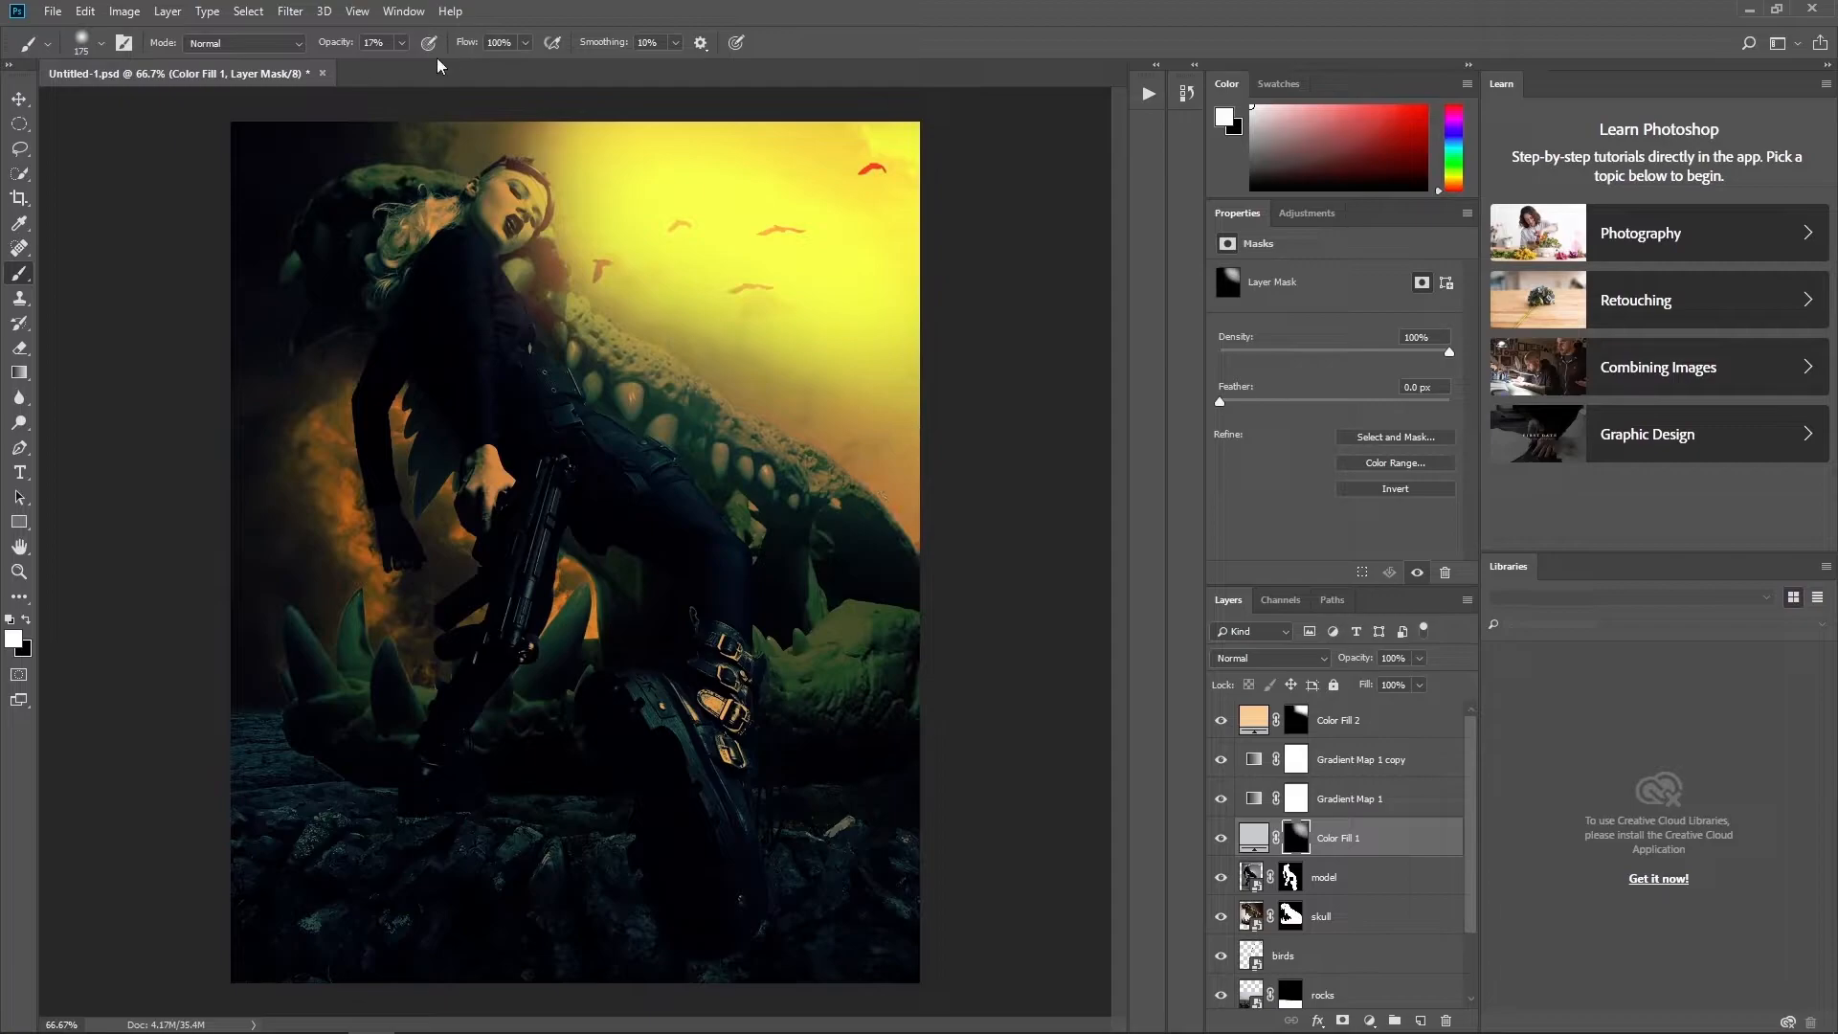
pyautogui.moveTo(555, 253)
pyautogui.mouseDown()
pyautogui.moveTo(408, 134)
pyautogui.moveTo(540, 182)
pyautogui.moveTo(536, 165)
pyautogui.mouseUp()
# - Add a solid color fill layer in pale cream above Color Fill 2
pyautogui.click(1404, 731)
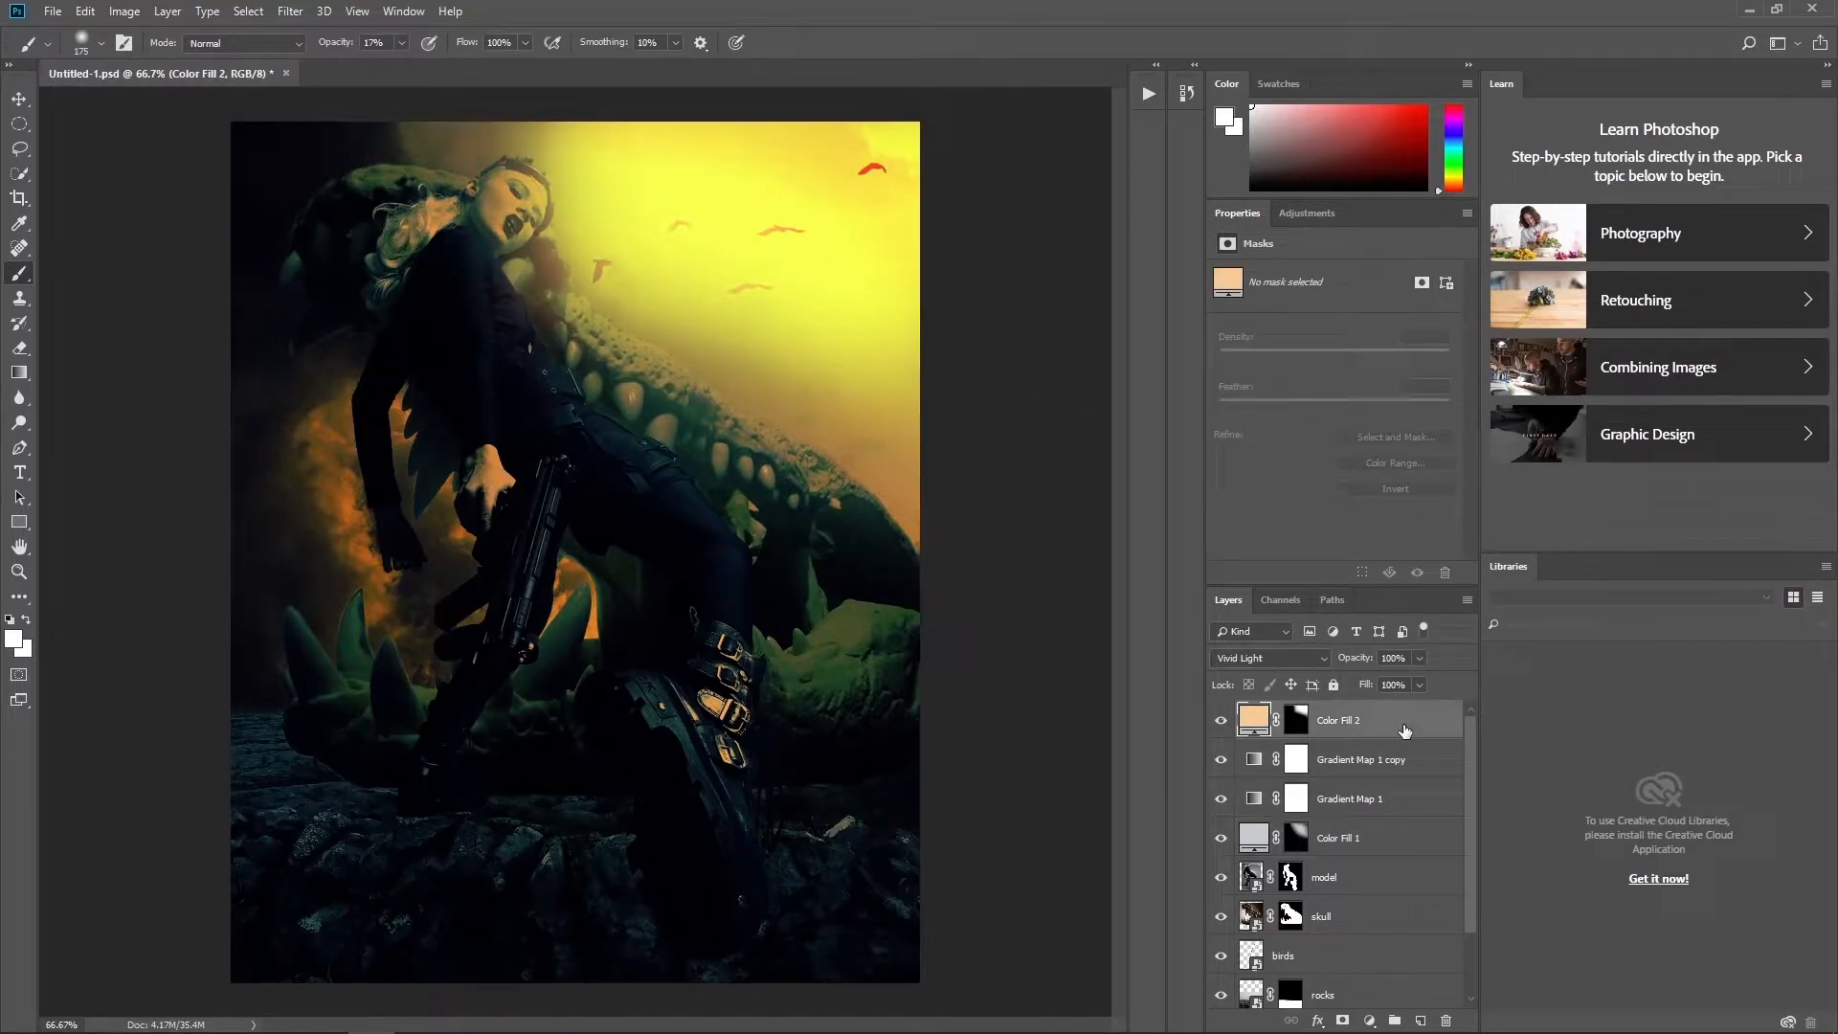
pyautogui.click(102, 44)
pyautogui.click(102, 44)
pyautogui.click(1368, 1020)
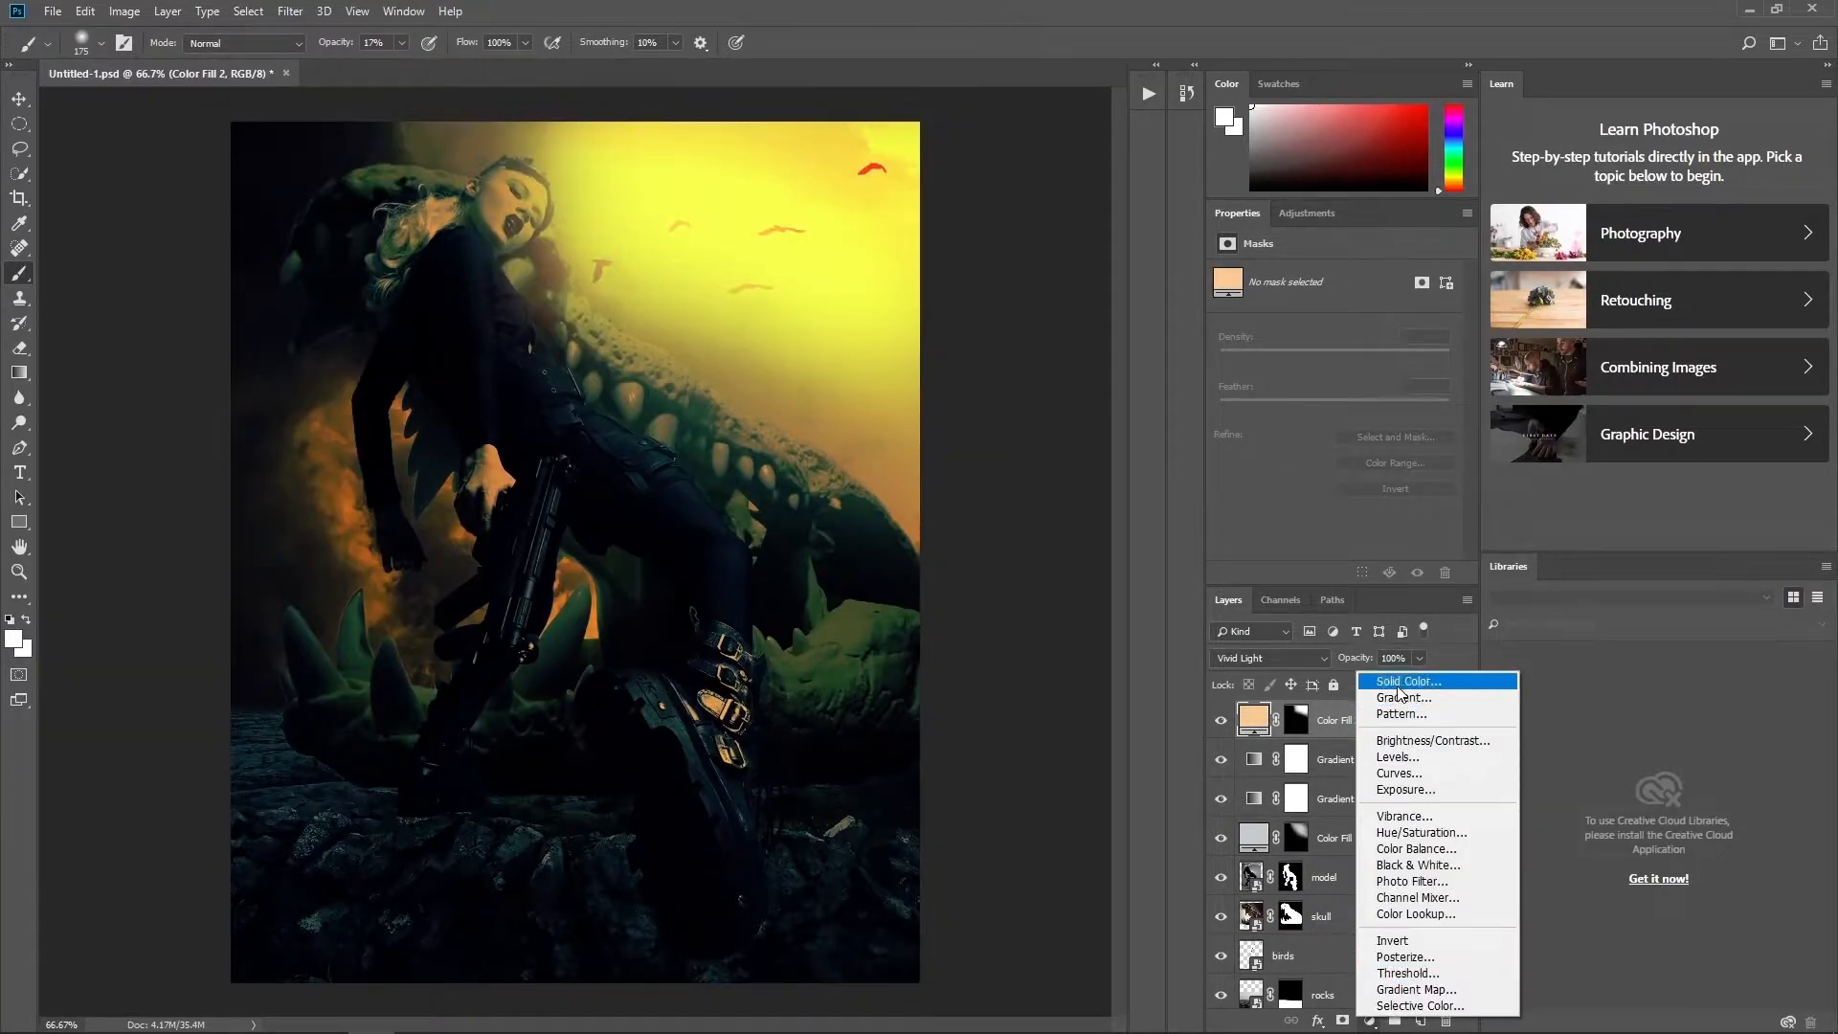
pyautogui.click(1396, 681)
pyautogui.hotkey('alt', 'Tab')
pyautogui.moveTo(1575, 528); pyautogui.dragTo(1524, 525)
pyautogui.hotkey('ctrl', 'v')
pyautogui.click(1664, 215)
# - Set the cream fill layer's blend mode to Soft Light and its opacity to 83%
pyautogui.click(1313, 661)
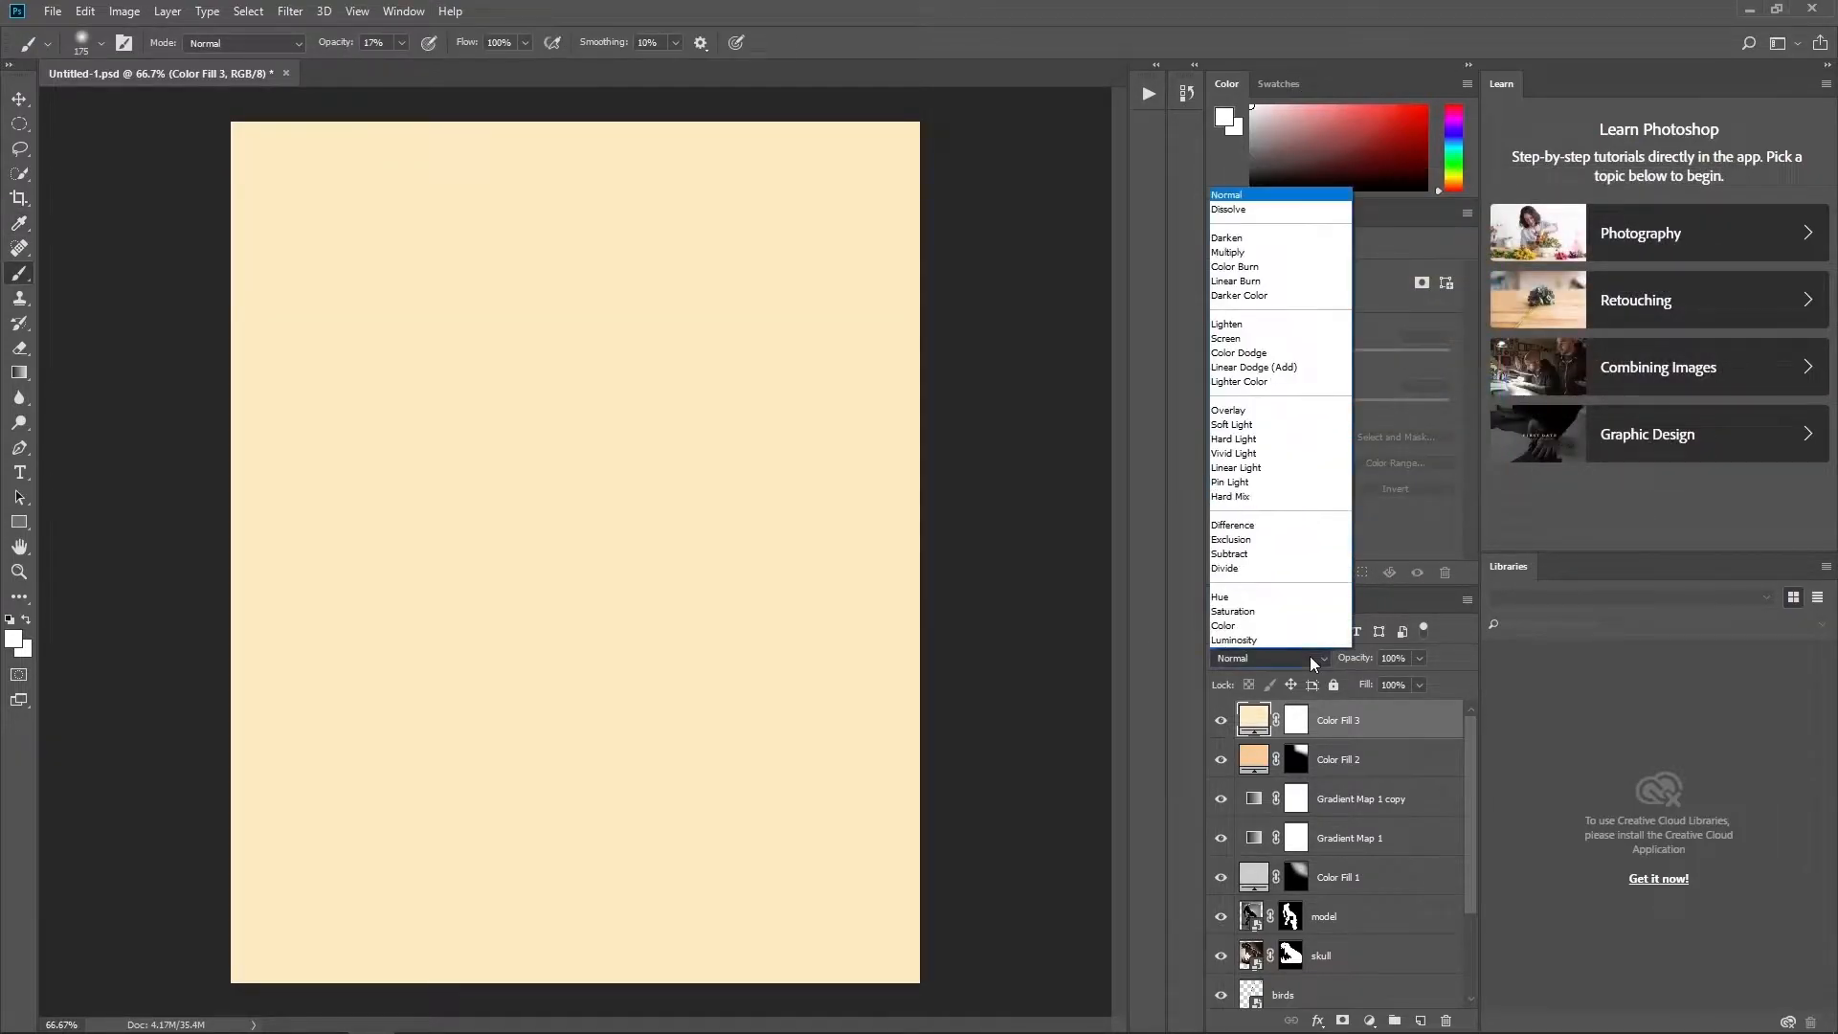
pyautogui.click(1284, 425)
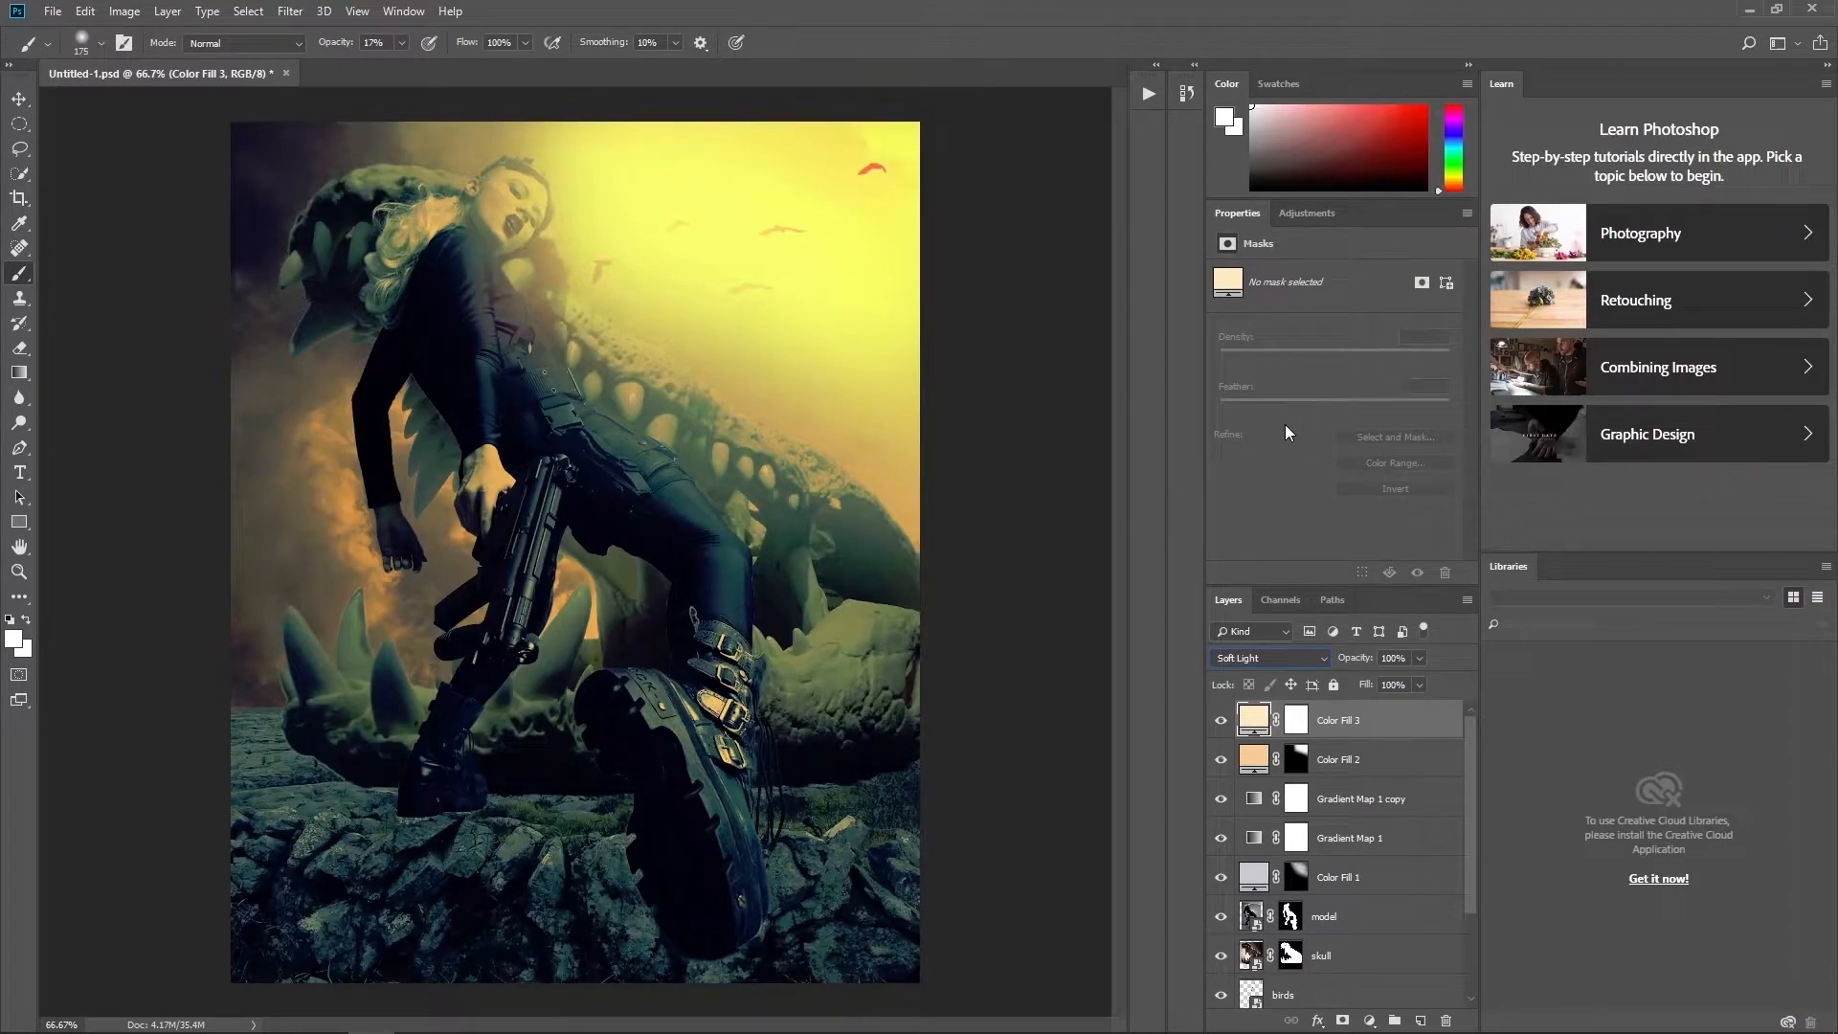
pyautogui.click(1405, 657)
pyautogui.write('83')
# - Invert the cream fill's mask and paint soft light over the model and skull with a 1000 px brush, then reduce the brush to 300 px
pyautogui.click(1299, 722)
pyautogui.hotkey('ctrl', 'i')
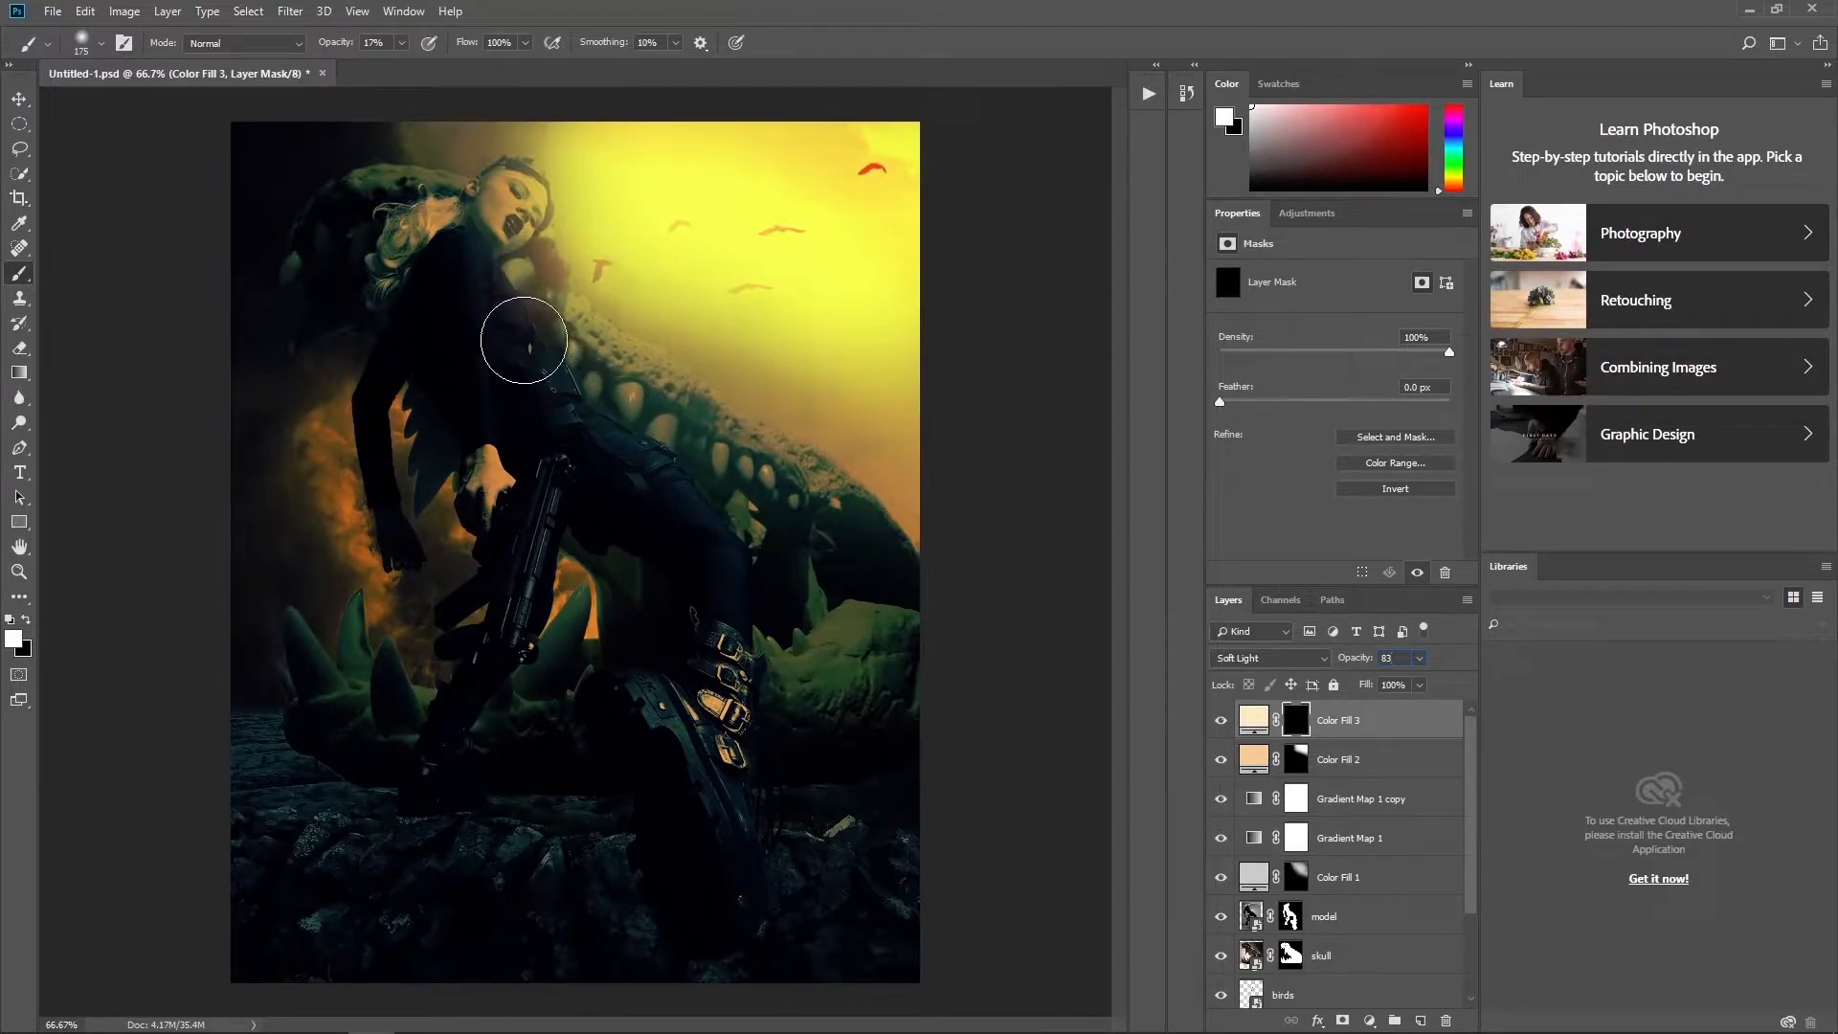
pyautogui.press(']')
pyautogui.press(']')
pyautogui.press(']')
pyautogui.press(']')
pyautogui.press(']')
pyautogui.press(']')
pyautogui.press(']')
pyautogui.press(']')
pyautogui.press(']')
pyautogui.press(']')
pyautogui.click(555, 344)
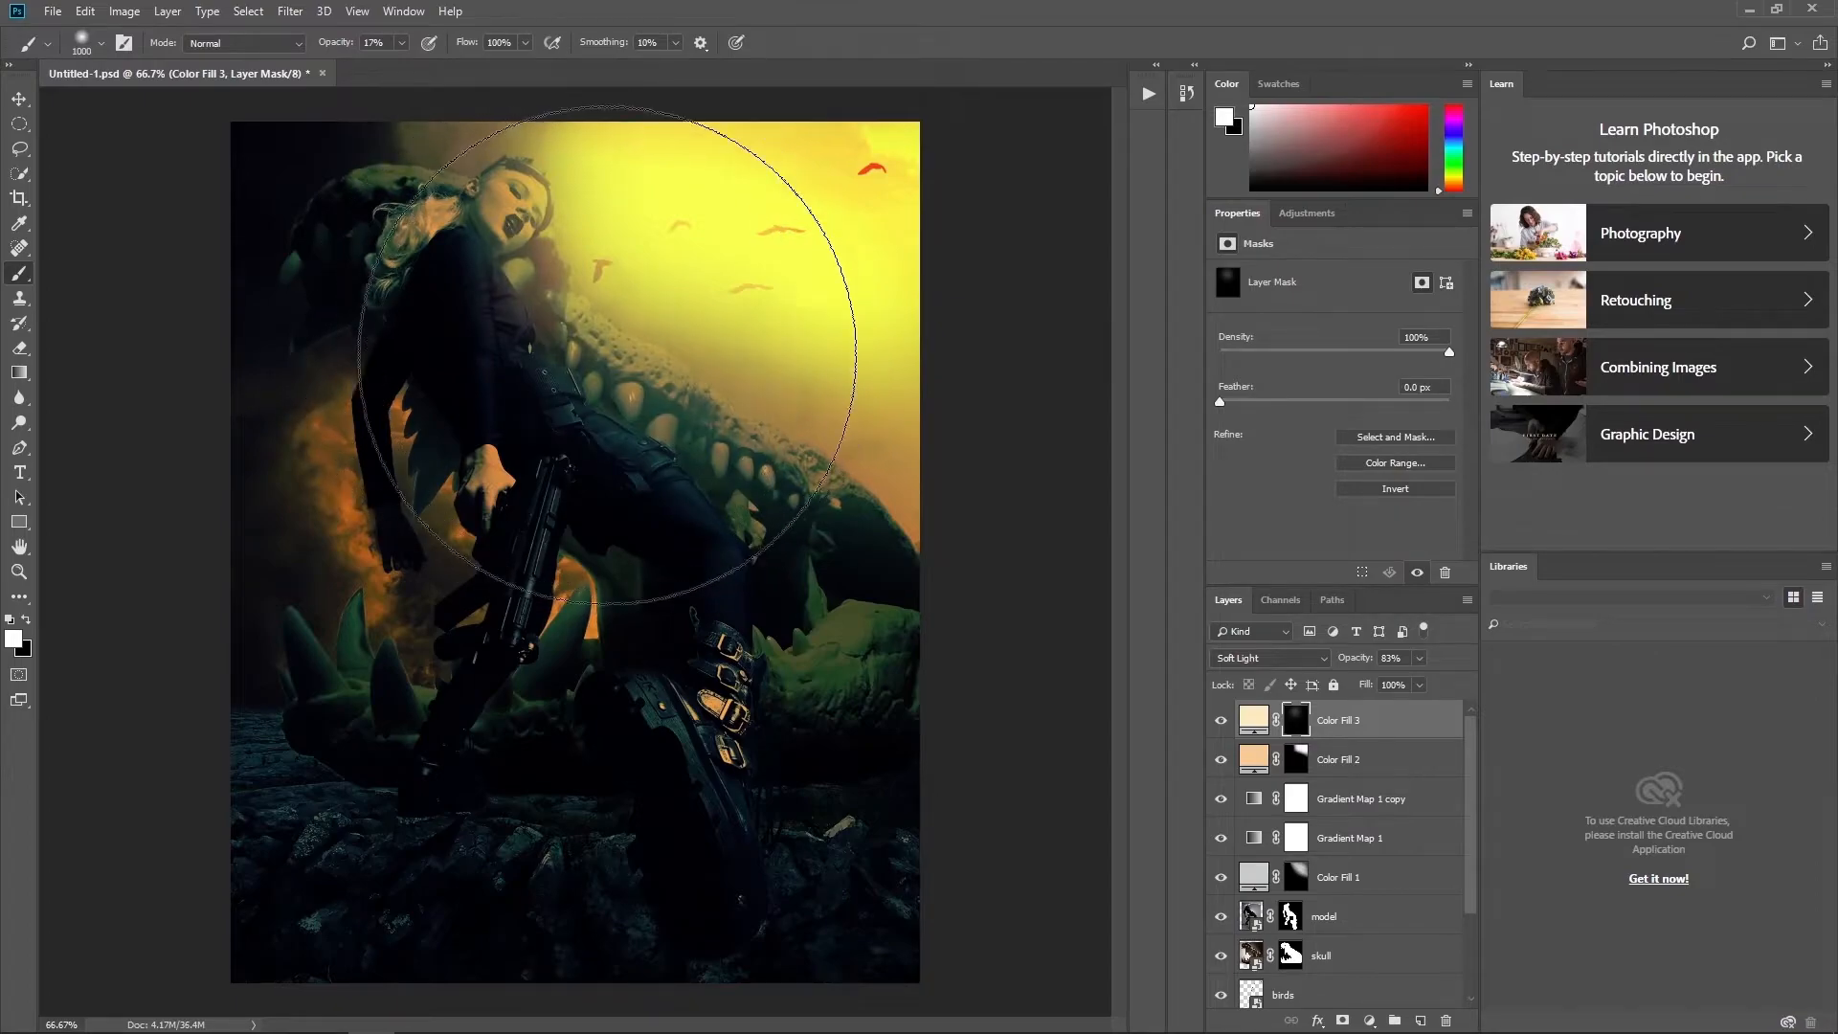
pyautogui.click(335, 262)
pyautogui.press('[')
pyautogui.press('[')
pyautogui.press('[')
pyautogui.press('[')
pyautogui.press('[')
pyautogui.press('[')
pyautogui.press('[')
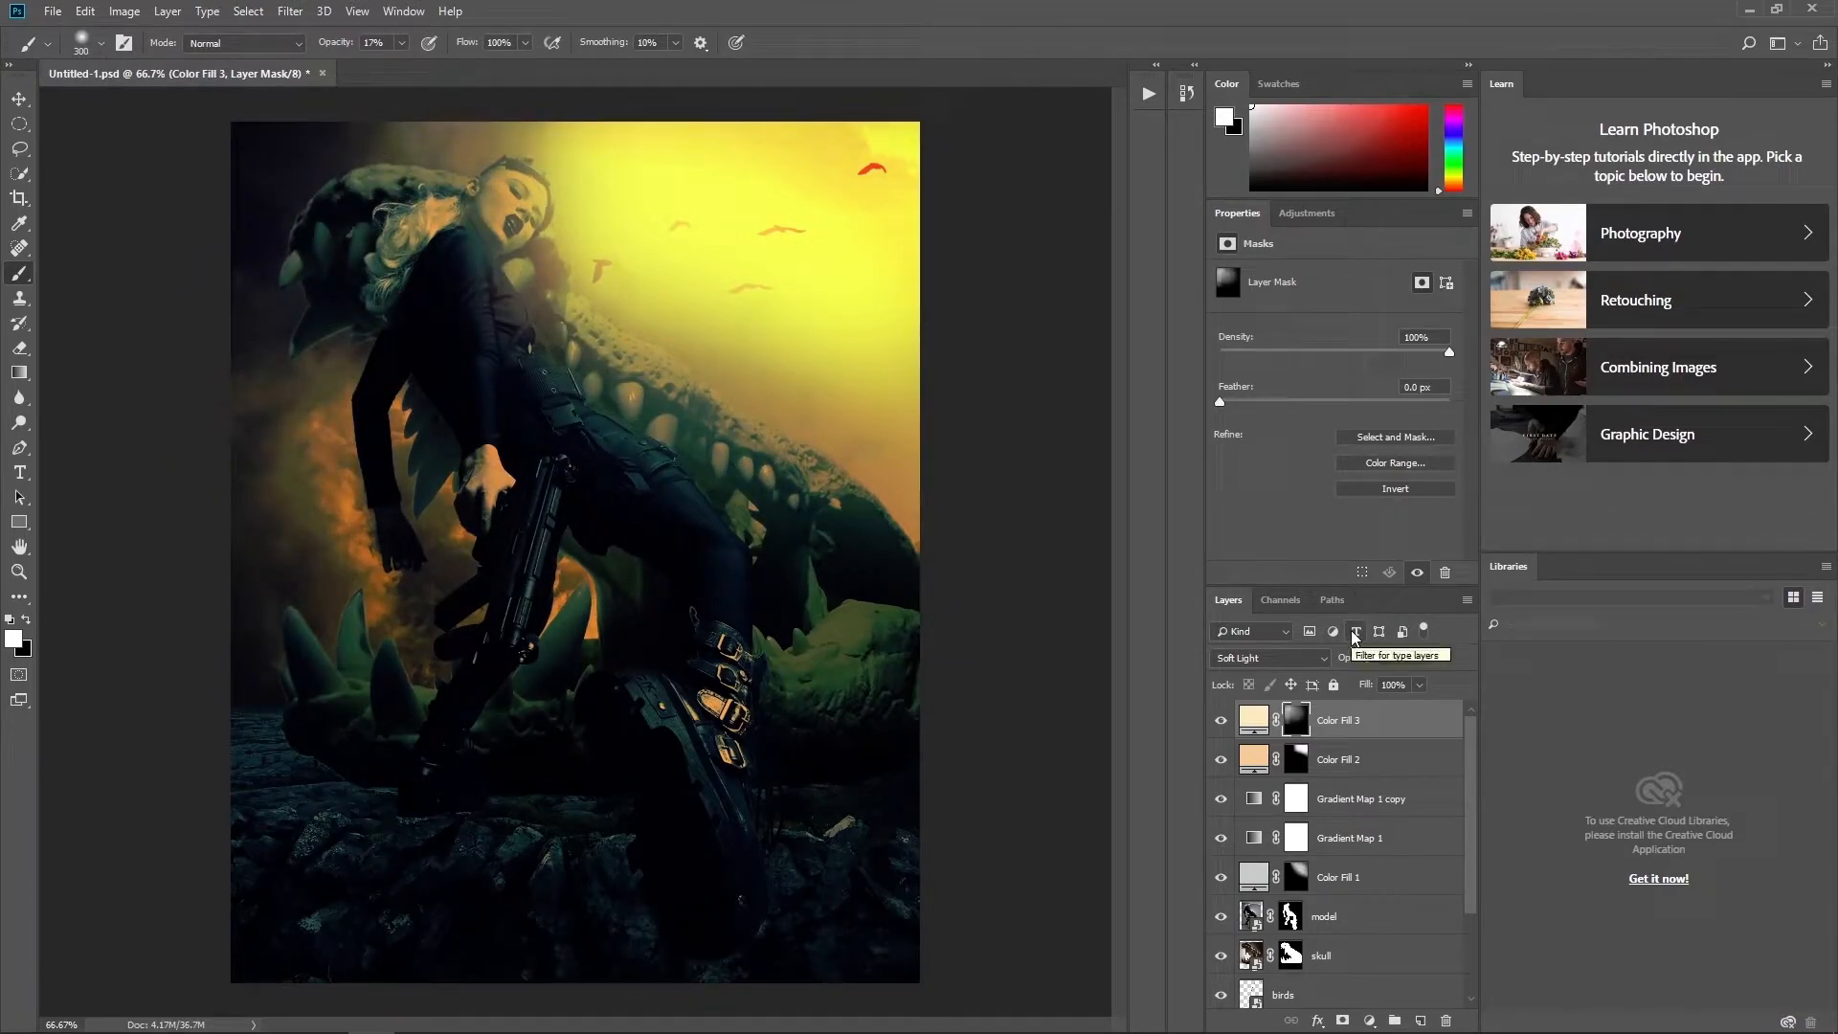
# - Add a Curves adjustment layer on top and raise the curve's black point to an output of 17
pyautogui.click(1370, 1020)
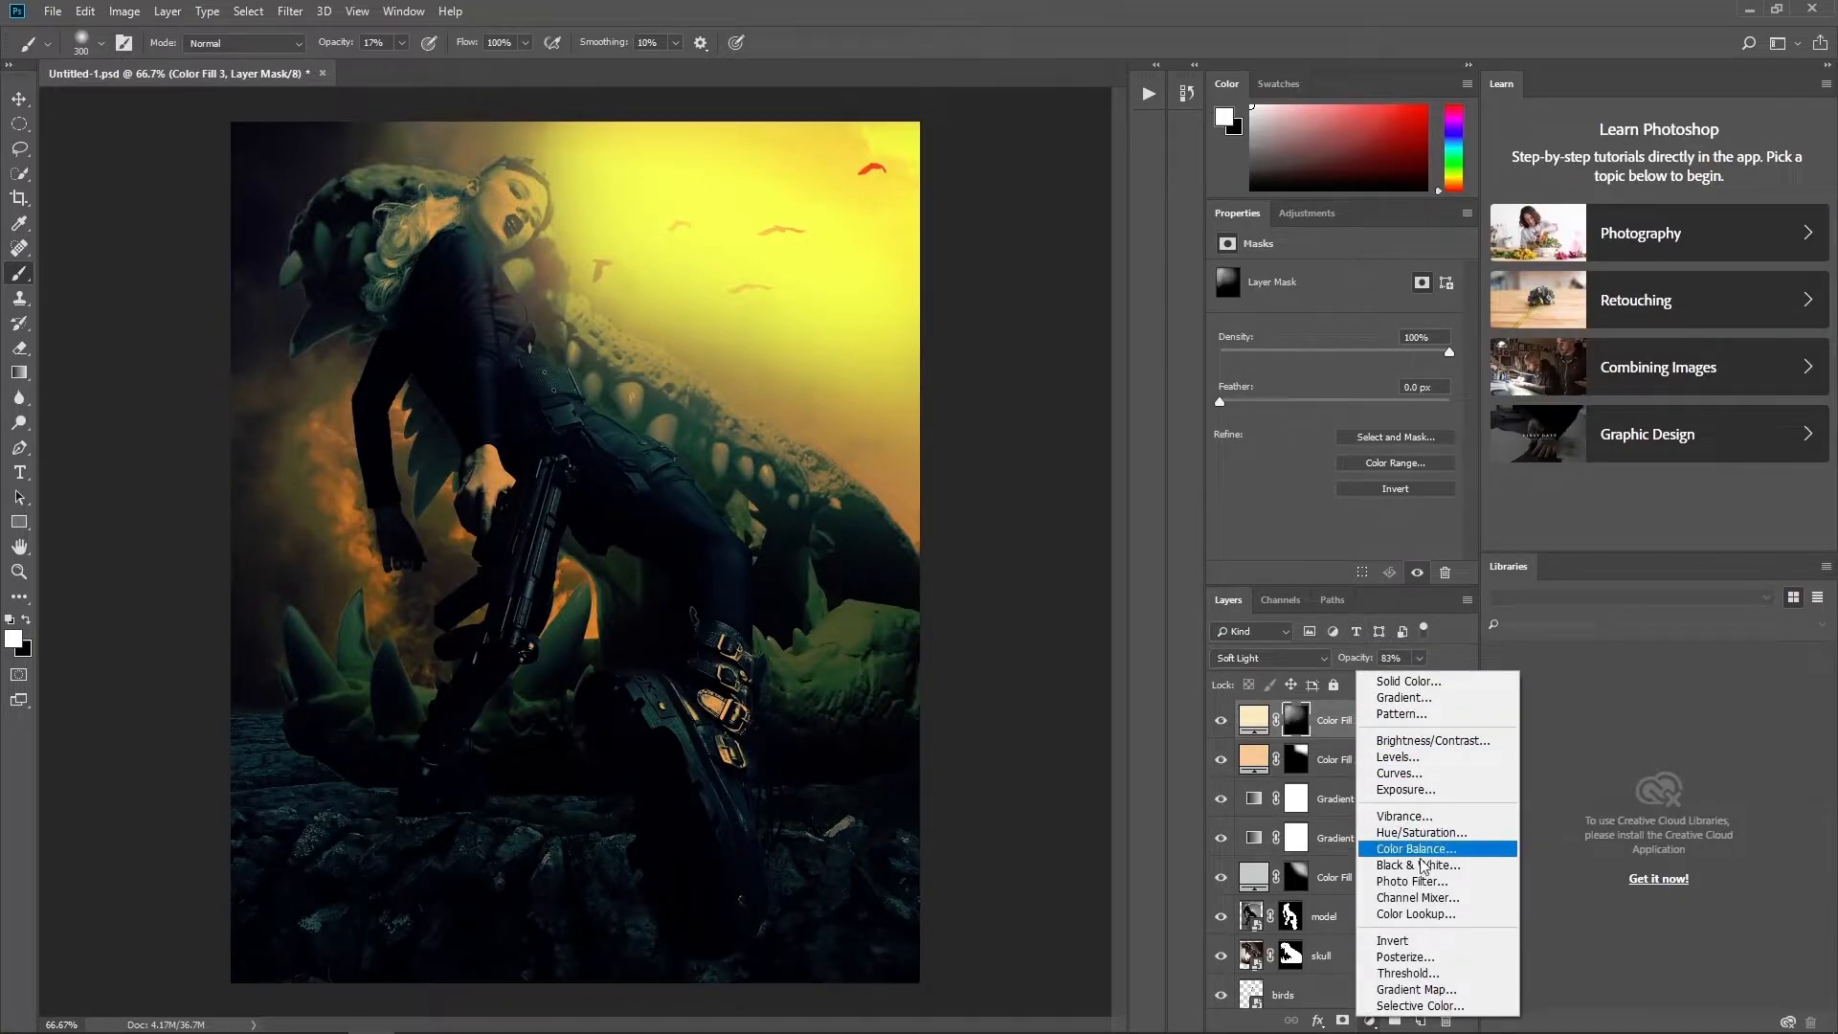
pyautogui.click(1426, 774)
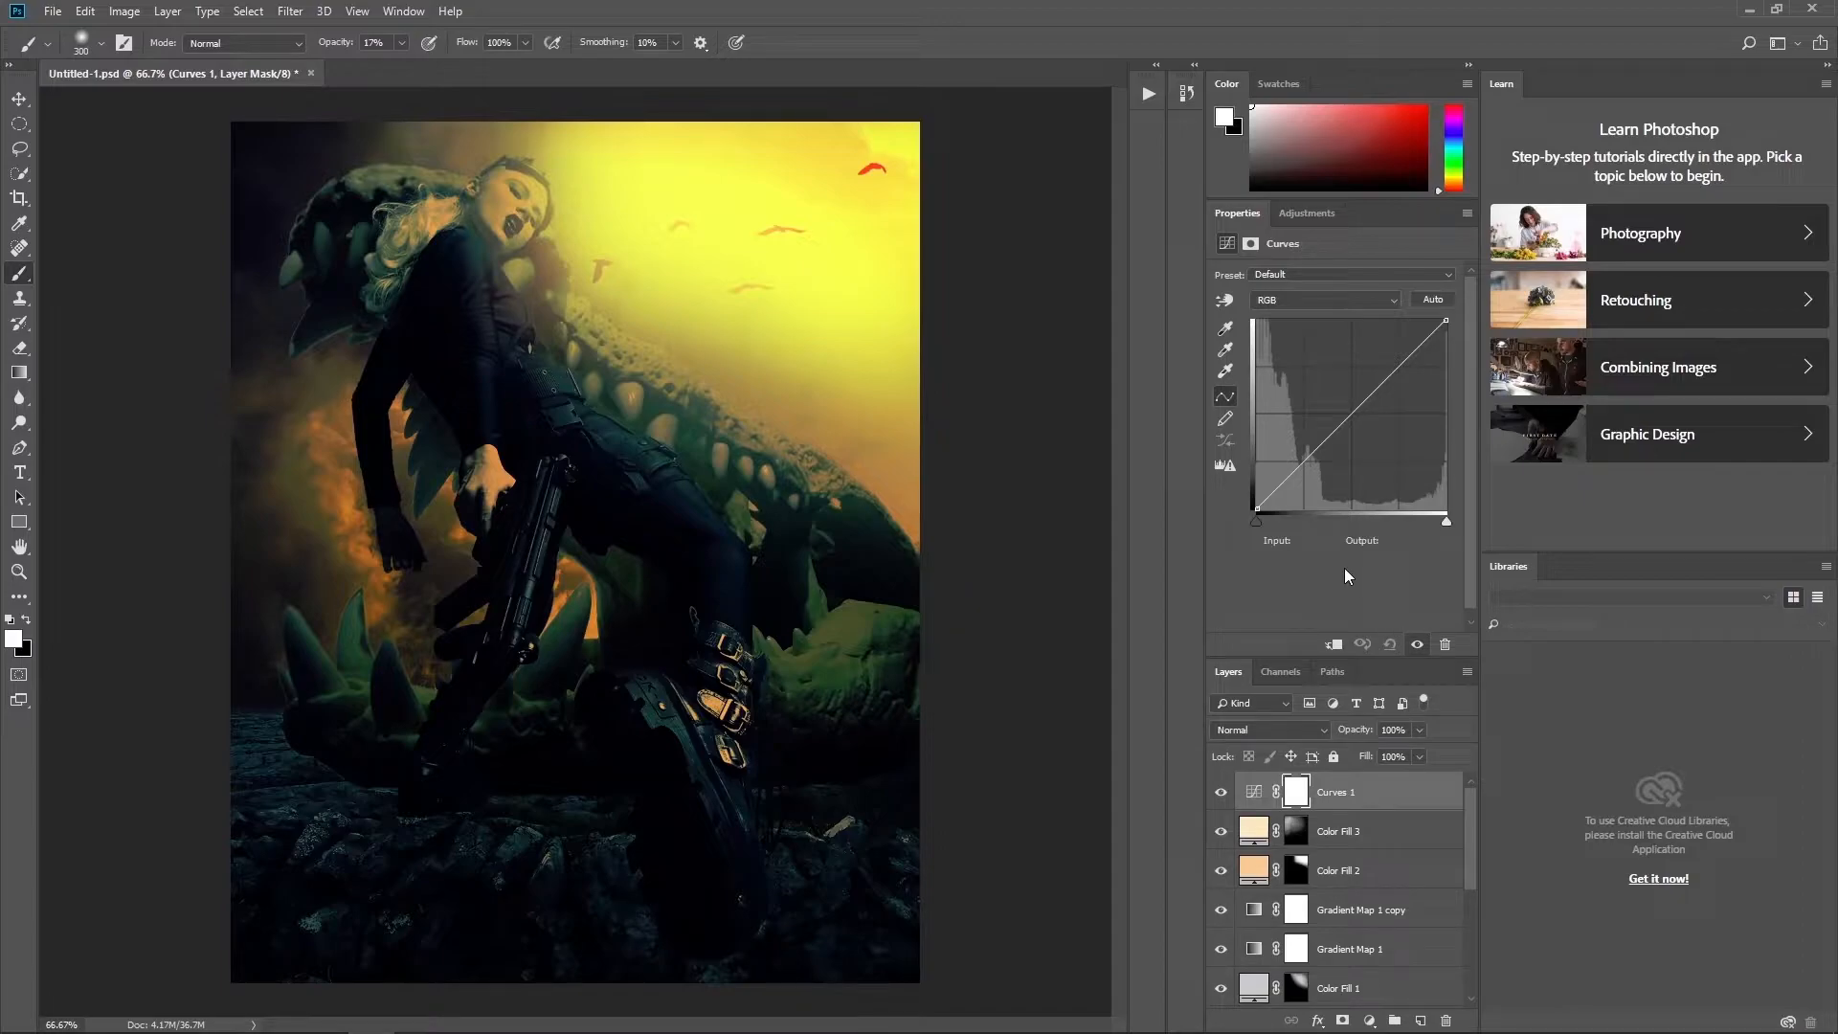
pyautogui.moveTo(1254, 512); pyautogui.dragTo(1257, 499)
pyautogui.click(1397, 541)
pyautogui.write('17')
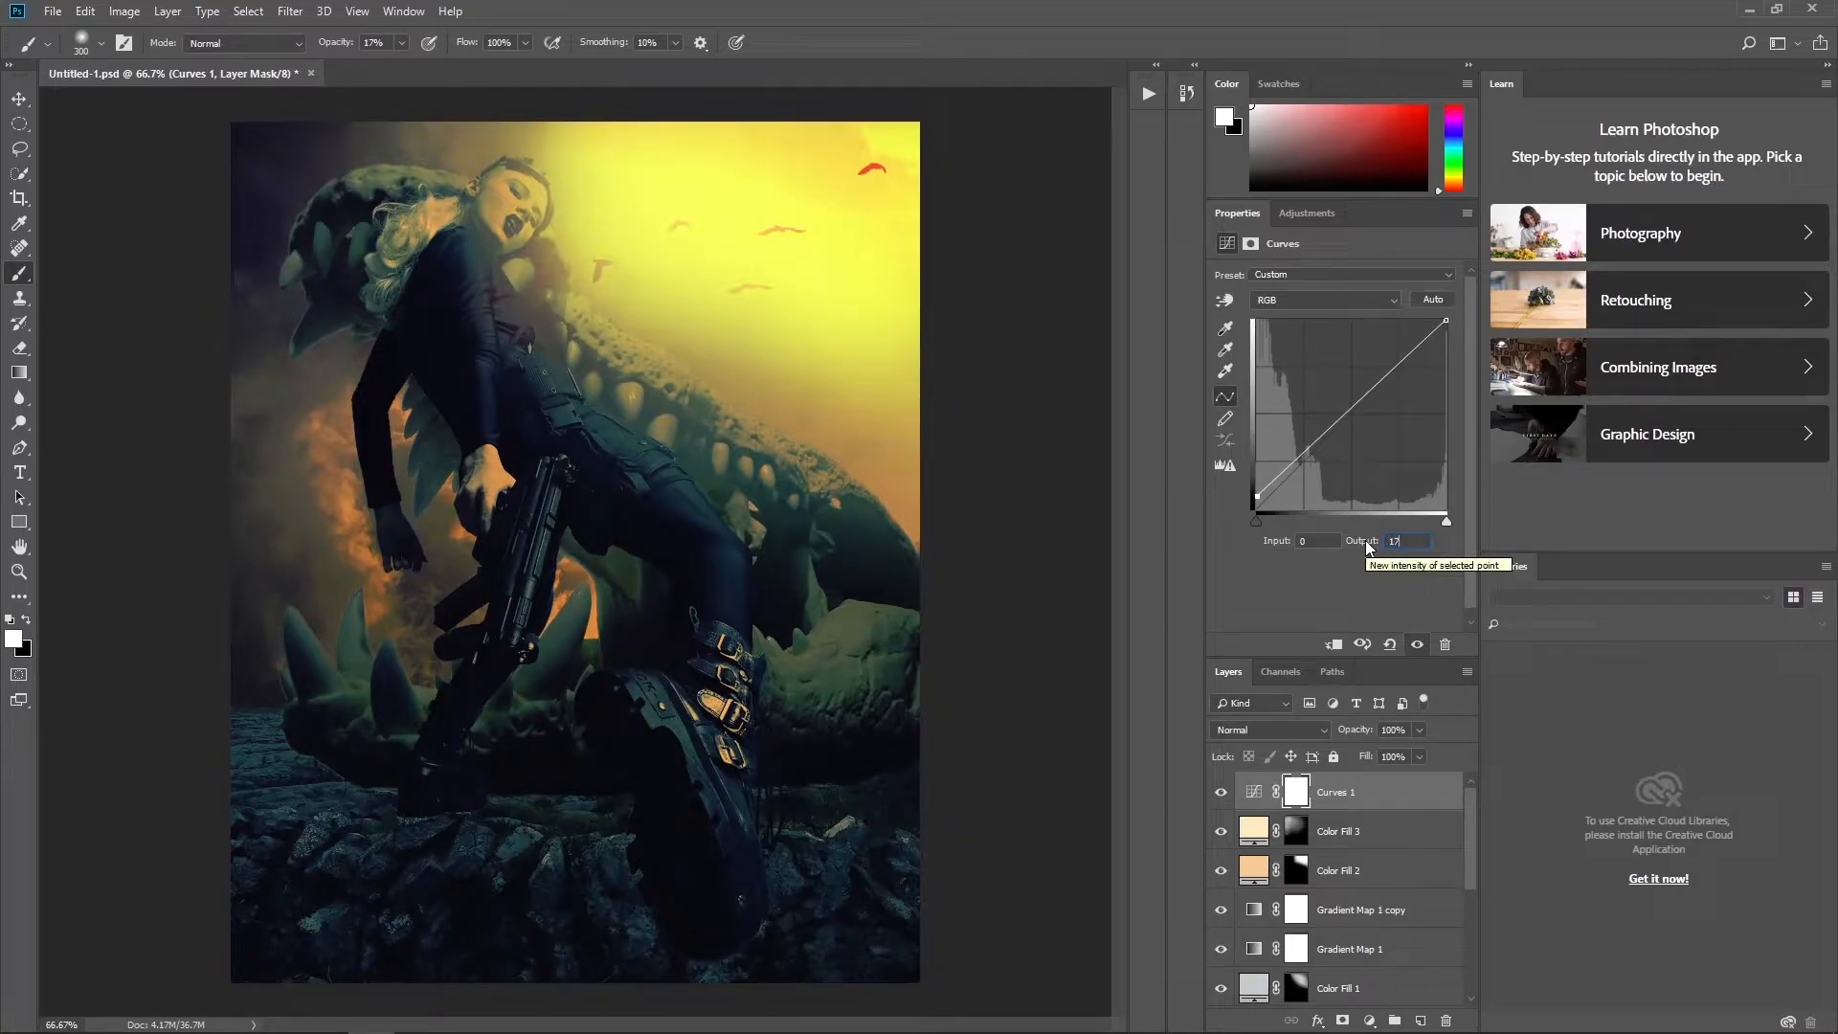
# - Add a shadow point to the RGB curve with an input of 78 and an output of 71
pyautogui.moveTo(1349, 411); pyautogui.dragTo(1312, 451)
pyautogui.click(1271, 543)
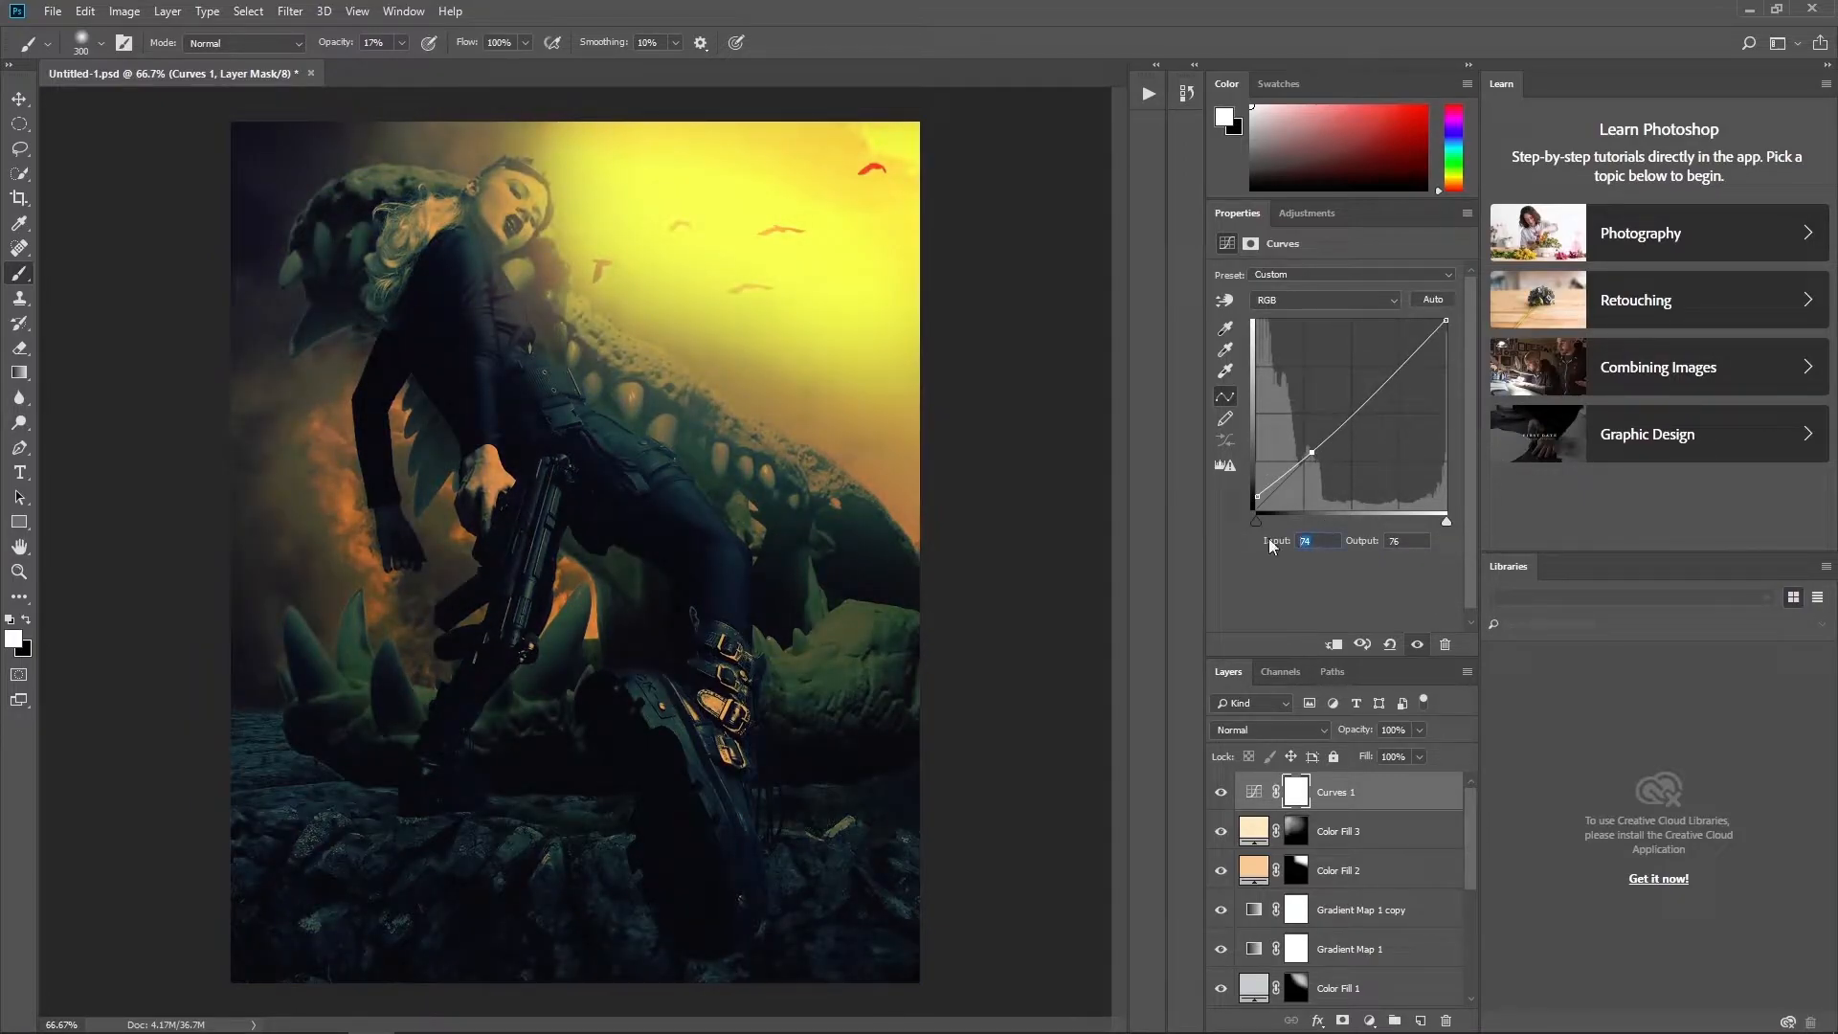
pyautogui.write('78')
pyautogui.press('Tab')
pyautogui.write('71')
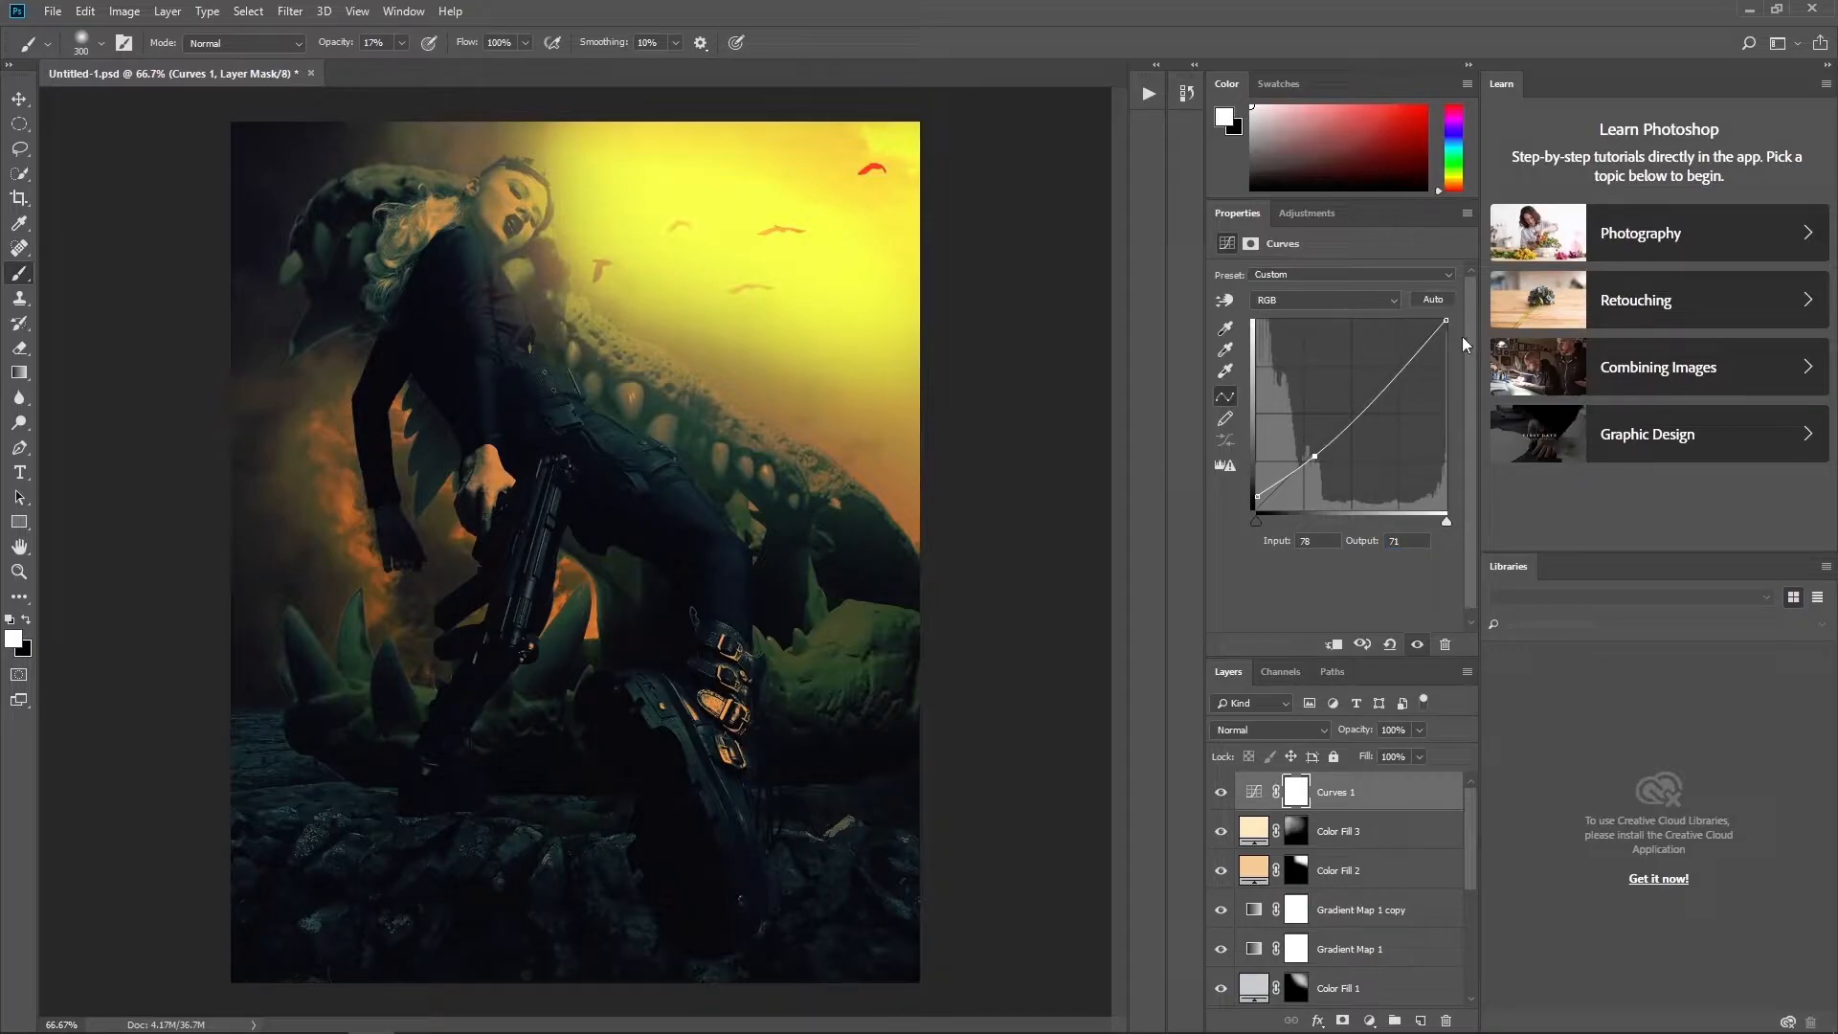
# - Add a highlight point to the curve at input 180, output 199, and set the white point's output to 254
pyautogui.moveTo(1383, 391)
pyautogui.mouseDown()
pyautogui.moveTo(1379, 413)
pyautogui.moveTo(1373, 383)
pyautogui.mouseUp()
pyautogui.write('180')
pyautogui.press('Tab')
pyautogui.write('199')
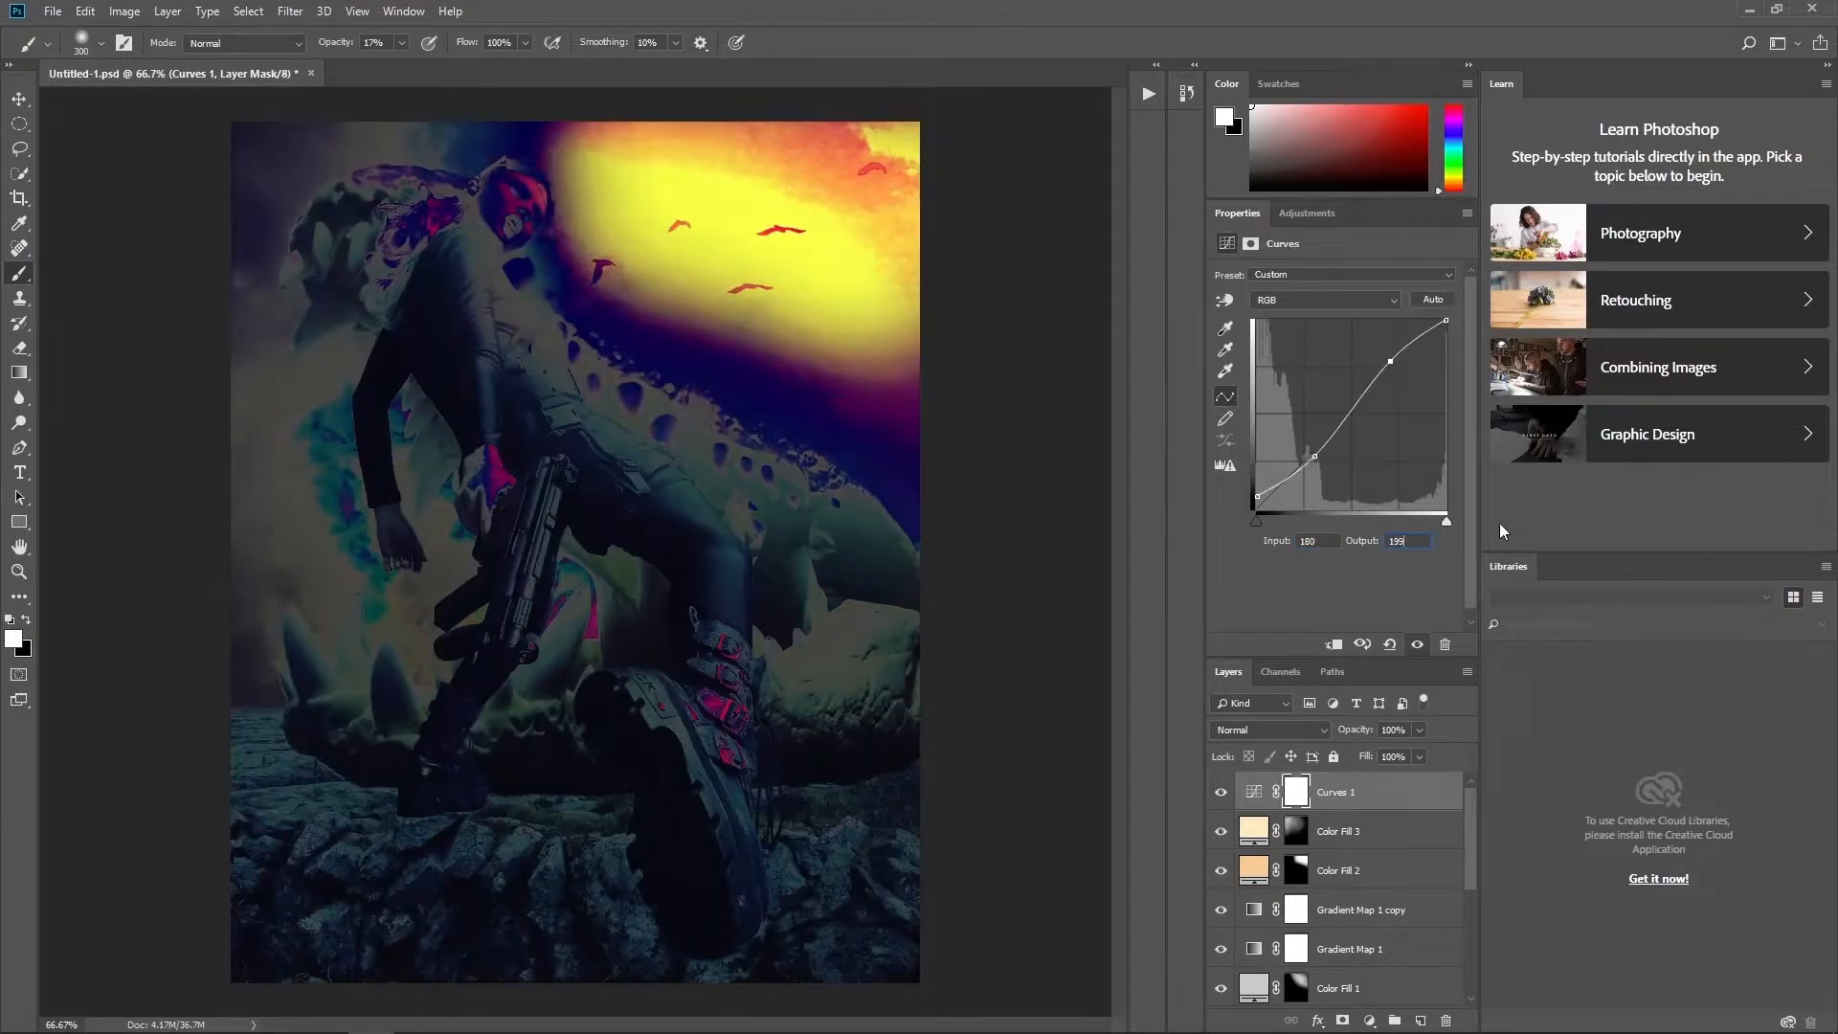
pyautogui.click(1446, 321)
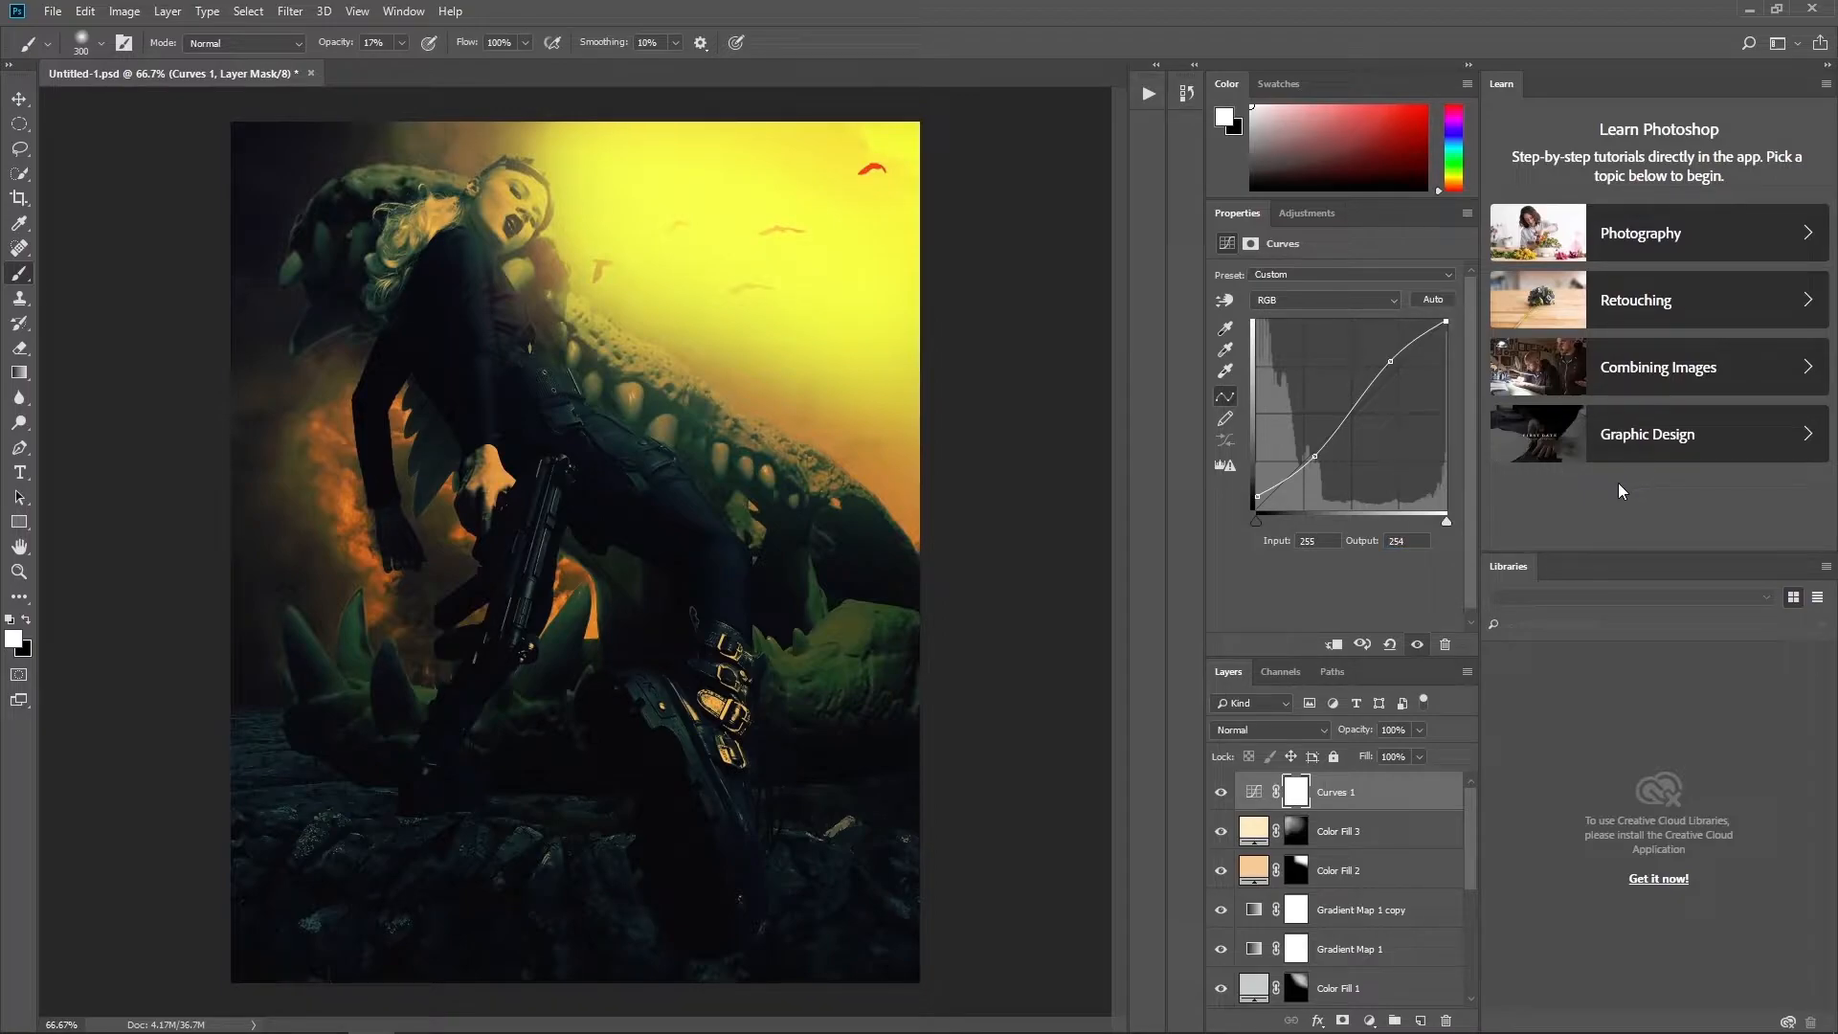
# - Add a Vibrance adjustment layer above Curves 1 and set its vibrance to 22
pyautogui.click(1368, 1021)
pyautogui.click(1433, 818)
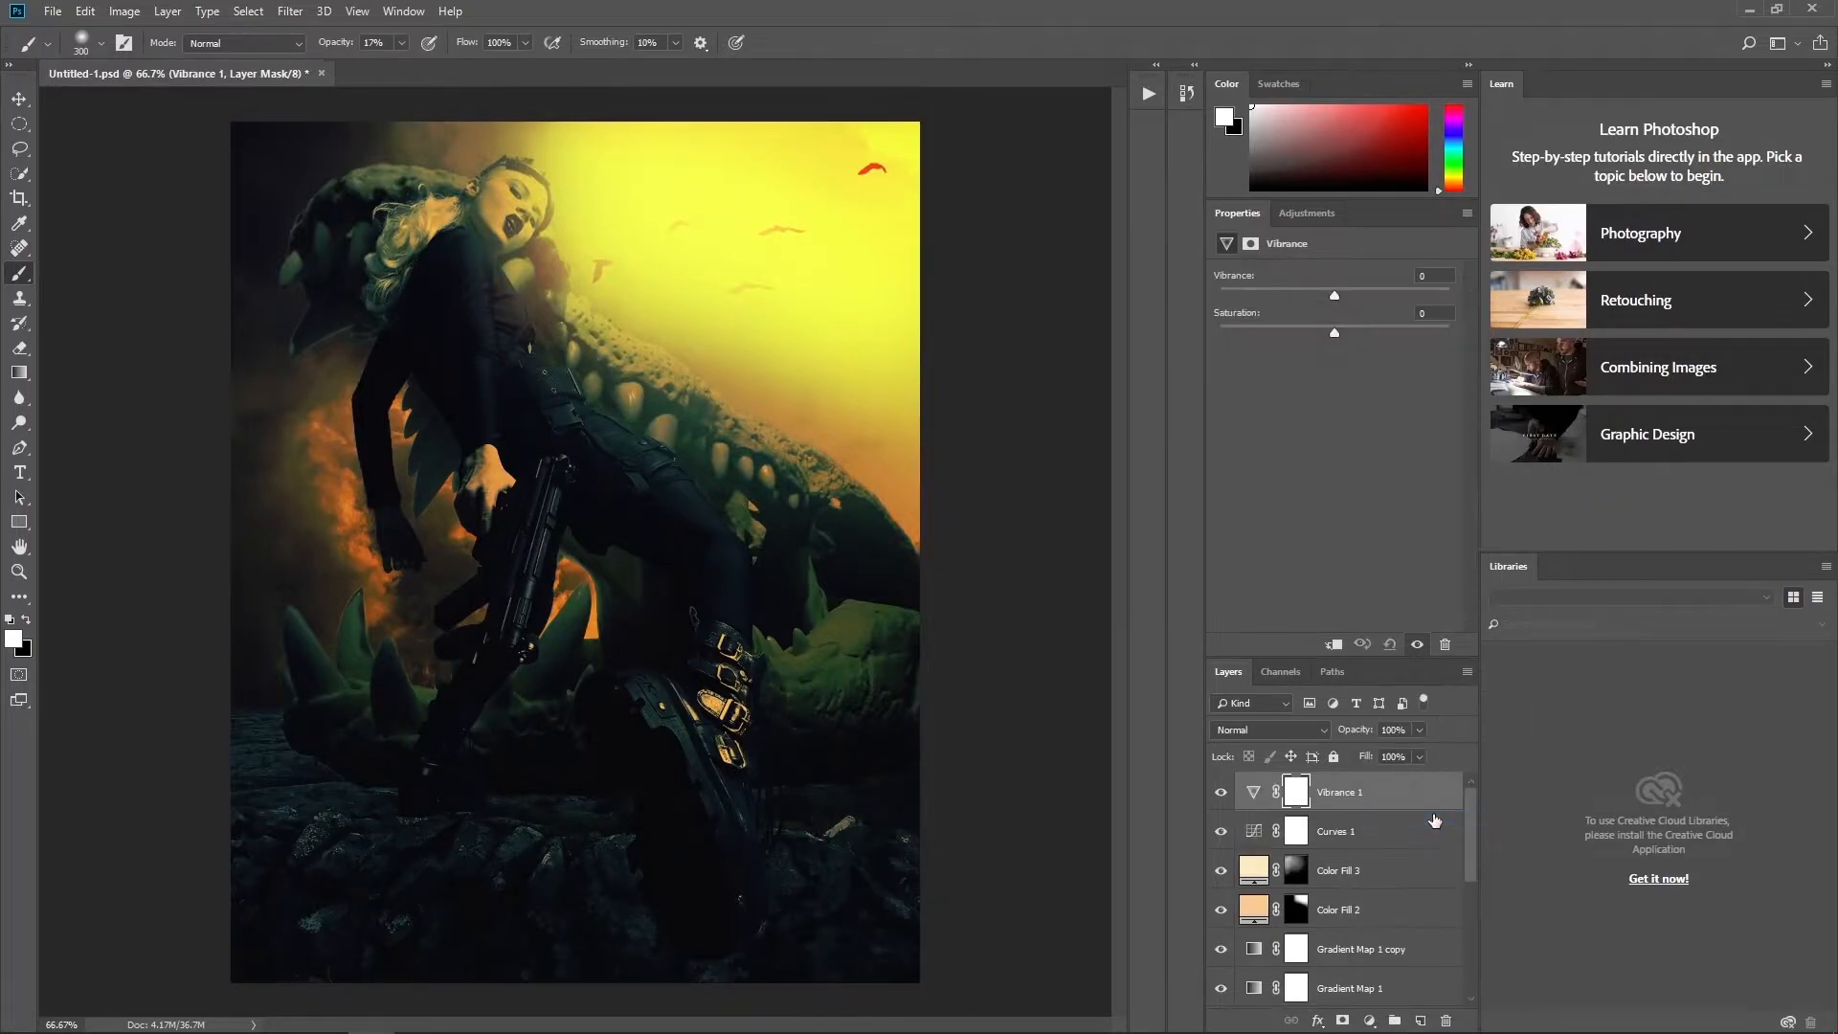
pyautogui.write('22')
# - Convert the sky layer to black and white with the default Black & White settings
pyautogui.moveTo(1481, 825); pyautogui.dragTo(1491, 967)
pyautogui.click(1440, 950)
pyautogui.click(124, 10)
pyautogui.moveTo(154, 61)
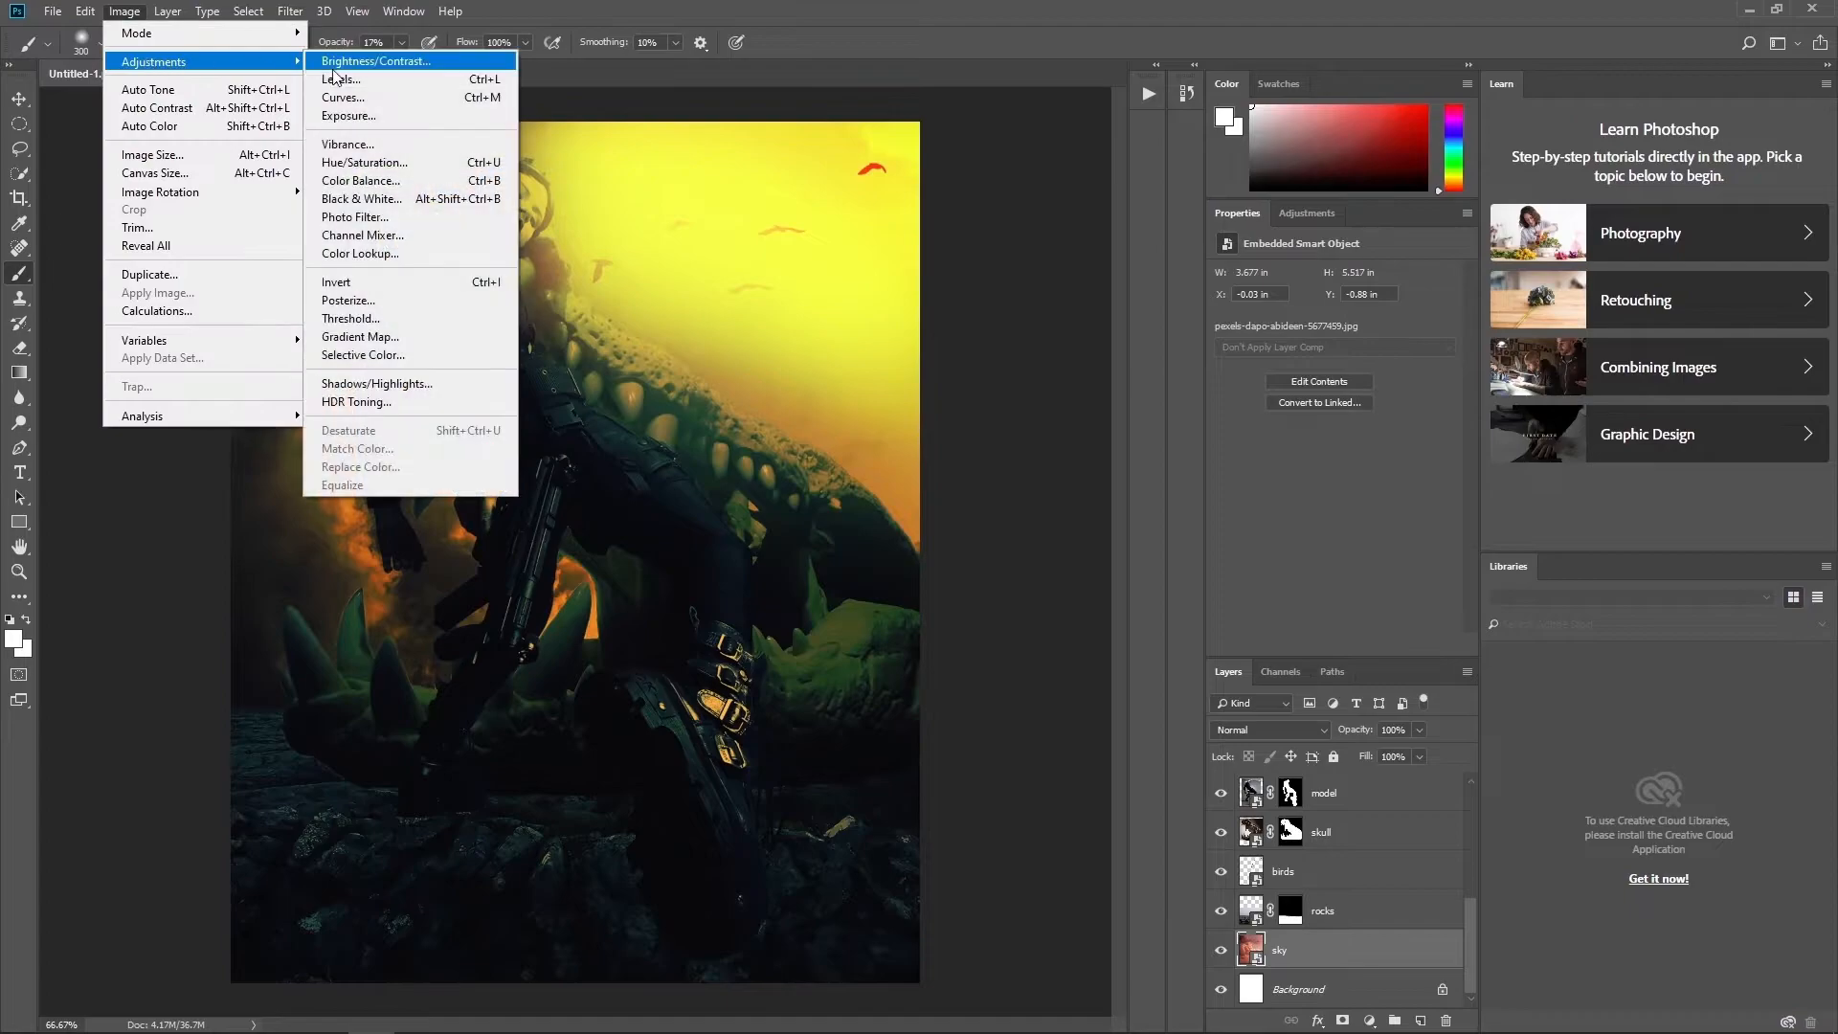
pyautogui.click(368, 198)
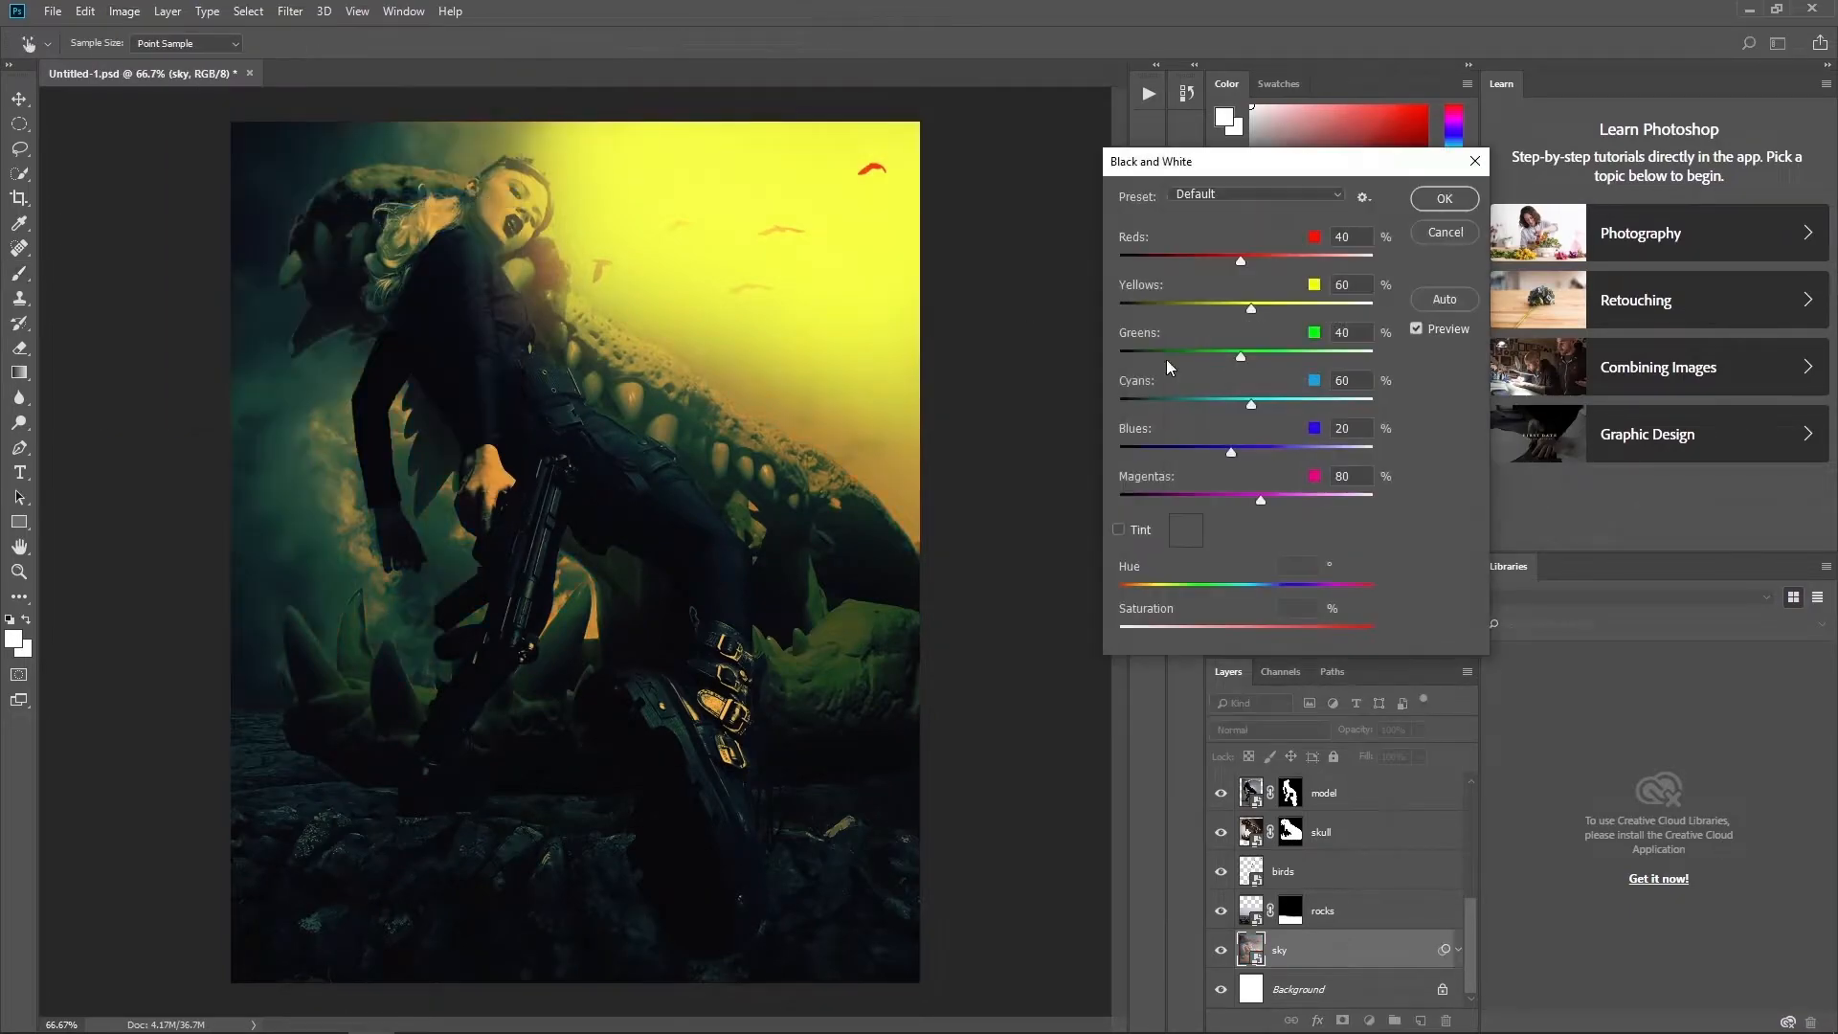
pyautogui.click(1443, 199)
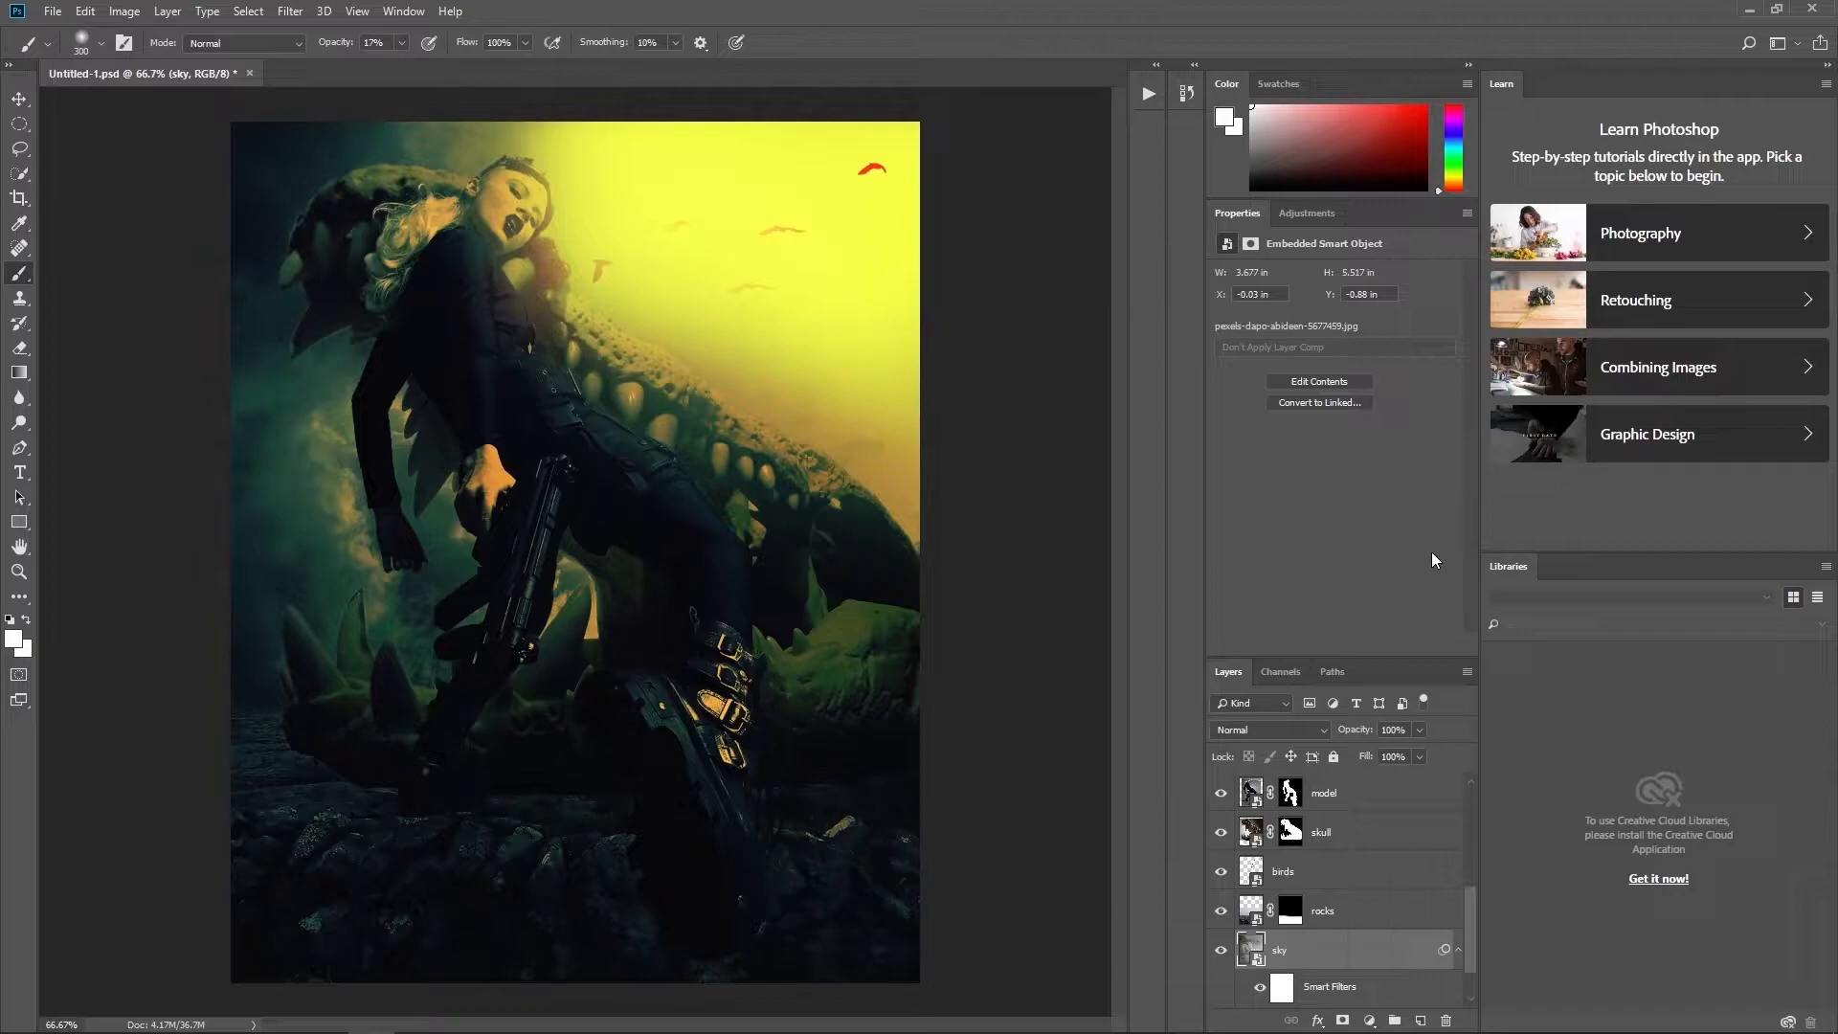
# - Apply the Camera Raw filter to the sky with Highlights -100, Shadows +68, Whites -66 and Blacks -25
pyautogui.click(290, 13)
pyautogui.click(335, 32)
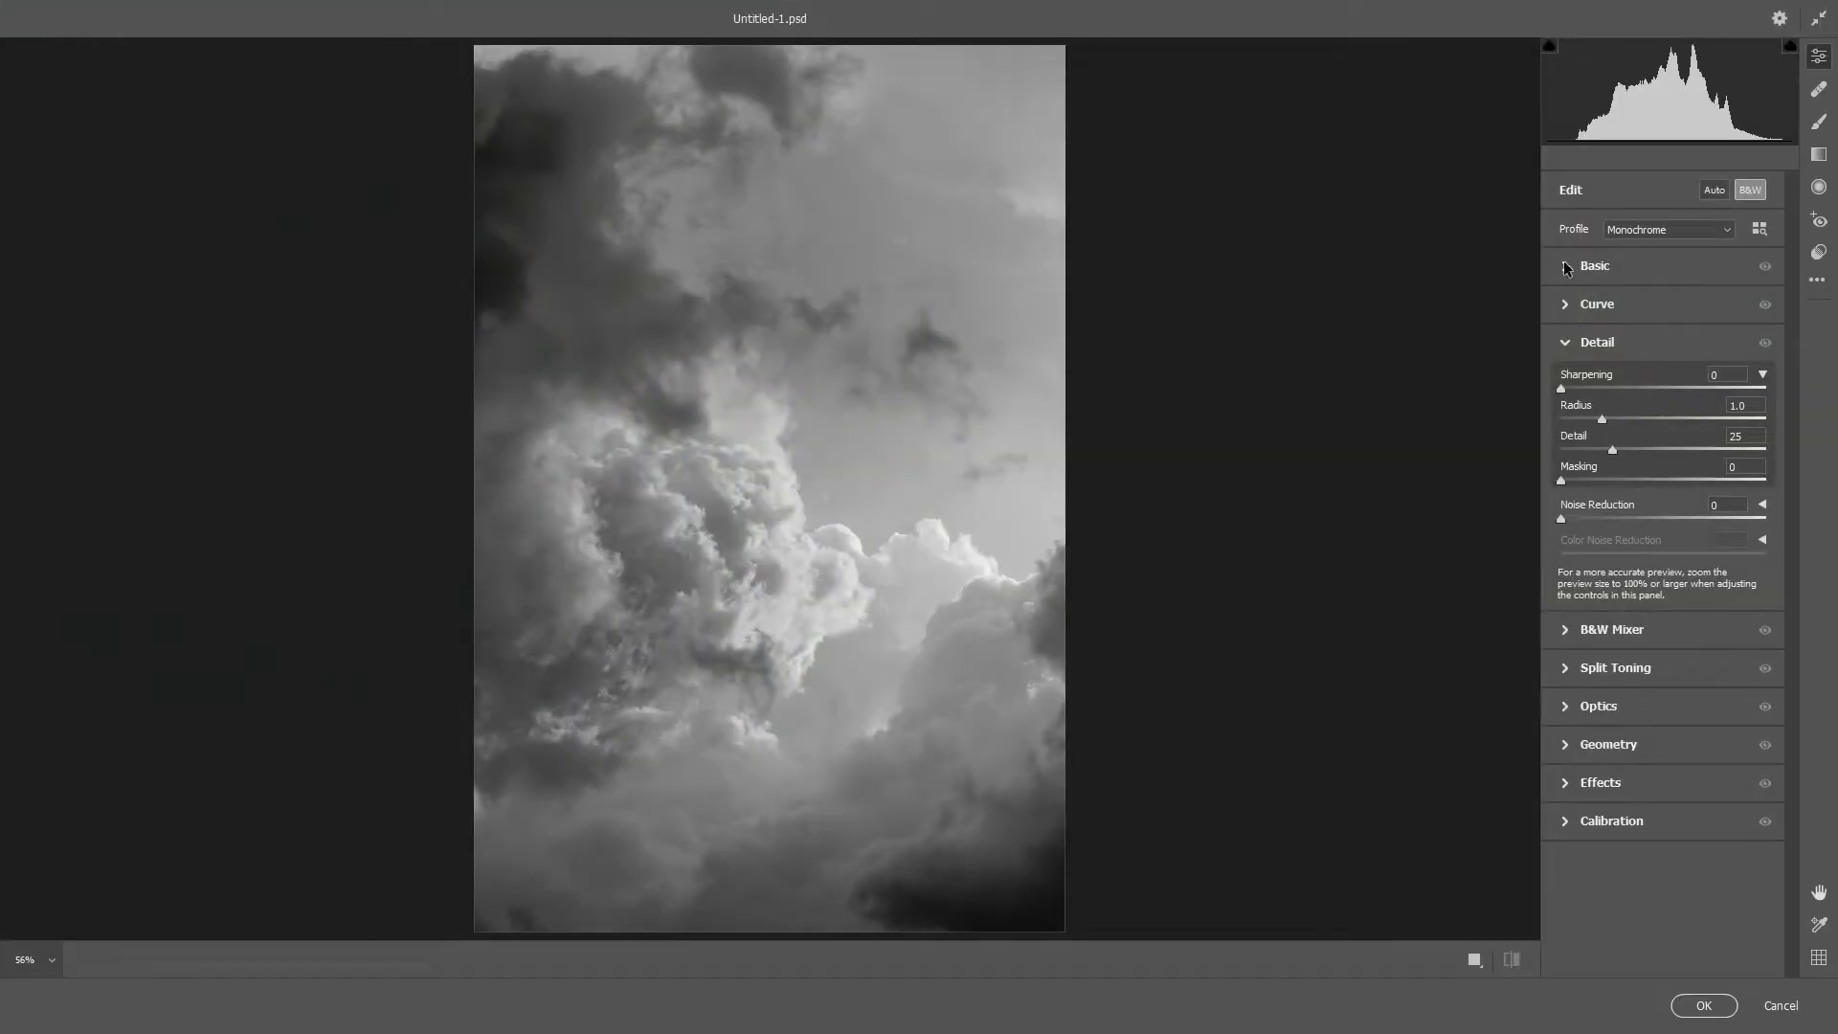
pyautogui.click(1744, 463)
pyautogui.write('-100')
pyautogui.press('Return')
pyautogui.press('Tab')
pyautogui.write('68')
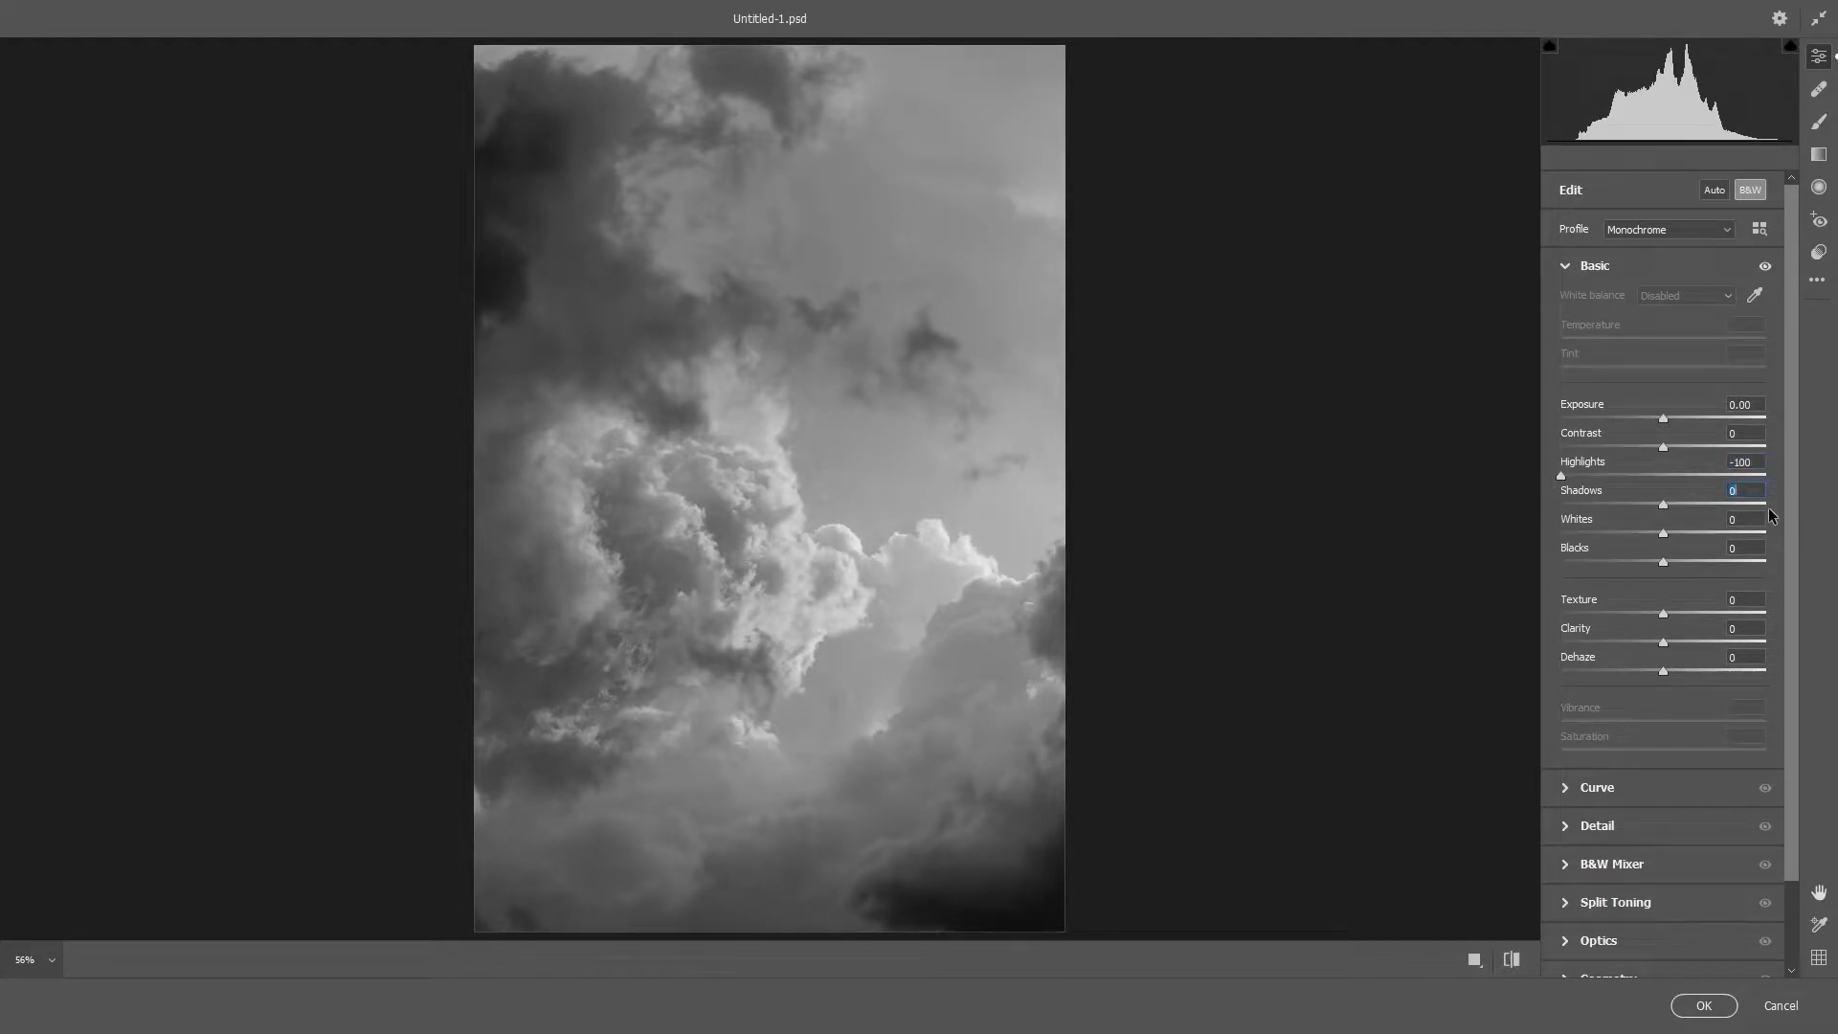
pyautogui.press('Tab')
pyautogui.write('-66')
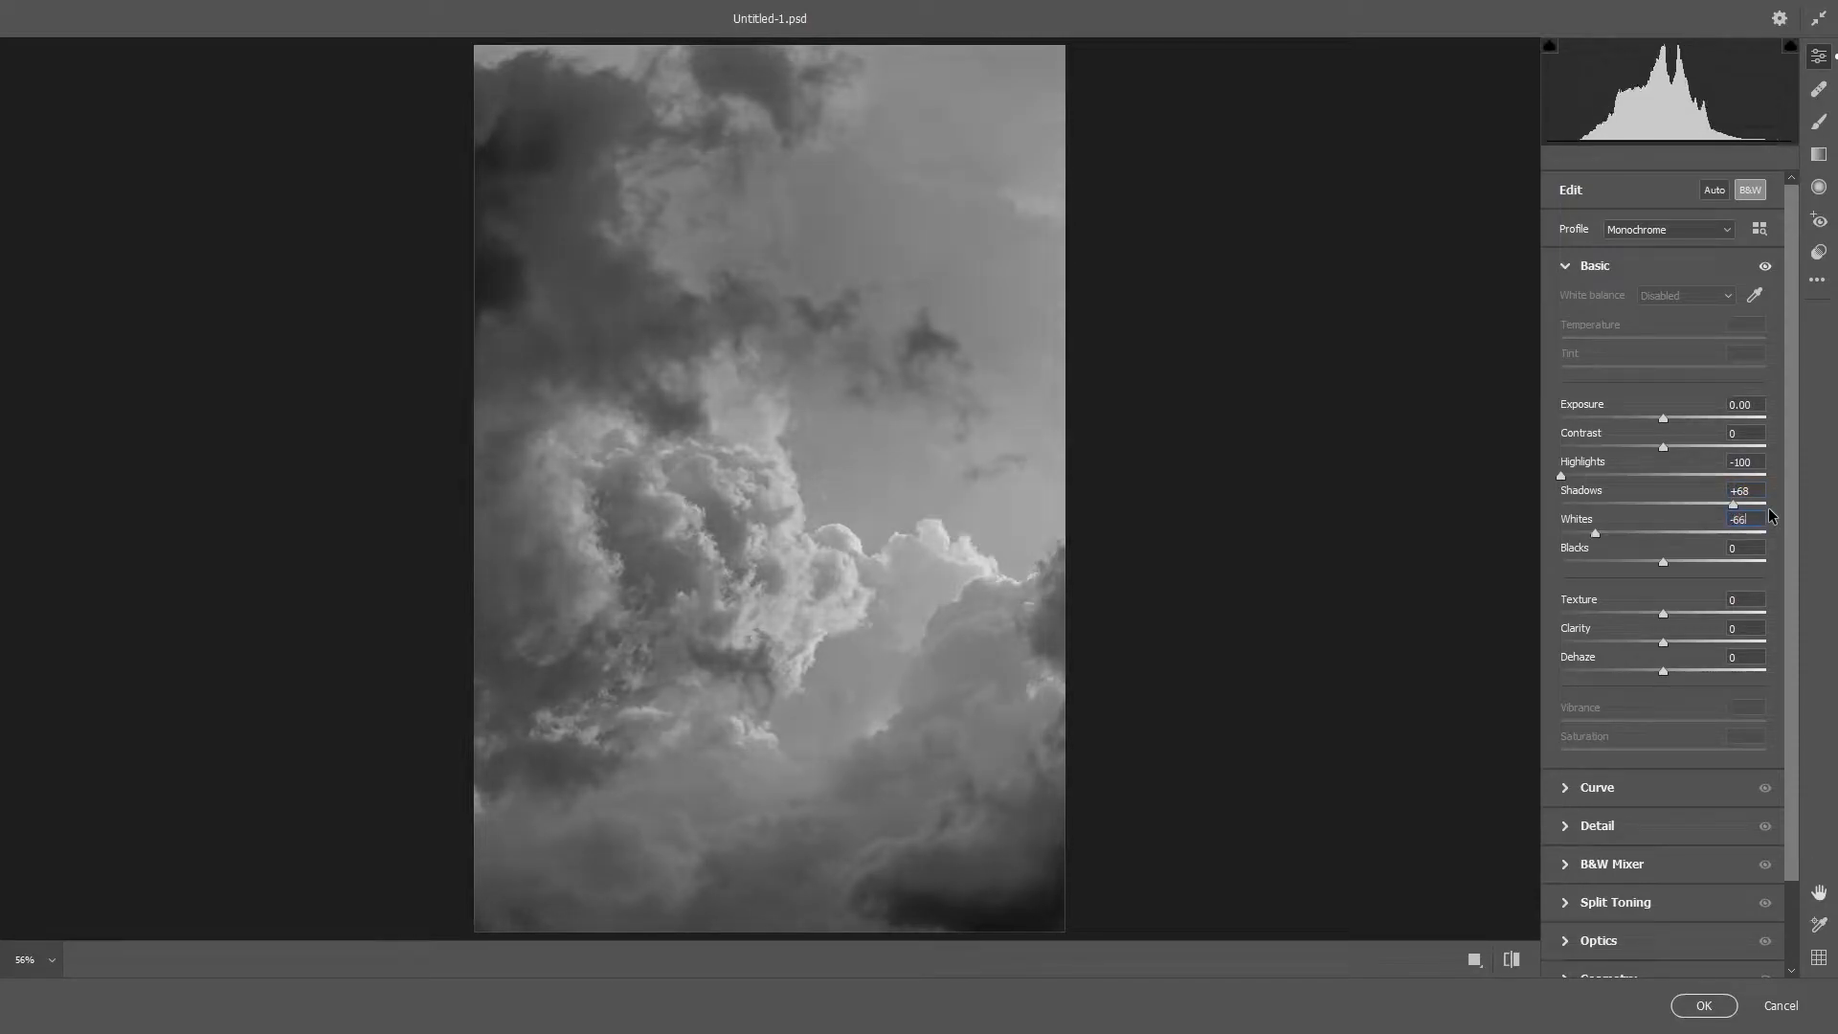
pyautogui.write('-25')
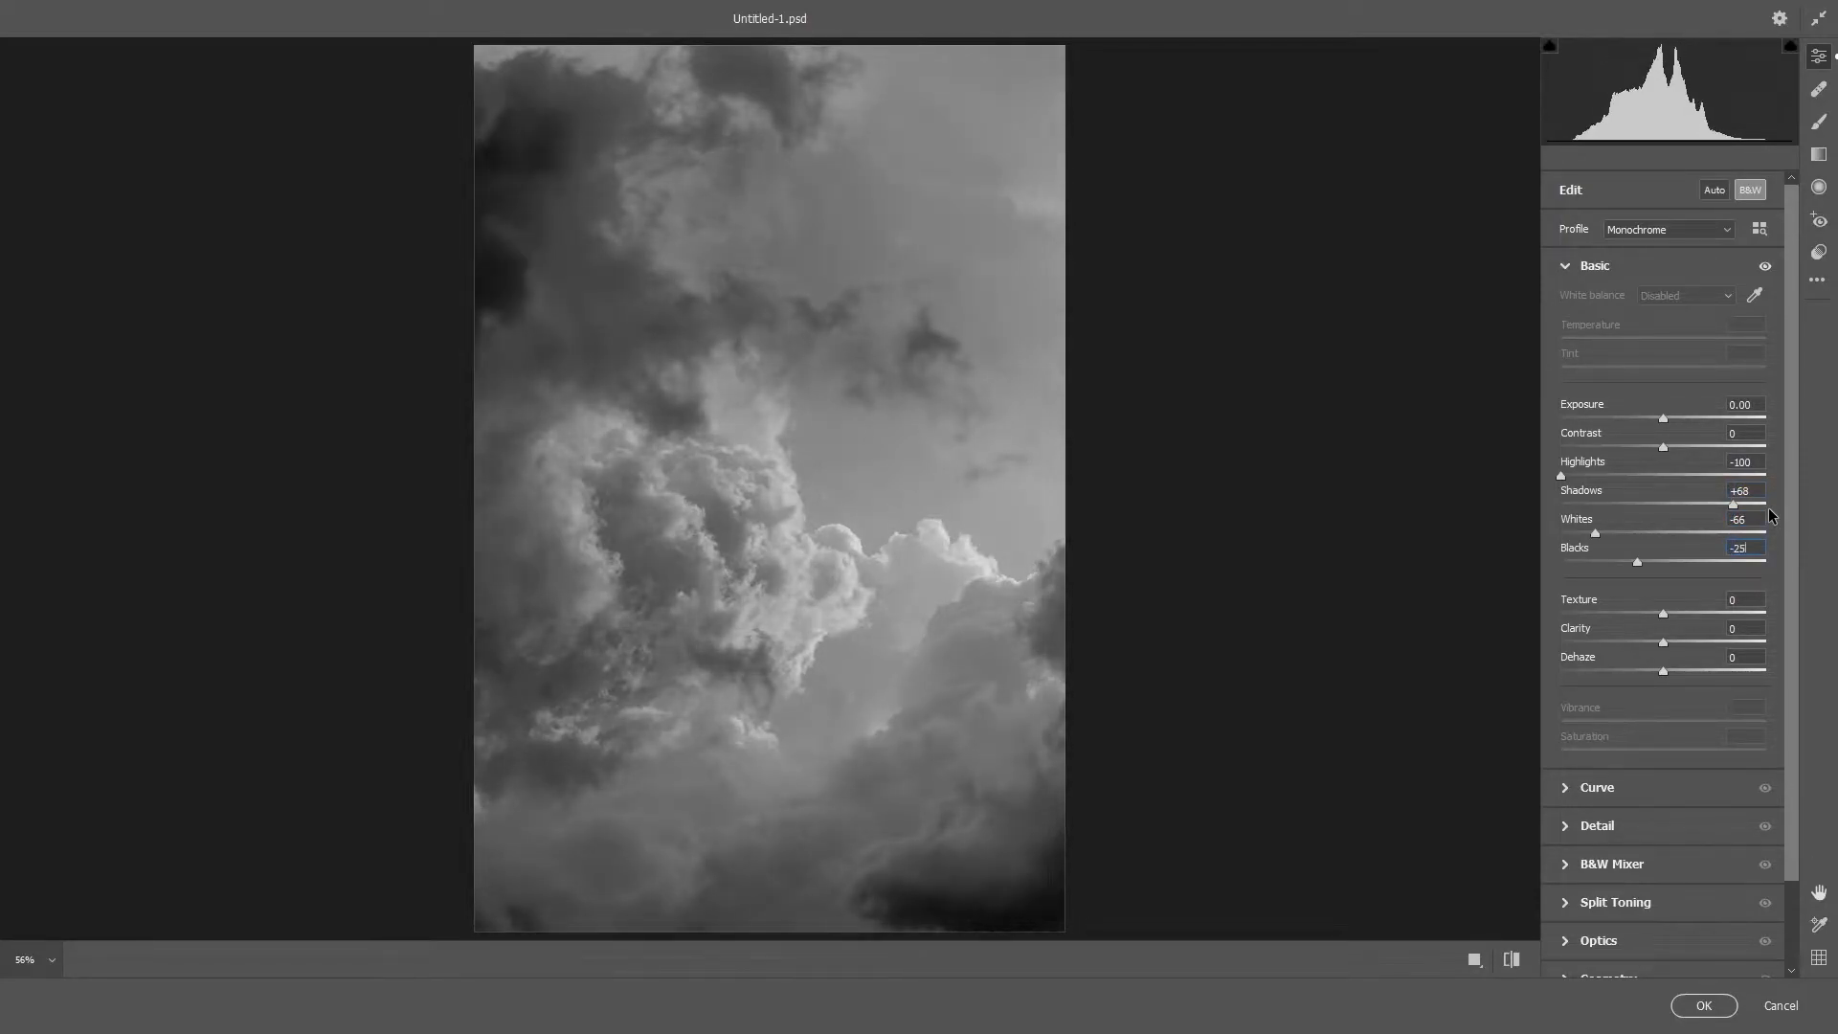
pyautogui.click(1702, 1004)
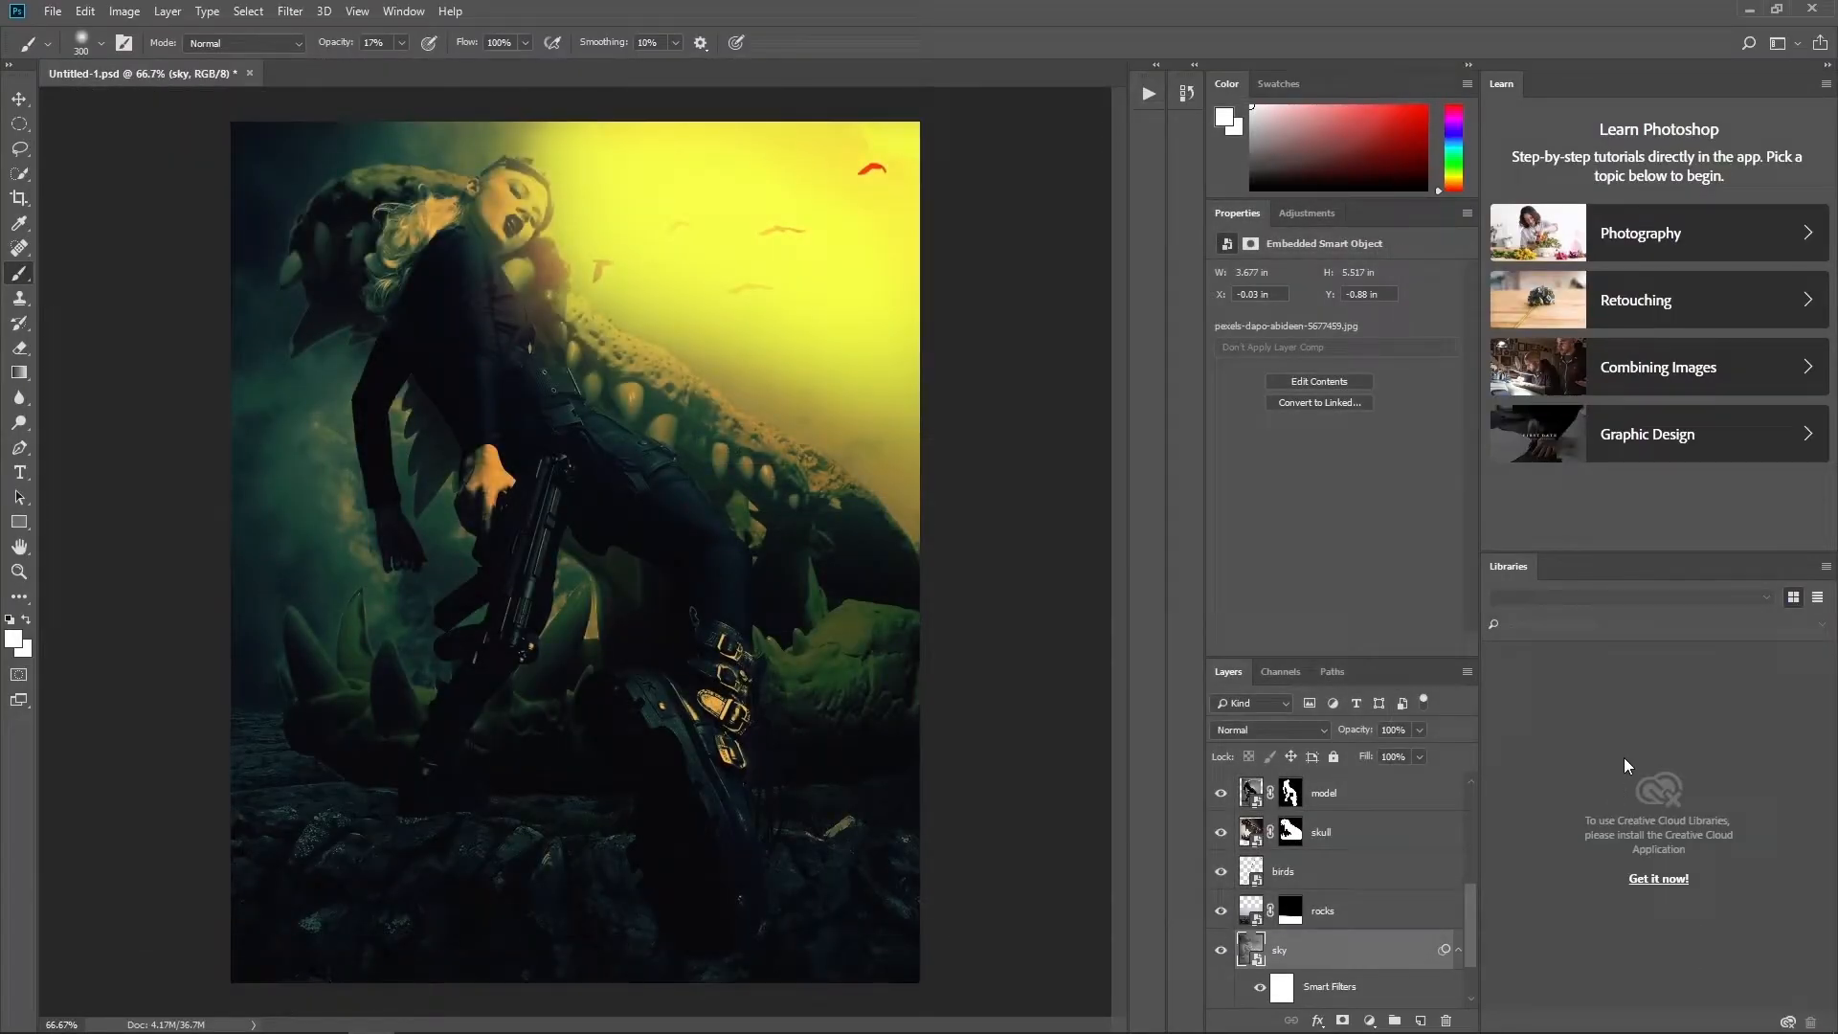
# - Add a solid color fill layer in 9facb2 above the rocks layer and set its blend mode to Multiply
pyautogui.click(1414, 905)
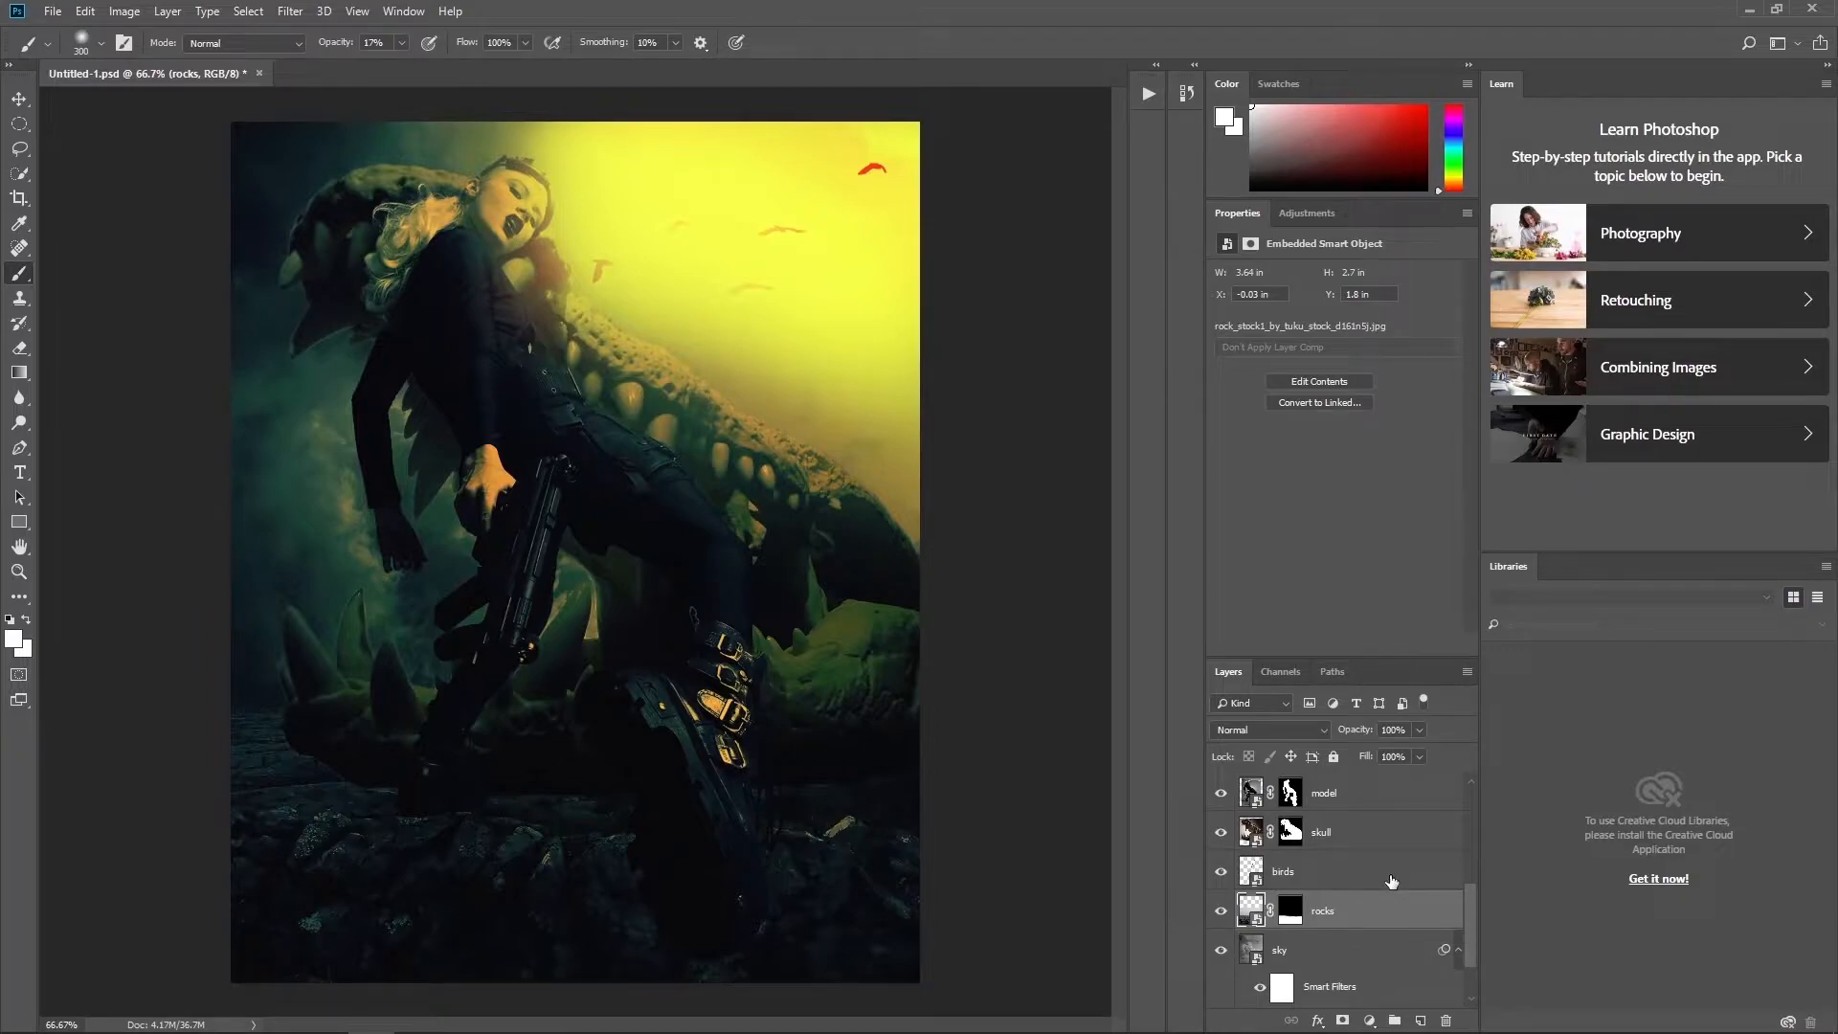
pyautogui.click(1368, 1020)
pyautogui.click(1444, 681)
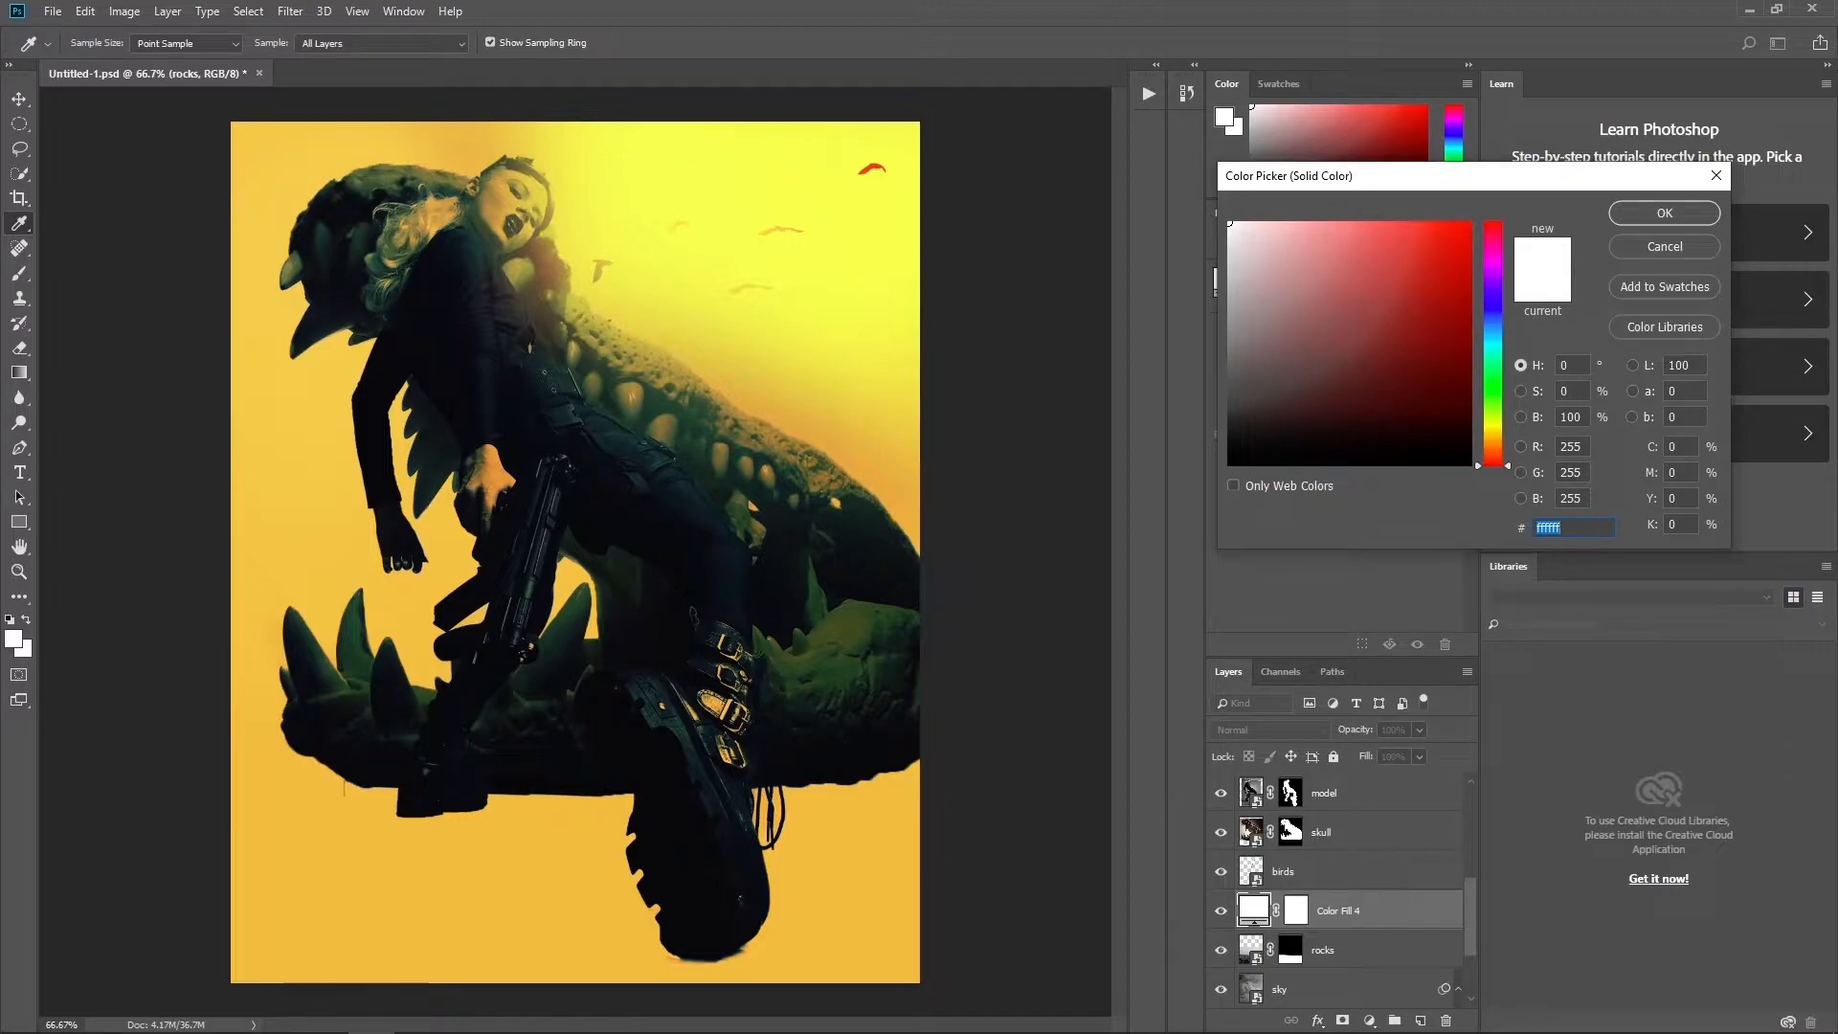
pyautogui.hotkey('alt', 'Tab')
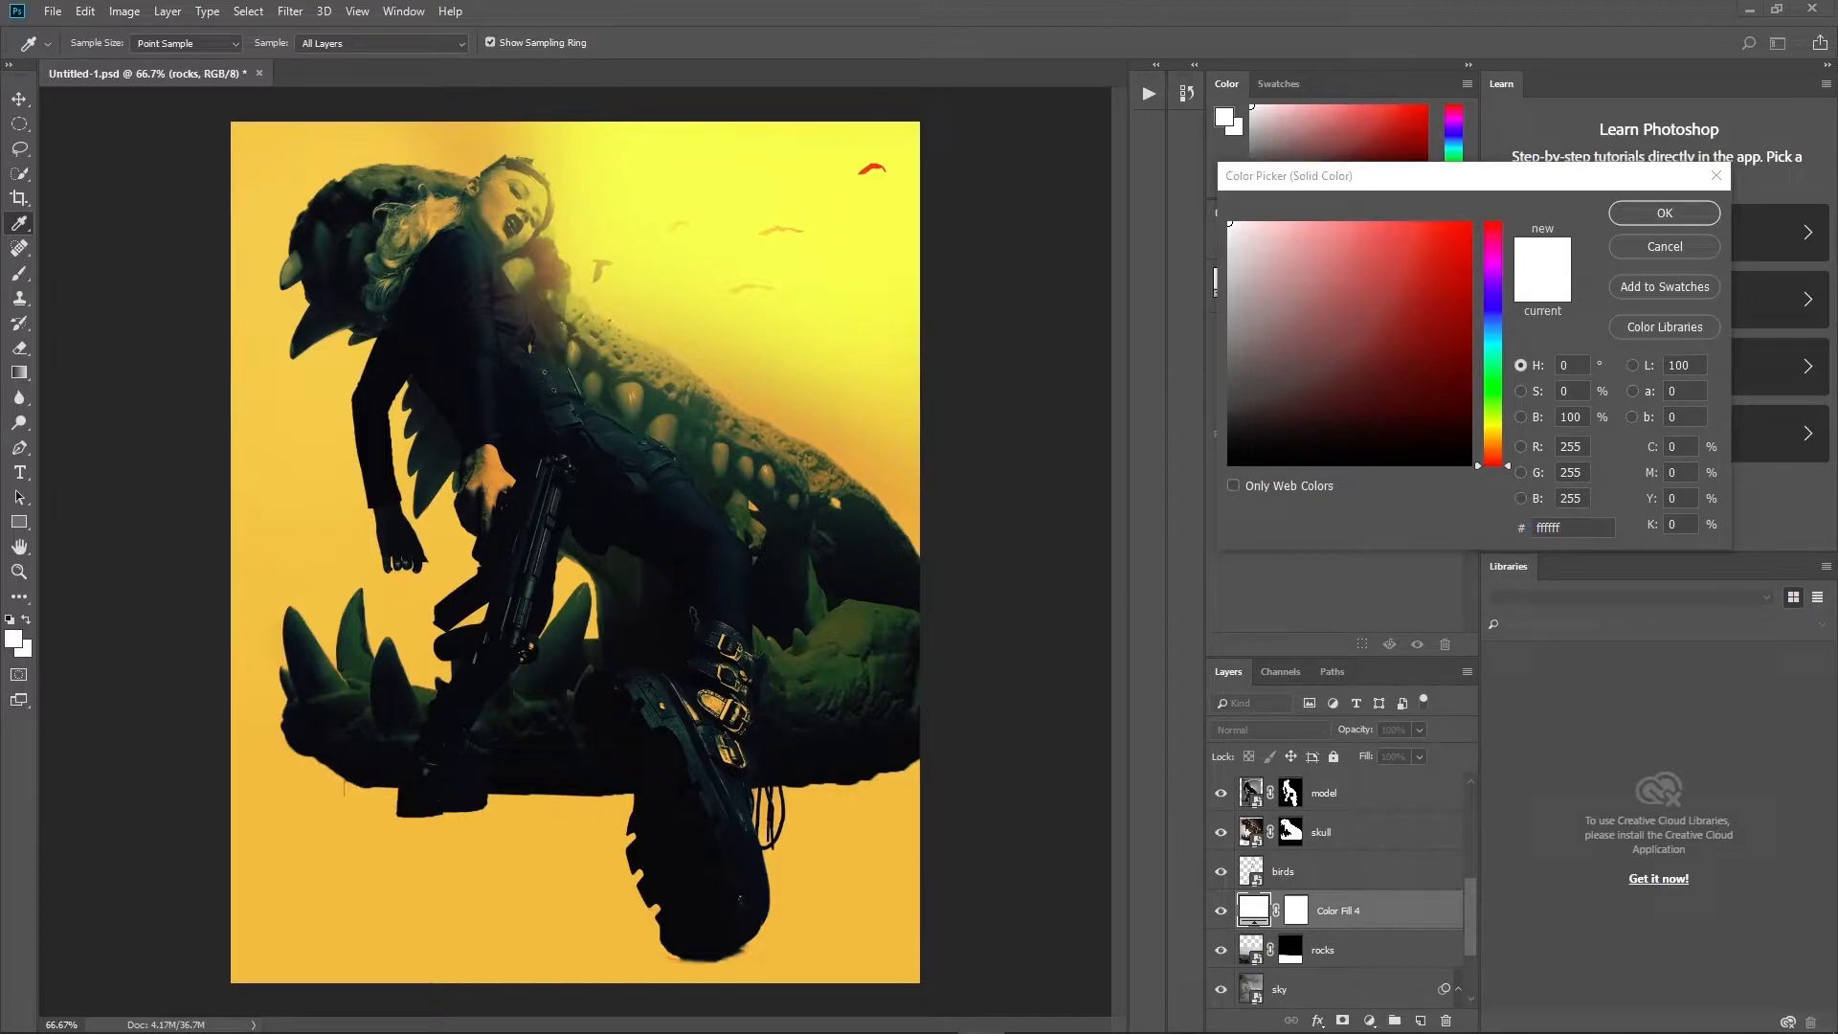
pyautogui.moveTo(1591, 532); pyautogui.dragTo(1518, 532)
pyautogui.hotkey('ctrl', 'v')
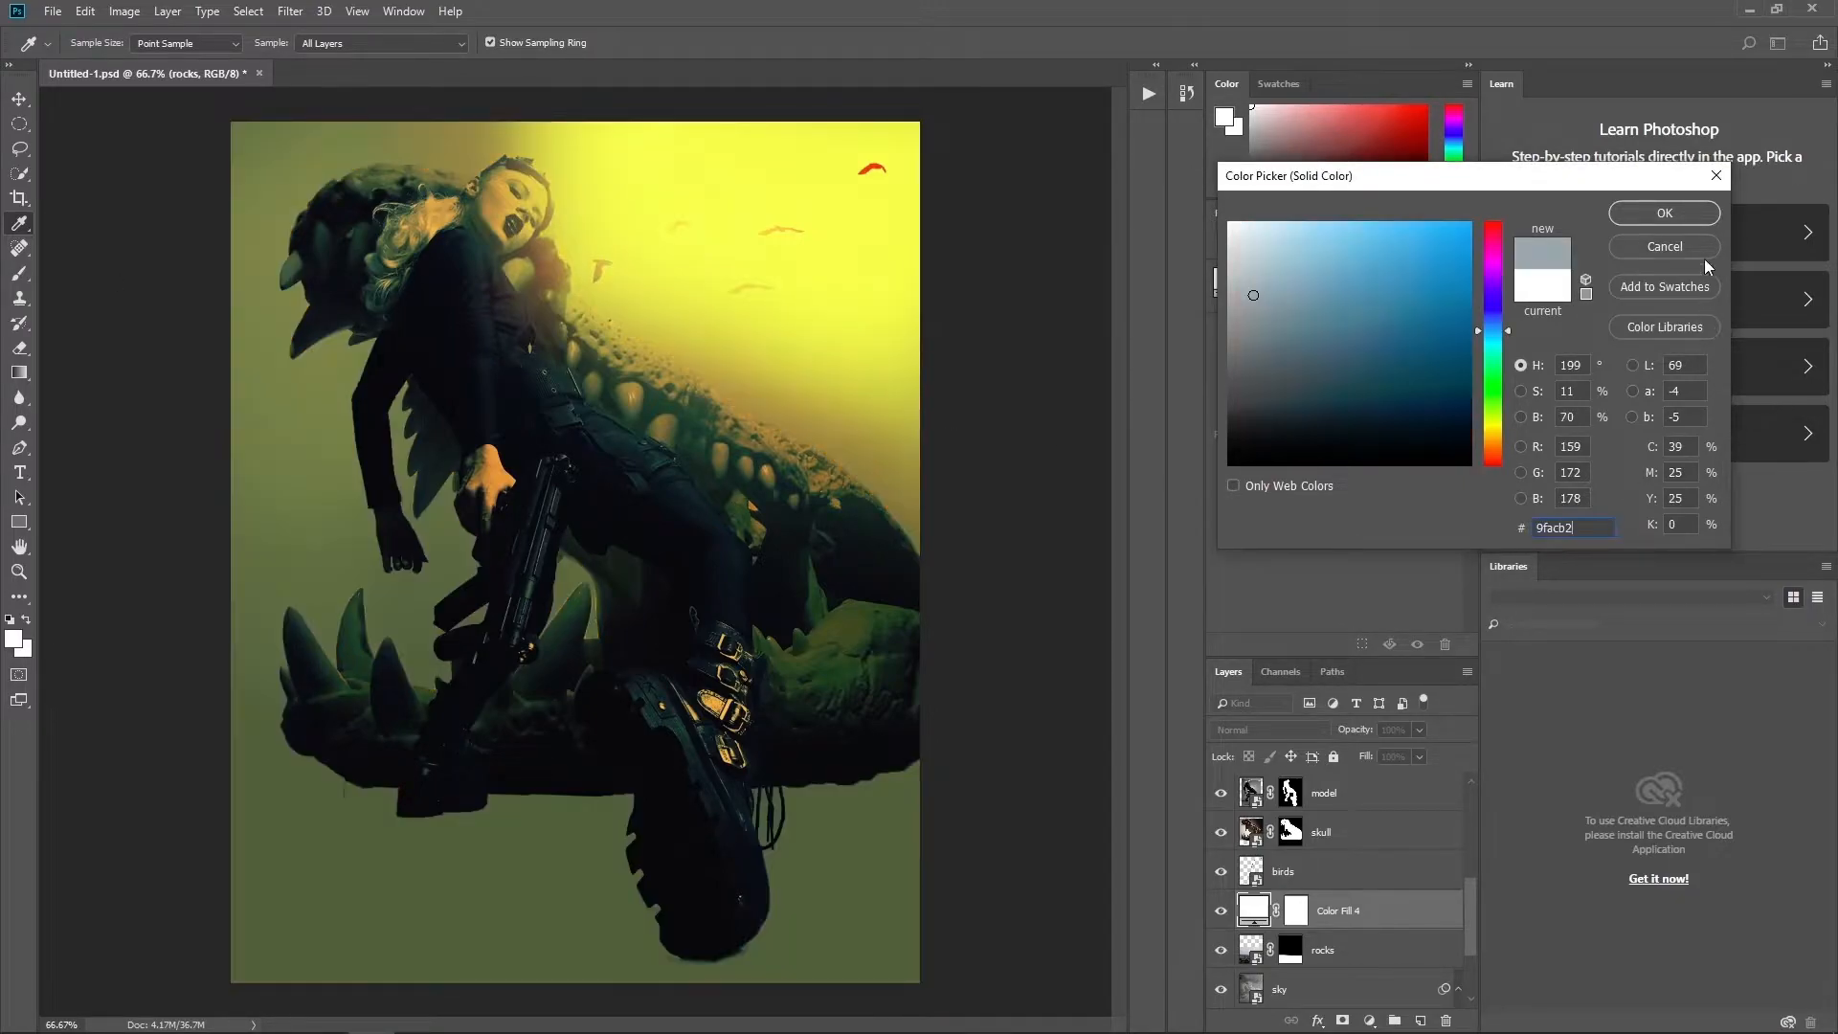
pyautogui.click(1671, 215)
pyautogui.click(1280, 729)
pyautogui.click(1278, 323)
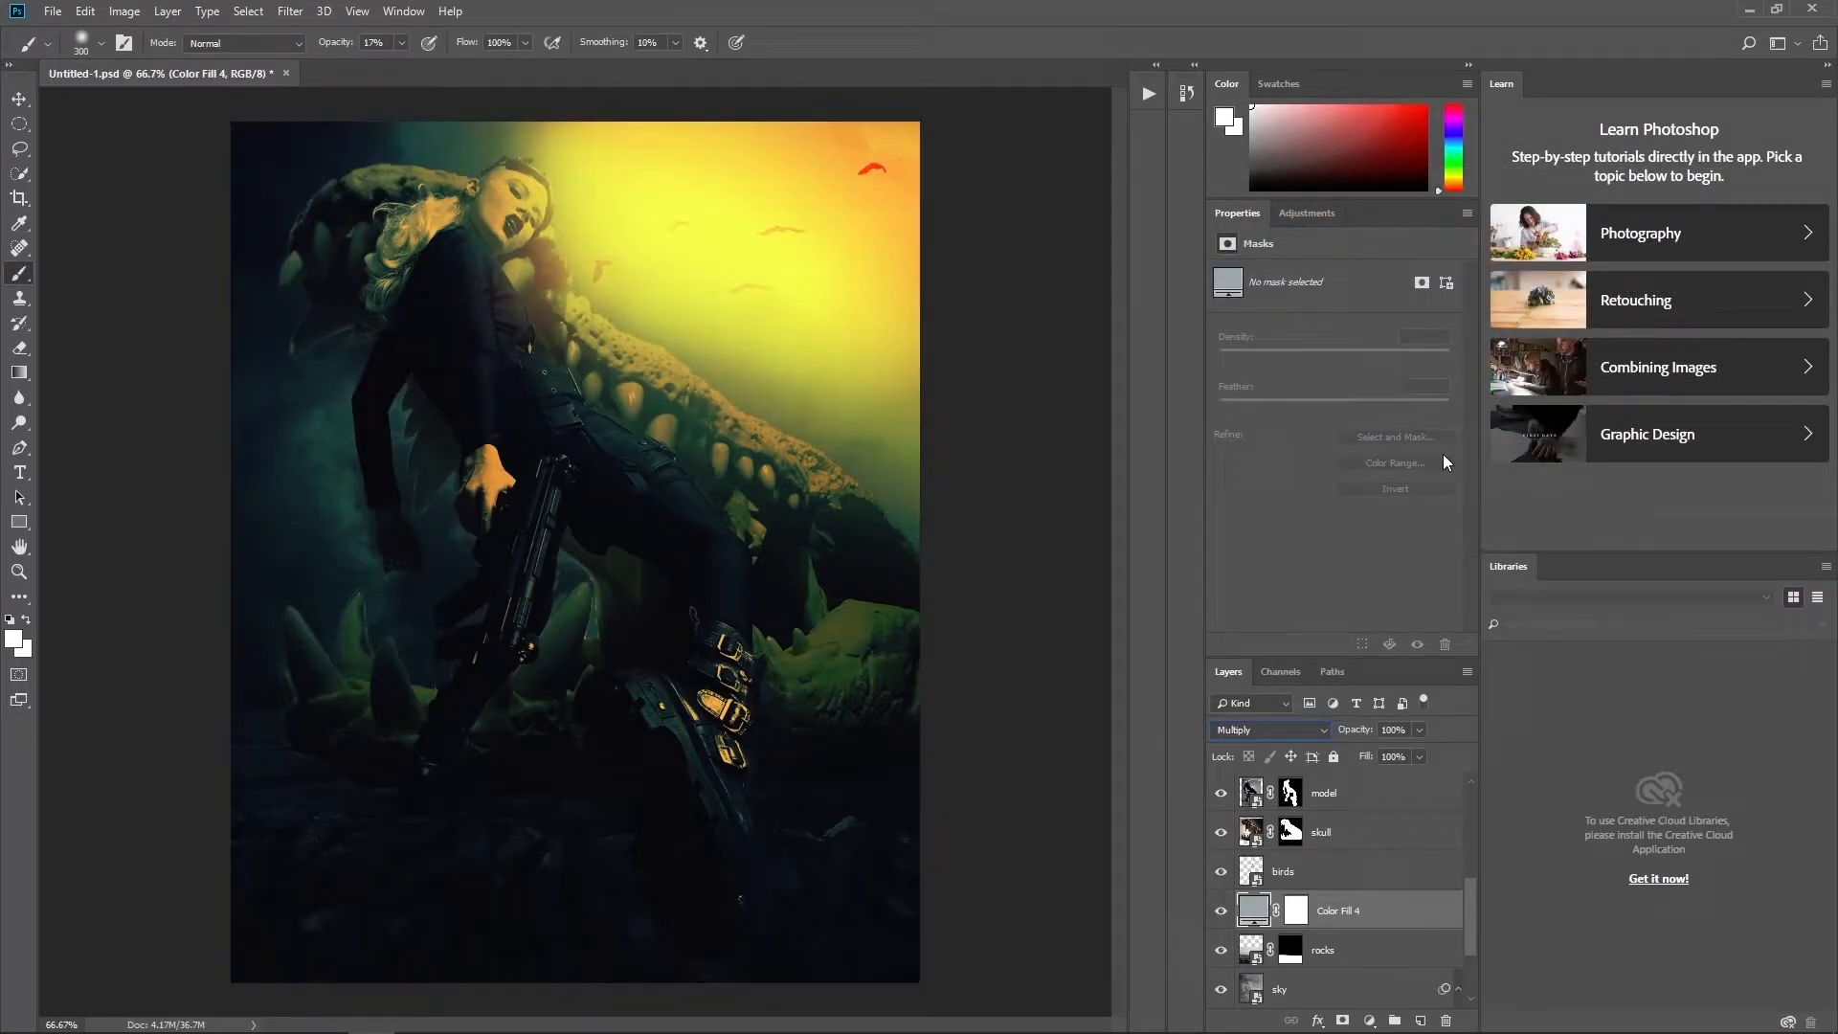
# - Paint black at 100% brush opacity on the Multiply fill's mask to remove the darkening from the upper sky
pyautogui.click(1295, 910)
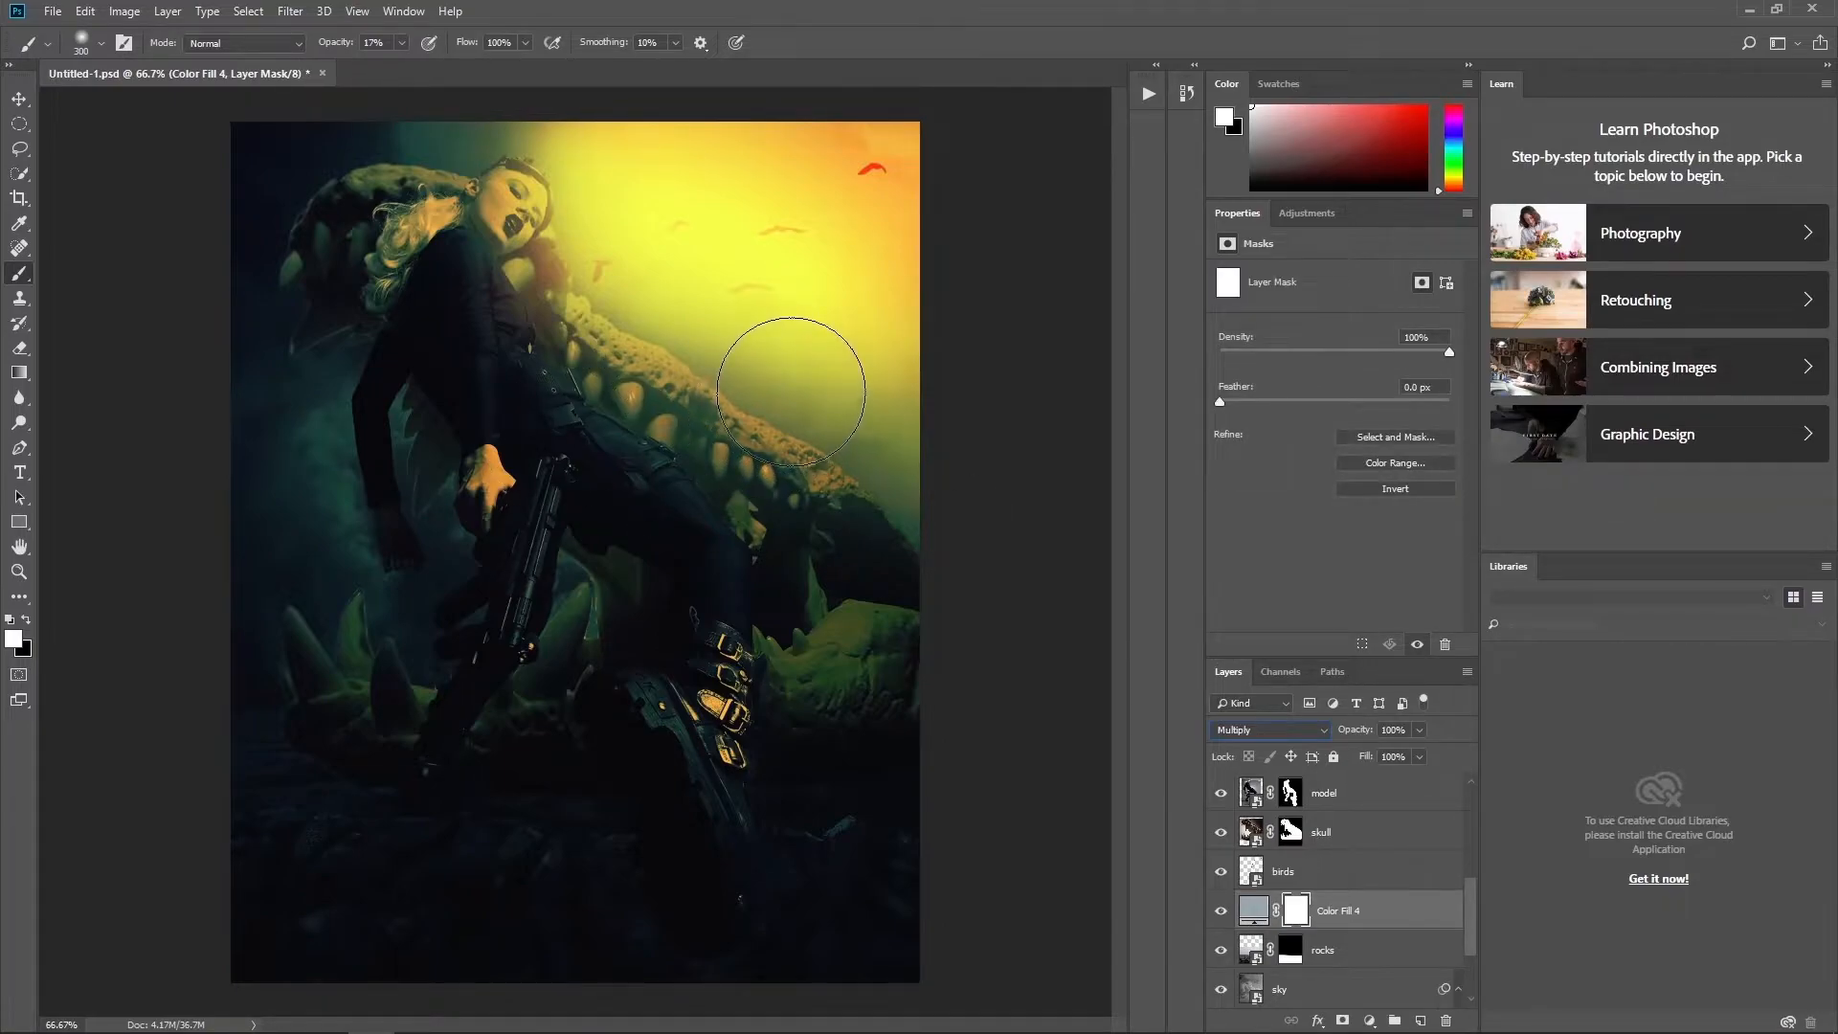
pyautogui.click(27, 621)
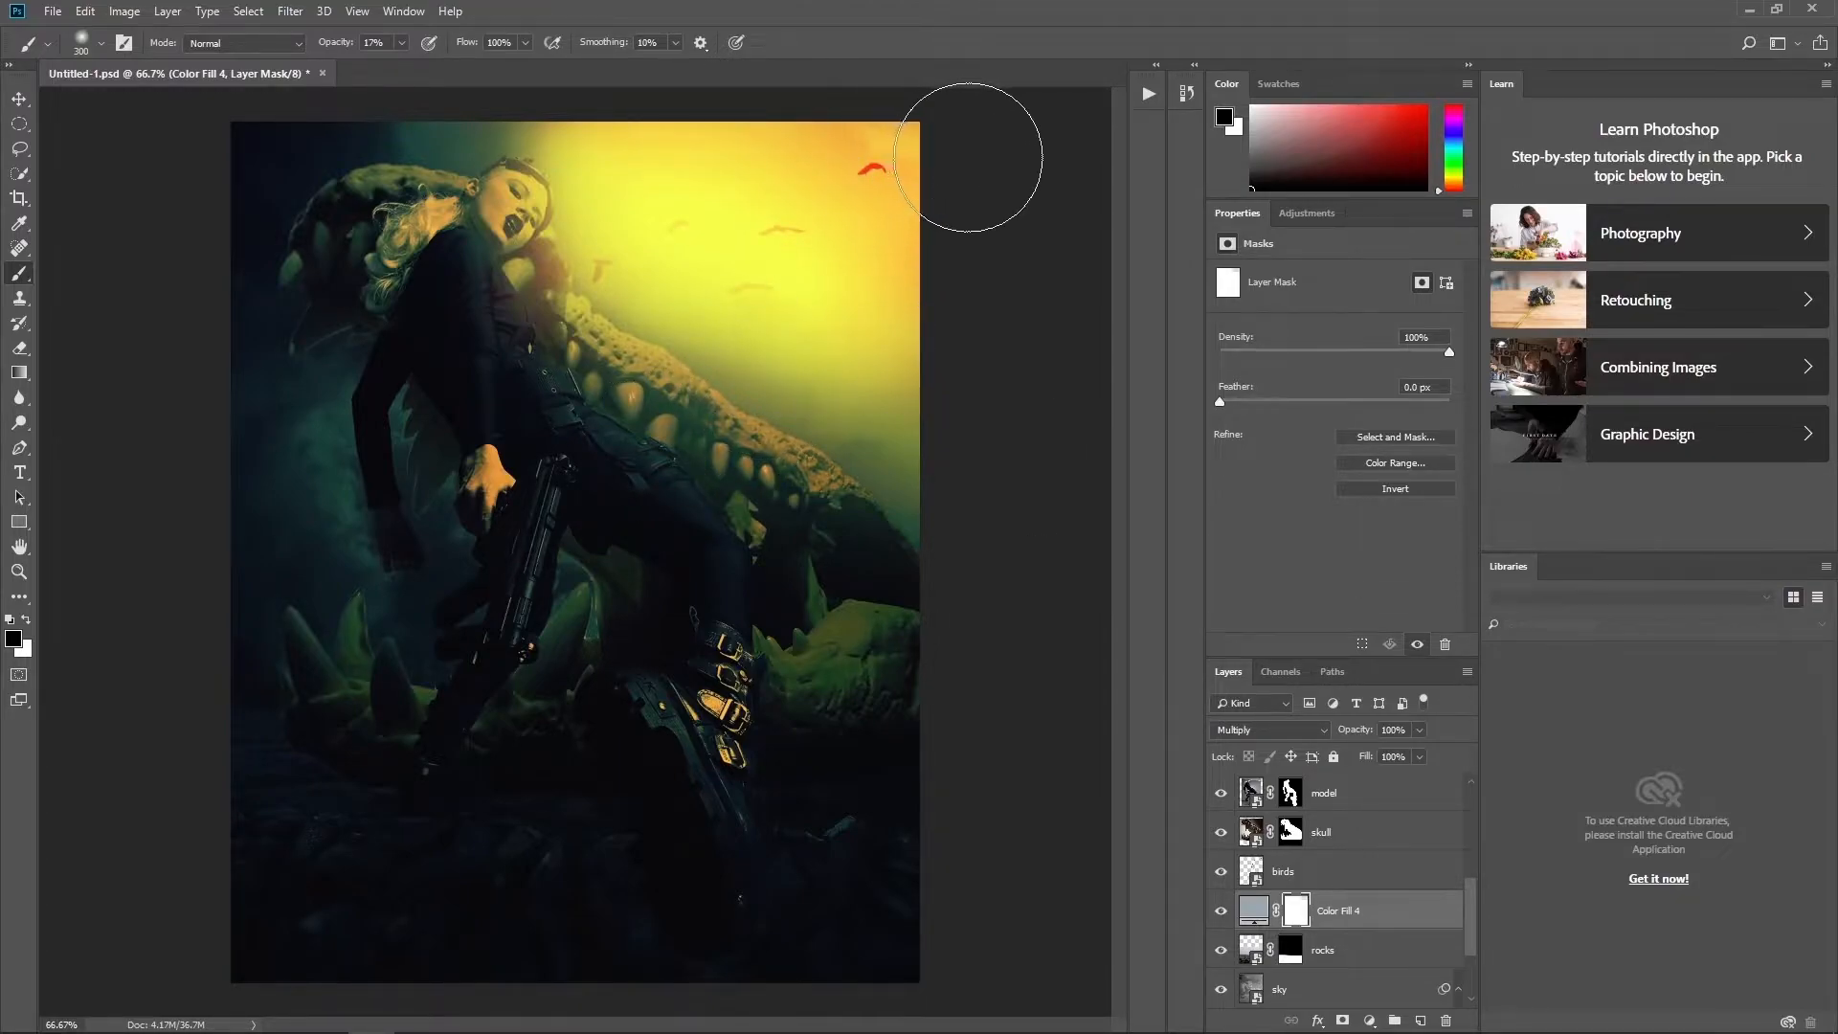
pyautogui.moveTo(401, 42); pyautogui.dragTo(661, 84)
pyautogui.moveTo(852, 134)
pyautogui.mouseDown()
pyautogui.moveTo(903, 164)
pyautogui.moveTo(123, 144)
pyautogui.mouseUp()
pyautogui.moveTo(268, 215); pyautogui.dragTo(268, 390)
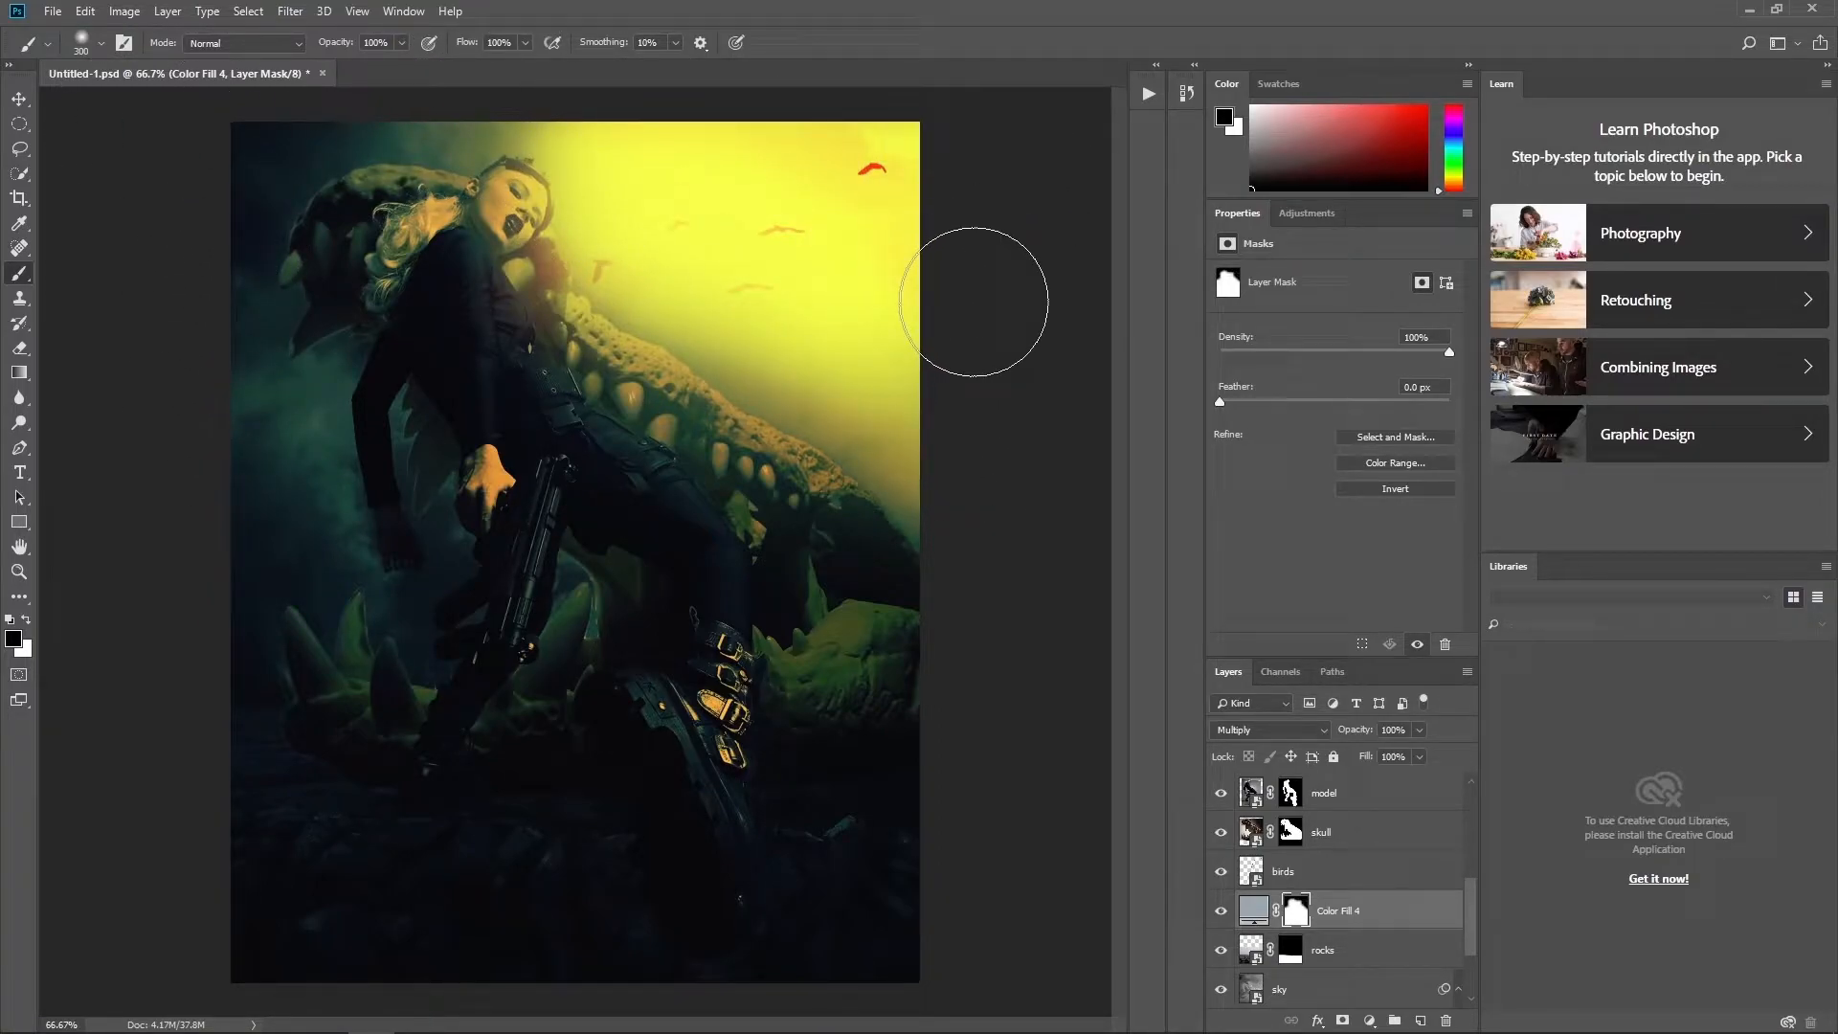
# - Add a solid color fill layer in light grey above Color Fill 4
pyautogui.click(1369, 1020)
pyautogui.click(1412, 682)
pyautogui.hotkey('alt', 'Tab')
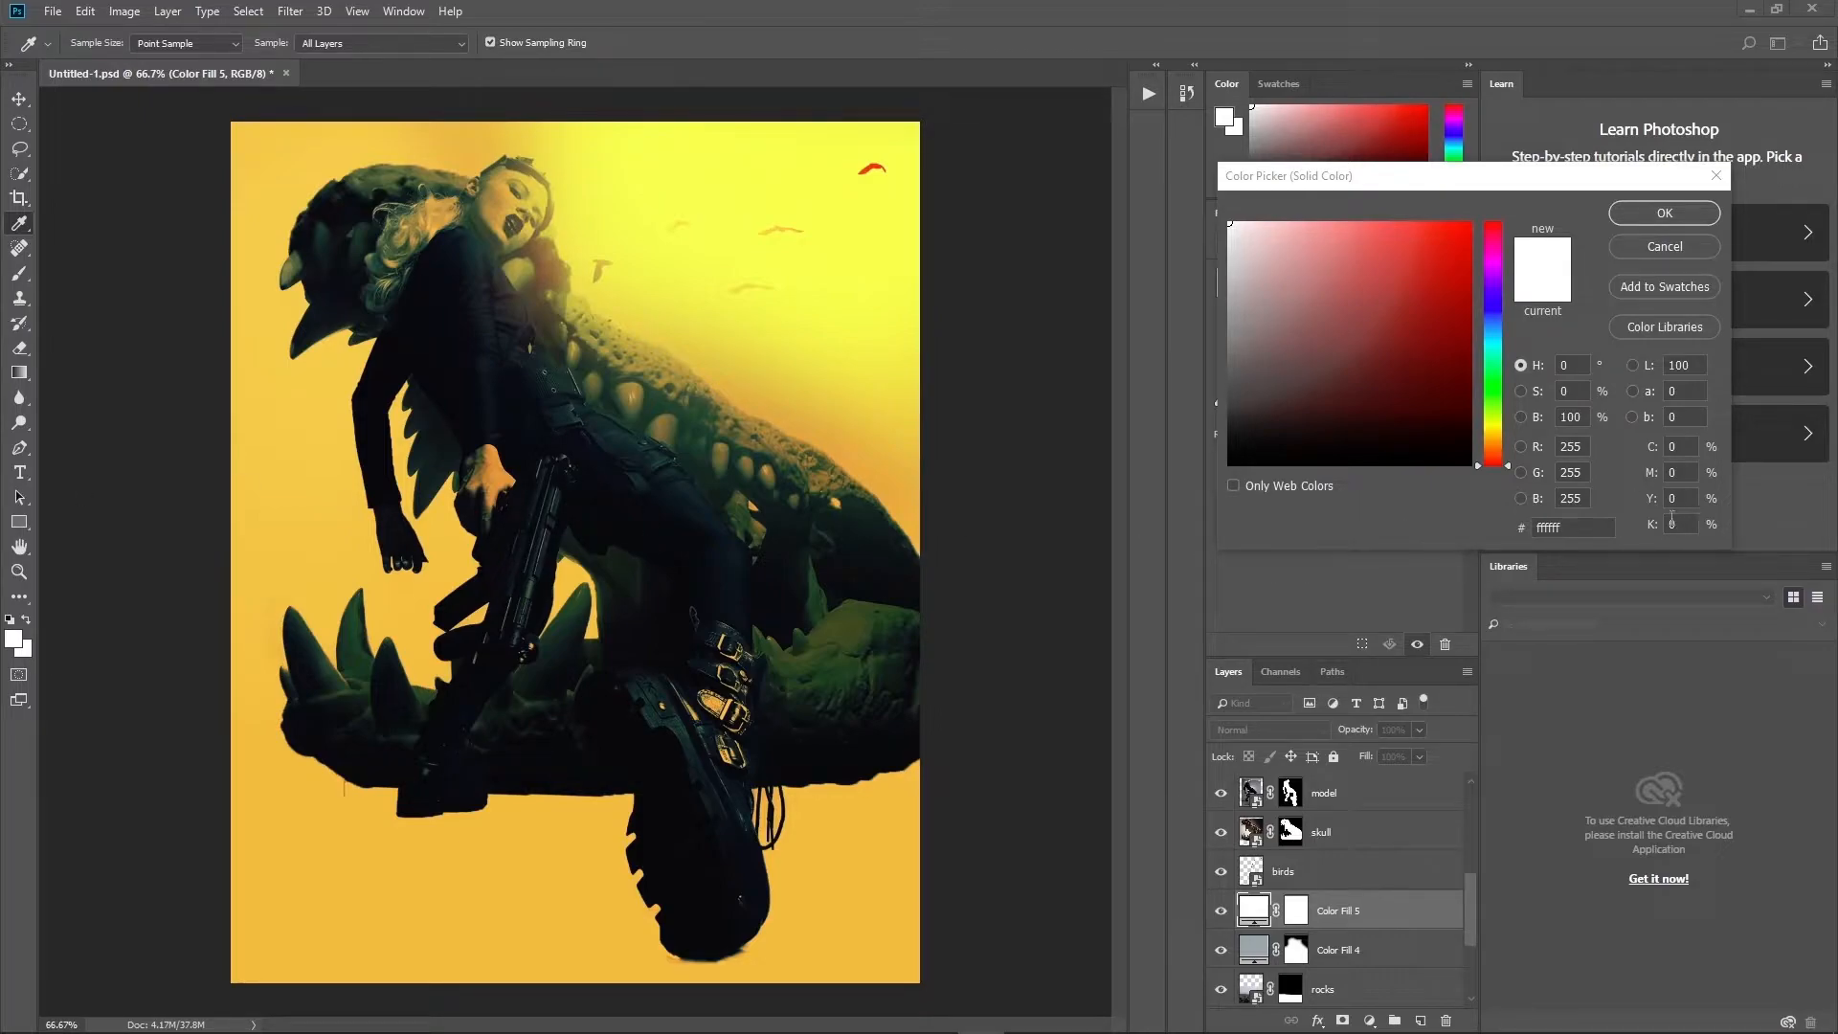
pyautogui.doubleClick(1551, 528)
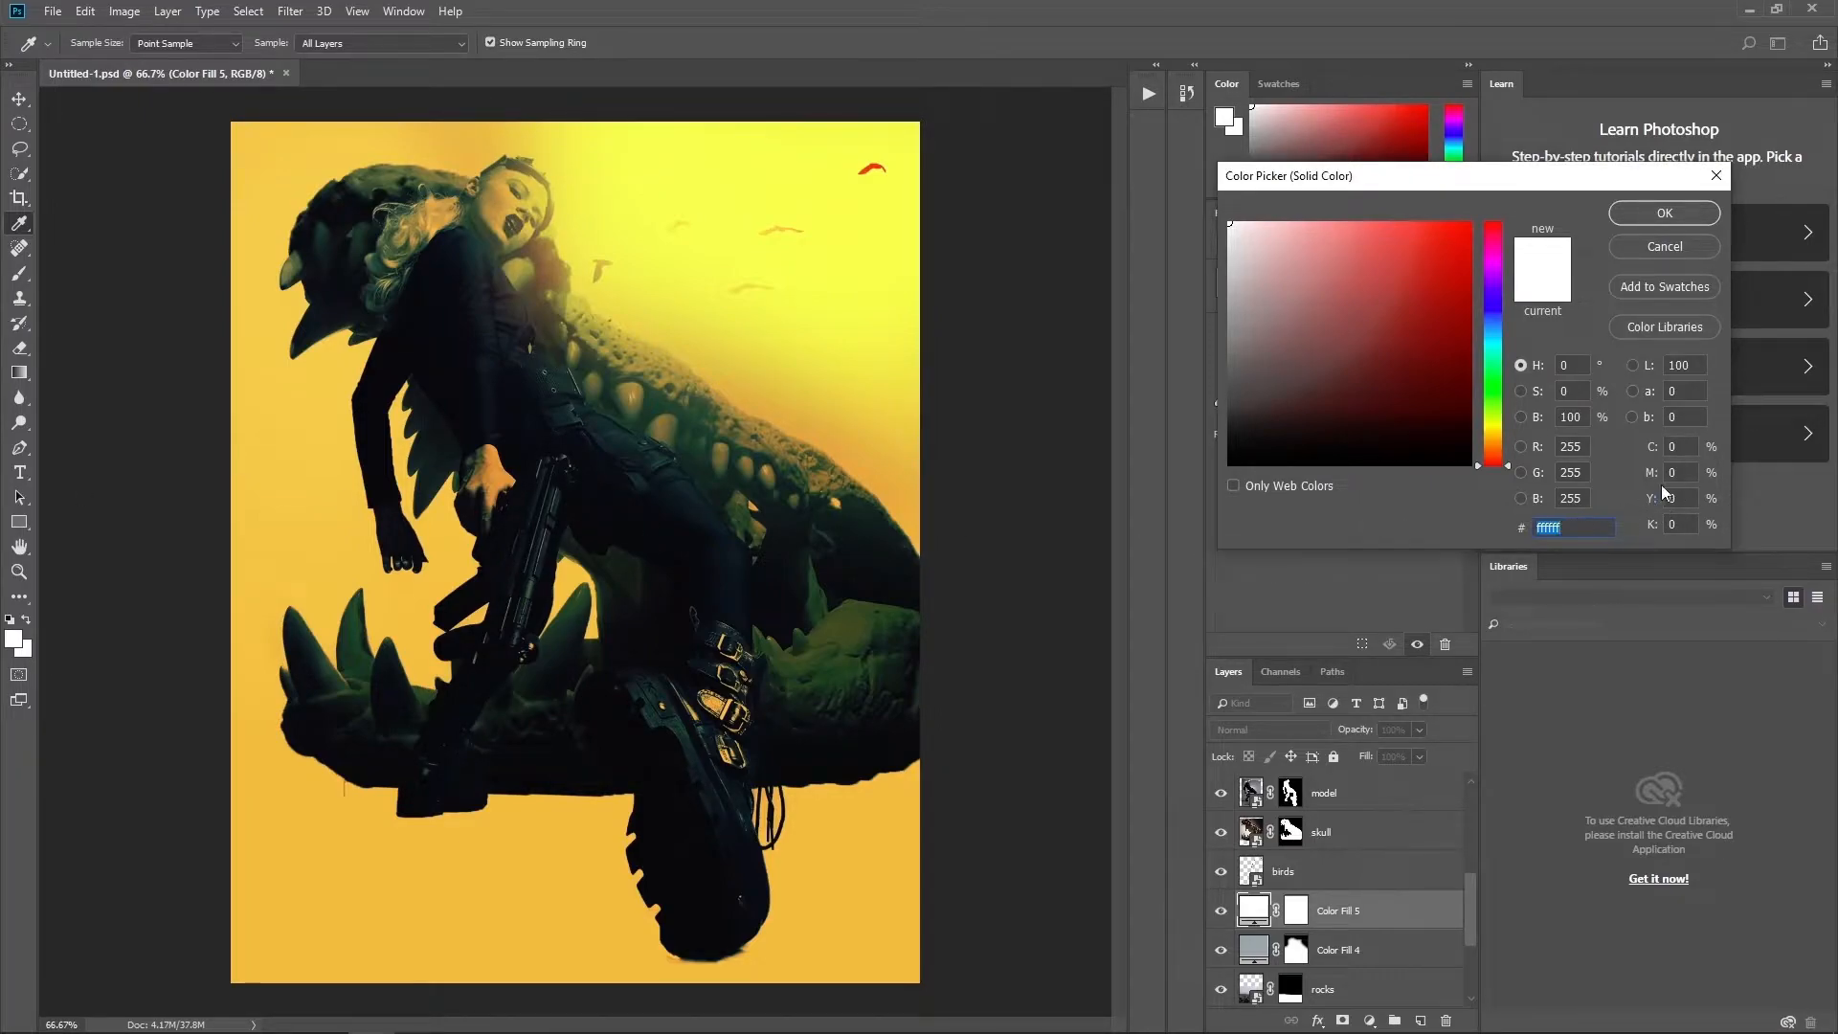
pyautogui.hotkey('ctrl', 'v')
pyautogui.click(1670, 213)
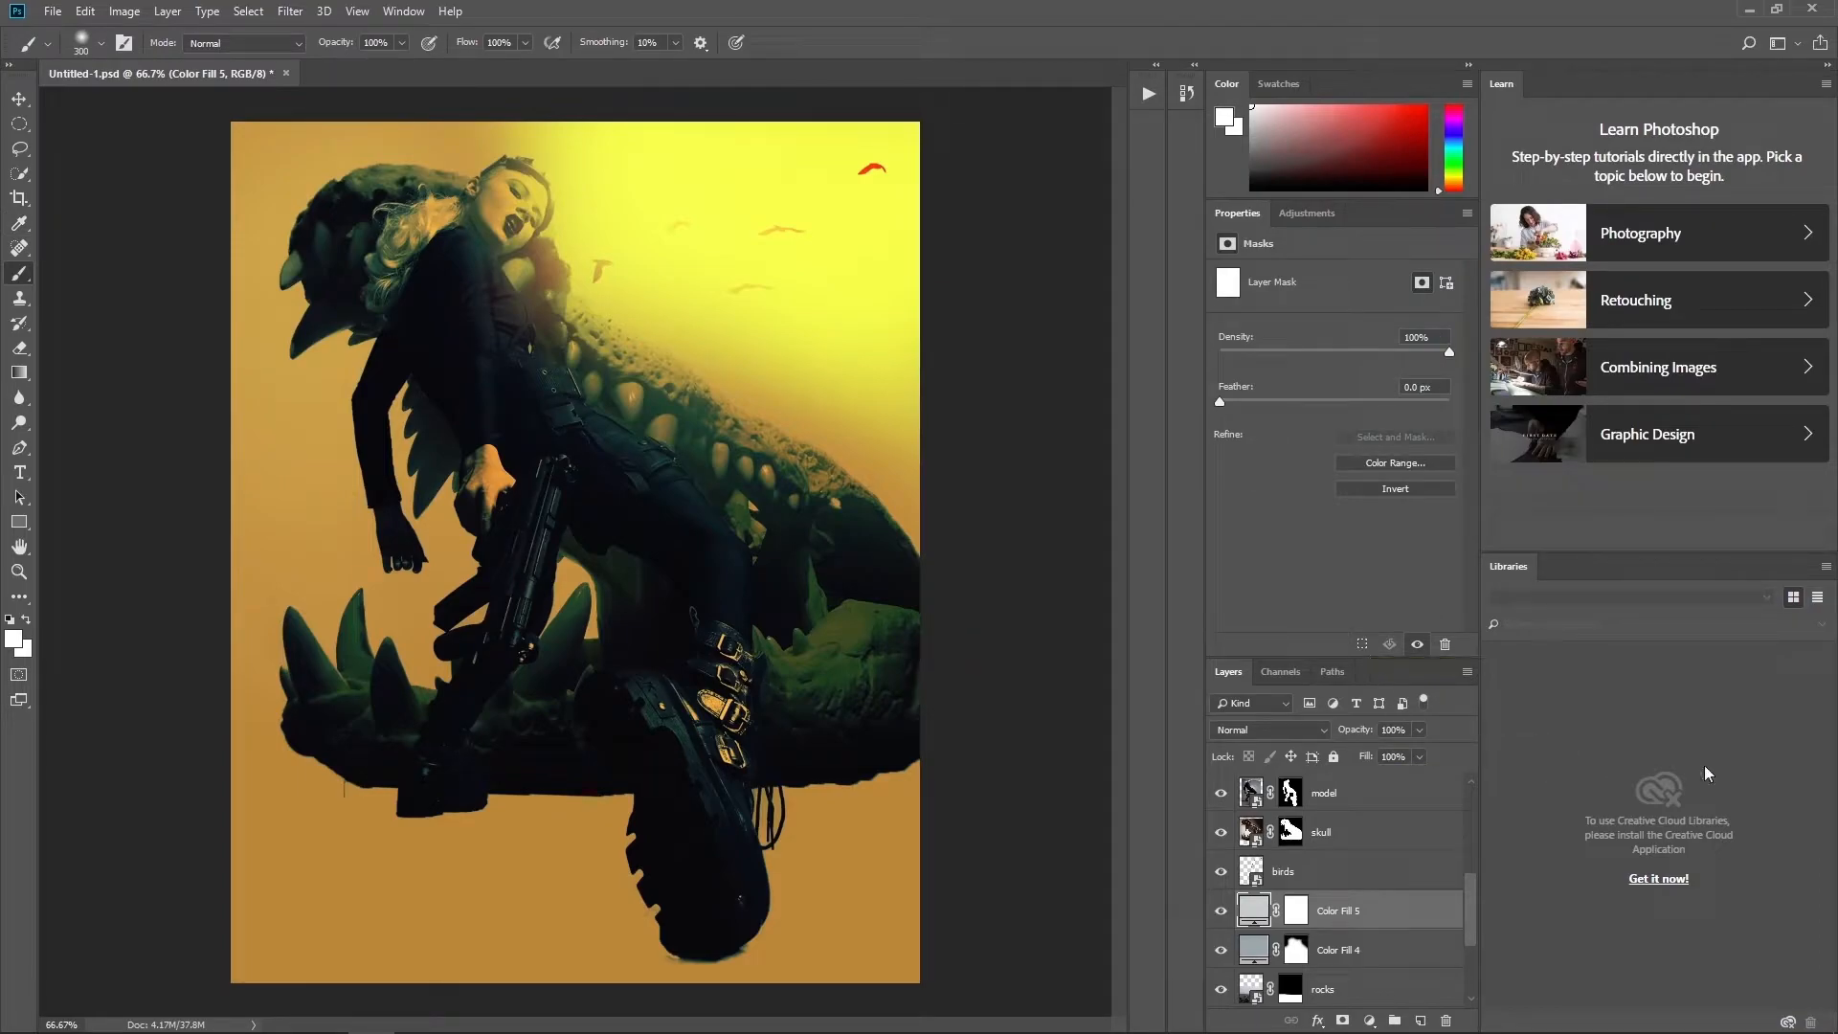
# - Invert the grey fill's mask and paint the glow back over the bright sky area with a 600 px white brush
pyautogui.click(1296, 909)
pyautogui.hotkey('ctrl', 'i')
pyautogui.press(']')
pyautogui.press(']')
pyautogui.press(']')
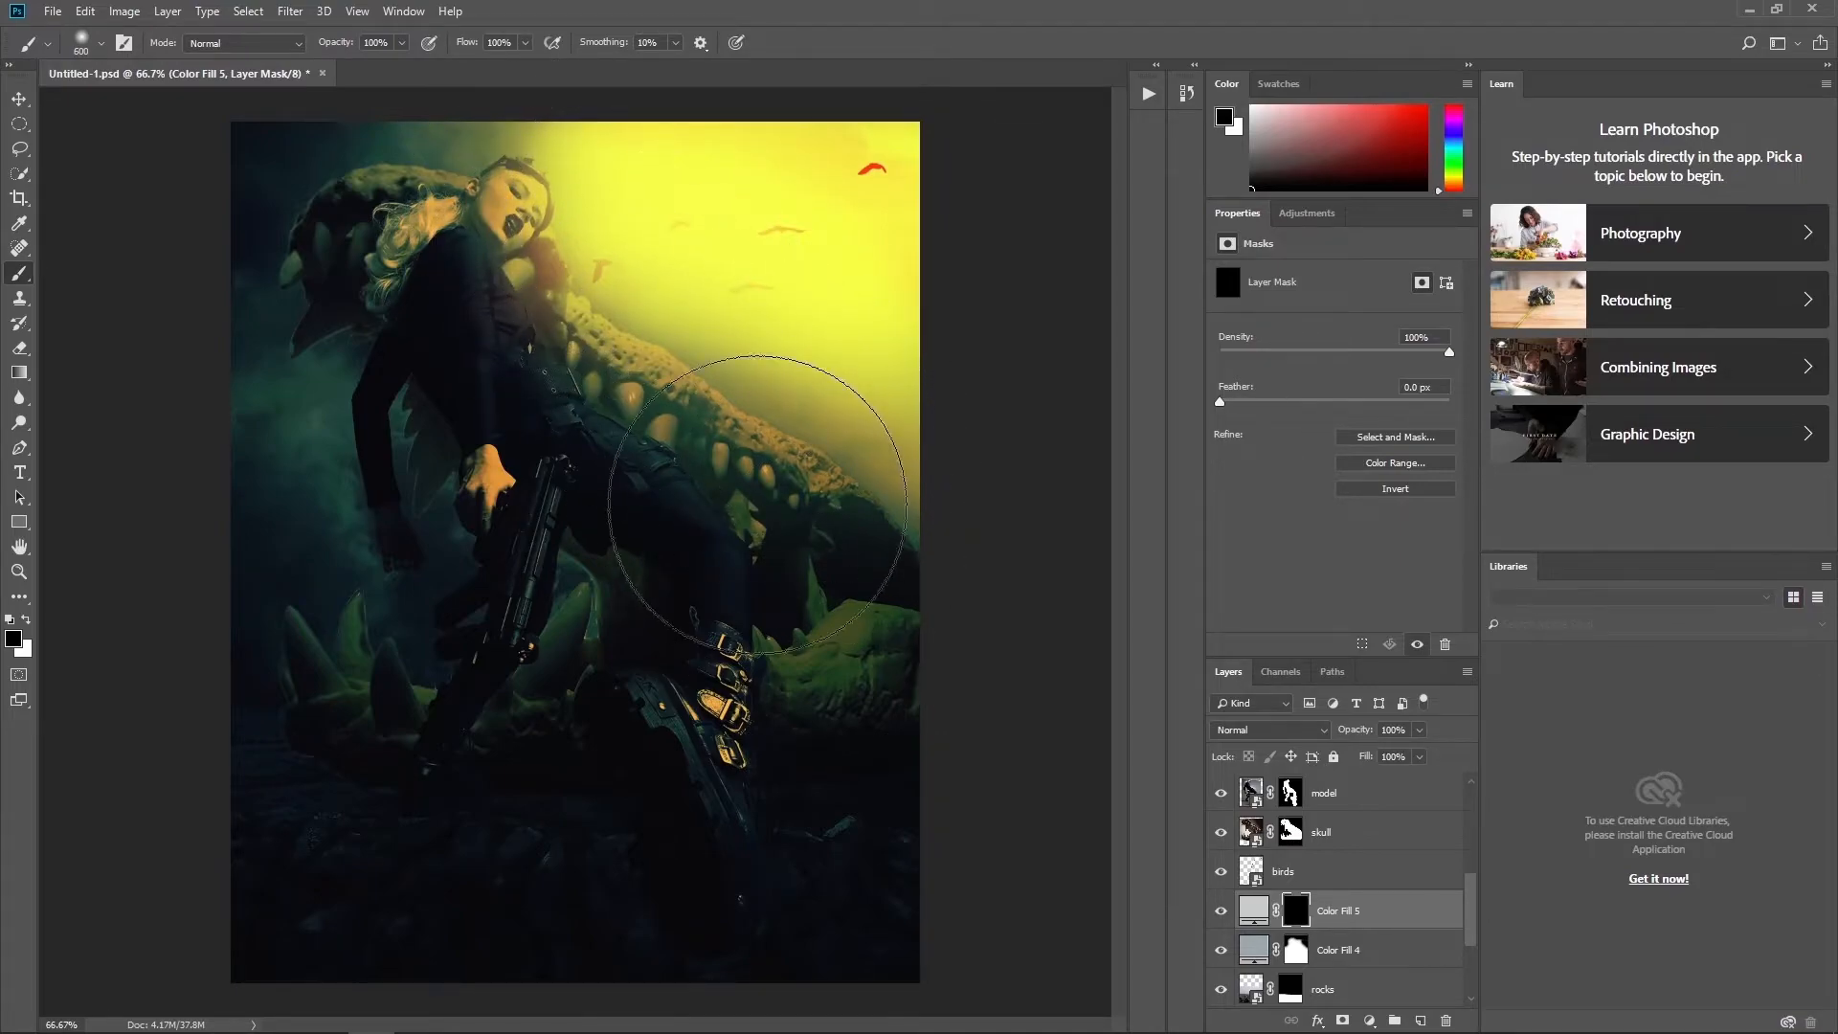
pyautogui.press('x')
pyautogui.moveTo(677, 164)
pyautogui.mouseDown()
pyautogui.moveTo(630, 219)
pyautogui.moveTo(870, 389)
pyautogui.moveTo(820, 369)
pyautogui.mouseUp()
# - Move the birds layer above the skull, add a layer mask and hide the birds overlapping the snout with a 125 px black brush
pyautogui.moveTo(1384, 871); pyautogui.dragTo(1373, 820)
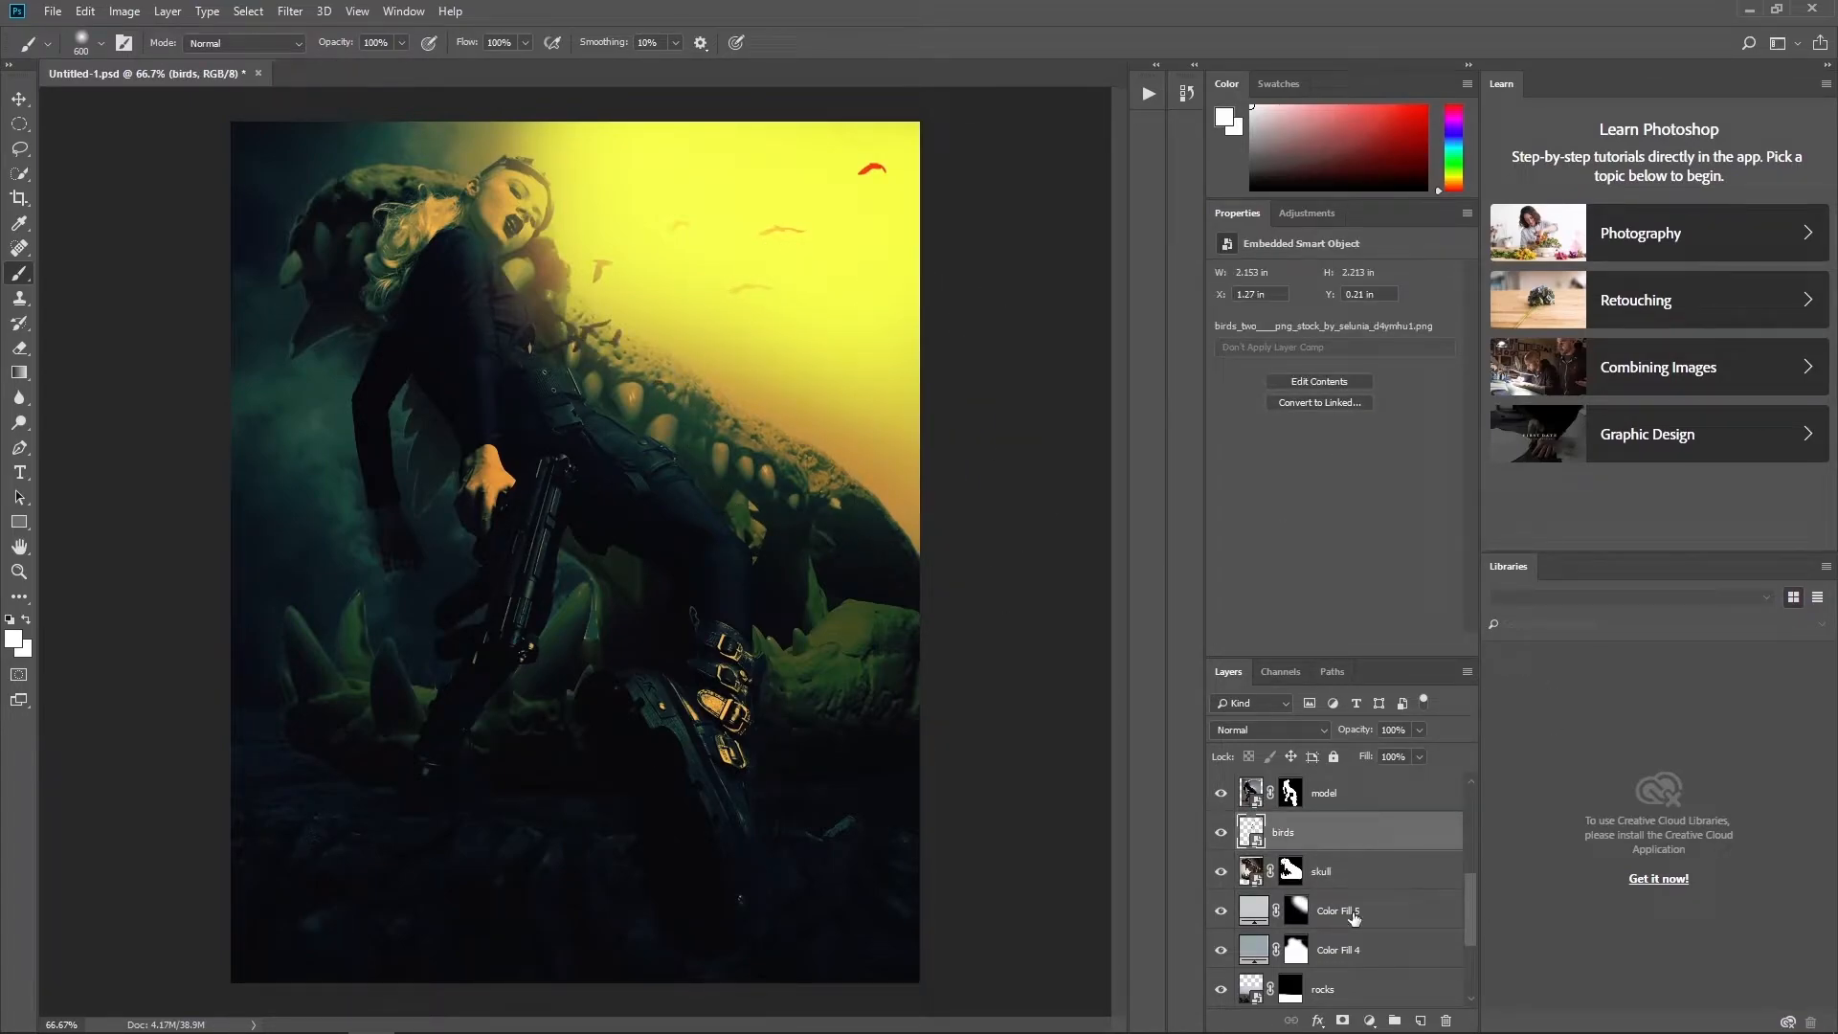
pyautogui.click(1342, 1020)
pyautogui.press('[')
pyautogui.press('[')
pyautogui.press('[')
pyautogui.press('[')
pyautogui.press('[')
pyautogui.press('[')
pyautogui.press('[')
pyautogui.press('[')
pyautogui.press('x')
pyautogui.moveTo(558, 328); pyautogui.dragTo(618, 359)
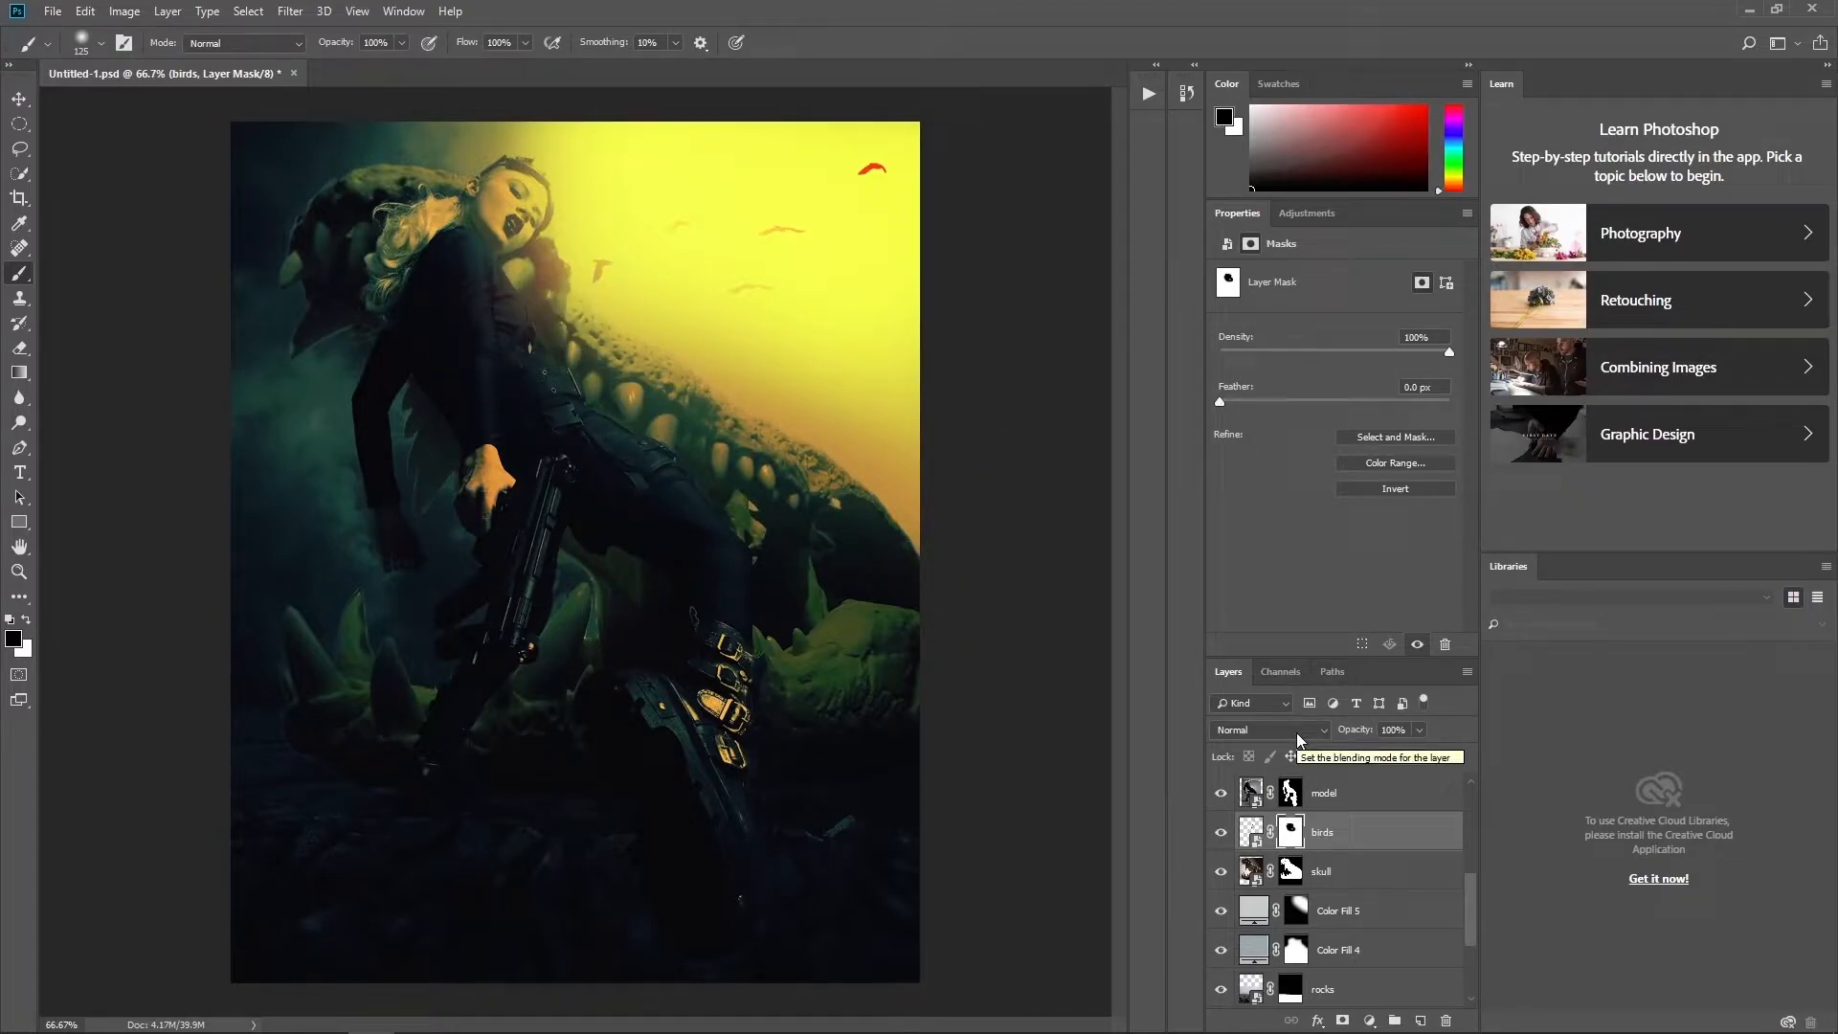
# - Apply a Gaussian Blur with a 1.8-pixel radius to the skull layer
pyautogui.click(1377, 872)
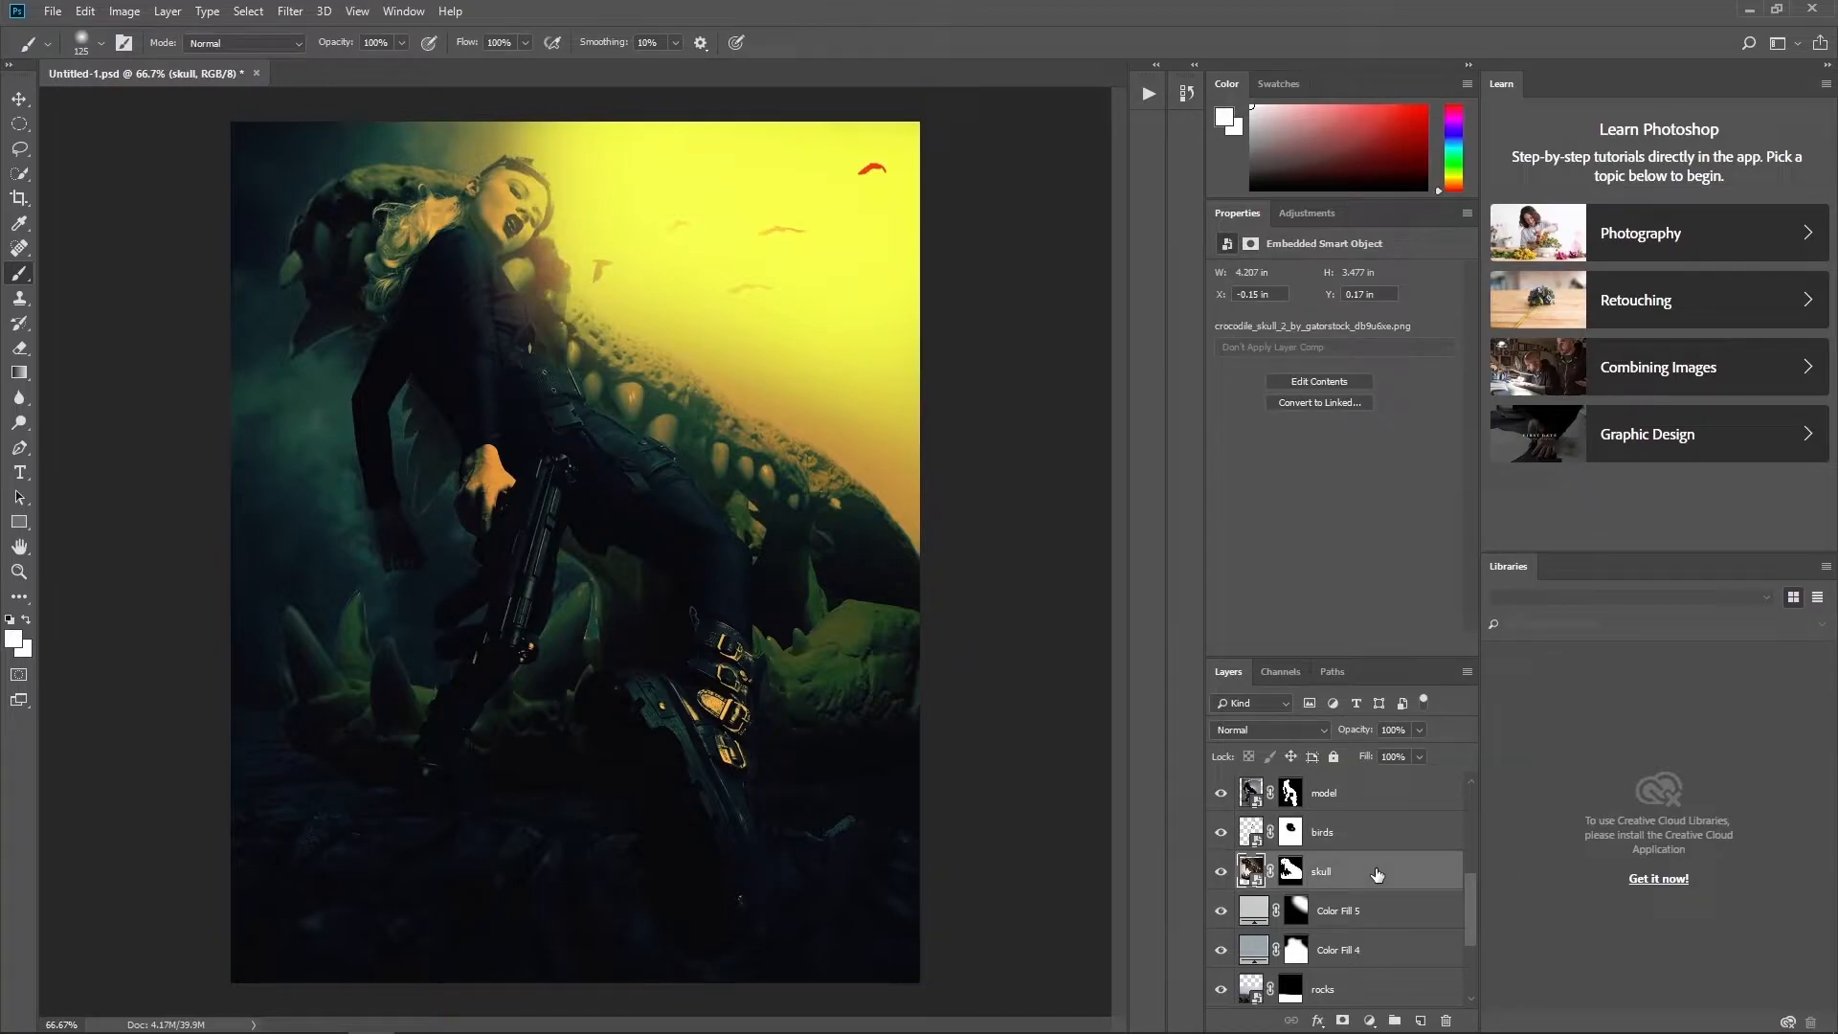
pyautogui.click(287, 12)
pyautogui.moveTo(431, 234)
pyautogui.click(574, 302)
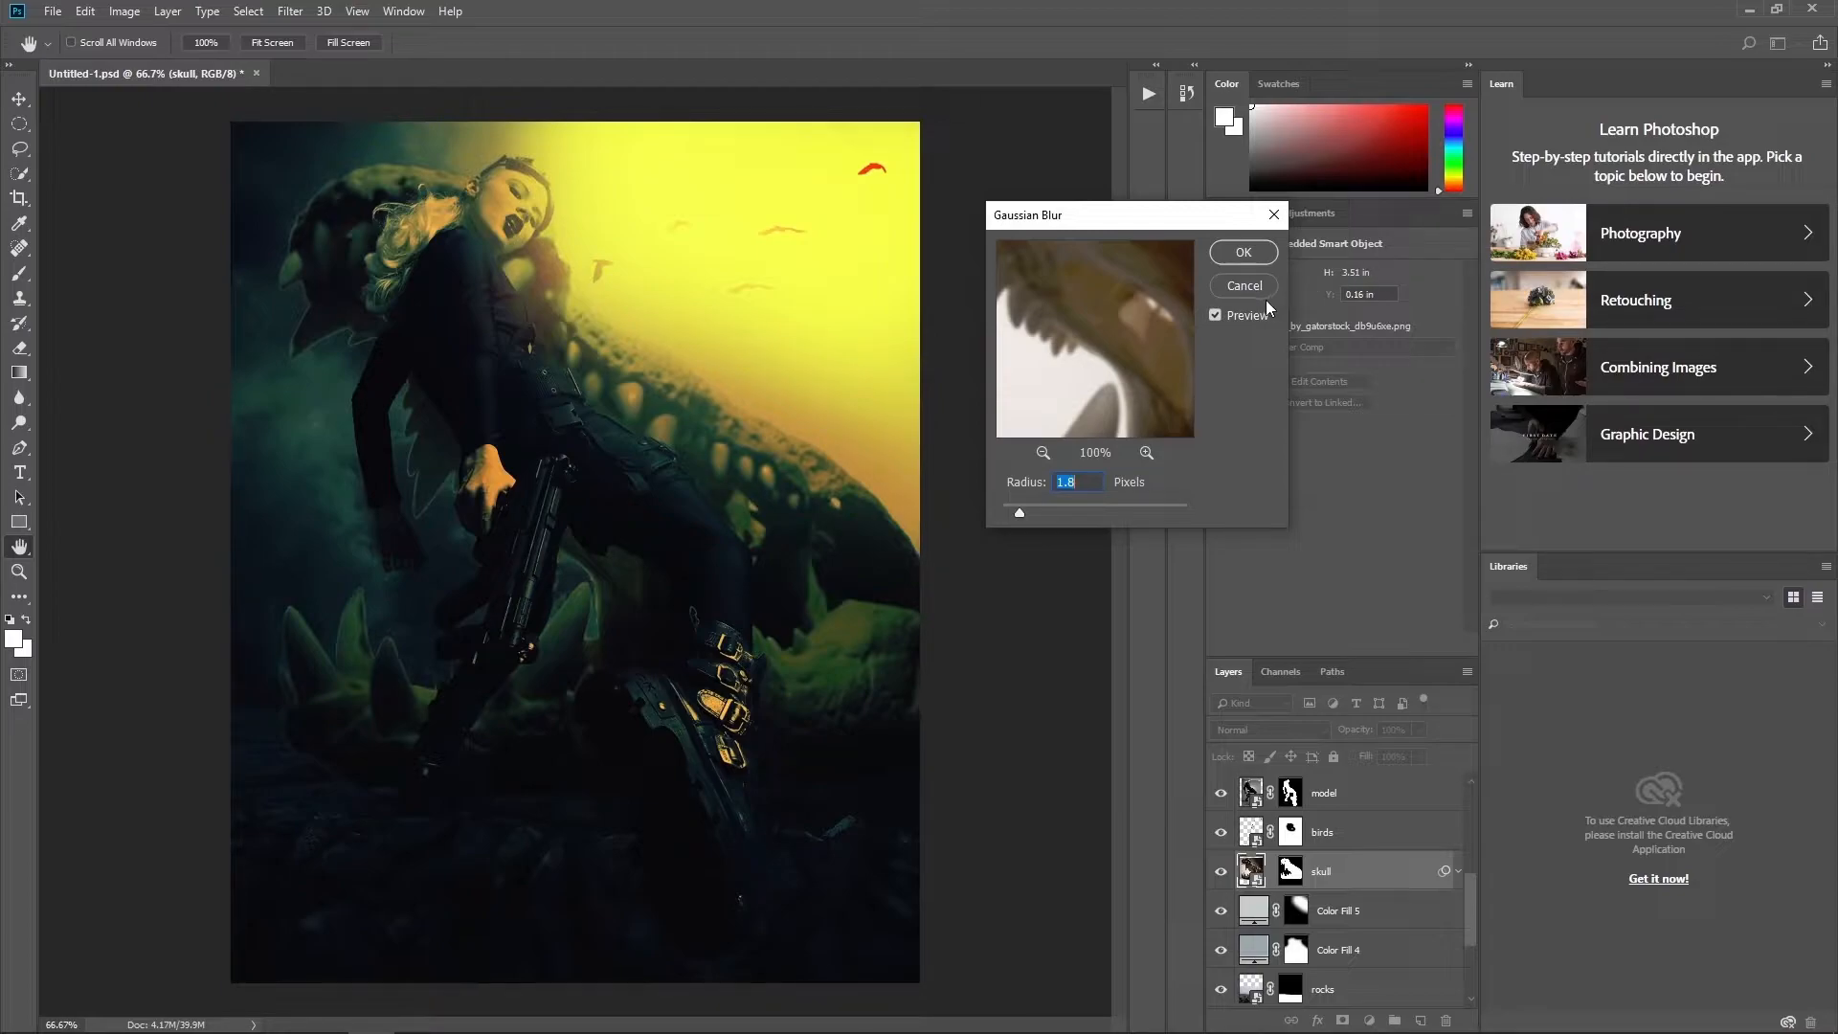
pyautogui.click(1243, 251)
pyautogui.press('b')
# - Apply a Gaussian Blur with a 2.5-pixel radius to the birds layer
pyautogui.click(1394, 840)
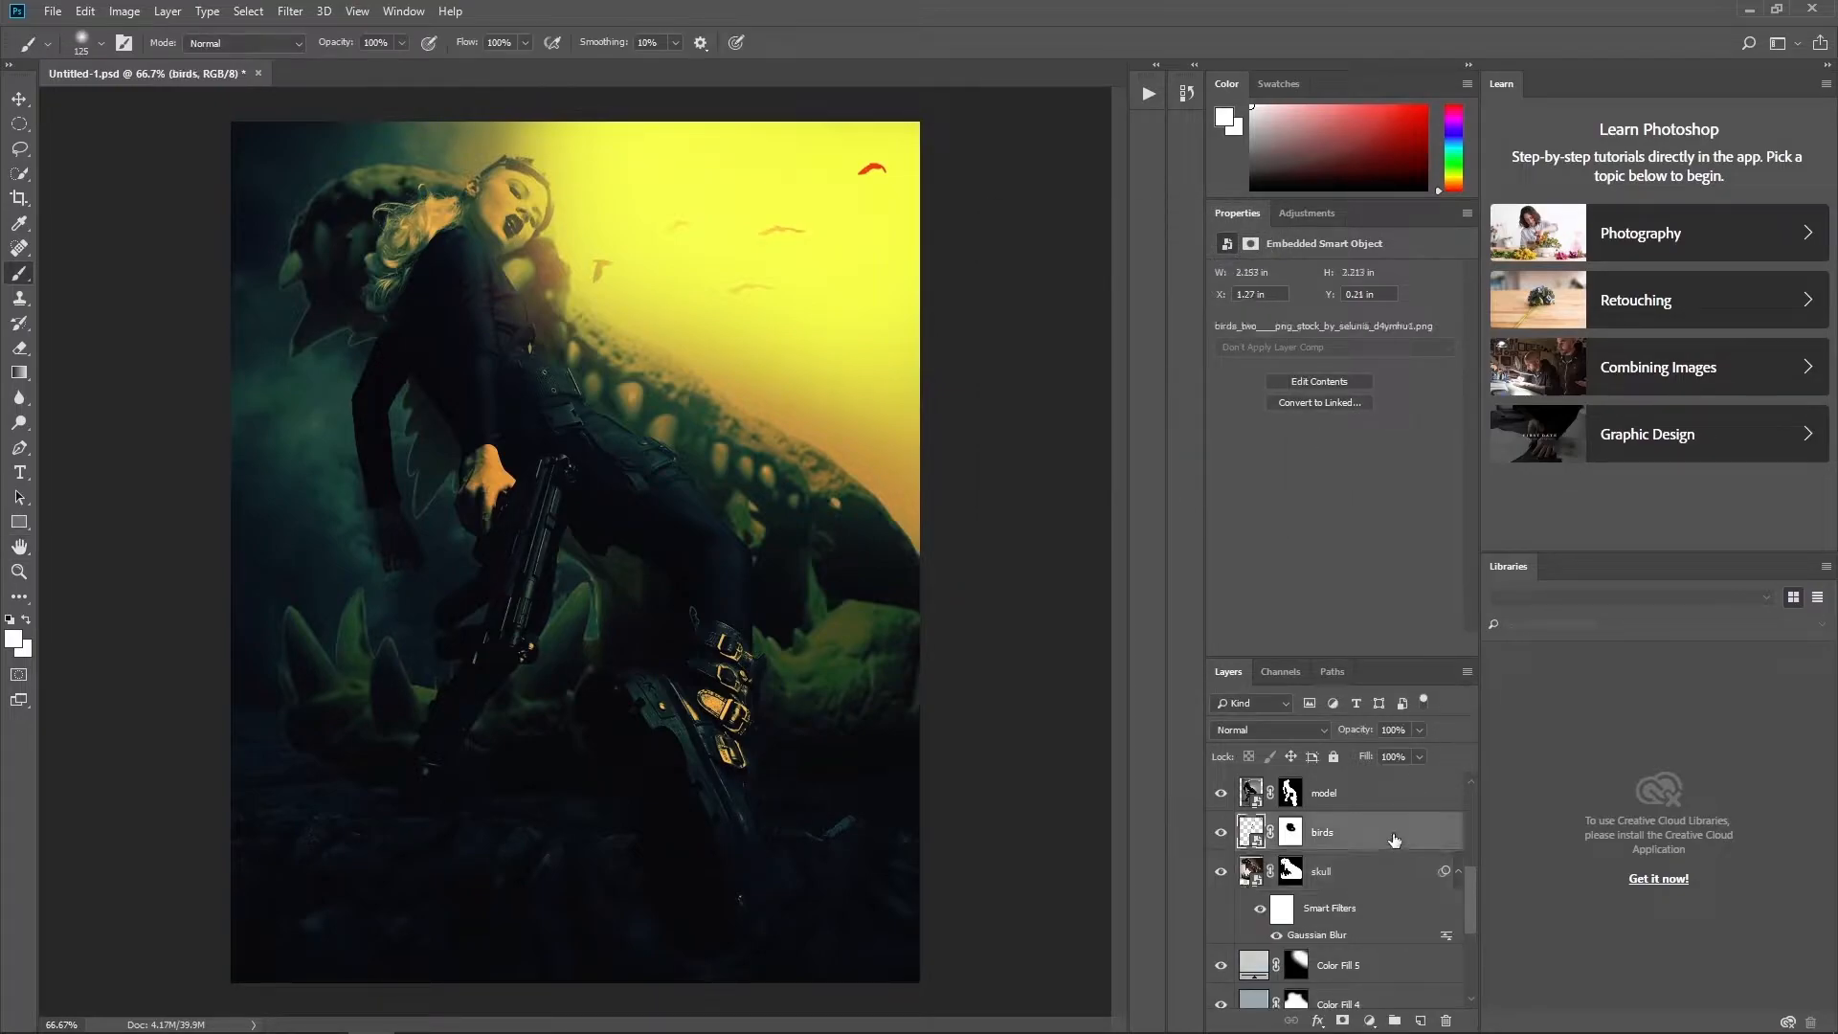
pyautogui.click(287, 11)
pyautogui.moveTo(335, 237)
pyautogui.click(574, 298)
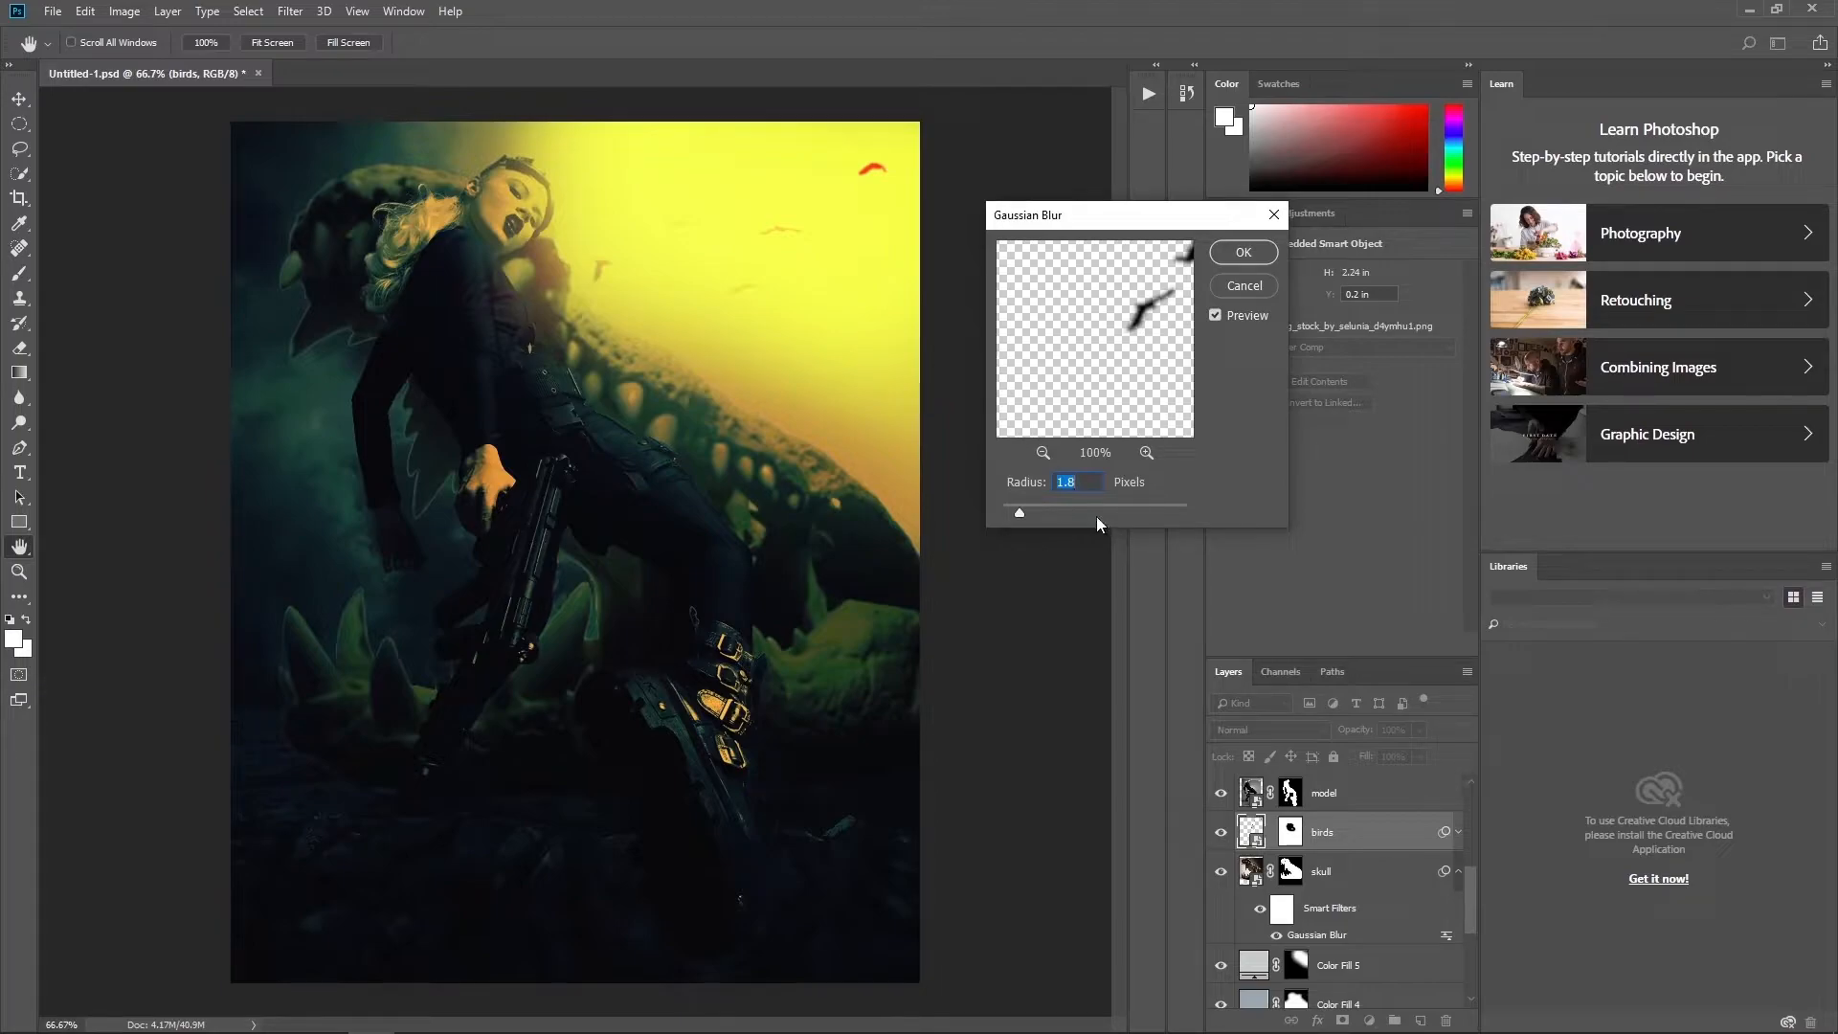
pyautogui.write('2.5')
pyautogui.click(1243, 252)
# - Compare the sky with and without the Color Fill 2 glow and select that fill's layer mask with default colours
pyautogui.scroll(2, 1377, 916)
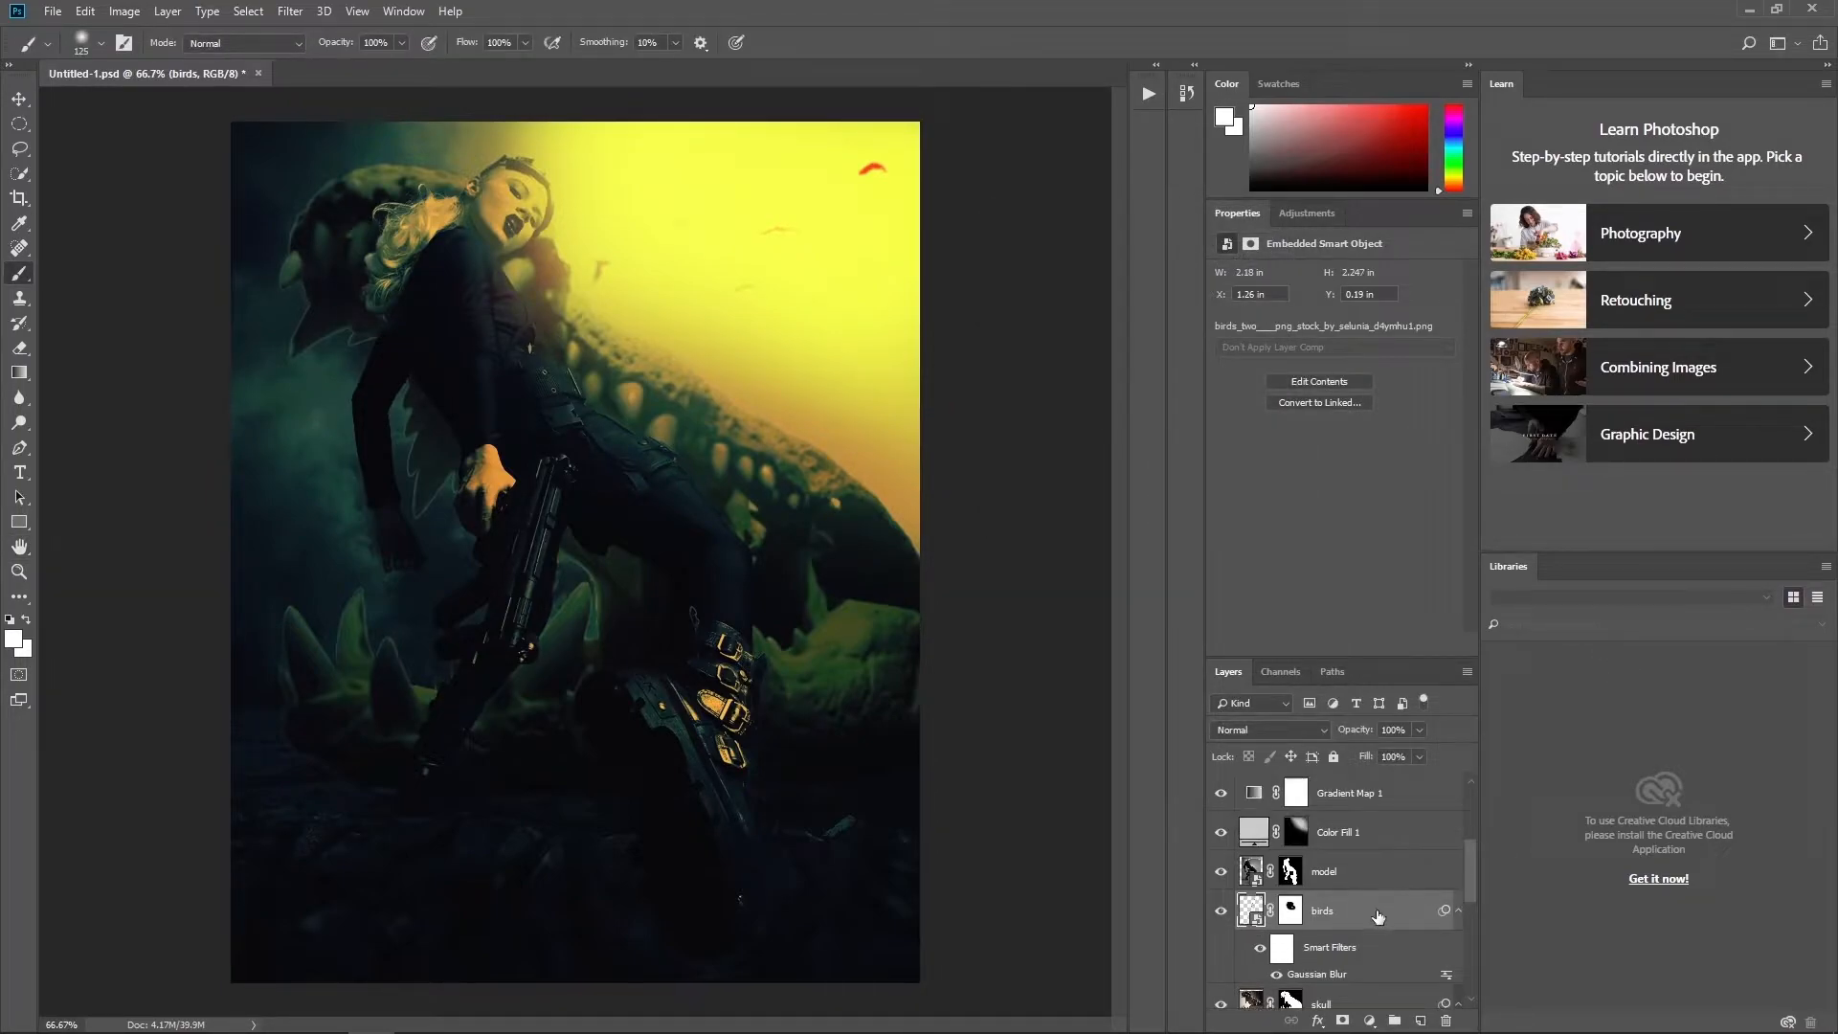
pyautogui.scroll(3, 1398, 905)
pyautogui.click(1220, 831)
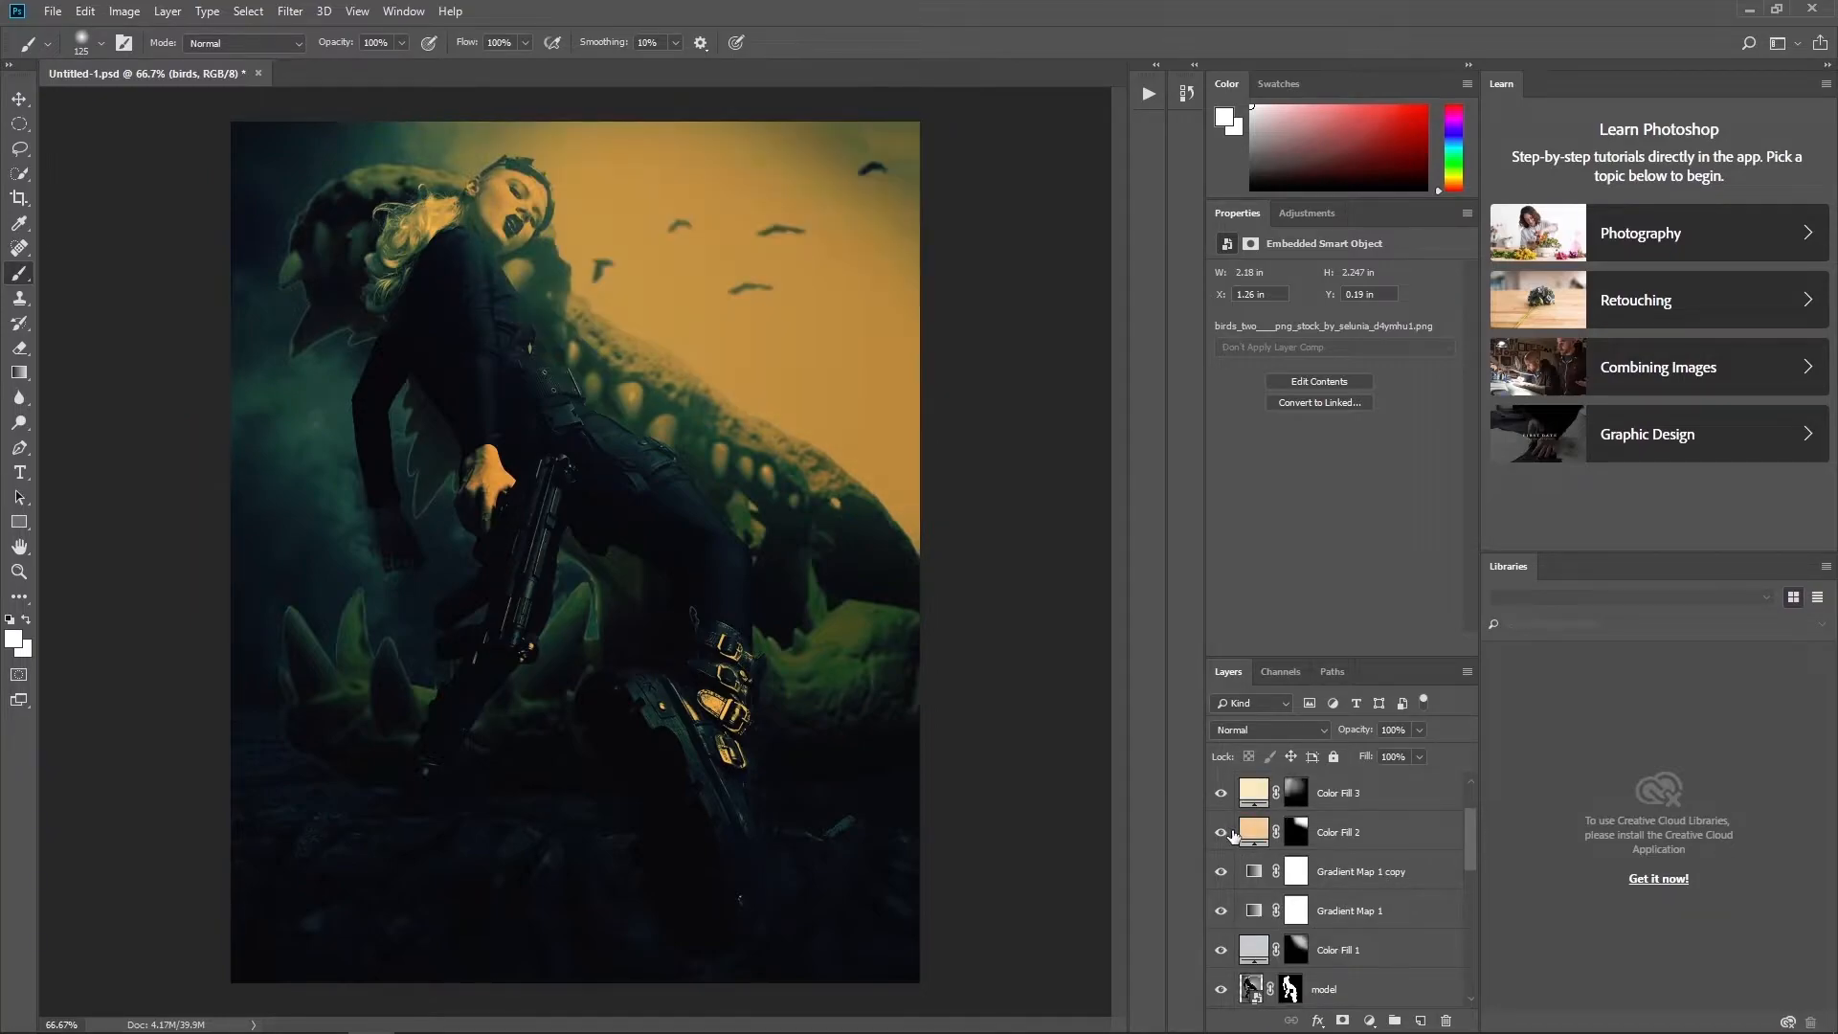
pyautogui.click(1220, 832)
pyautogui.click(1296, 832)
pyautogui.press('d')
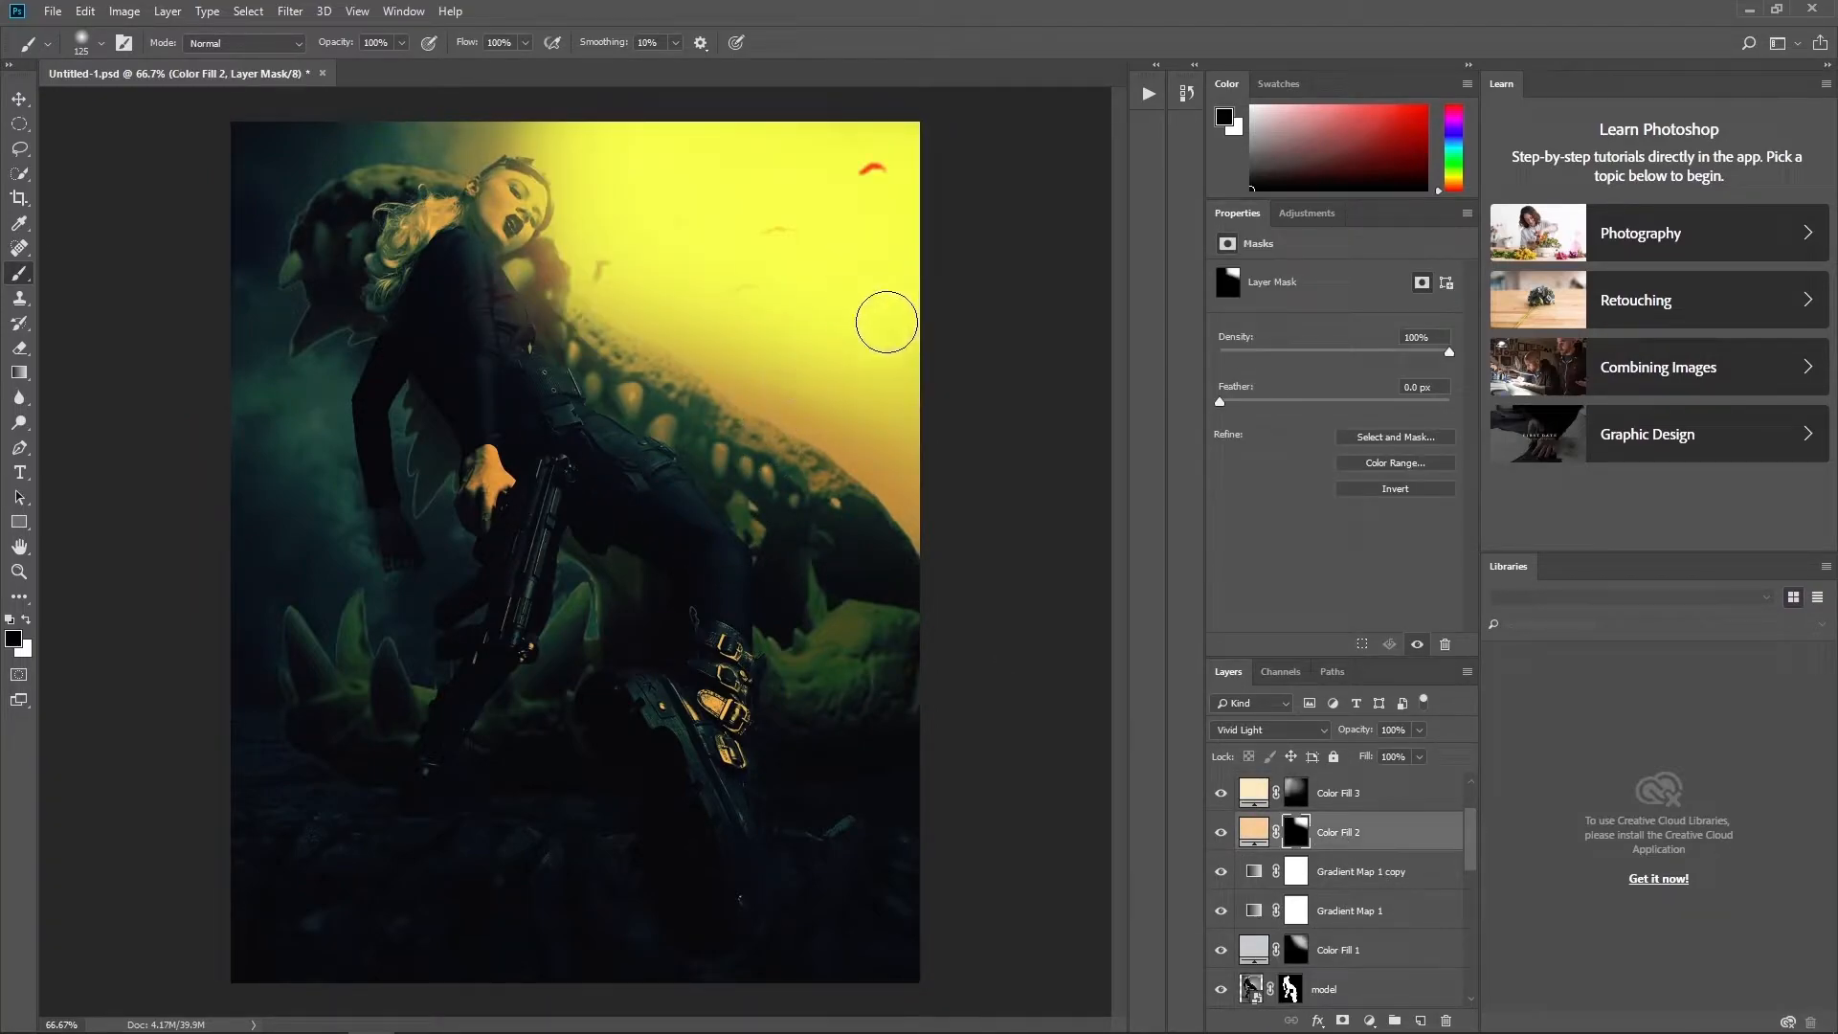
# - Try hiding the Color Fill 2 glow behind the birds with a full-opacity black brush and undo the stroke
pyautogui.moveTo(725, 282); pyautogui.dragTo(787, 251)
pyautogui.press(']')
pyautogui.press(']')
pyautogui.press(']')
pyautogui.press(']')
pyautogui.press(']')
pyautogui.press(']')
pyautogui.press(']')
pyautogui.press(']')
pyautogui.press(']')
pyautogui.press(']')
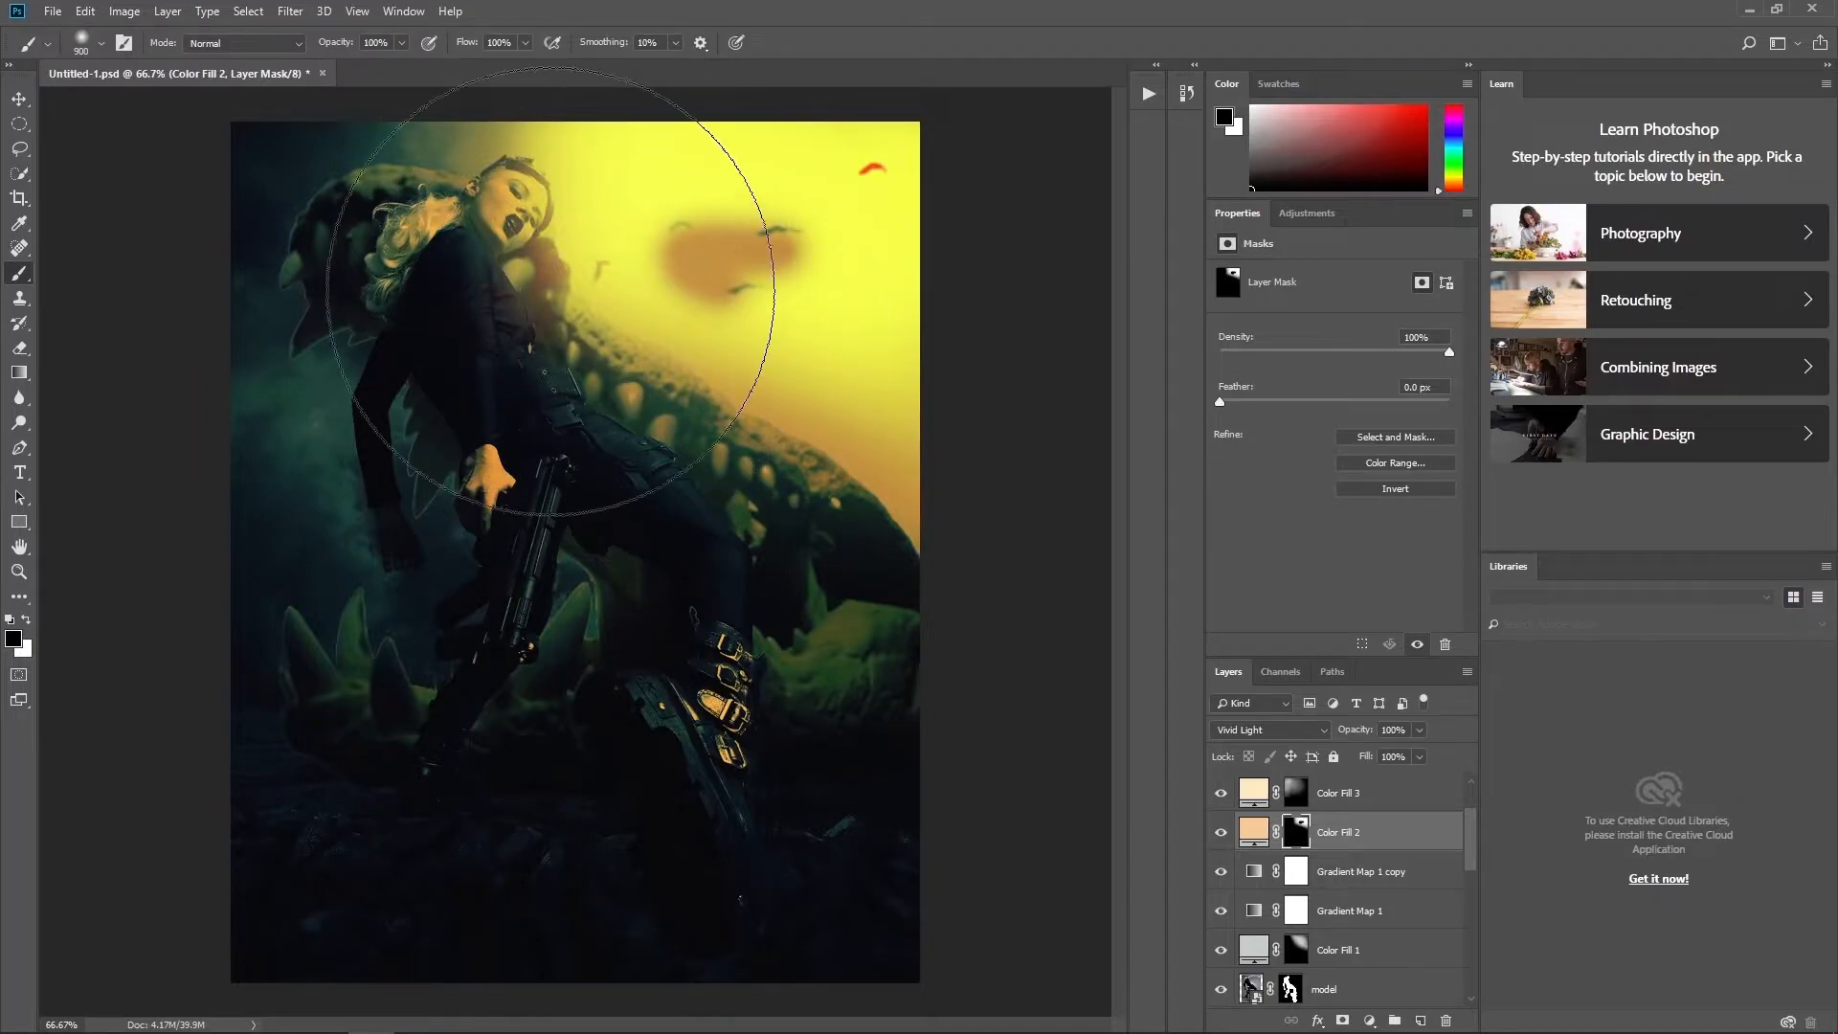
pyautogui.click(404, 44)
pyautogui.click(1658, 691)
pyautogui.hotkey('ctrl', 'z')
# - Reduce the brush opacity to 28% and paint black over the sky on Color Fill 2's mask, enlarging the brush to 1100 px
pyautogui.click(402, 43)
pyautogui.click(340, 66)
pyautogui.moveTo(528, 345)
pyautogui.mouseDown()
pyautogui.moveTo(629, 341)
pyautogui.moveTo(735, 372)
pyautogui.moveTo(706, 274)
pyautogui.moveTo(729, 273)
pyautogui.mouseUp()
pyautogui.press('[')
pyautogui.press('[')
pyautogui.press('[')
pyautogui.press('[')
pyautogui.press('[')
pyautogui.press('[')
pyautogui.press(']')
pyautogui.press(']')
pyautogui.press(']')
pyautogui.press(']')
pyautogui.press(']')
pyautogui.press(']')
pyautogui.press(']')
pyautogui.press(']')
pyautogui.press(']')
pyautogui.moveTo(866, 177)
pyautogui.mouseDown()
pyautogui.moveTo(934, 229)
pyautogui.moveTo(876, 134)
pyautogui.mouseUp()
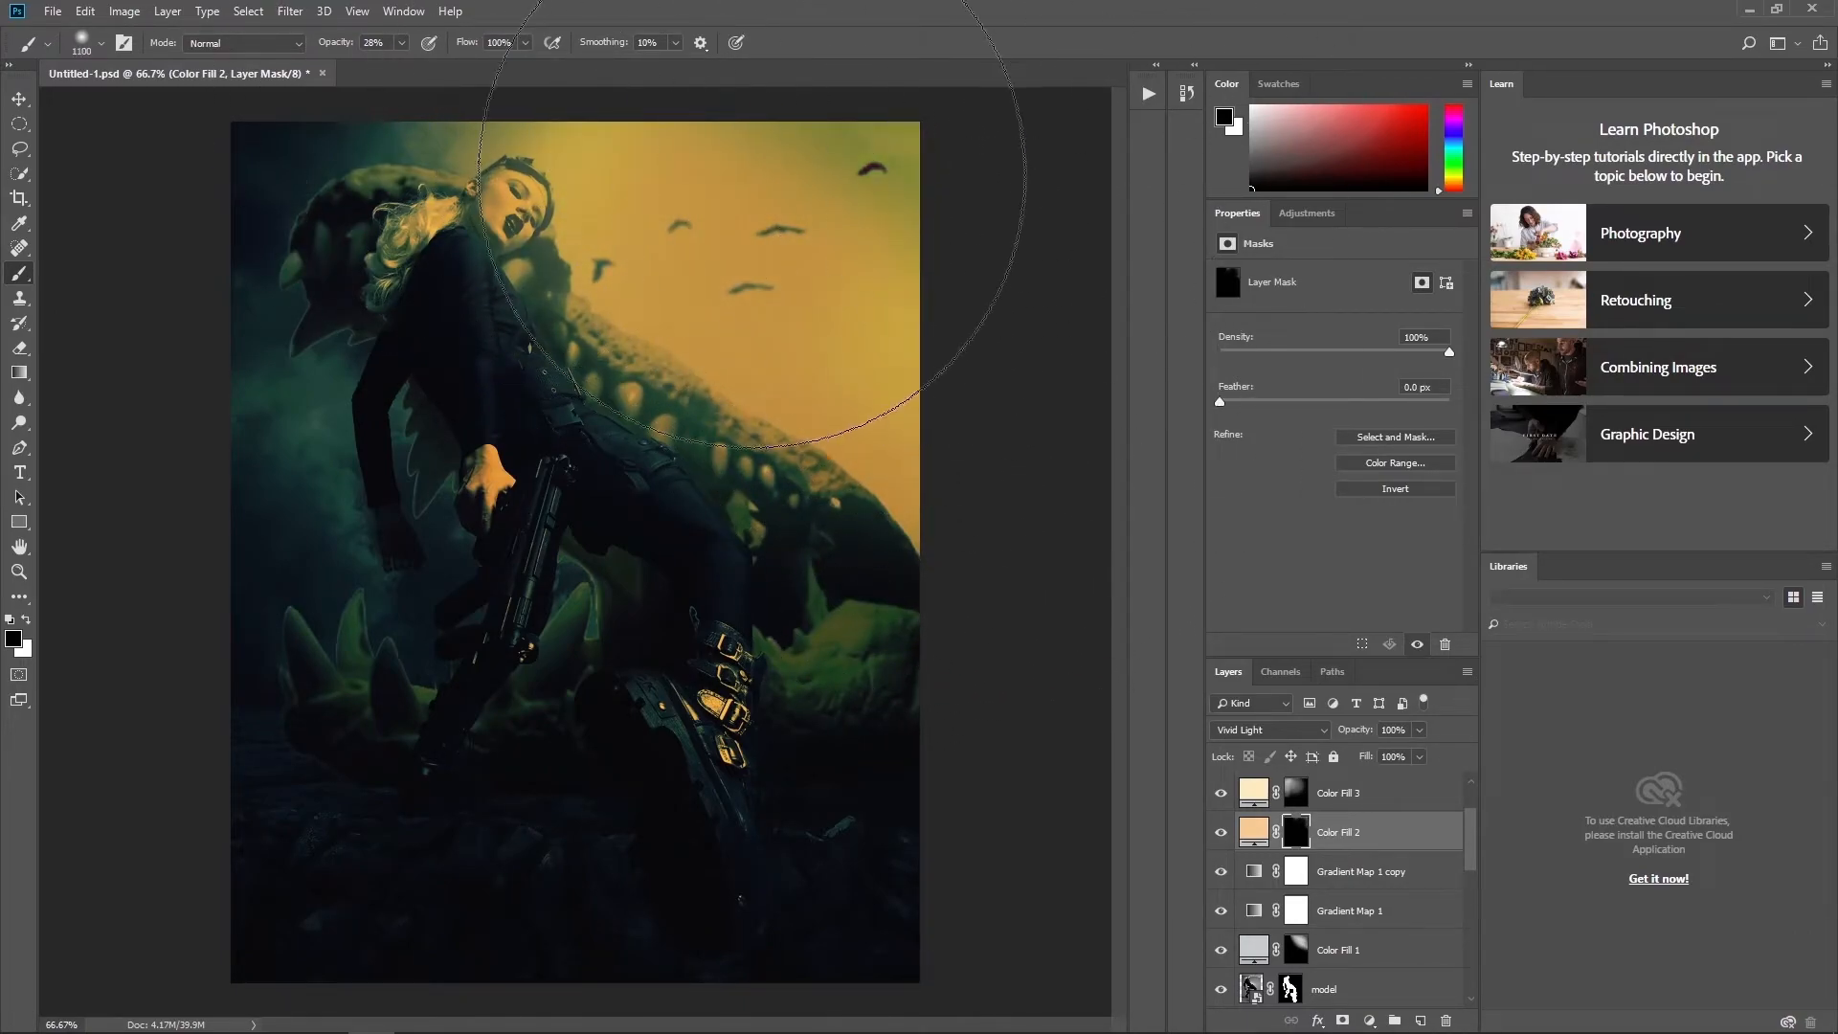
# - Paint the glow back into the sky's upper right corner with the 1100 px white brush
pyautogui.press('x')
pyautogui.click(906, 156)
pyautogui.click(897, 162)
pyautogui.click(888, 162)
# - Paint the glow back into the sky beside the model's head with a 500 px white brush
pyautogui.press('[')
pyautogui.press('[')
pyautogui.press('[')
pyautogui.press('[')
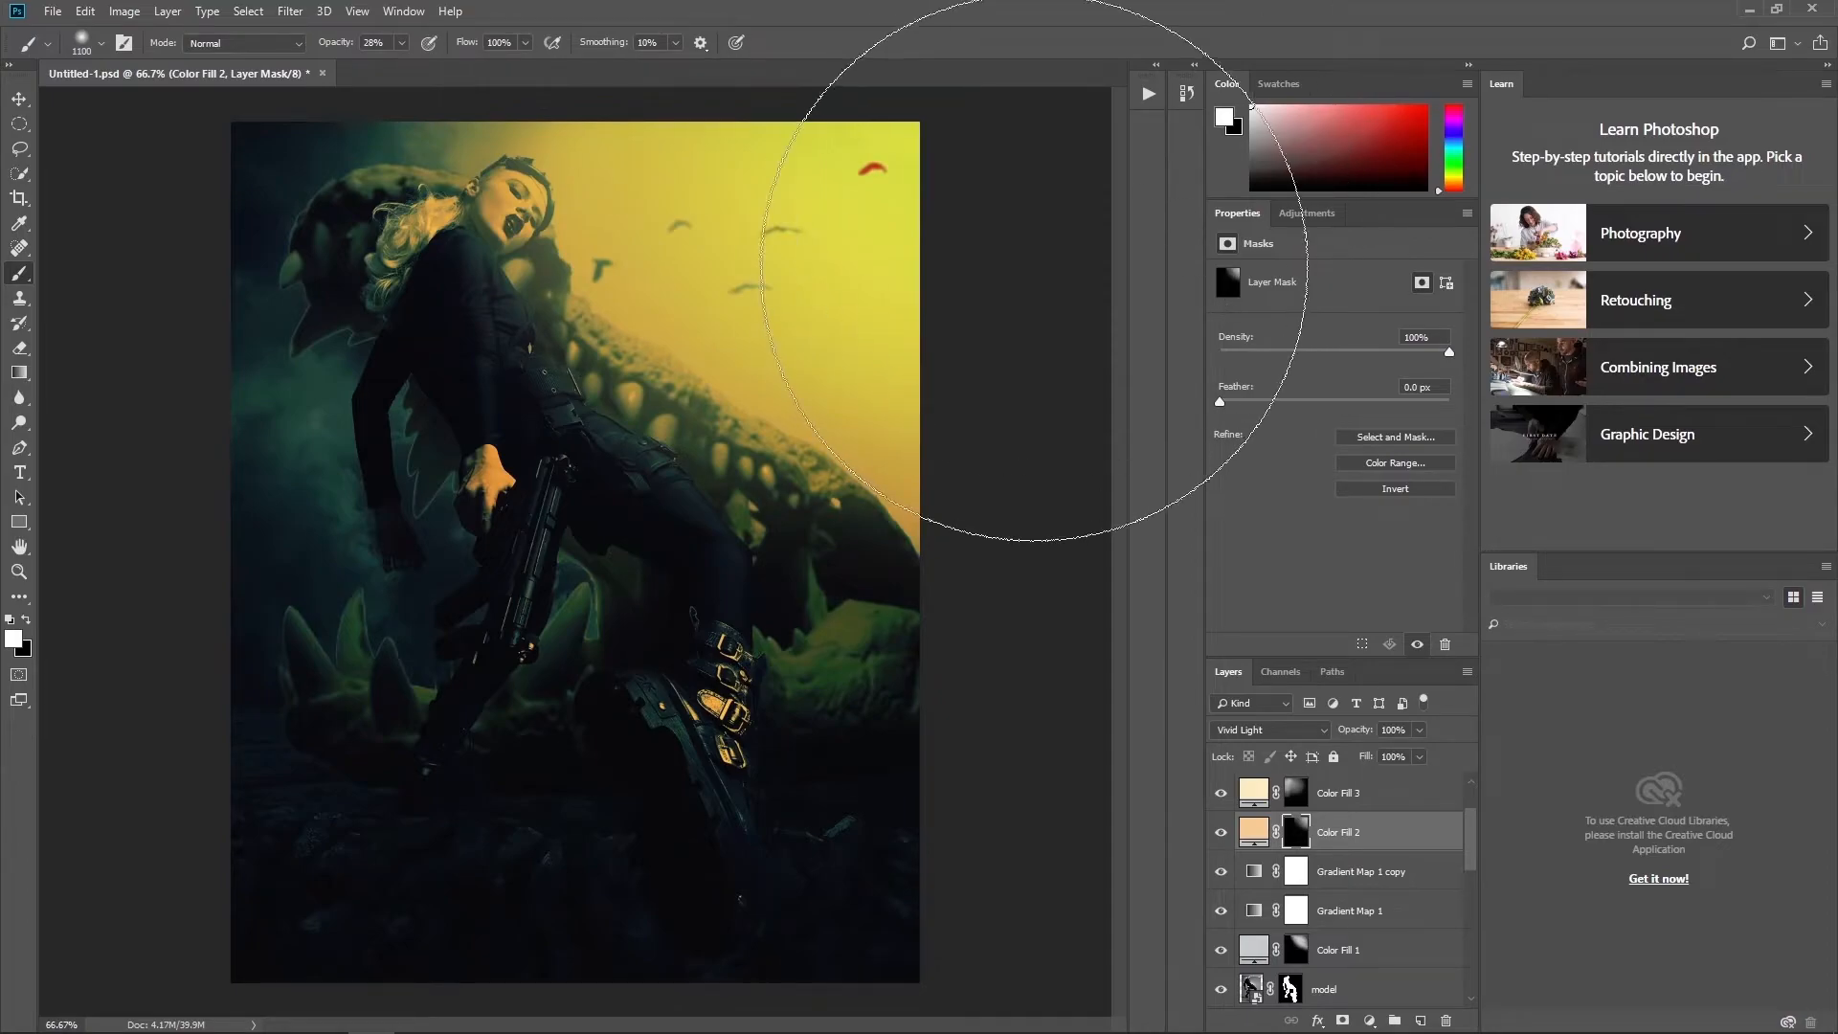
pyautogui.press('[')
pyautogui.press('[')
pyautogui.press('[')
pyautogui.press('[')
pyautogui.press('[')
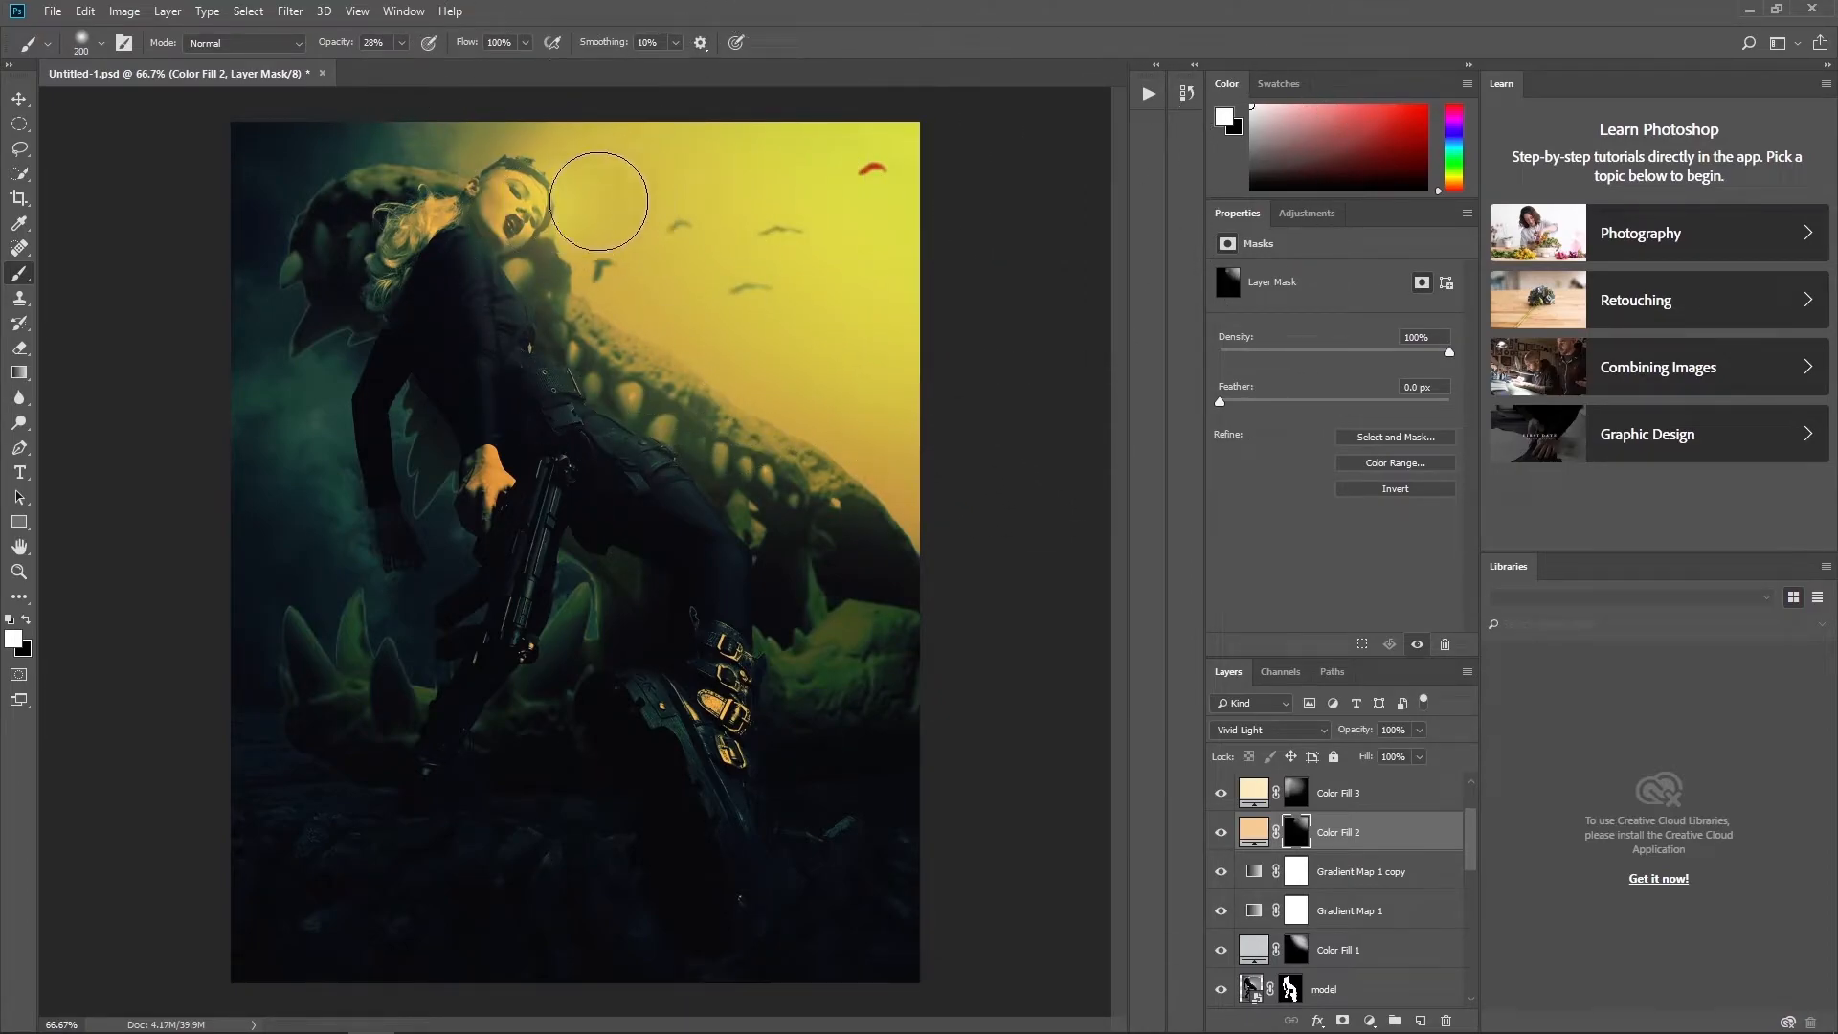
pyautogui.hotkey('ctrl', 'z')
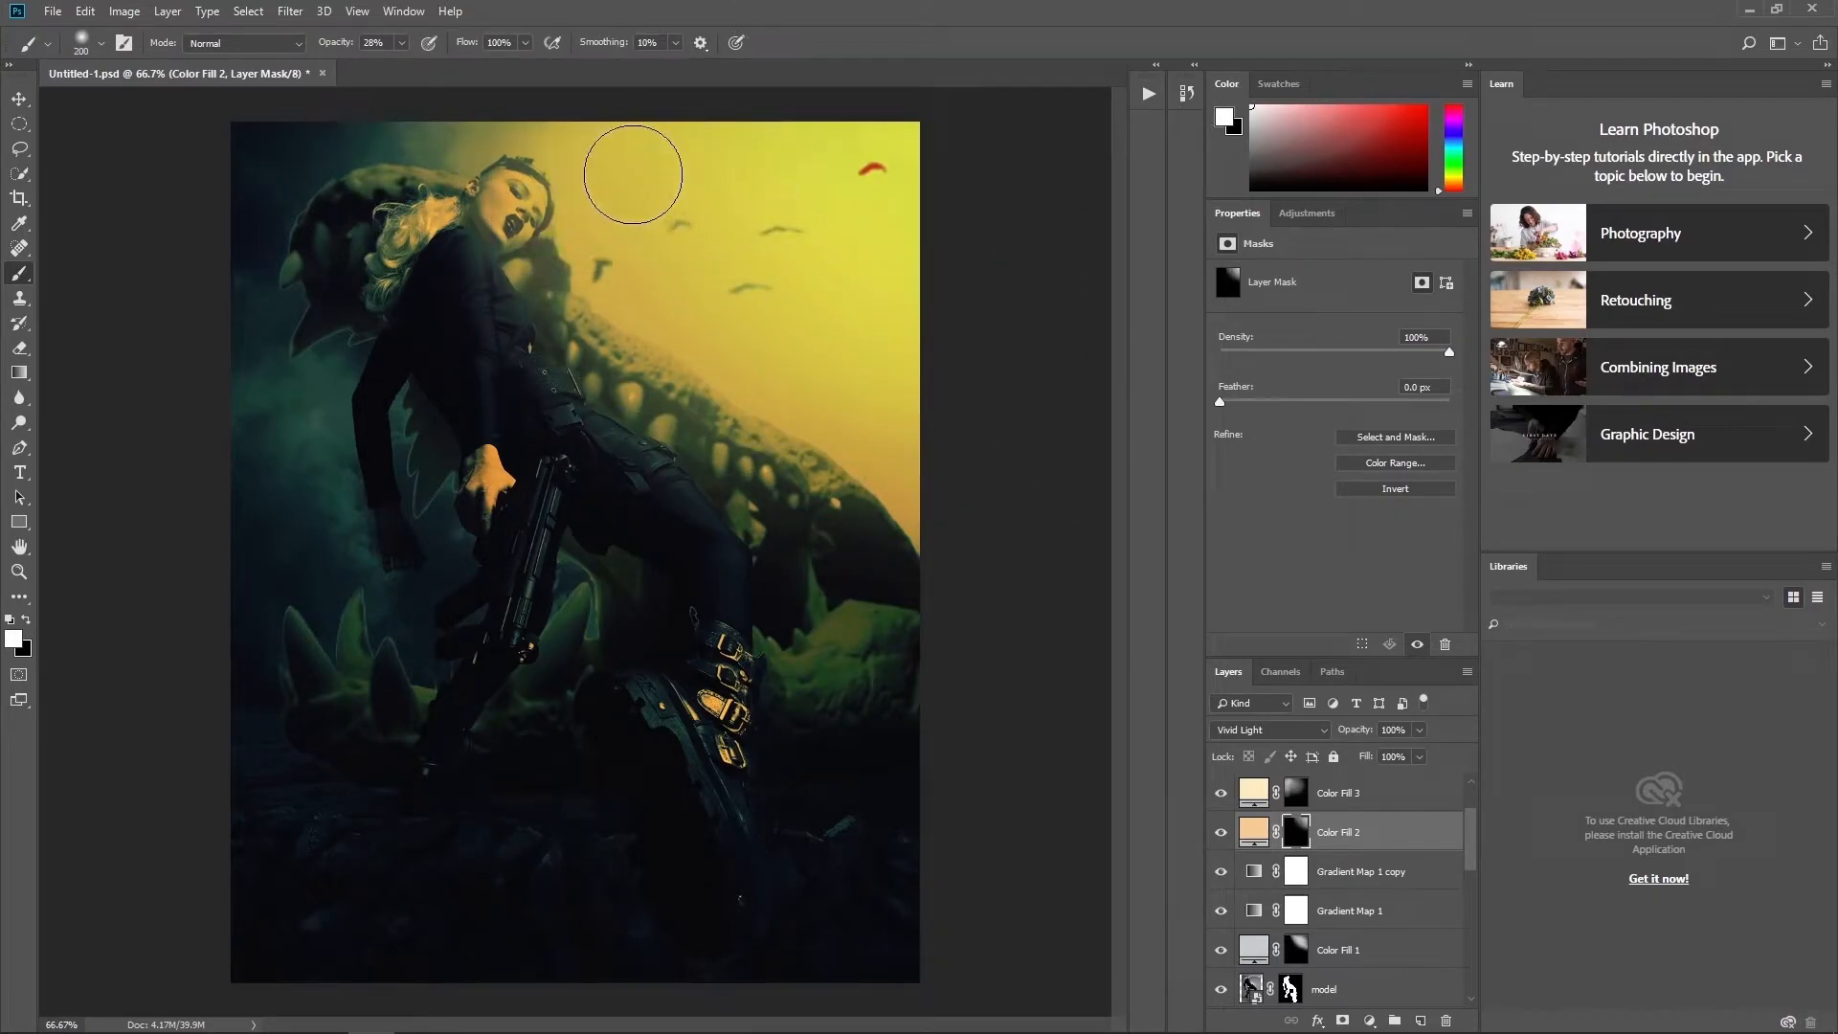
pyautogui.press(']')
pyautogui.press(']')
pyautogui.press(']')
pyautogui.press(']')
pyautogui.moveTo(632, 227)
pyautogui.mouseDown()
pyautogui.moveTo(650, 191)
pyautogui.moveTo(593, 163)
pyautogui.moveTo(670, 172)
pyautogui.moveTo(639, 194)
pyautogui.moveTo(694, 138)
pyautogui.mouseUp()
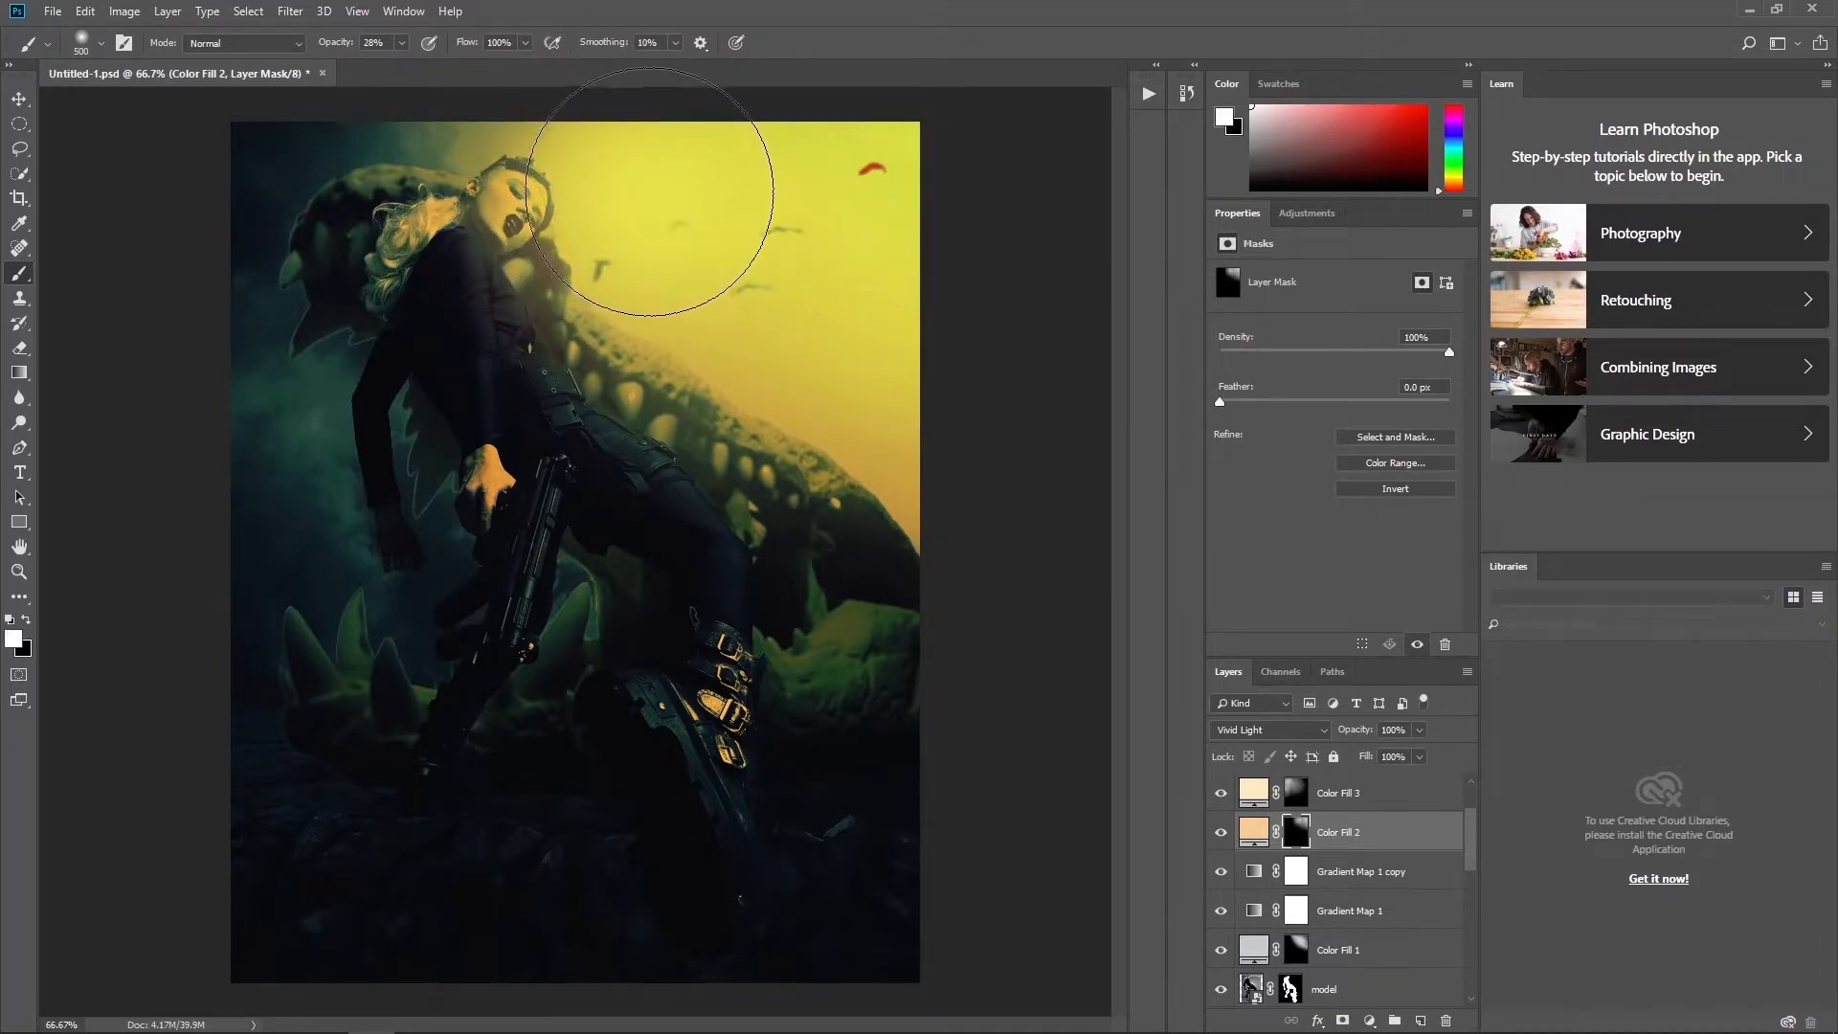
# - On the Color Fill 3 mask, paint black at 28% opacity over the model's torso, the skull's snout and the hair
pyautogui.click(1220, 796)
pyautogui.click(1221, 796)
pyautogui.click(1293, 799)
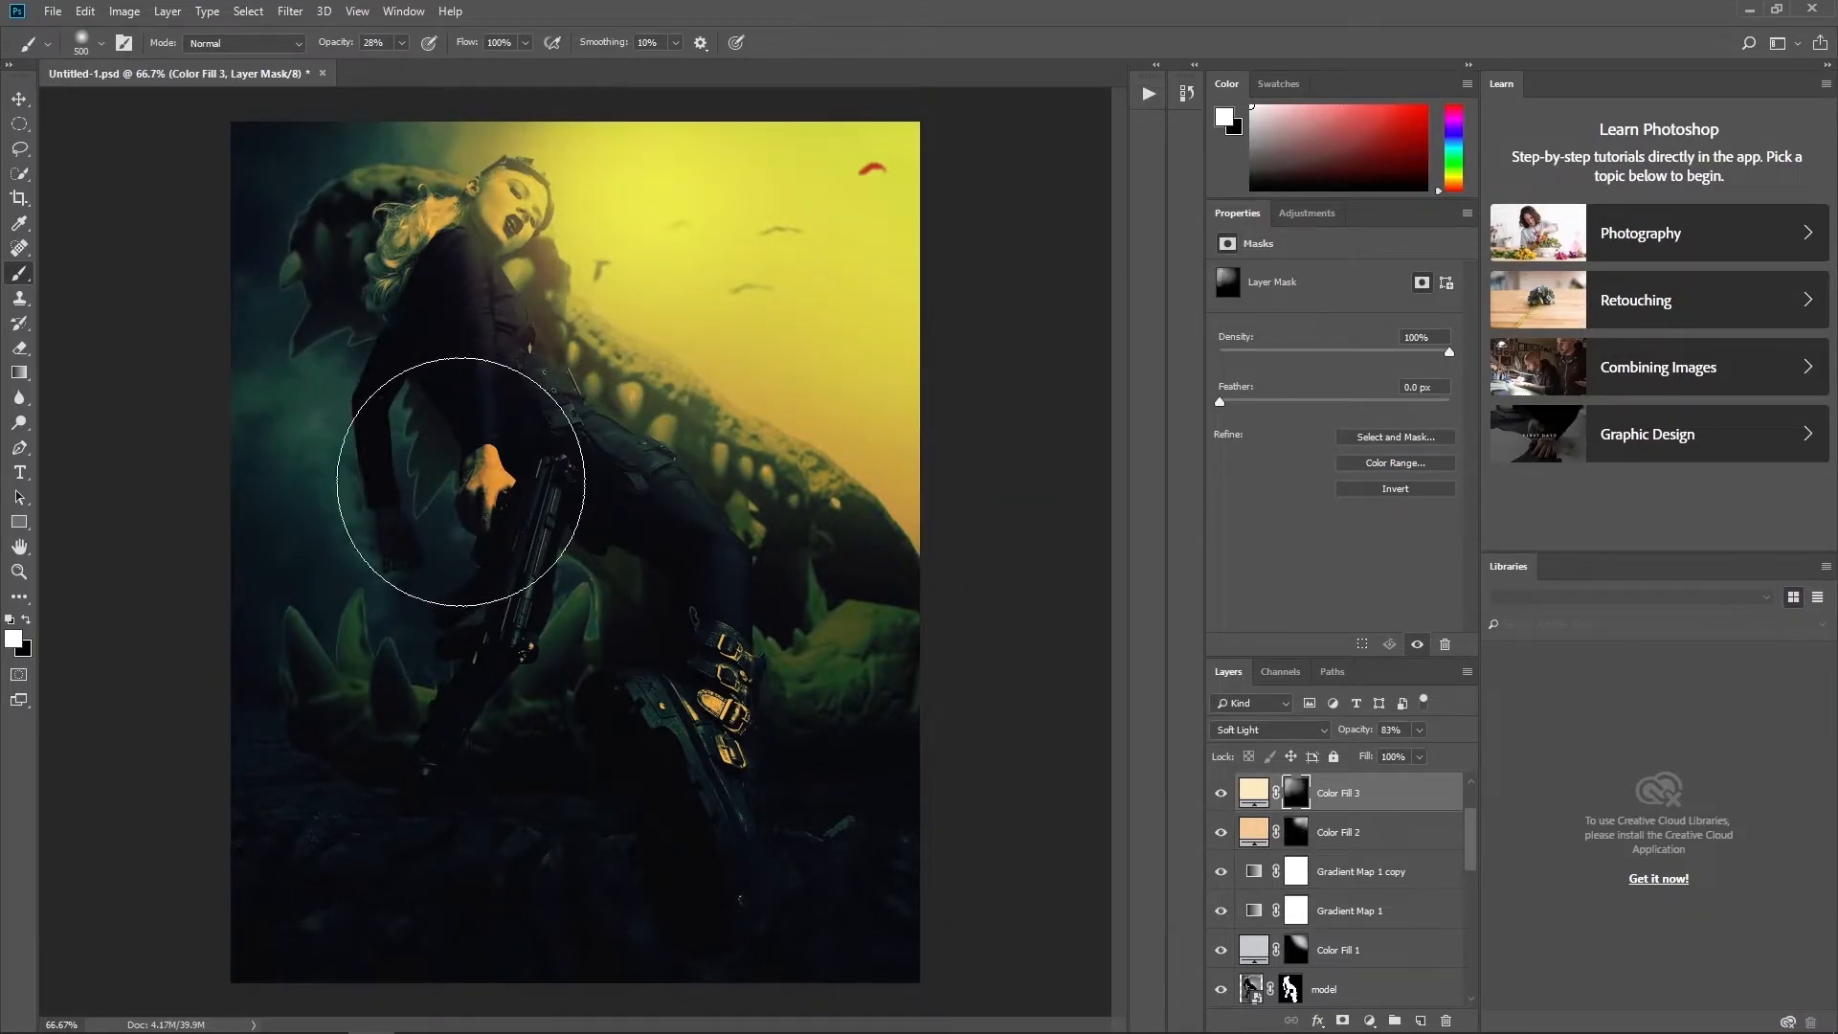
pyautogui.press('x')
pyautogui.moveTo(598, 404)
pyautogui.mouseDown()
pyautogui.moveTo(590, 369)
pyautogui.moveTo(718, 328)
pyautogui.mouseUp()
pyautogui.moveTo(834, 480)
pyautogui.mouseDown()
pyautogui.moveTo(712, 364)
pyautogui.moveTo(804, 522)
pyautogui.moveTo(849, 389)
pyautogui.mouseUp()
pyautogui.moveTo(495, 214)
pyautogui.mouseDown()
pyautogui.moveTo(393, 208)
pyautogui.moveTo(440, 220)
pyautogui.mouseUp()
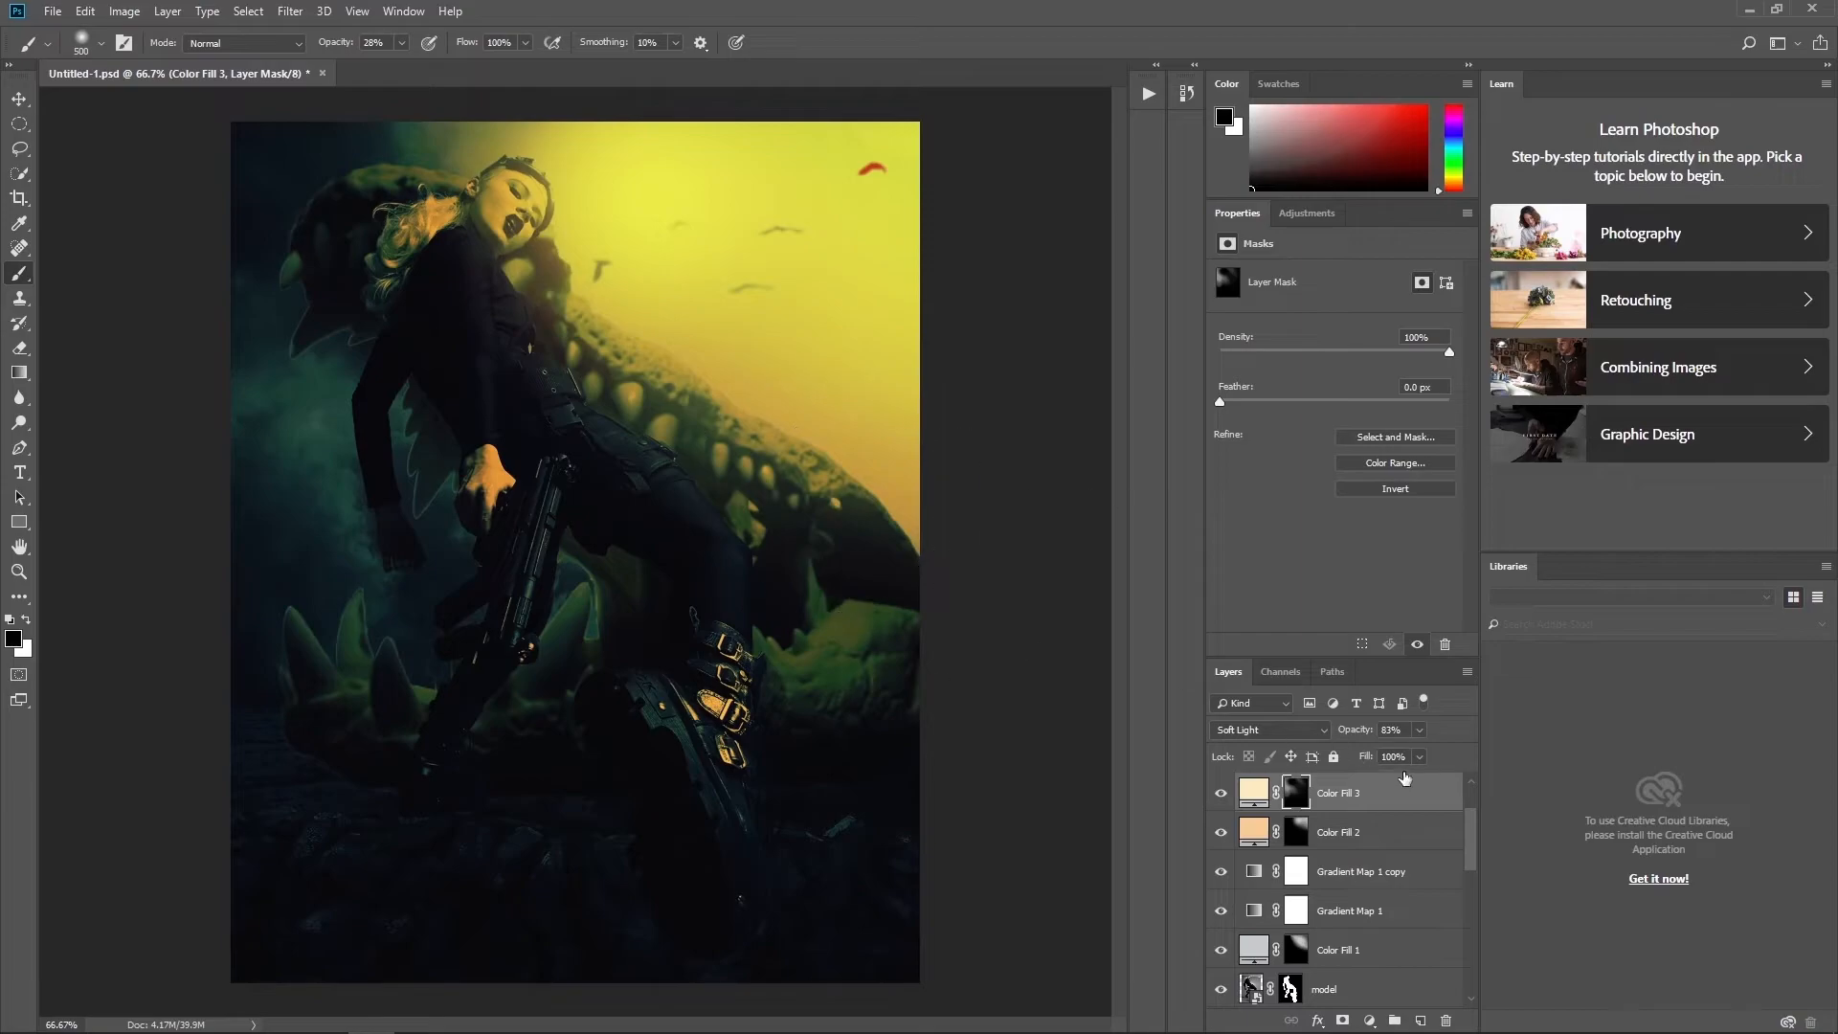
# - Paint on the skull's mask along its left edge with a 90 px black brush at 55% opacity and compare the result
pyautogui.scroll(1, 1419, 858)
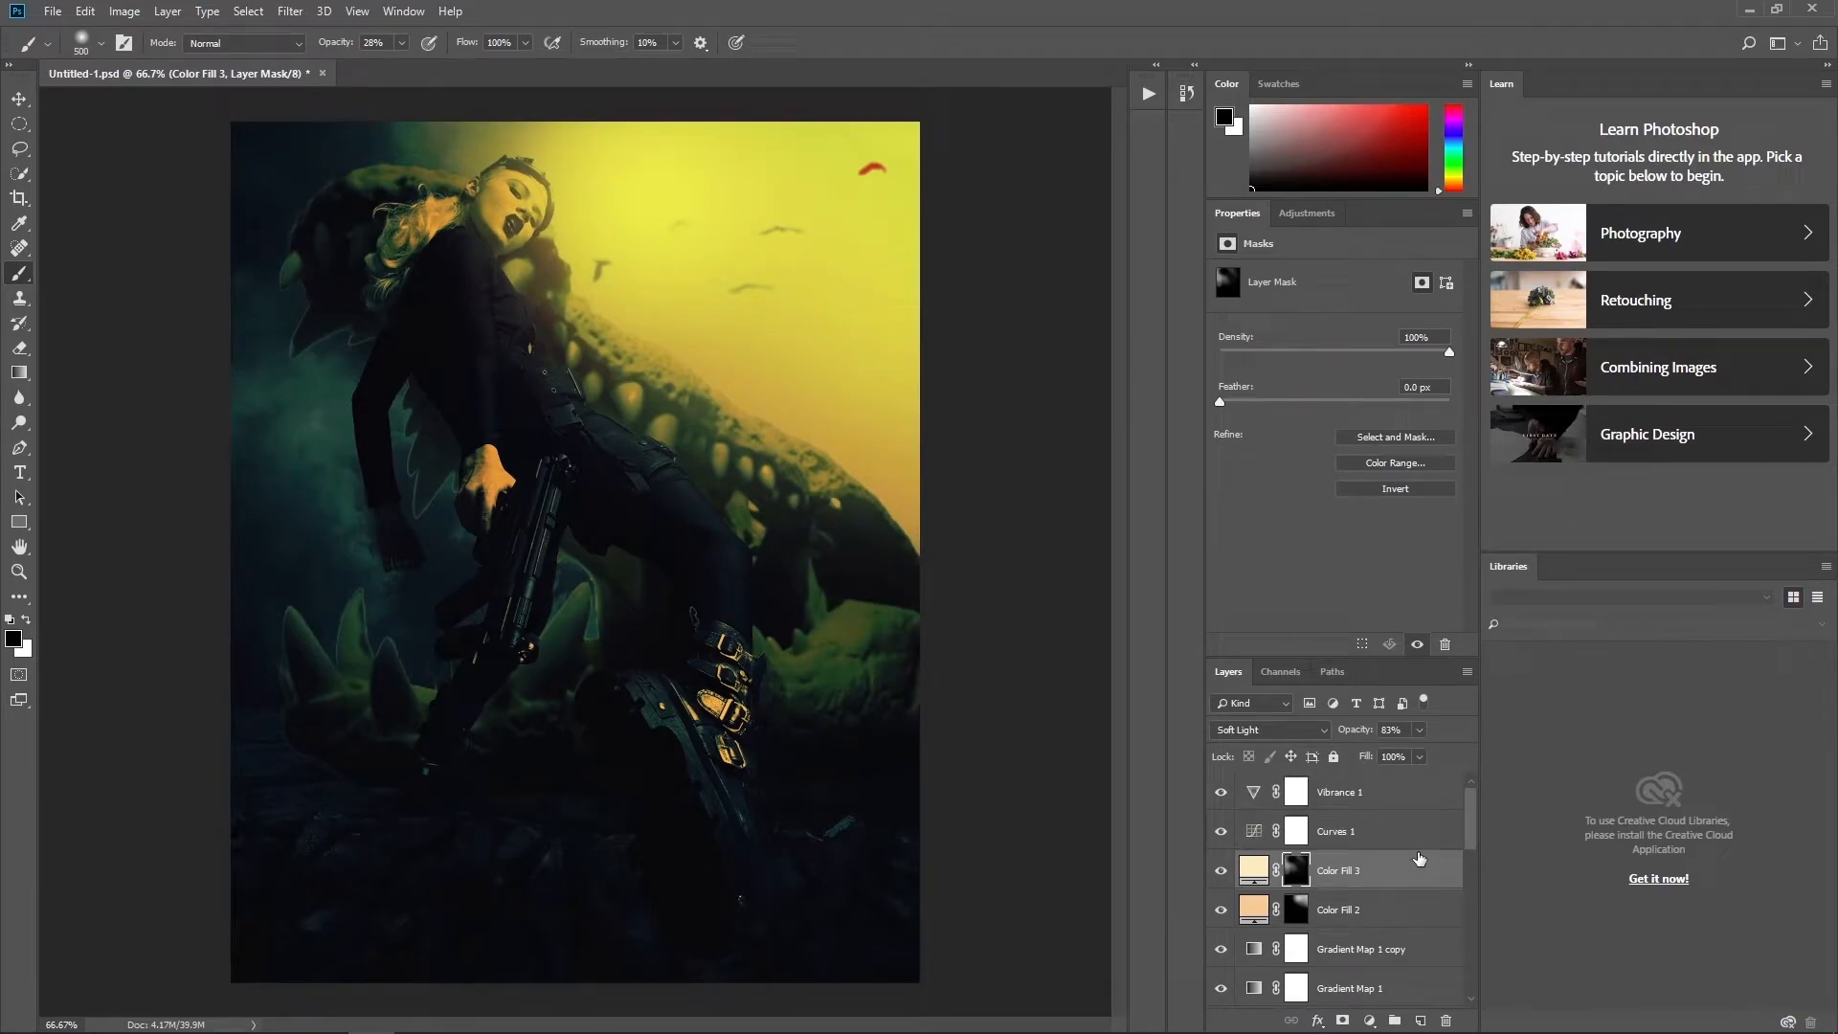
pyautogui.scroll(-2, 1419, 859)
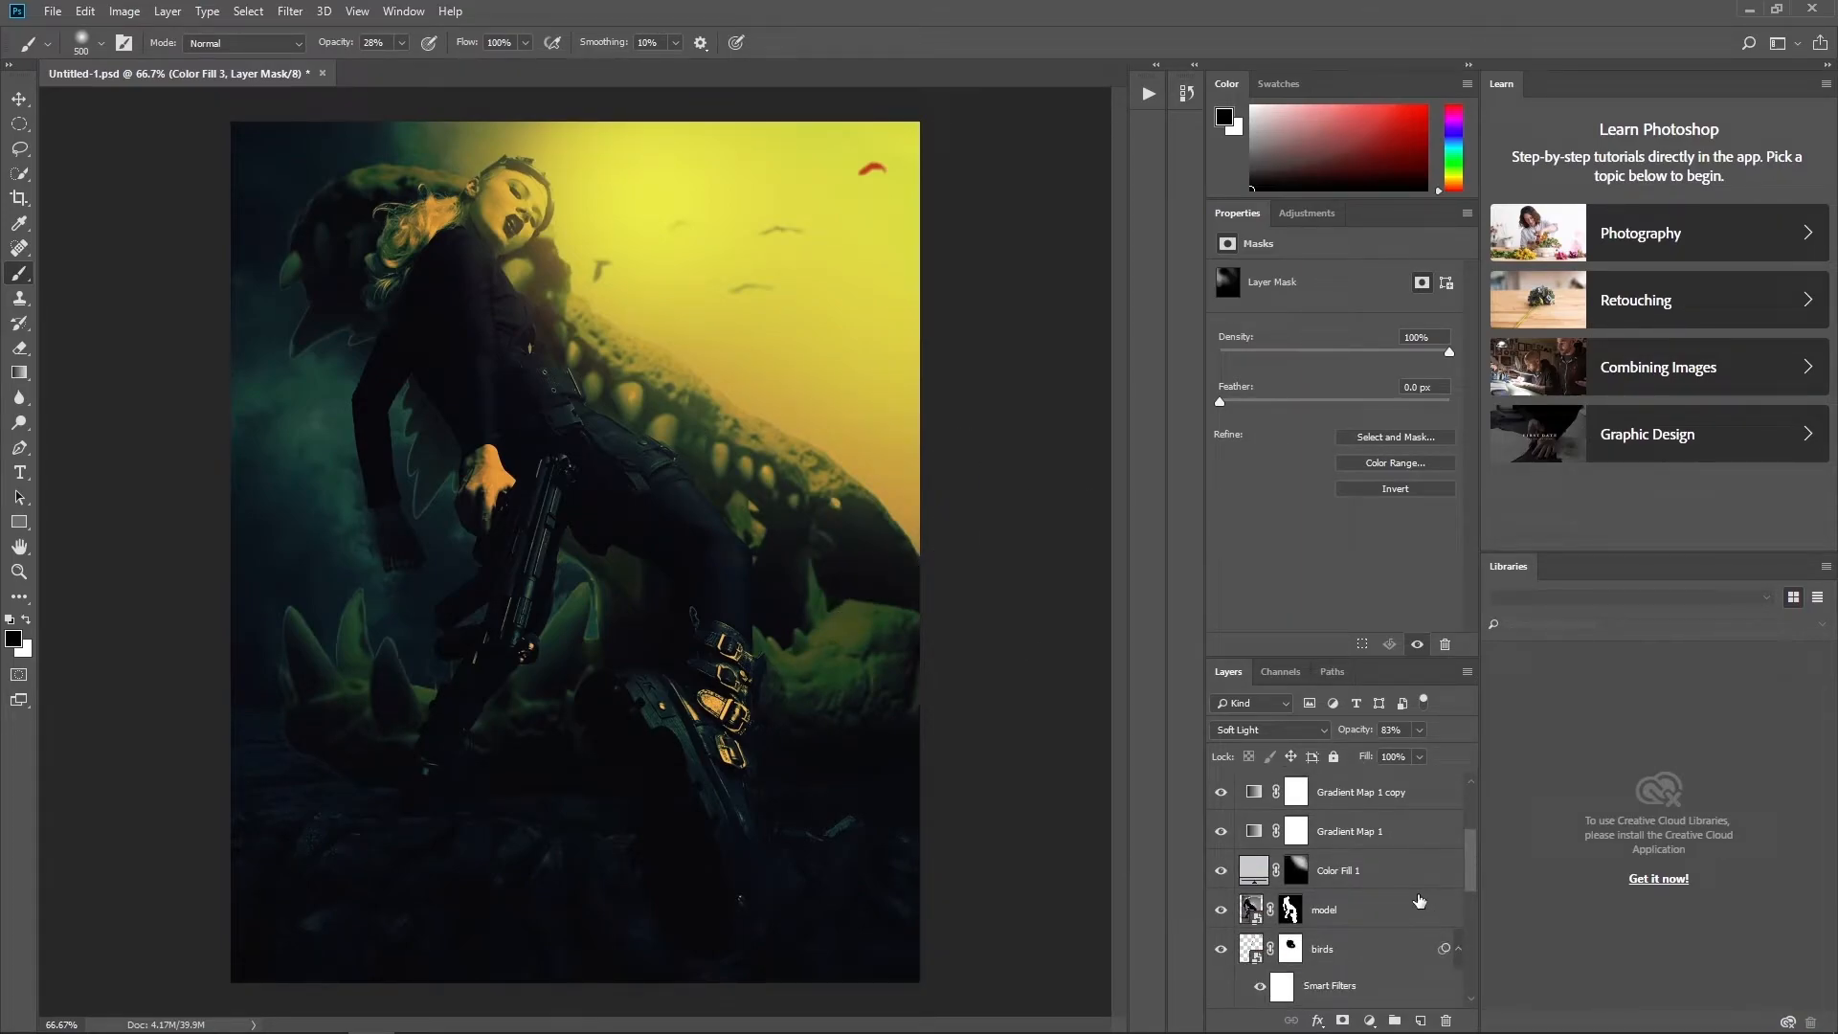
pyautogui.scroll(-3, 1414, 900)
pyautogui.click(1290, 925)
pyautogui.press('[')
pyautogui.press('[')
pyautogui.press('[')
pyautogui.press('[')
pyautogui.press('[')
pyautogui.press('[')
pyautogui.press('[')
pyautogui.press('[')
pyautogui.press('[')
pyautogui.press('[')
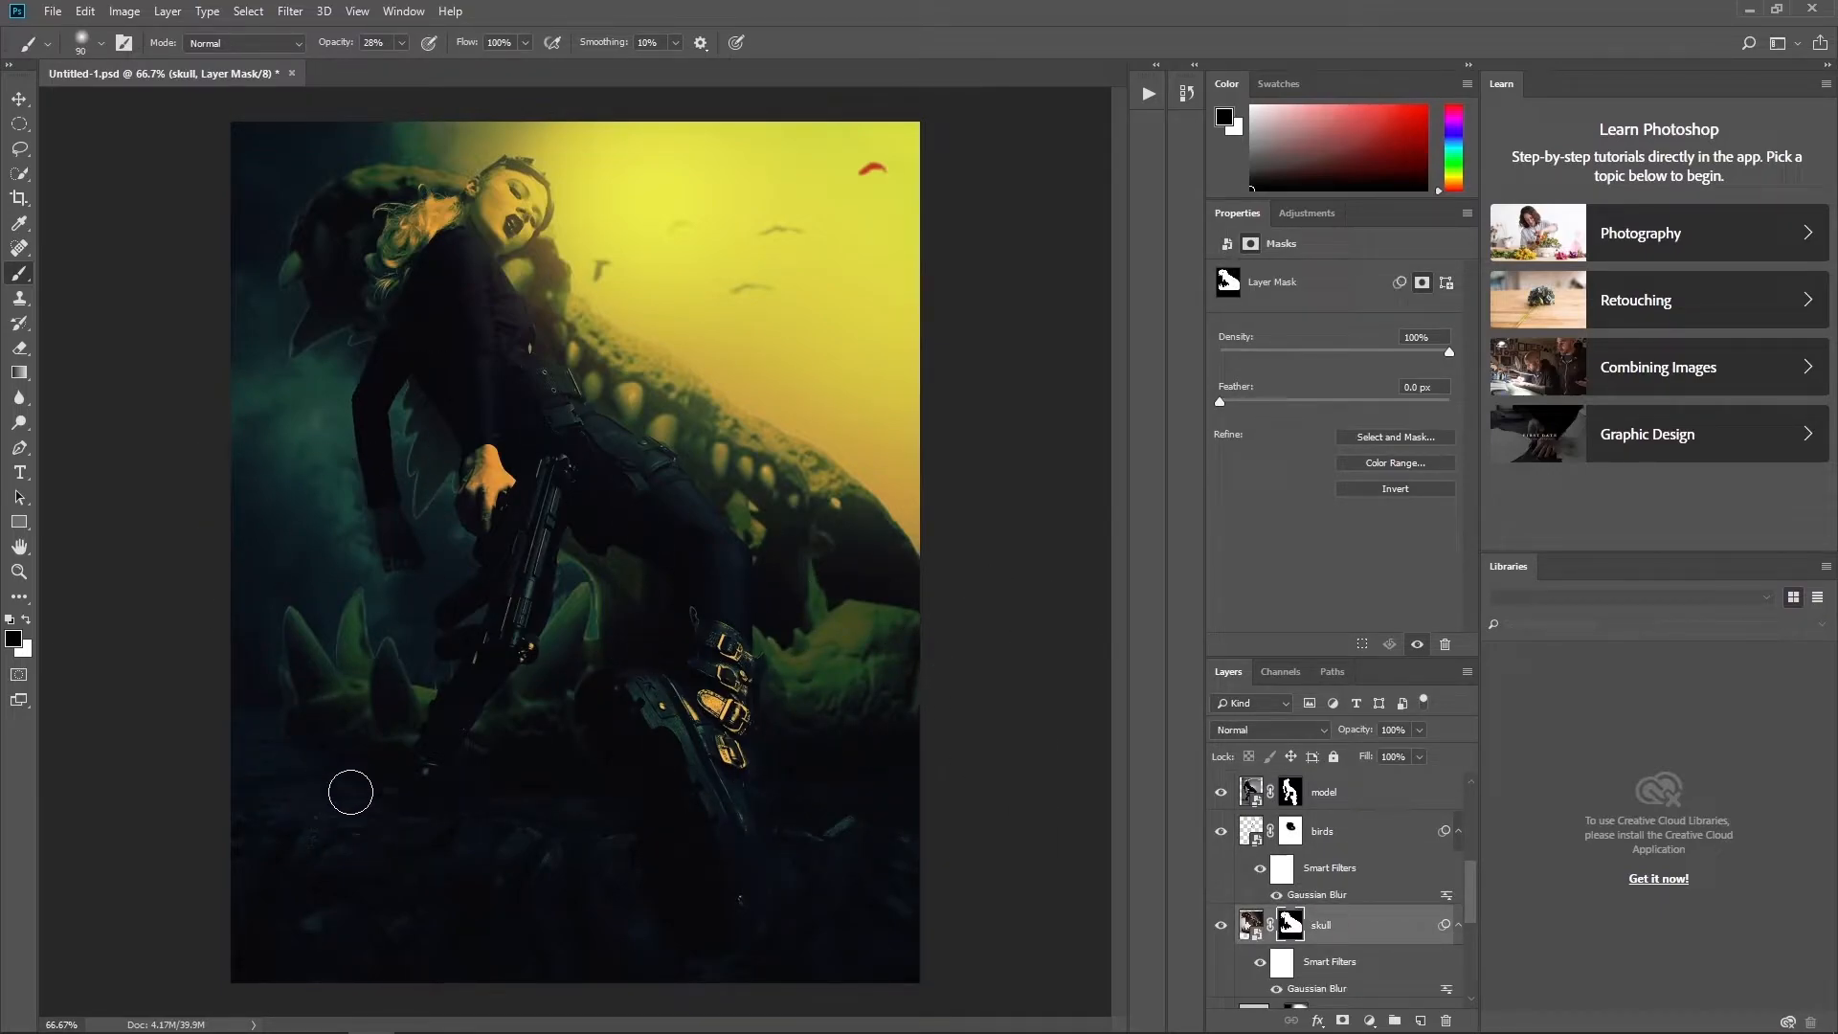
pyautogui.moveTo(401, 43); pyautogui.dragTo(428, 68)
pyautogui.moveTo(275, 299); pyautogui.dragTo(265, 372)
pyautogui.click(1220, 928)
pyautogui.click(1219, 929)
# - Add a Levels adjustment clipped to the skull layer with its white output level set to 224
pyautogui.click(1251, 924)
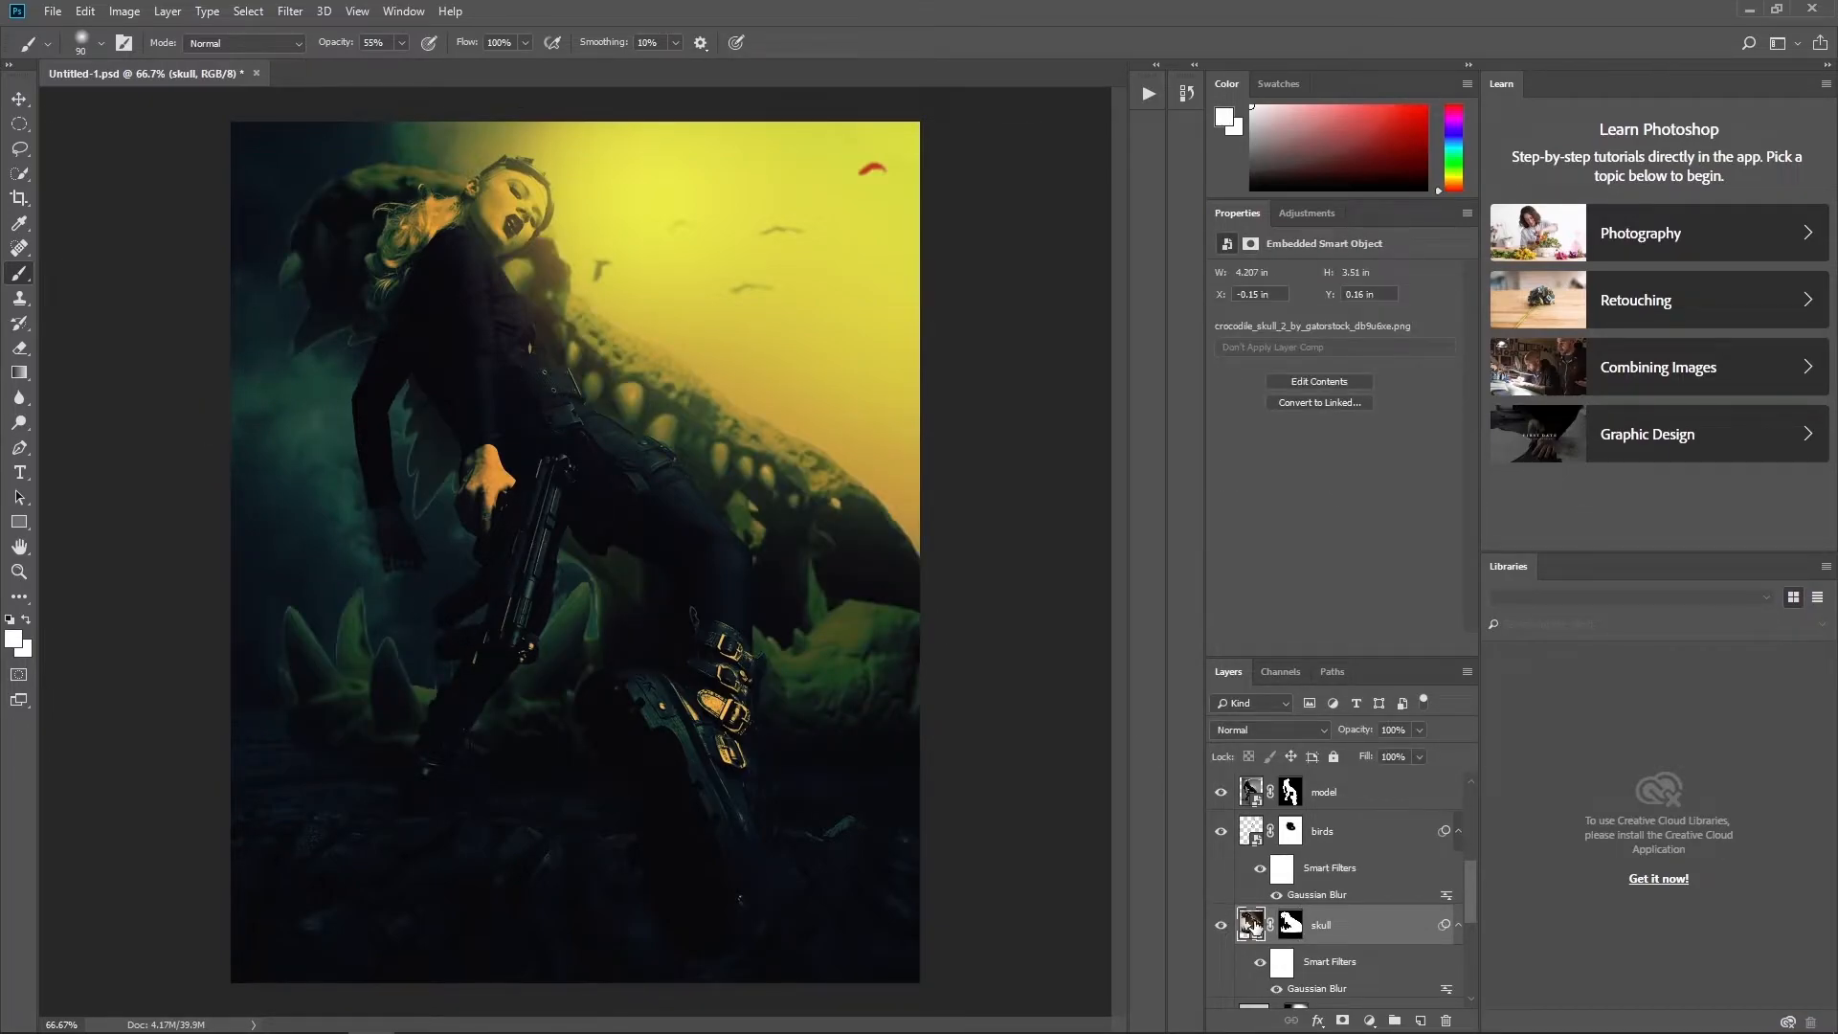
pyautogui.click(1371, 1016)
pyautogui.click(1436, 766)
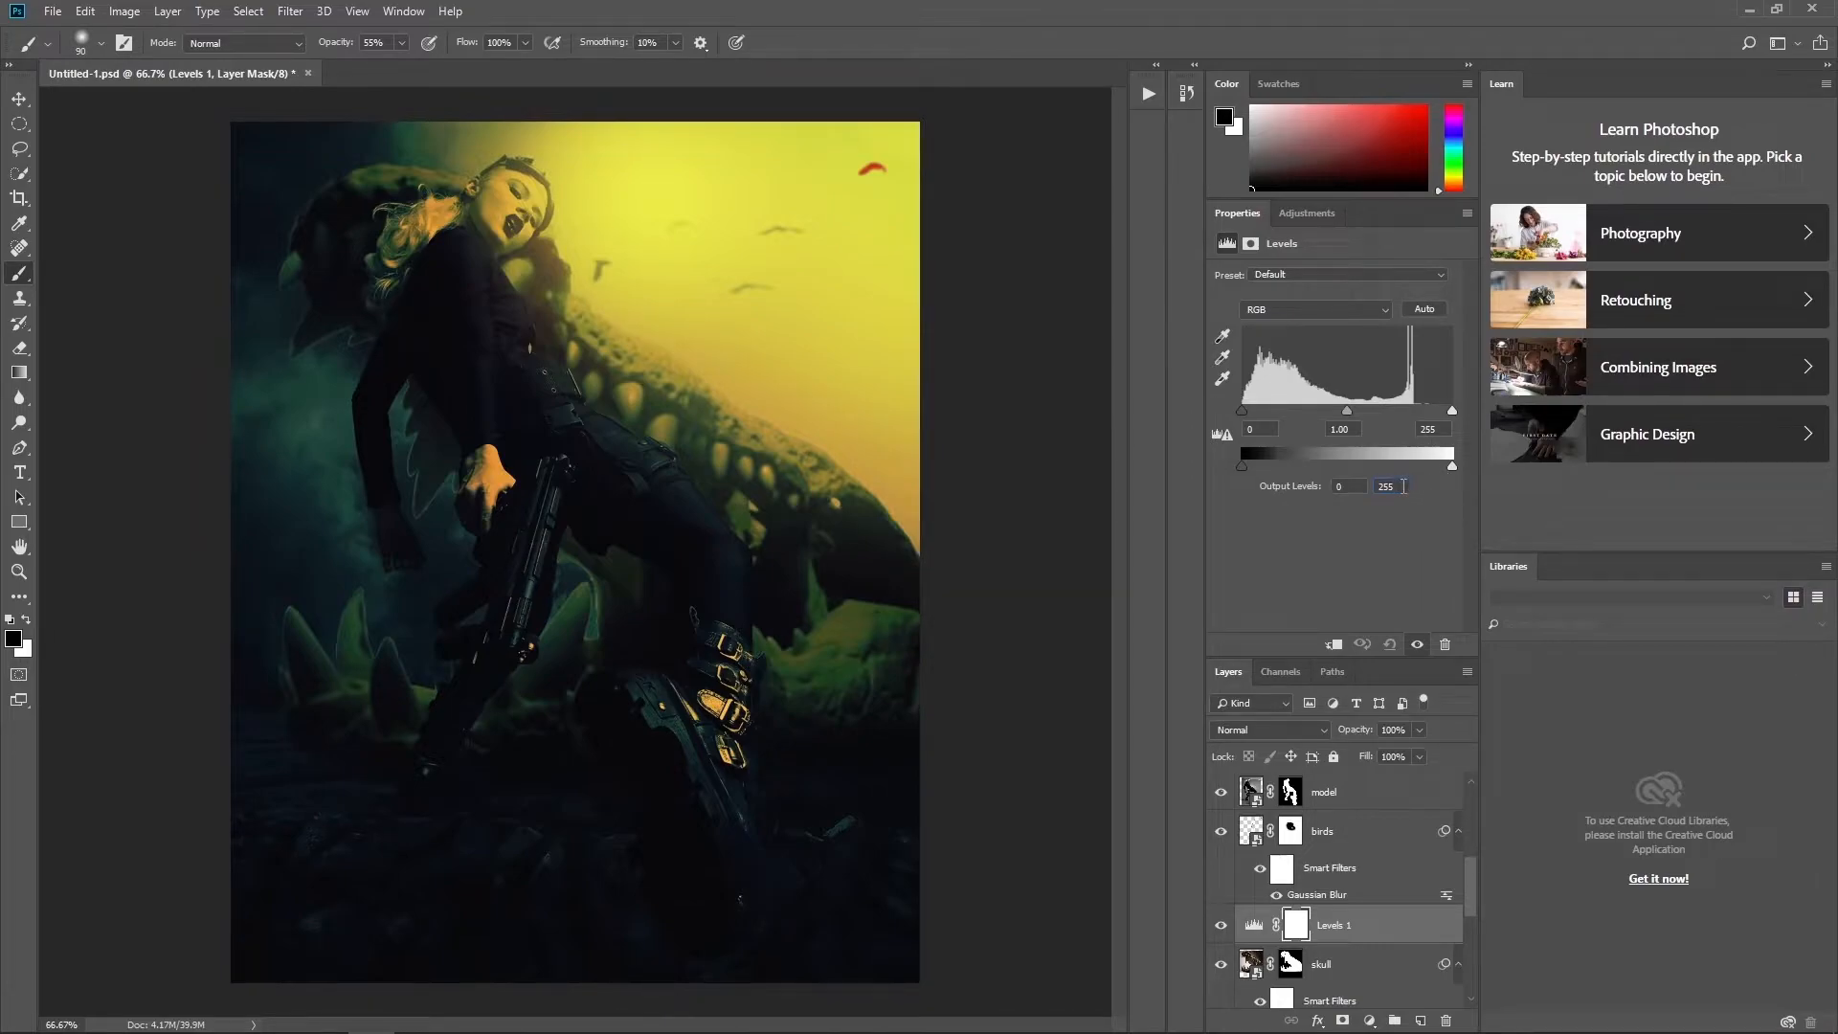
pyautogui.write('22')
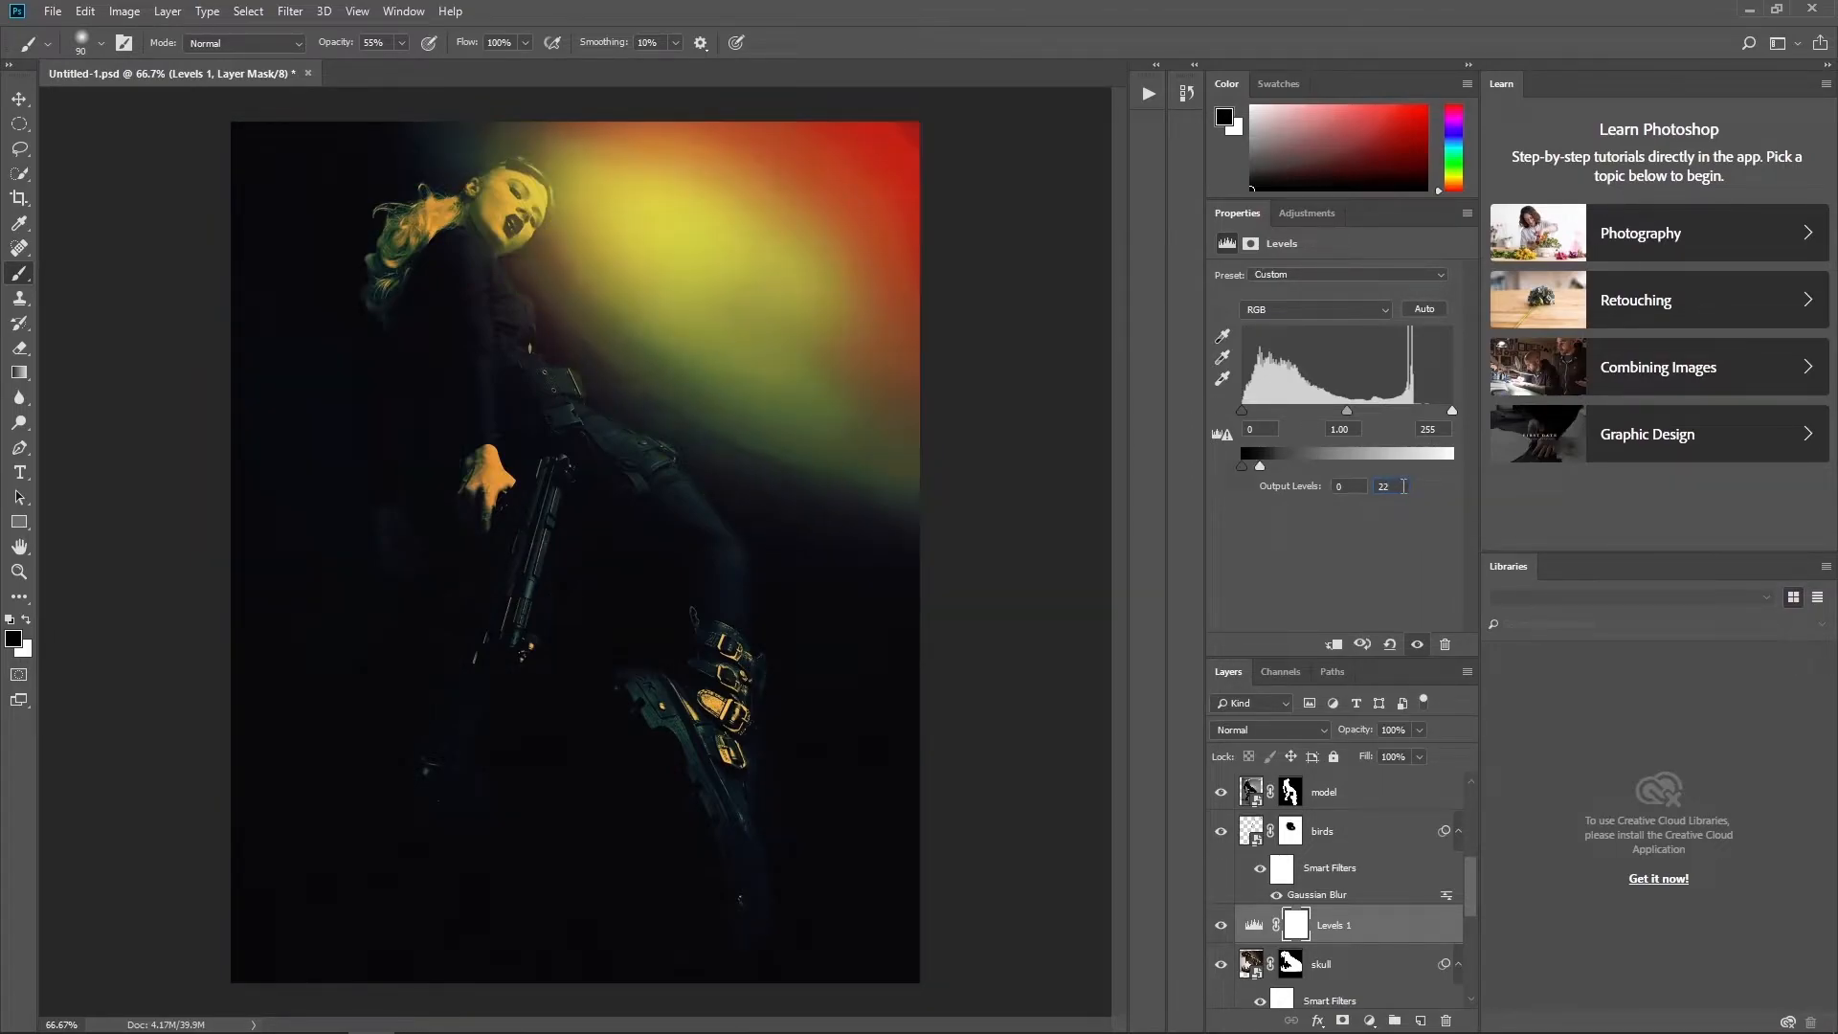
pyautogui.write('4')
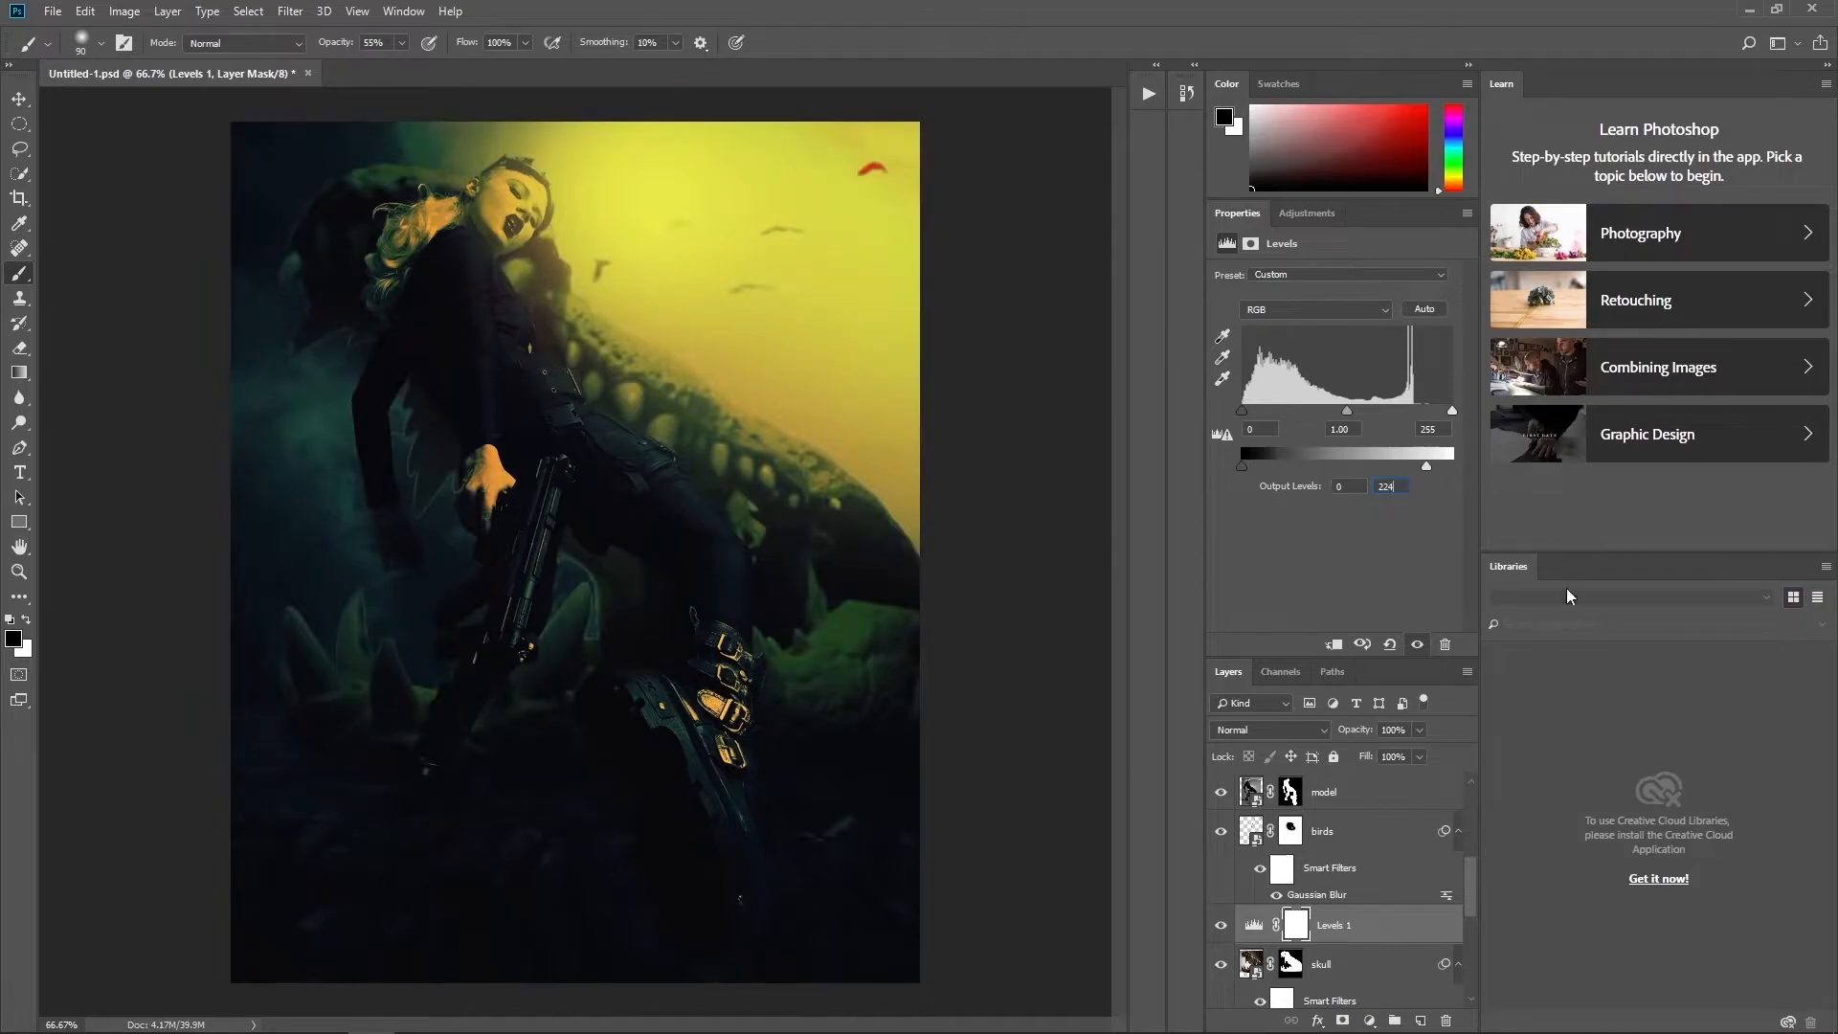
pyautogui.rightClick(1354, 917)
pyautogui.click(1484, 489)
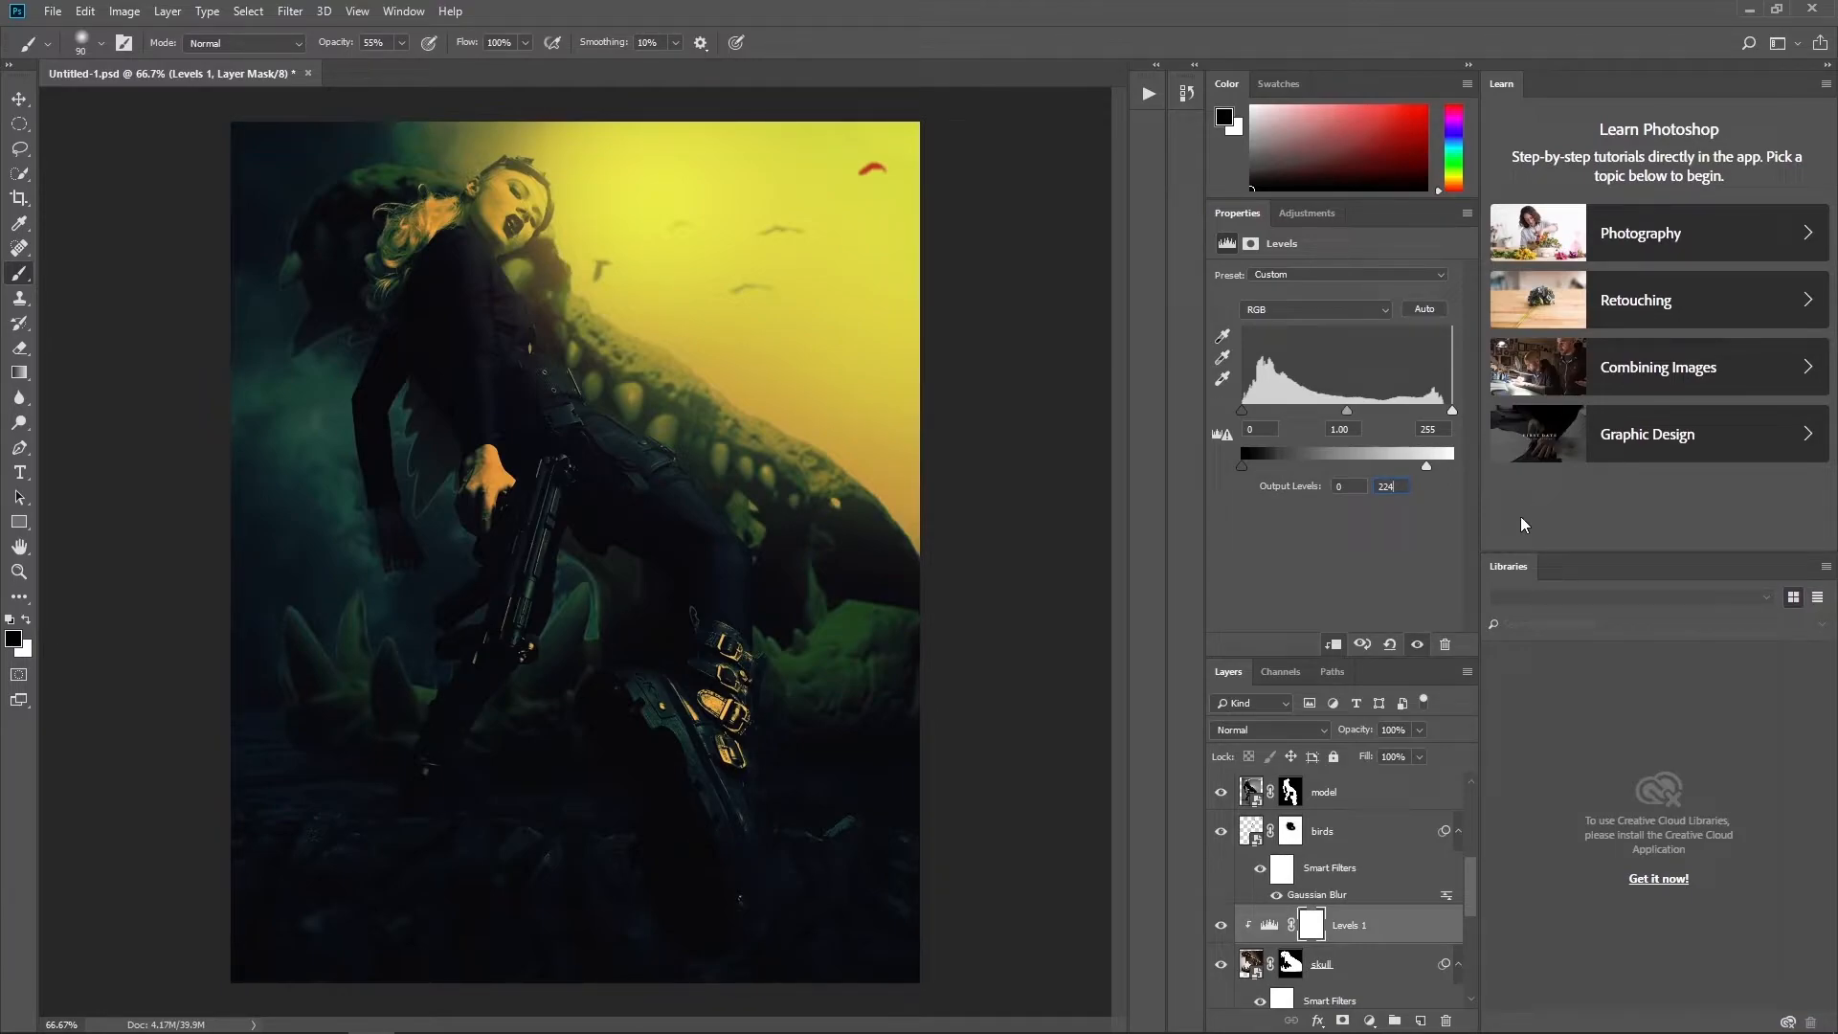
# - Edit the skull layer's Gaussian Blur smart filter to a radius of 4.4 pixels and return to the Brush tool
pyautogui.scroll(-2, 1388, 813)
pyautogui.doubleClick(1312, 951)
pyautogui.write('4.4')
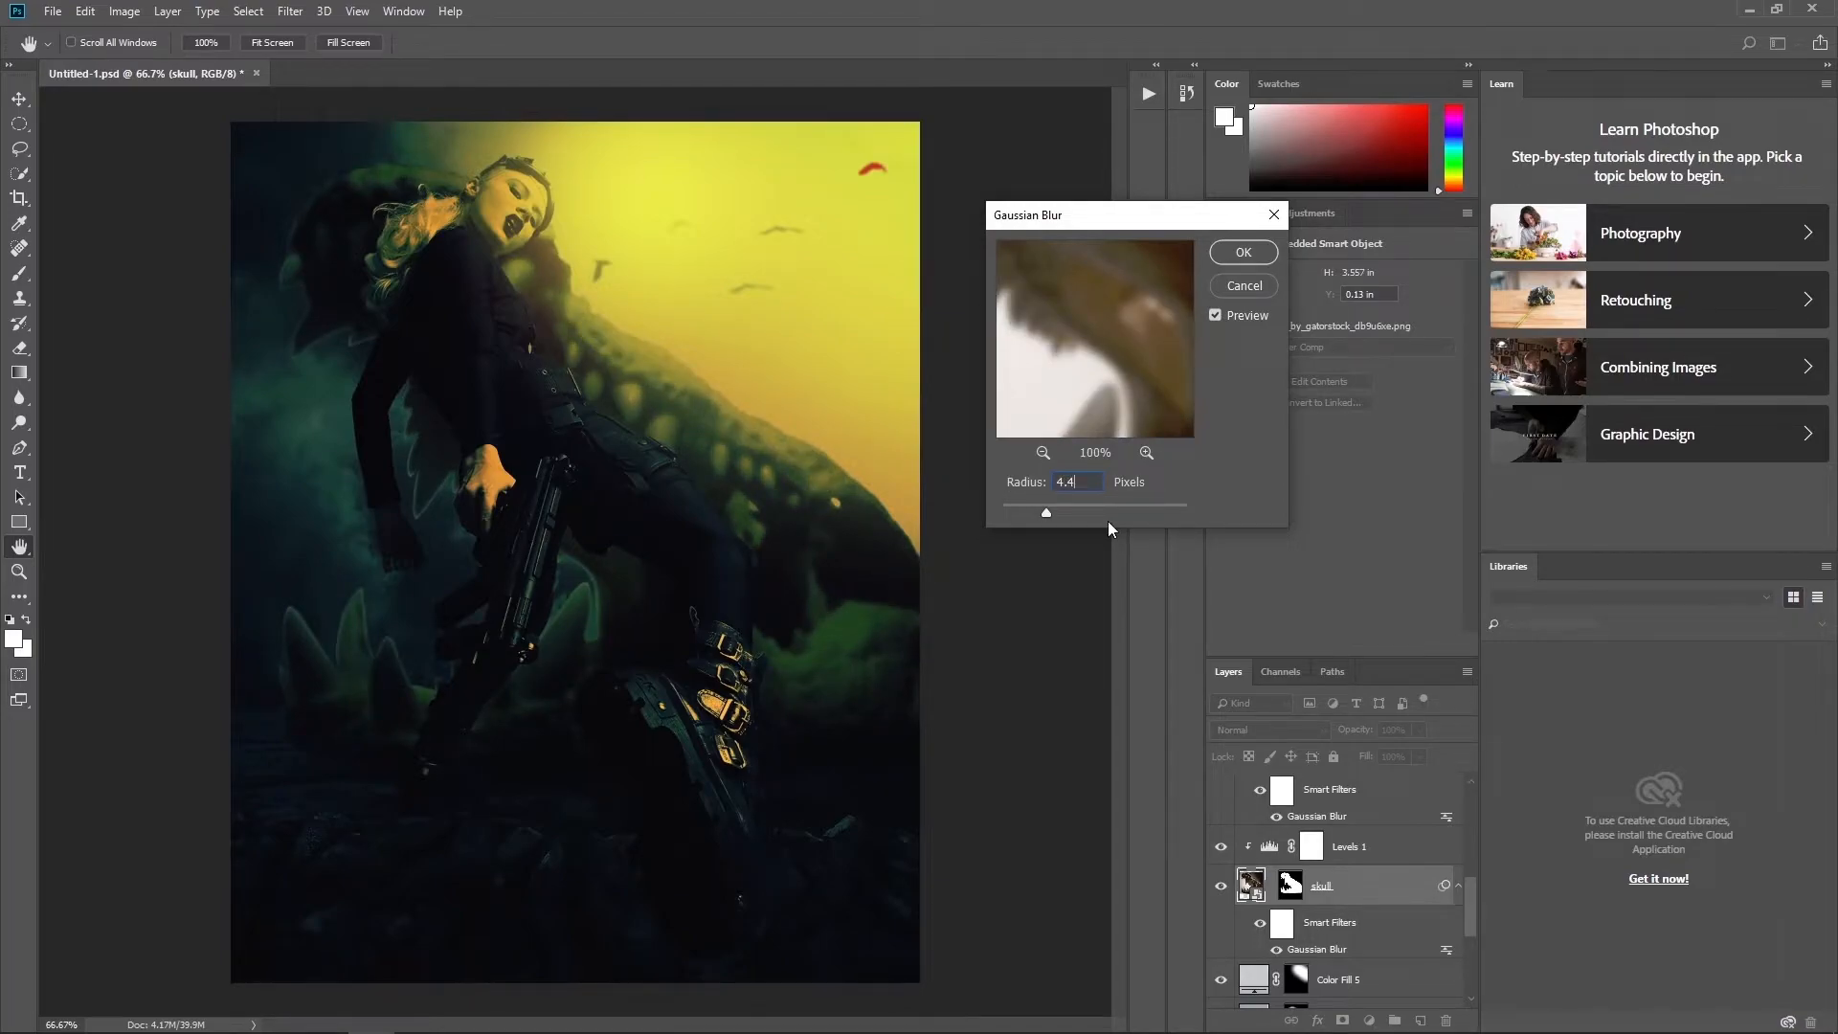
pyautogui.press('Return')
pyautogui.press('b')
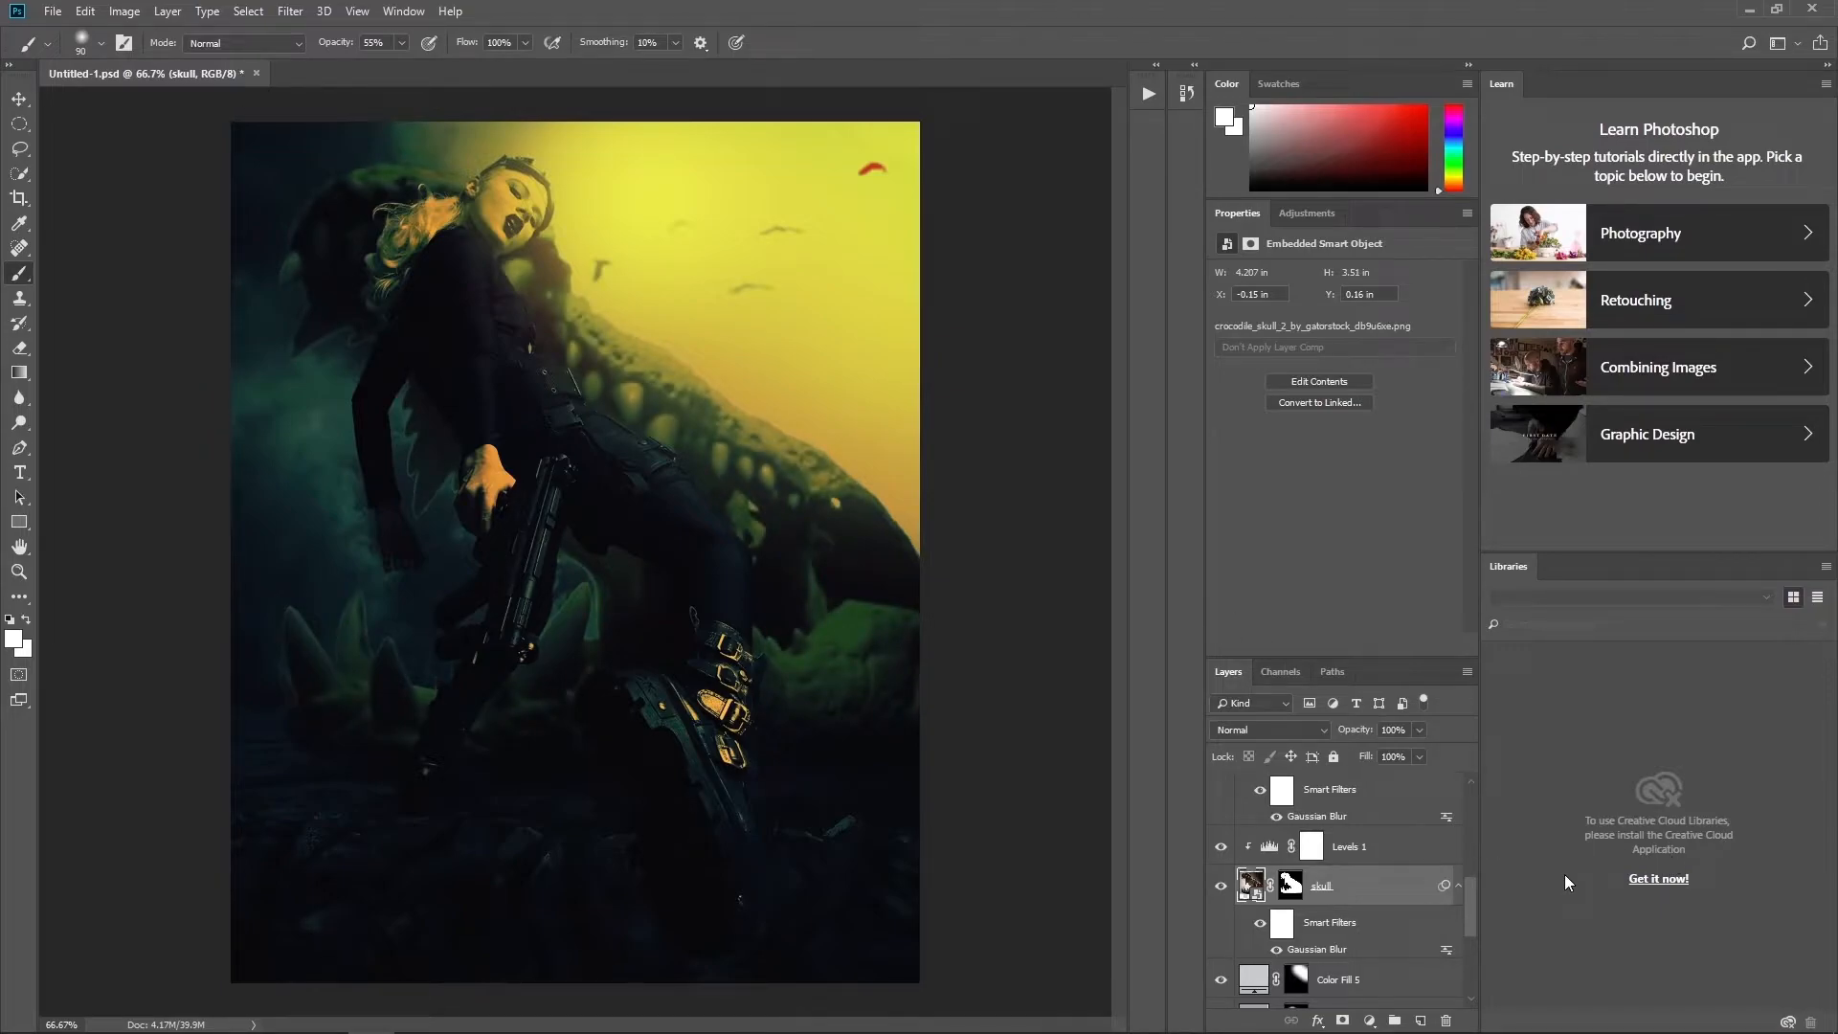
# - Add a Vibrance adjustment of -12 clipped to the skull layer
pyautogui.click(1369, 1020)
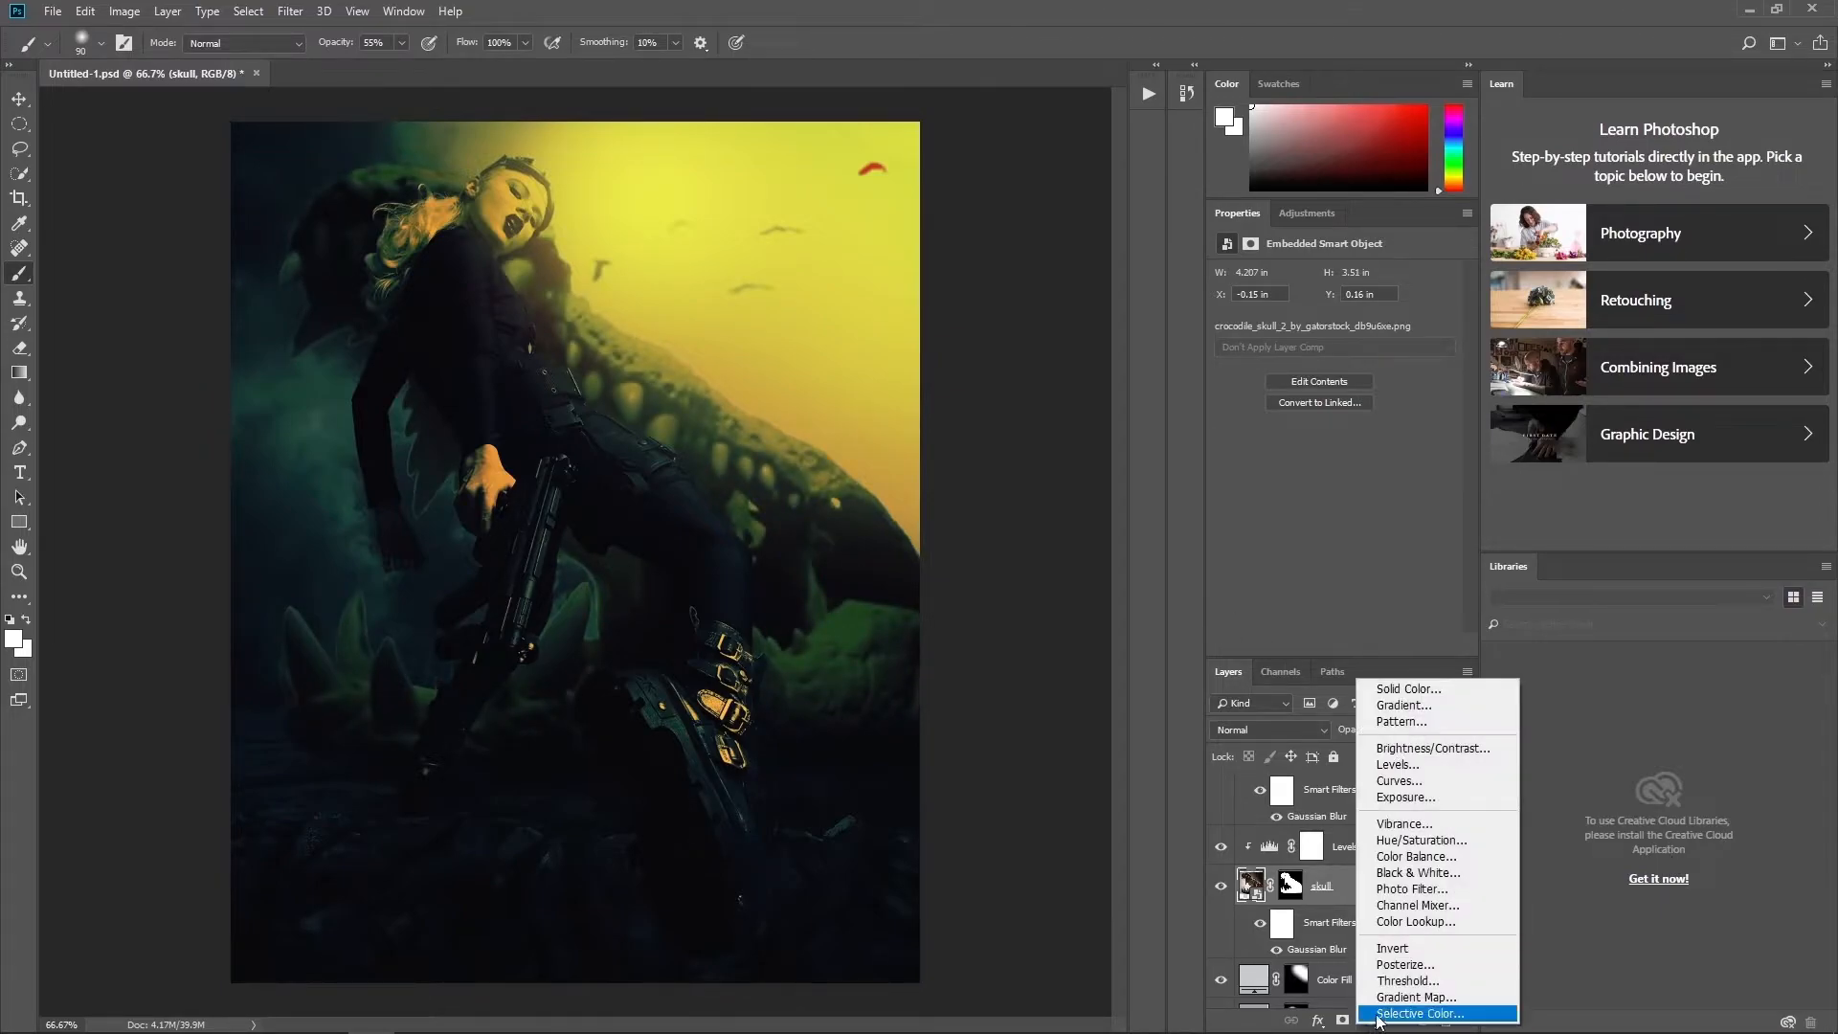
pyautogui.click(1398, 824)
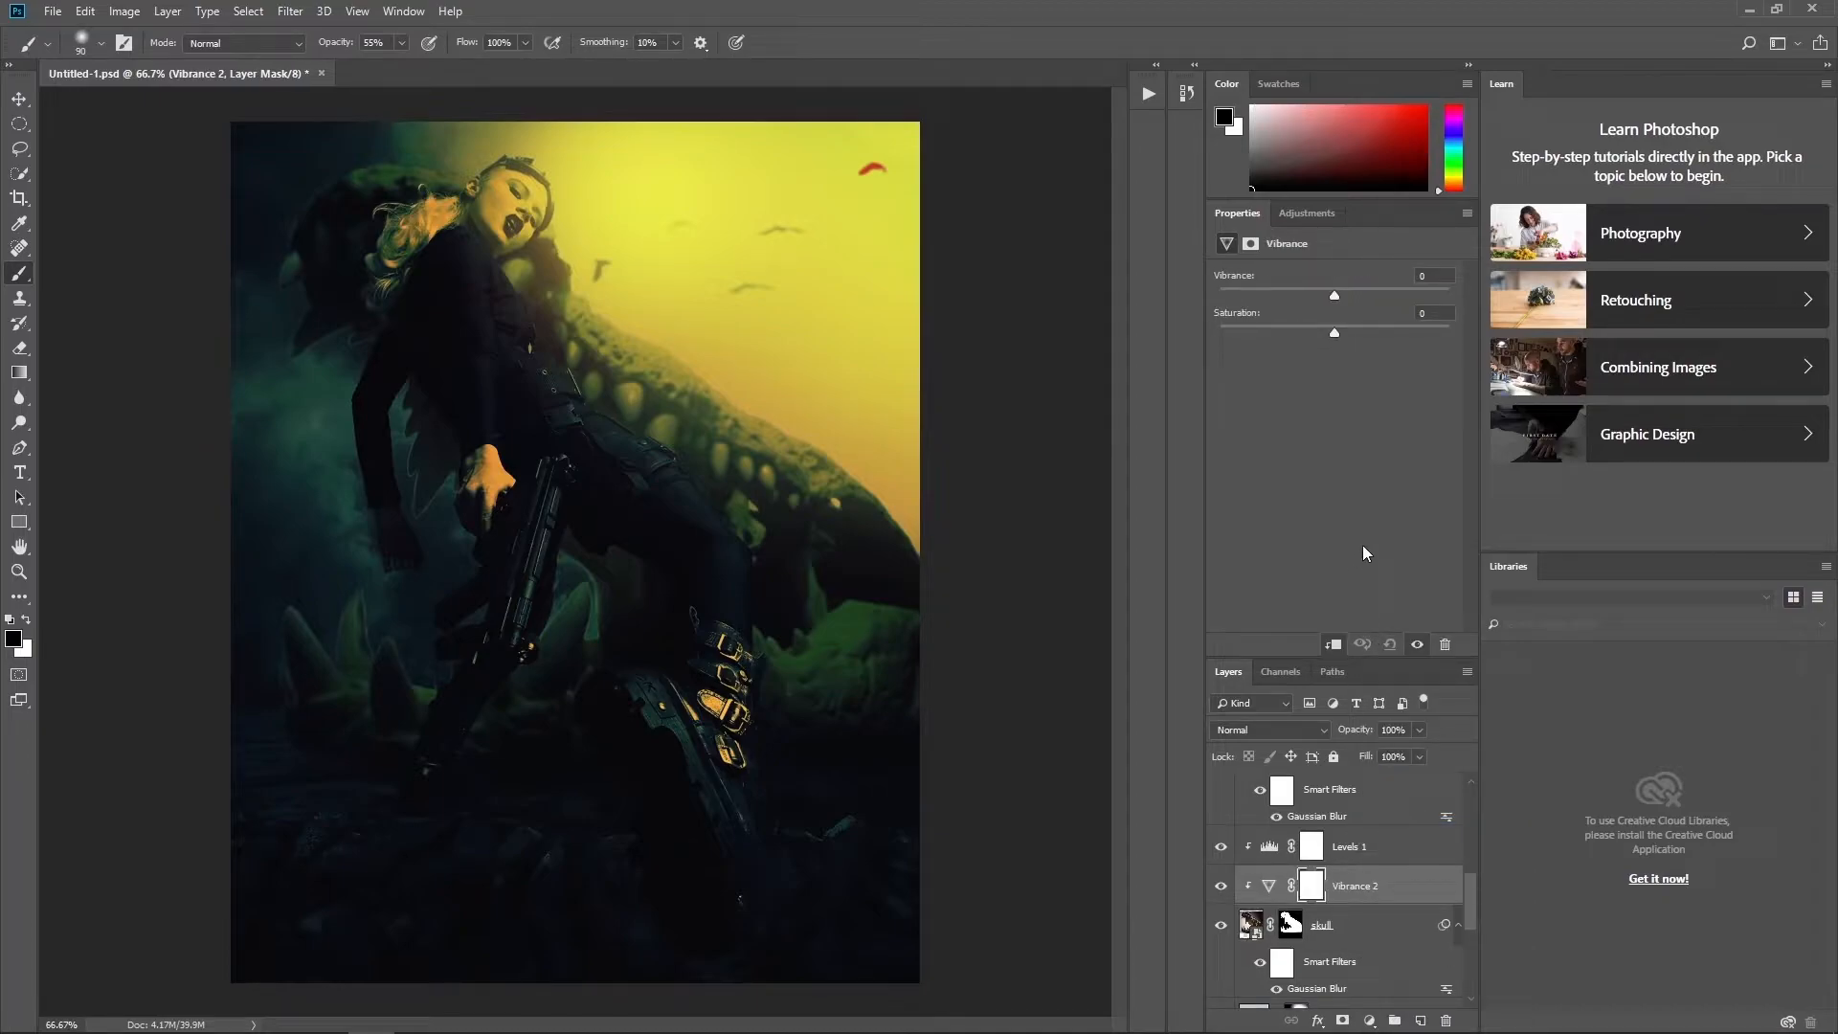
pyautogui.press('Tab')
pyautogui.write('-12')
# - Add a solid color fill clipped to the skull, paste the copied dark grey hex value and set it to Multiply
pyautogui.click(1368, 1020)
pyautogui.click(1424, 688)
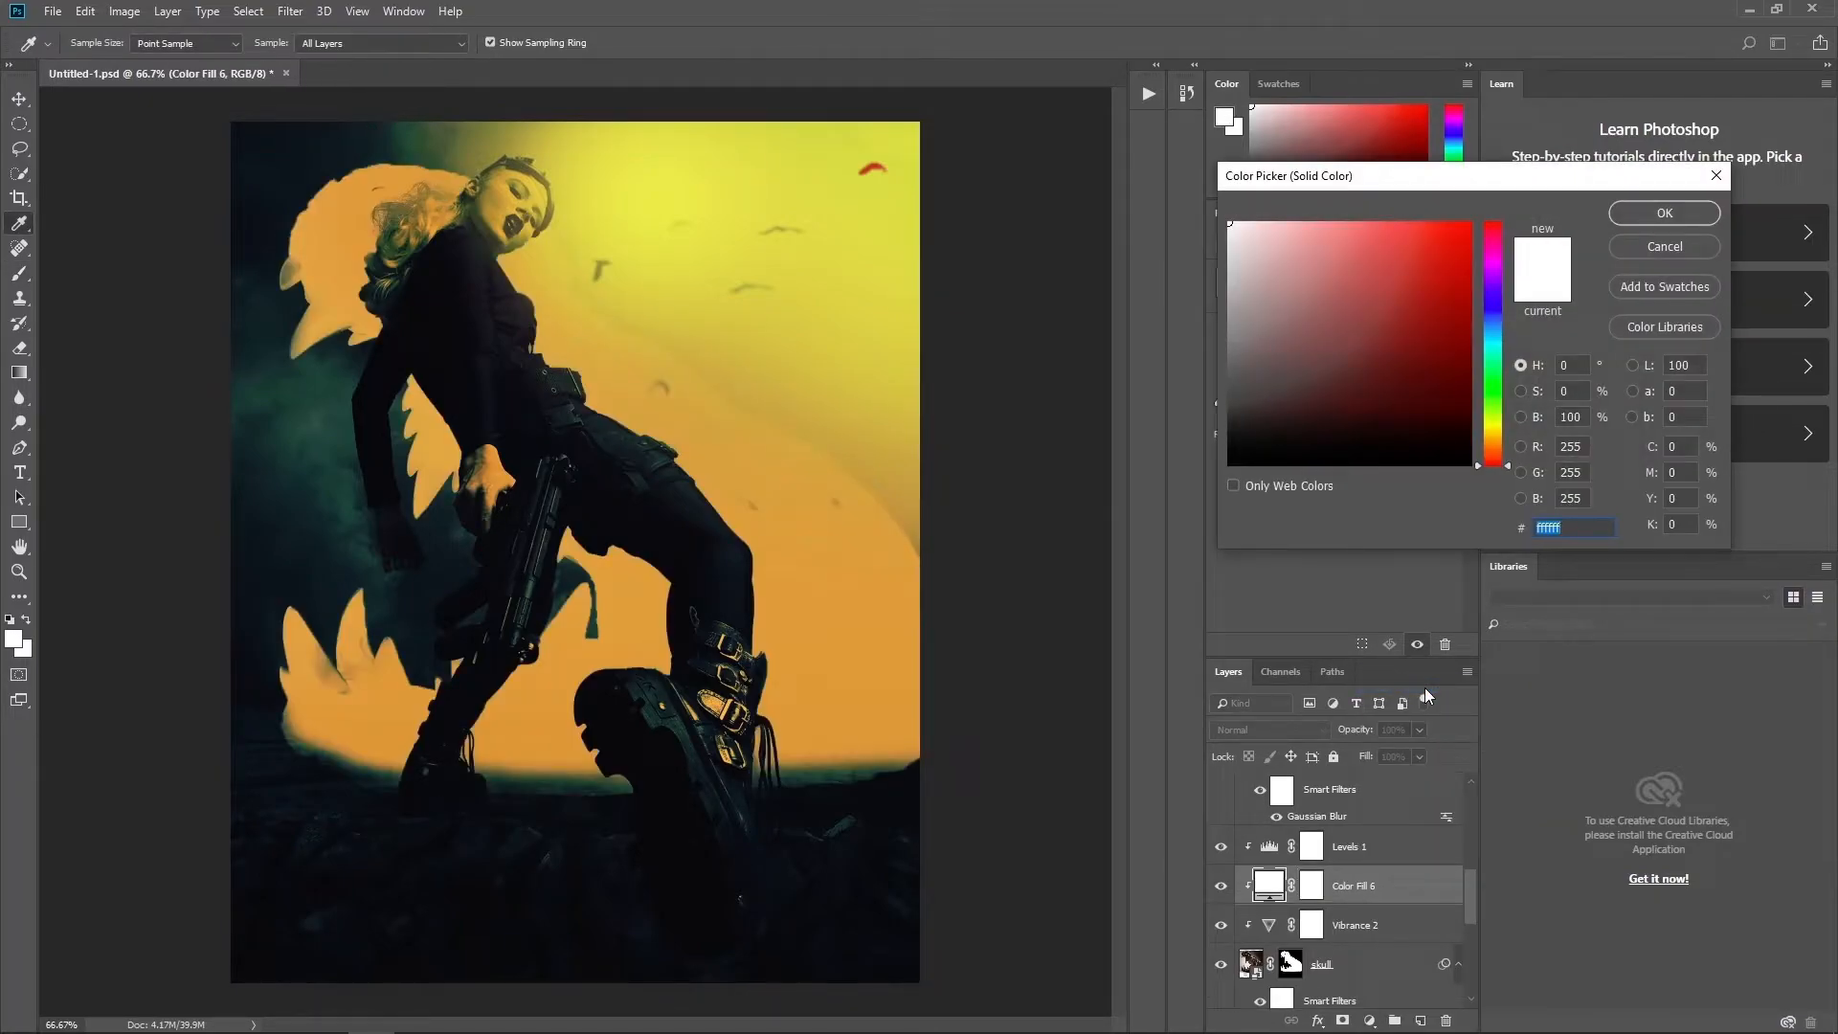
pyautogui.hotkey('alt', 'Tab')
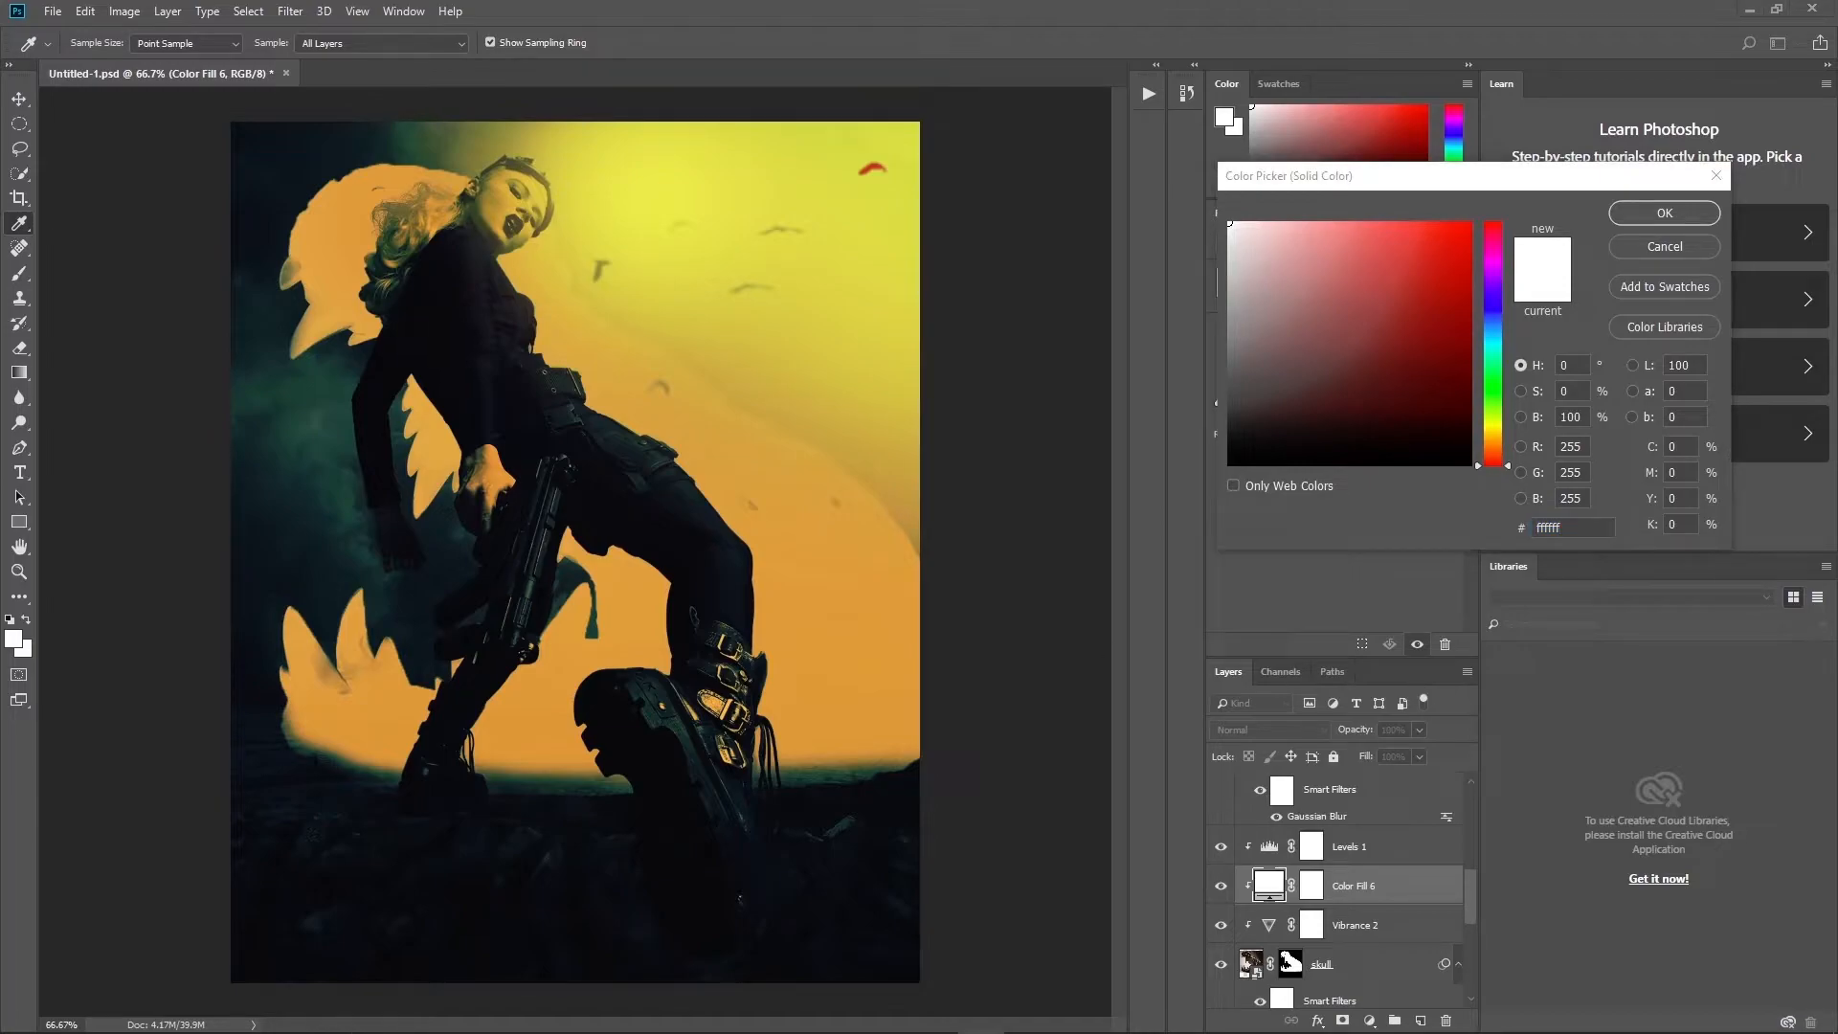
pyautogui.doubleClick(1568, 527)
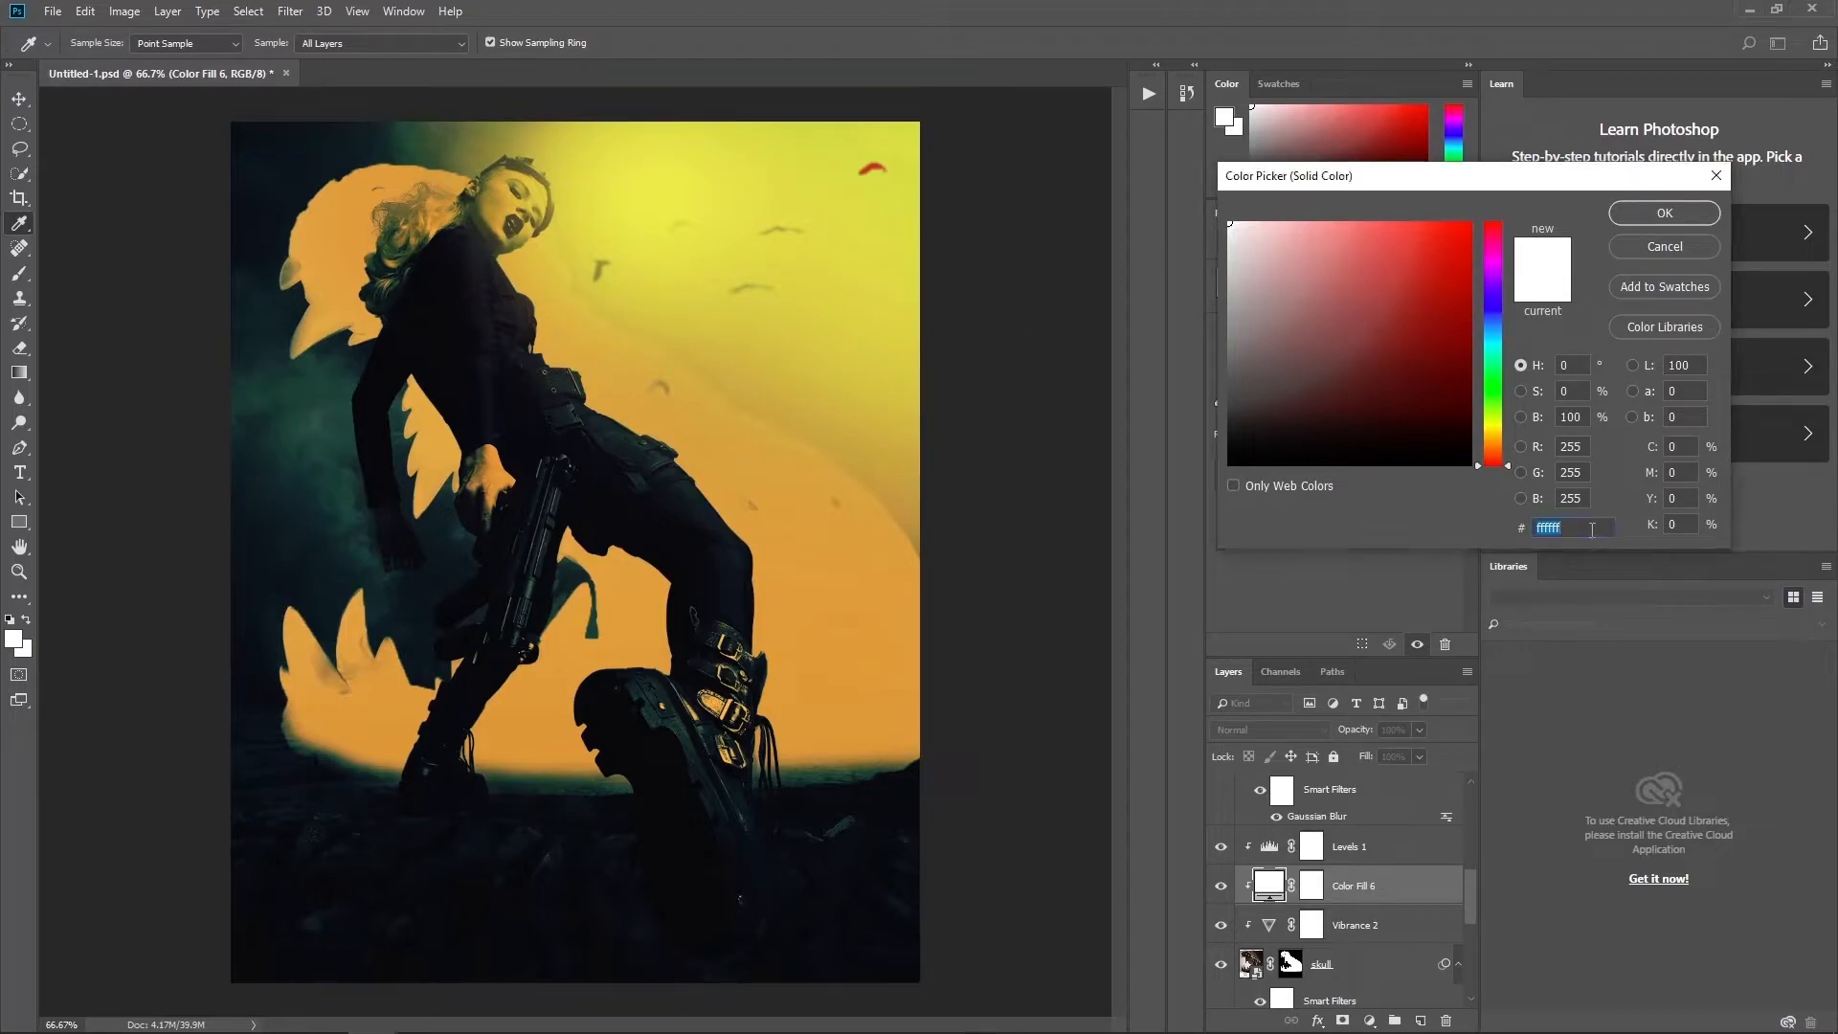
pyautogui.hotkey('ctrl', 'v')
pyautogui.click(1666, 213)
pyautogui.click(1307, 731)
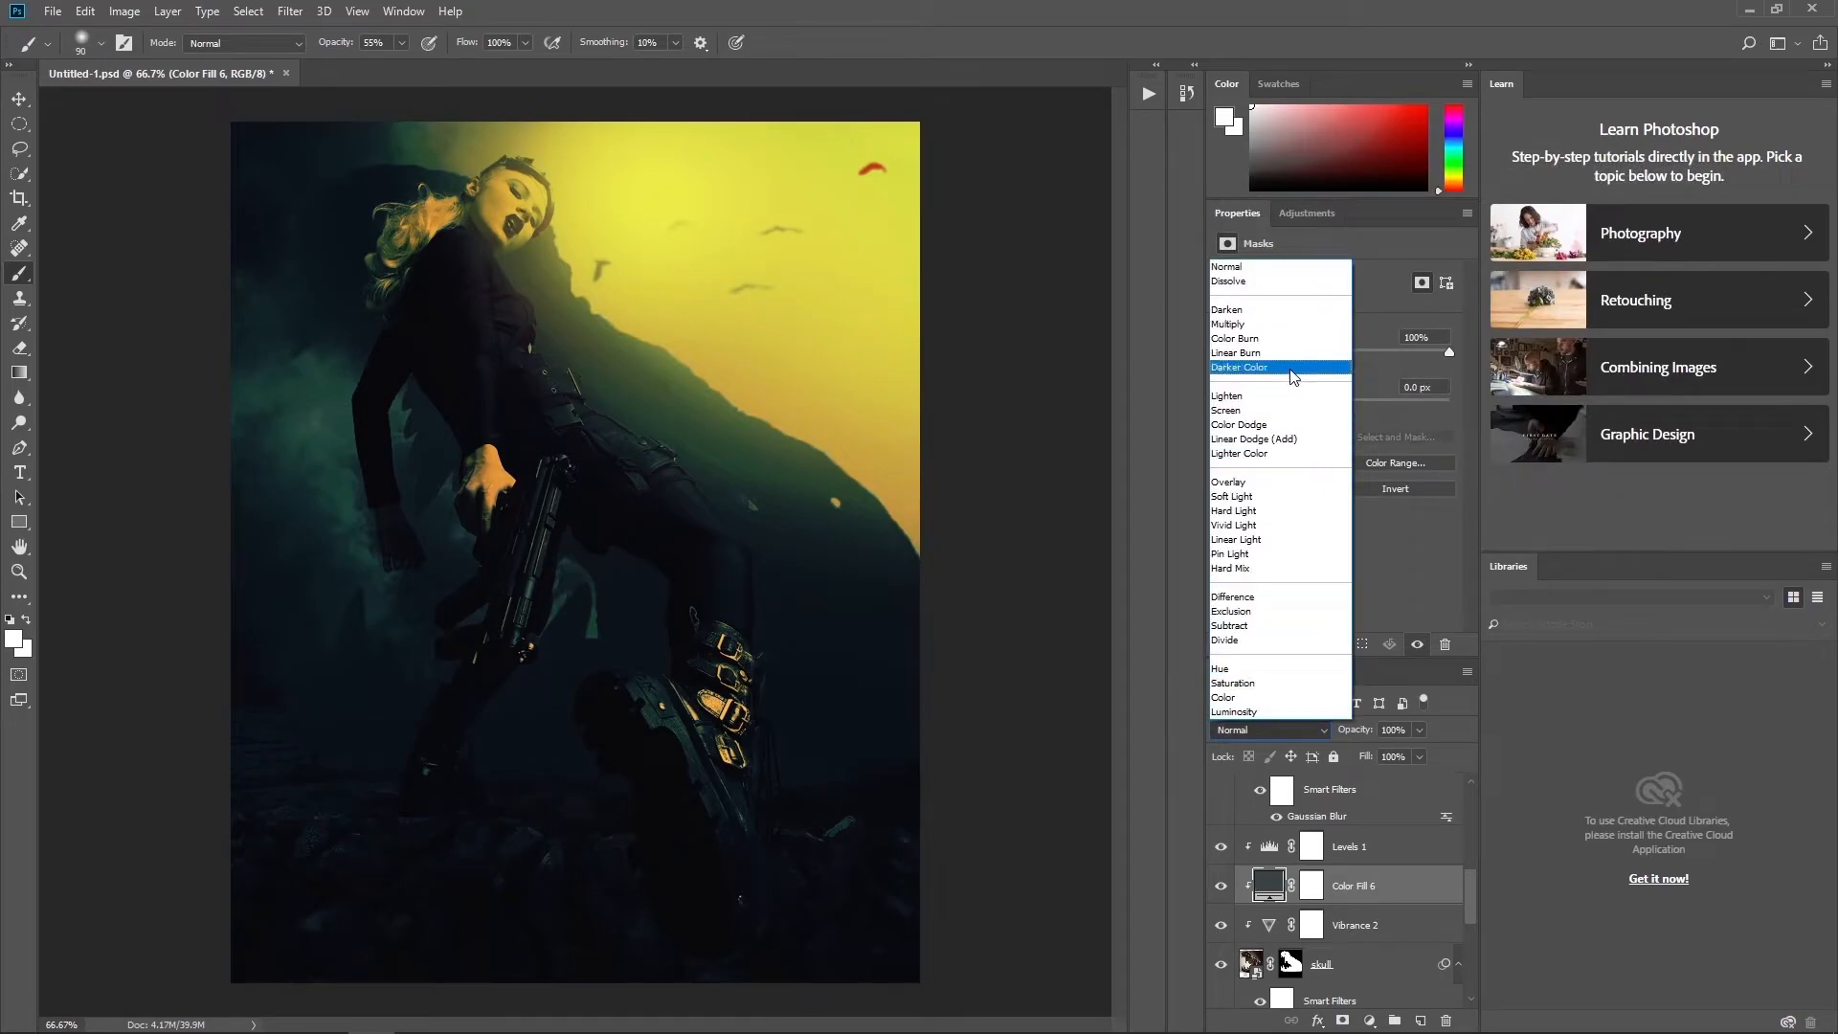
pyautogui.click(1294, 324)
# - Invert the dark fill's mask and paint shadow onto the skull's left side with a 400 px white brush at 55% opacity
pyautogui.click(1312, 886)
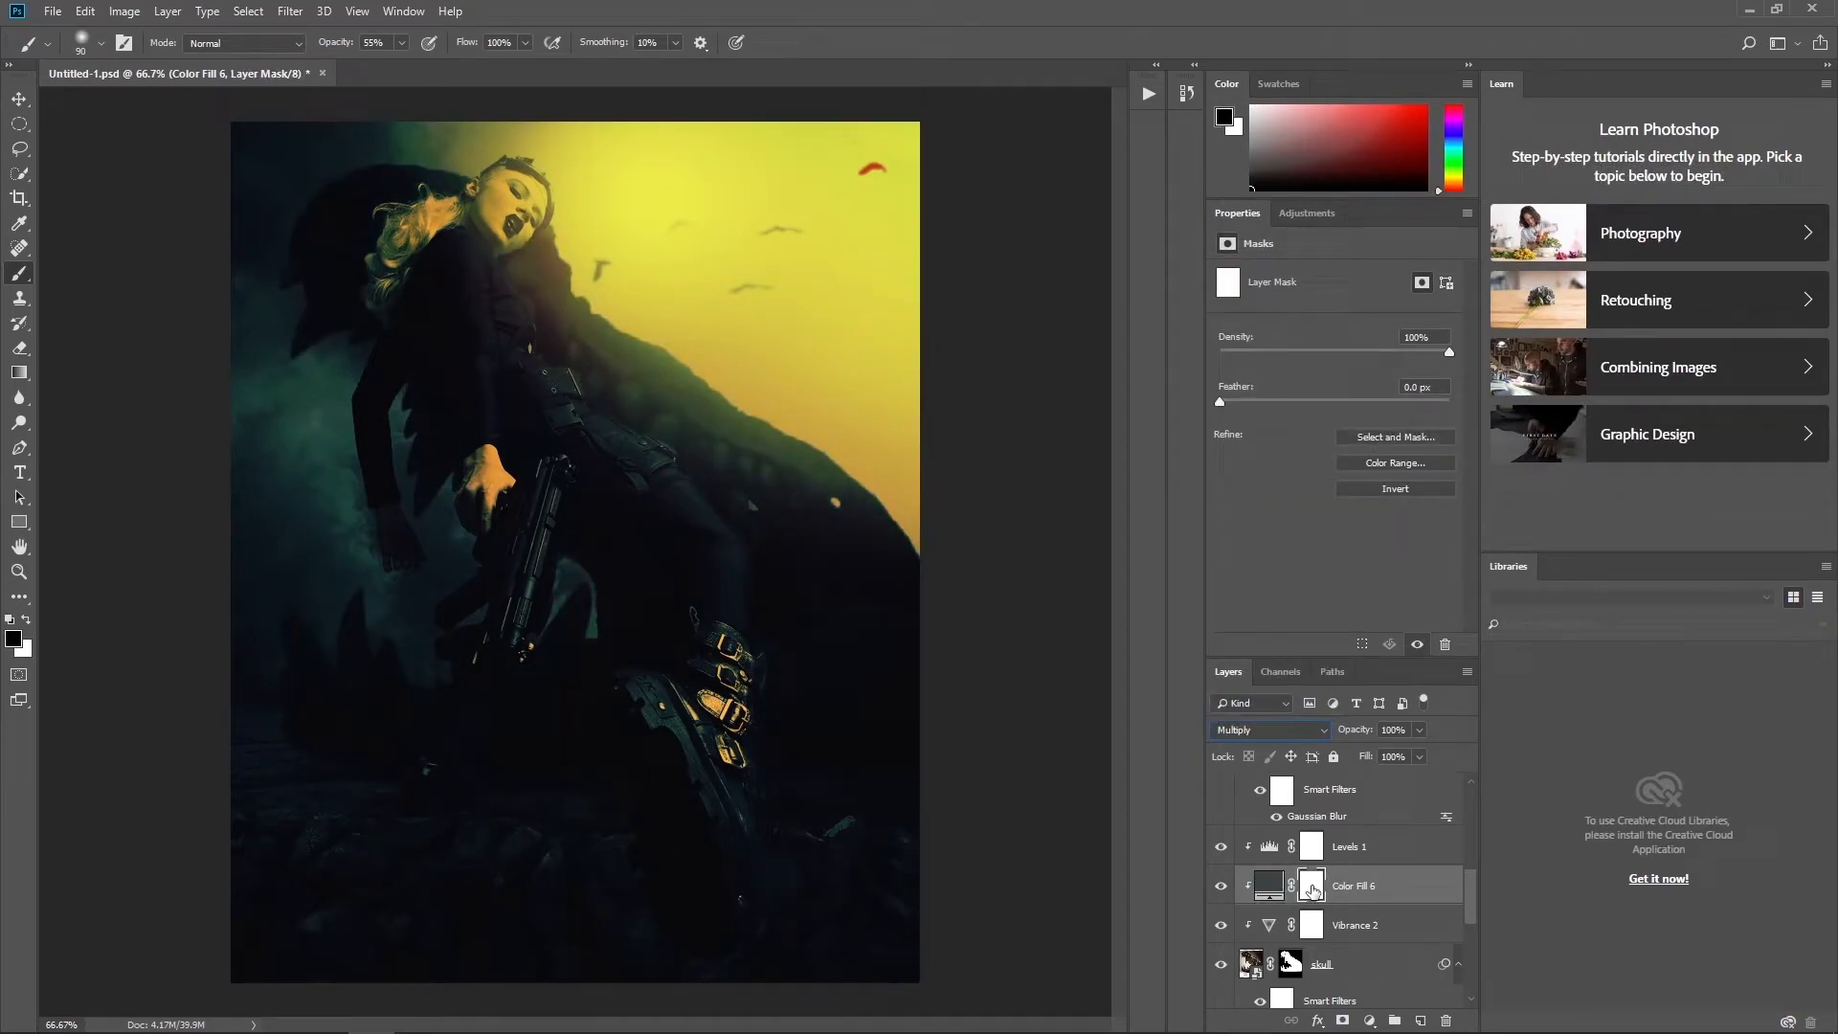
pyautogui.hotkey('ctrl', 'i')
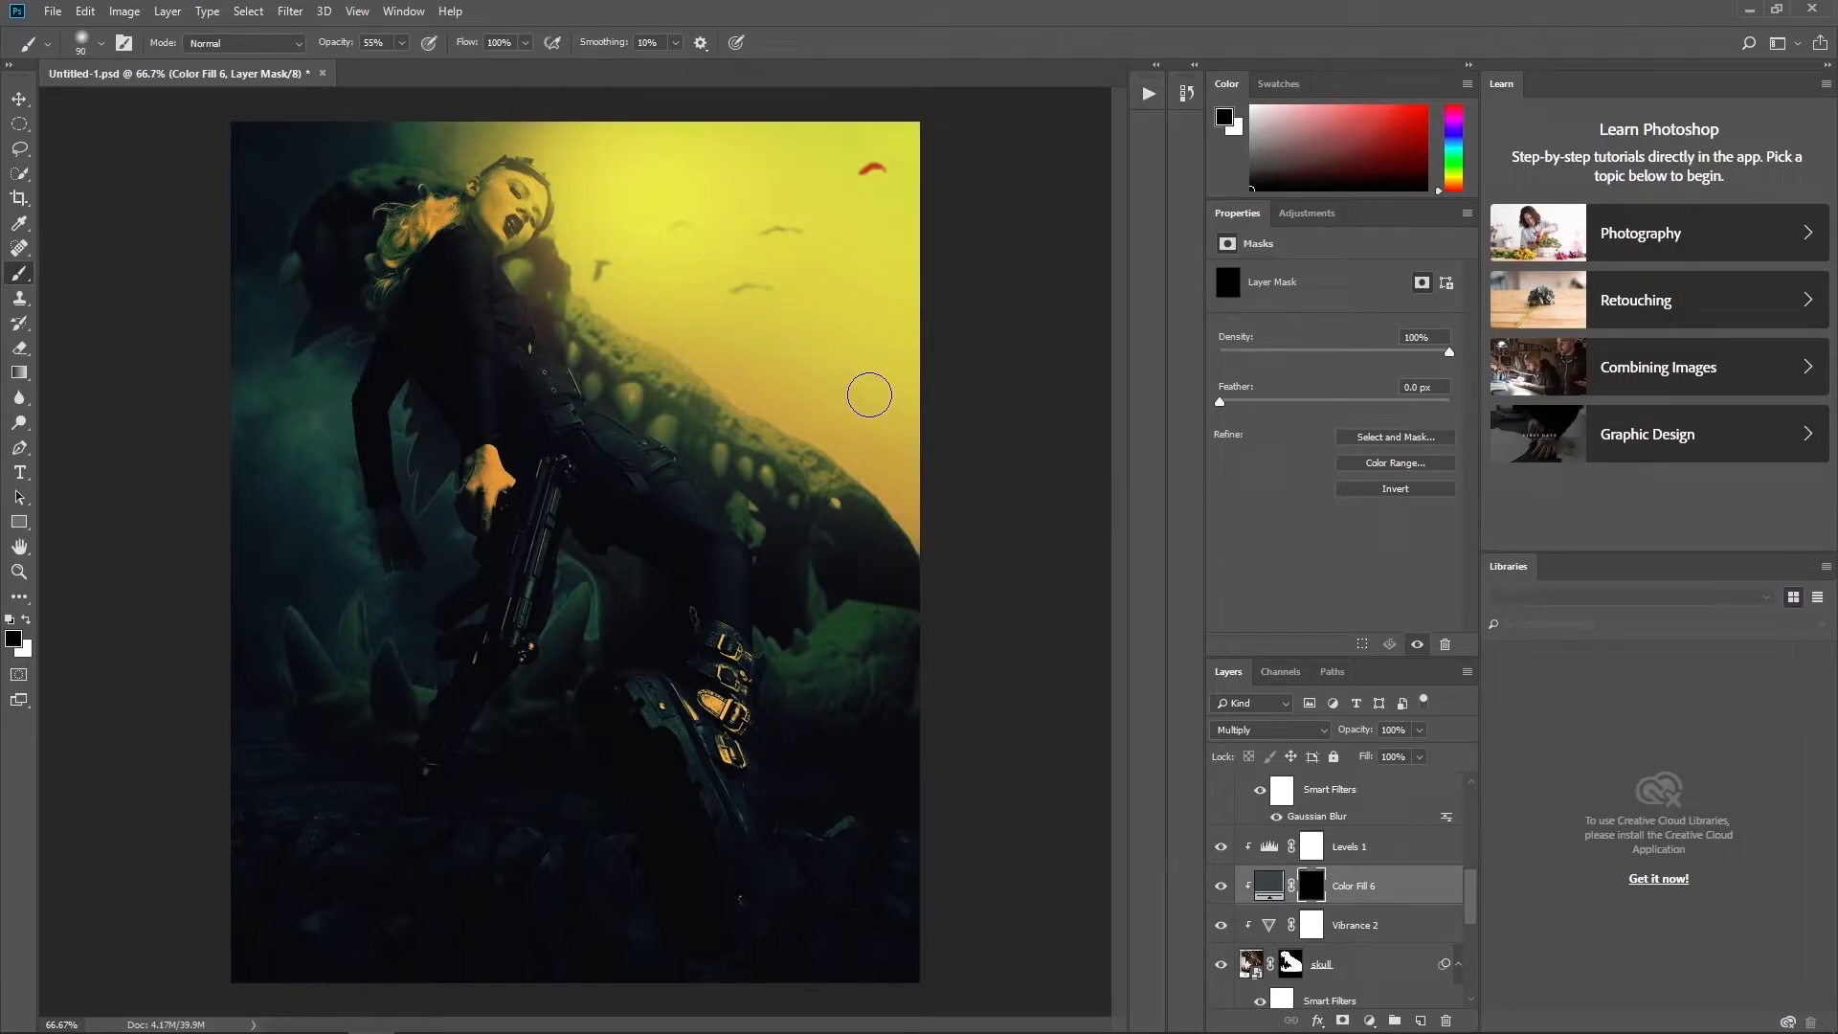
pyautogui.press(']')
pyautogui.press(']')
pyautogui.press(']')
pyautogui.press(']')
pyautogui.press(']')
pyautogui.press(']')
pyautogui.press(']')
pyautogui.press(']')
pyautogui.press('x')
pyautogui.click(313, 232)
pyautogui.click(317, 670)
# - Adjust the dark fill's mask around the model's head, arm and thigh with the 400 px brush, switching between black and white
pyautogui.press('x')
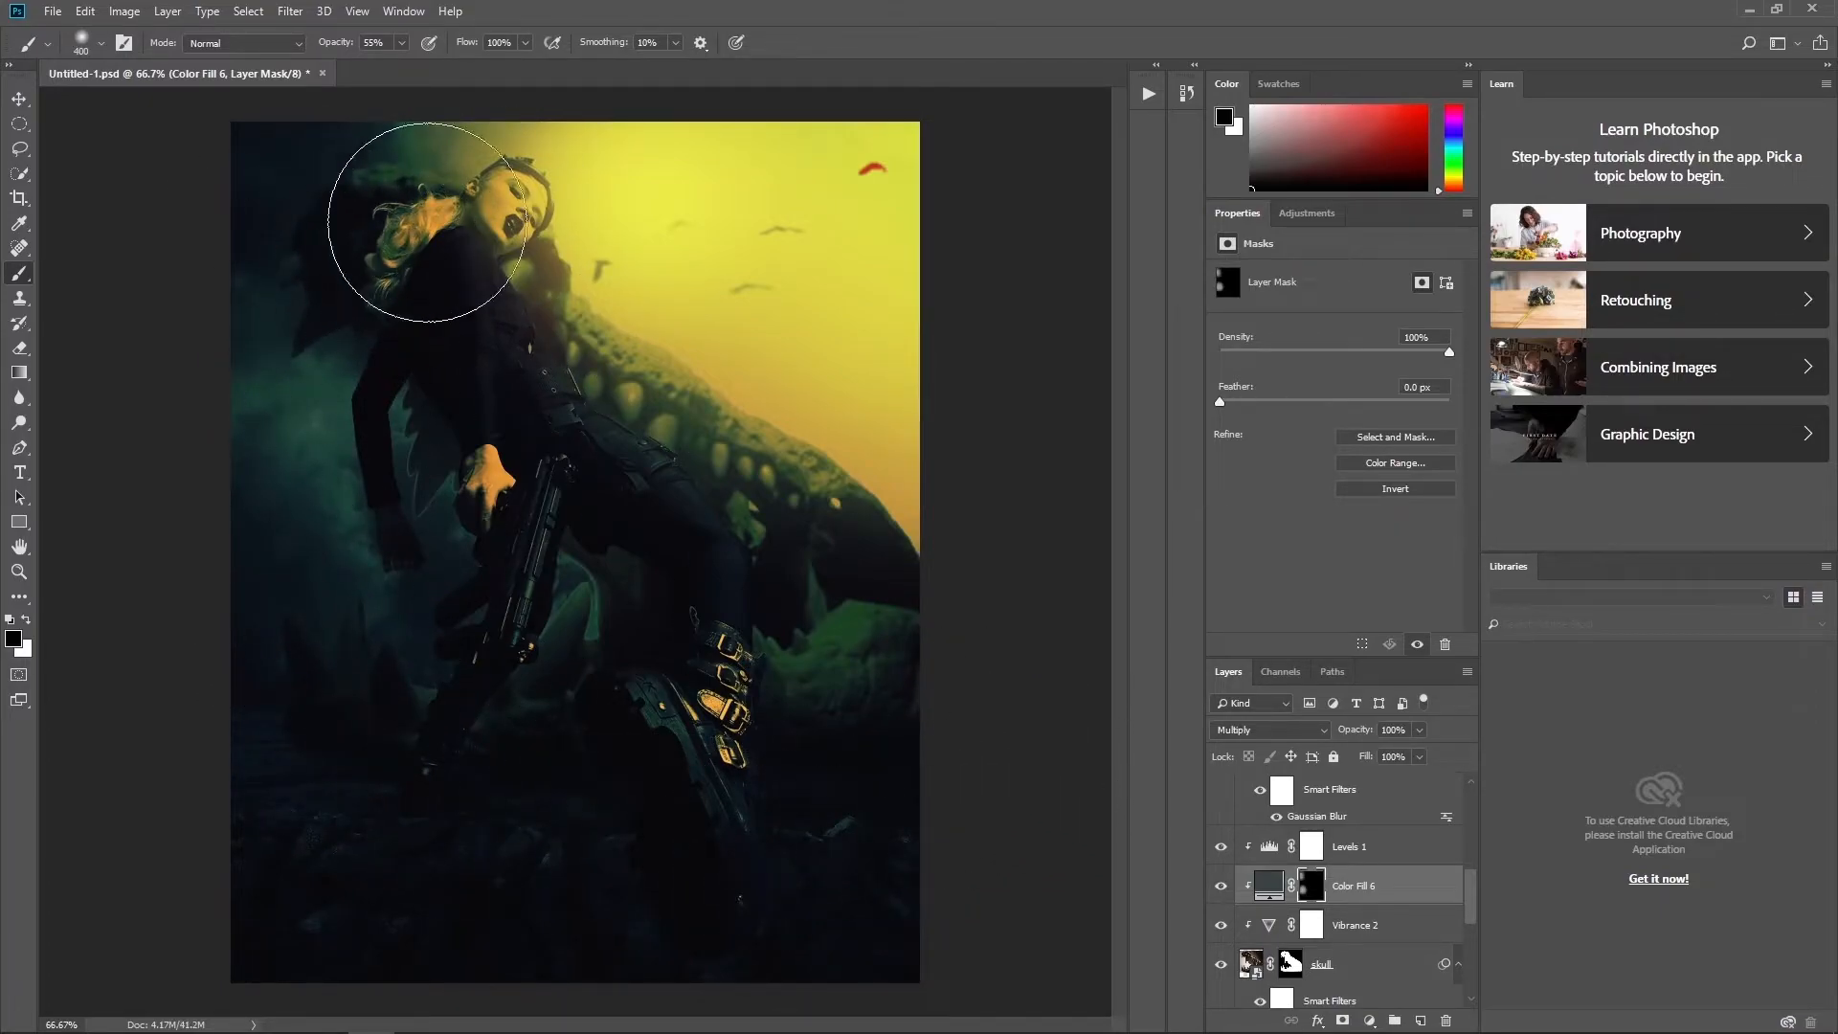
pyautogui.press('x')
pyautogui.click(412, 245)
pyautogui.press('x')
pyautogui.press('x')
pyautogui.click(426, 457)
pyautogui.click(652, 572)
pyautogui.press('x')
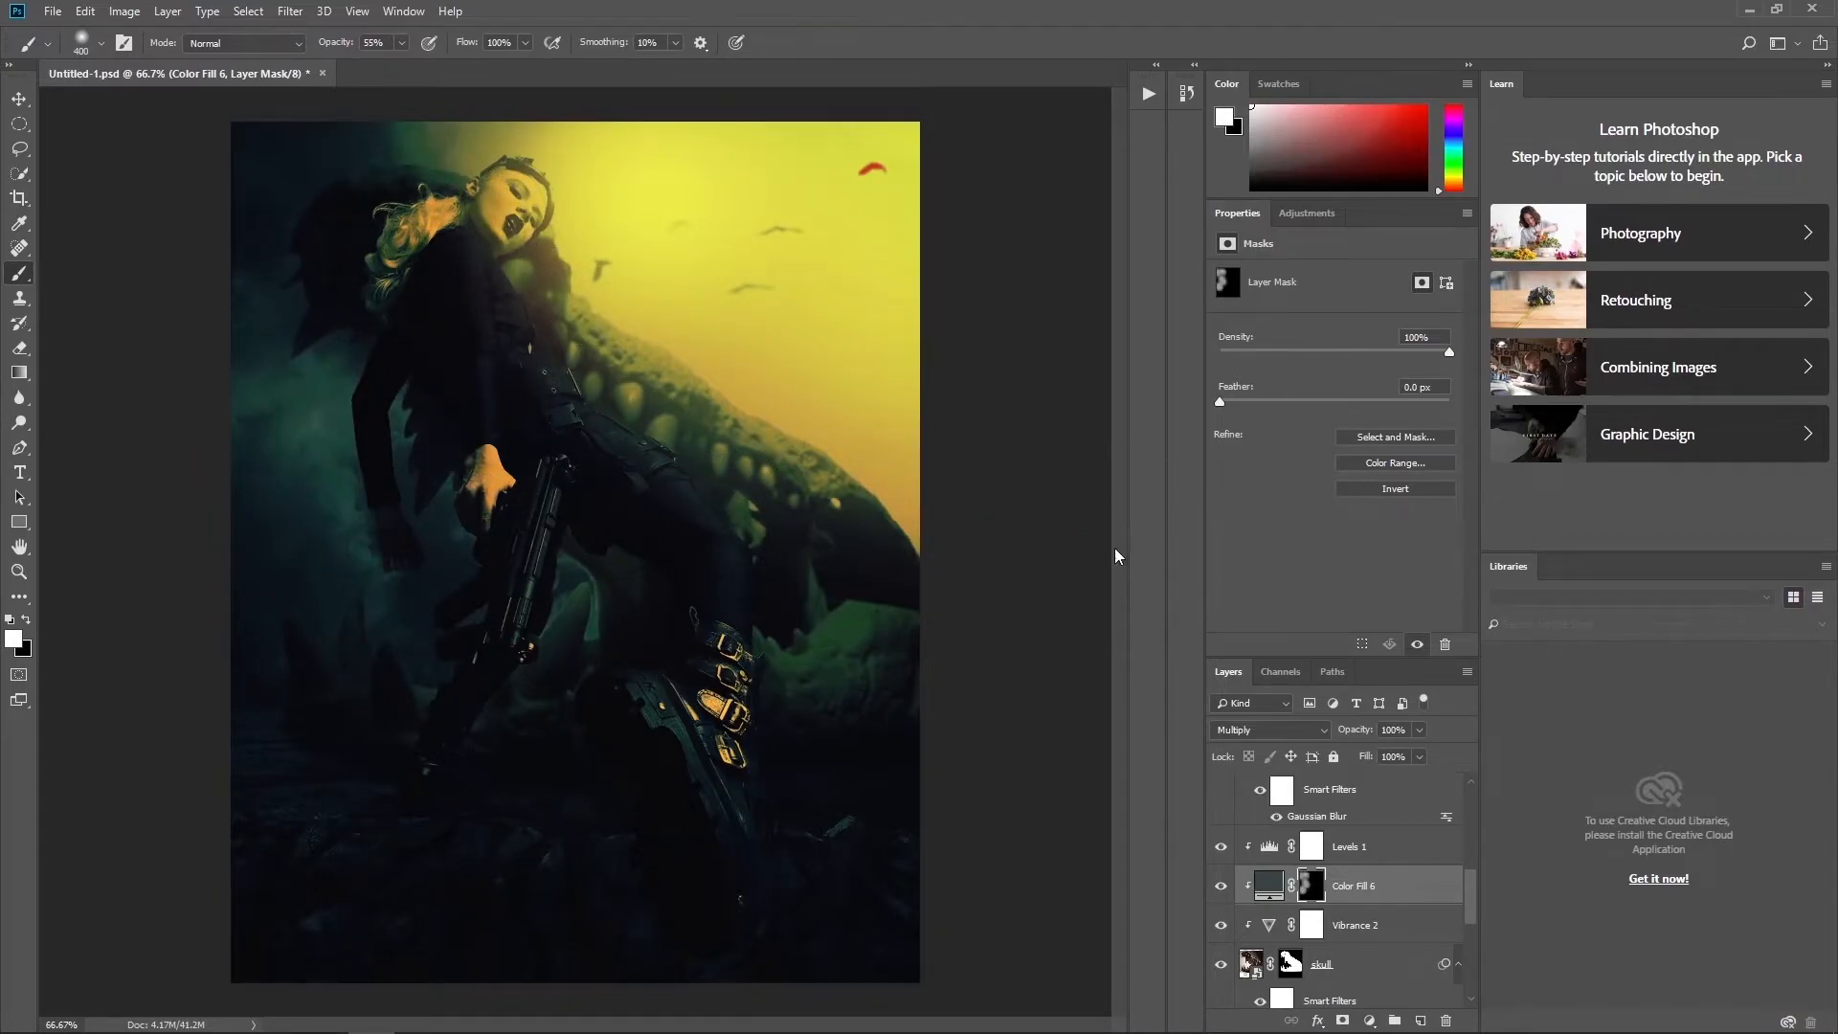
# - Soften the dark fill's shadow with a 200 px black brush at 15% opacity
pyautogui.moveTo(402, 42); pyautogui.dragTo(368, 67)
pyautogui.press('[')
pyautogui.press('[')
pyautogui.press('[')
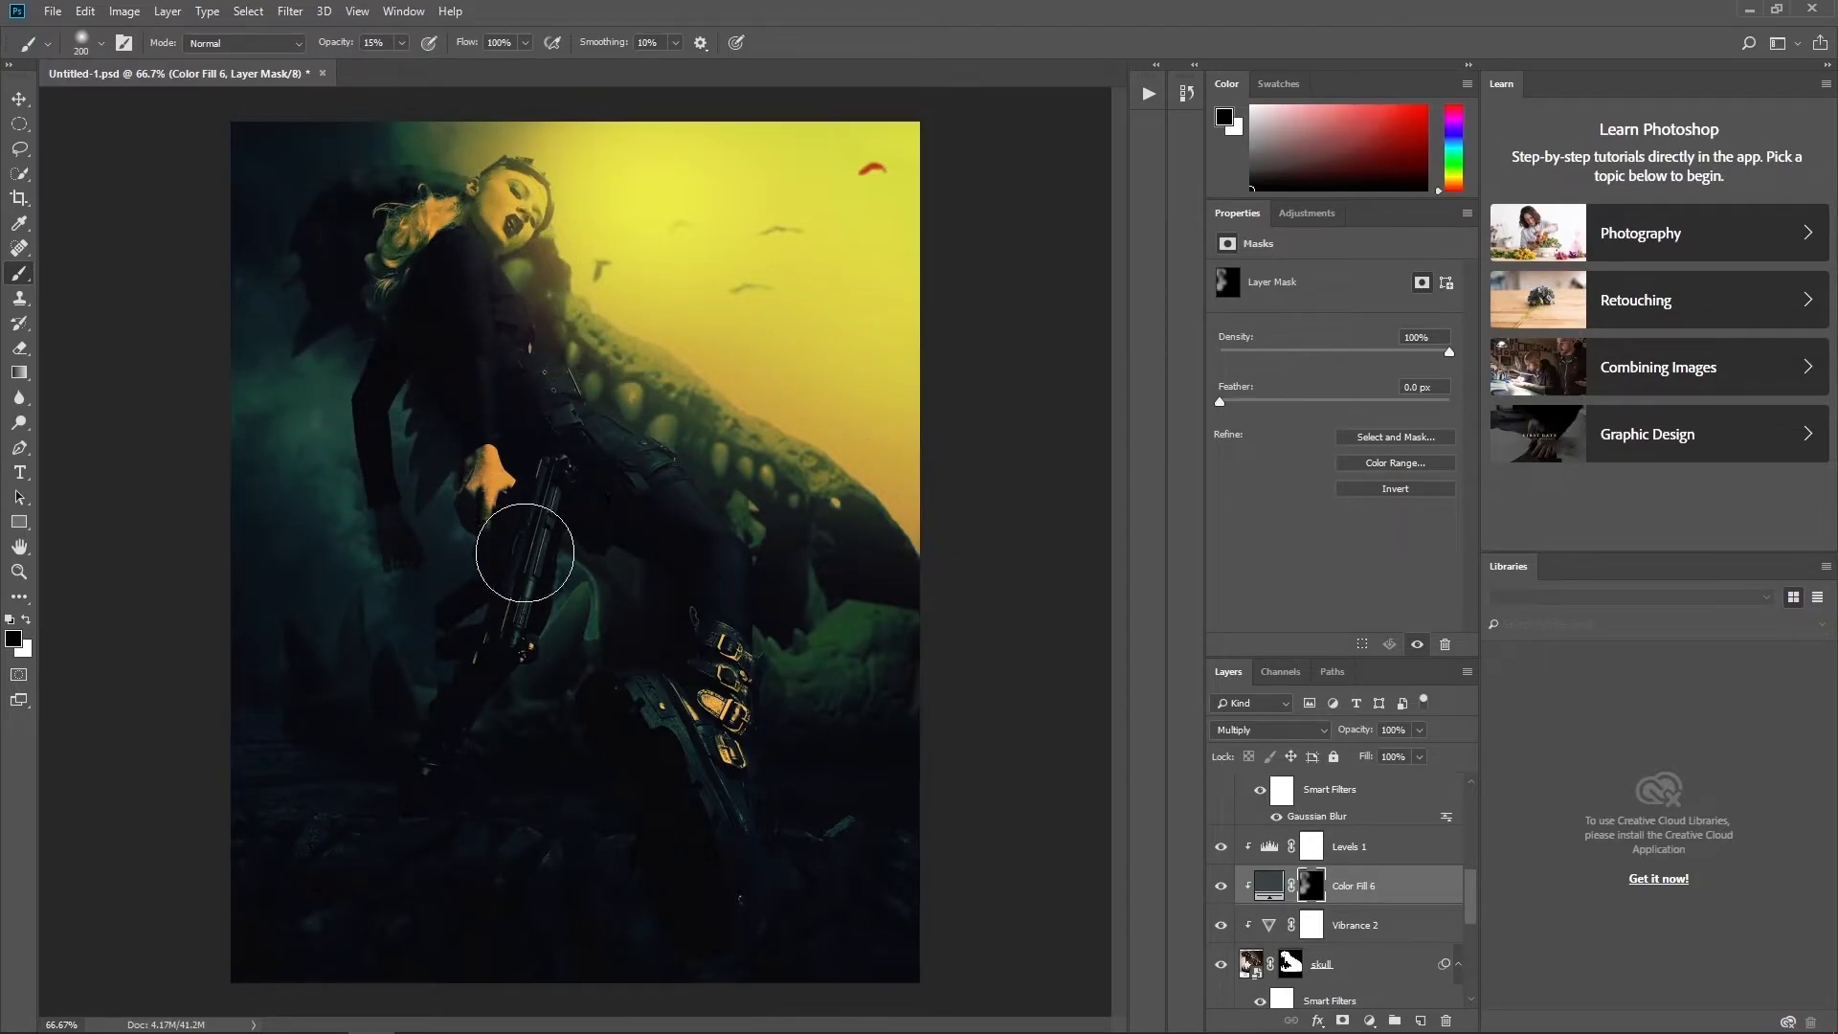
# - Refine the dark fill's mask along the skull with a 90 px brush at 90% opacity, using black and white
pyautogui.press('[')
pyautogui.press('[')
pyautogui.press('[')
pyautogui.press('[')
pyautogui.press('[')
pyautogui.moveTo(402, 42); pyautogui.dragTo(440, 67)
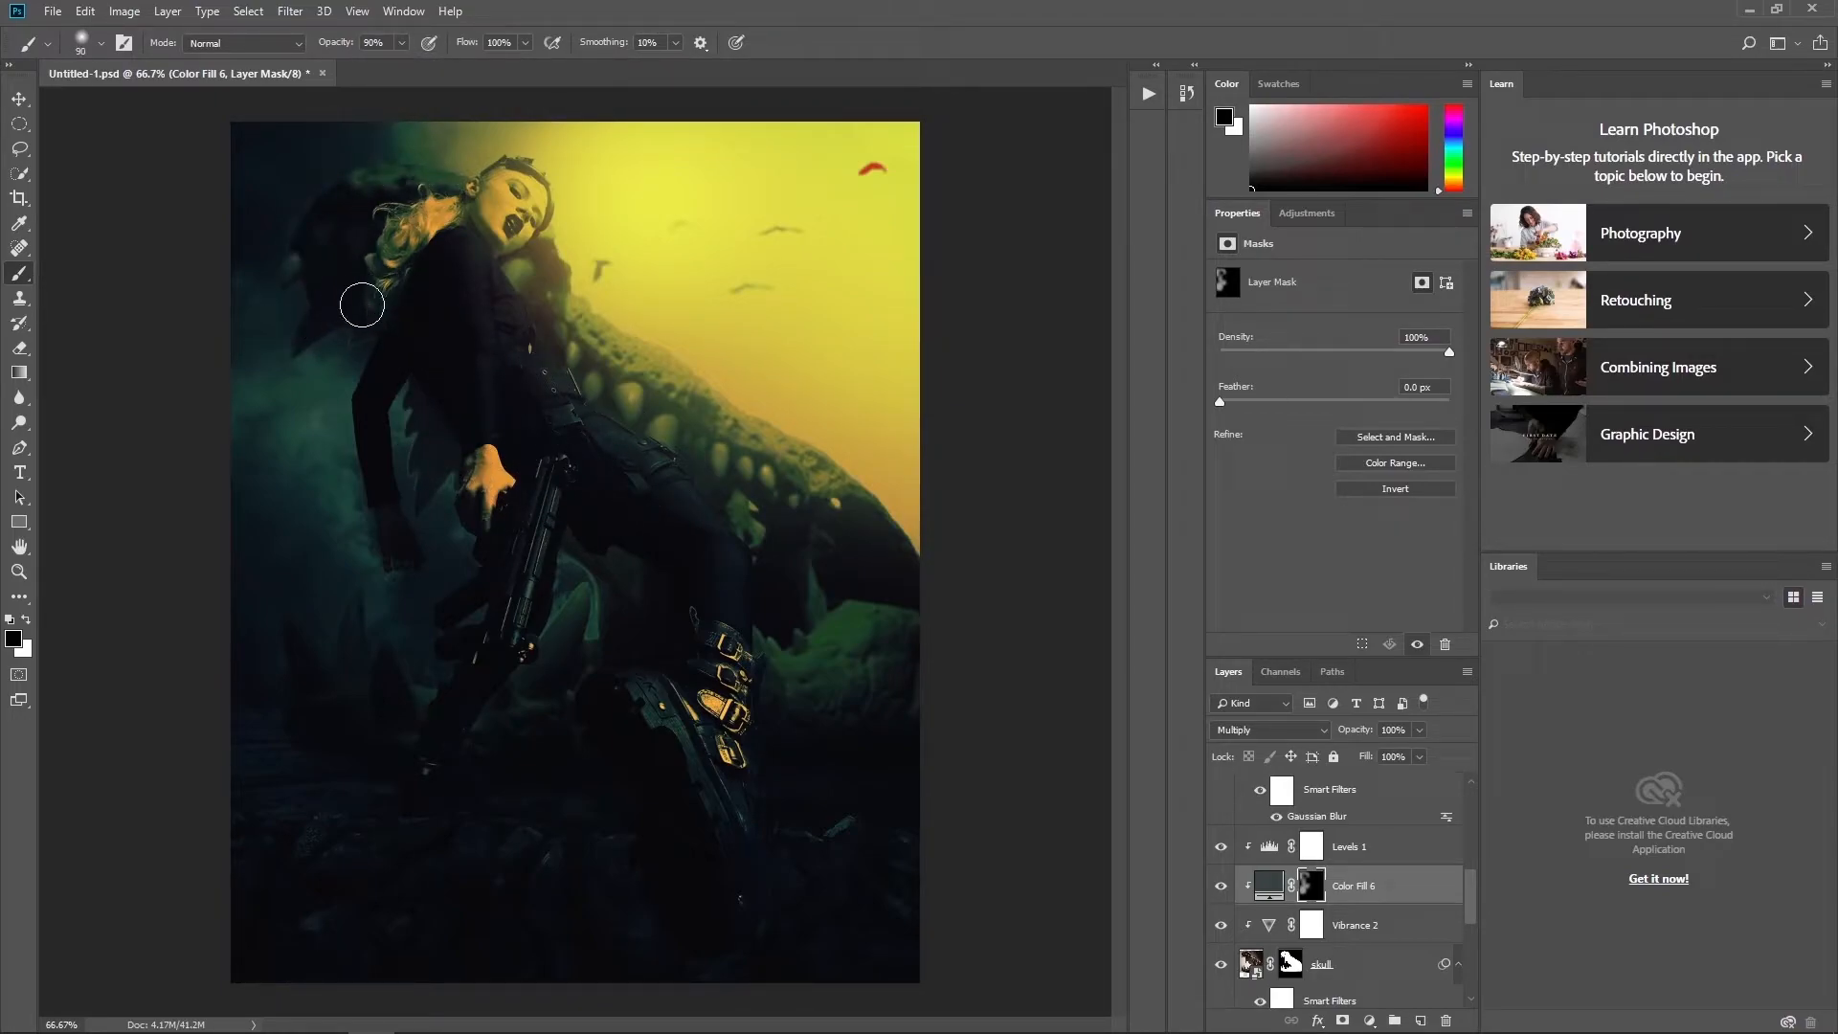
pyautogui.press('x')
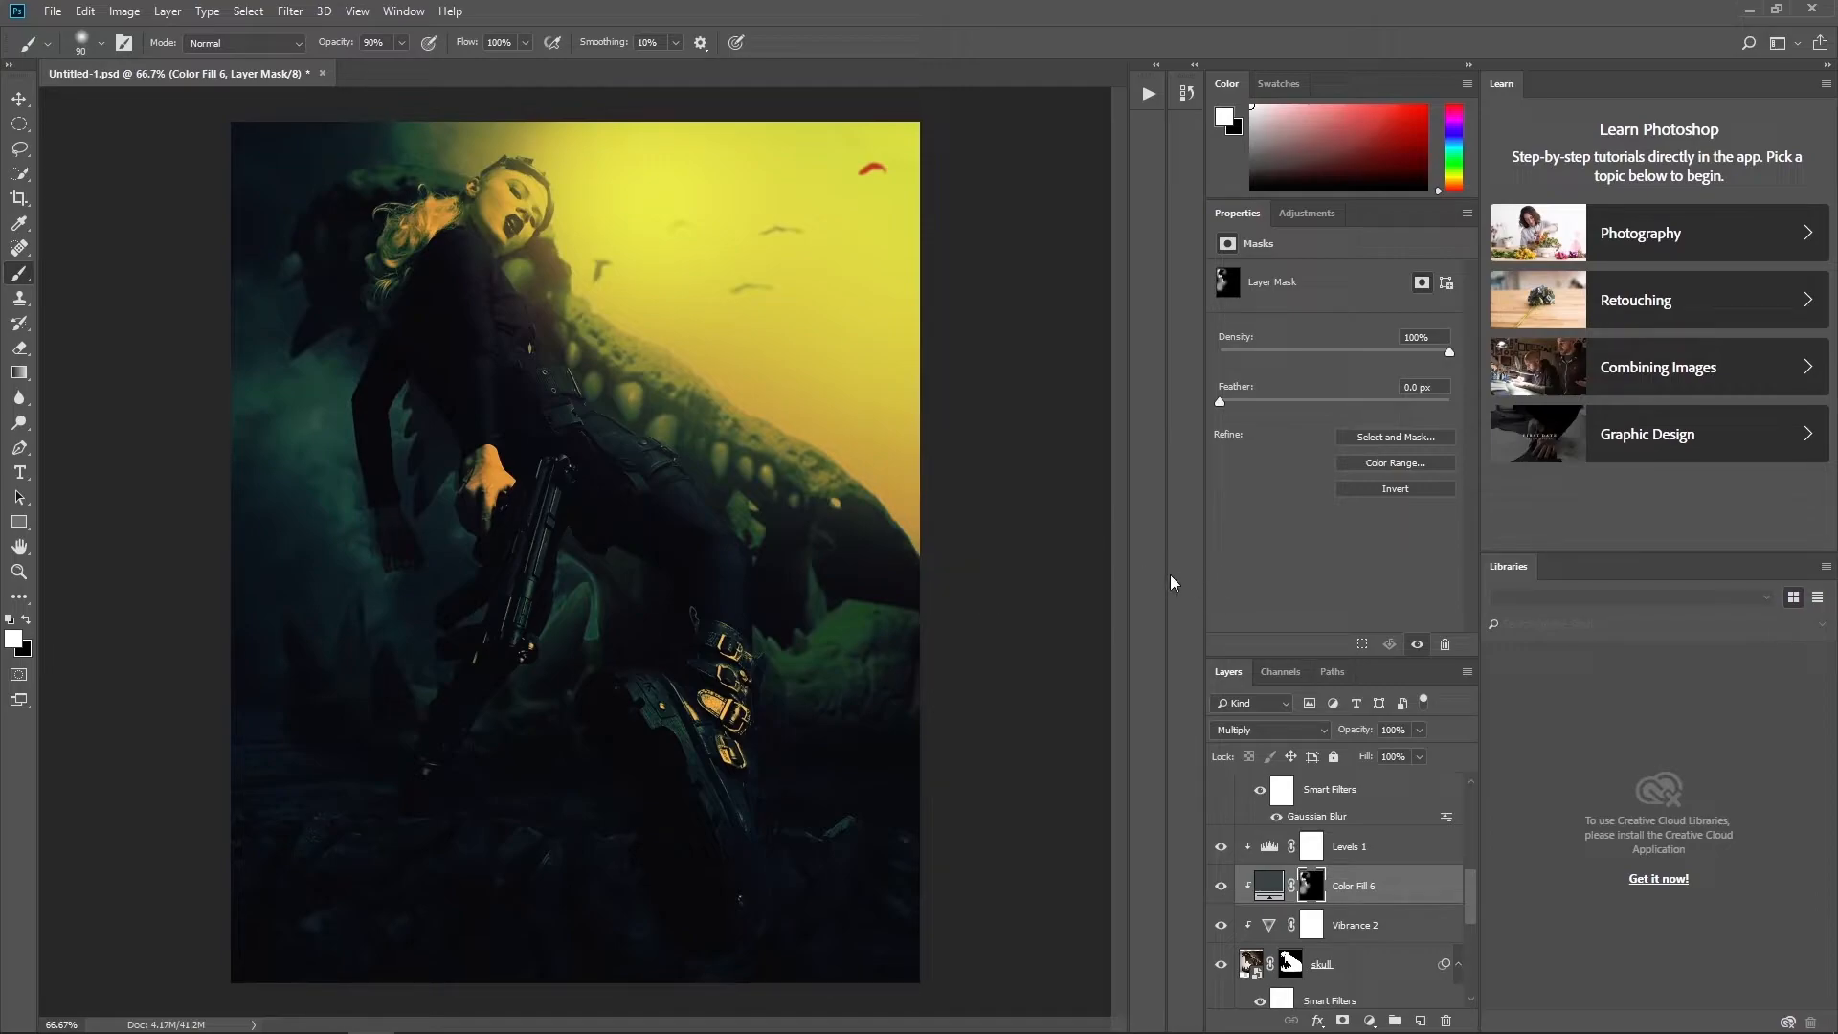
# - Add a gradient map adjustment clipped to the skull above the dark color fill and set its blend mode to Soft Light
pyautogui.click(1383, 1023)
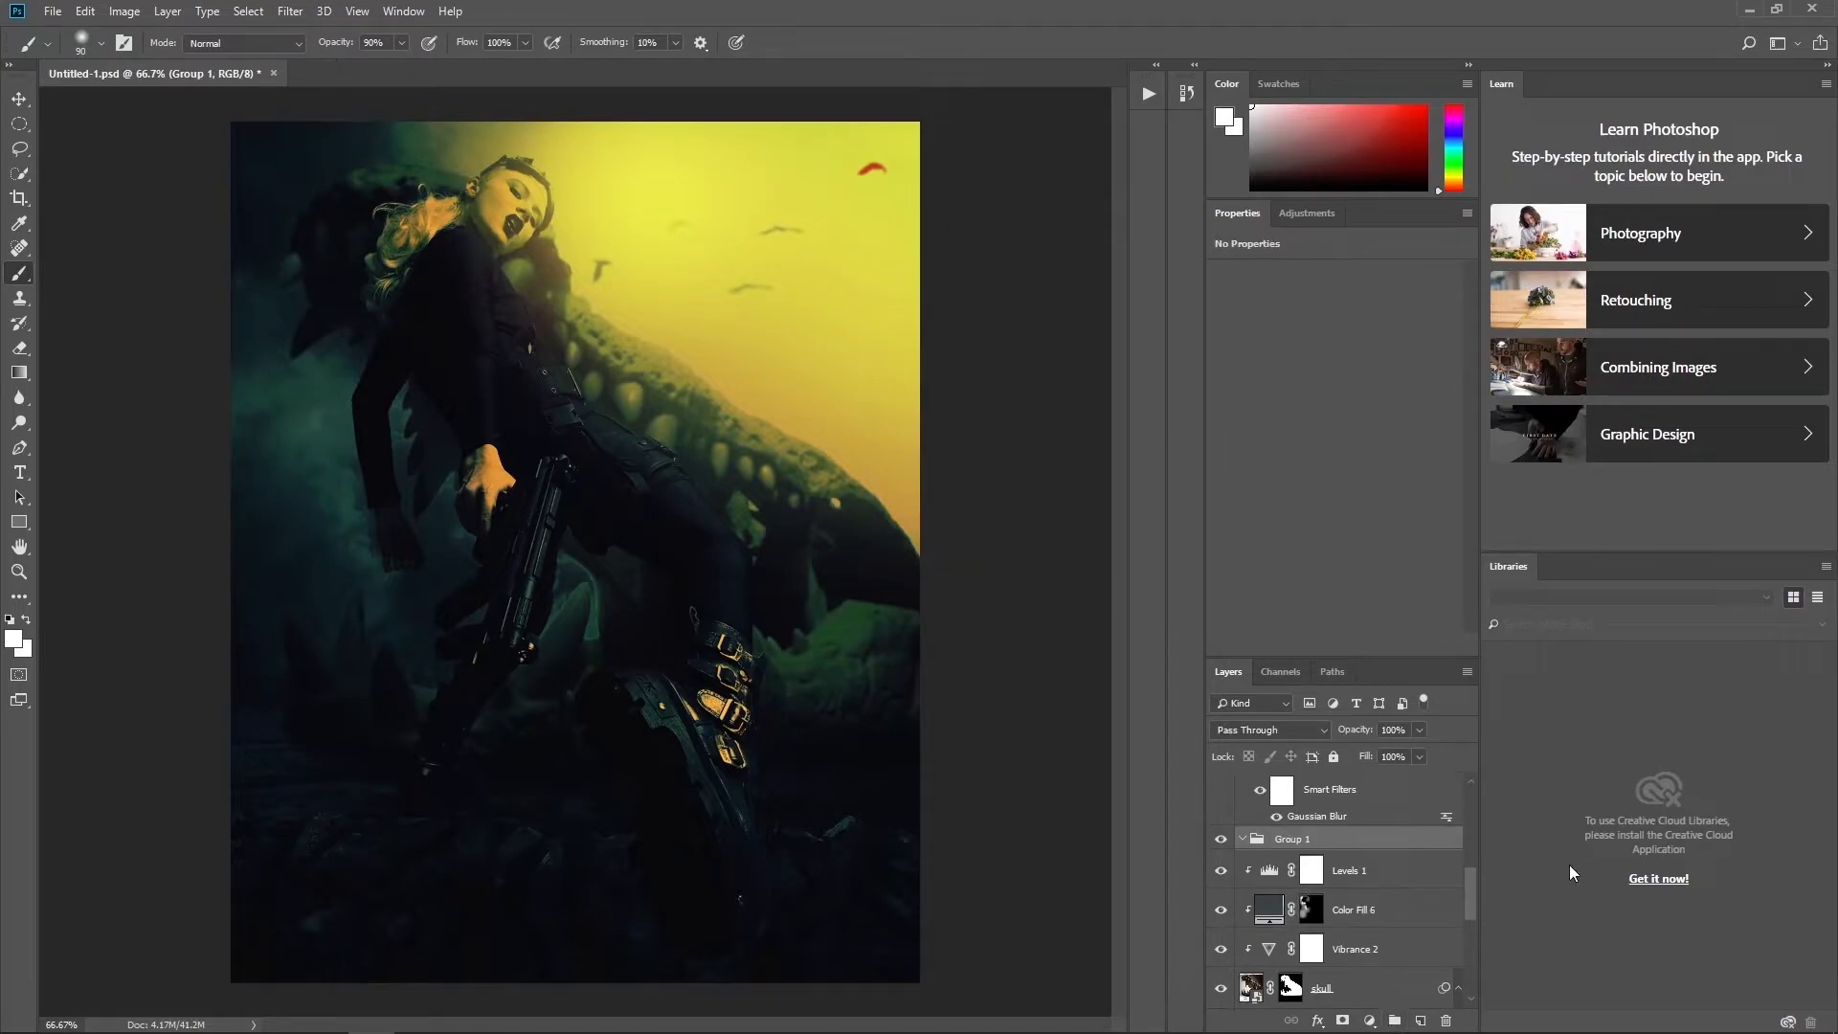
pyautogui.hotkey('ctrl', 'z')
pyautogui.click(1369, 1021)
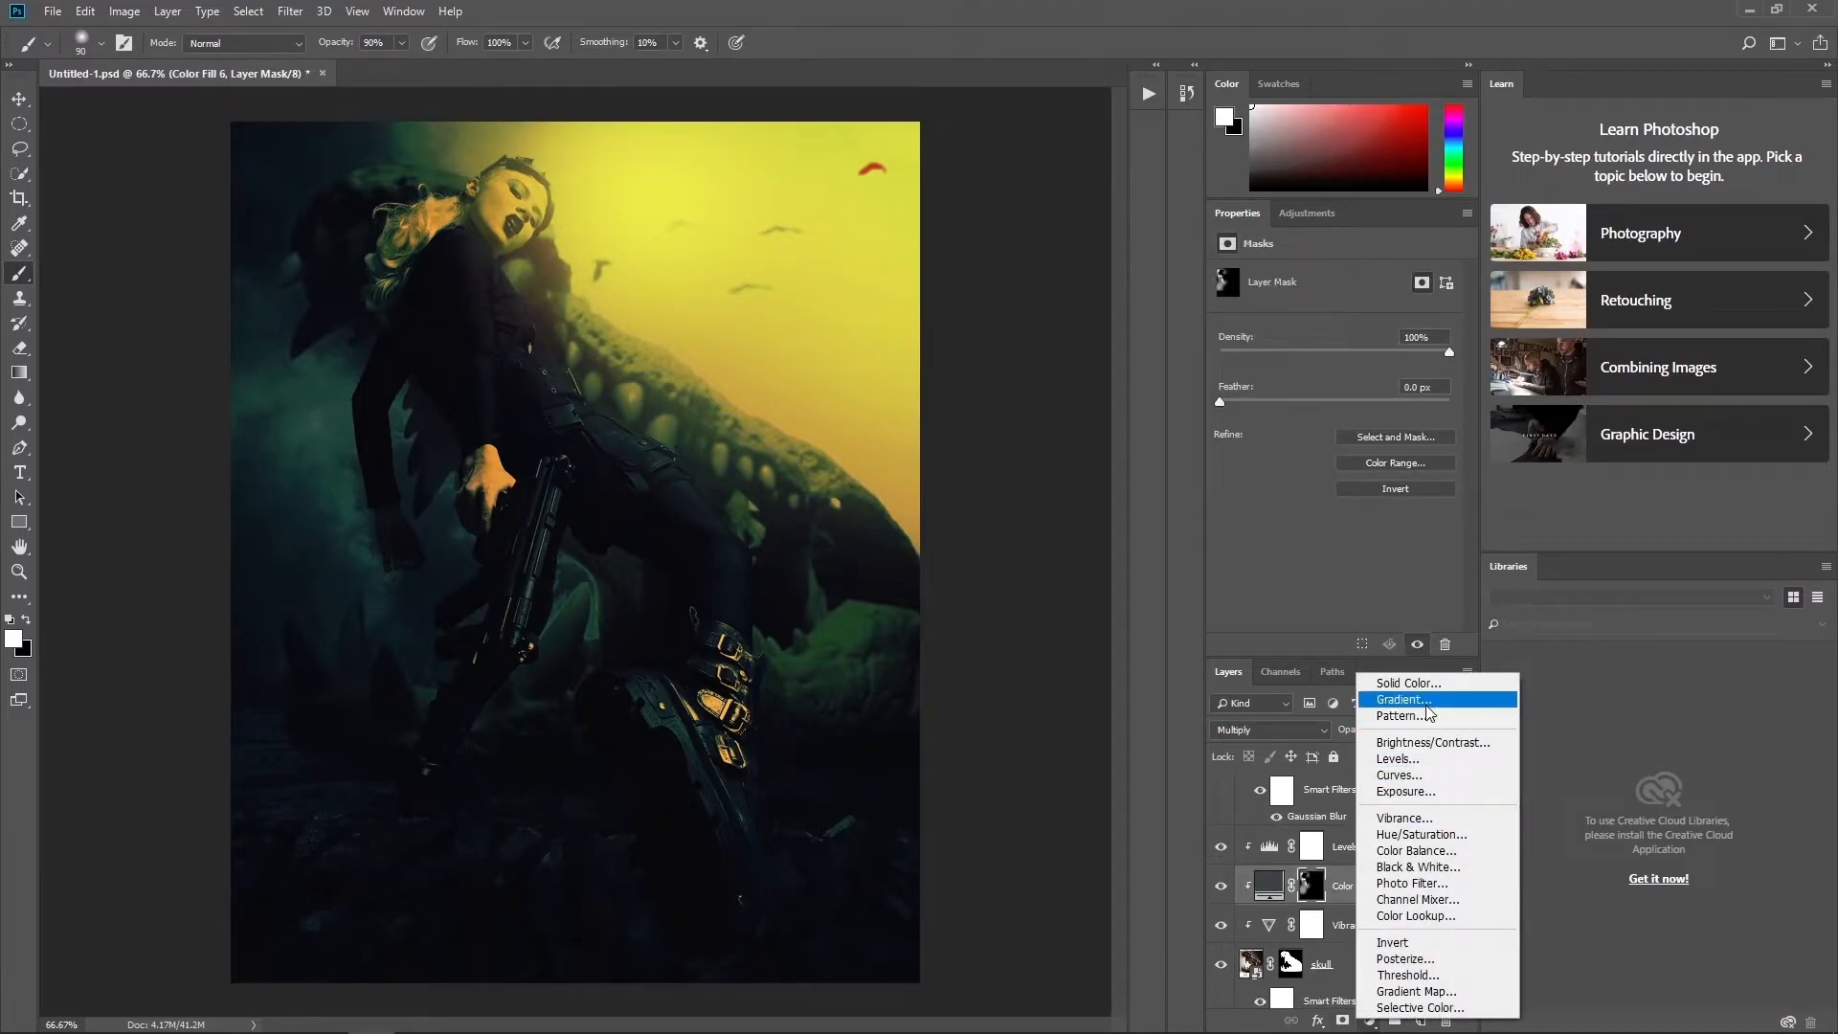
pyautogui.click(1455, 991)
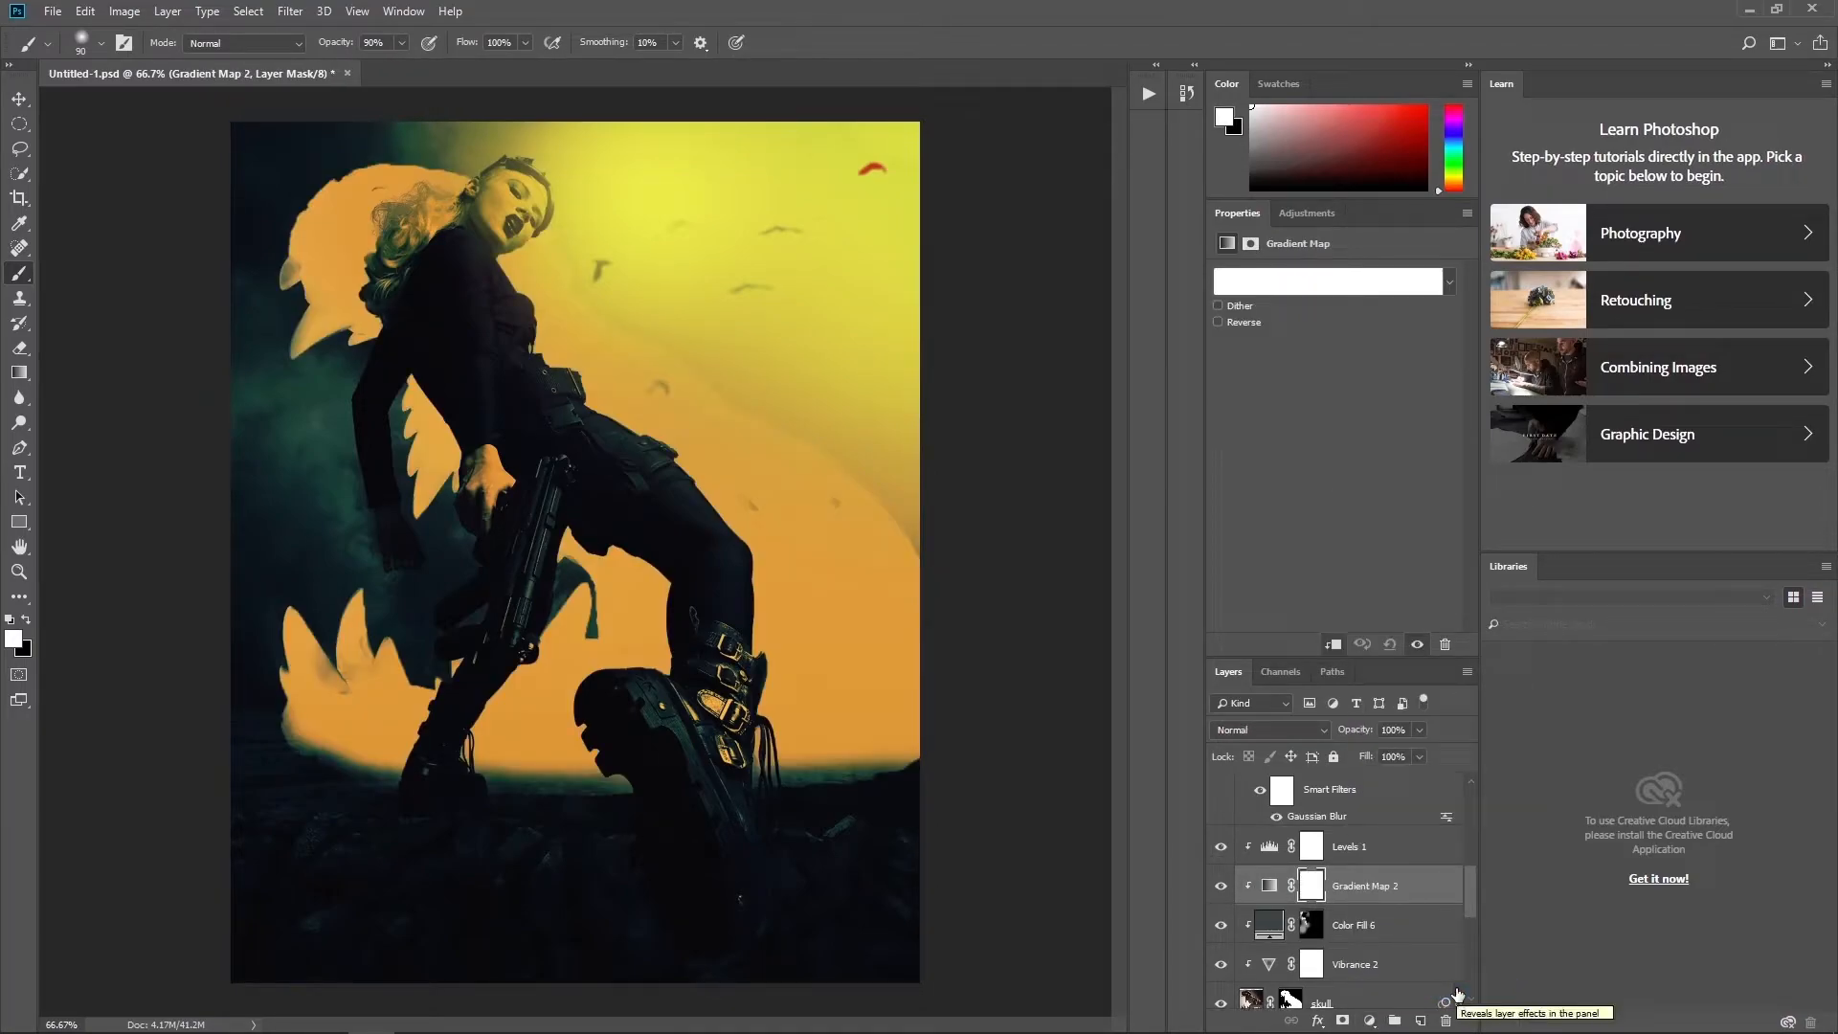
pyautogui.click(1273, 729)
pyautogui.click(1265, 501)
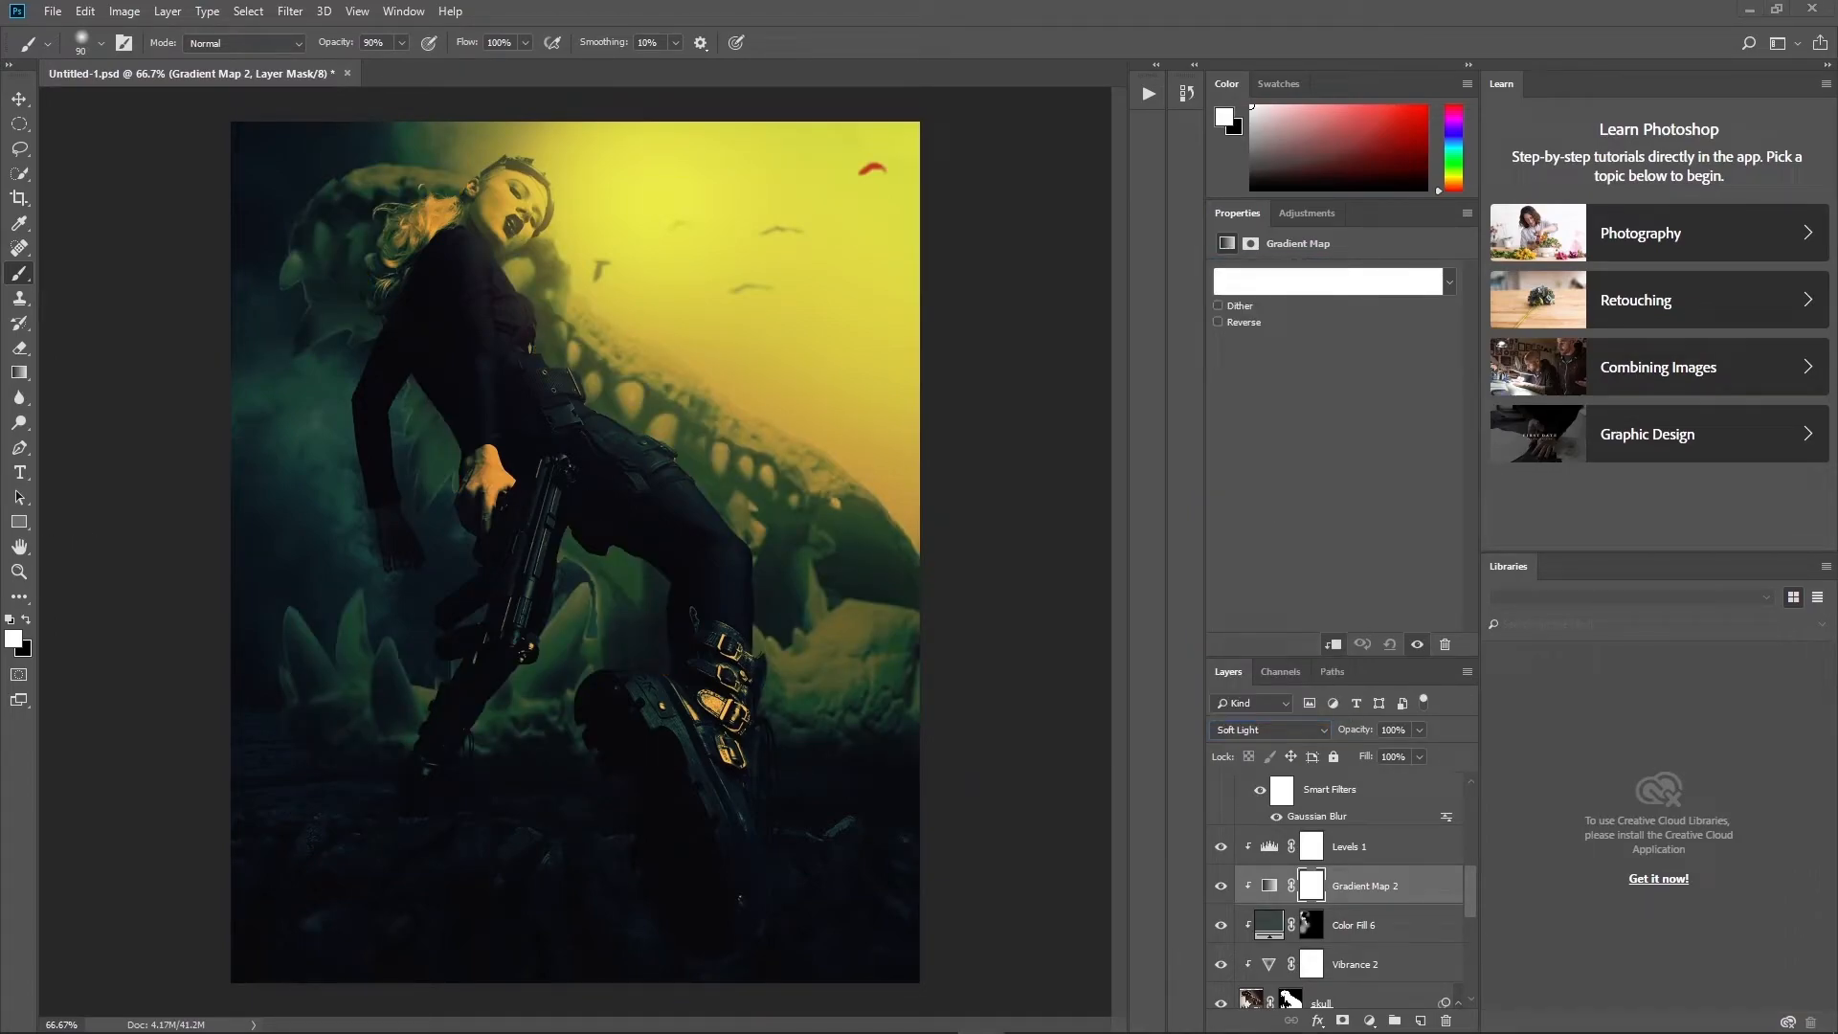
pyautogui.click(1253, 288)
pyautogui.doubleClick(1049, 488)
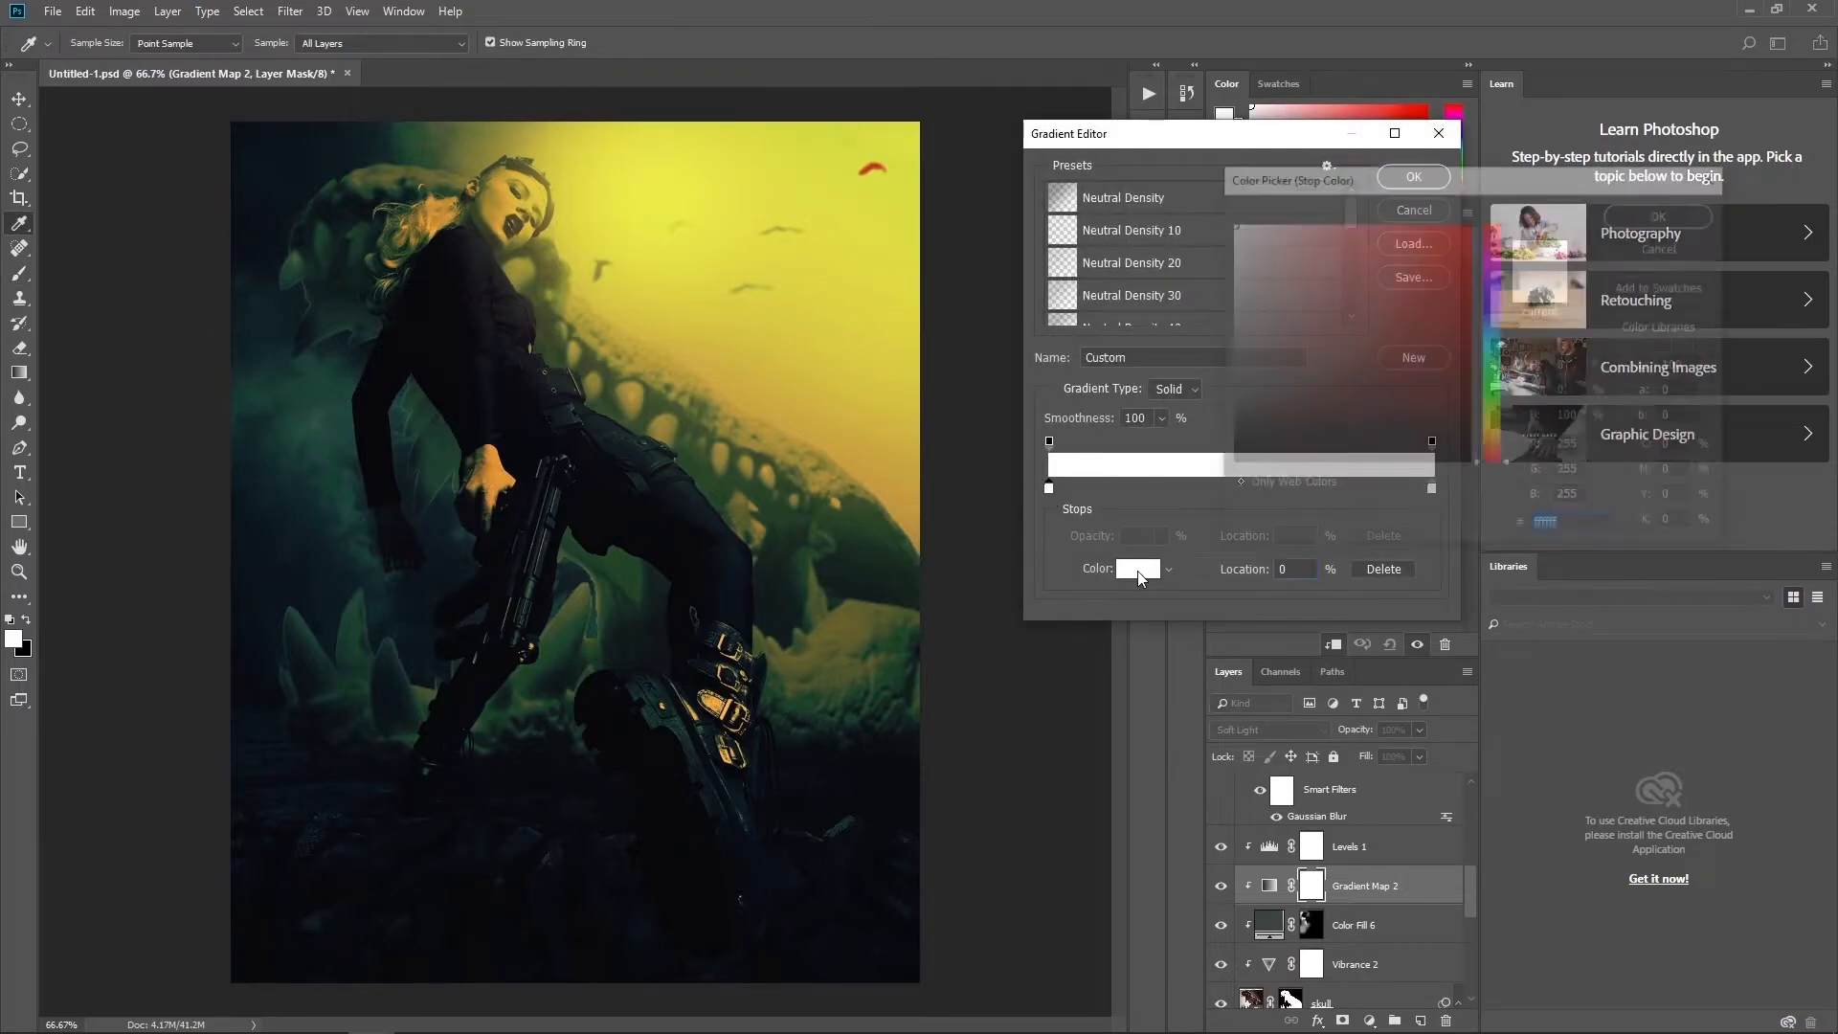
pyautogui.hotkey('ctrl', 'v')
pyautogui.click(1663, 218)
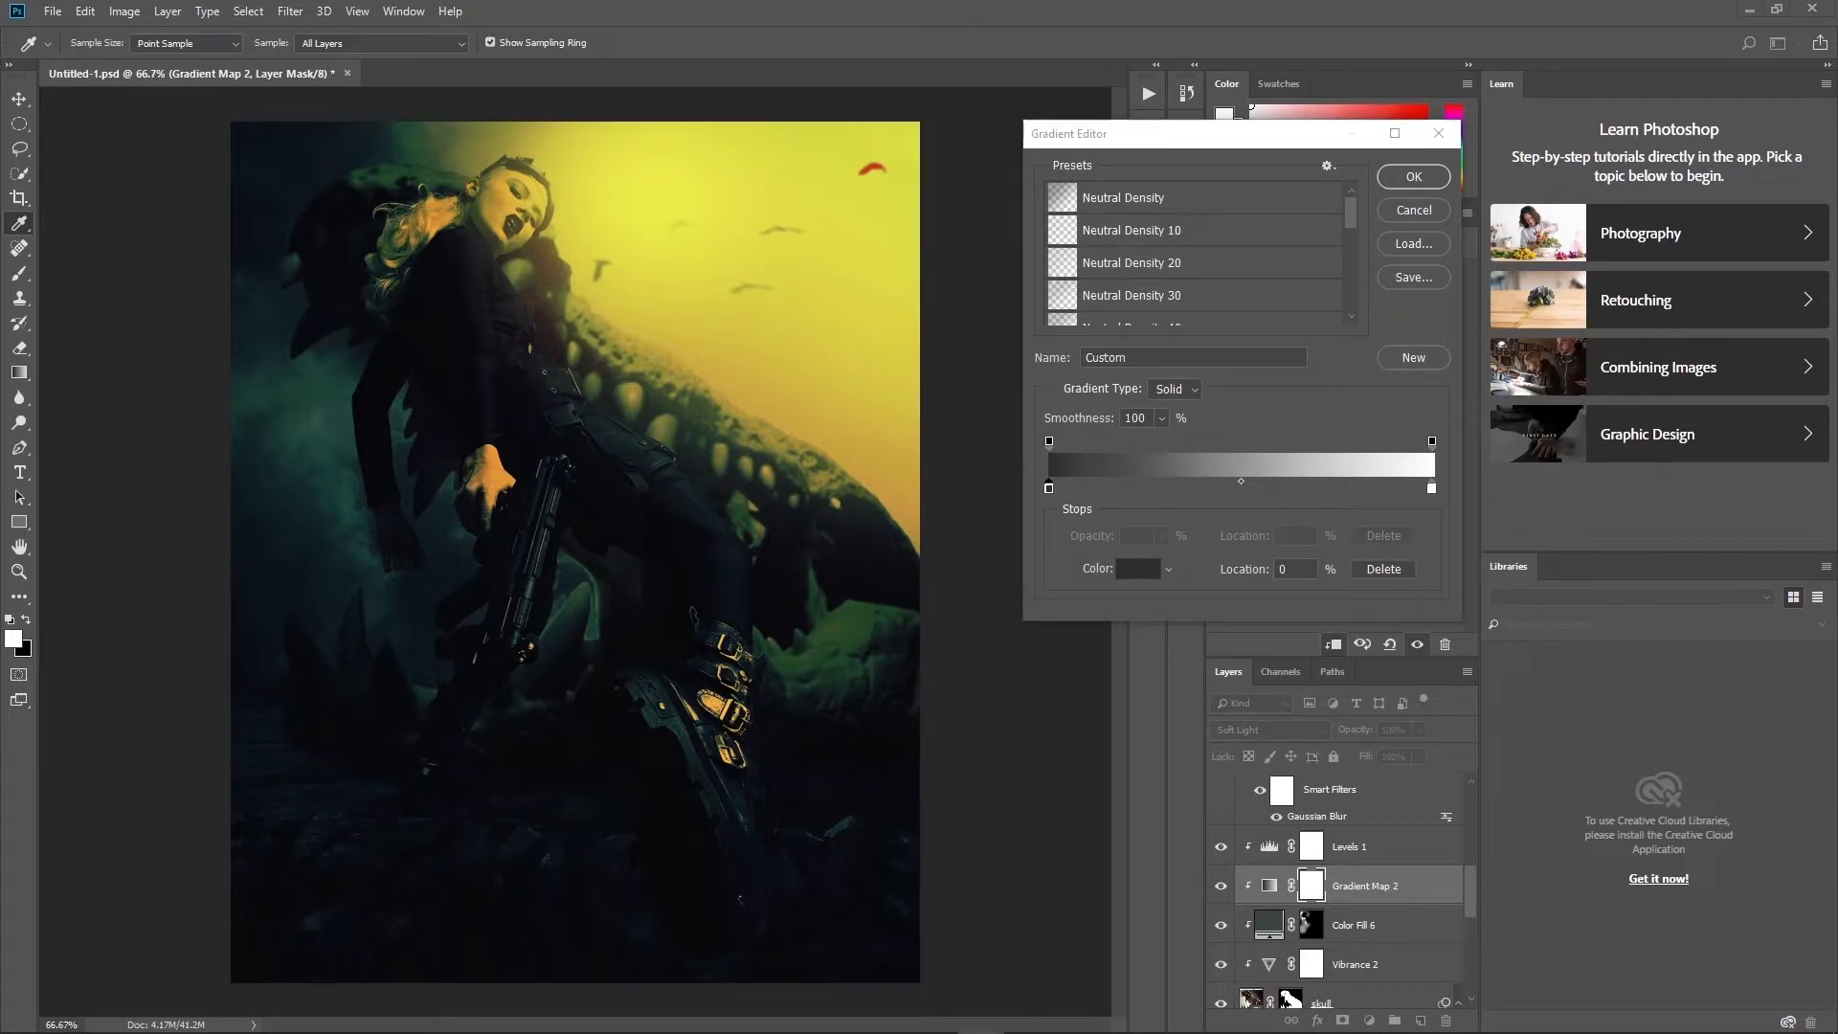
pyautogui.click(1456, 528)
pyautogui.moveTo(1050, 490)
pyautogui.mouseDown()
pyautogui.moveTo(1111, 489)
pyautogui.moveTo(1049, 489)
pyautogui.mouseUp()
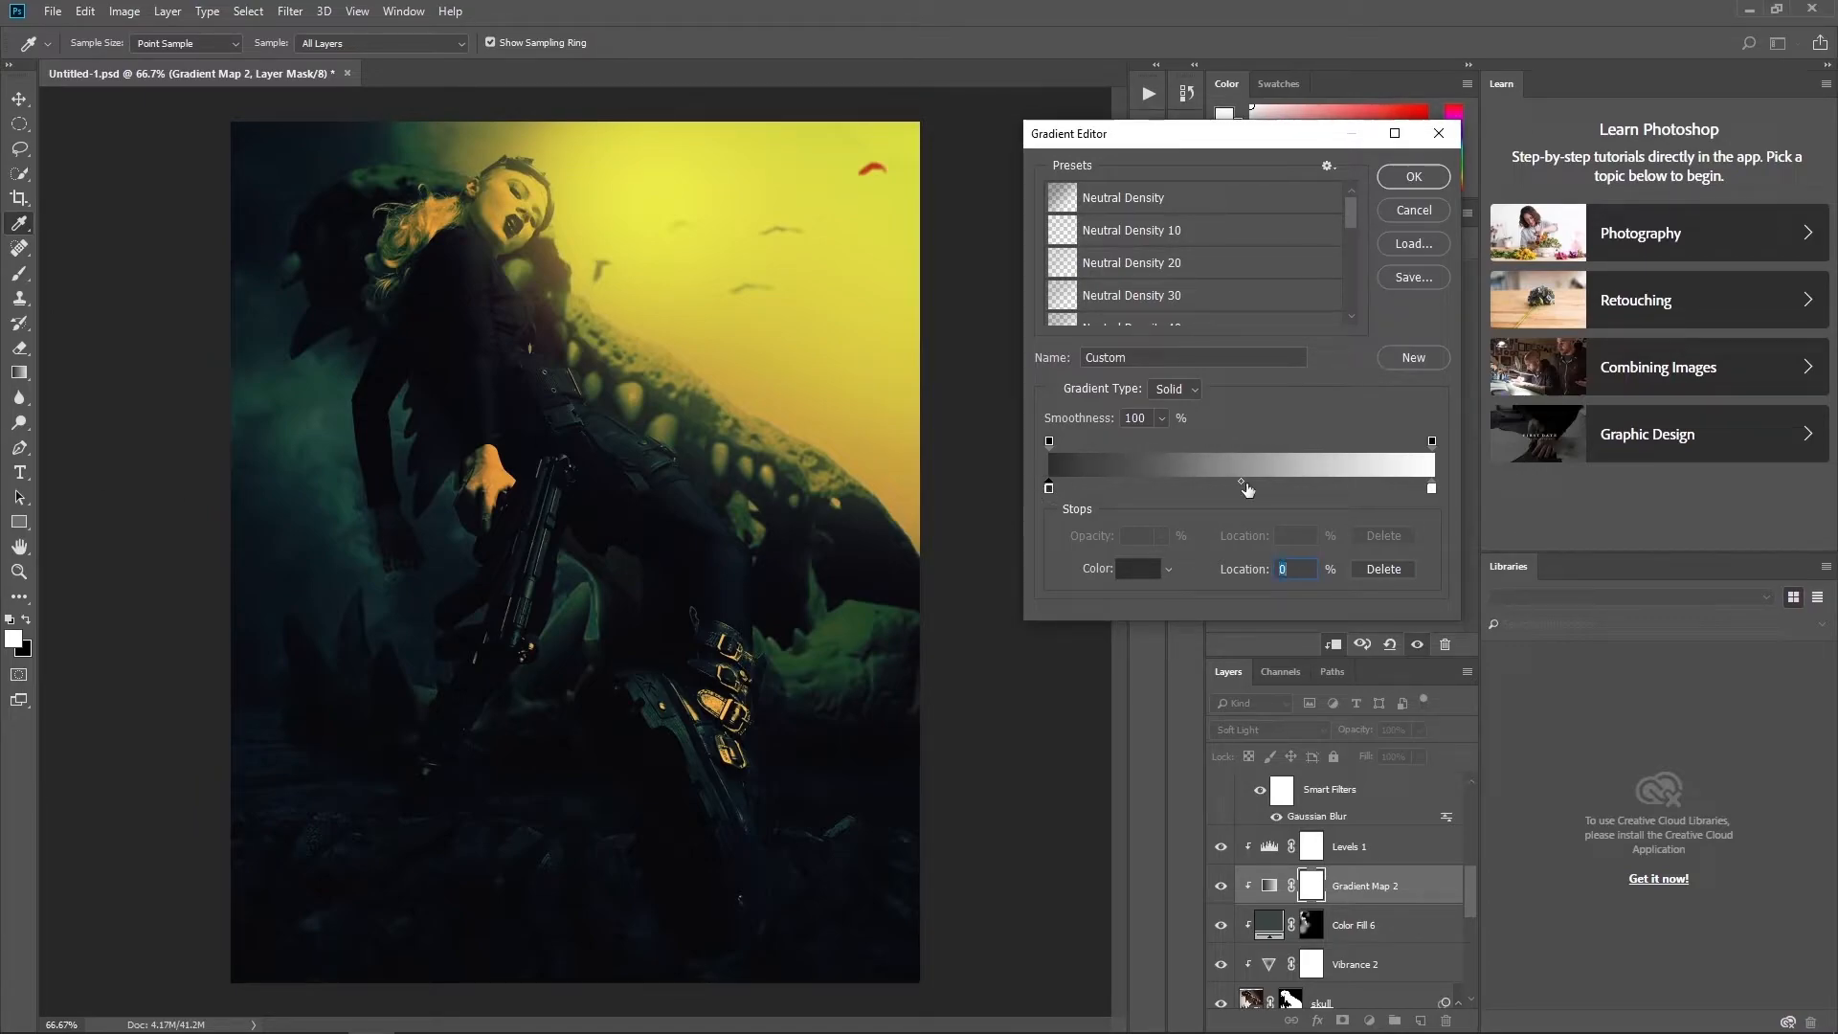
pyautogui.click(1149, 469)
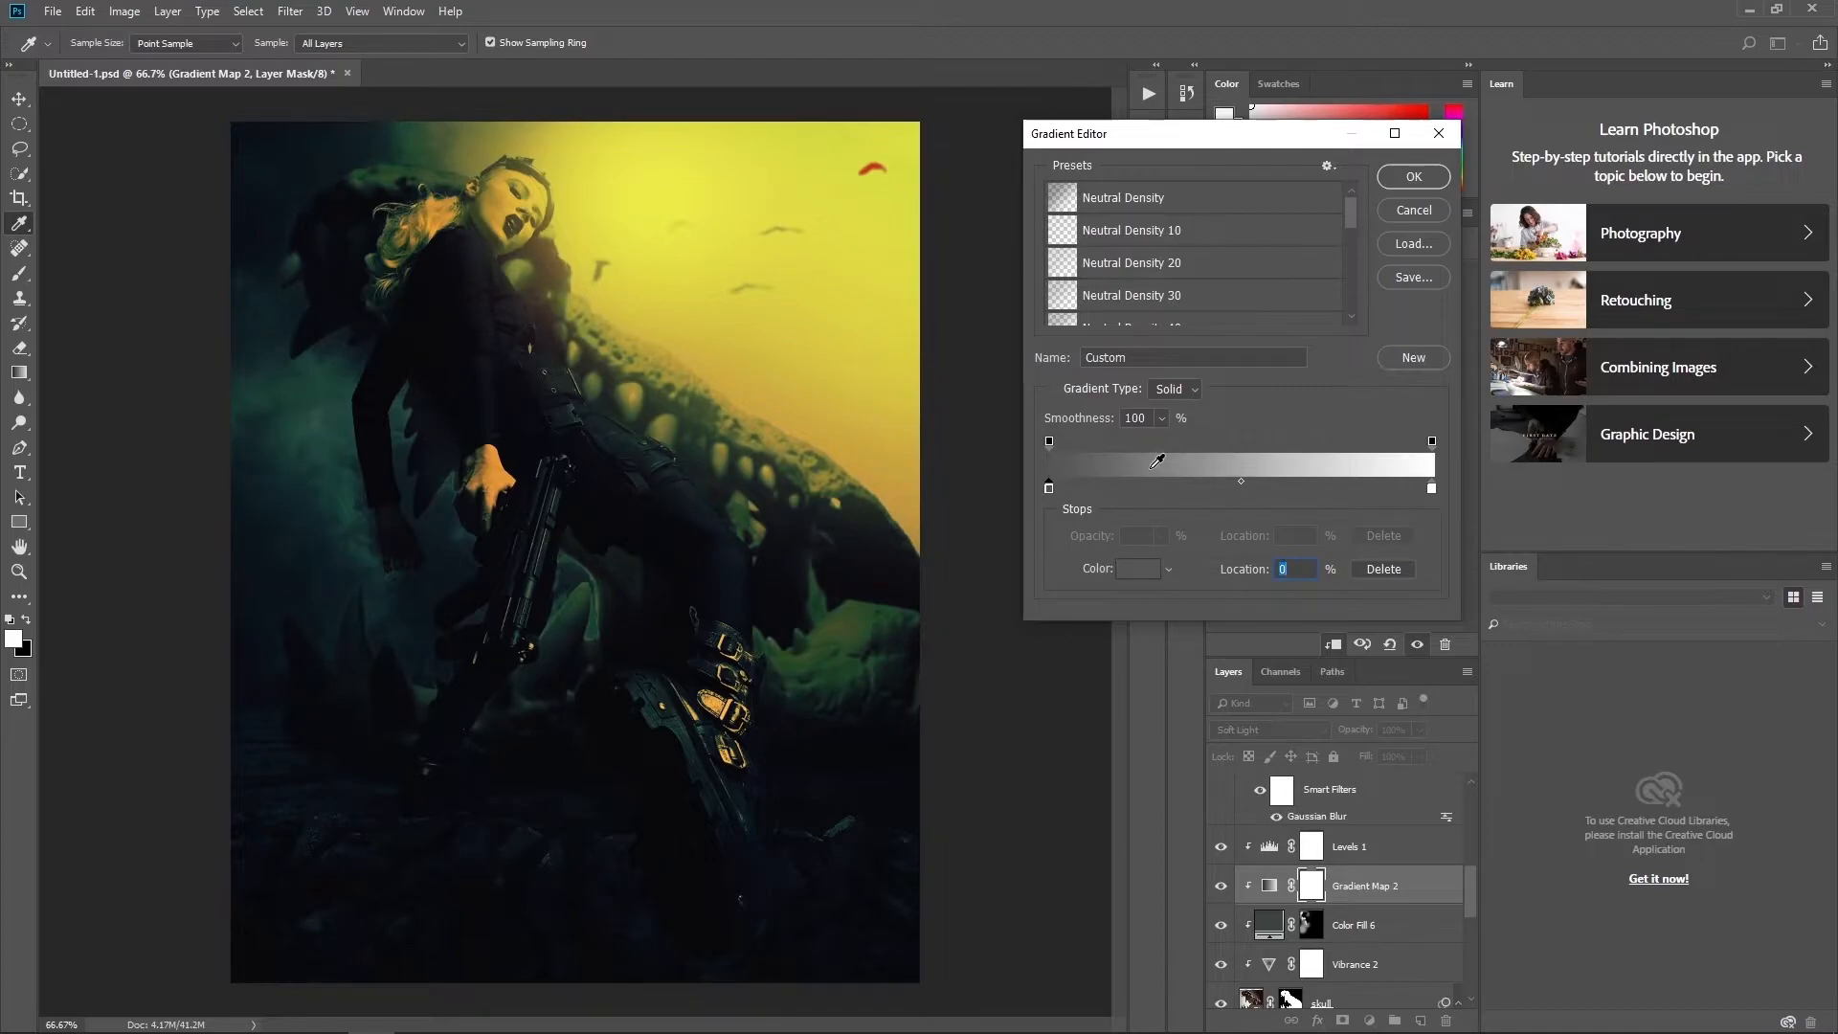
pyautogui.click(1155, 468)
pyautogui.click(1147, 470)
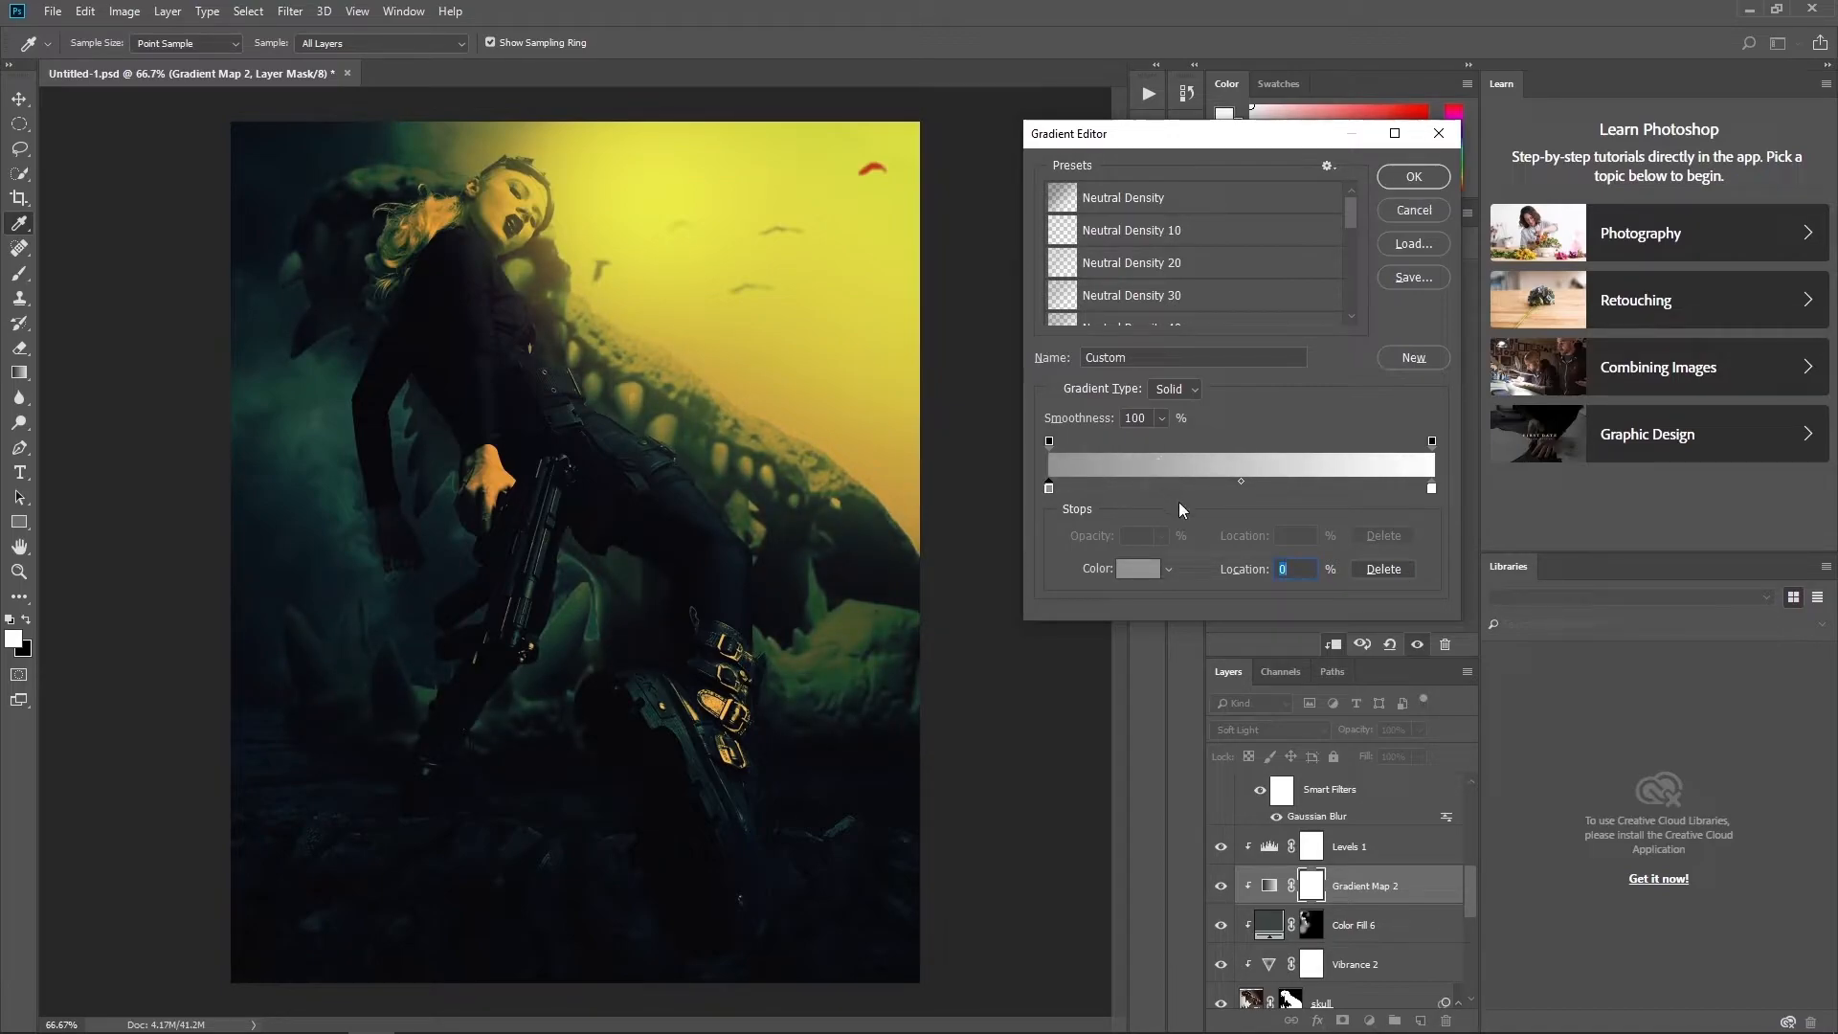
pyautogui.click(1426, 187)
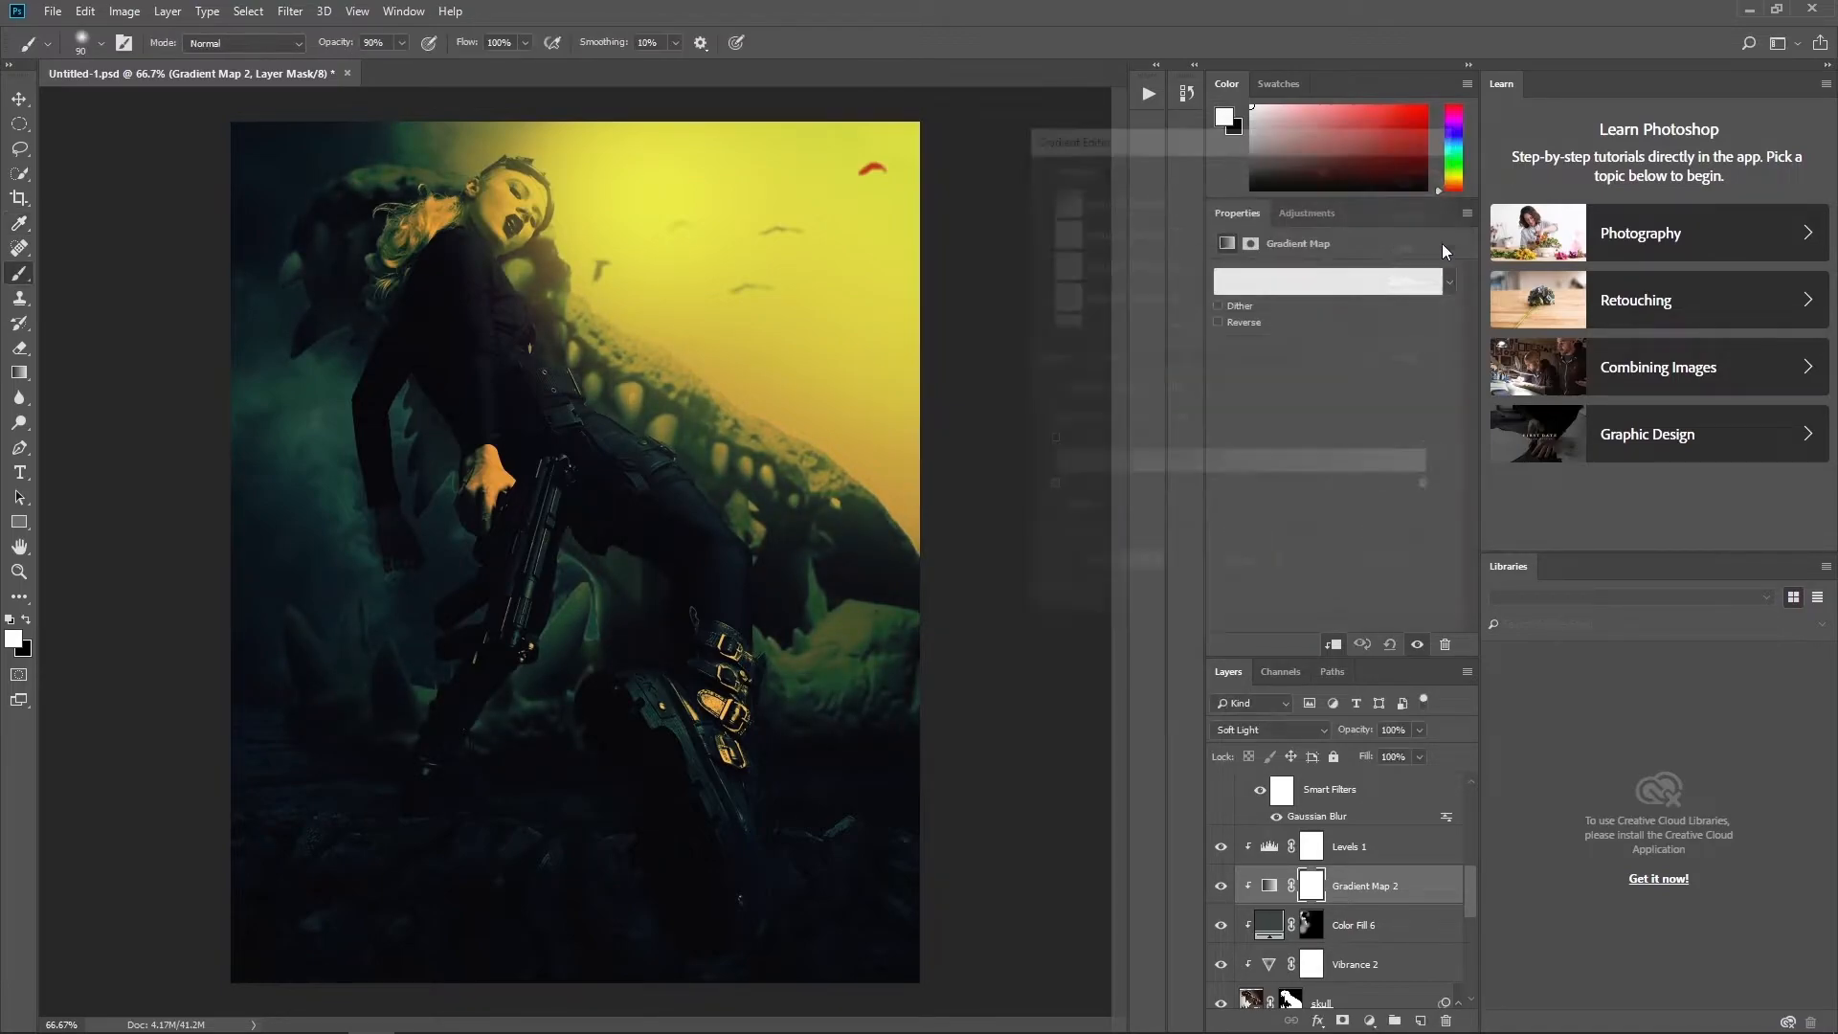
# - Set the gradient map's starting stop to #99999b and add matching gray stops at 24% and 76%
pyautogui.click(1283, 284)
pyautogui.click(1049, 488)
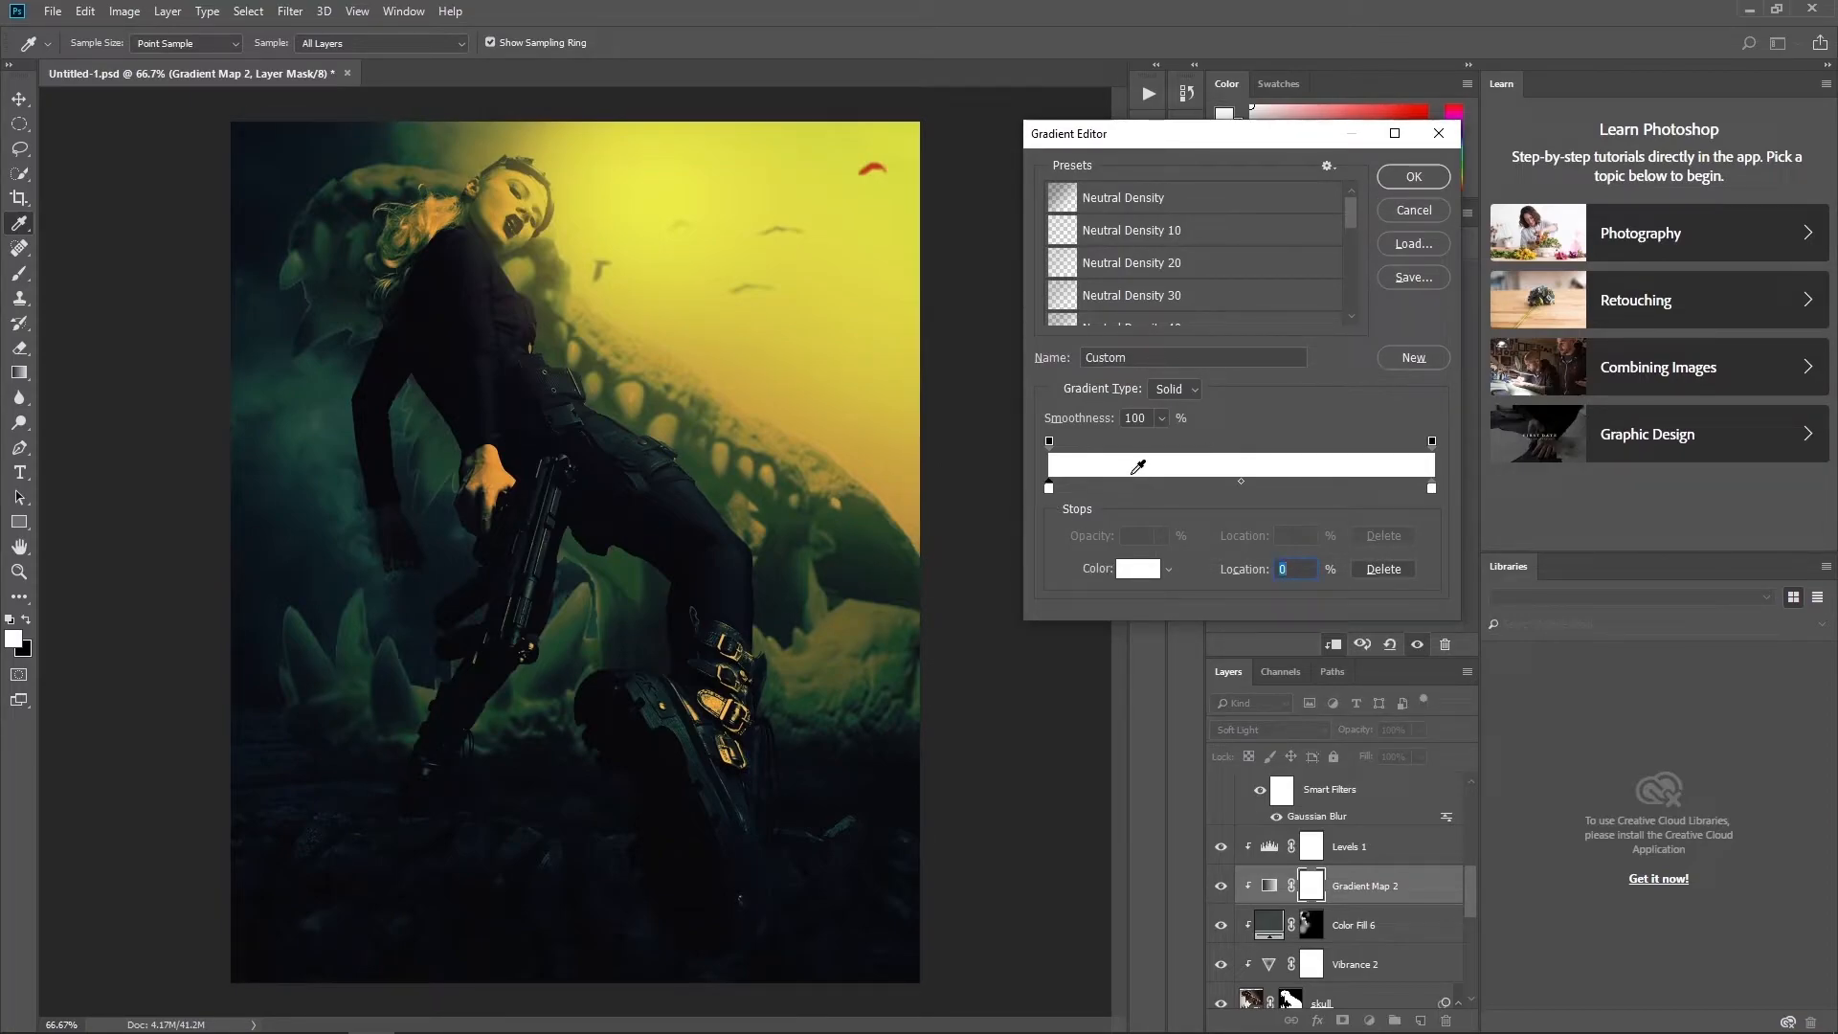
pyautogui.click(1152, 571)
pyautogui.write('99999b')
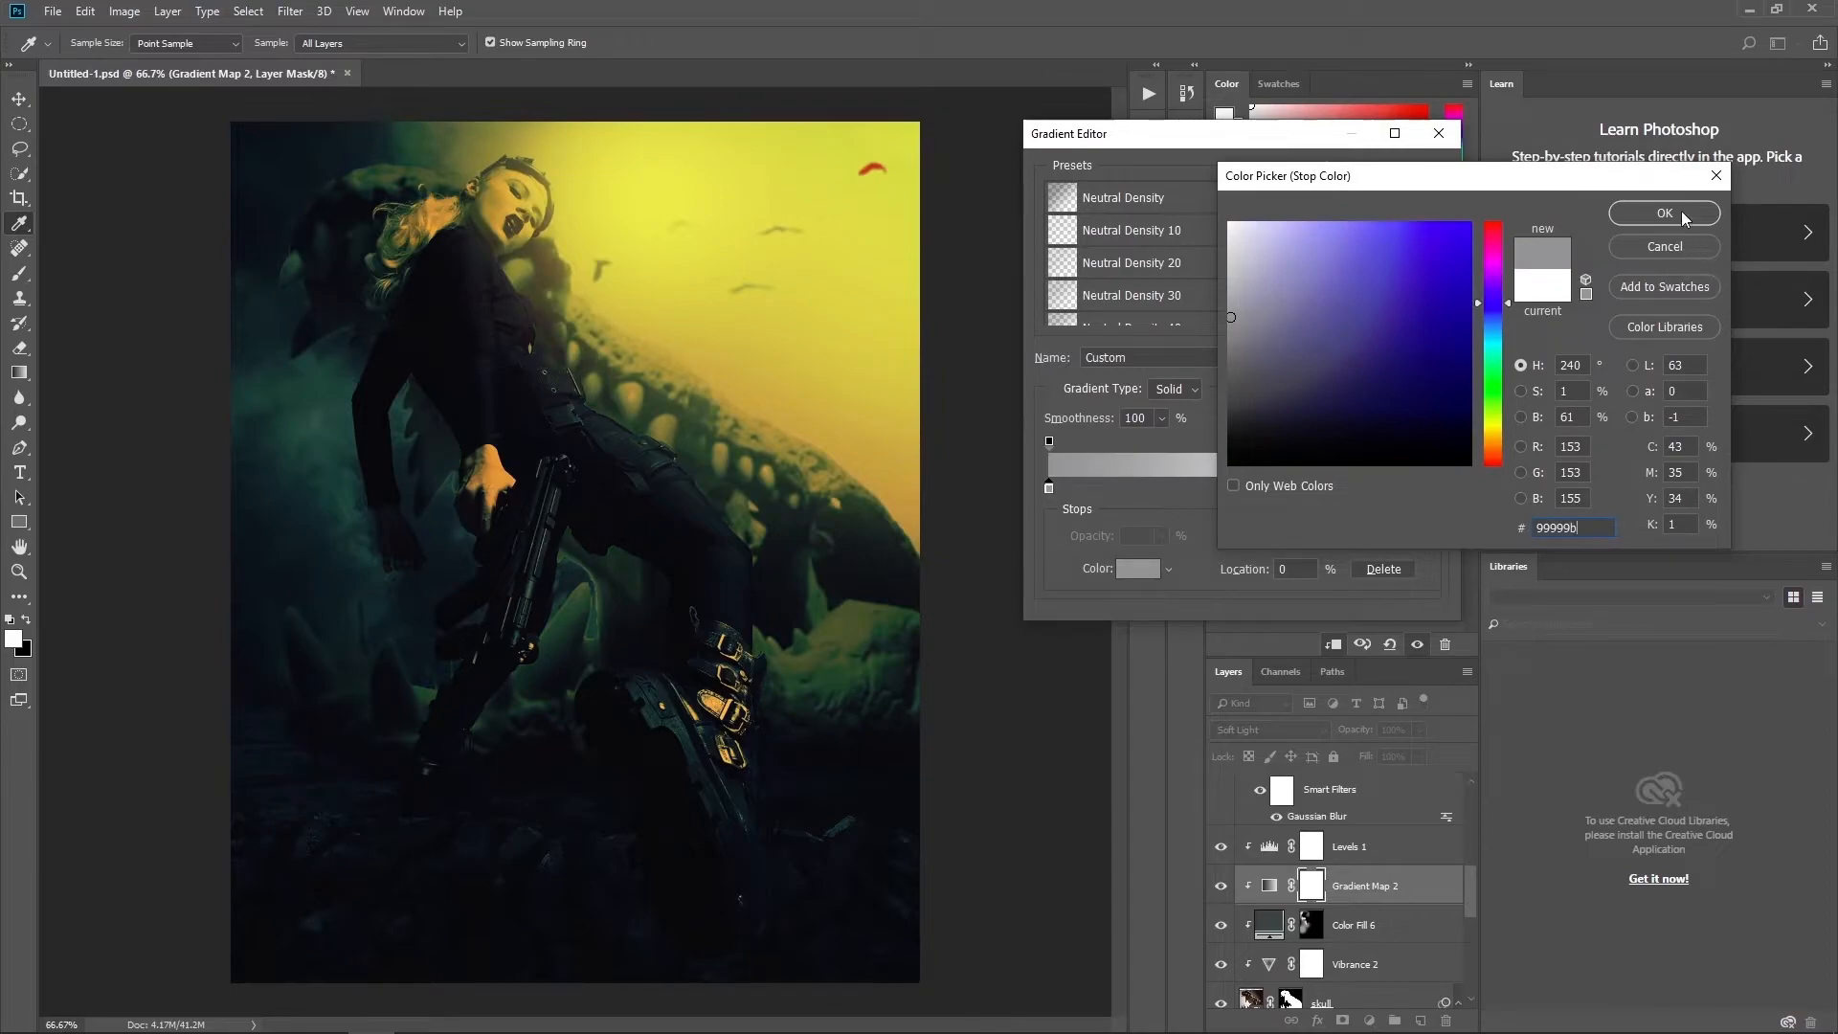
pyautogui.click(1681, 213)
pyautogui.moveTo(1236, 488); pyautogui.dragTo(1133, 487)
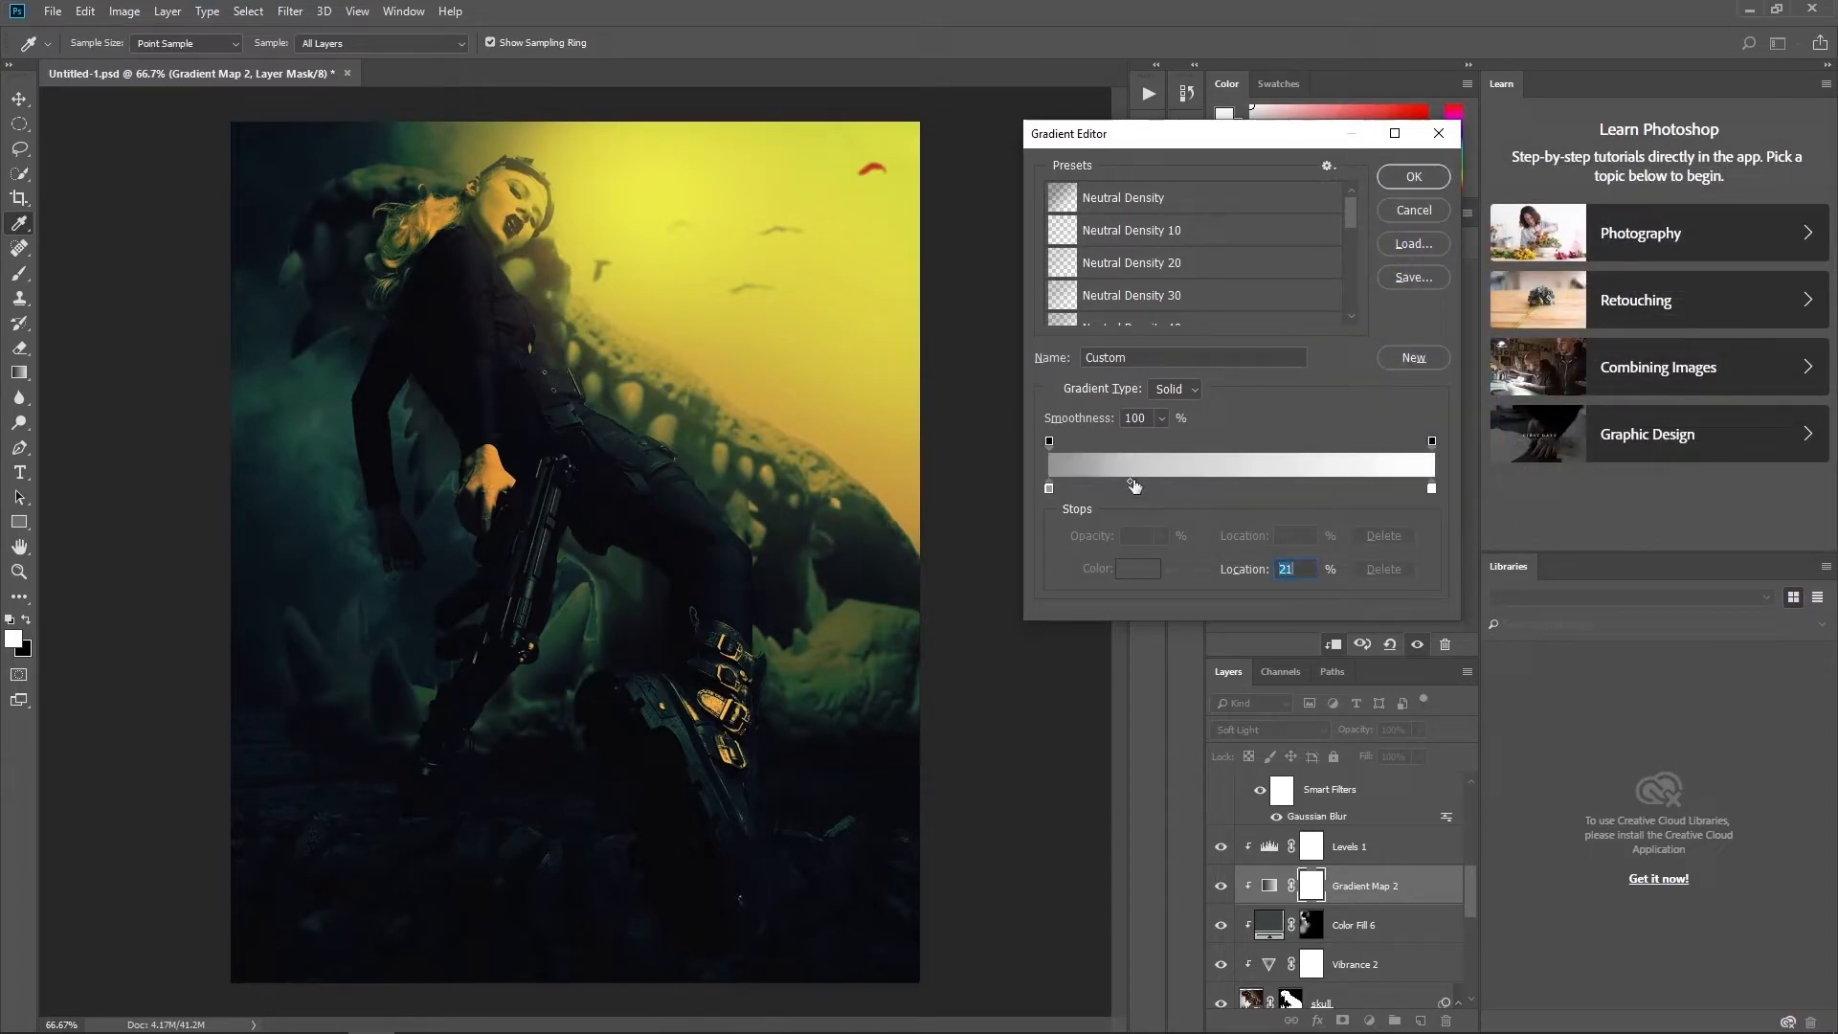
pyautogui.click(1250, 488)
pyautogui.moveTo(1250, 489); pyautogui.dragTo(1339, 489)
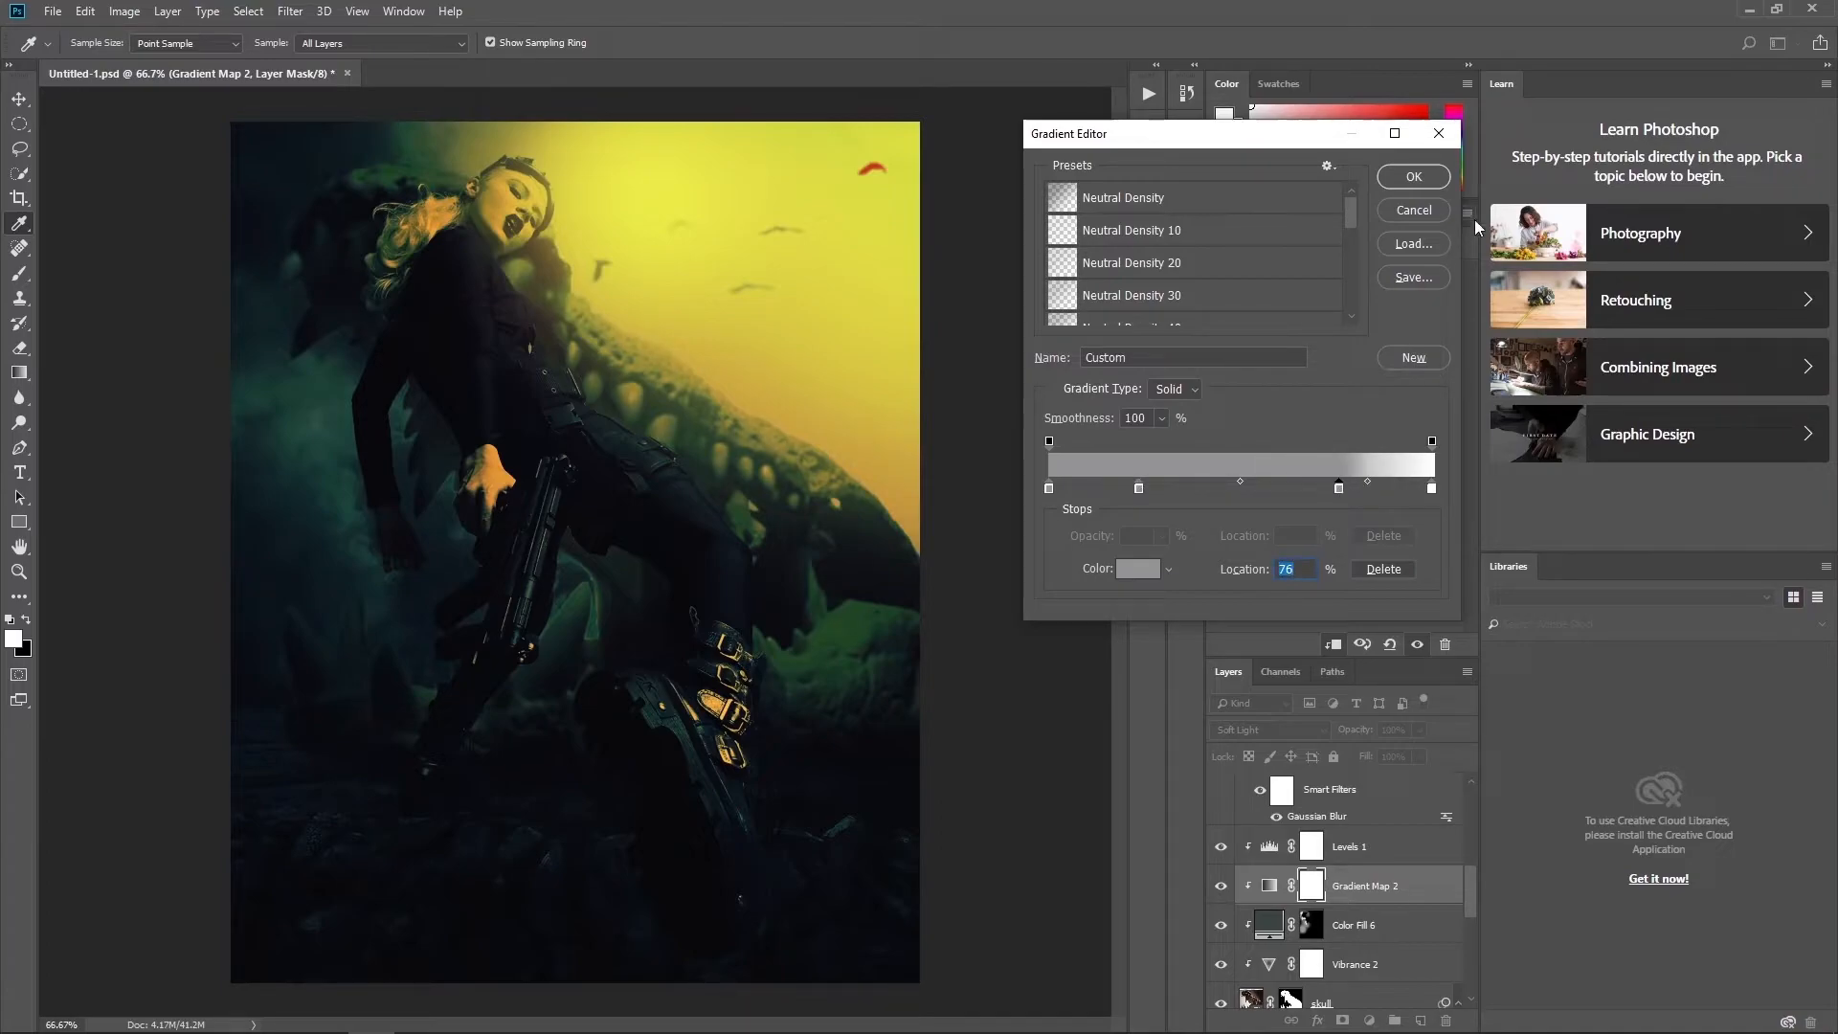
# - Change the gradient's starting stop at 0% to the copied dark gray
pyautogui.click(1048, 490)
pyautogui.click(1143, 566)
pyautogui.click(1687, 246)
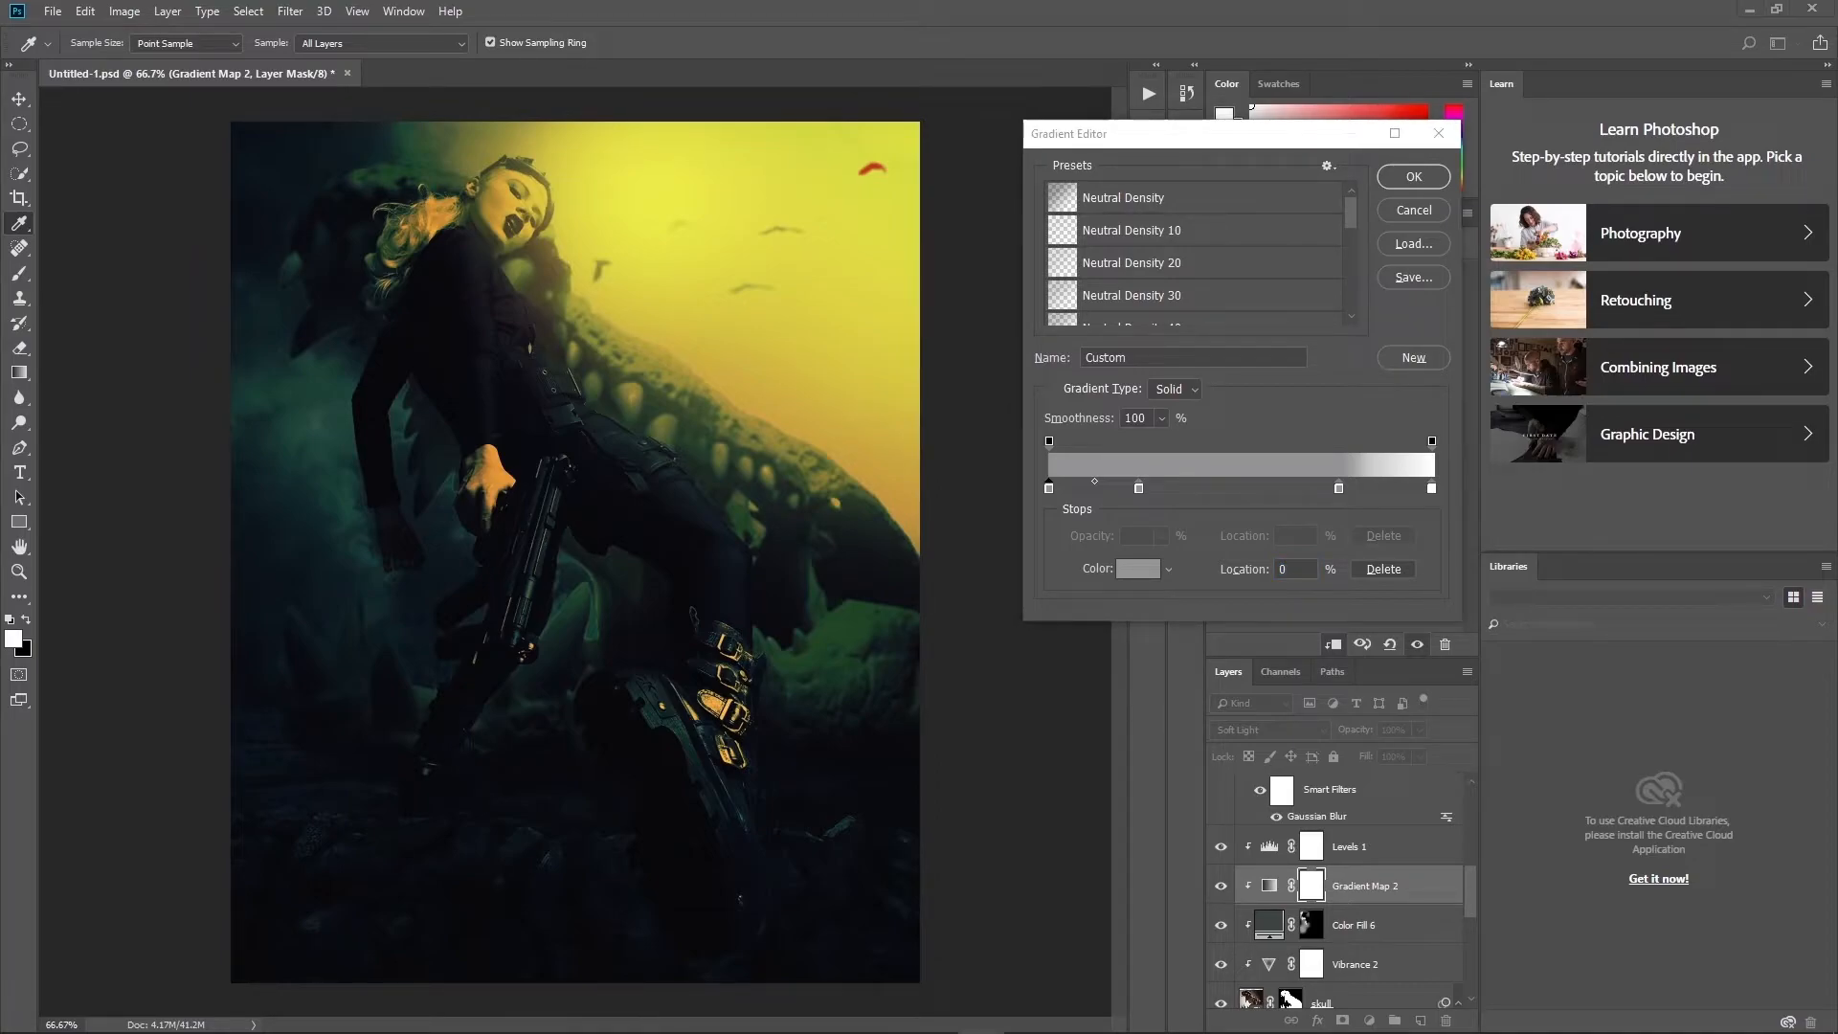
pyautogui.click(1135, 574)
pyautogui.hotkey('ctrl', 'v')
pyautogui.click(1675, 213)
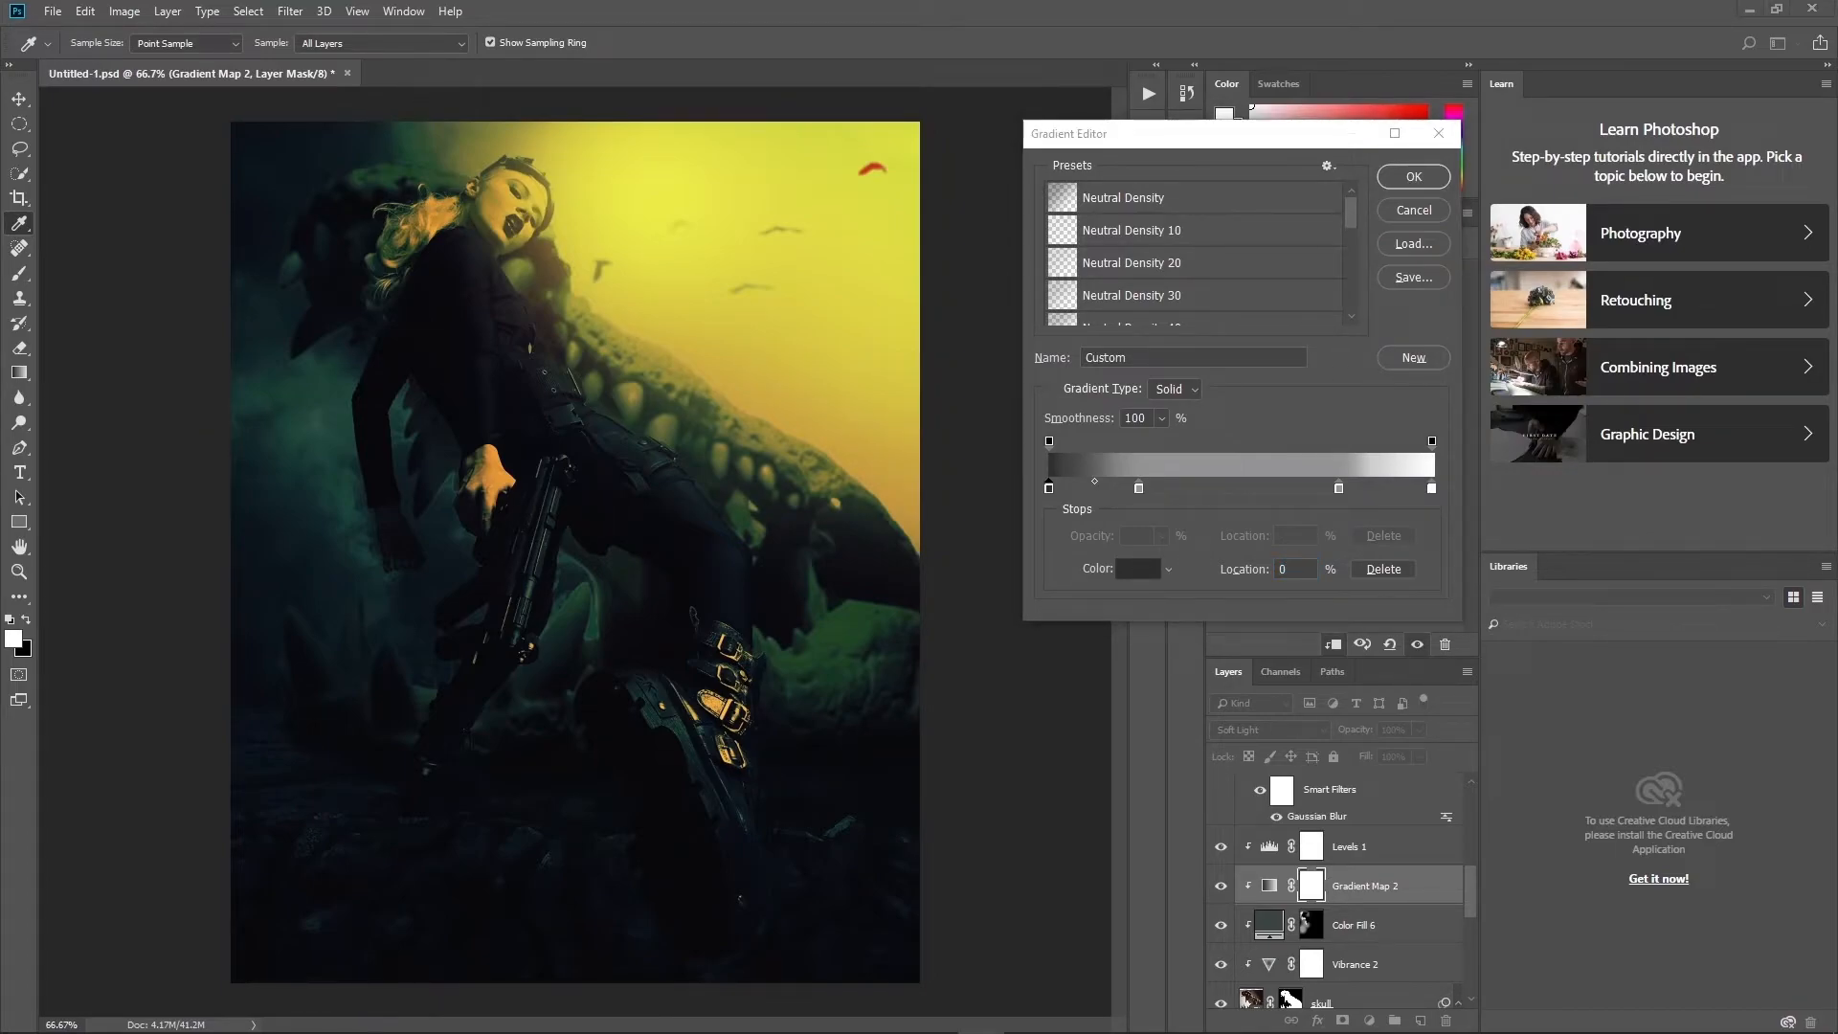
# - Move the gradient's second stop to 35% and keep its color at #99999b
pyautogui.click(1138, 488)
pyautogui.doubleClick(1292, 568)
pyautogui.write('35')
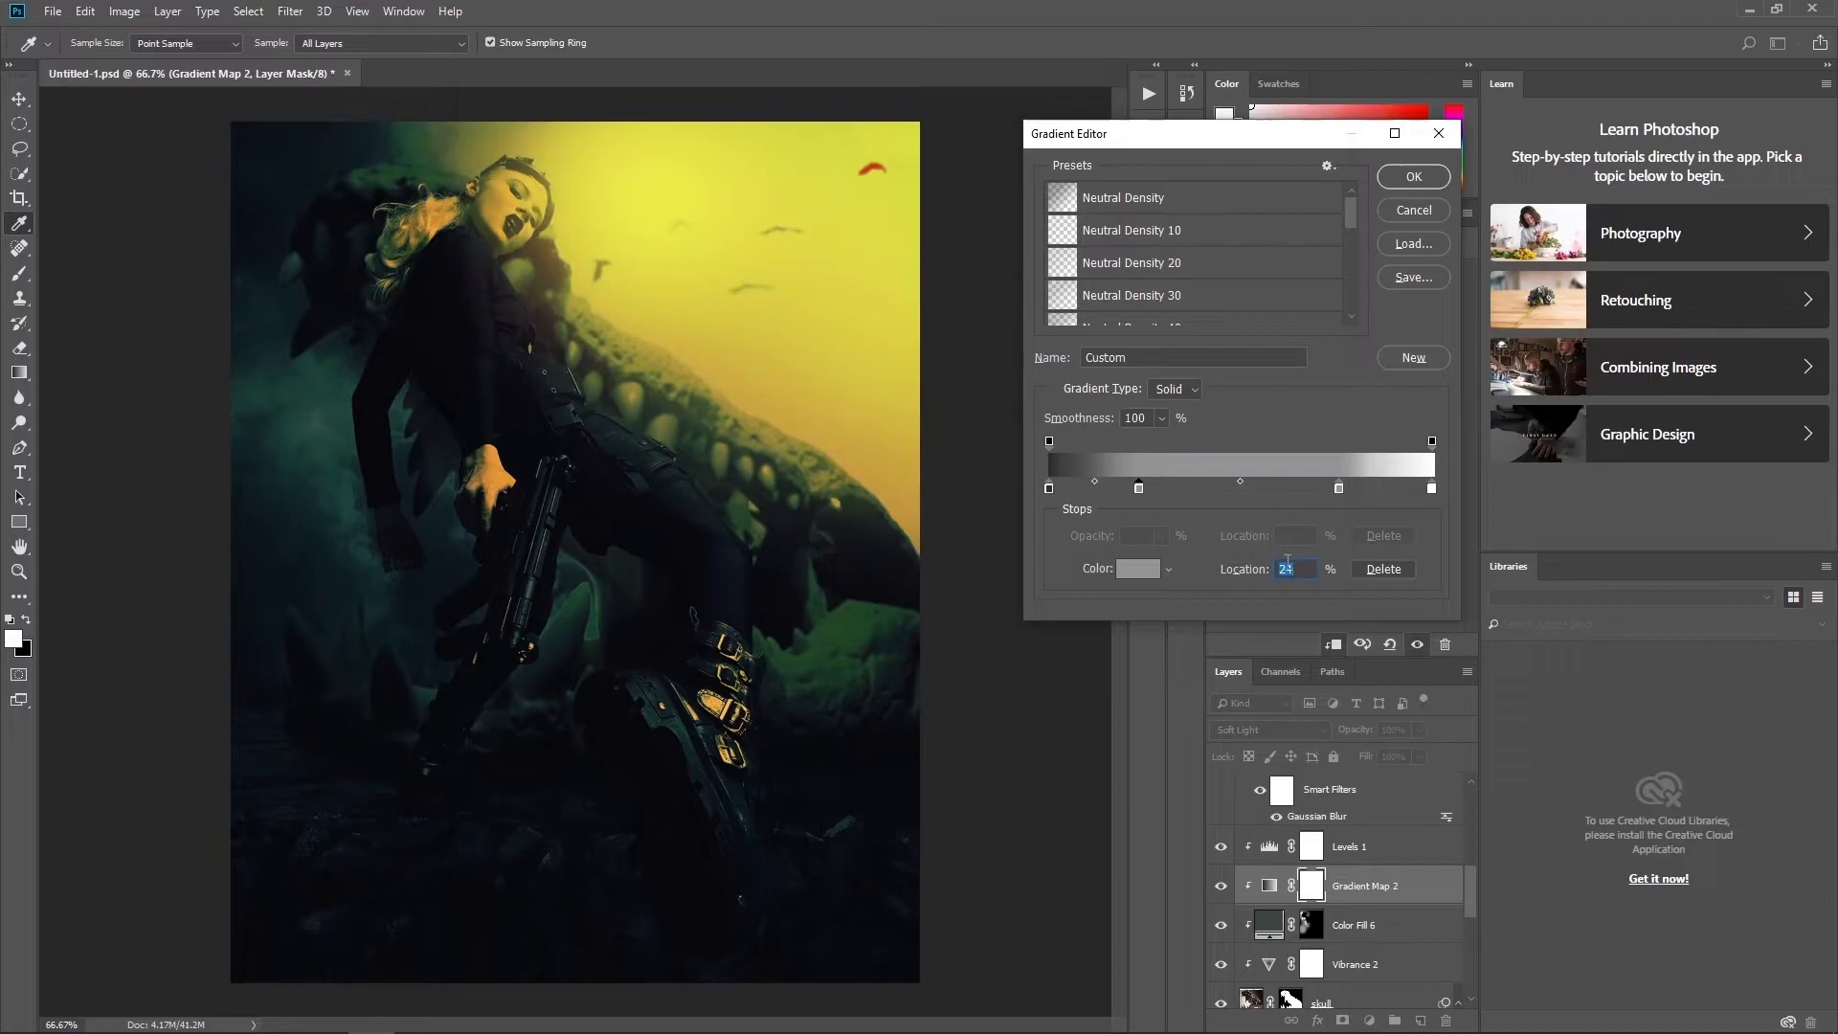
pyautogui.click(1137, 568)
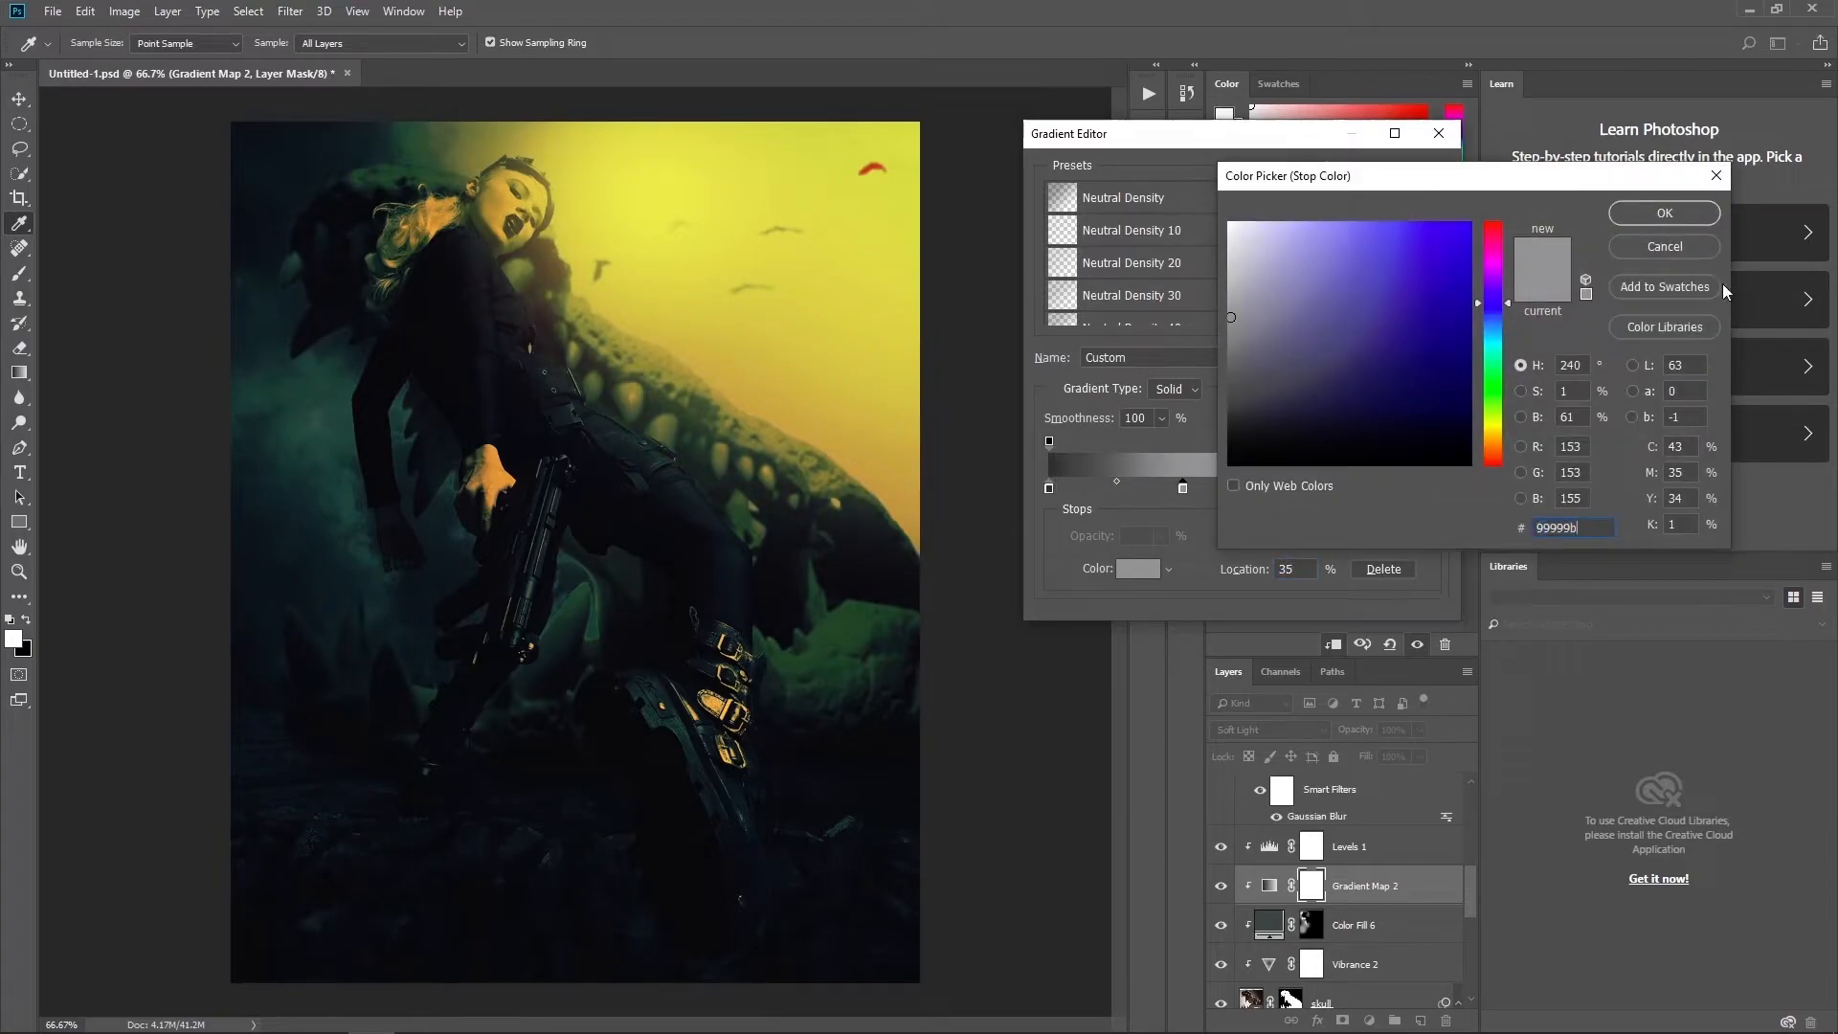
pyautogui.click(1666, 213)
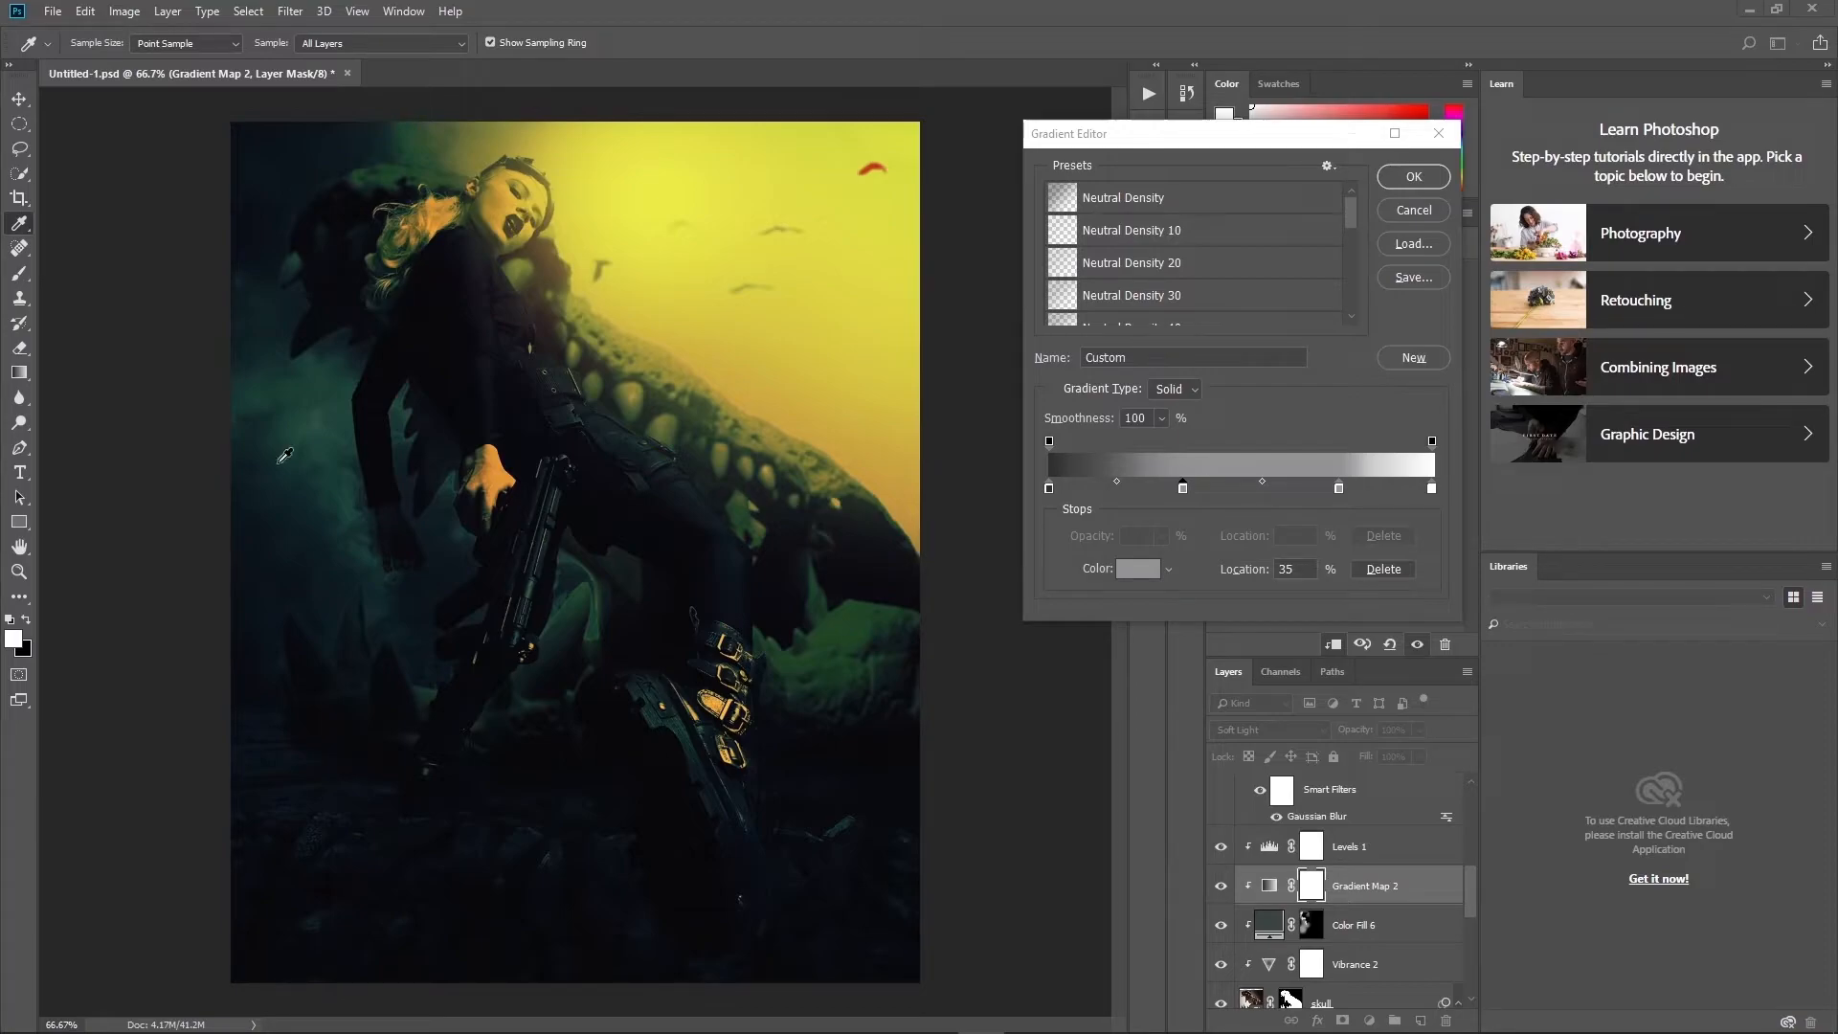
# - Move the gradient's third stop to 38% and apply the copied gray color to it
pyautogui.click(1338, 491)
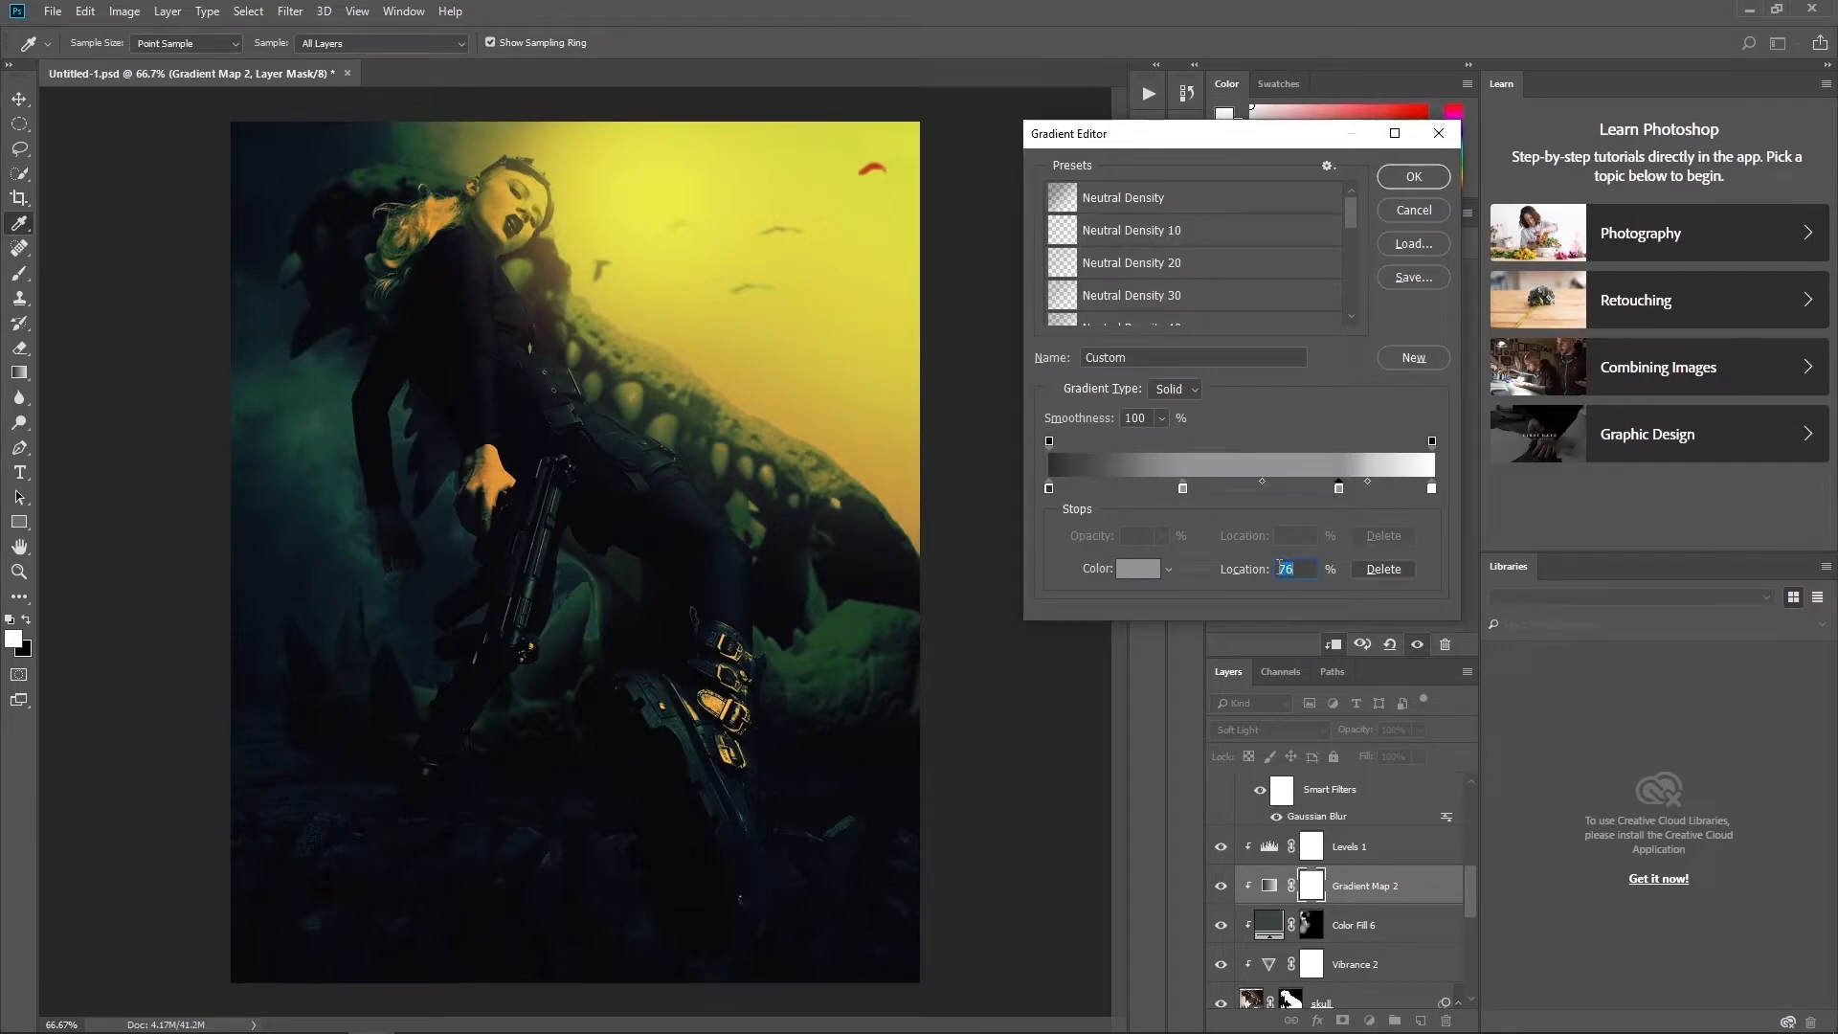
pyautogui.write('38')
pyautogui.click(1140, 569)
pyautogui.hotkey('ctrl', 'v')
pyautogui.press('Return')
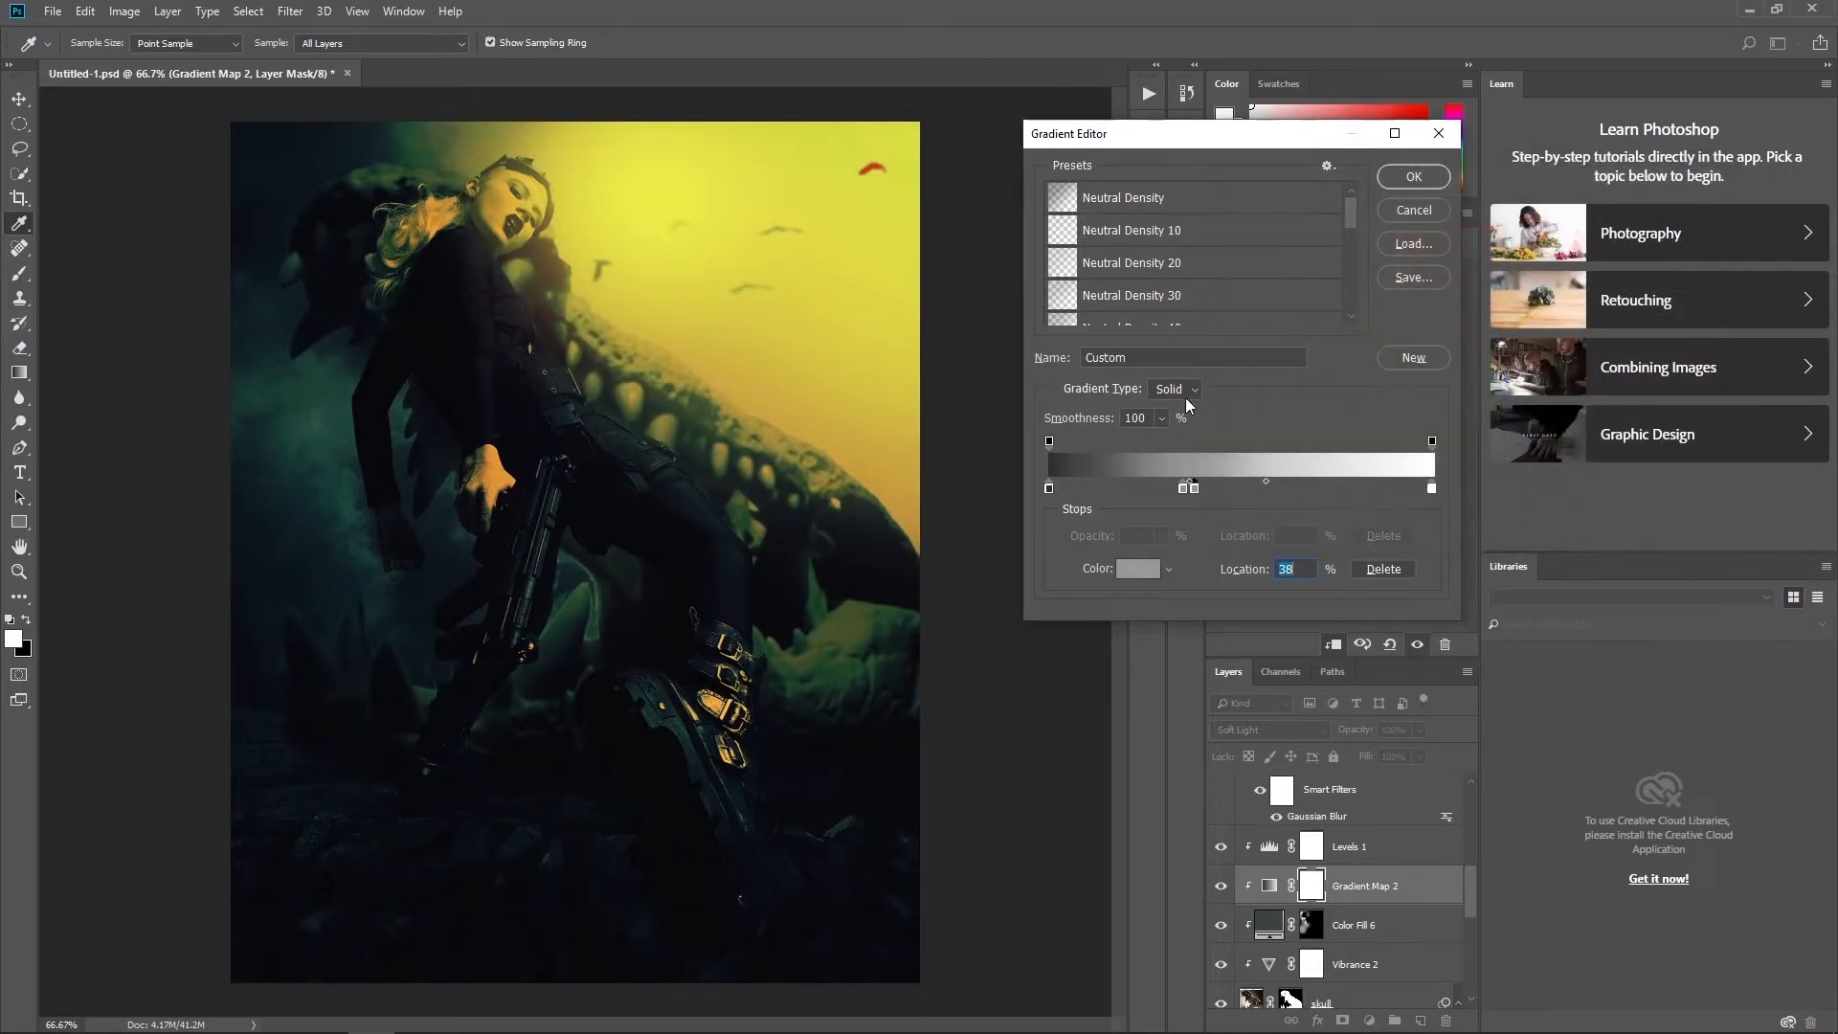
# - Add a gradient stop between the 38% stop and the end, colored #d4d4d4 and located at 53%
pyautogui.hotkey('alt', 'Tab')
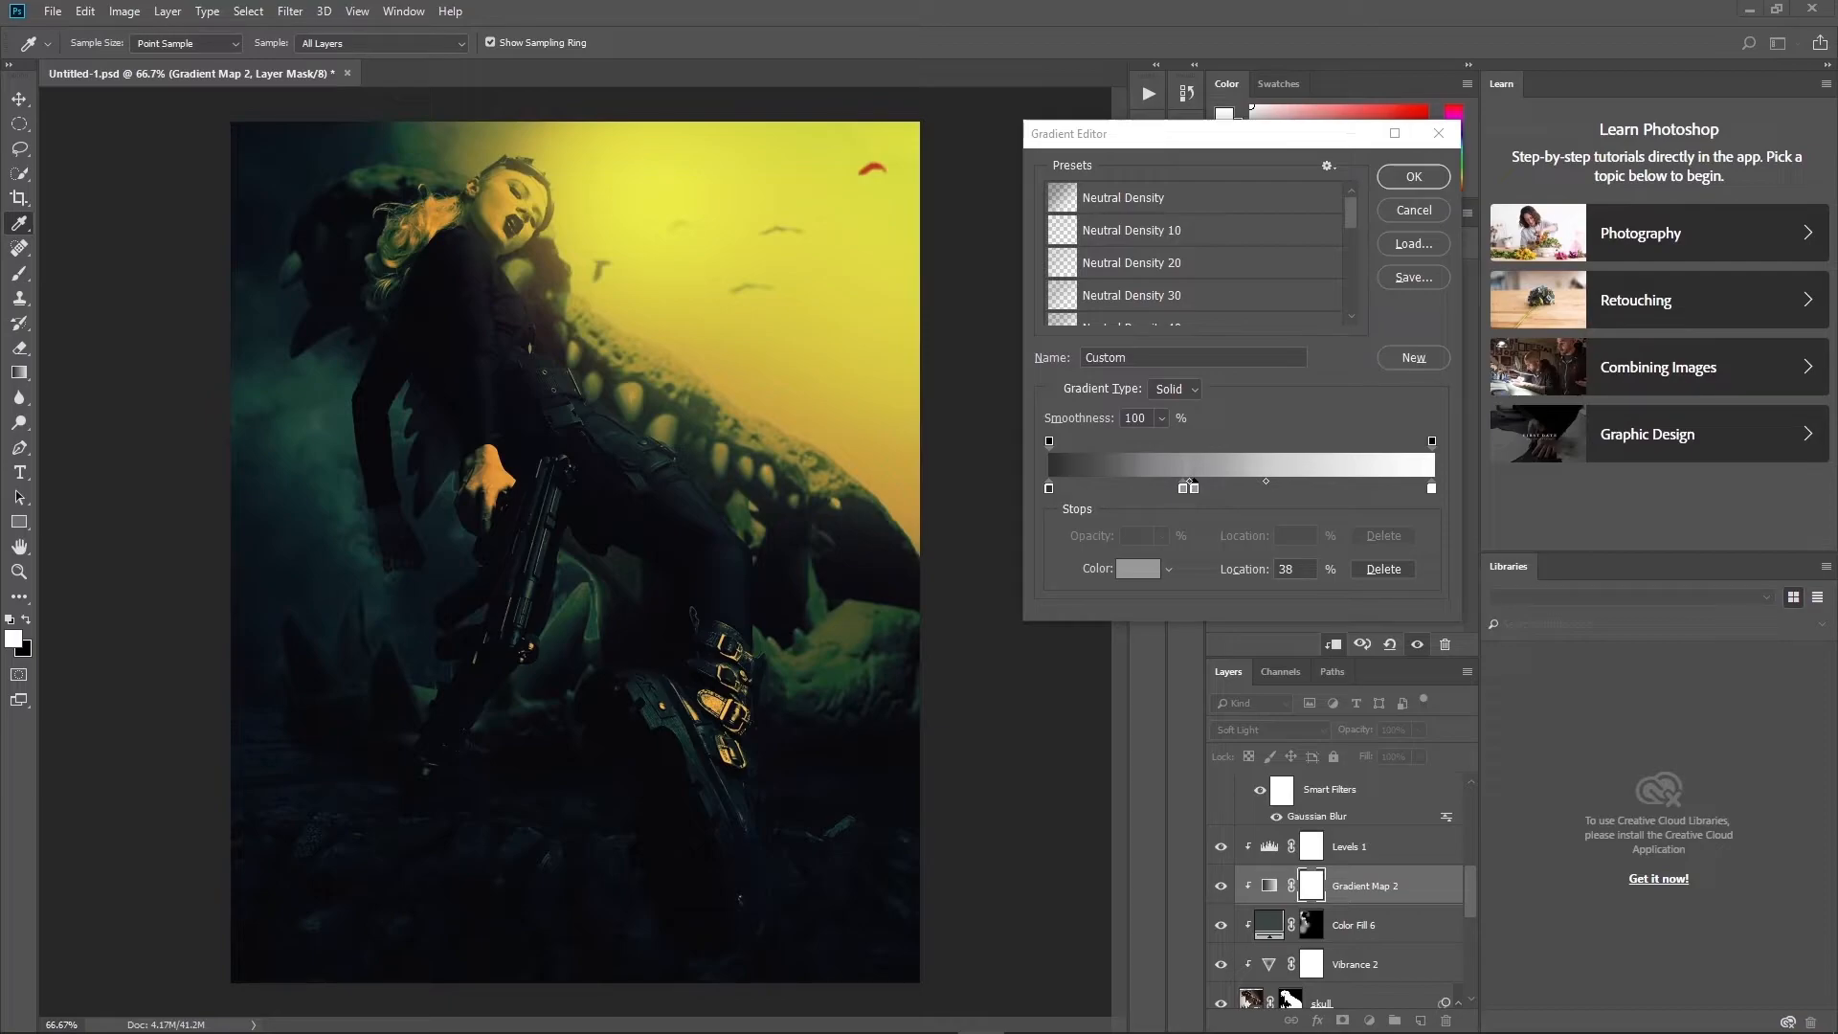
pyautogui.hotkey('alt', 'Tab')
pyautogui.doubleClick(1433, 489)
pyautogui.click(1718, 180)
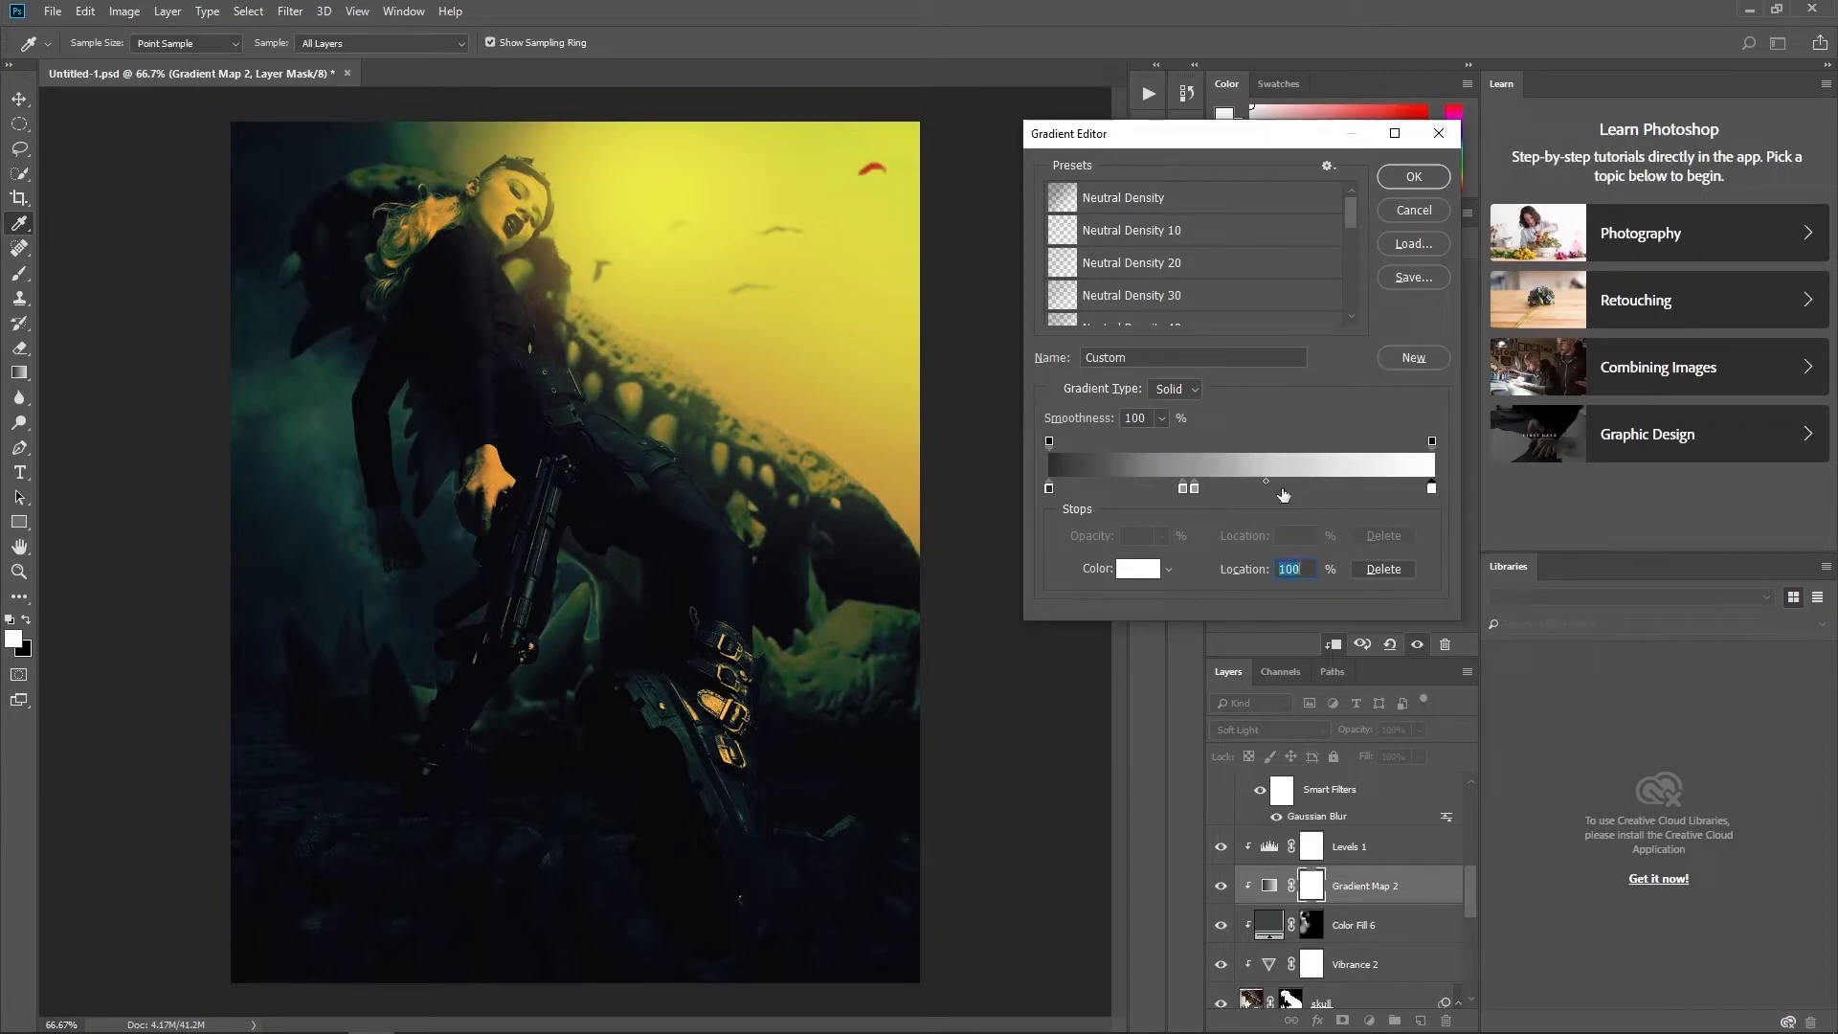
pyautogui.moveTo(1307, 485); pyautogui.dragTo(1314, 488)
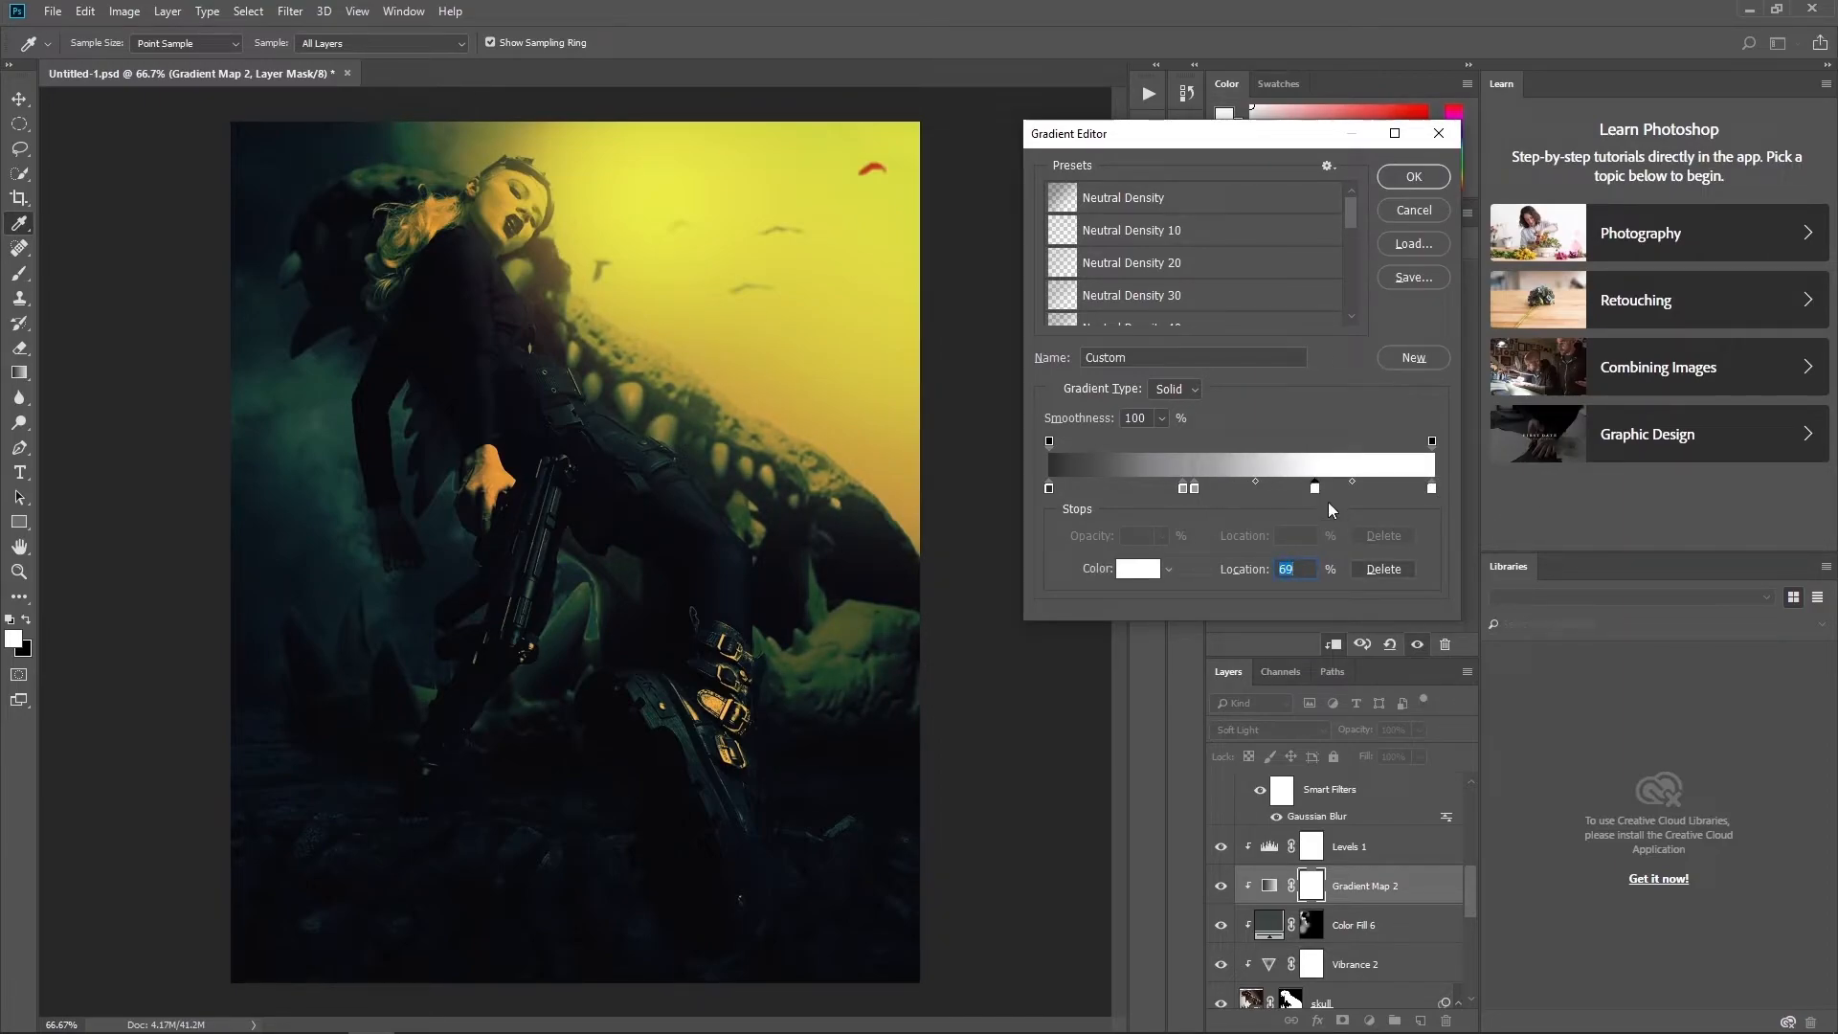
pyautogui.click(1138, 567)
pyautogui.write('d4d4d4')
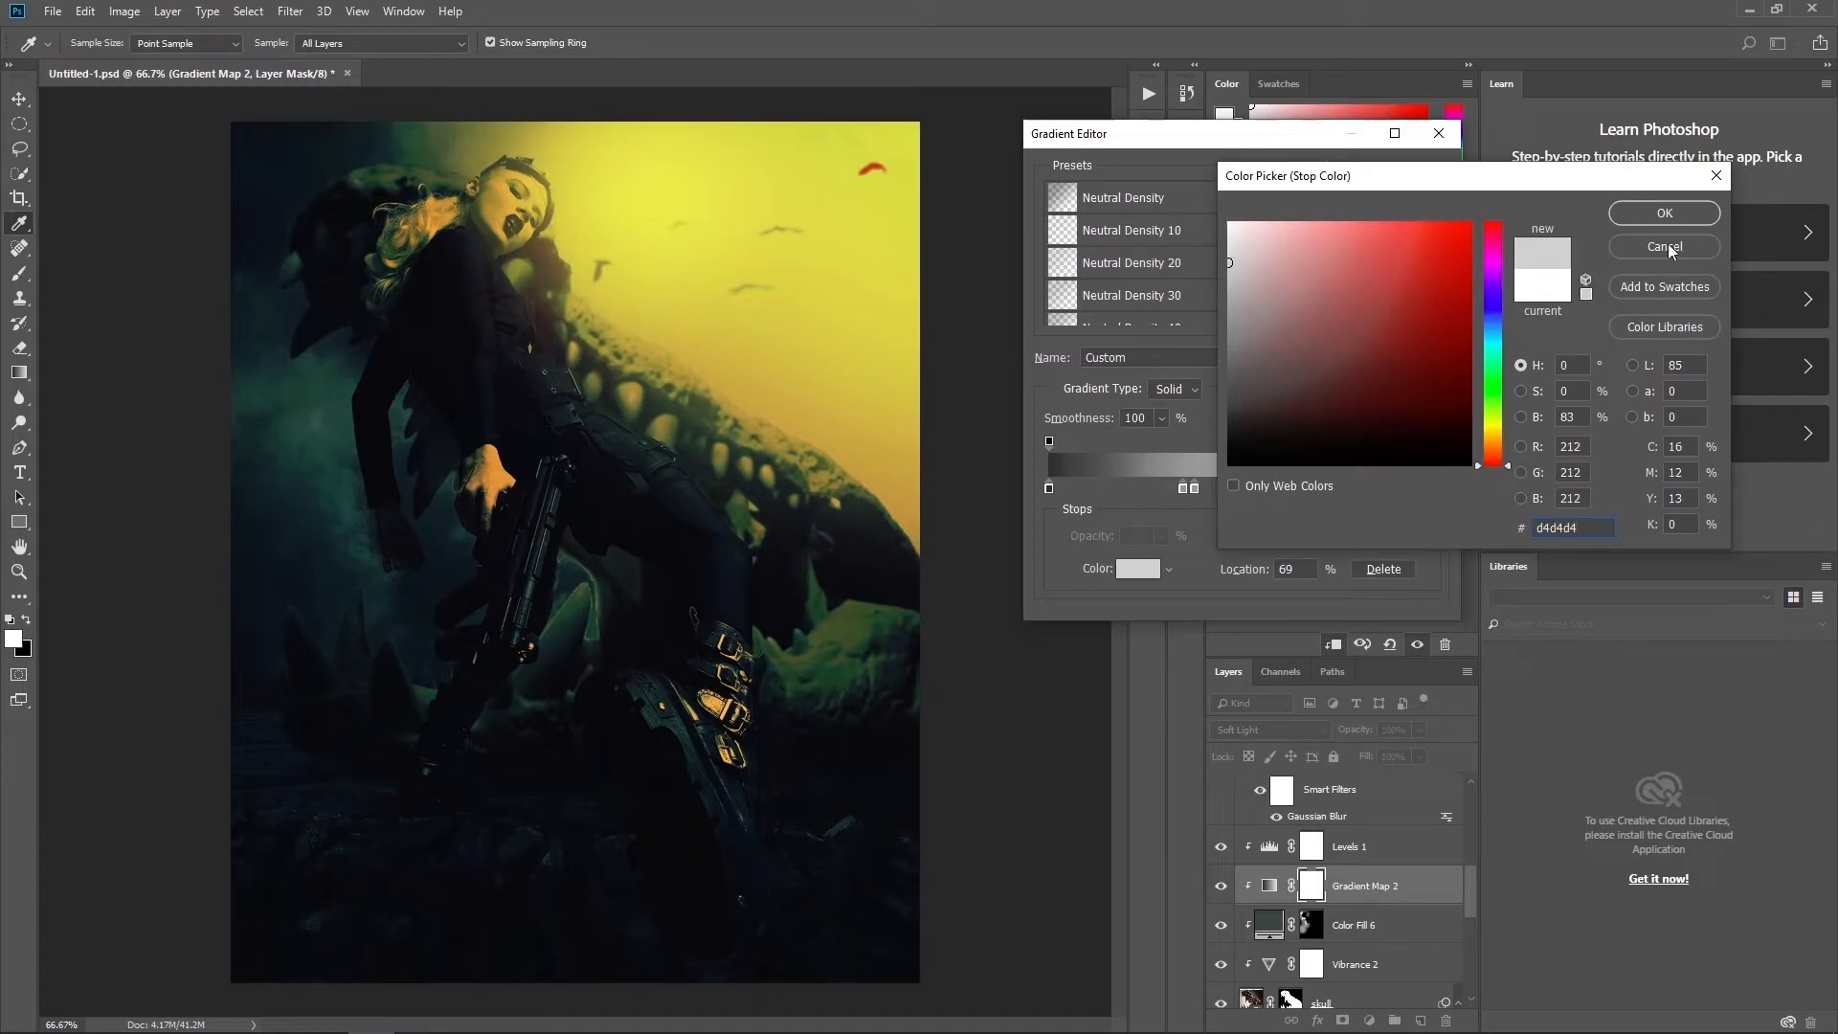
pyautogui.click(1670, 218)
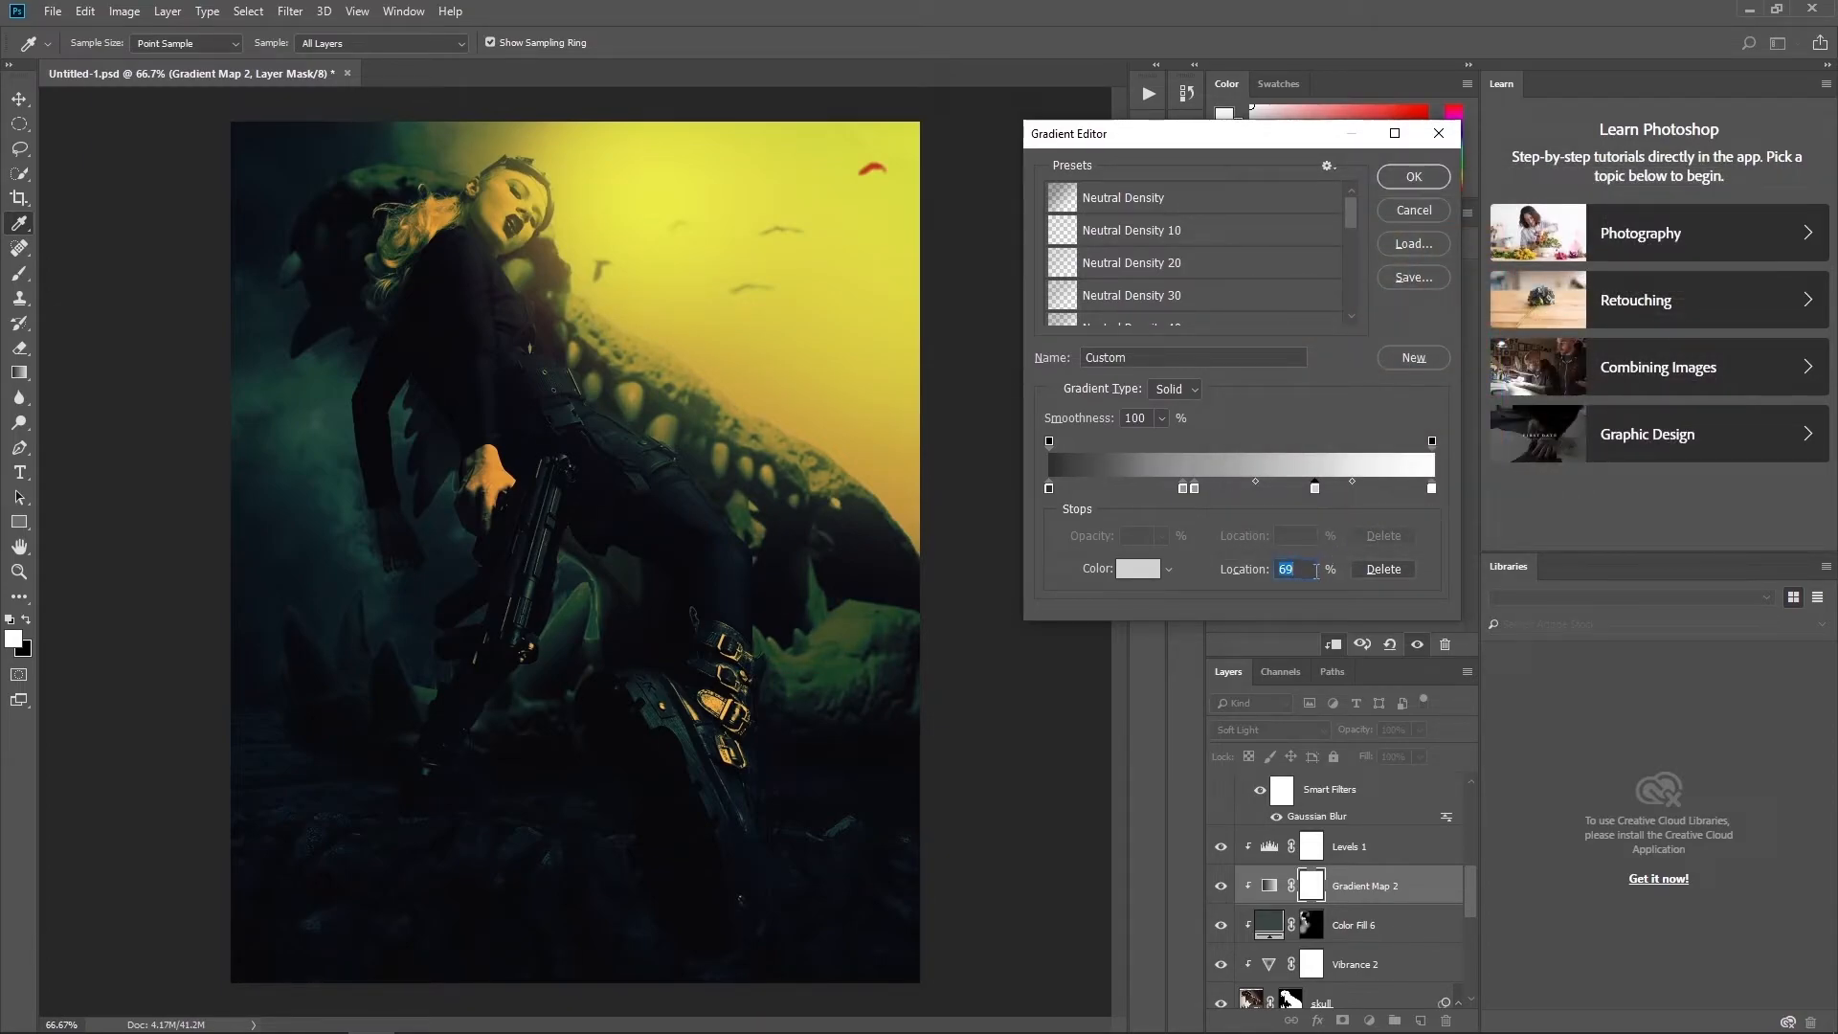
pyautogui.write('53')
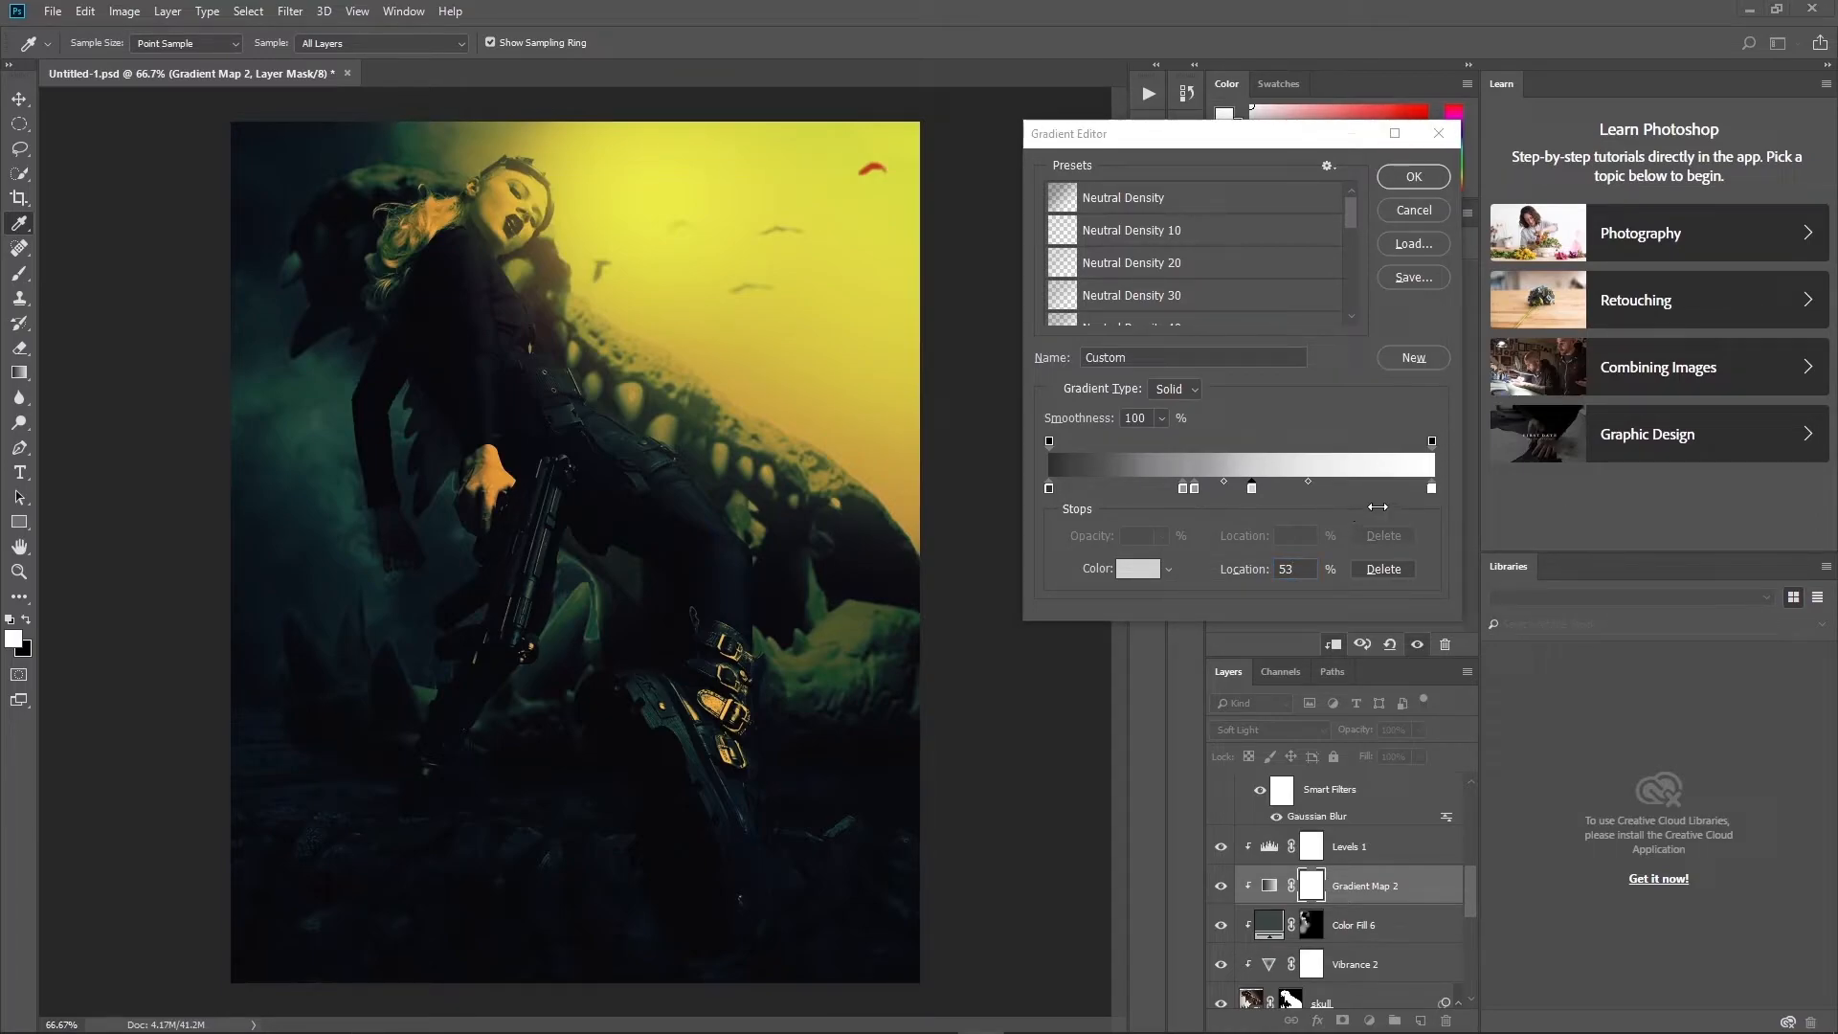
# - Add another gradient stop at 68% and set its color to #859396
pyautogui.moveTo(1317, 484); pyautogui.dragTo(1332, 482)
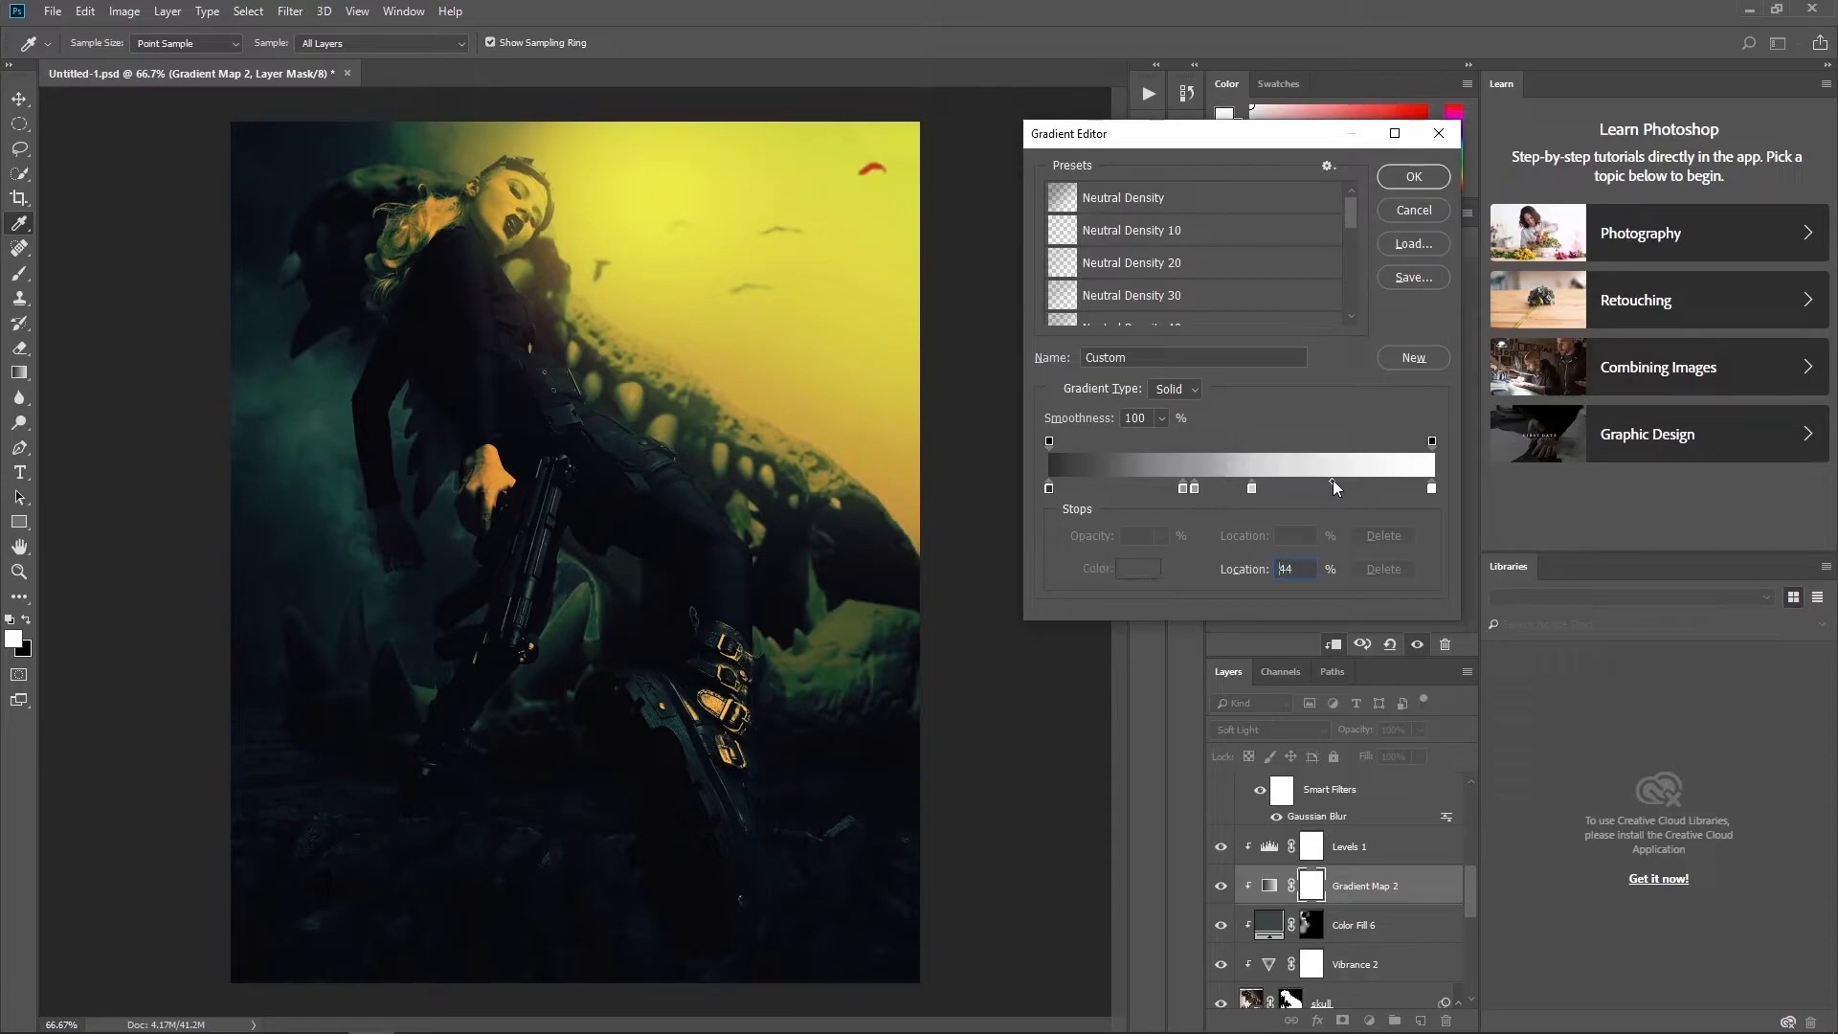
pyautogui.click(1315, 489)
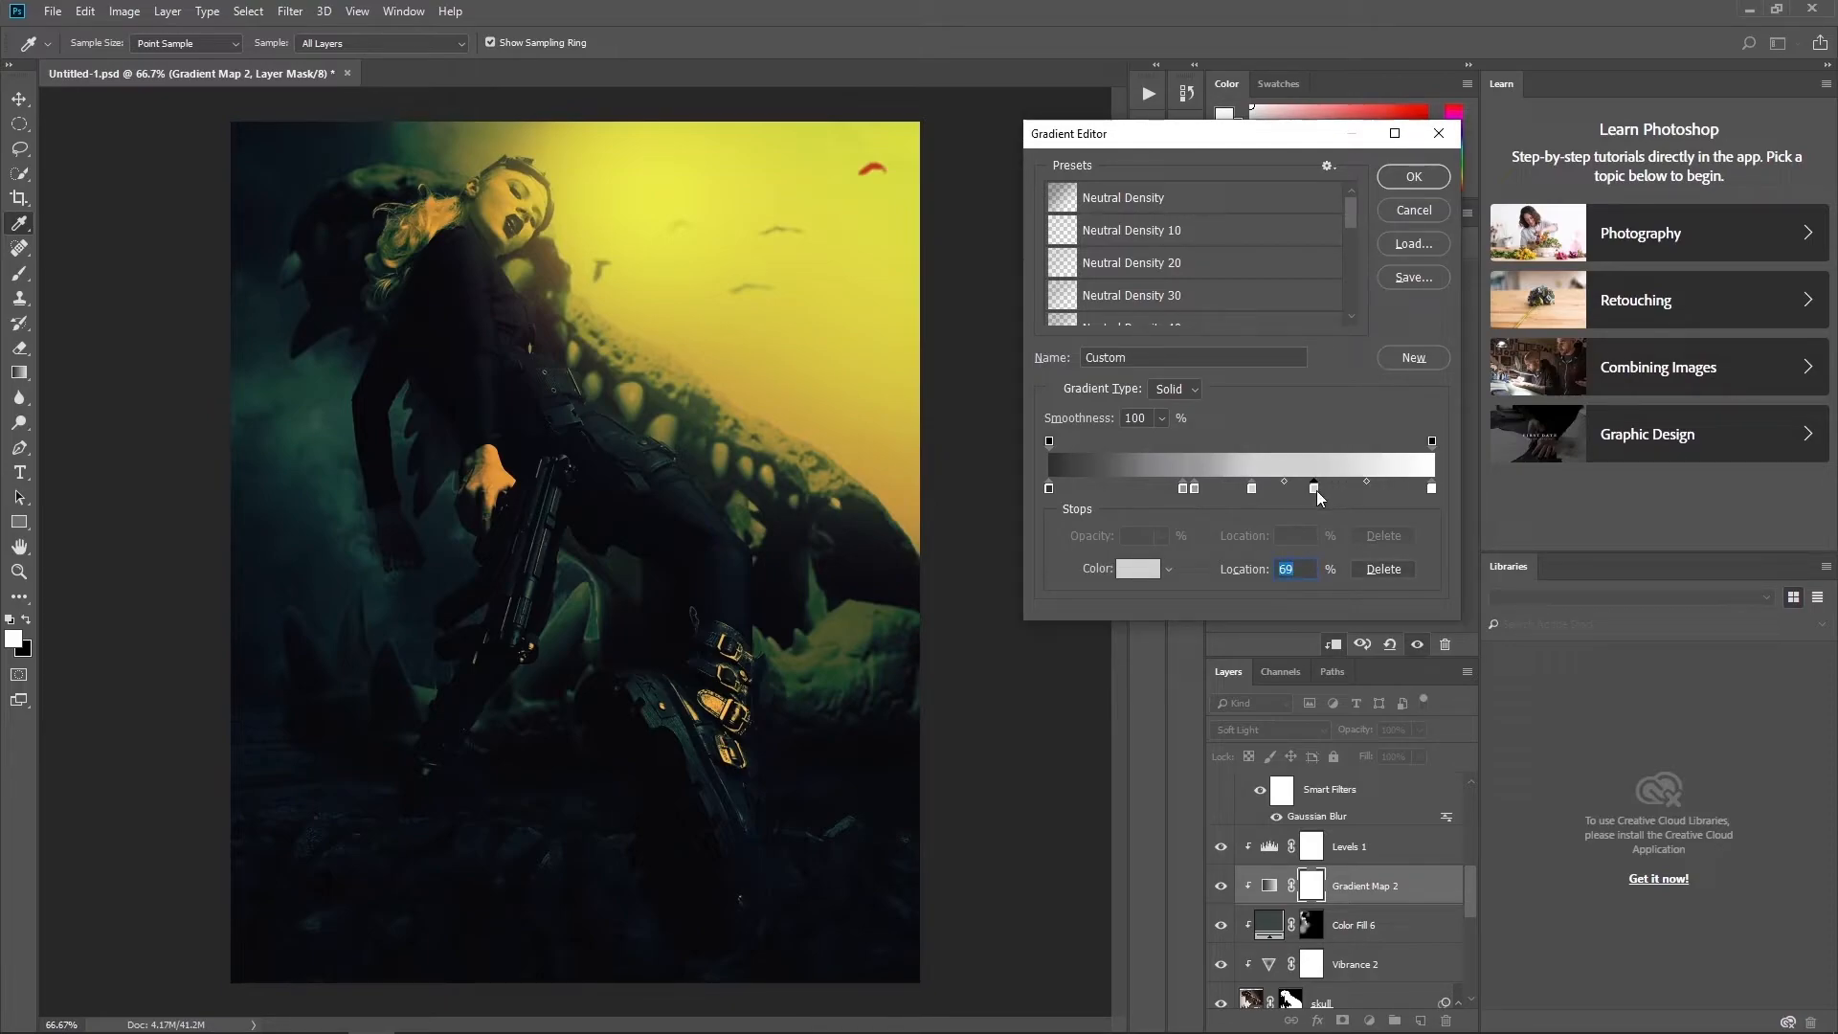
pyautogui.write('68')
pyautogui.click(1145, 569)
pyautogui.write('859396')
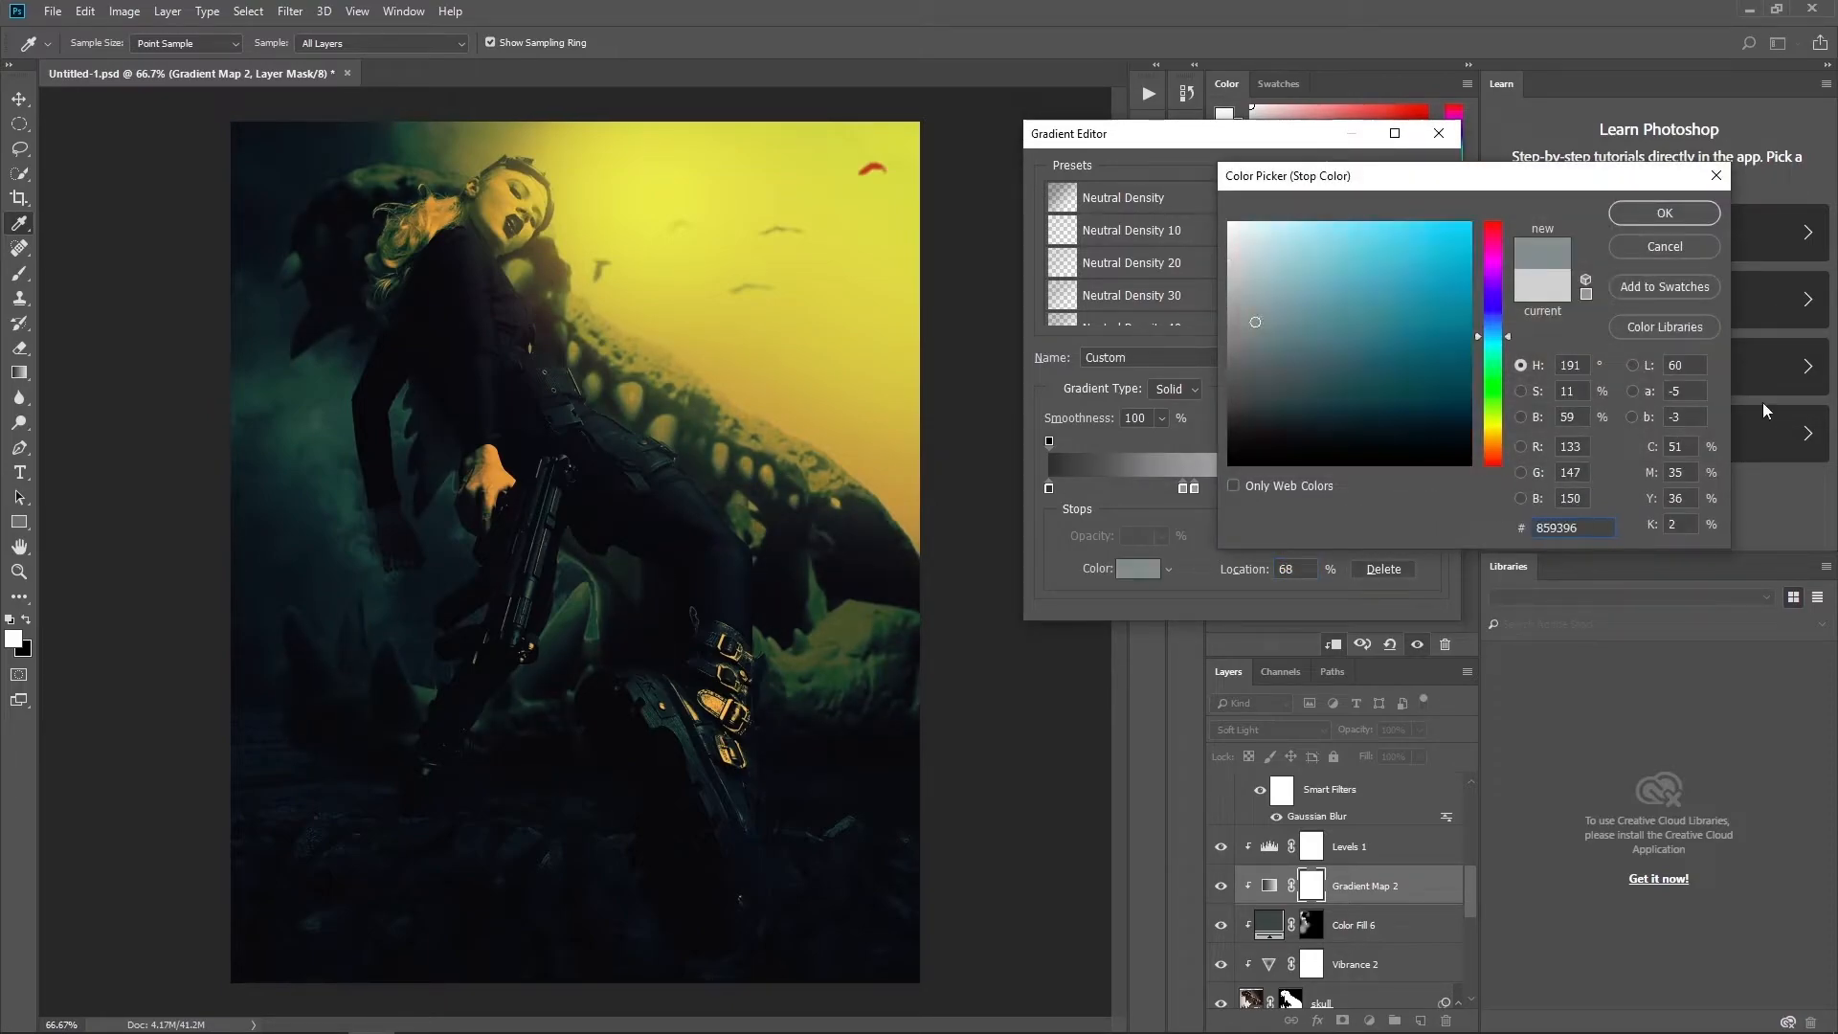
pyautogui.click(1664, 213)
# - Set the gradient's end stop at 100% to #9a9d9e and apply the finished gradient to the gradient map
pyautogui.hotkey('alt', 'Tab')
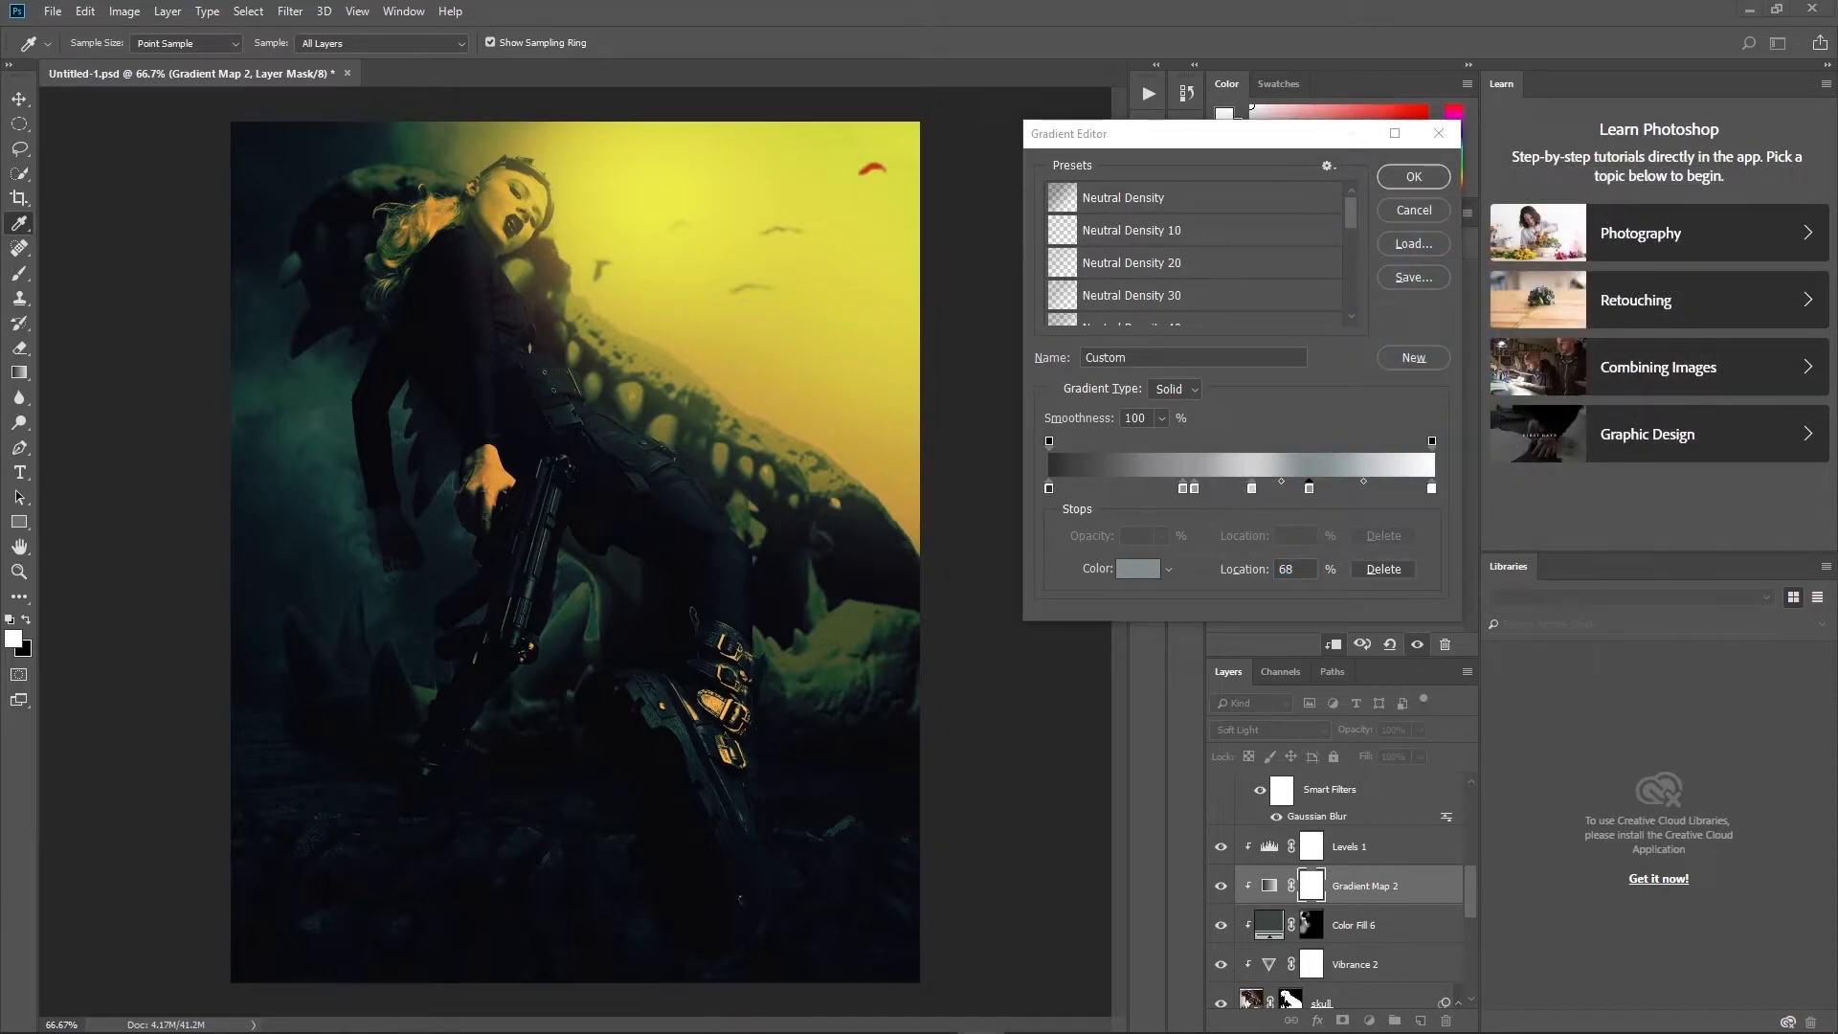
pyautogui.click(1431, 489)
pyautogui.click(1137, 569)
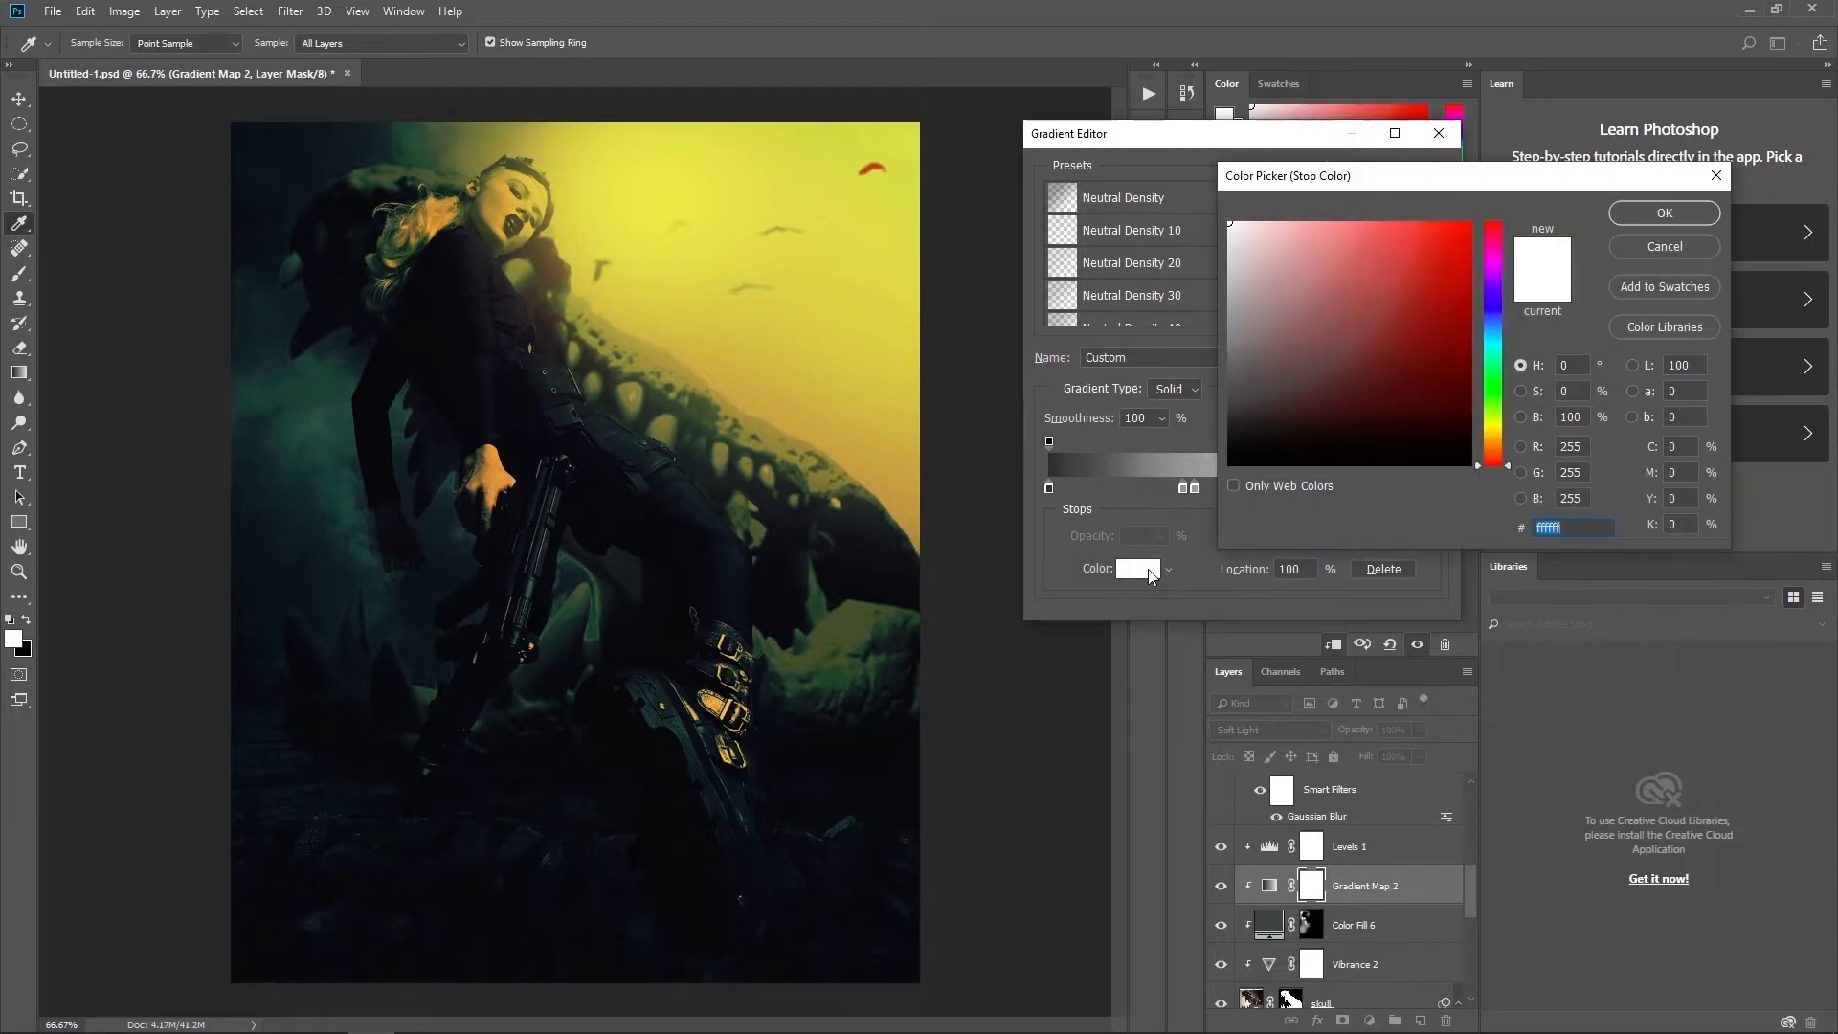
pyautogui.write('9a9d9e')
pyautogui.click(1697, 223)
pyautogui.press('b')
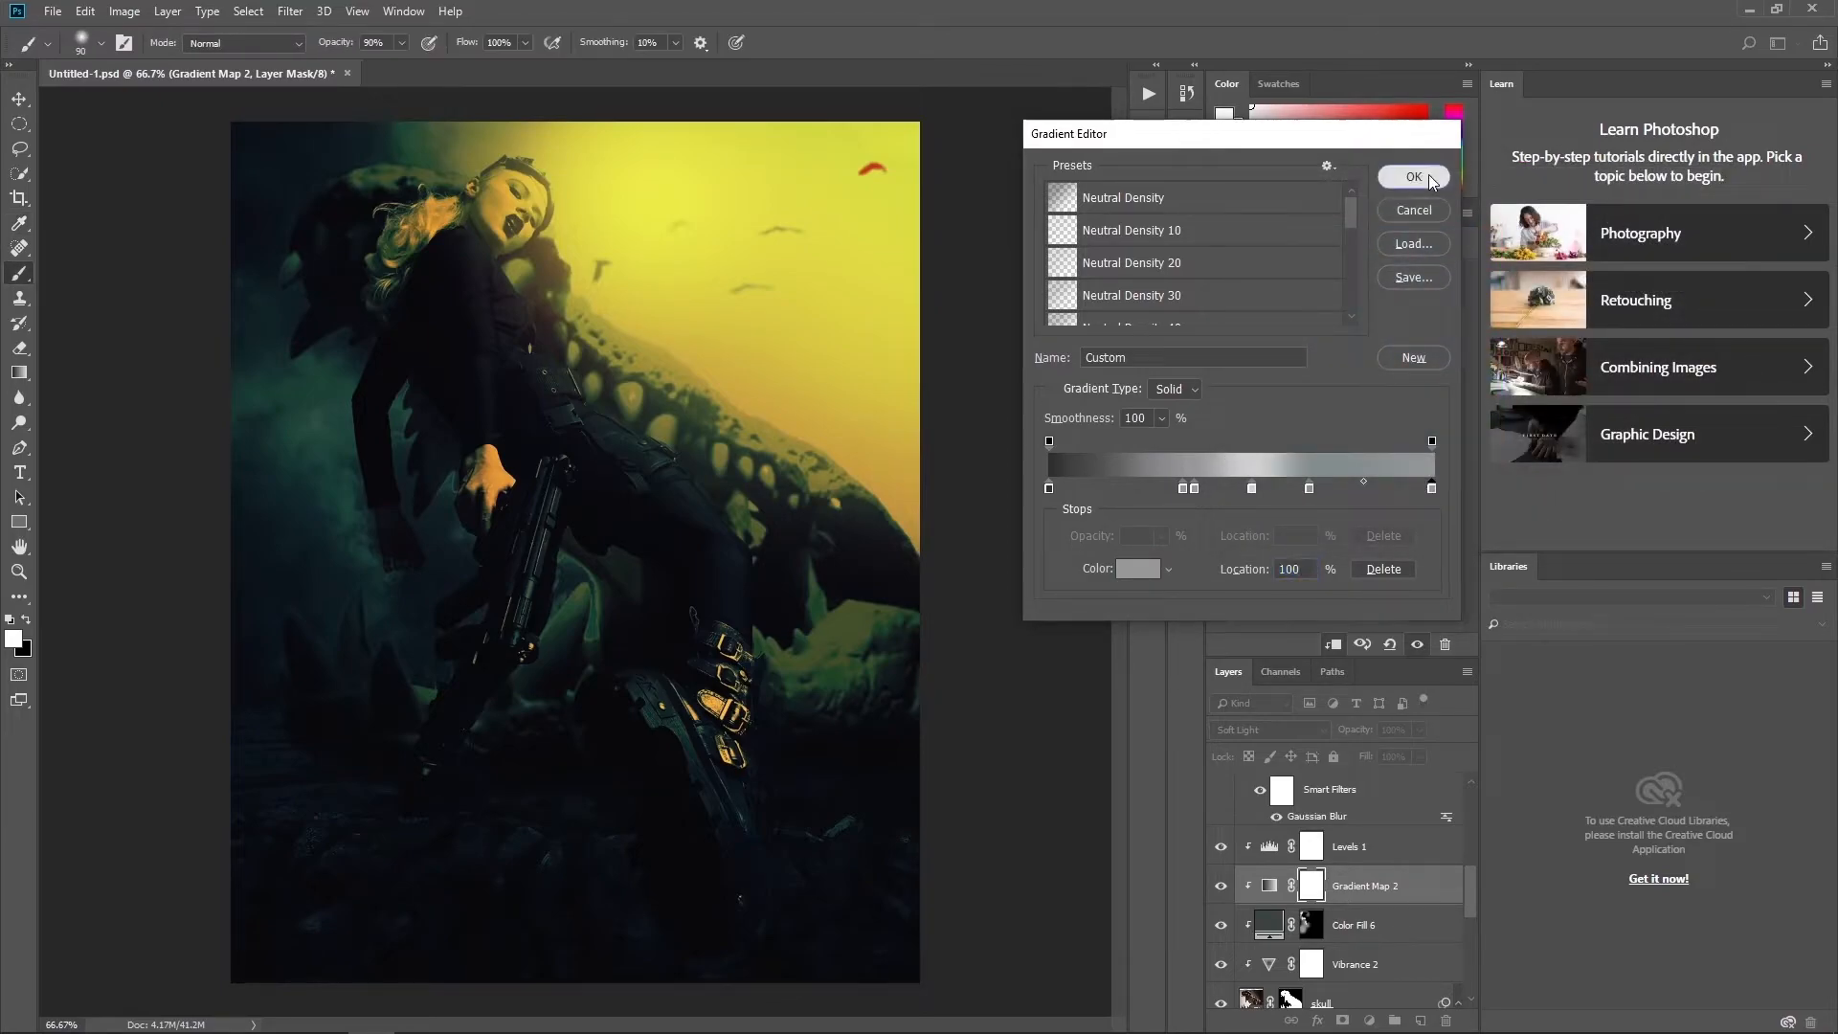
pyautogui.press('Return')
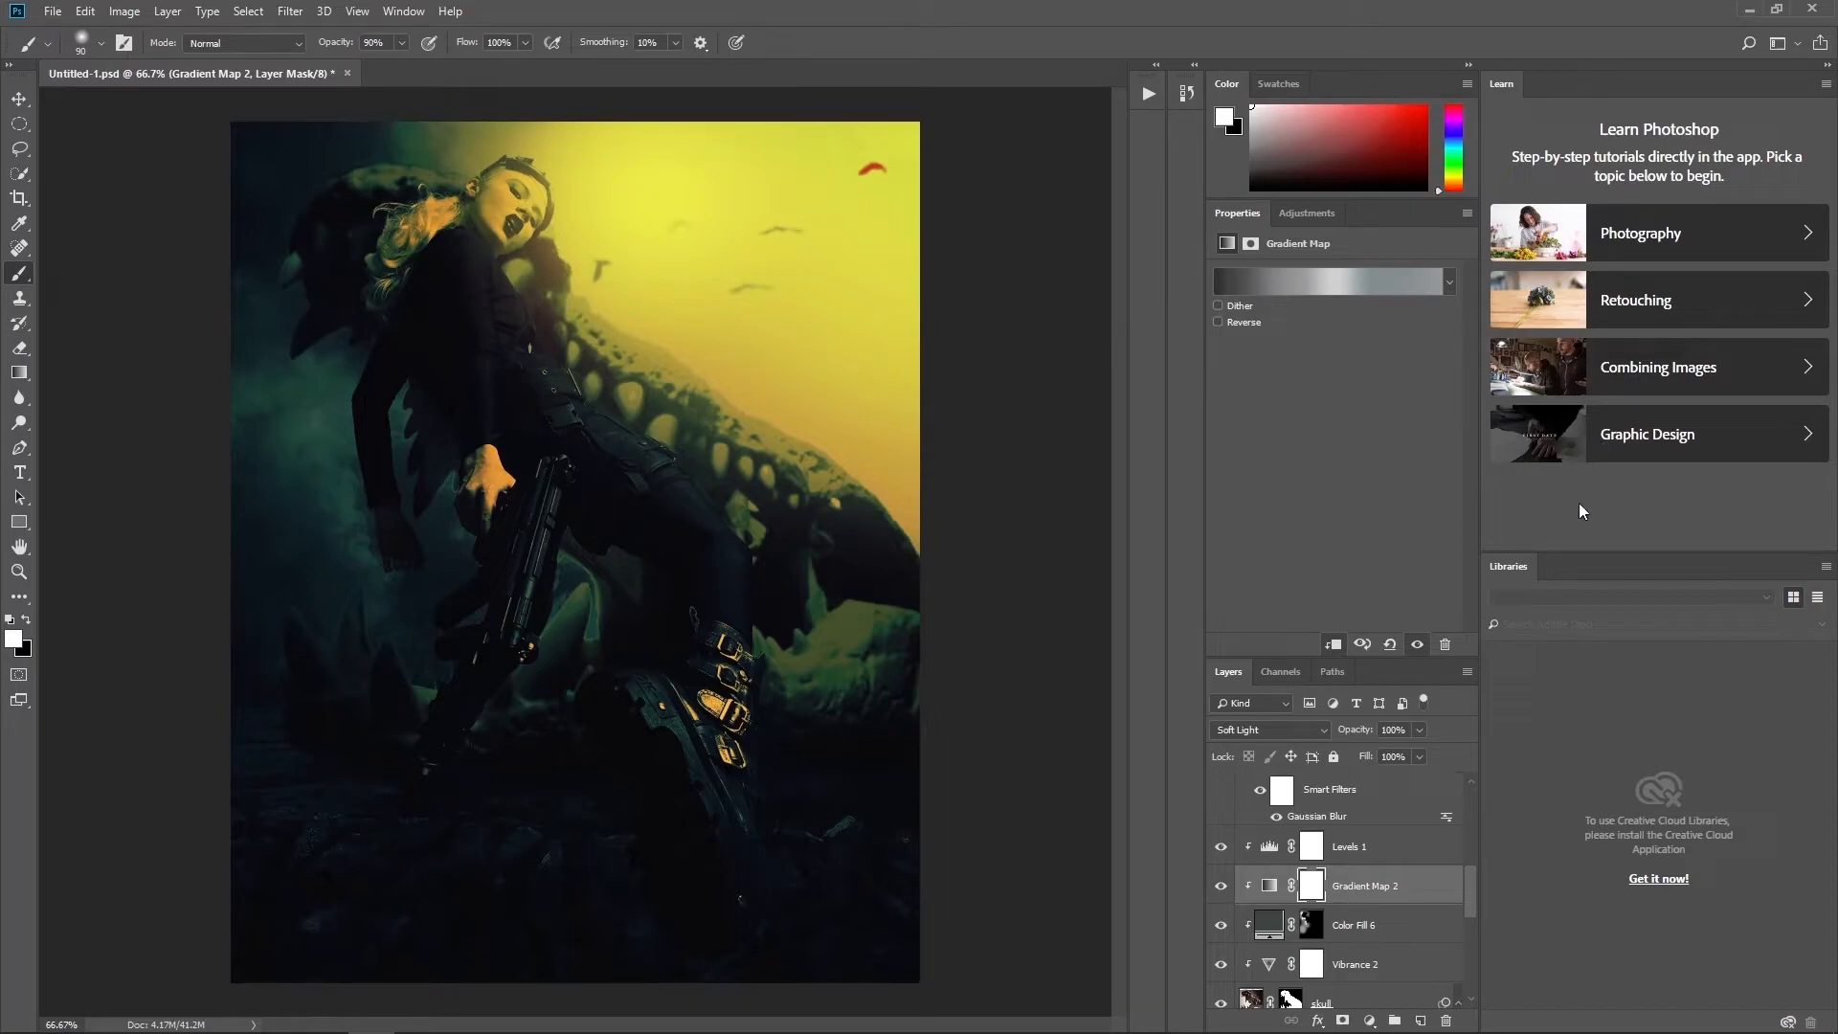
# - Add a new layer above Levels 1, clip it to the skull, and set its blend mode to Color Dodge
pyautogui.click(1422, 1022)
pyautogui.hotkey('ctrl', 'z')
pyautogui.click(1435, 853)
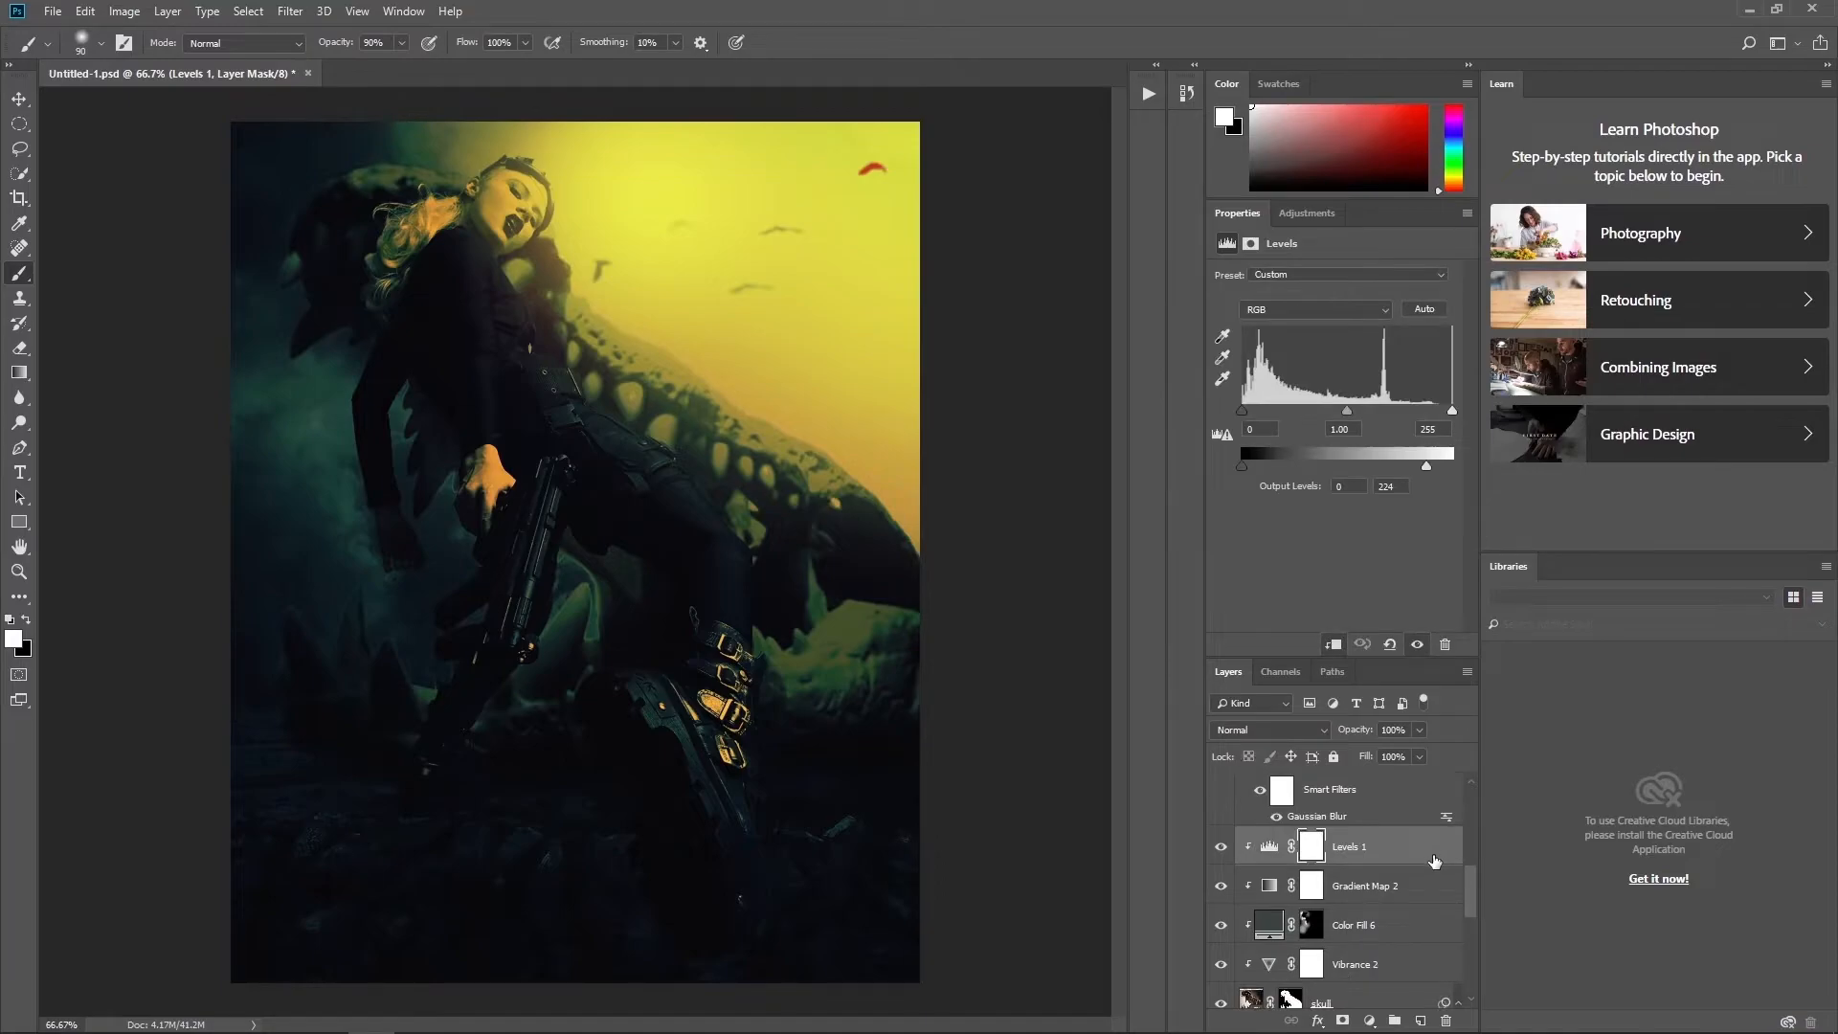
pyautogui.click(1420, 1021)
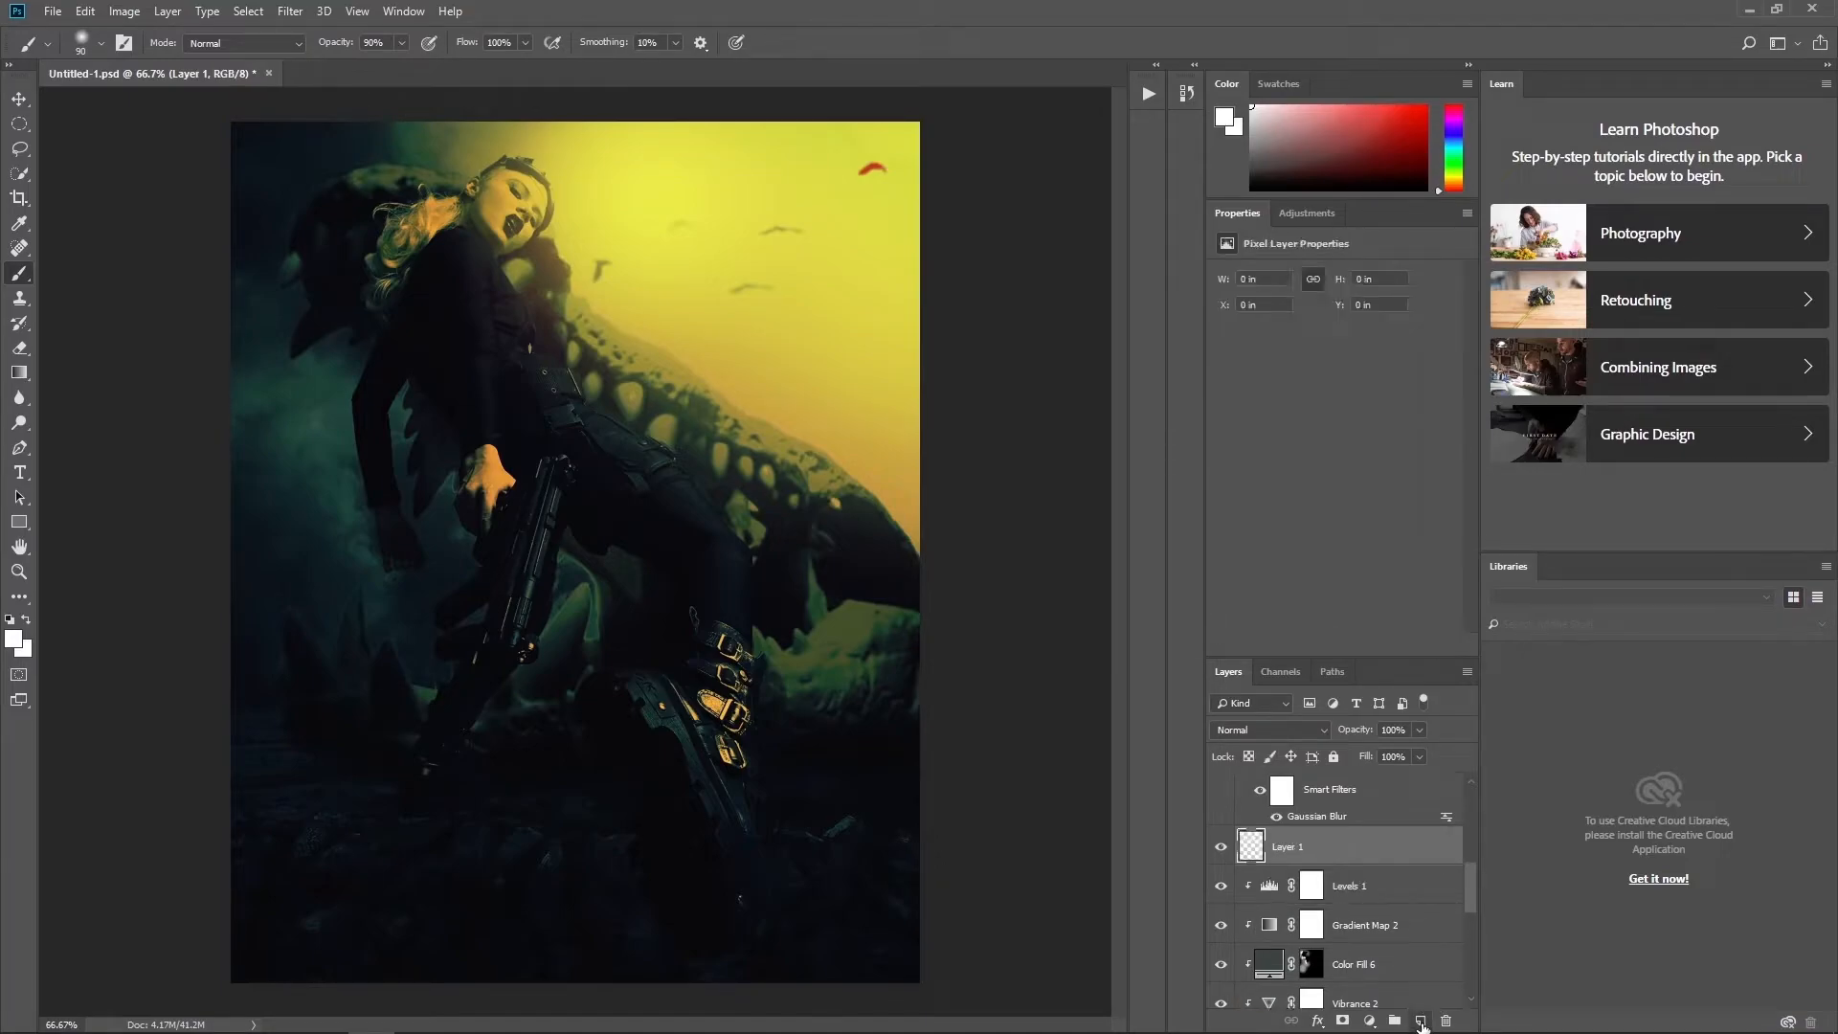
pyautogui.rightClick(1382, 840)
pyautogui.click(1512, 388)
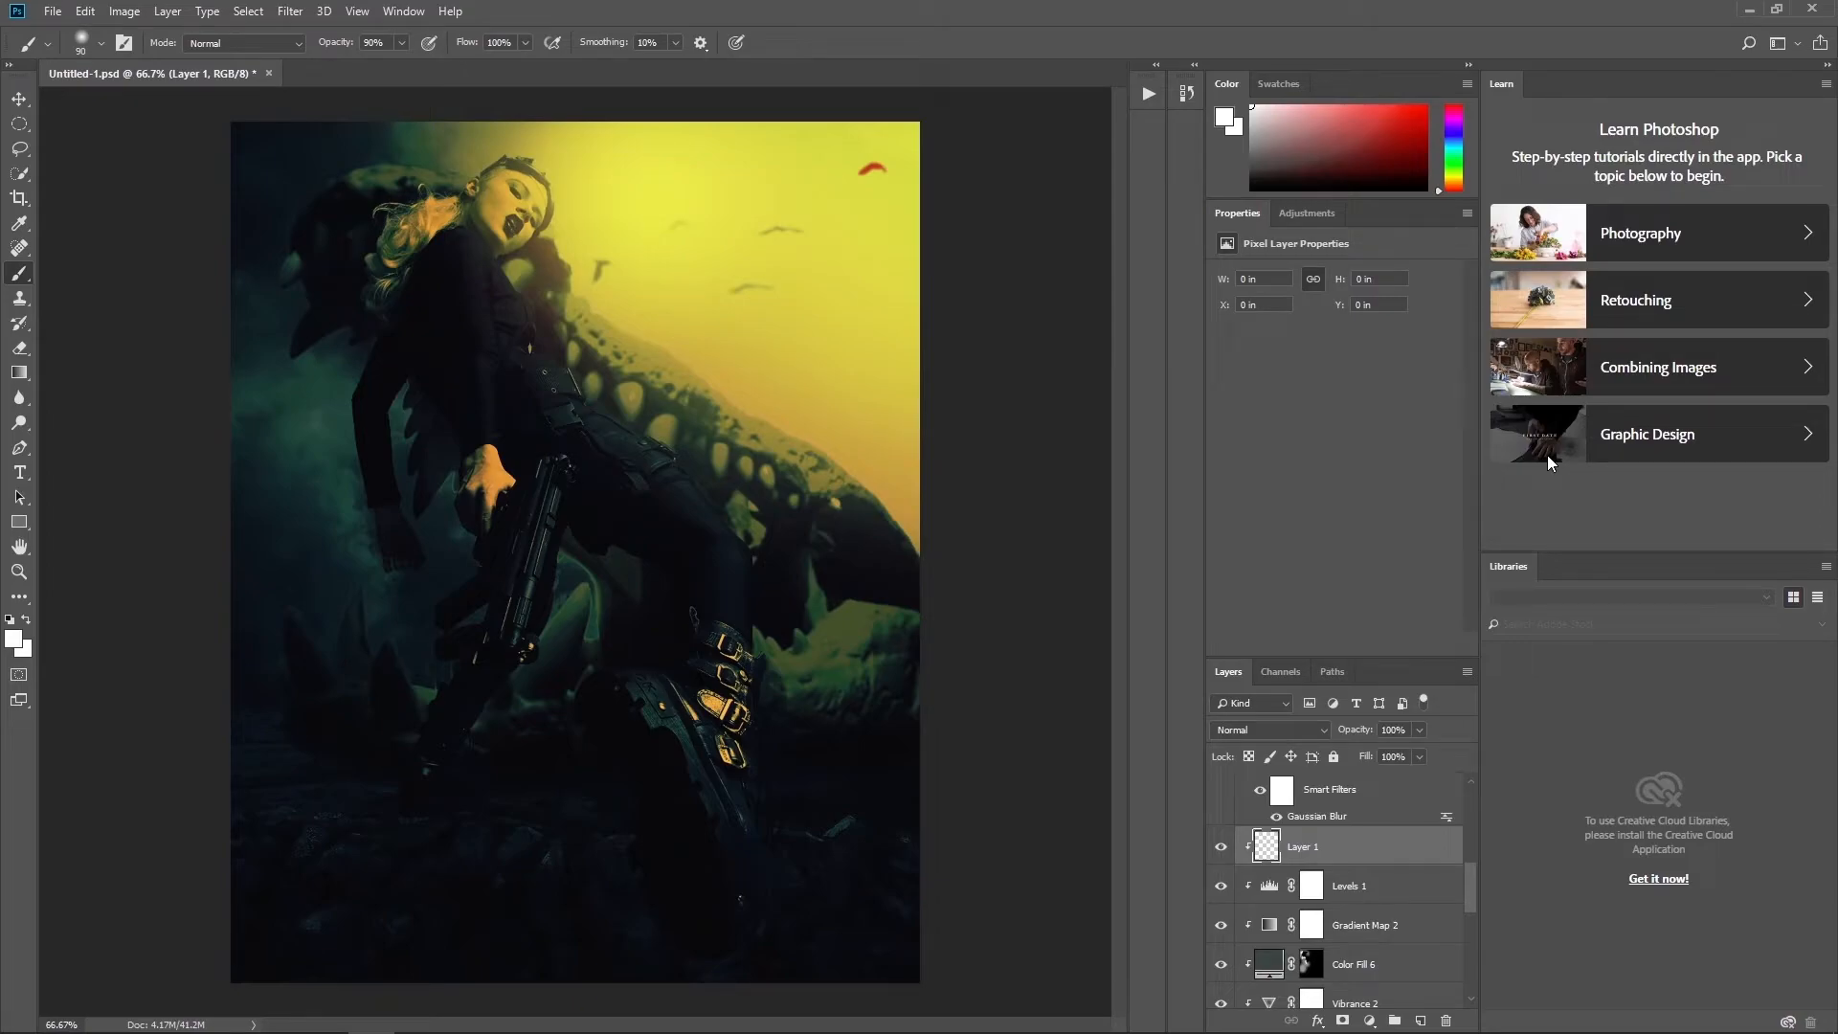
pyautogui.click(1288, 730)
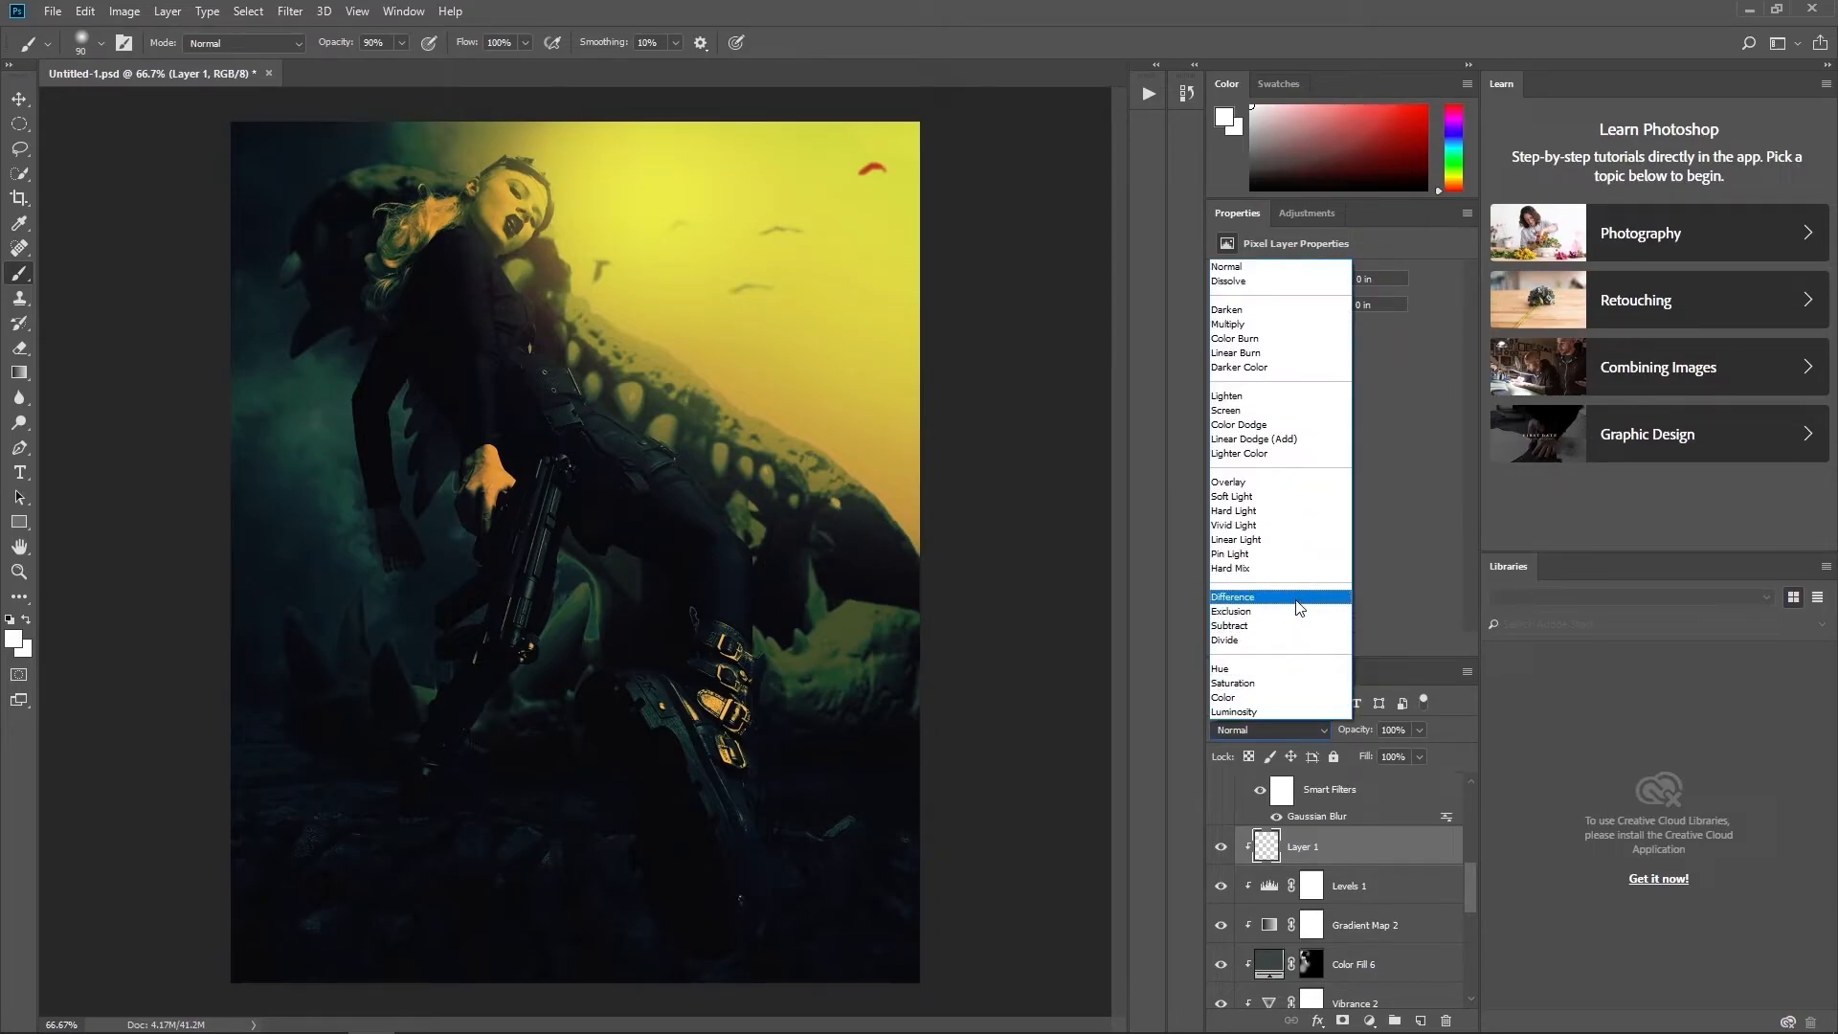
pyautogui.click(1265, 424)
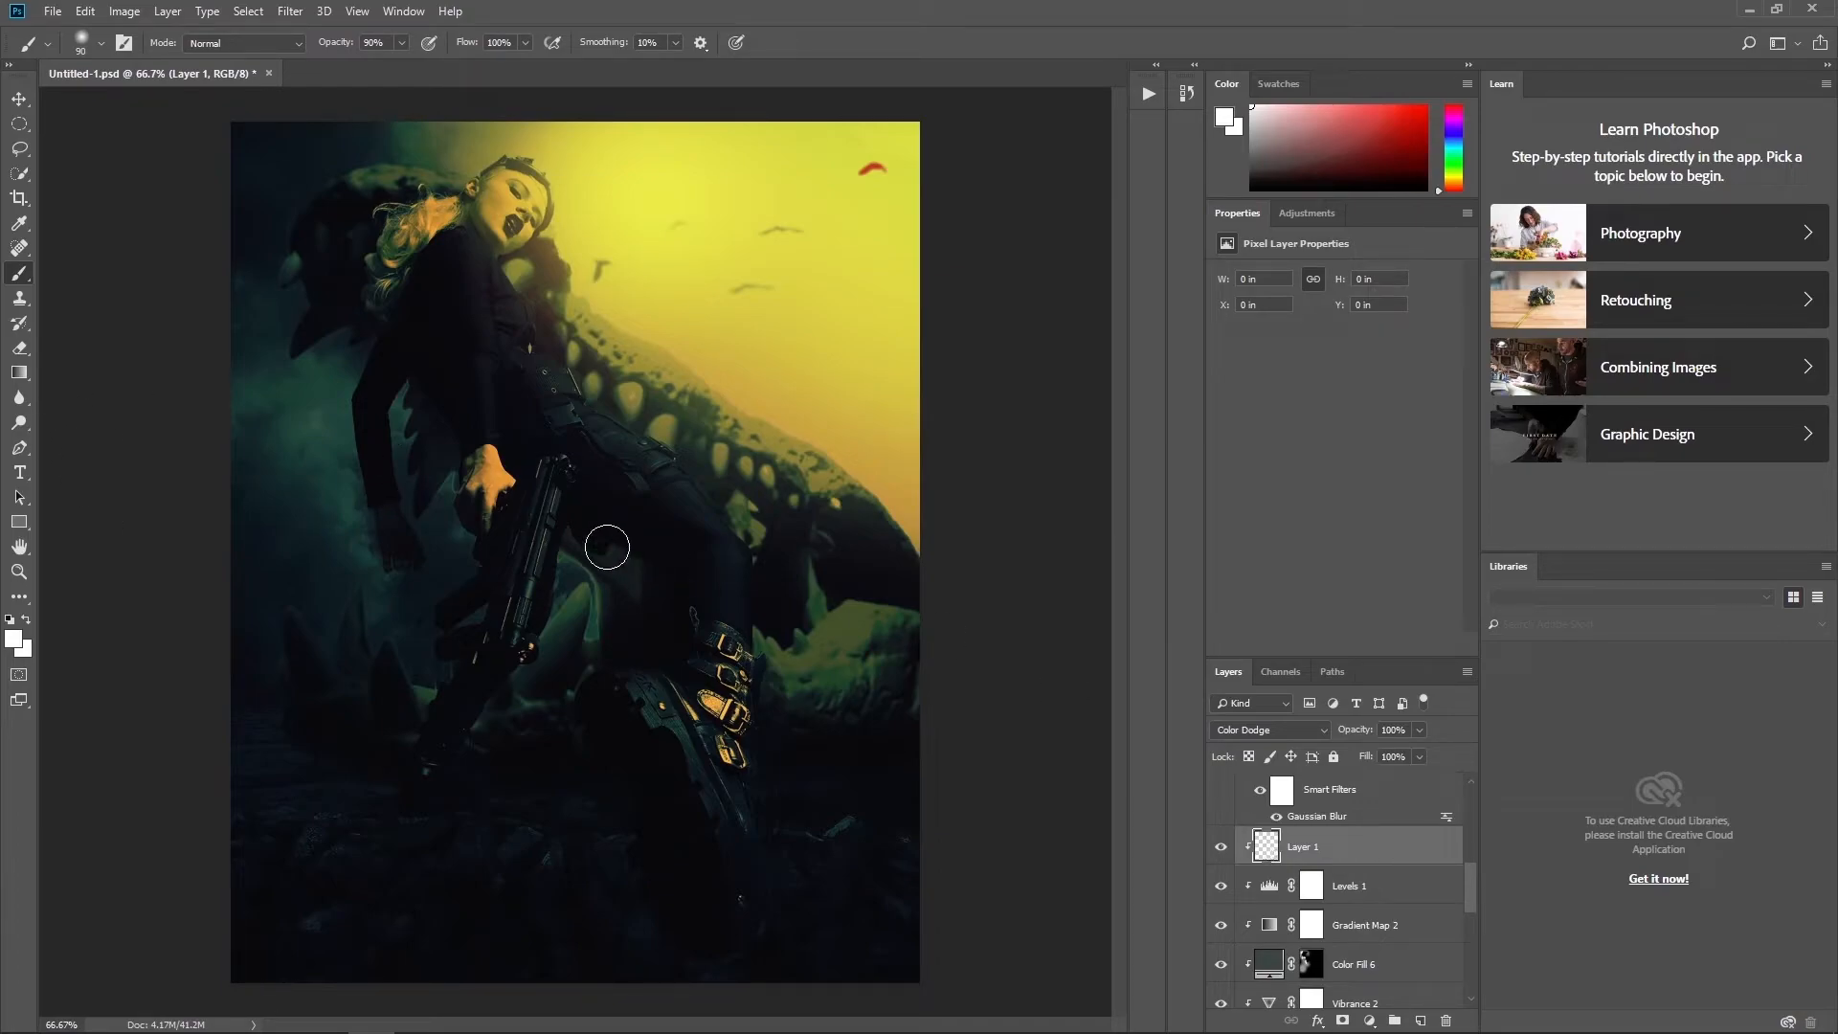
# - Paint soft white highlights along the skull on the Color Dodge layer, lowering the brush opacity to 31% and 12%
pyautogui.press('d')
pyautogui.press('x')
pyautogui.moveTo(446, 157); pyautogui.dragTo(718, 370)
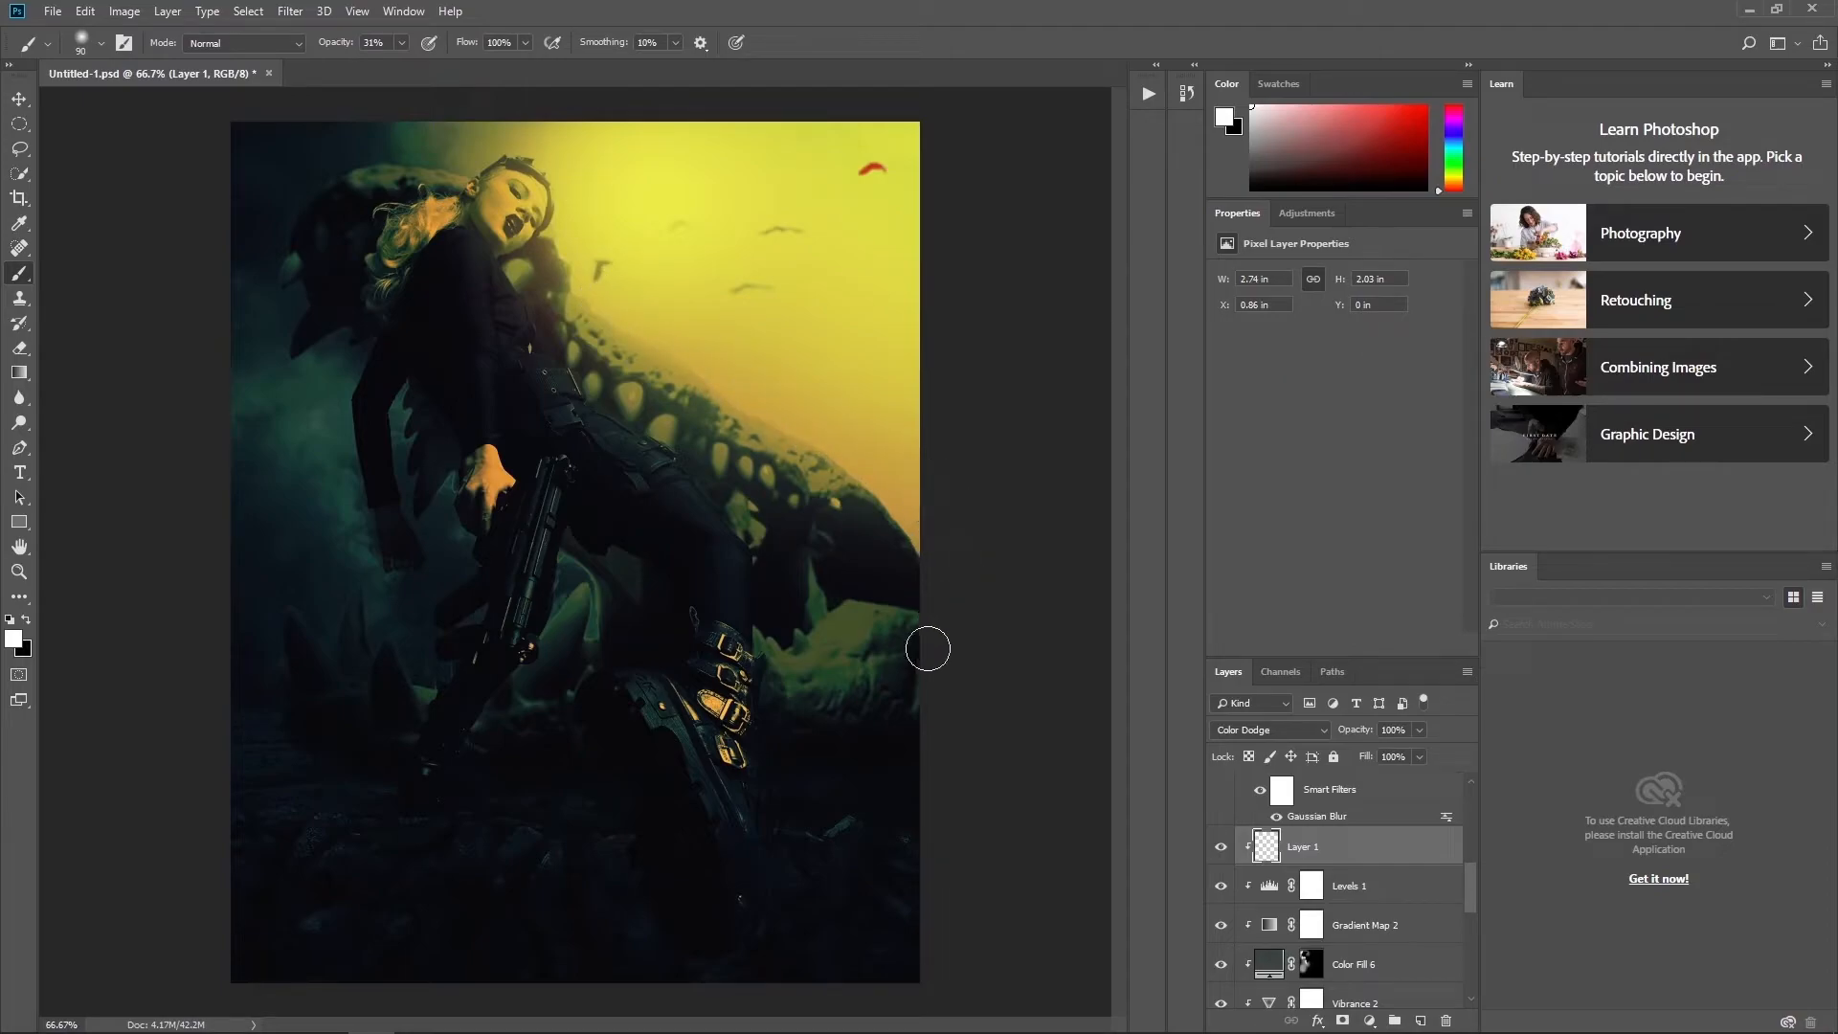
pyautogui.moveTo(886, 620)
pyautogui.mouseDown()
pyautogui.moveTo(924, 635)
pyautogui.moveTo(844, 619)
pyautogui.moveTo(894, 574)
pyautogui.moveTo(911, 650)
pyautogui.moveTo(813, 652)
pyautogui.moveTo(948, 657)
pyautogui.mouseUp()
pyautogui.hotkey('ctrl', 'z')
pyautogui.click(400, 43)
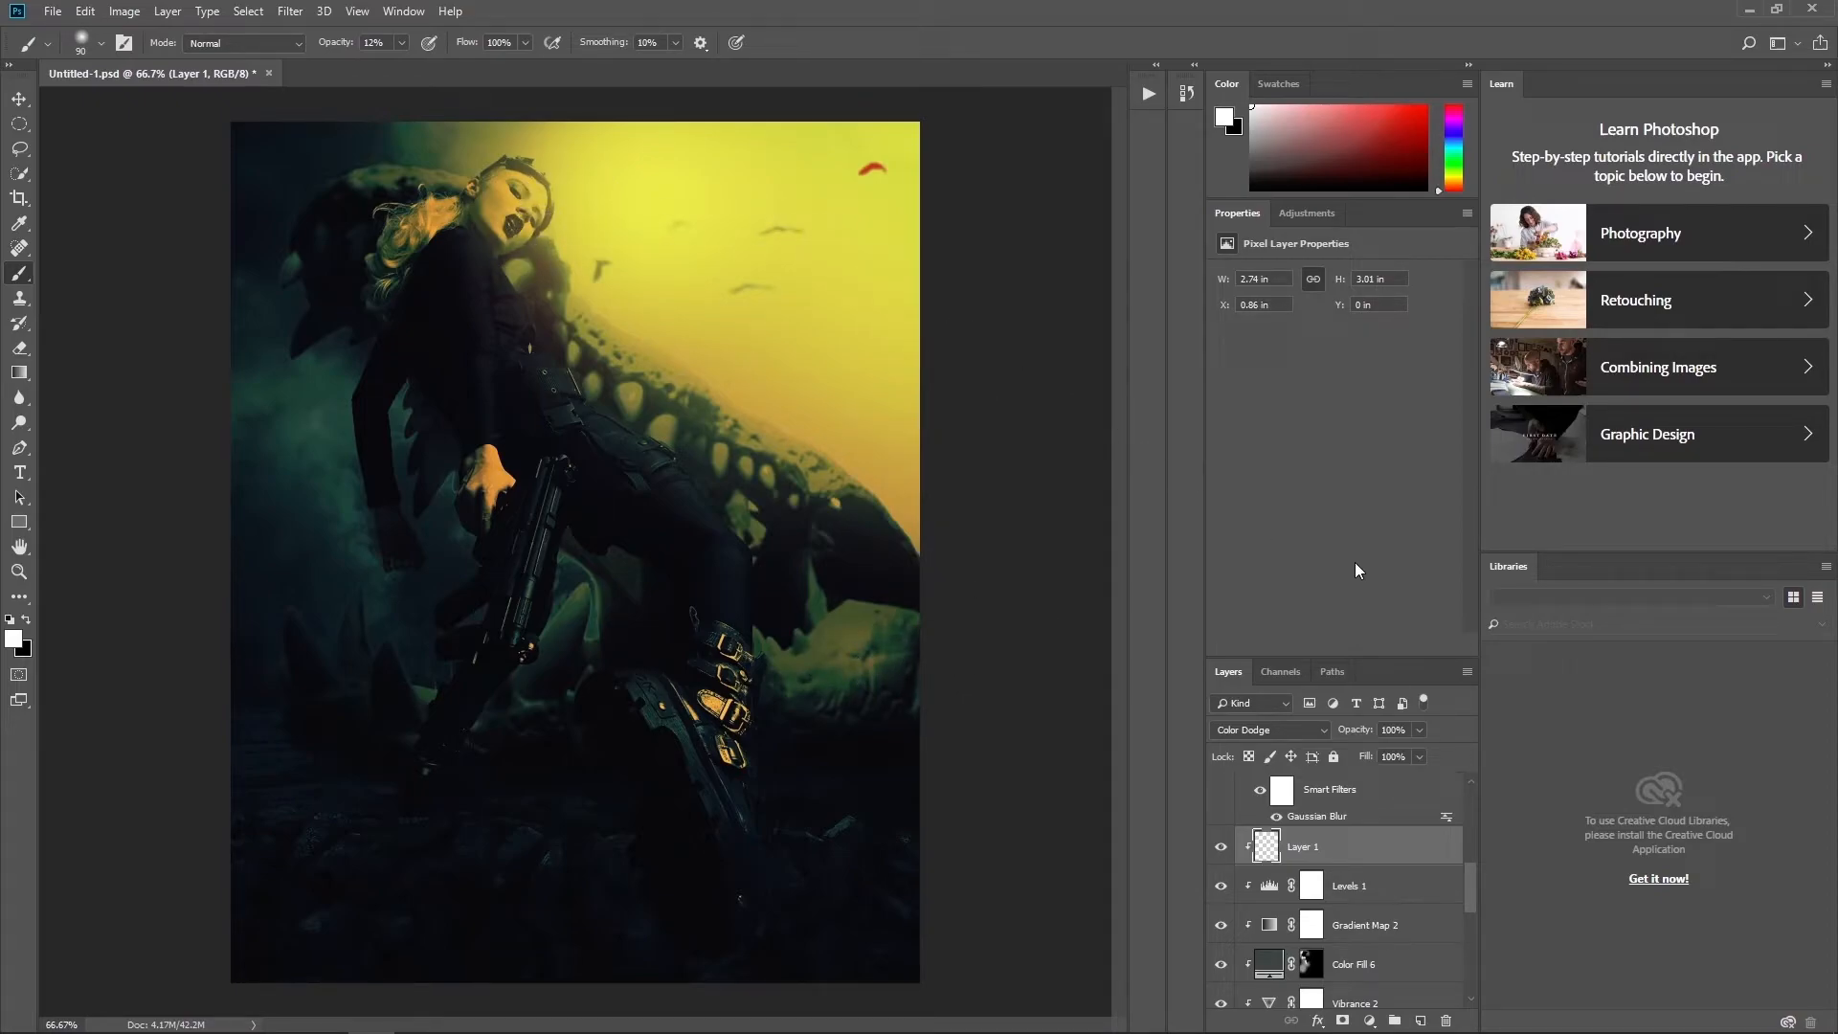
# - Move the birds layer above the model layer in the layer stack
pyautogui.moveTo(1476, 880); pyautogui.dragTo(1472, 852)
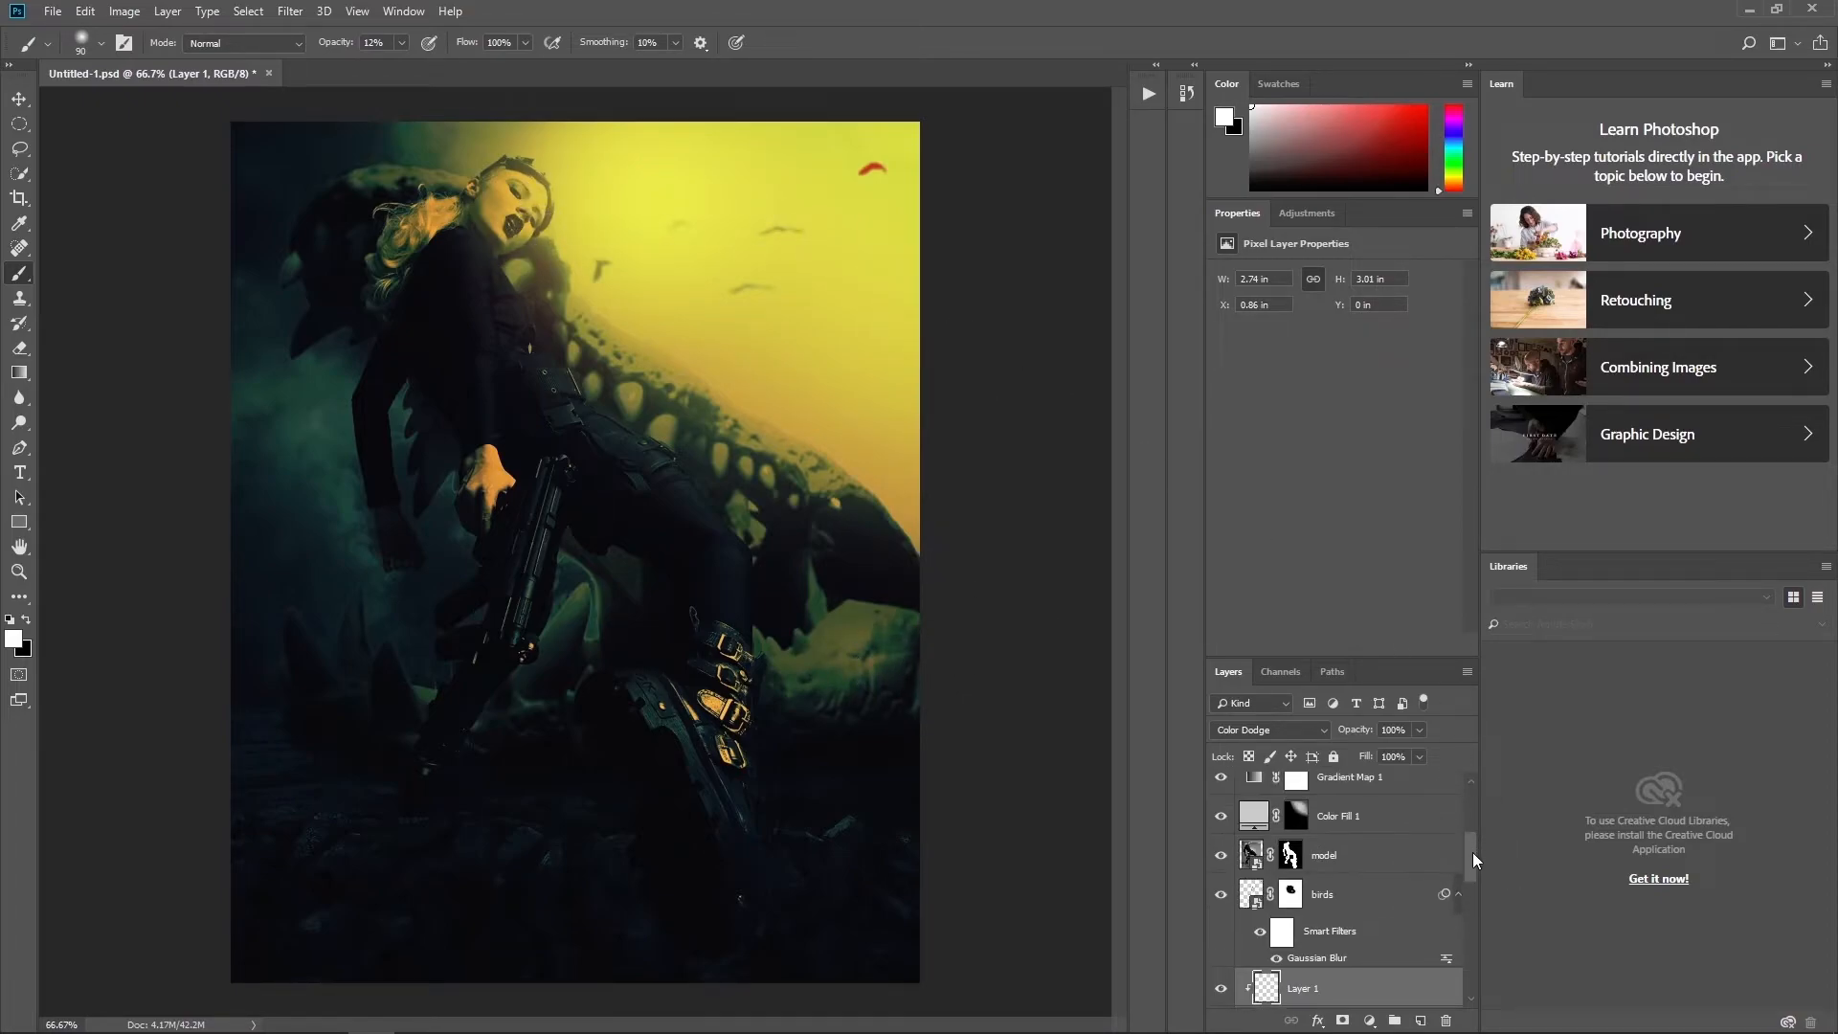
pyautogui.click(1397, 891)
pyautogui.moveTo(1263, 899); pyautogui.dragTo(1341, 893)
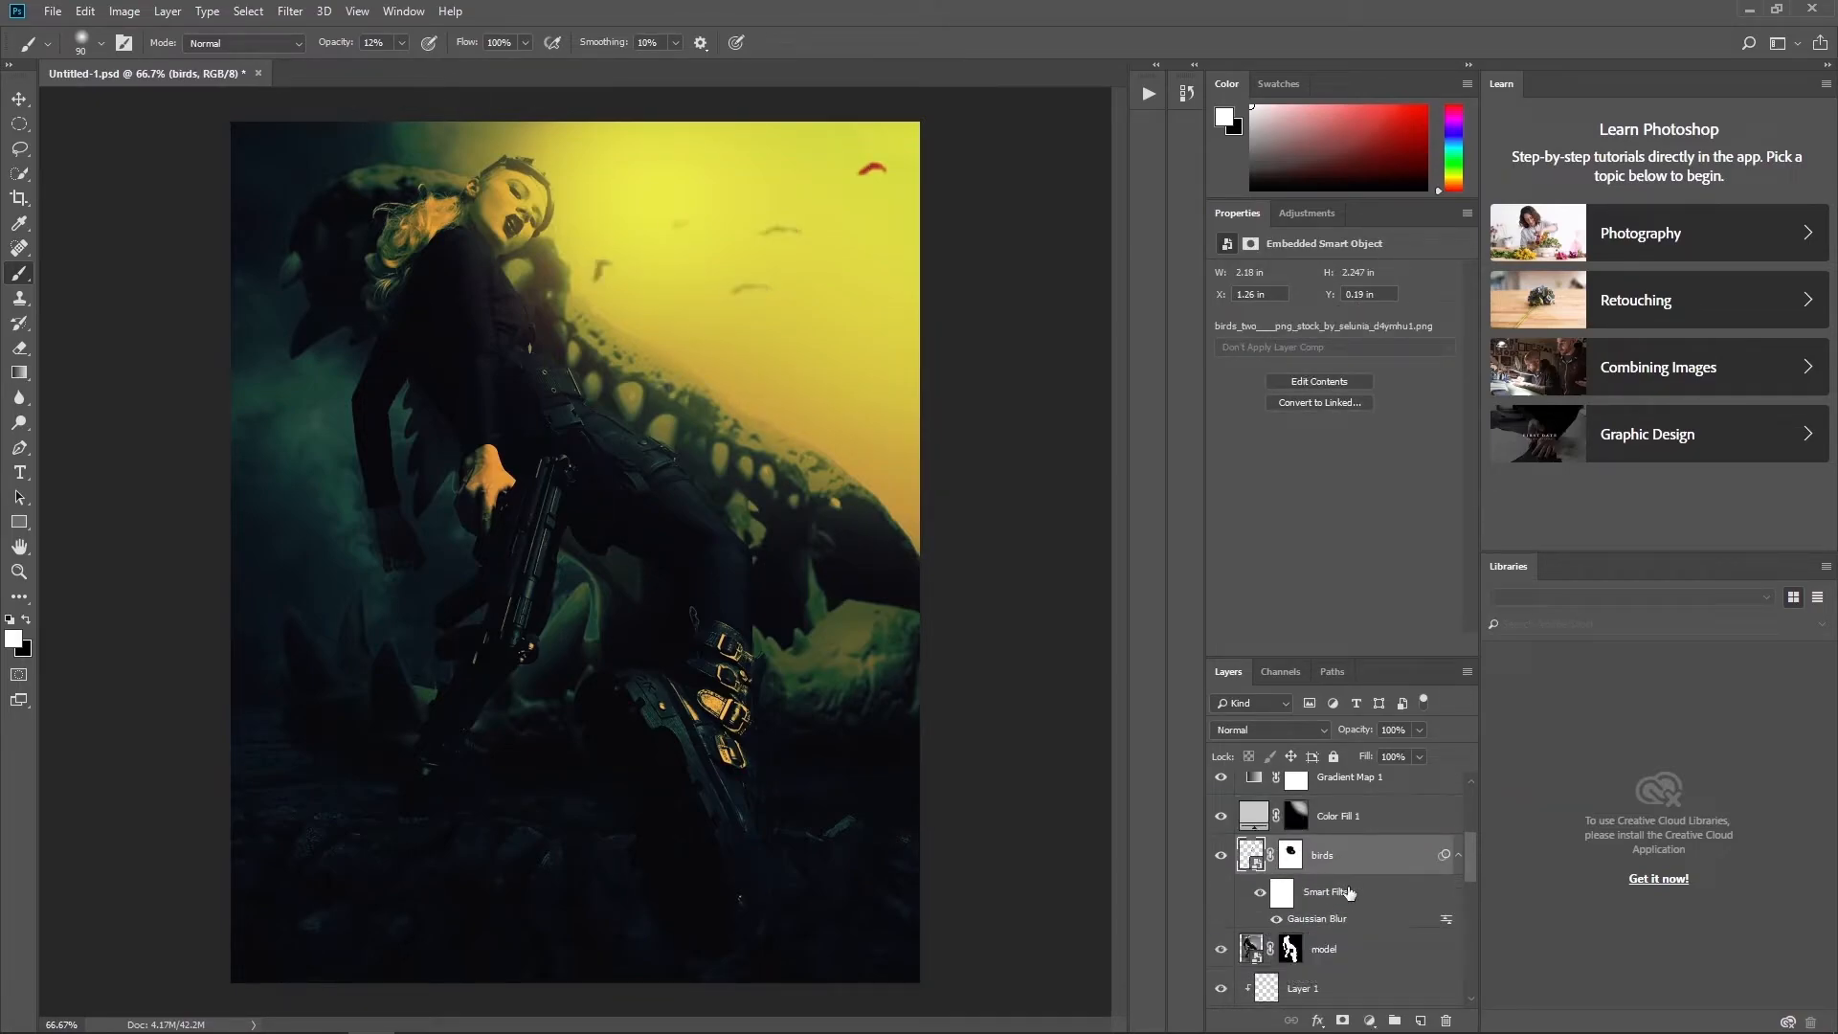
# - Paint black over the birds on the Color Fill 1 mask with the brush at 12% opacity
pyautogui.click(1295, 816)
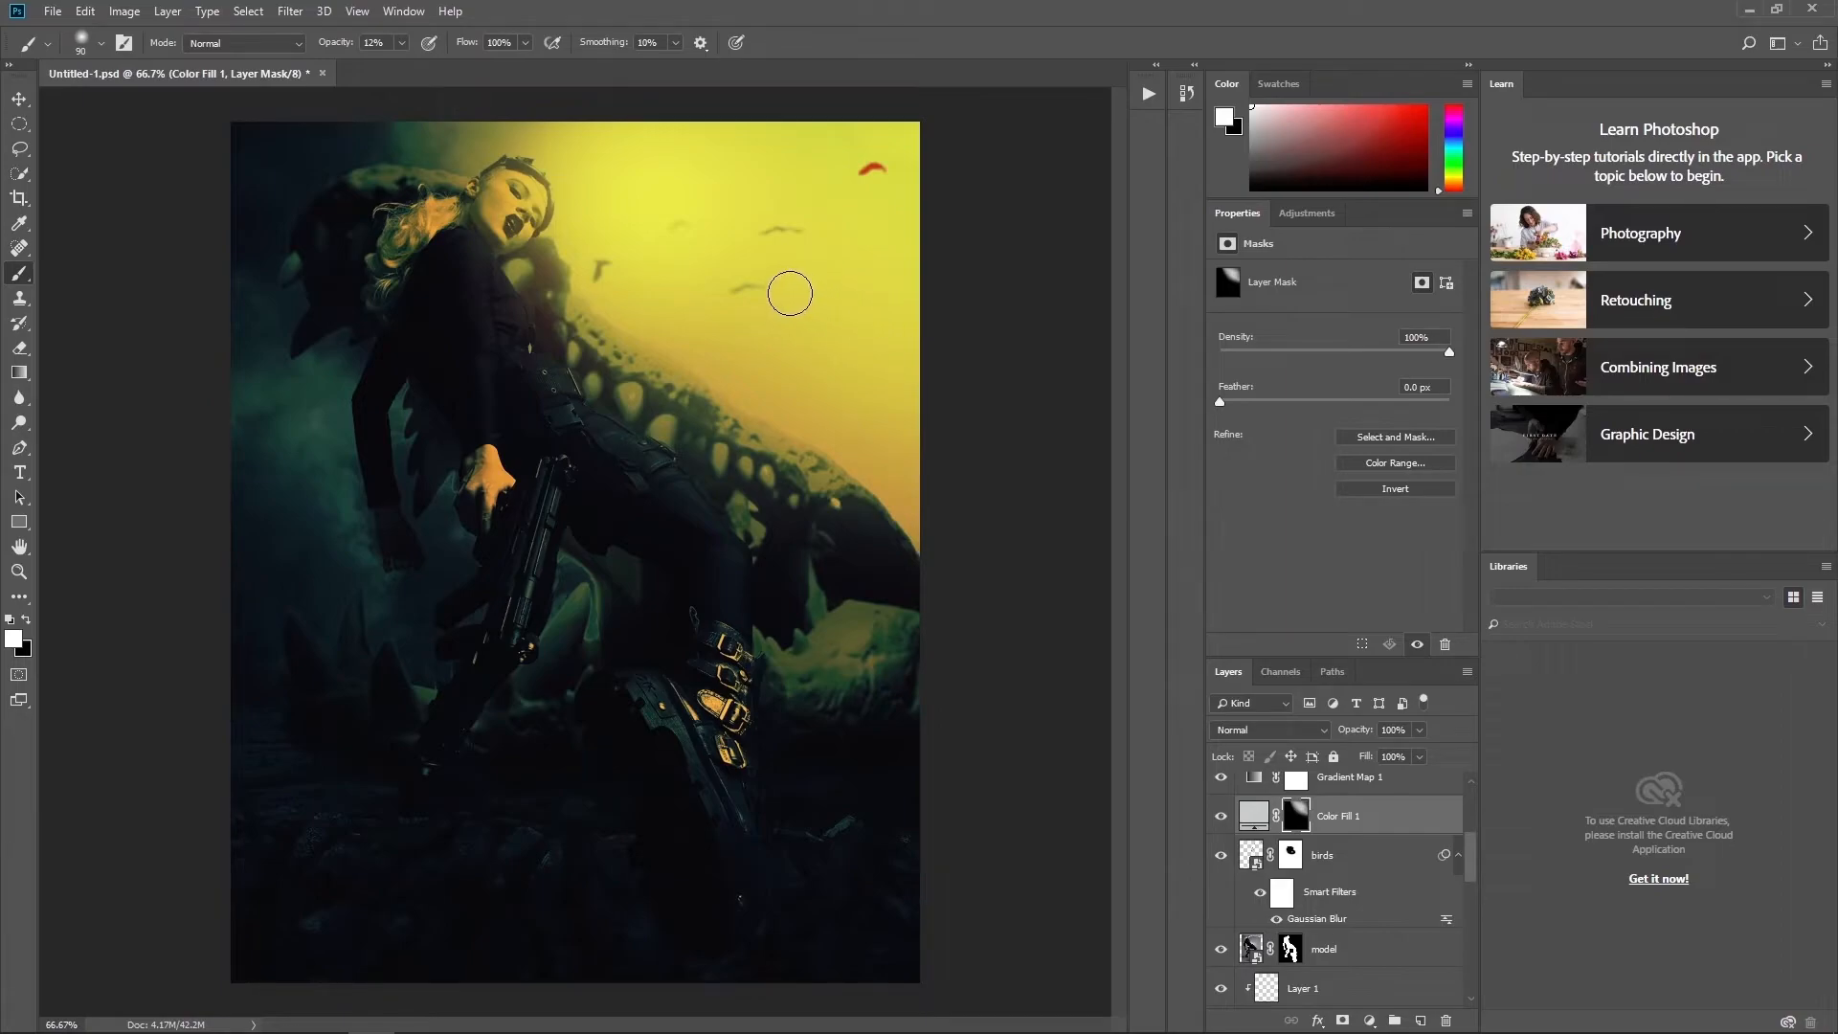
pyautogui.press('x')
pyautogui.click(782, 226)
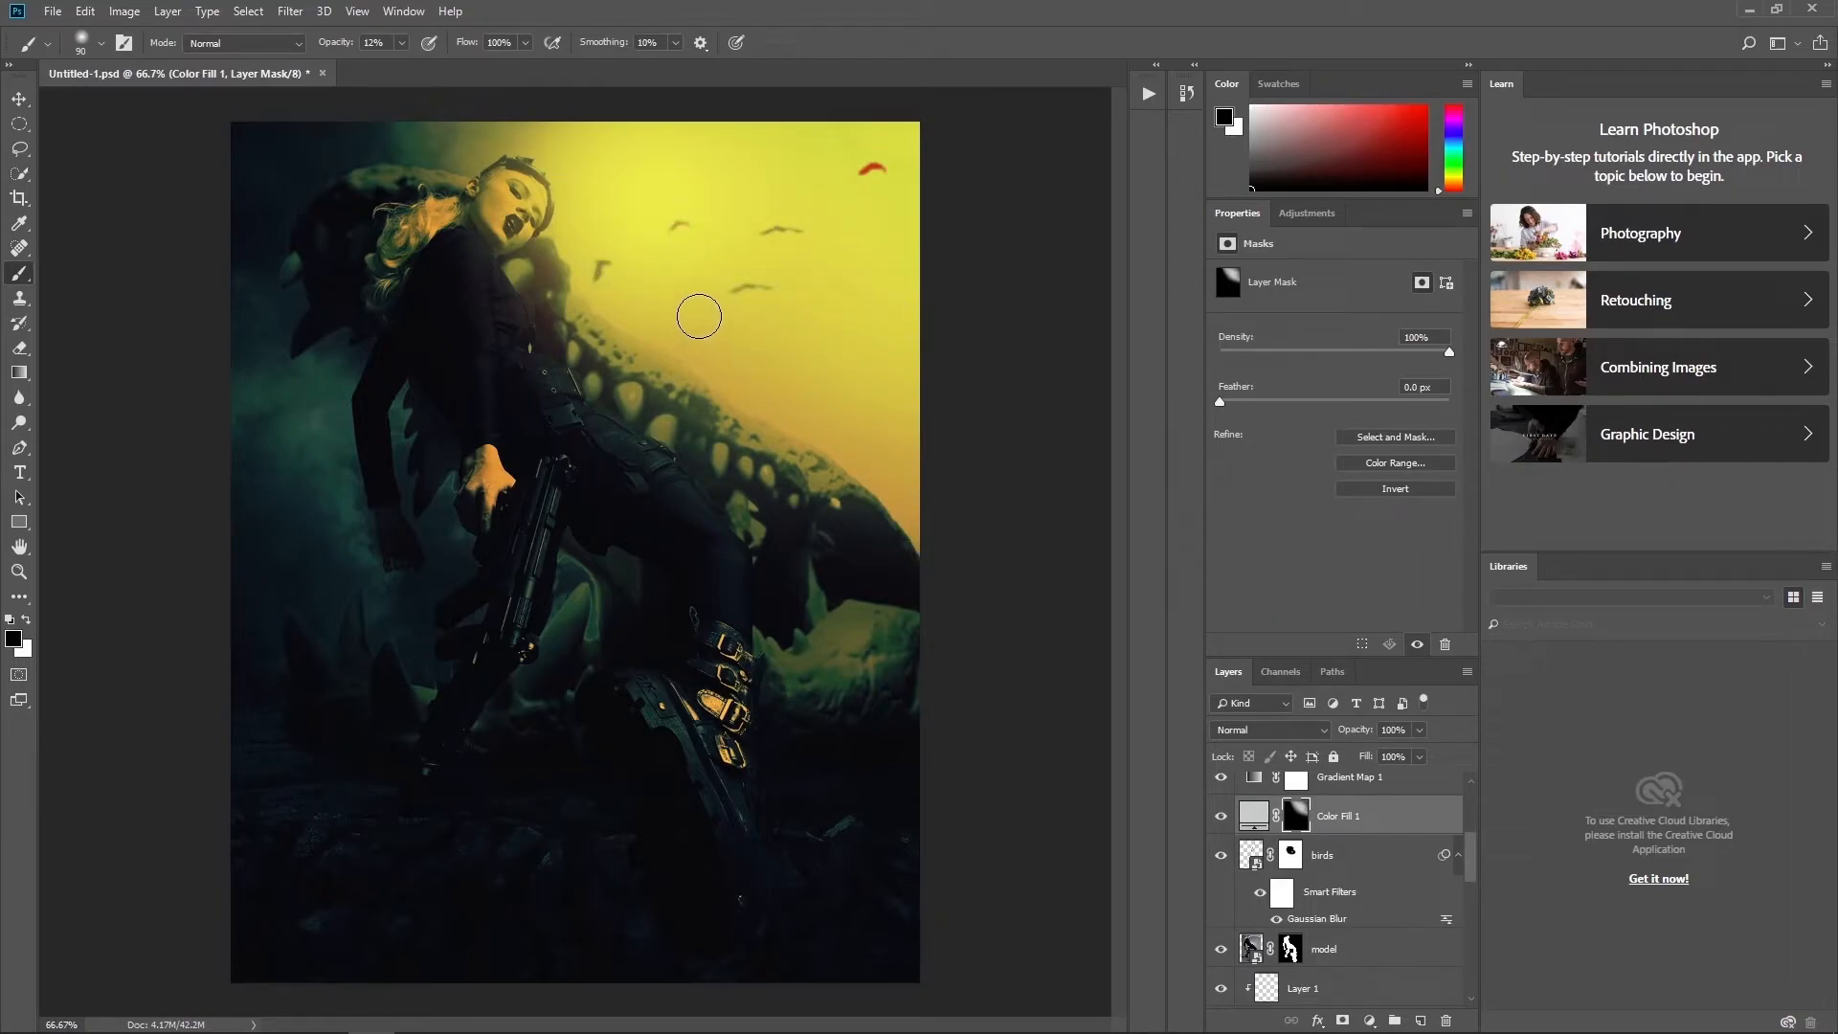
pyautogui.click(681, 225)
# - Paint black on the Color Fill 1 mask around the birds and the model's head with a much larger brush at 60% opacity
pyautogui.press('6')
pyautogui.press(']')
pyautogui.press(']')
pyautogui.press(']')
pyautogui.press(']')
pyautogui.press(']')
pyautogui.press(']')
pyautogui.press(']')
pyautogui.press(']')
pyautogui.click(728, 251)
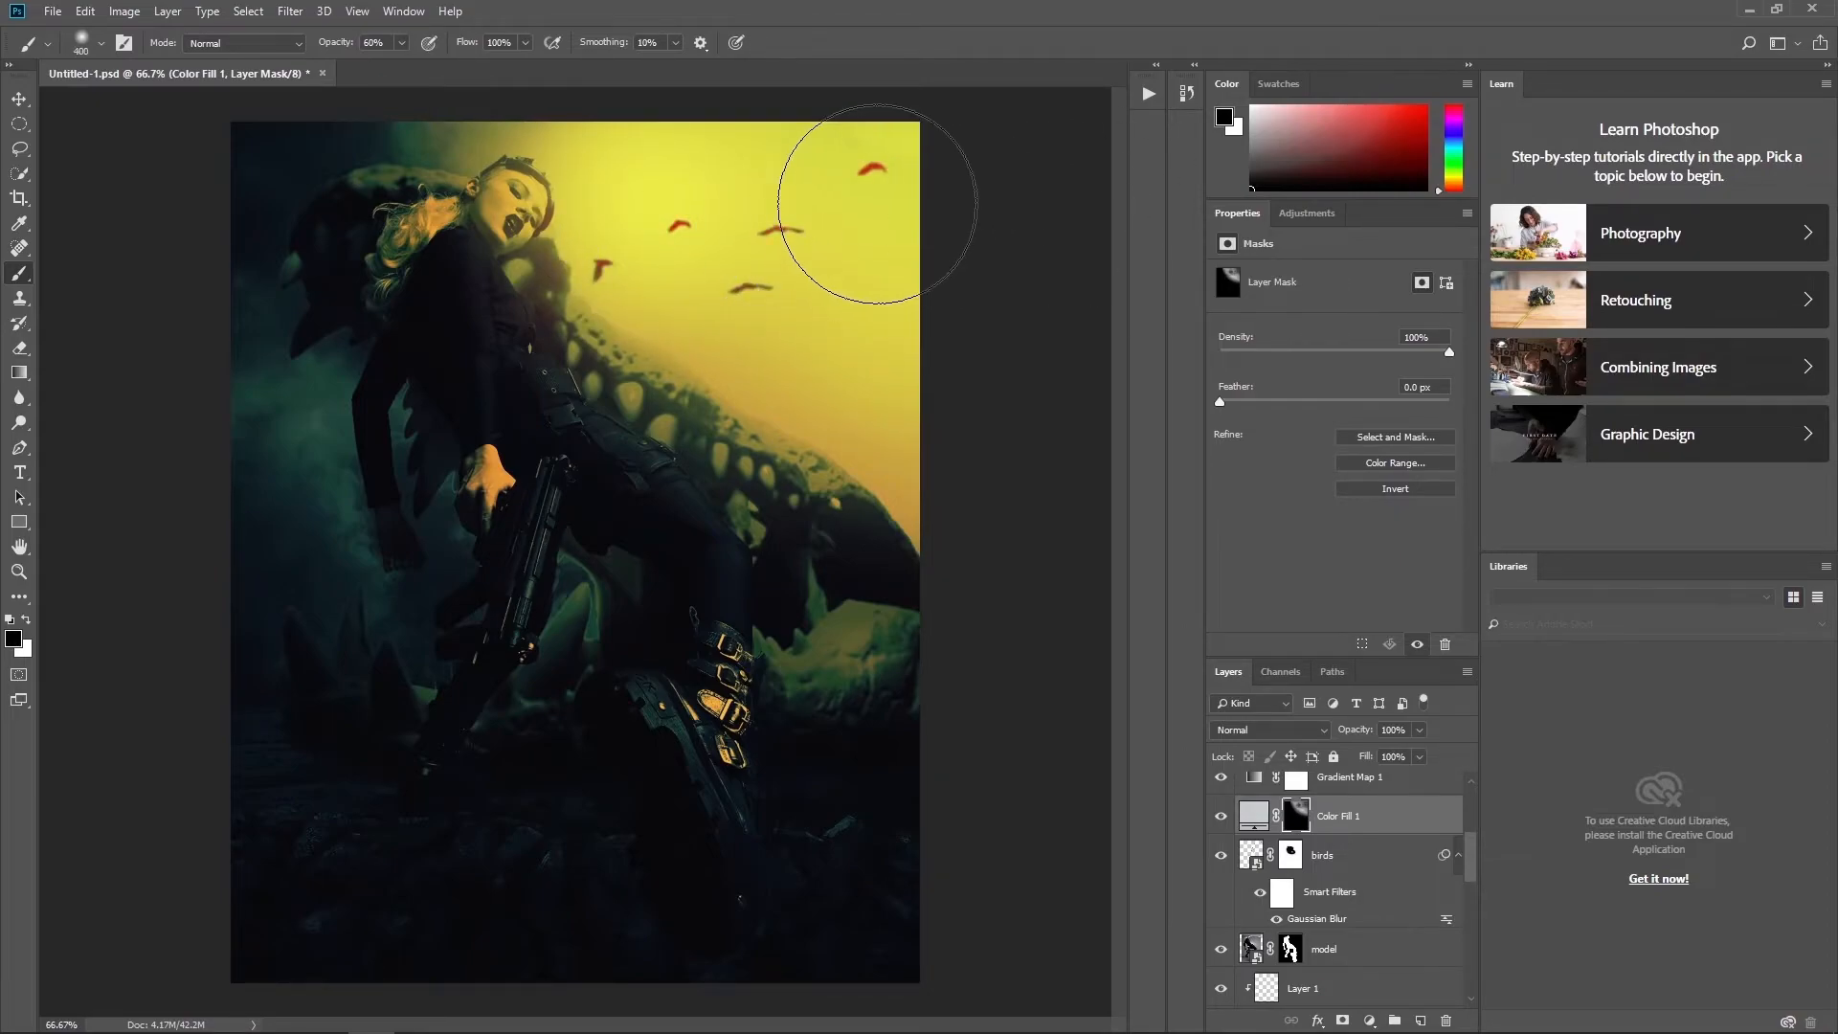
pyautogui.click(647, 213)
pyautogui.click(557, 177)
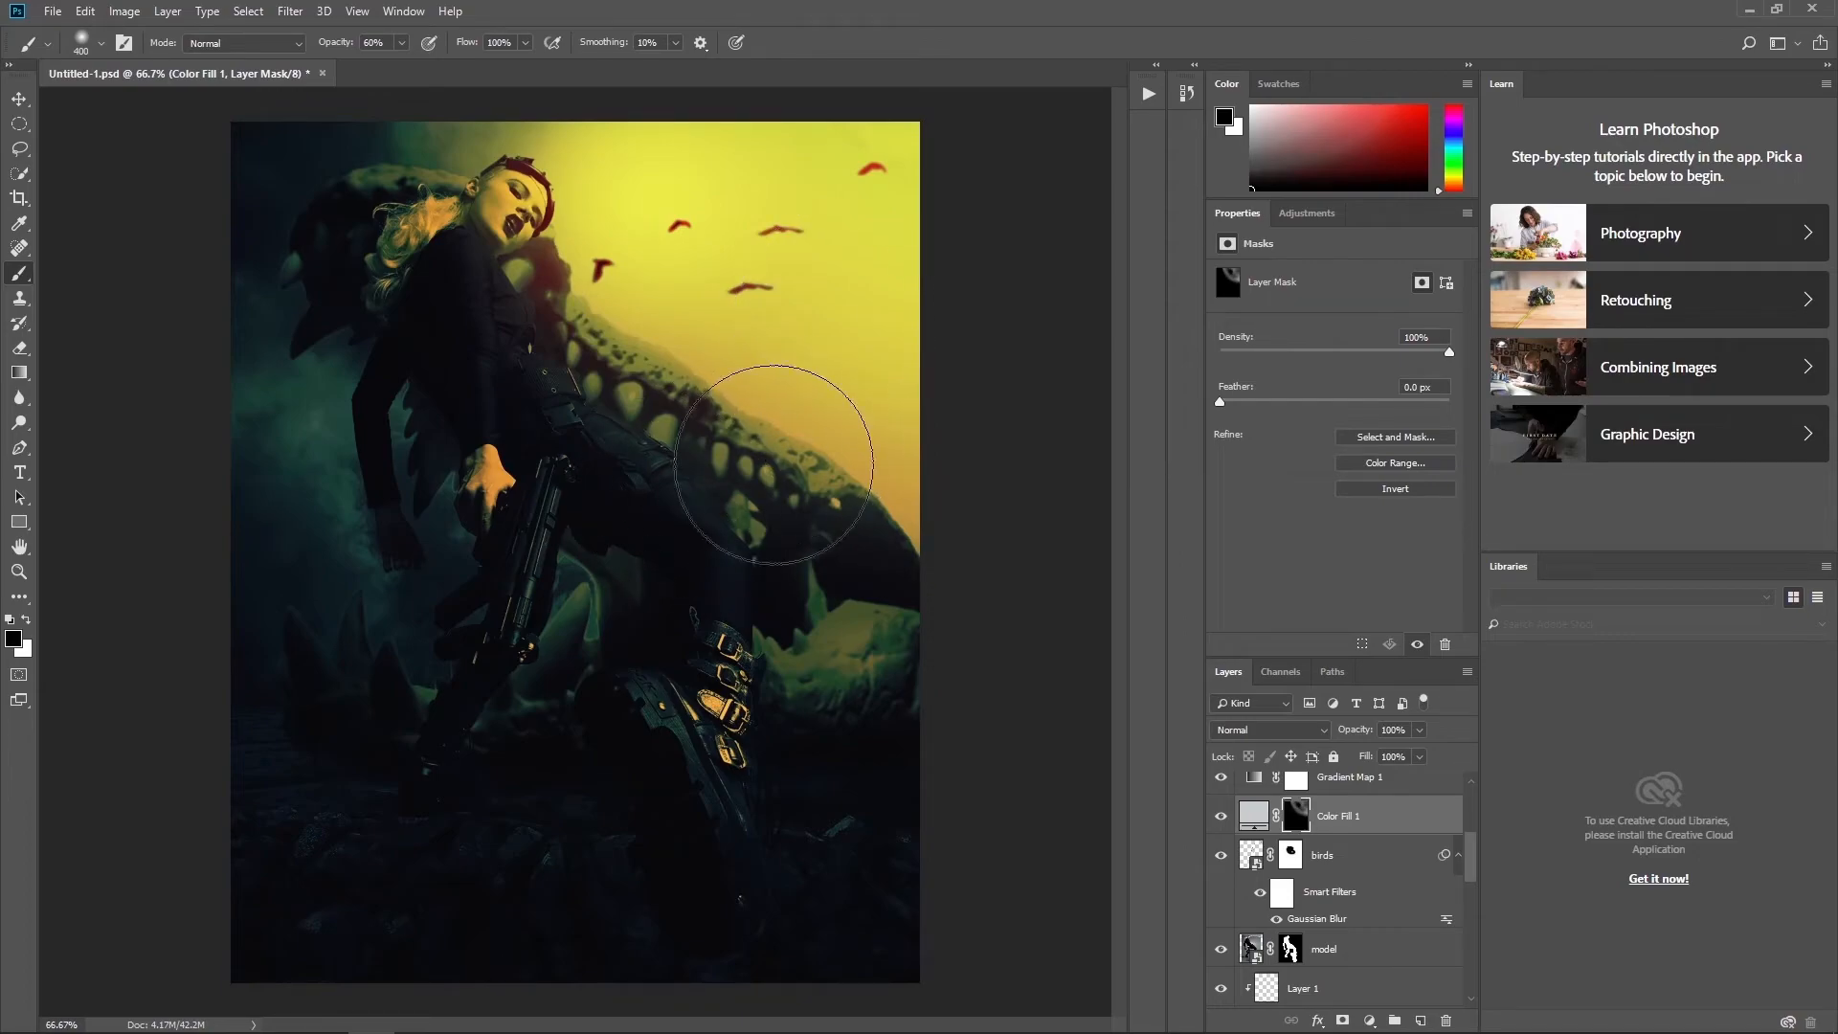
# - Paint white at 9% opacity over the skull on the Color Fill 1 mask, and undo the last dab beside the model's head
pyautogui.press('x')
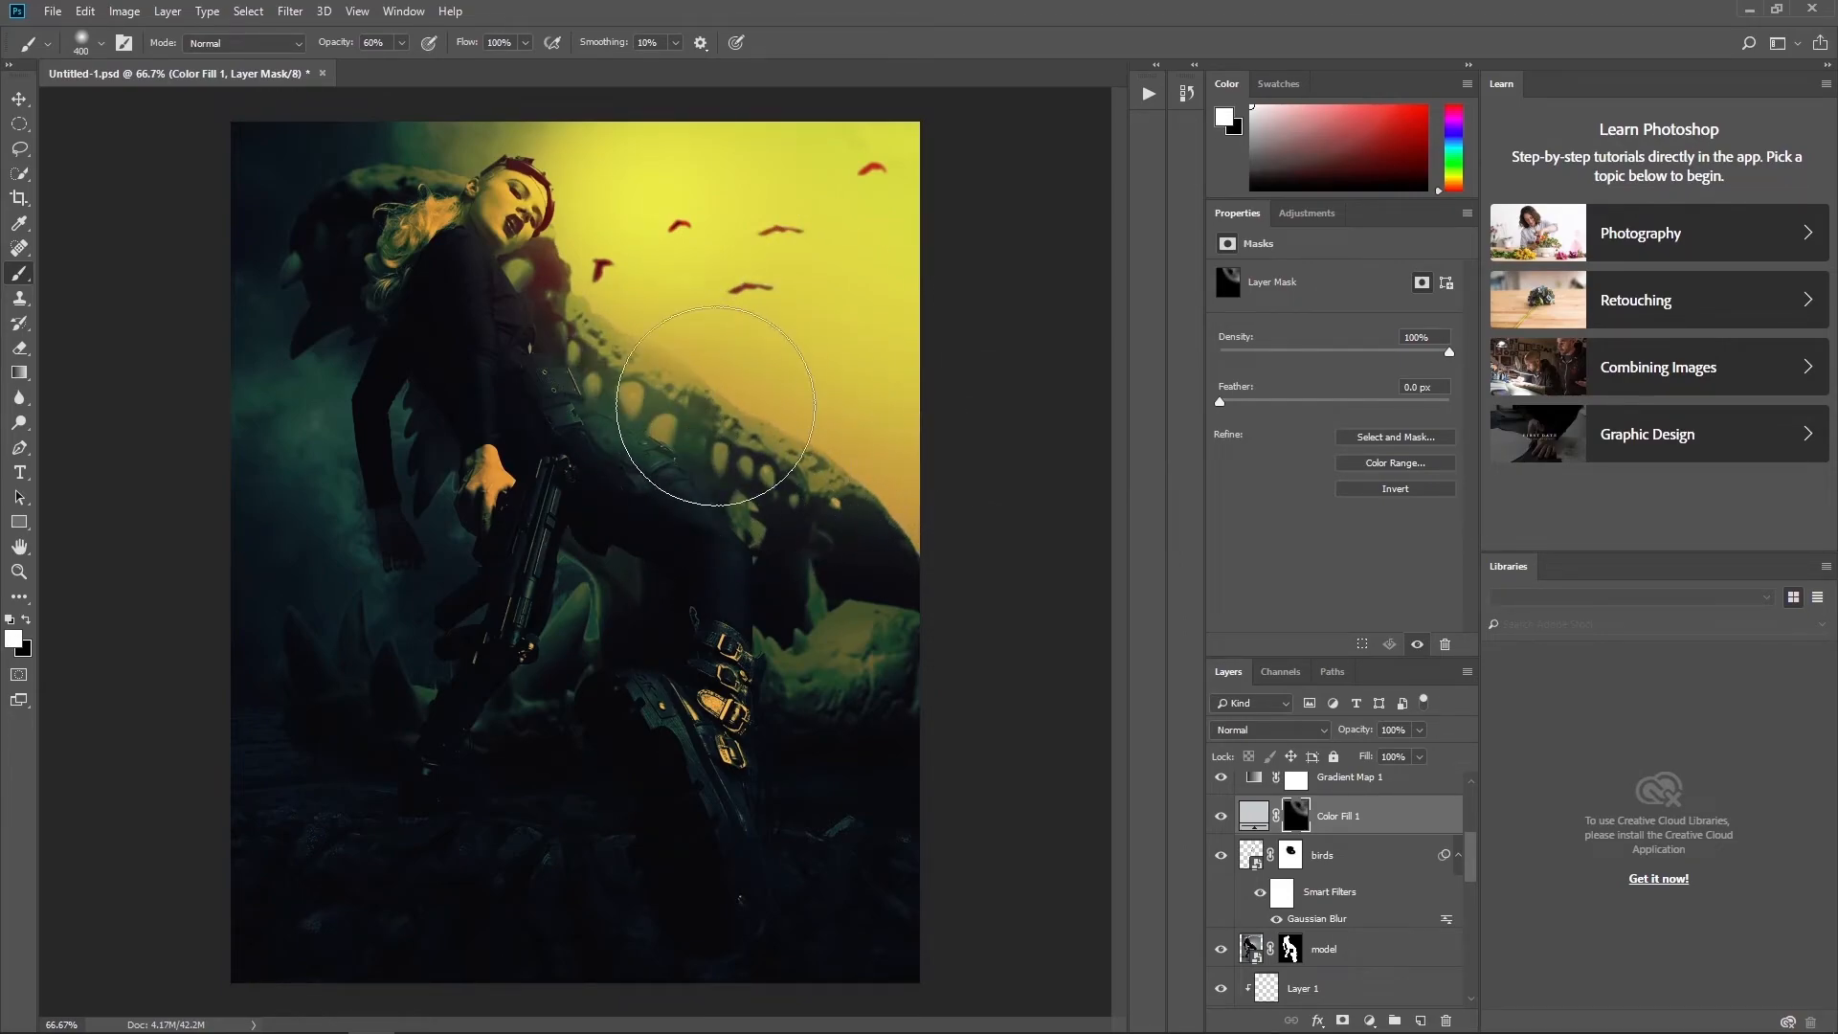
pyautogui.click(402, 43)
pyautogui.click(355, 64)
pyautogui.moveTo(636, 332)
pyautogui.mouseDown()
pyautogui.moveTo(673, 403)
pyautogui.moveTo(817, 503)
pyautogui.moveTo(732, 433)
pyautogui.moveTo(831, 584)
pyautogui.mouseUp()
pyautogui.click(607, 255)
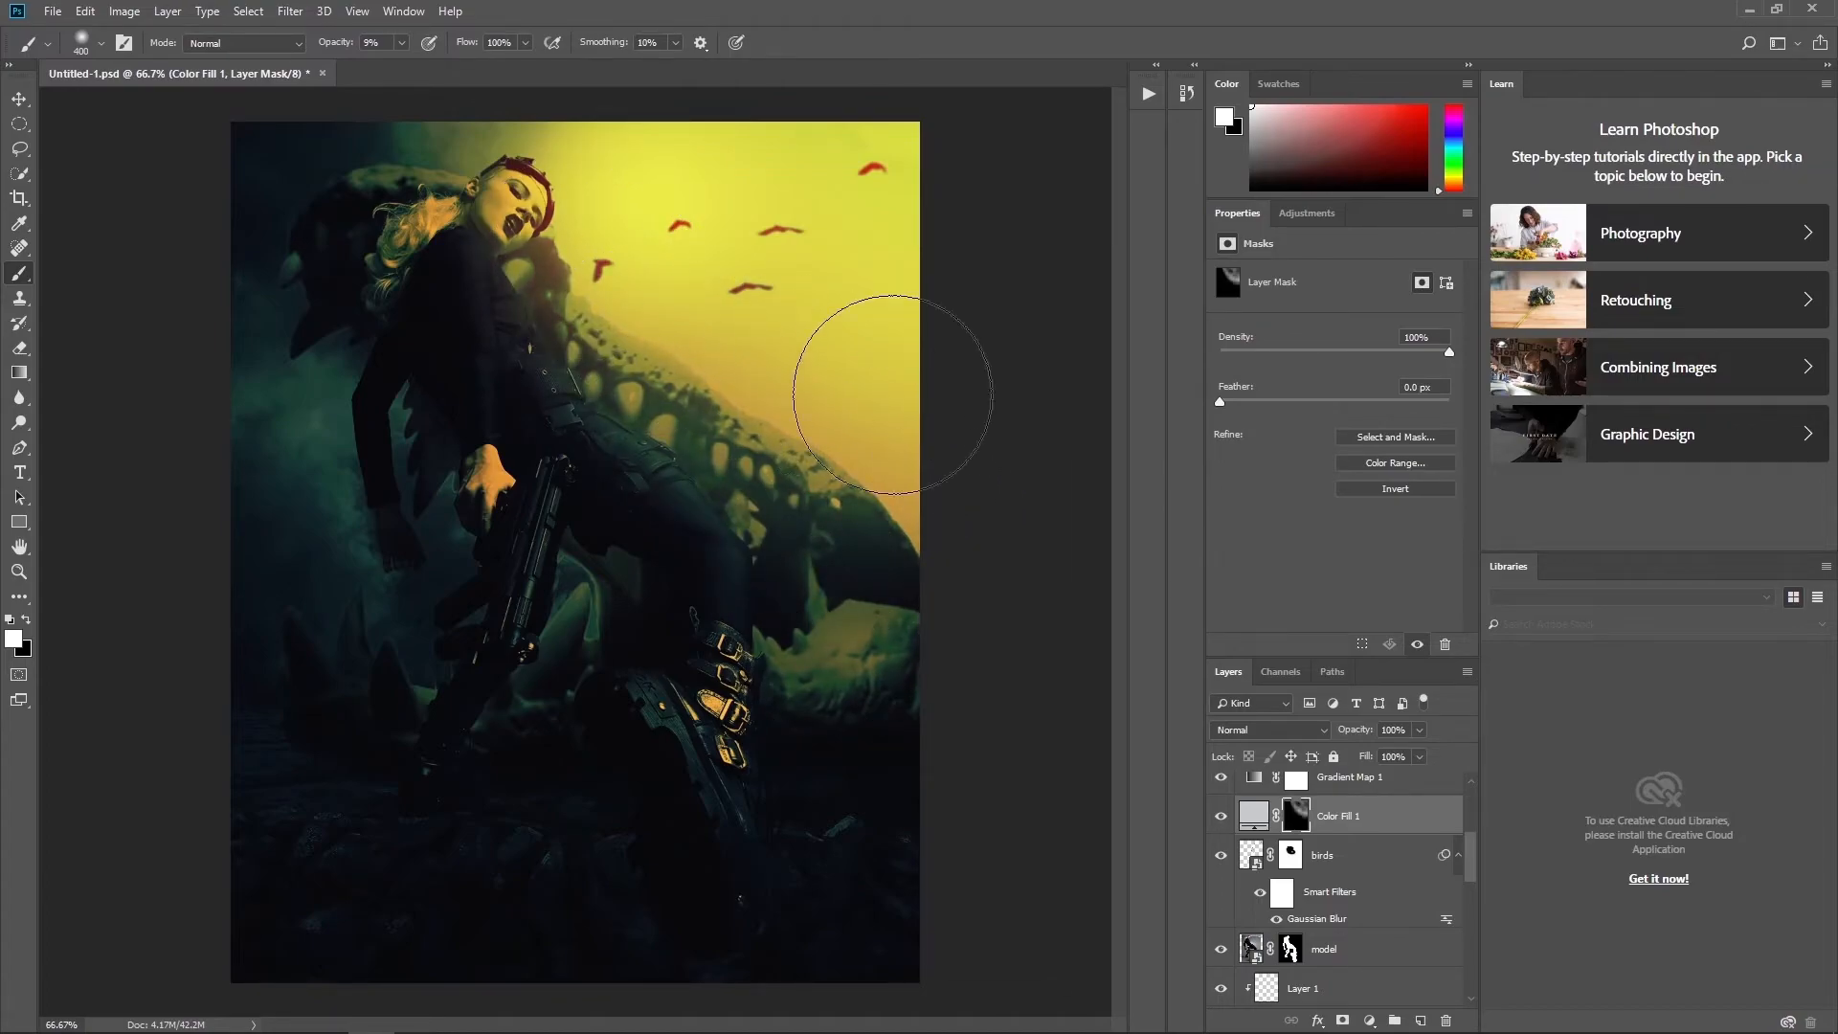
pyautogui.hotkey('ctrl', 'z')
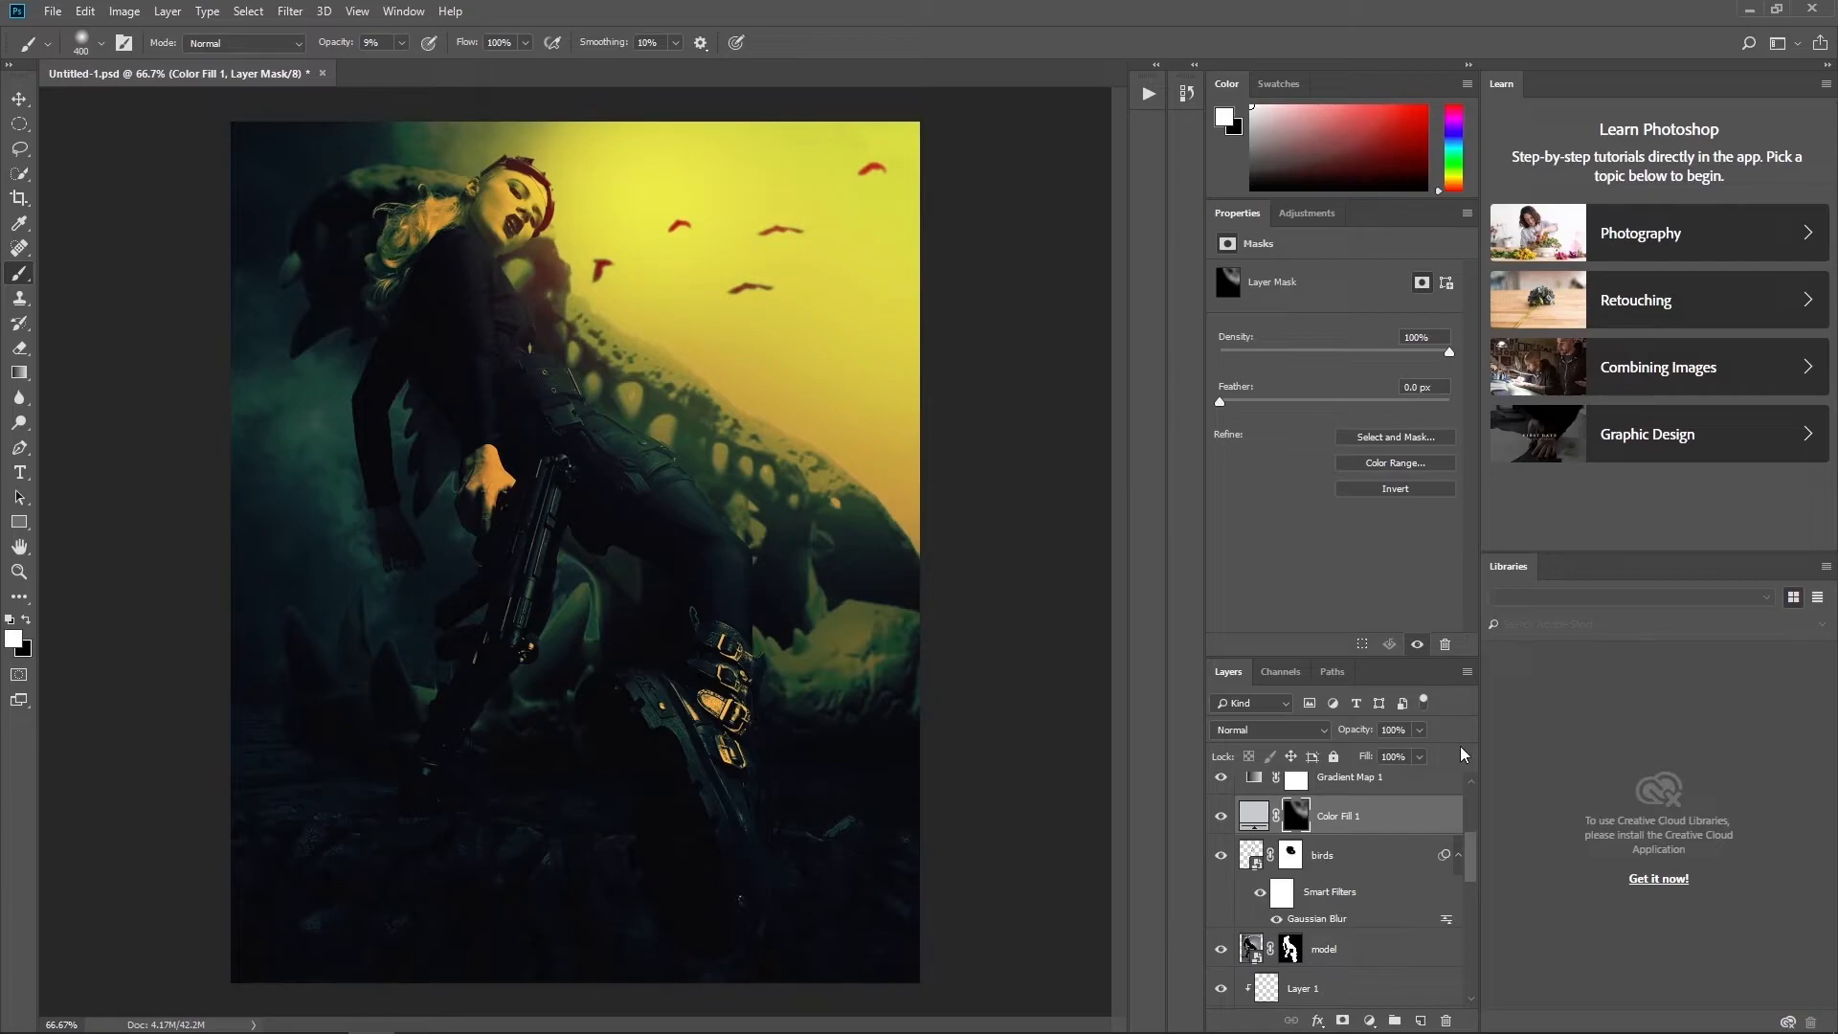
# - Add a new layer clipped to the model in Overlay mode, filled with 50% gray
pyautogui.click(1339, 956)
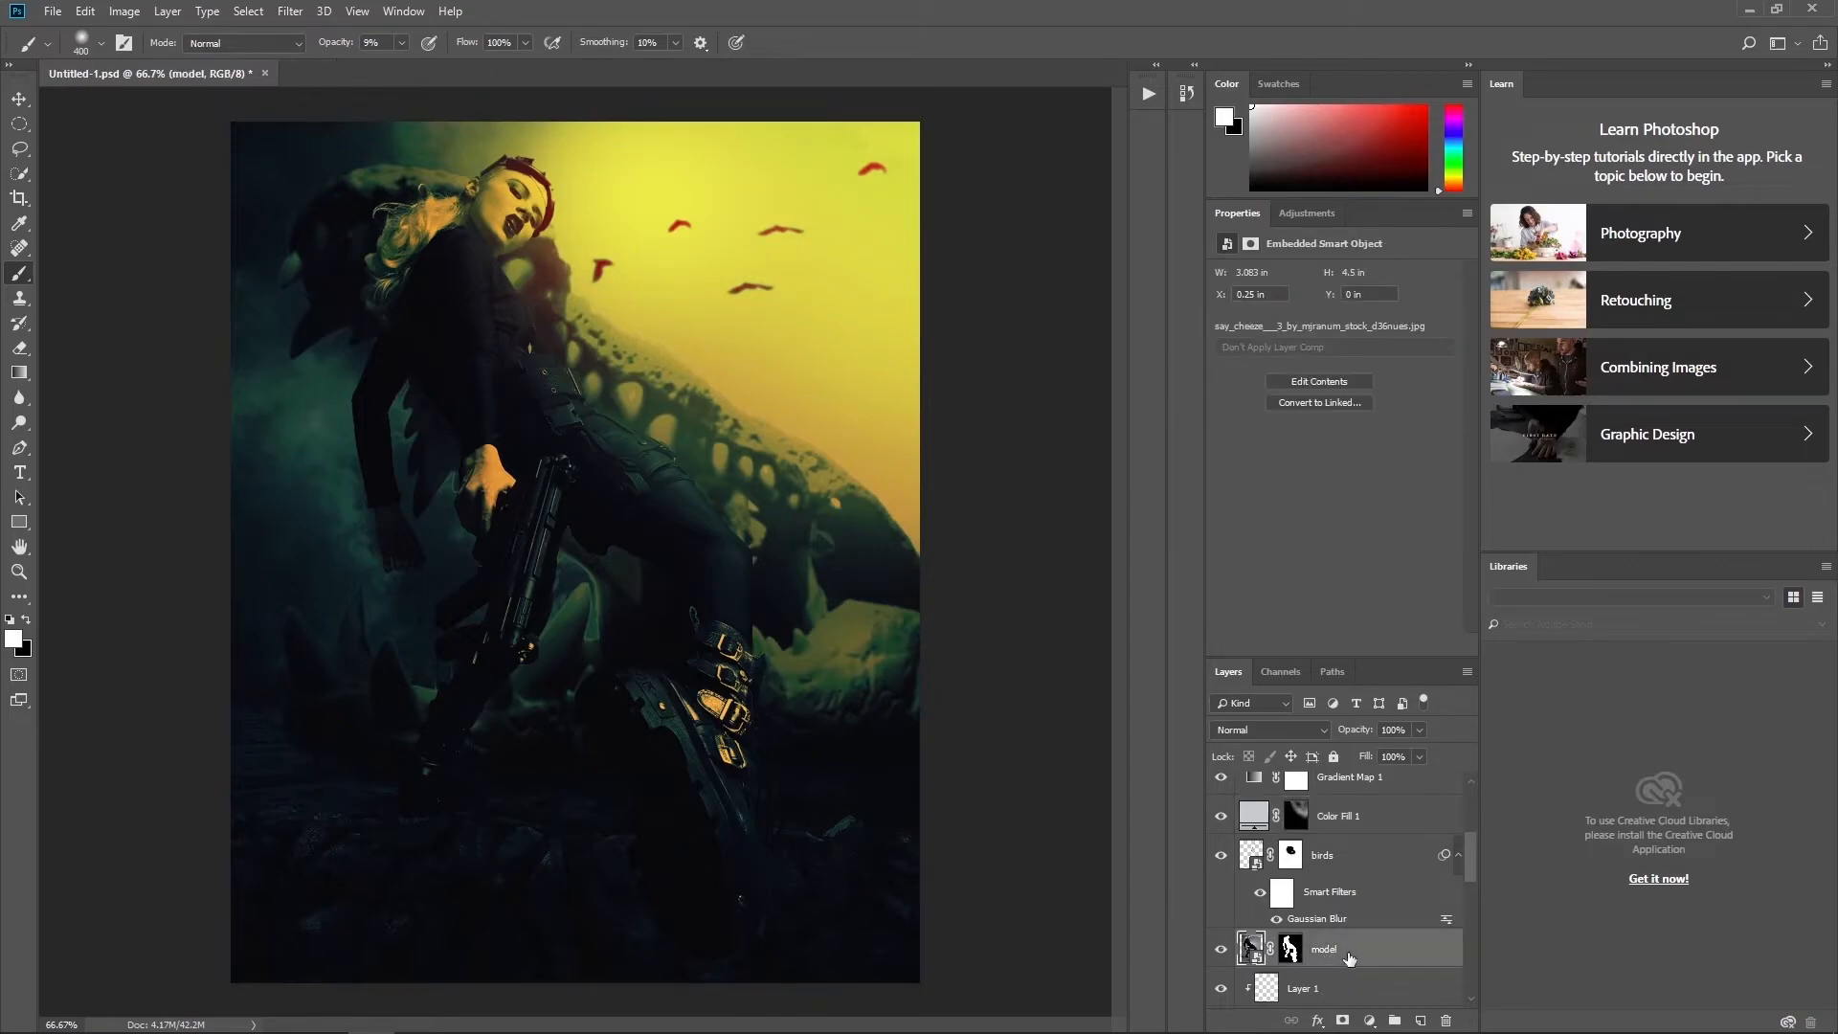
pyautogui.keyDown('alt'); pyautogui.click(1420, 1020); pyautogui.keyUp('alt')
pyautogui.click(832, 395)
pyautogui.click(832, 649)
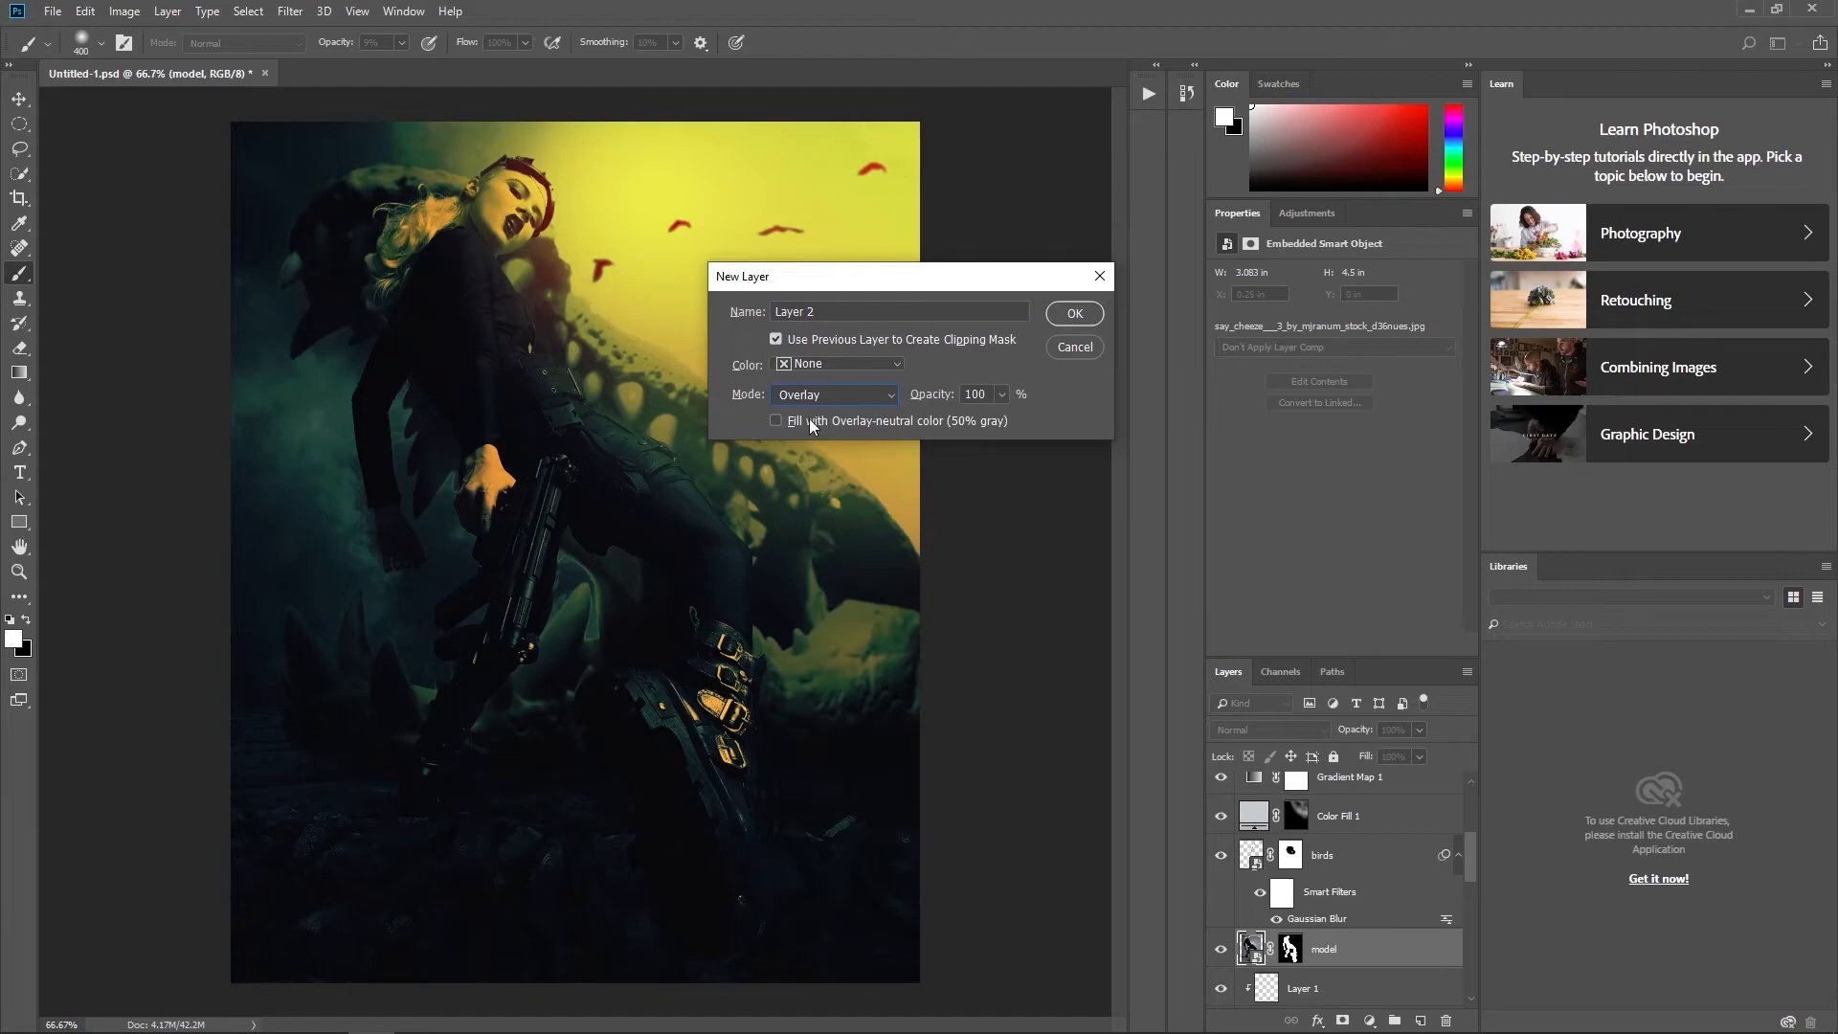
pyautogui.click(1067, 316)
# - Dodge the midtones of the model's outfit, gun and boot on the gray Overlay layer at 49% exposure
pyautogui.moveTo(20, 422); pyautogui.dragTo(58, 425)
pyautogui.click(58, 425)
pyautogui.moveTo(594, 390)
pyautogui.mouseDown()
pyautogui.moveTo(809, 556)
pyautogui.moveTo(775, 556)
pyautogui.moveTo(653, 433)
pyautogui.moveTo(546, 378)
pyautogui.moveTo(753, 565)
pyautogui.mouseUp()
pyautogui.moveTo(756, 752)
pyautogui.mouseDown()
pyautogui.moveTo(777, 720)
pyautogui.moveTo(714, 711)
pyautogui.moveTo(706, 750)
pyautogui.moveTo(650, 670)
pyautogui.moveTo(783, 858)
pyautogui.moveTo(763, 851)
pyautogui.moveTo(848, 732)
pyautogui.moveTo(778, 675)
pyautogui.moveTo(782, 521)
pyautogui.moveTo(707, 393)
pyautogui.moveTo(663, 518)
pyautogui.moveTo(718, 547)
pyautogui.moveTo(722, 594)
pyautogui.moveTo(765, 634)
pyautogui.moveTo(729, 459)
pyautogui.moveTo(554, 378)
pyautogui.moveTo(509, 276)
pyautogui.mouseUp()
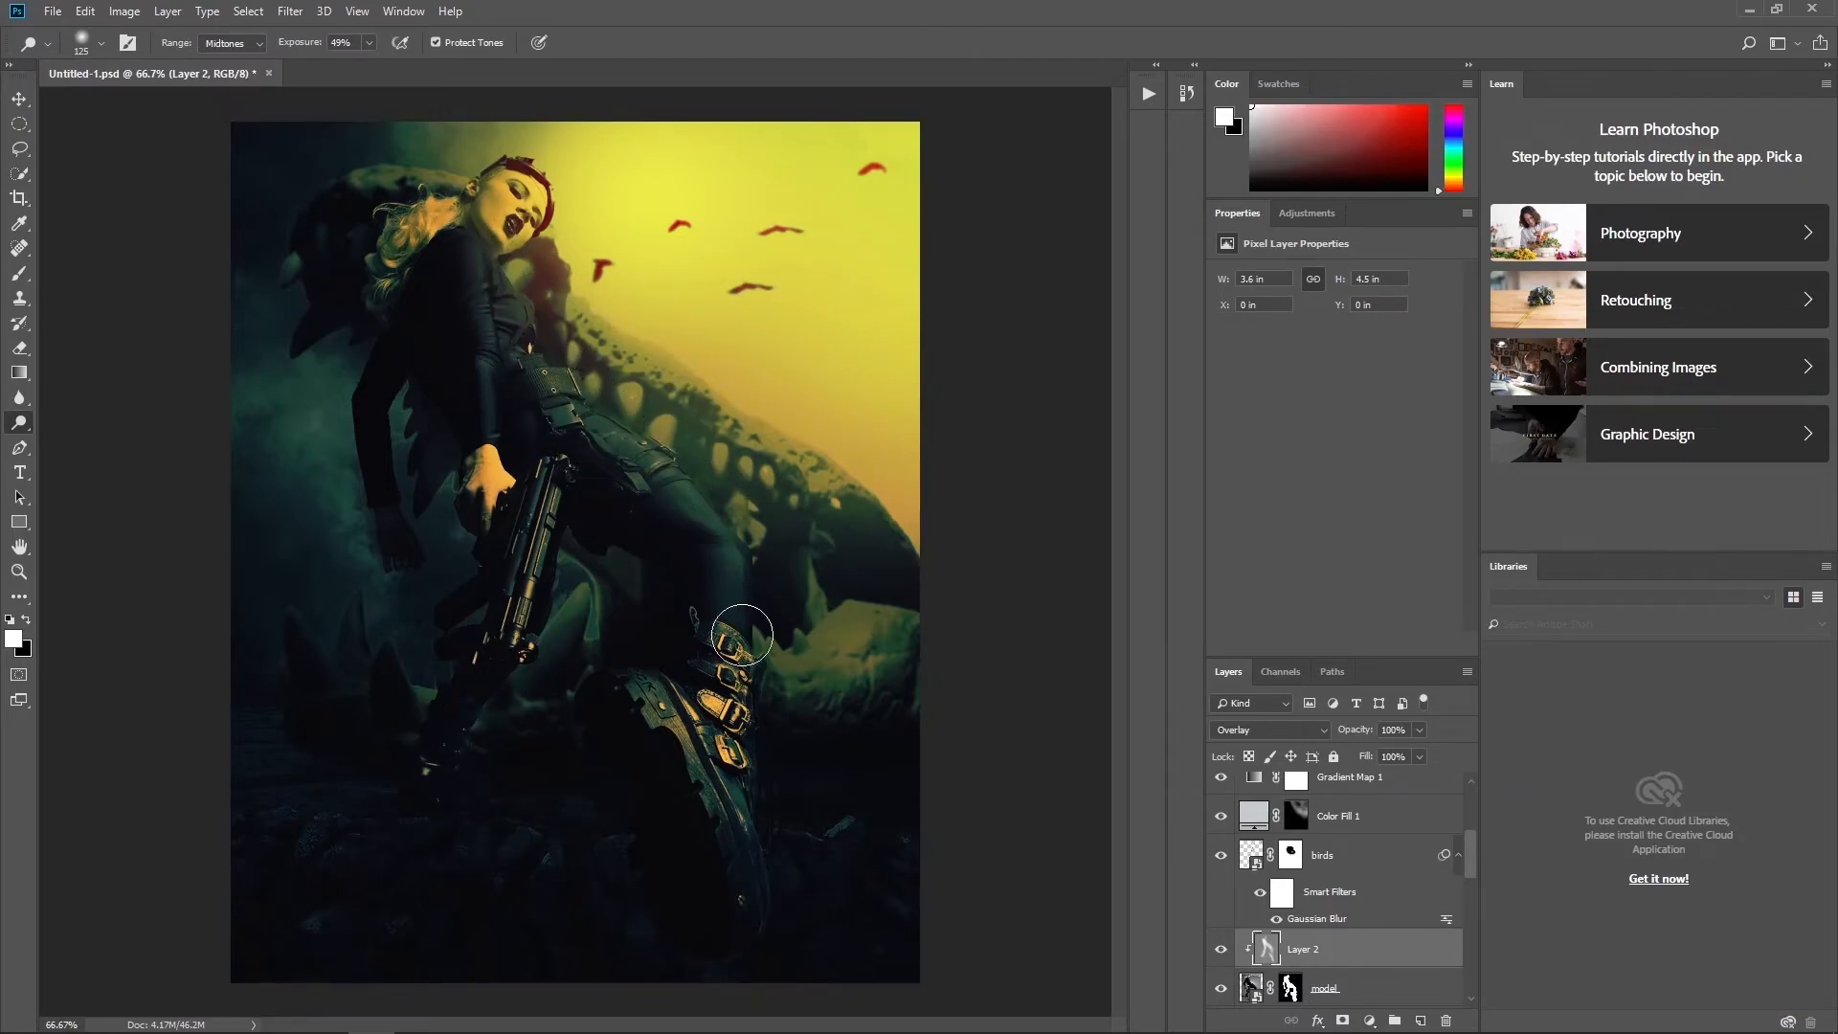
# - Burn the midtones of the model's arm, hand and hair on the Overlay layer with a small brush at 39% exposure
pyautogui.rightClick(19, 422)
pyautogui.click(76, 439)
pyautogui.click(491, 473)
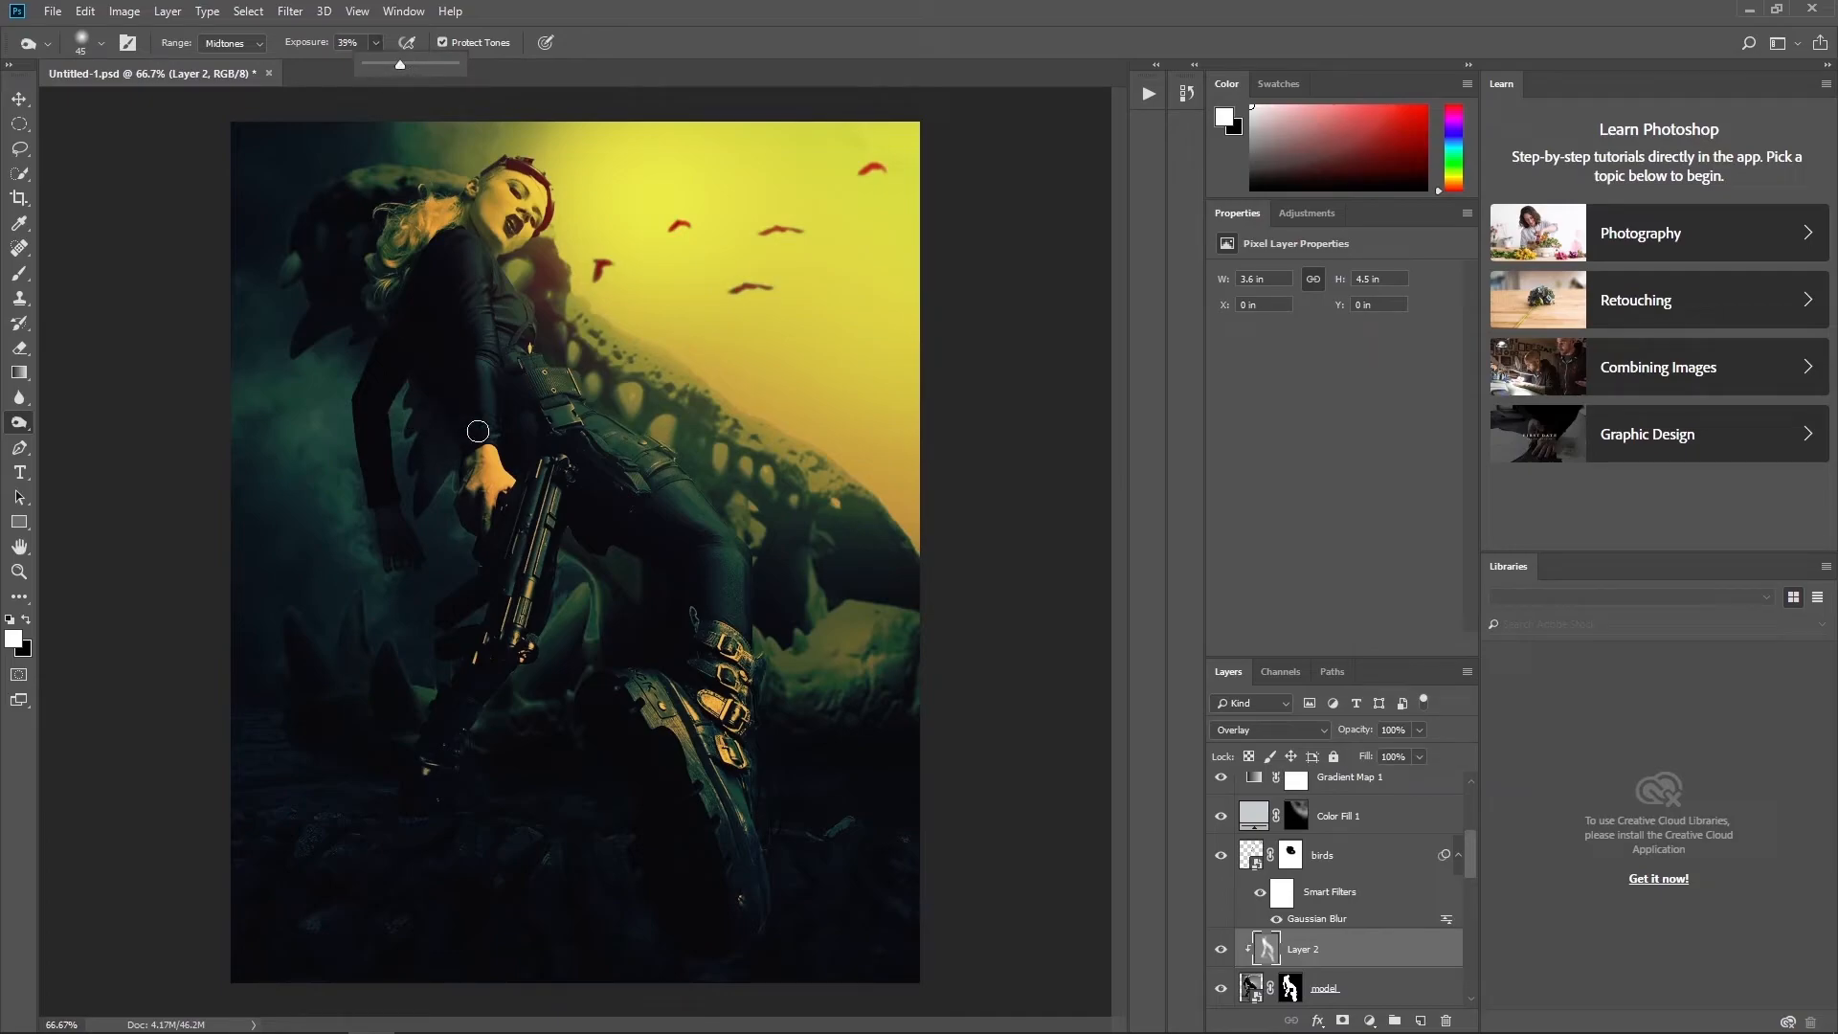
pyautogui.moveTo(481, 486); pyautogui.dragTo(508, 534)
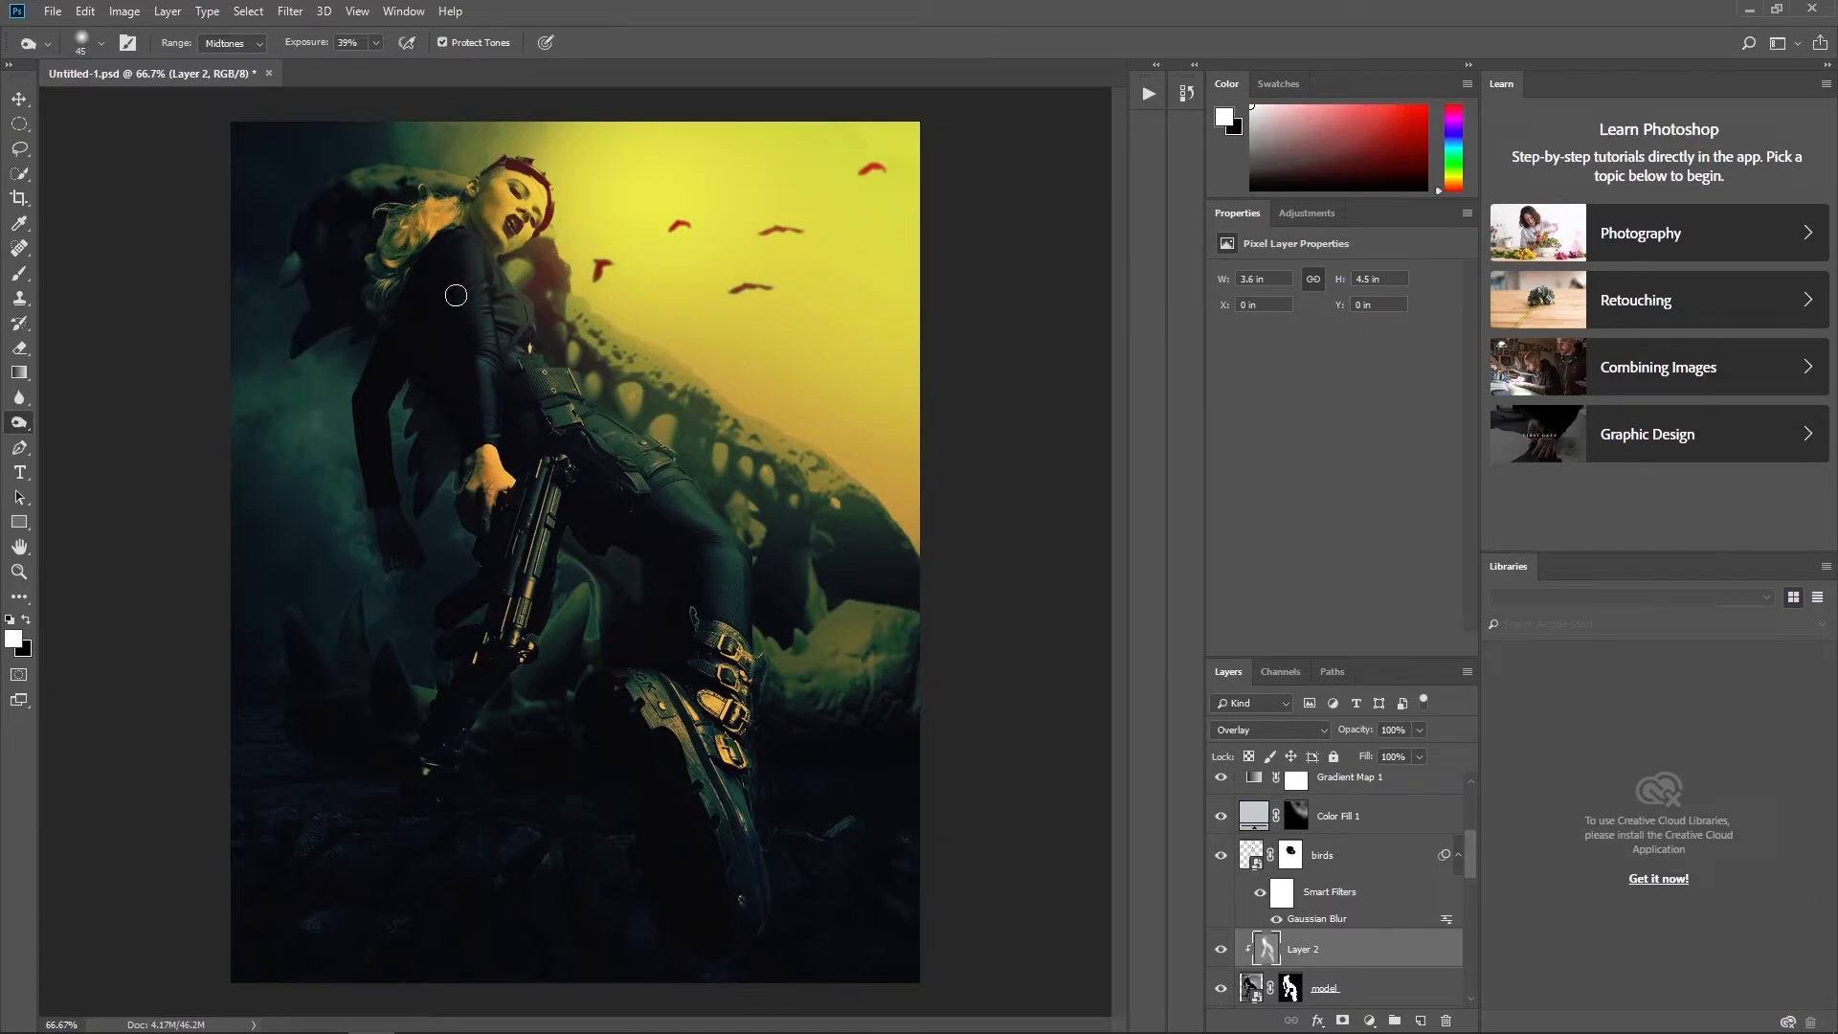
pyautogui.moveTo(385, 287); pyautogui.dragTo(415, 232)
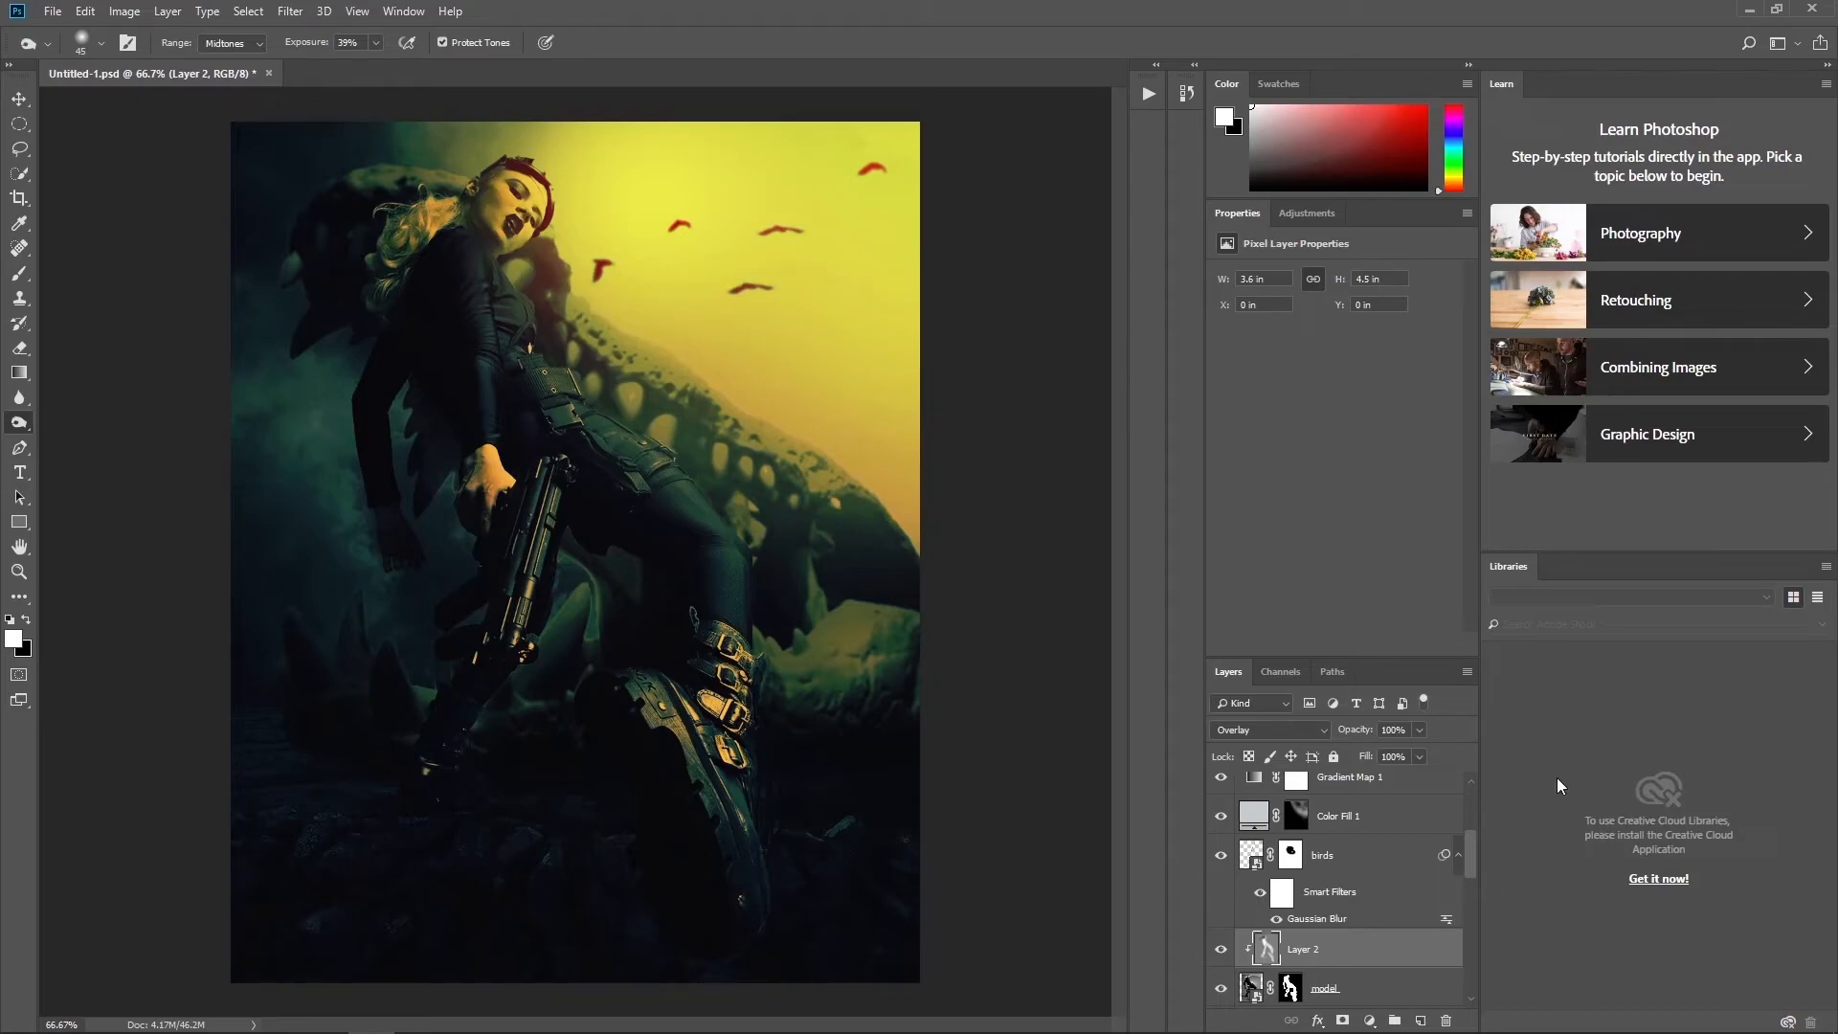
# - Compare the composite with and without Color Fill 1, the gradient maps and Color Fill 2
pyautogui.click(1222, 816)
pyautogui.click(1222, 816)
pyautogui.scroll(1, 1392, 862)
pyautogui.click(1221, 816)
pyautogui.click(1220, 816)
pyautogui.scroll(1, 1346, 840)
pyautogui.click(1221, 818)
pyautogui.click(1221, 818)
pyautogui.click(1221, 818)
pyautogui.click(1223, 818)
pyautogui.scroll(2, 1224, 821)
pyautogui.click(1222, 856)
pyautogui.click(1222, 857)
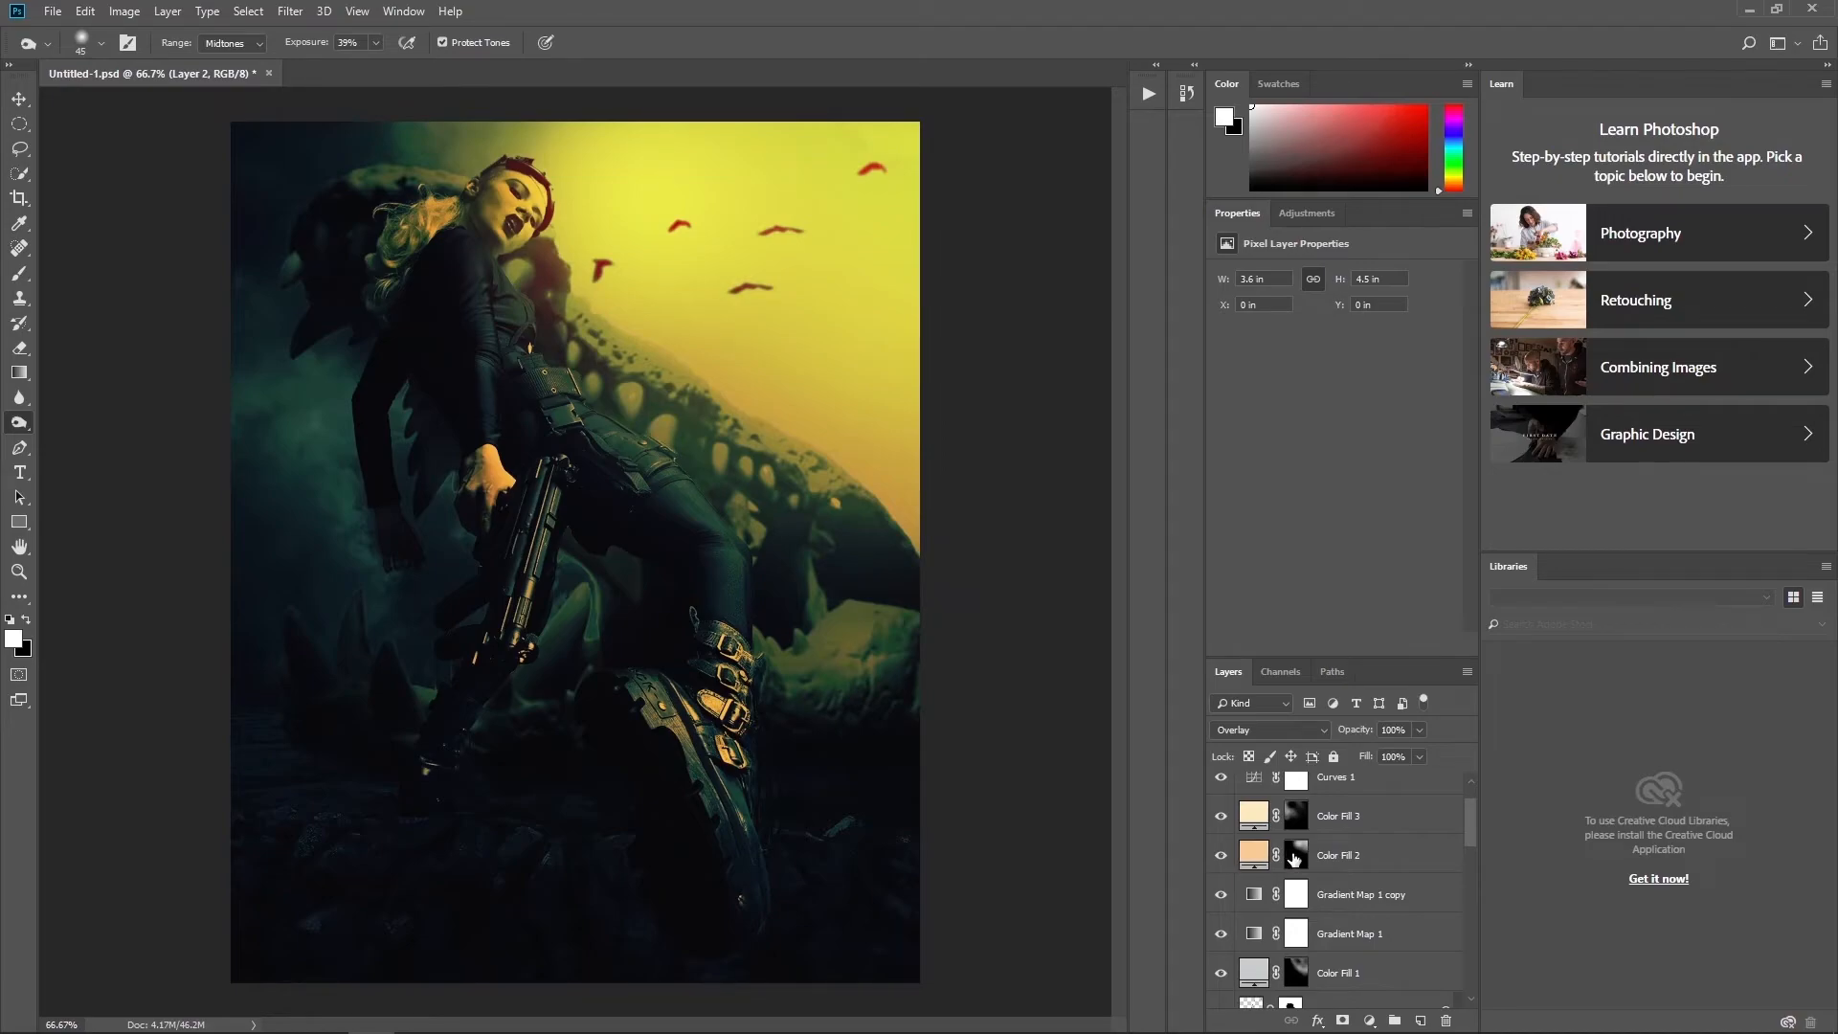
# - Paint black at 9% opacity over the sky and birds on the Color Fill 2 mask to weaken the glow there
pyautogui.click(1294, 857)
pyautogui.press('b')
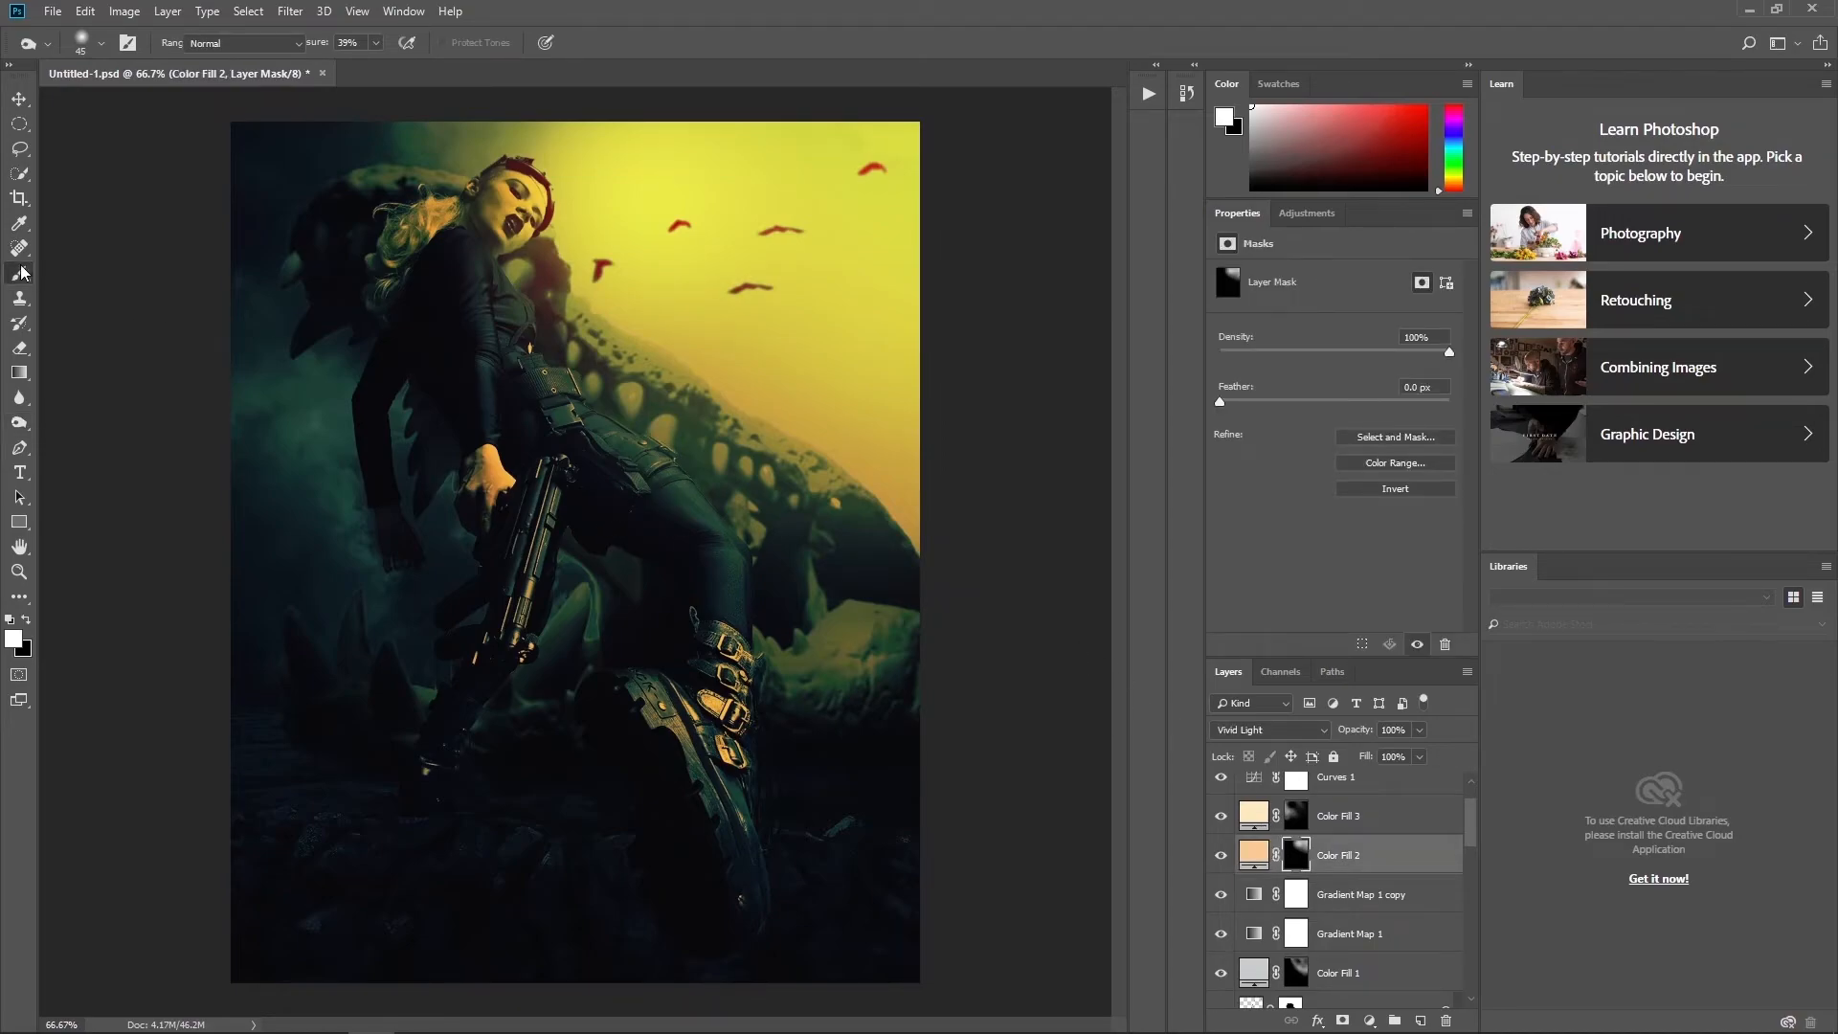
pyautogui.press('x')
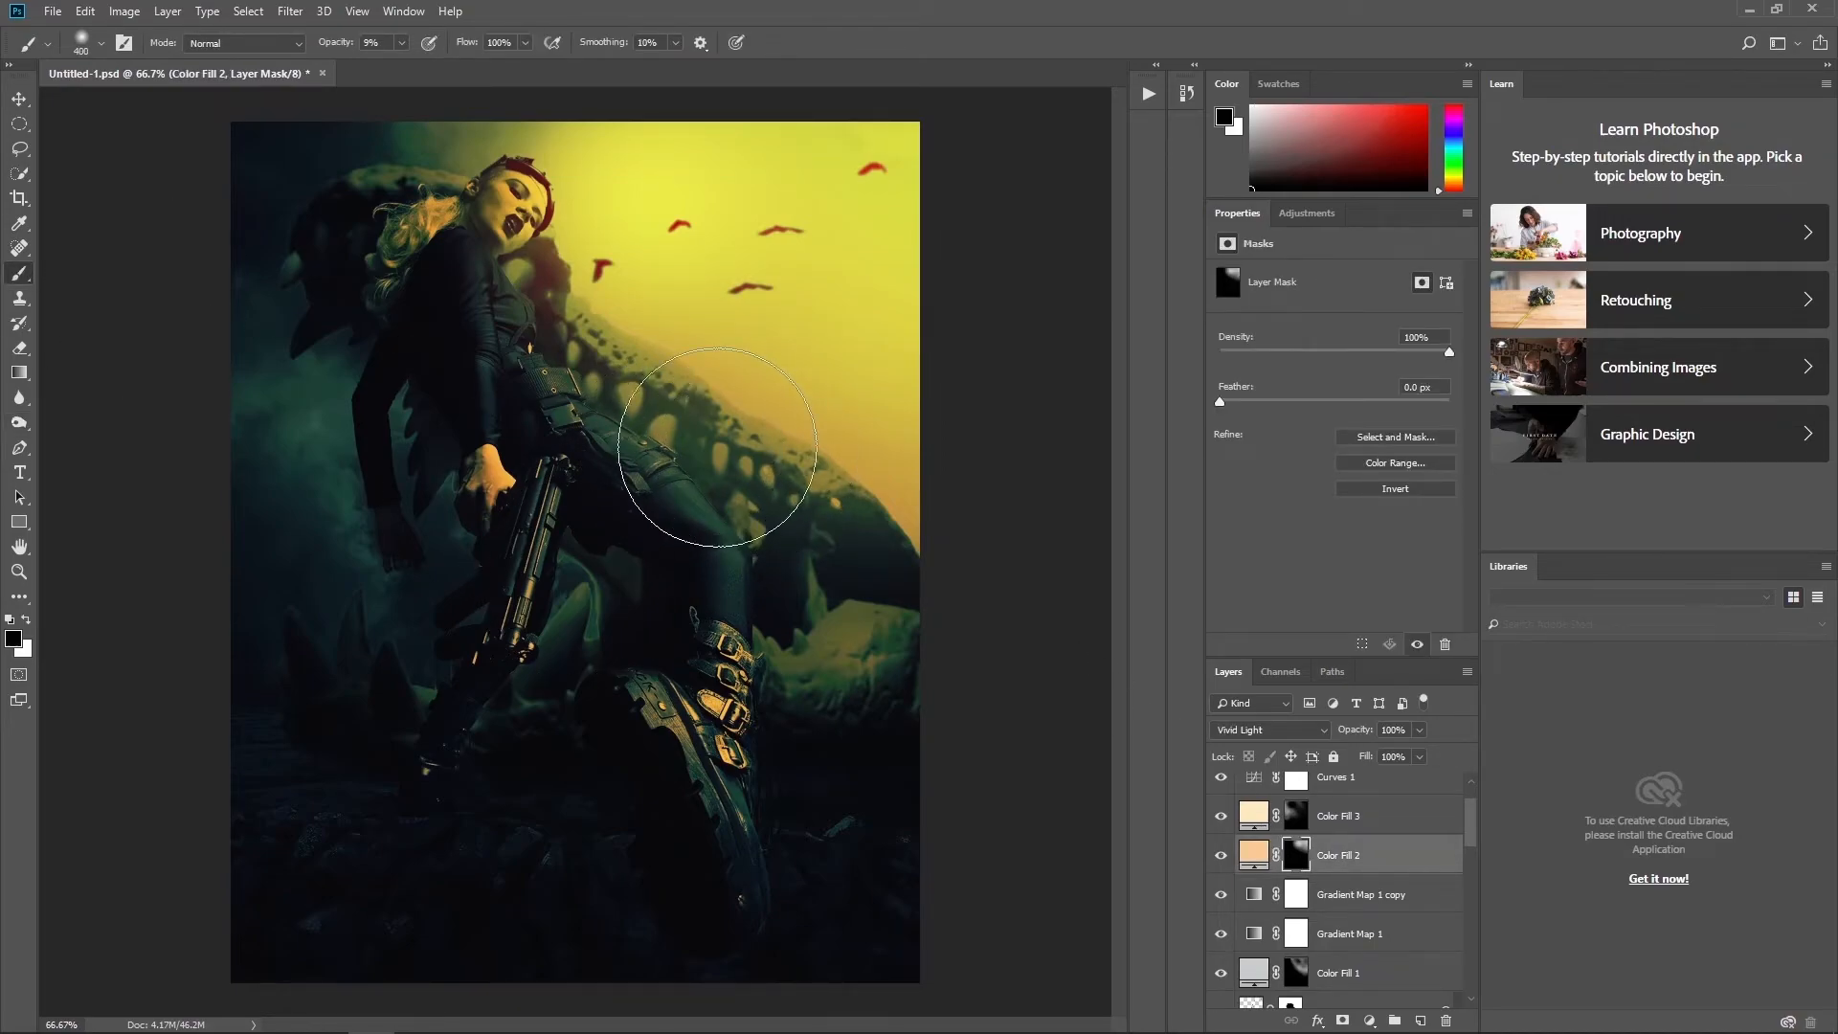
pyautogui.click(1222, 858)
pyautogui.click(1221, 858)
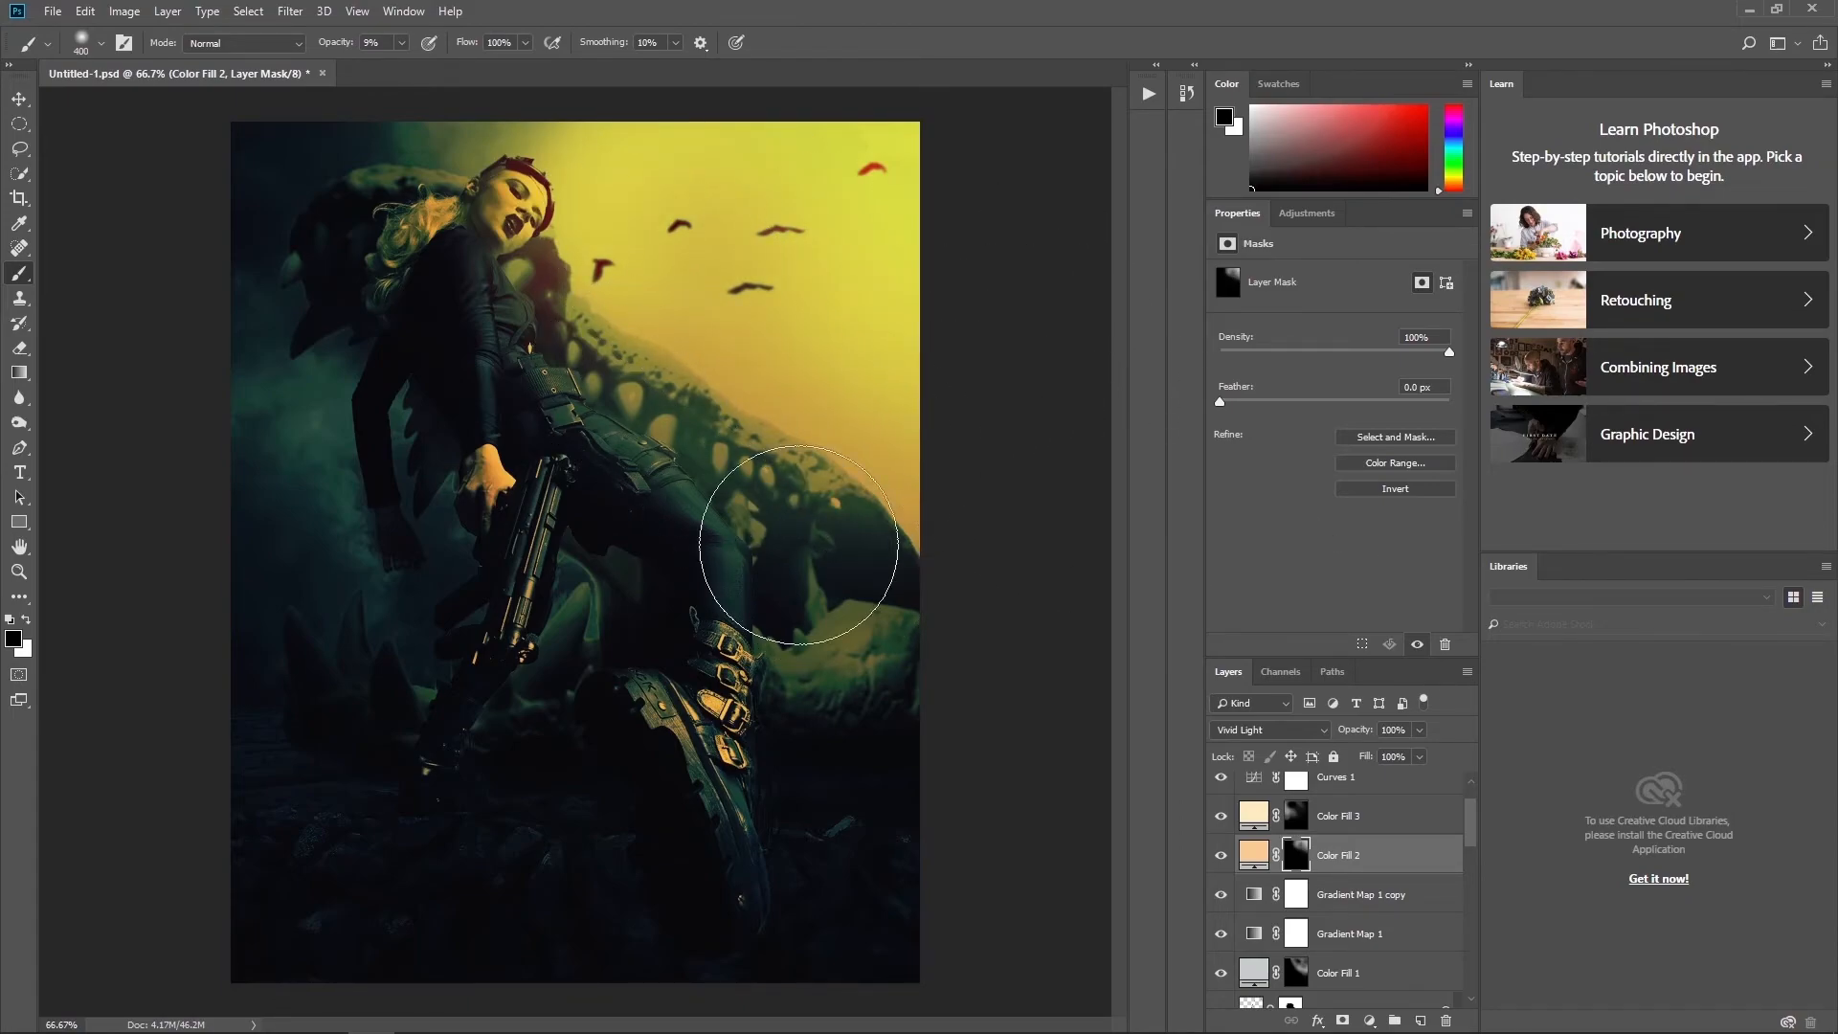
# - Compare the effect of Color Fill 3 and paint white at 9% opacity on its mask over the dark background left of the model
pyautogui.click(1221, 816)
pyautogui.click(1222, 816)
pyautogui.click(1221, 816)
pyautogui.click(1221, 816)
pyautogui.click(1298, 816)
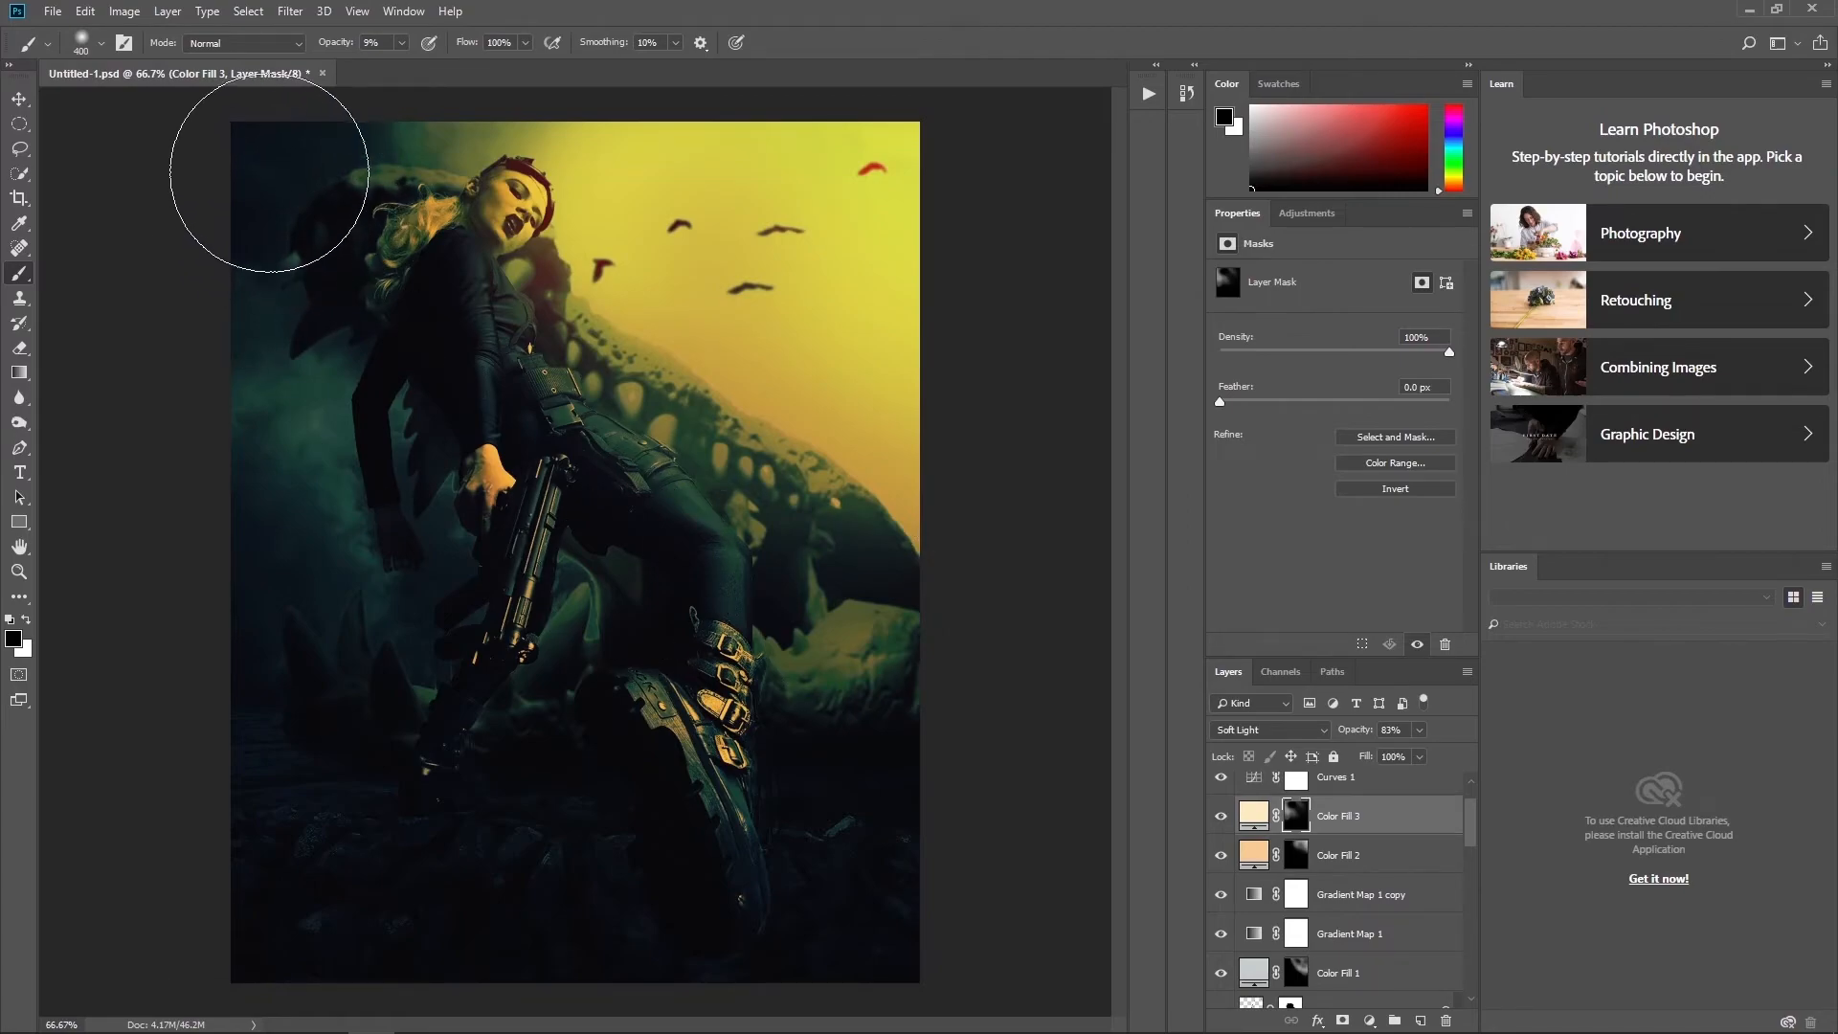
pyautogui.press('x')
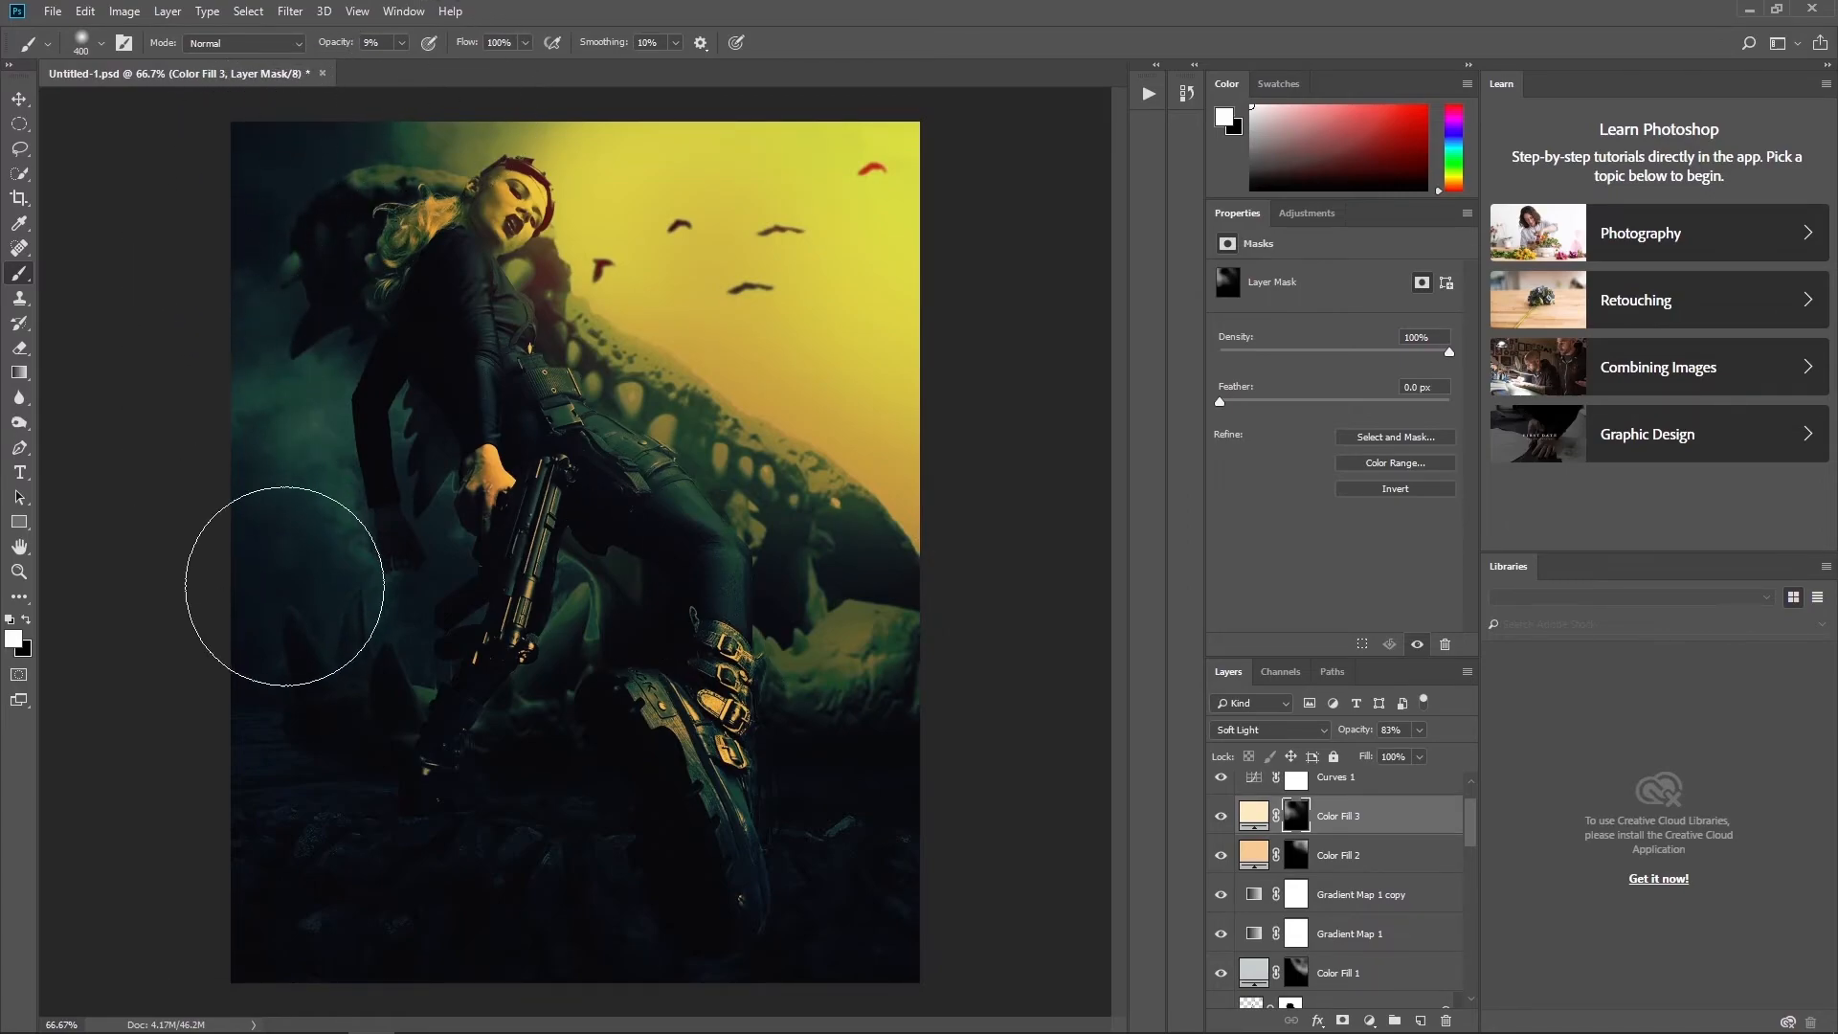
# - Examine how the Curves 1 and Vibrance 1 adjustments affect the composite
pyautogui.scroll(1, 1430, 910)
pyautogui.click(1221, 832)
pyautogui.click(1221, 832)
pyautogui.click(1221, 832)
pyautogui.click(1222, 831)
pyautogui.click(1221, 832)
pyautogui.click(1221, 832)
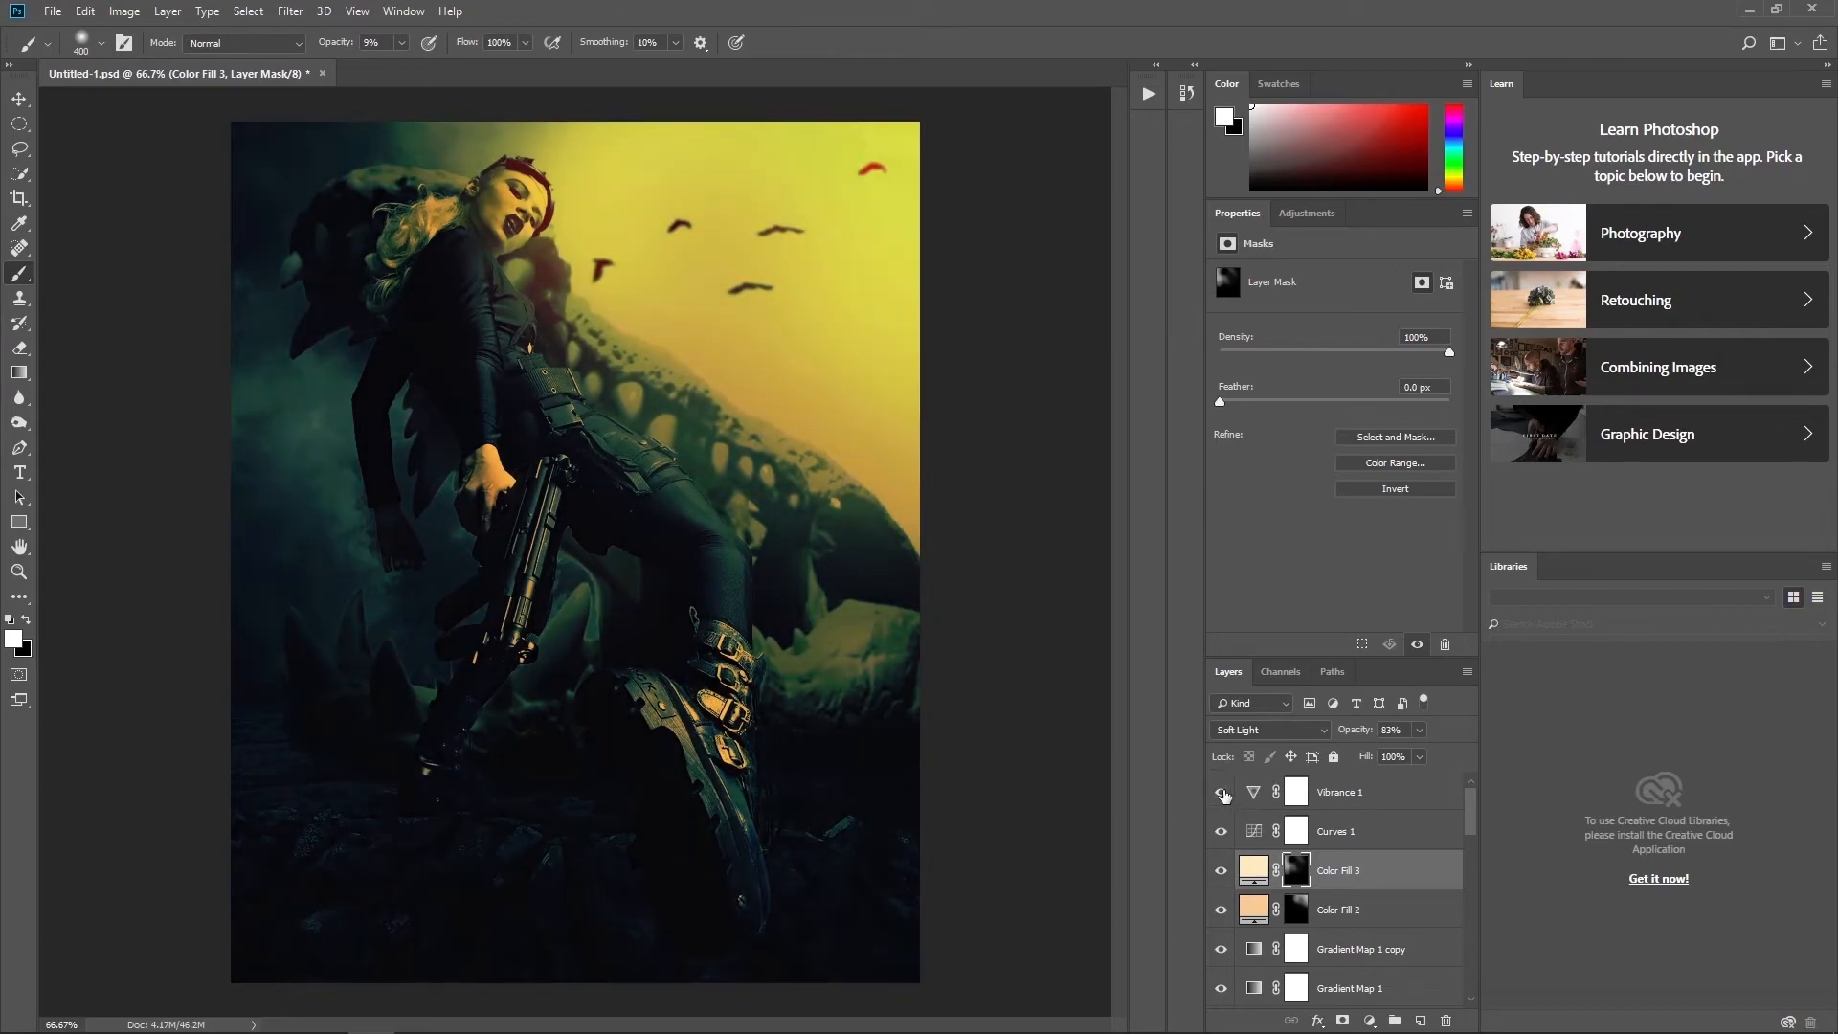
# - Reduce the birds layer's opacity to 53%
pyautogui.scroll(-5, 1386, 857)
pyautogui.click(1385, 875)
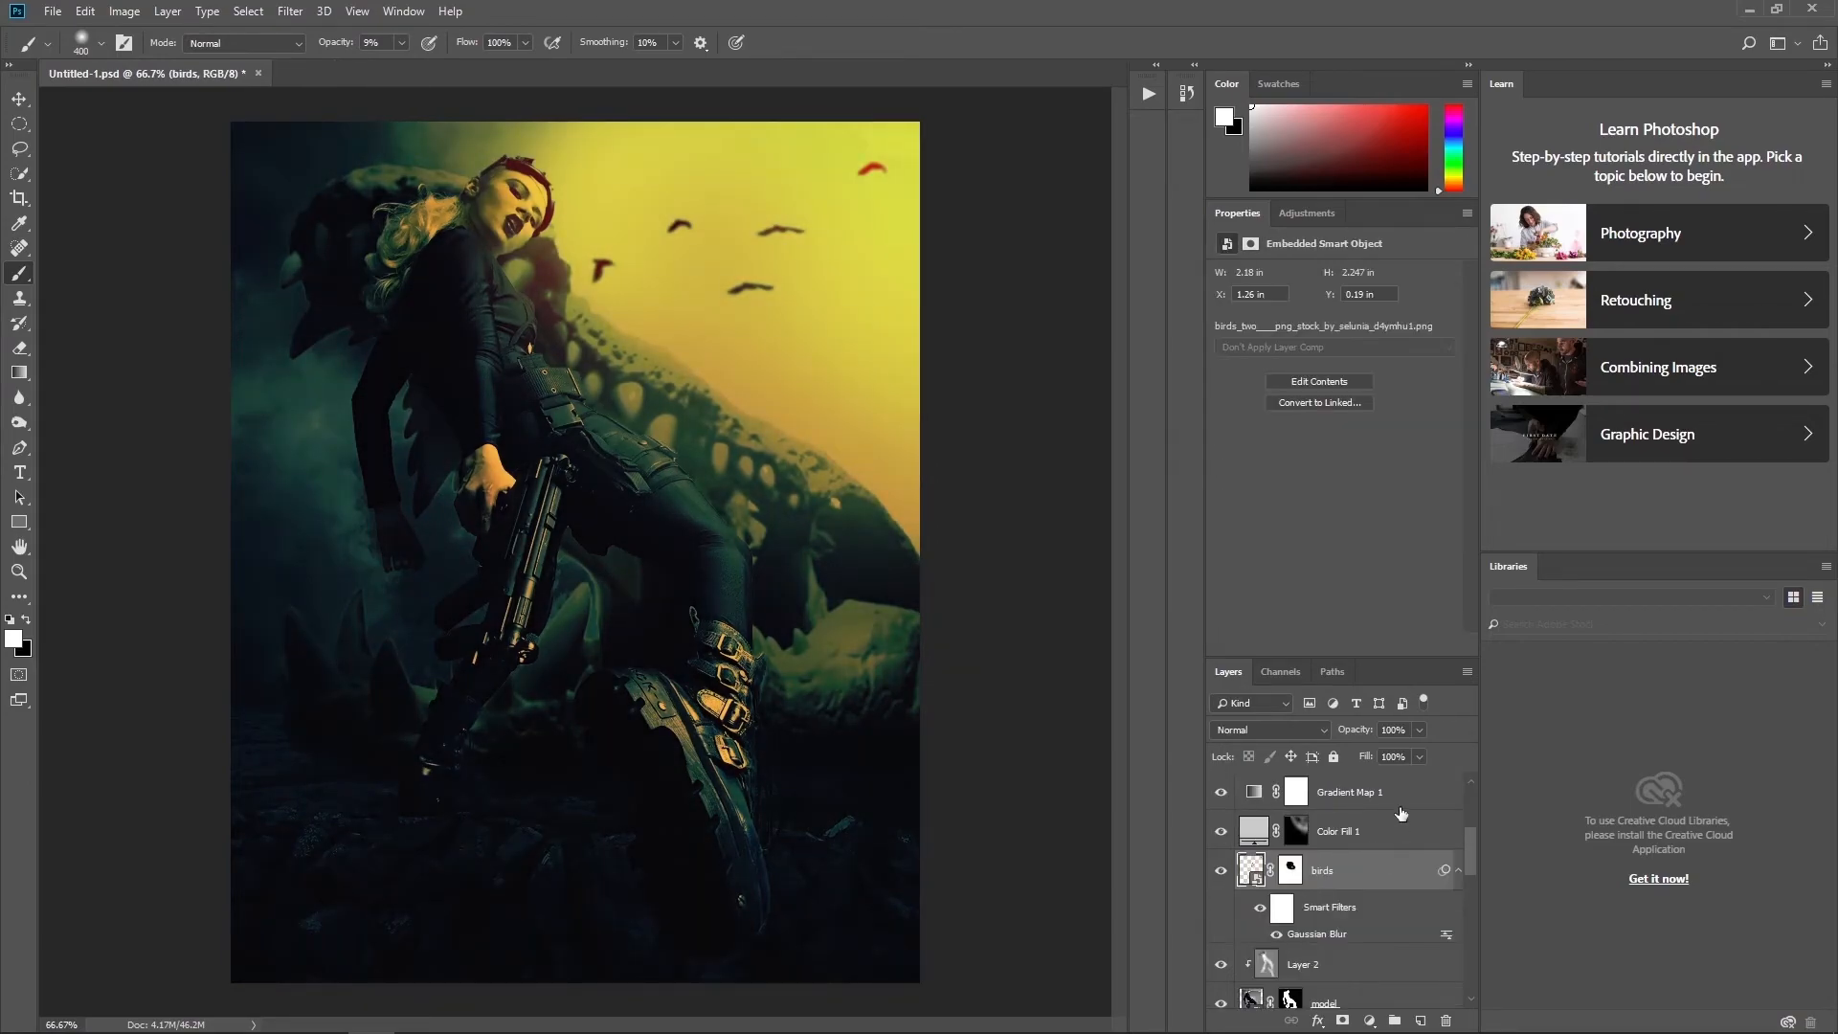
pyautogui.click(1220, 870)
pyautogui.click(1220, 870)
pyautogui.moveTo(1391, 752); pyautogui.dragTo(1382, 752)
pyautogui.click(1400, 729)
pyautogui.write('53')
pyautogui.press('Return')
# - Add a Color Lookup adjustment above the skull's Color Dodge layer, using the DropBlues.3DL 3DLUT file
pyautogui.scroll(-3, 1474, 843)
pyautogui.scroll(-2, 1496, 888)
pyautogui.click(1407, 842)
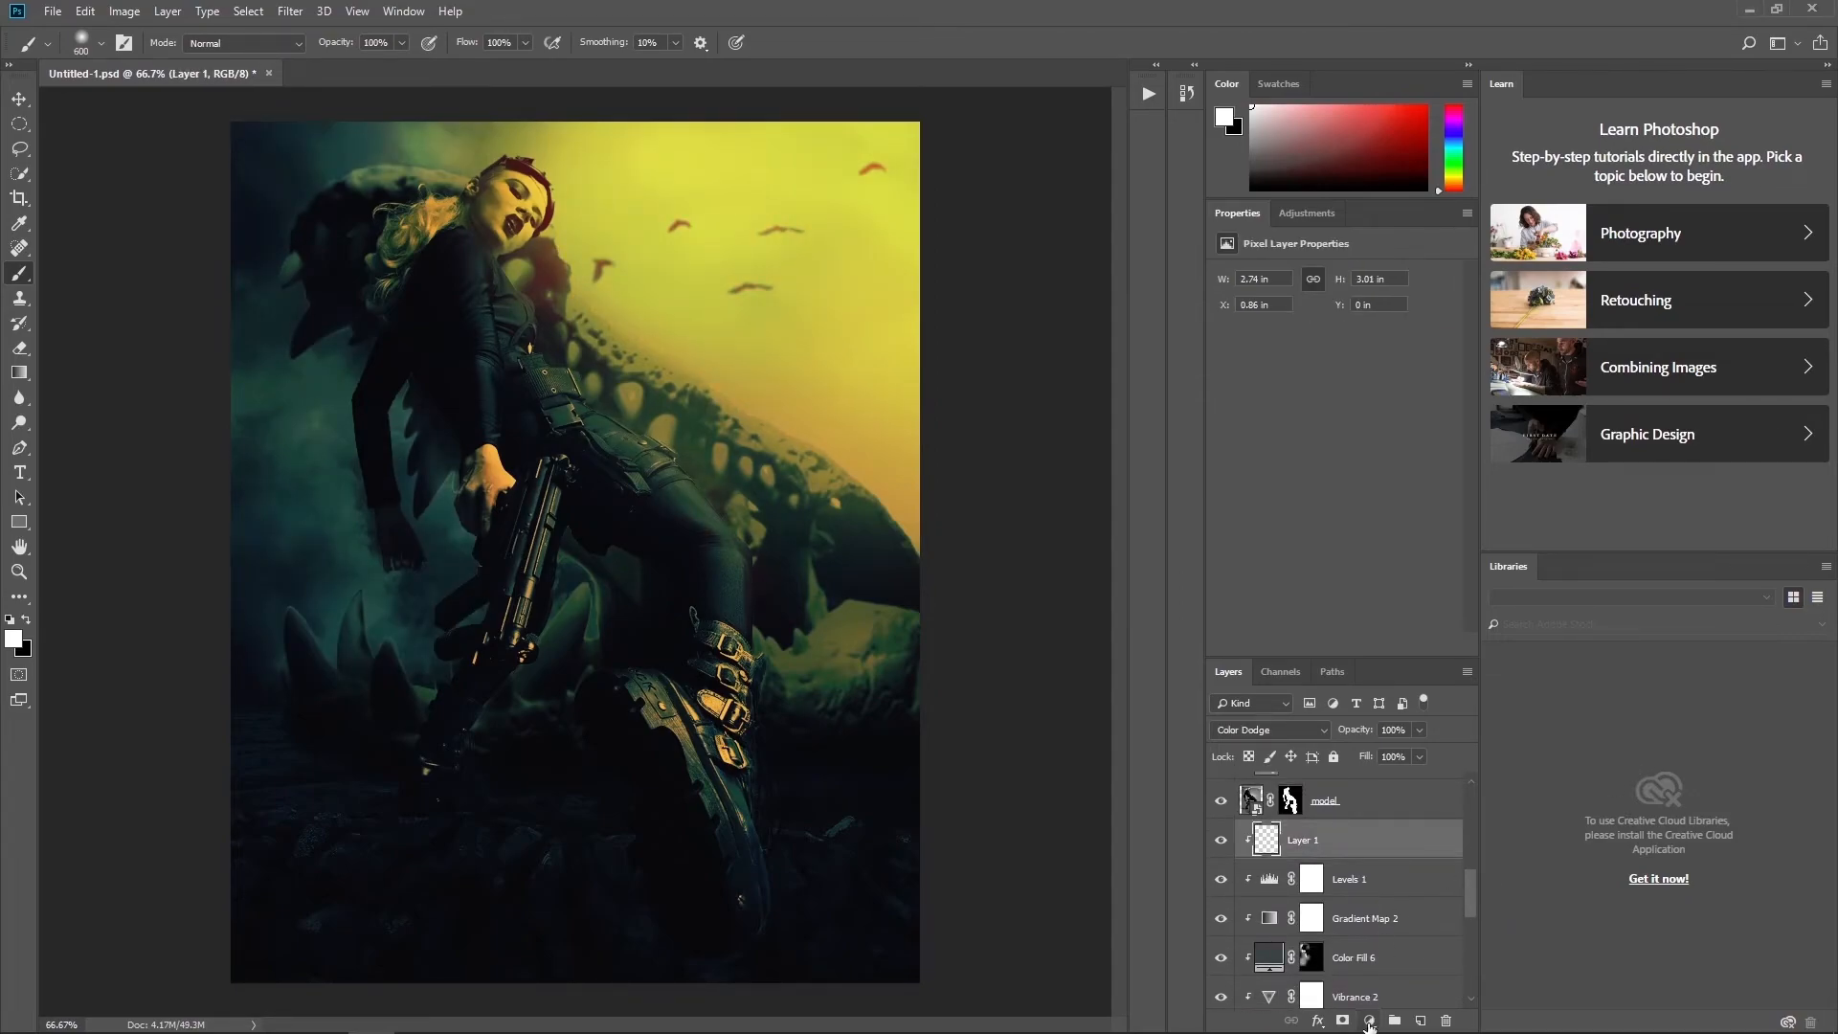
pyautogui.click(1370, 1022)
pyautogui.click(1467, 920)
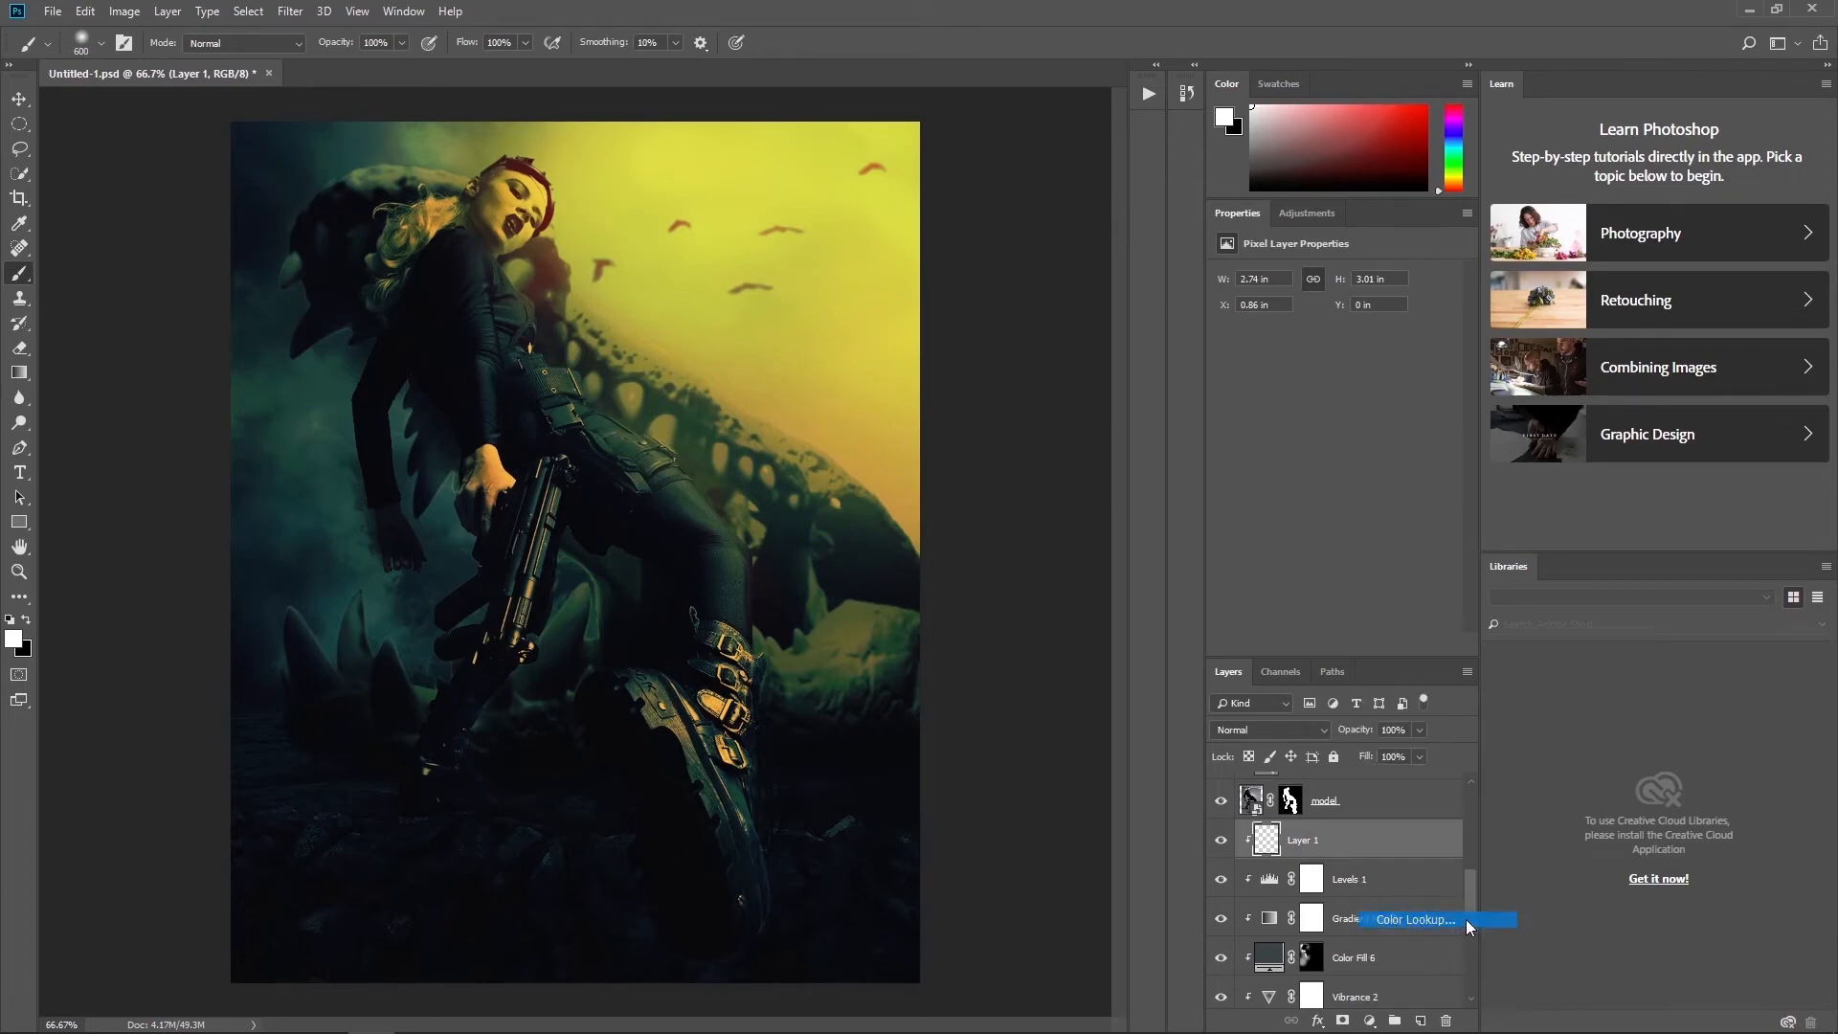
pyautogui.click(1379, 277)
pyautogui.click(1387, 464)
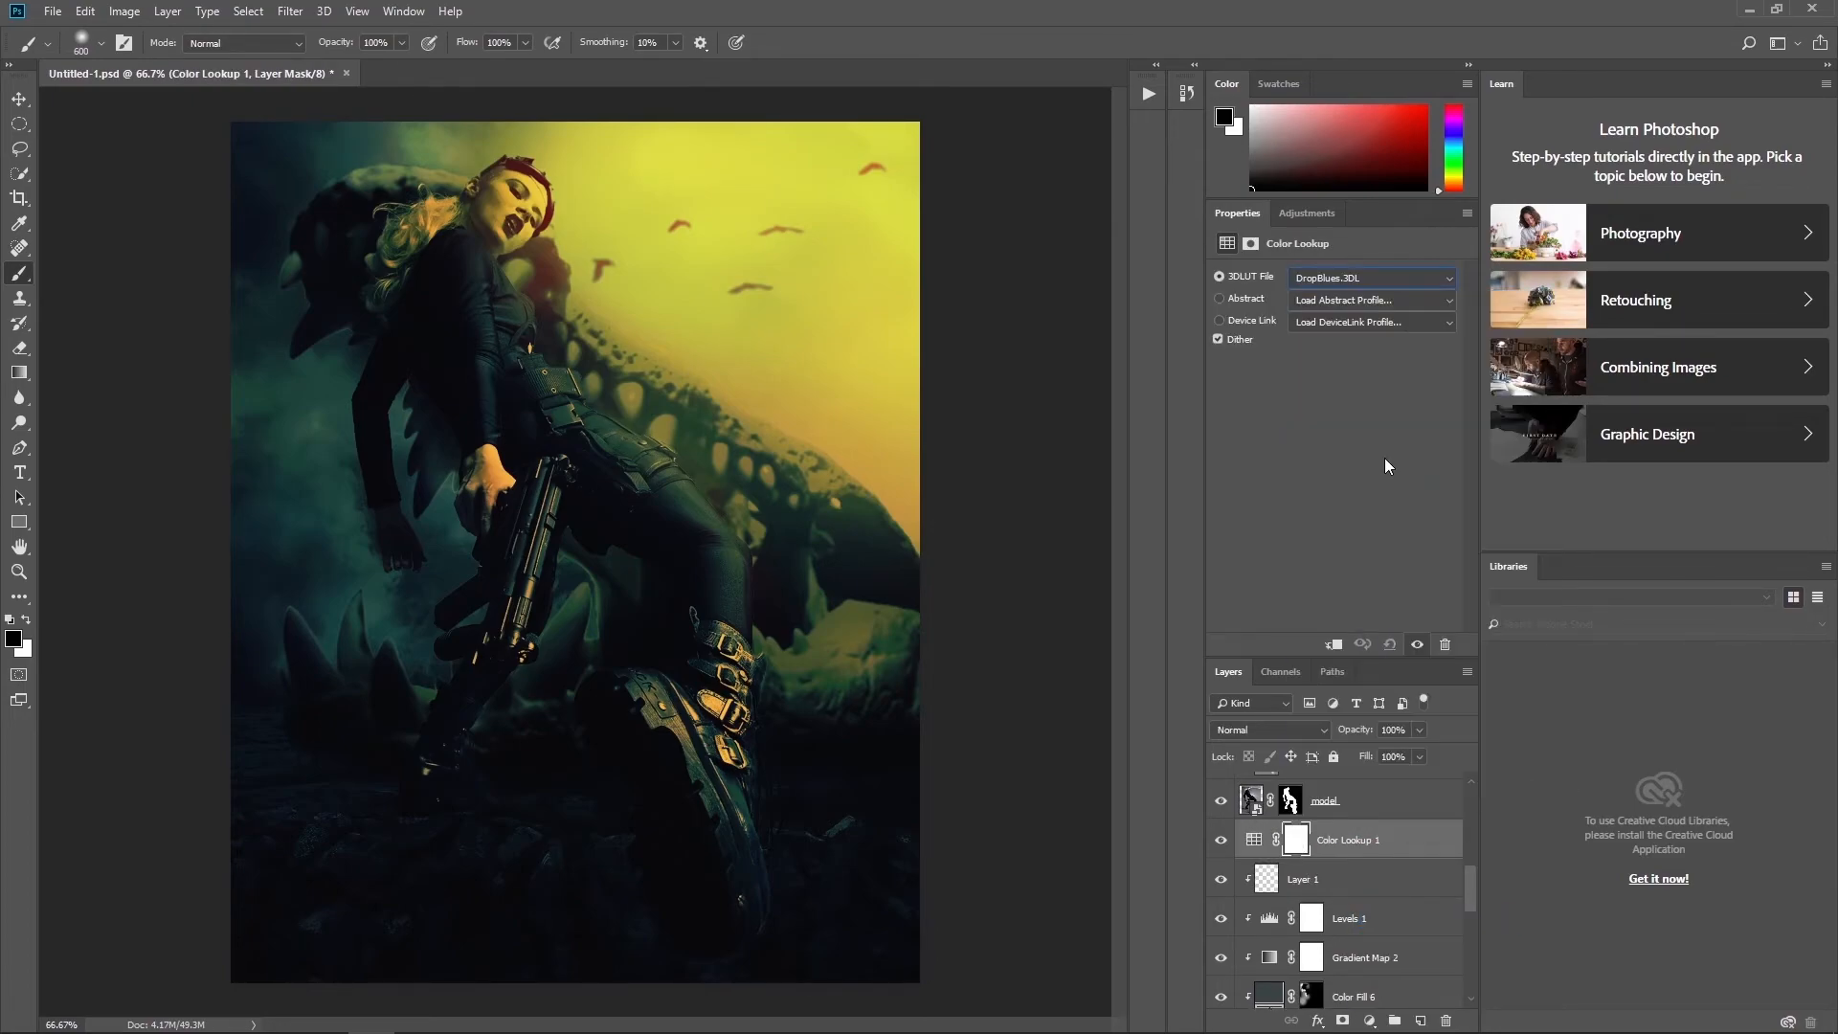
# - Set the Color Lookup layer's blend mode to Multiply and its opacity to 30%
pyautogui.click(1282, 732)
pyautogui.click(1263, 331)
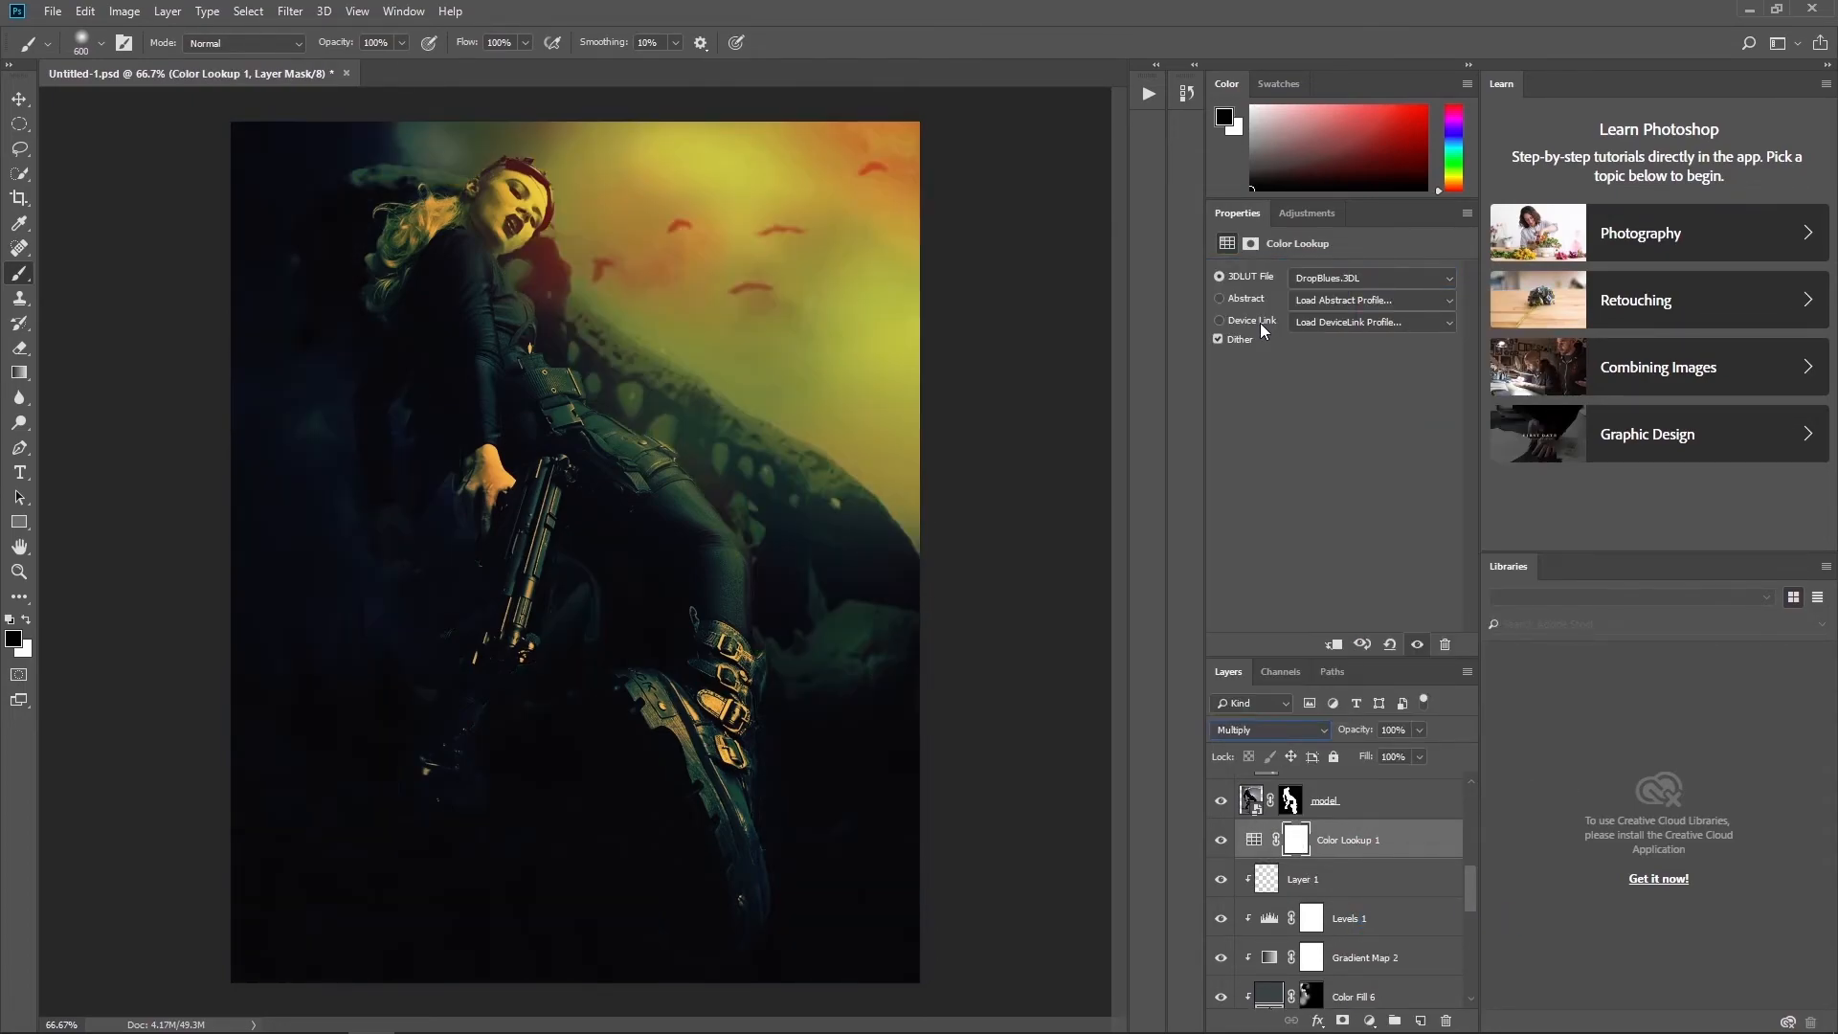
pyautogui.write('30')
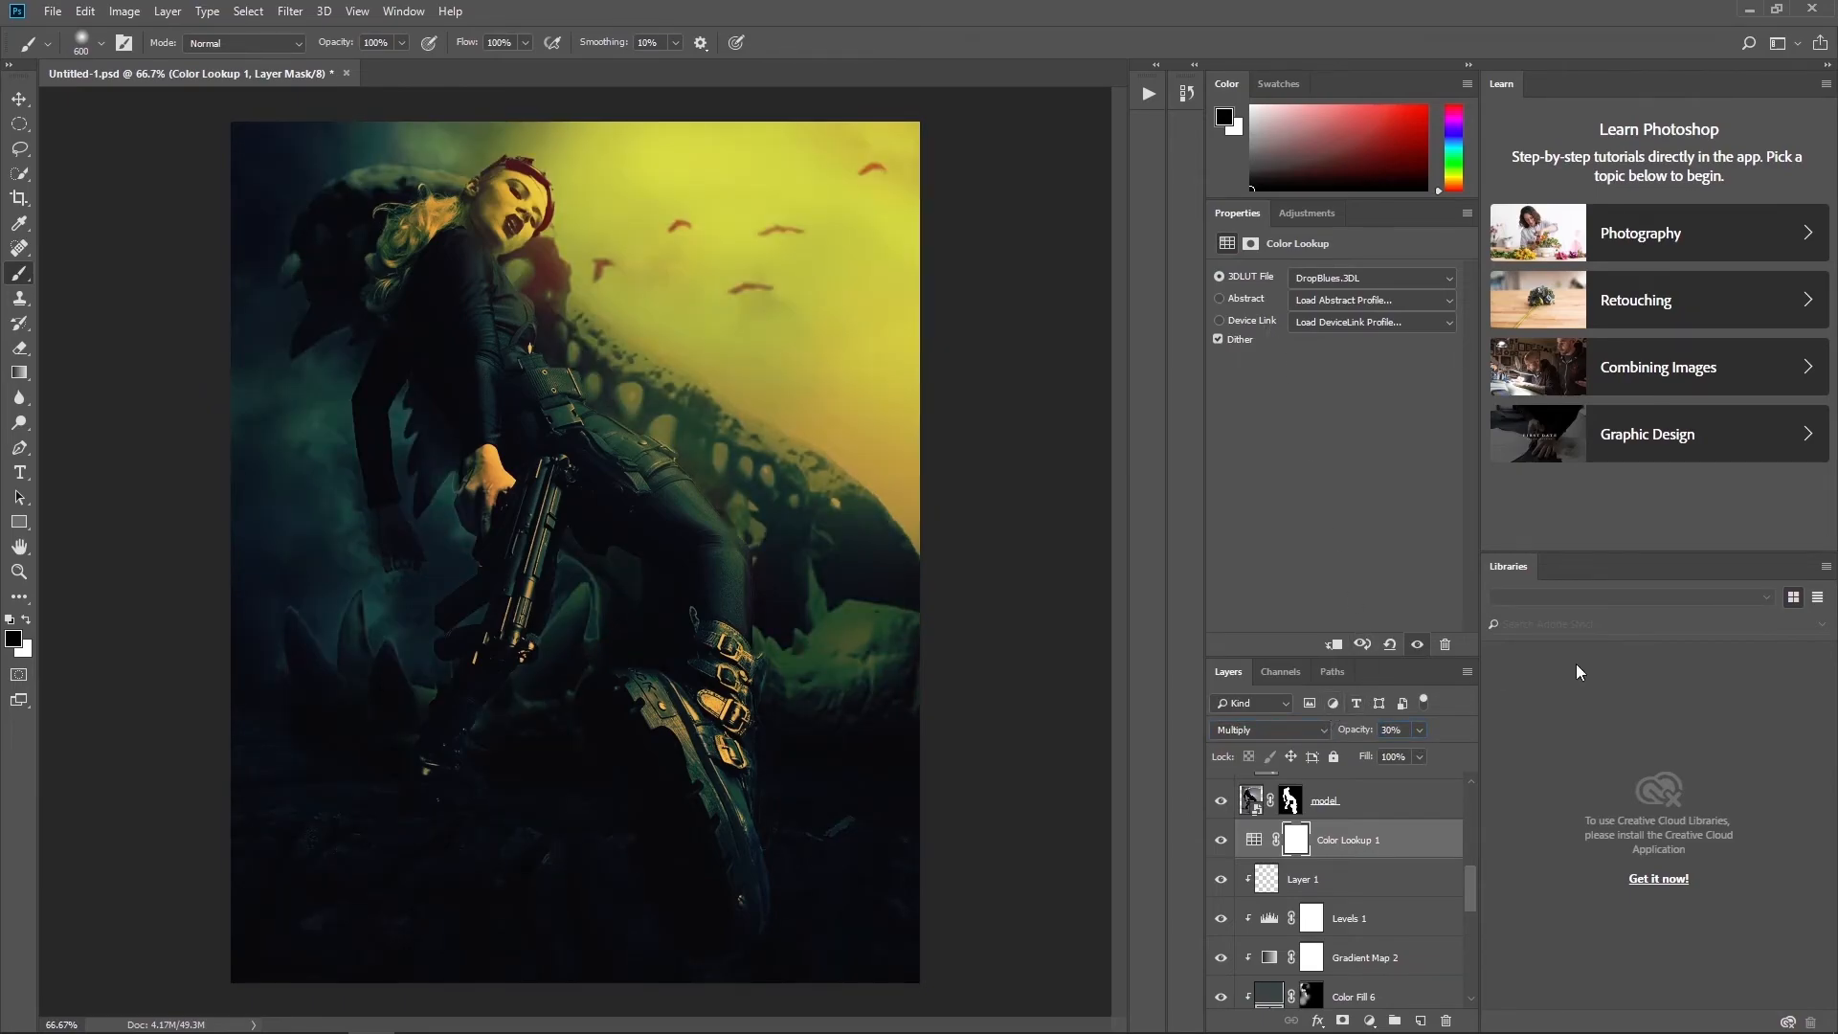
# - Target the Color Fill 2 layer's mask and reduce the brush size to 100 px
pyautogui.scroll(5, 1415, 869)
pyautogui.scroll(2, 1414, 869)
pyautogui.click(1220, 910)
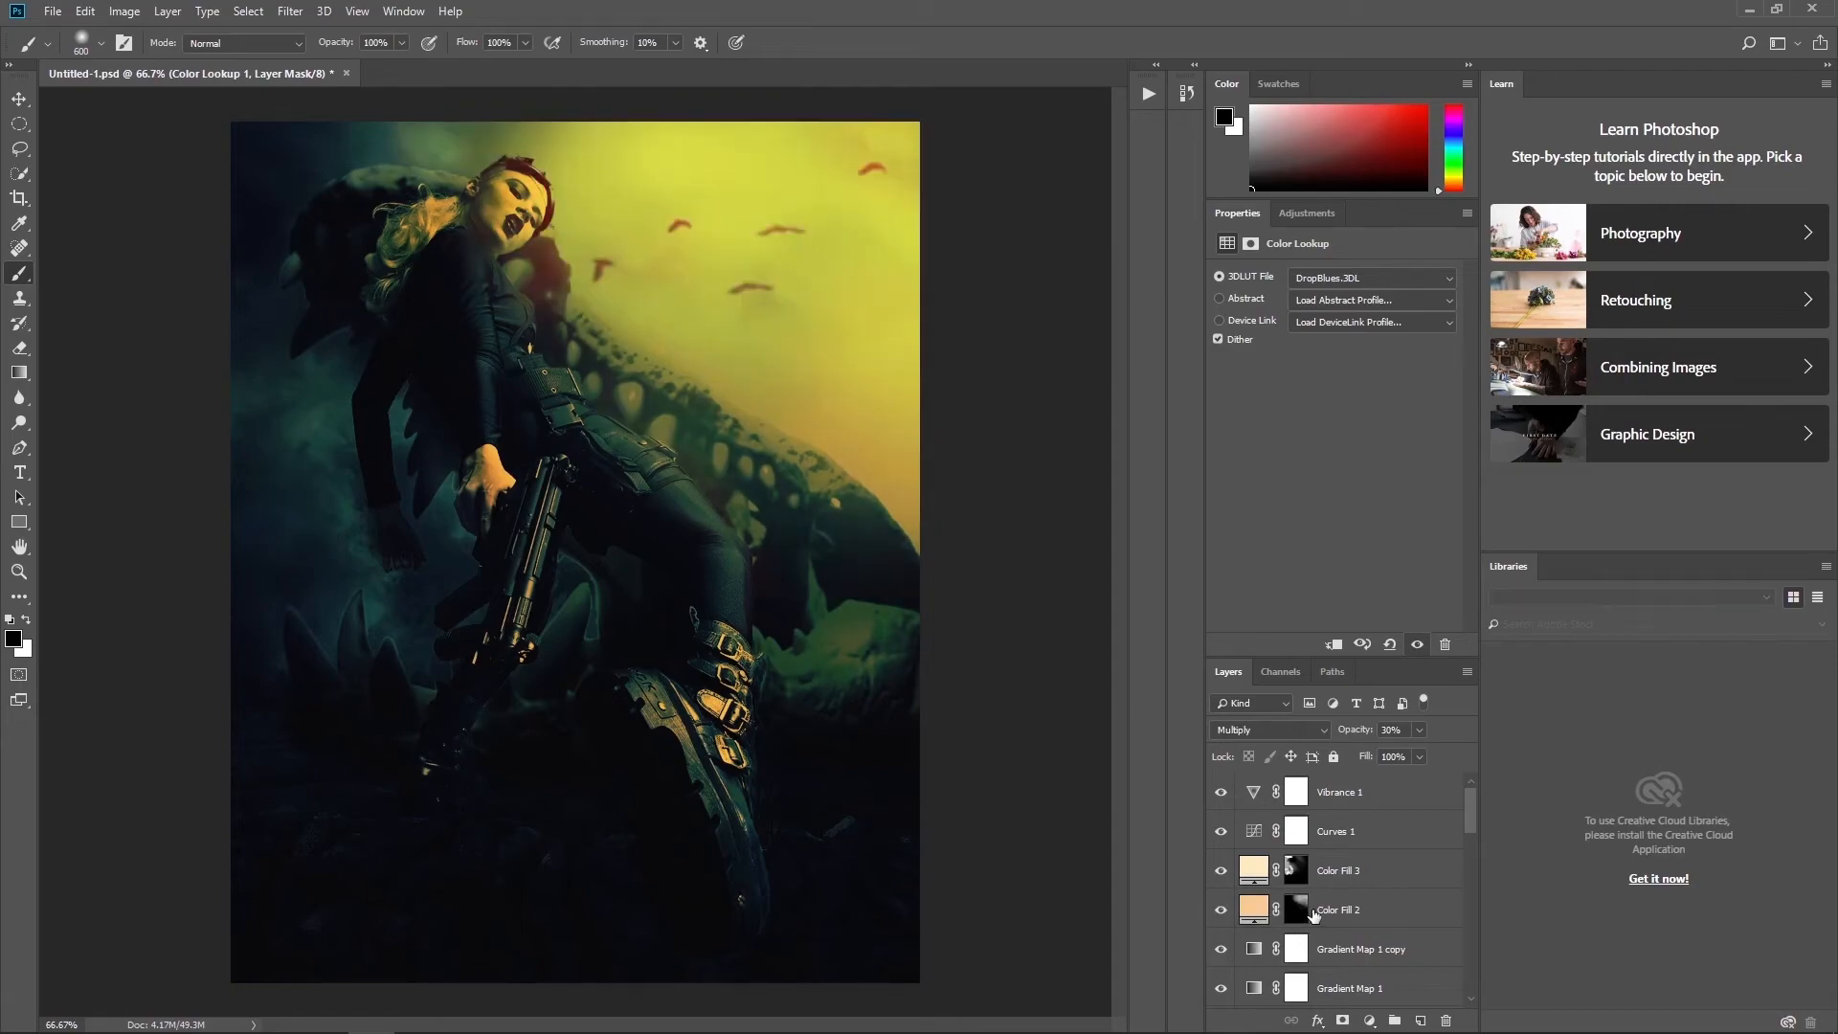
pyautogui.click(1253, 909)
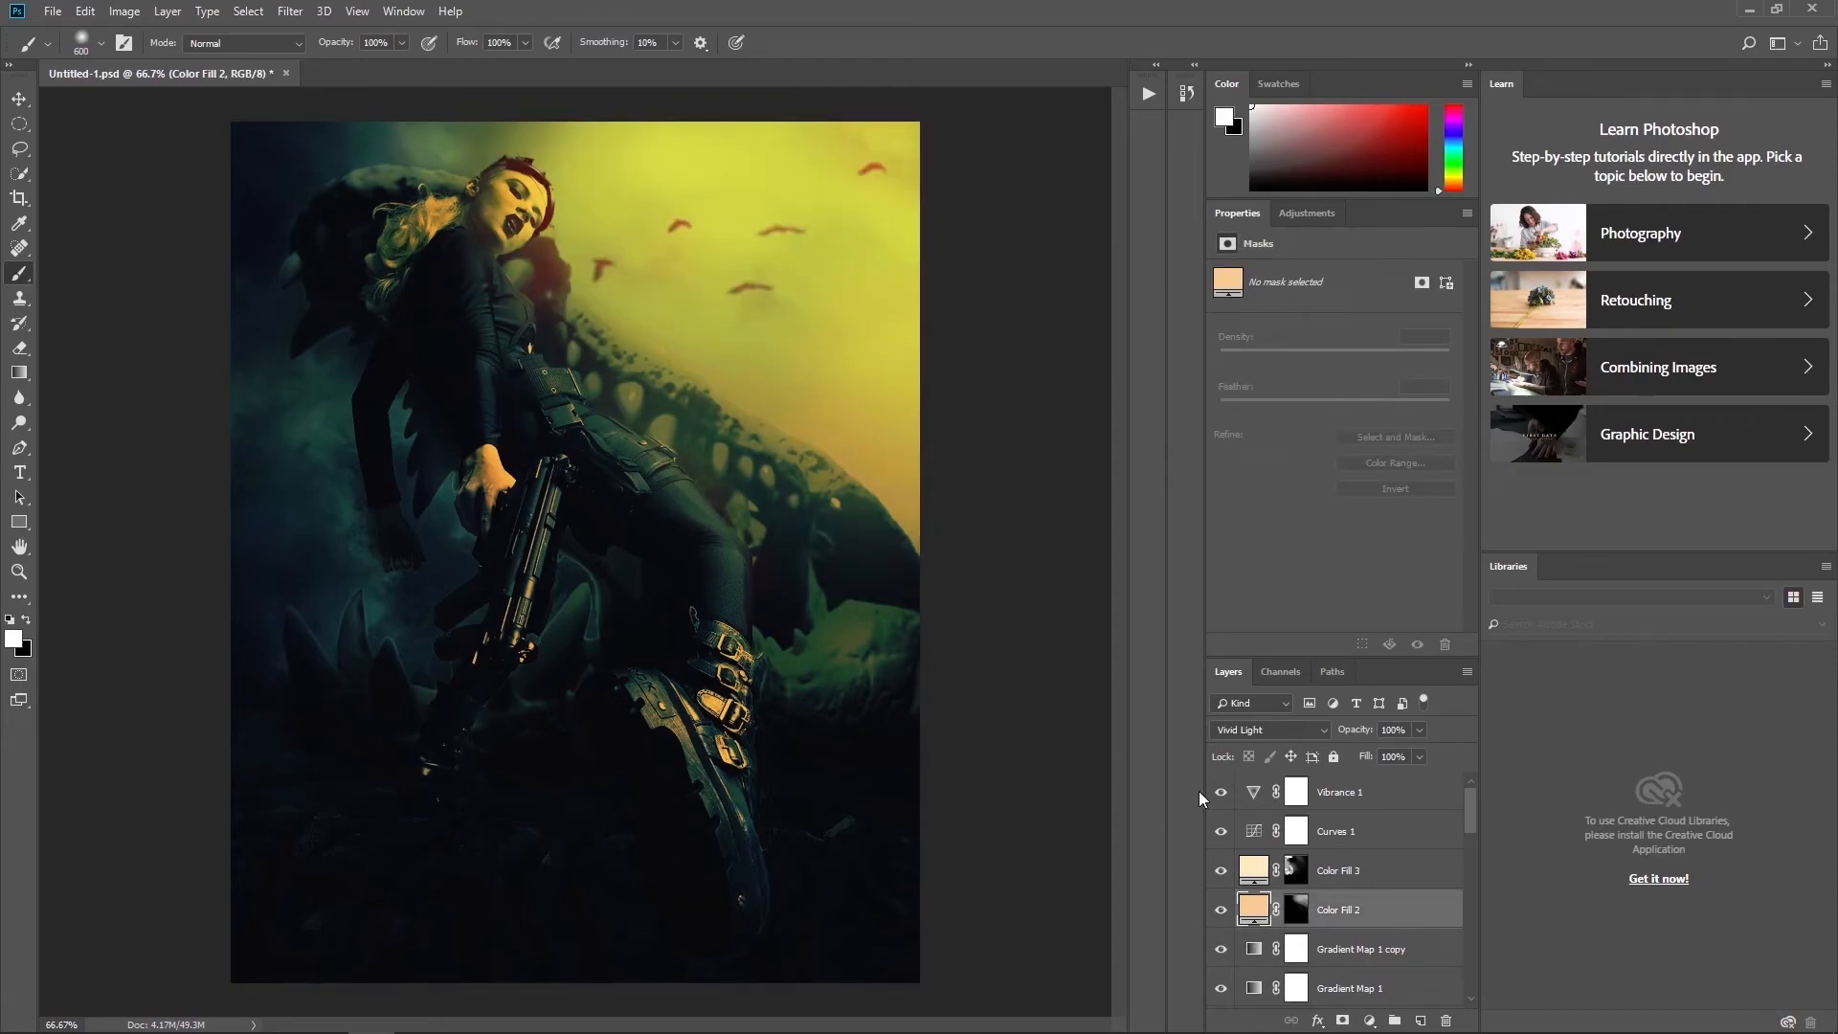
pyautogui.click(1296, 910)
pyautogui.press('x')
pyautogui.press('[')
pyautogui.press('[')
pyautogui.press('[')
pyautogui.press('[')
pyautogui.press('[')
pyautogui.press('[')
pyautogui.press('[')
pyautogui.press('[')
pyautogui.press('[')
pyautogui.moveTo(722, 518)
pyautogui.mouseDown()
pyautogui.moveTo(611, 414)
pyautogui.moveTo(718, 483)
pyautogui.moveTo(735, 509)
pyautogui.moveTo(627, 424)
pyautogui.mouseUp()
pyautogui.hotkey('ctrl', 'z')
pyautogui.press('x')
pyautogui.hotkey('ctrl', 'z')
# - Paint white at 12% brush opacity on the Color Fill 2 mask along the model's thigh, knee and belt
pyautogui.click(402, 42)
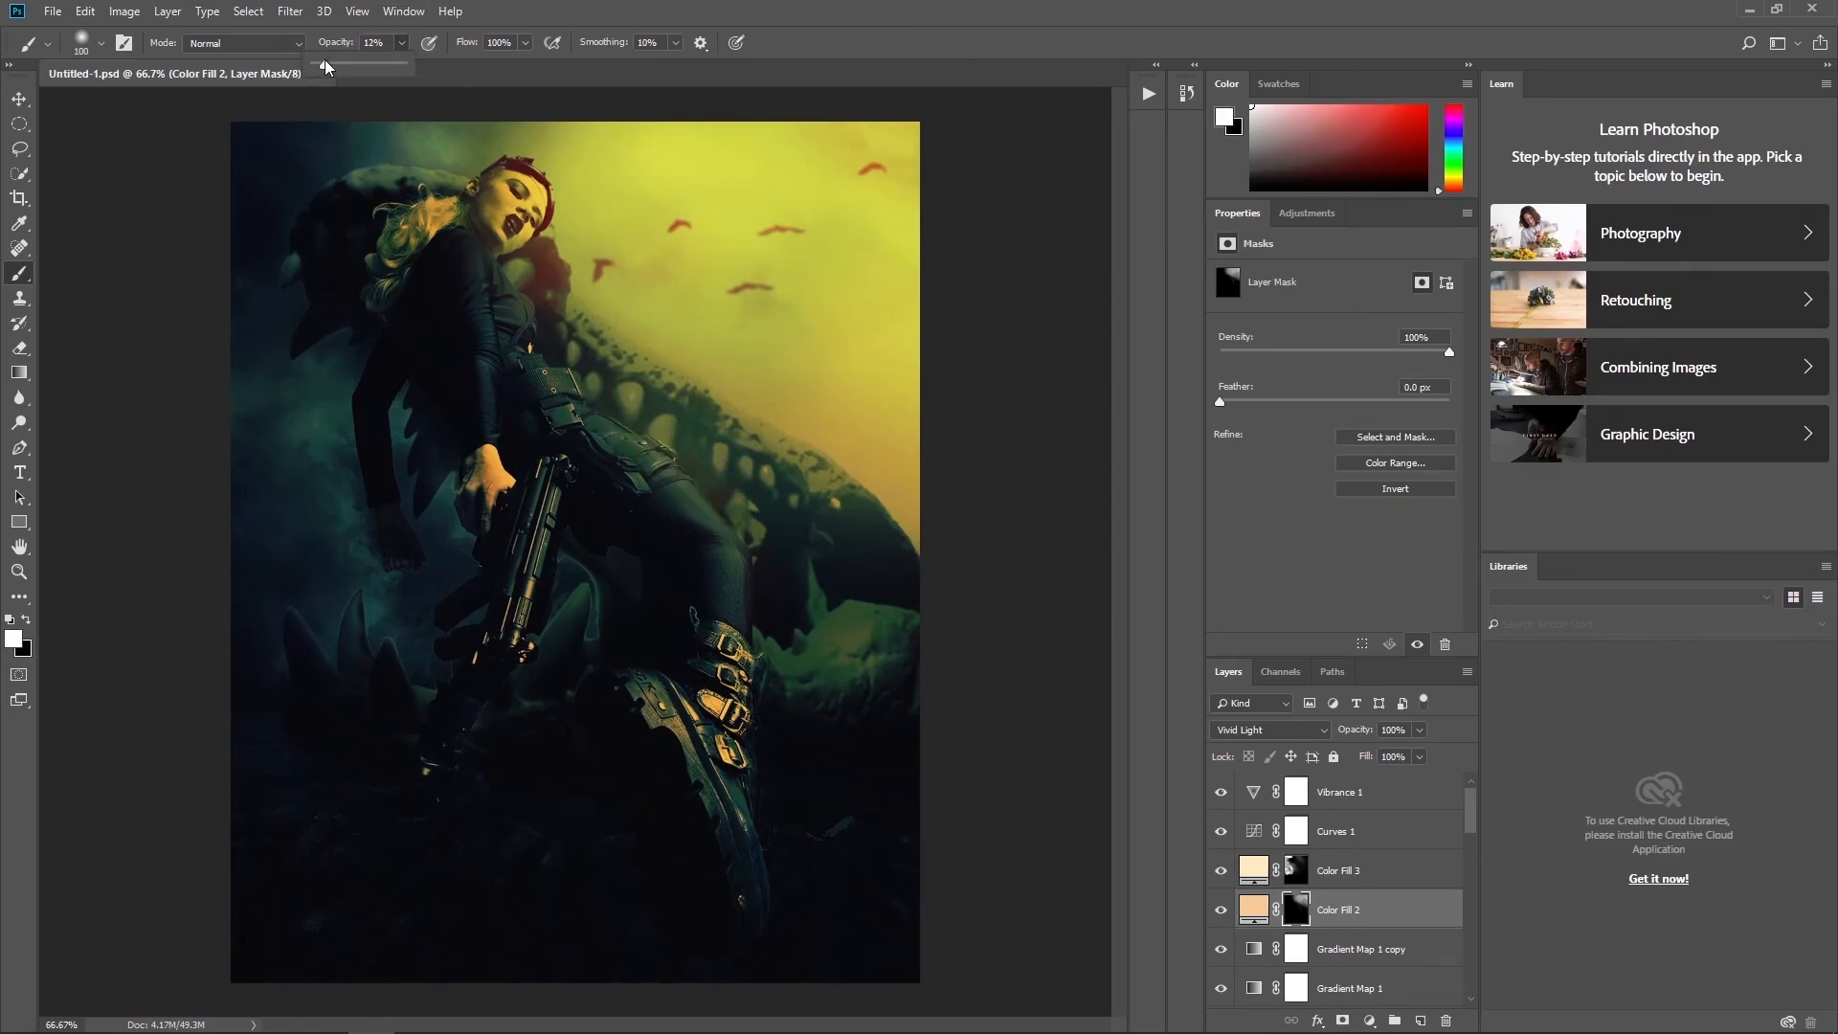
pyautogui.moveTo(747, 595); pyautogui.dragTo(753, 687)
pyautogui.moveTo(751, 532); pyautogui.dragTo(626, 426)
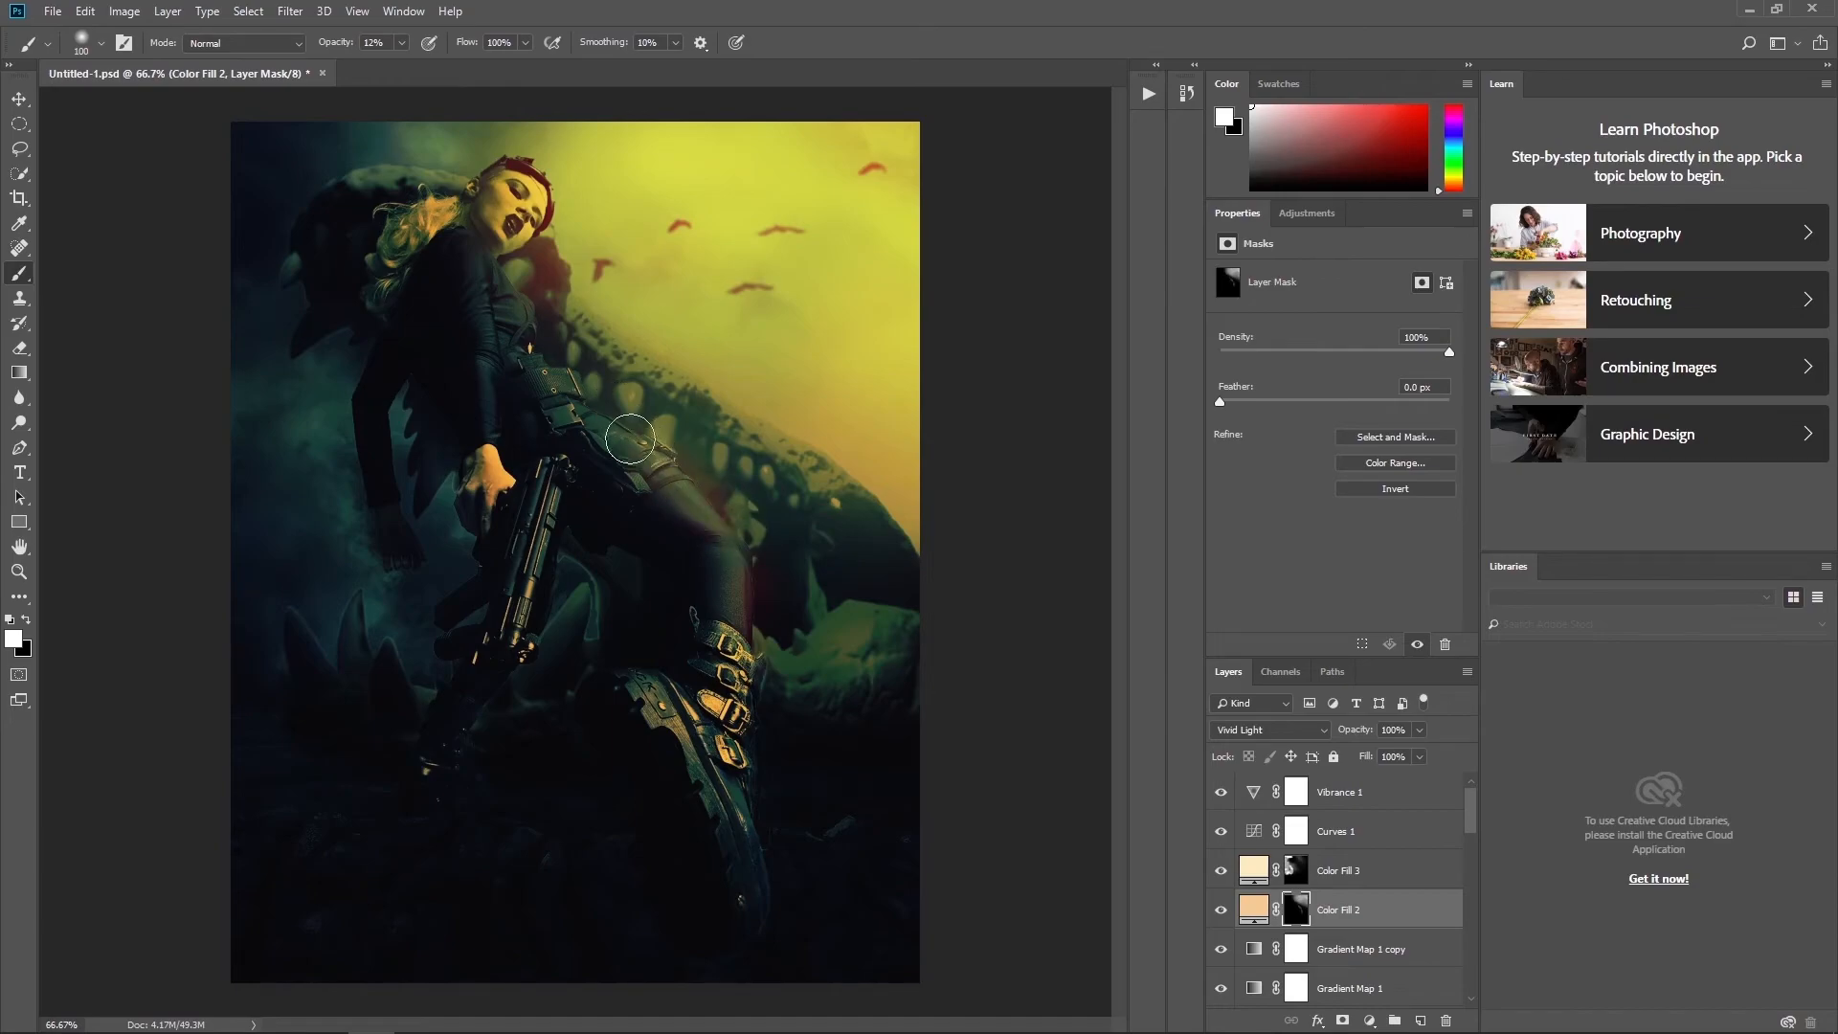
pyautogui.moveTo(703, 511); pyautogui.dragTo(609, 422)
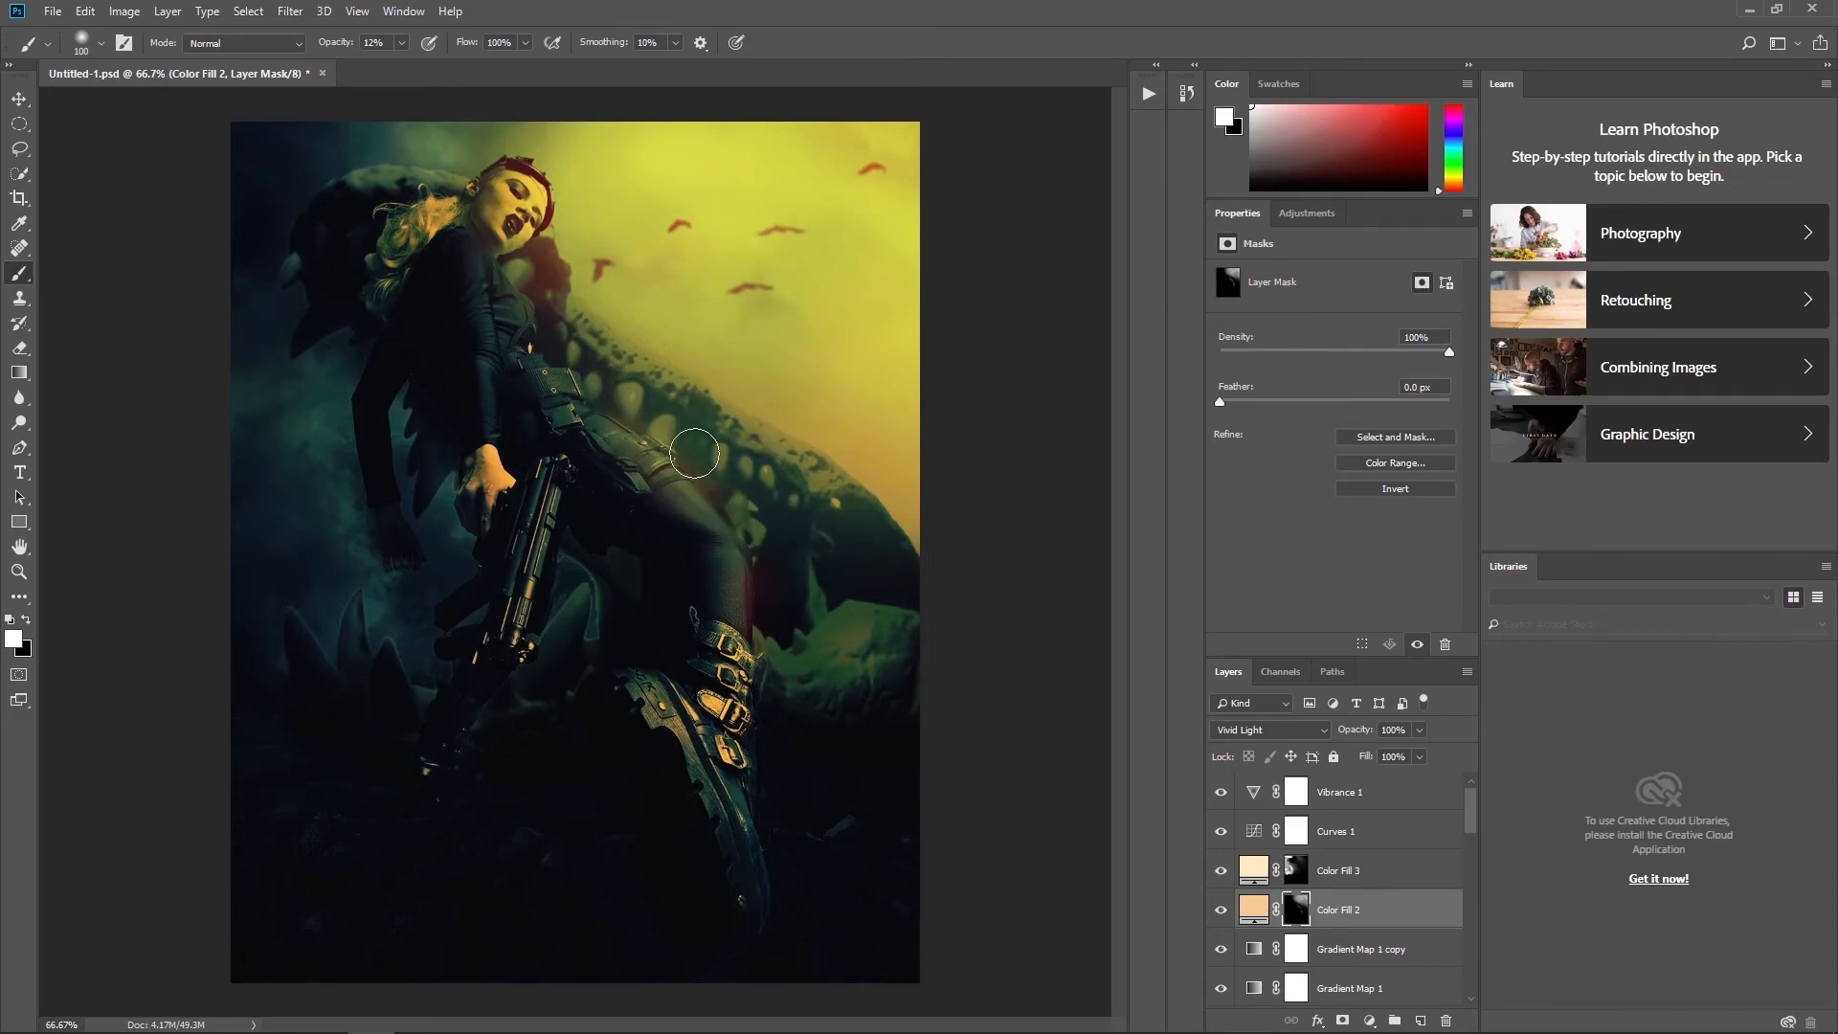
pyautogui.click(566, 407)
# - Build up the Color Fill 2 glow over the rifle, knee and thigh with an 80 px white brush at 12% opacity
pyautogui.press('z')
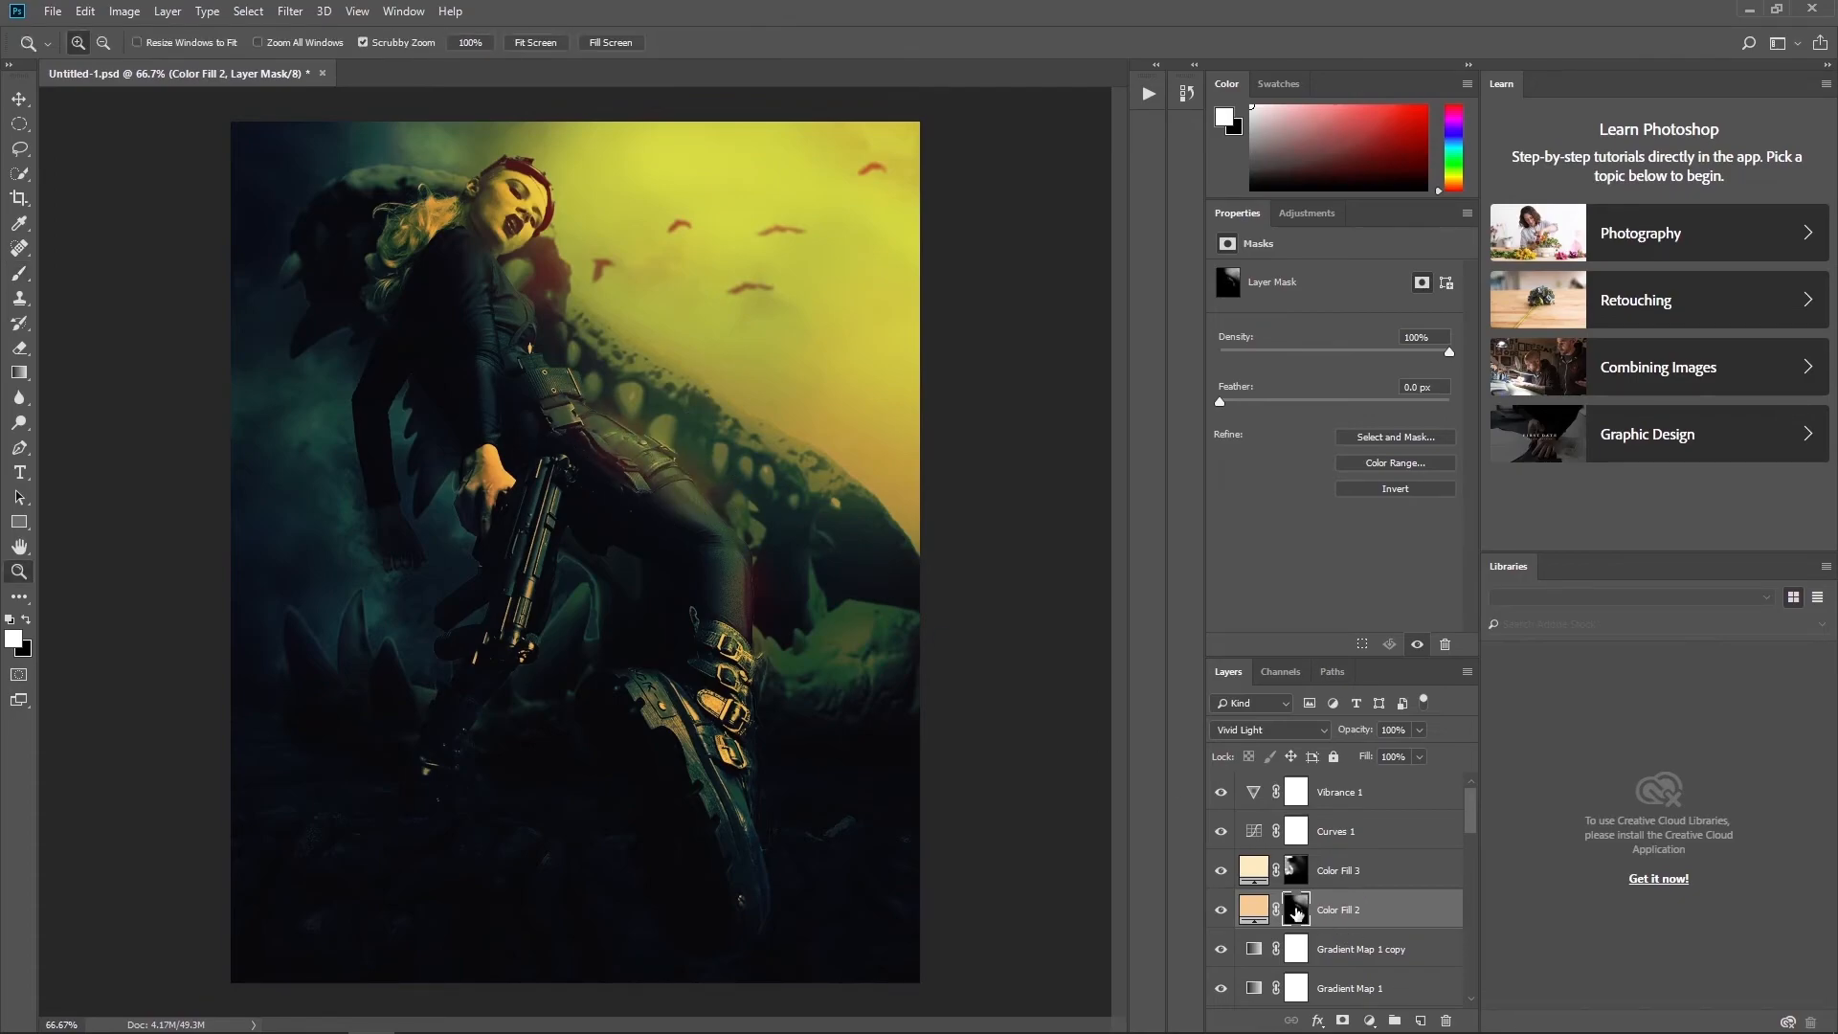
pyautogui.press('b')
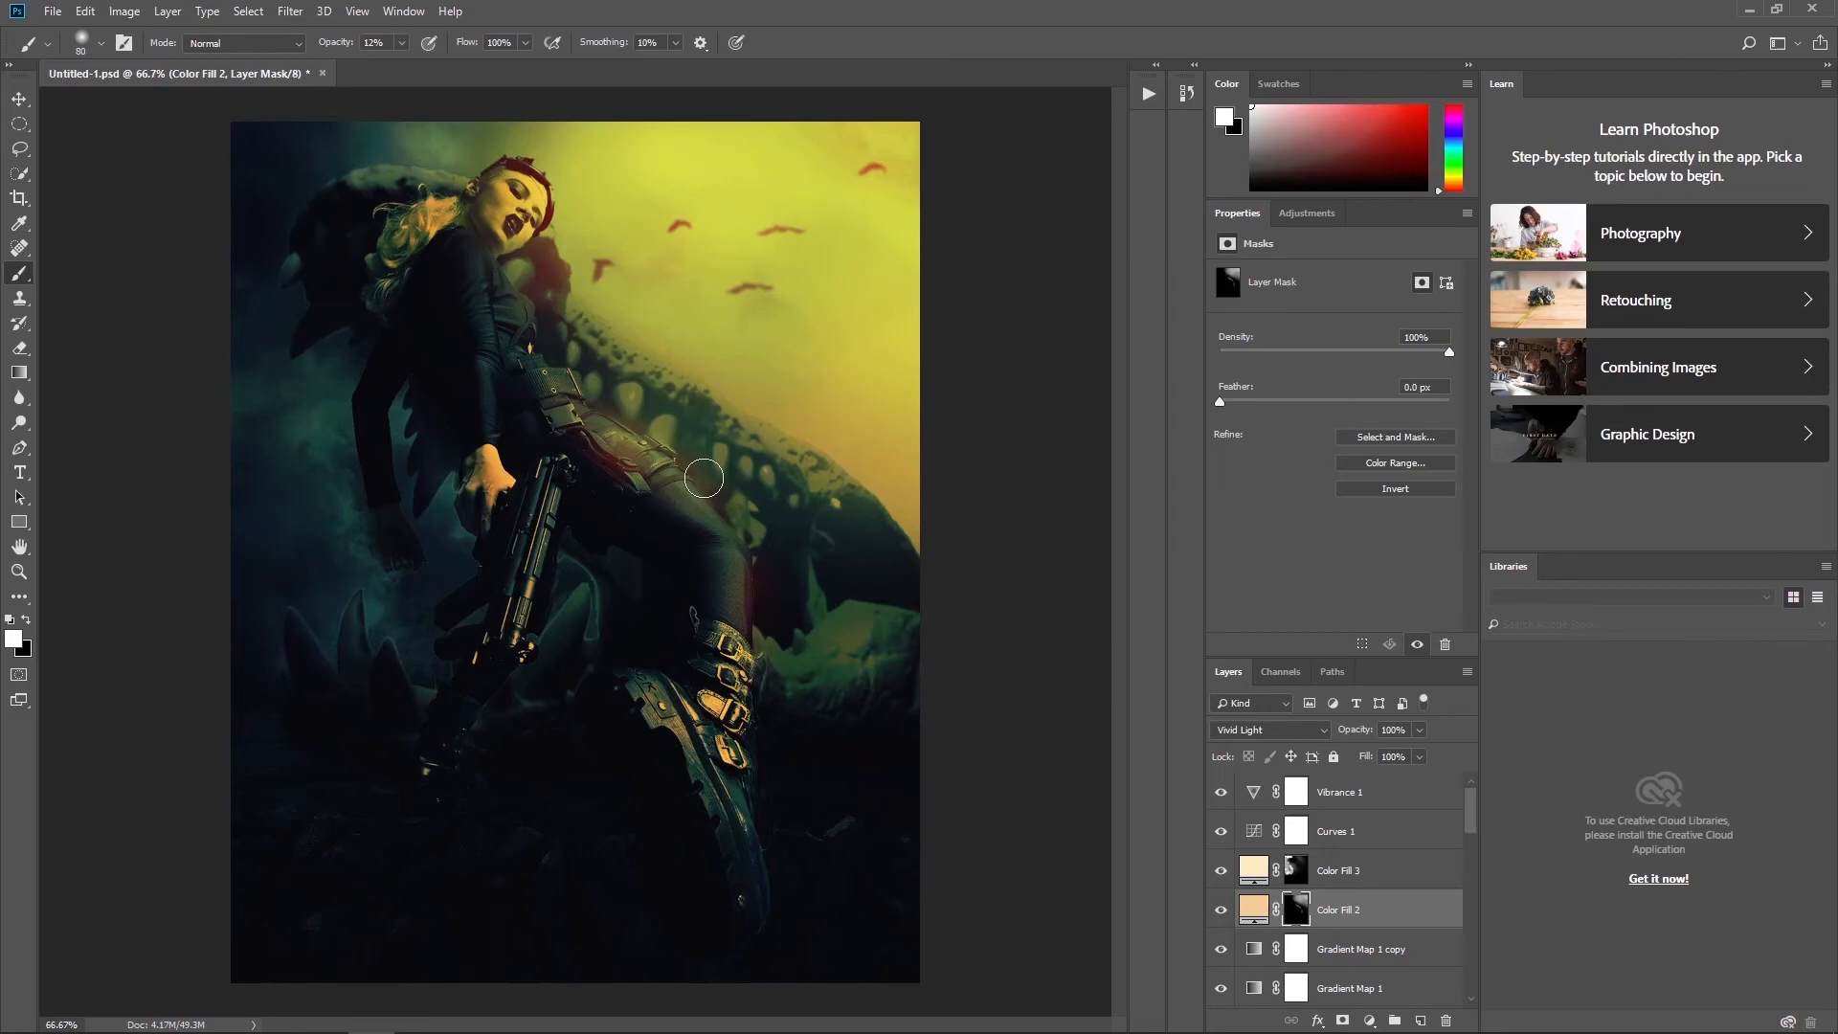
pyautogui.moveTo(514, 633); pyautogui.dragTo(561, 484)
pyautogui.moveTo(738, 543); pyautogui.dragTo(678, 485)
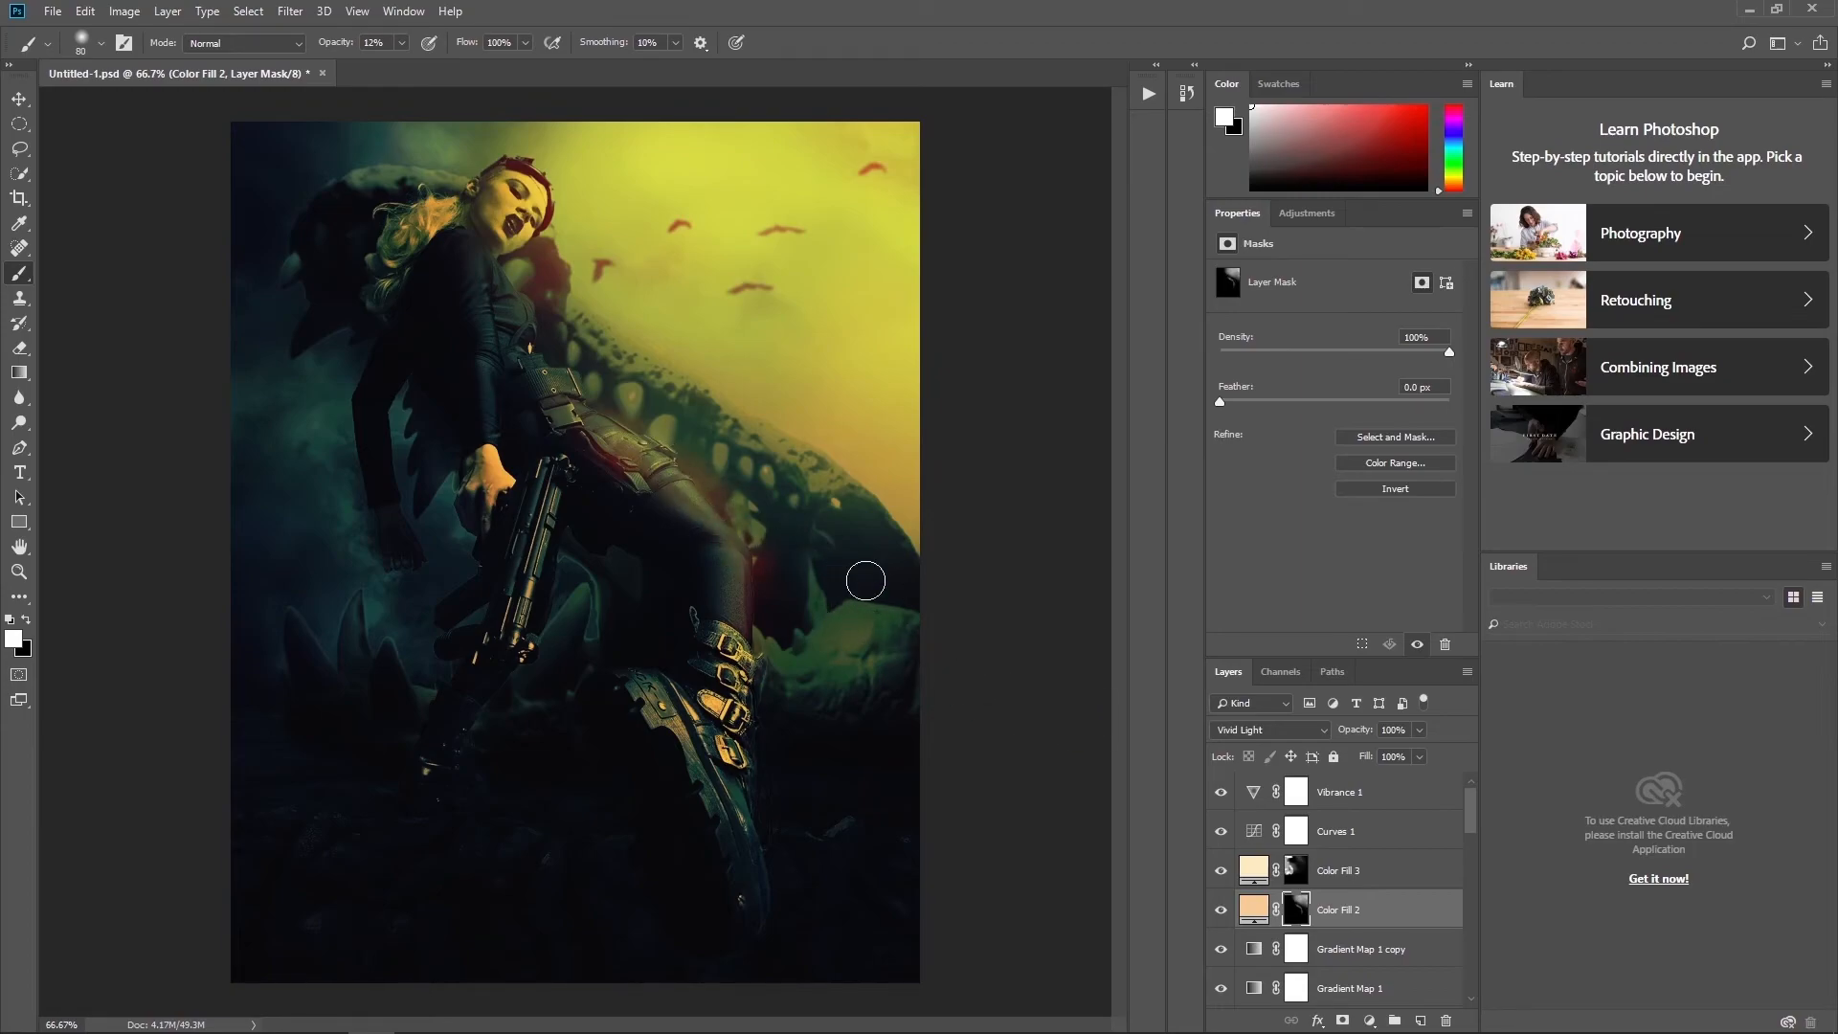
# - Paint black on the Color Fill 2 mask to tone down the glow around the thigh and knee, finishing at 27% brush opacity
pyautogui.press('x')
pyautogui.moveTo(405, 43); pyautogui.dragTo(647, 88)
pyautogui.moveTo(599, 382)
pyautogui.mouseDown()
pyautogui.moveTo(646, 426)
pyautogui.moveTo(681, 426)
pyautogui.moveTo(781, 566)
pyautogui.mouseUp()
pyautogui.moveTo(403, 45); pyautogui.dragTo(312, 69)
pyautogui.moveTo(600, 471); pyautogui.dragTo(585, 439)
pyautogui.moveTo(401, 43); pyautogui.dragTo(427, 70)
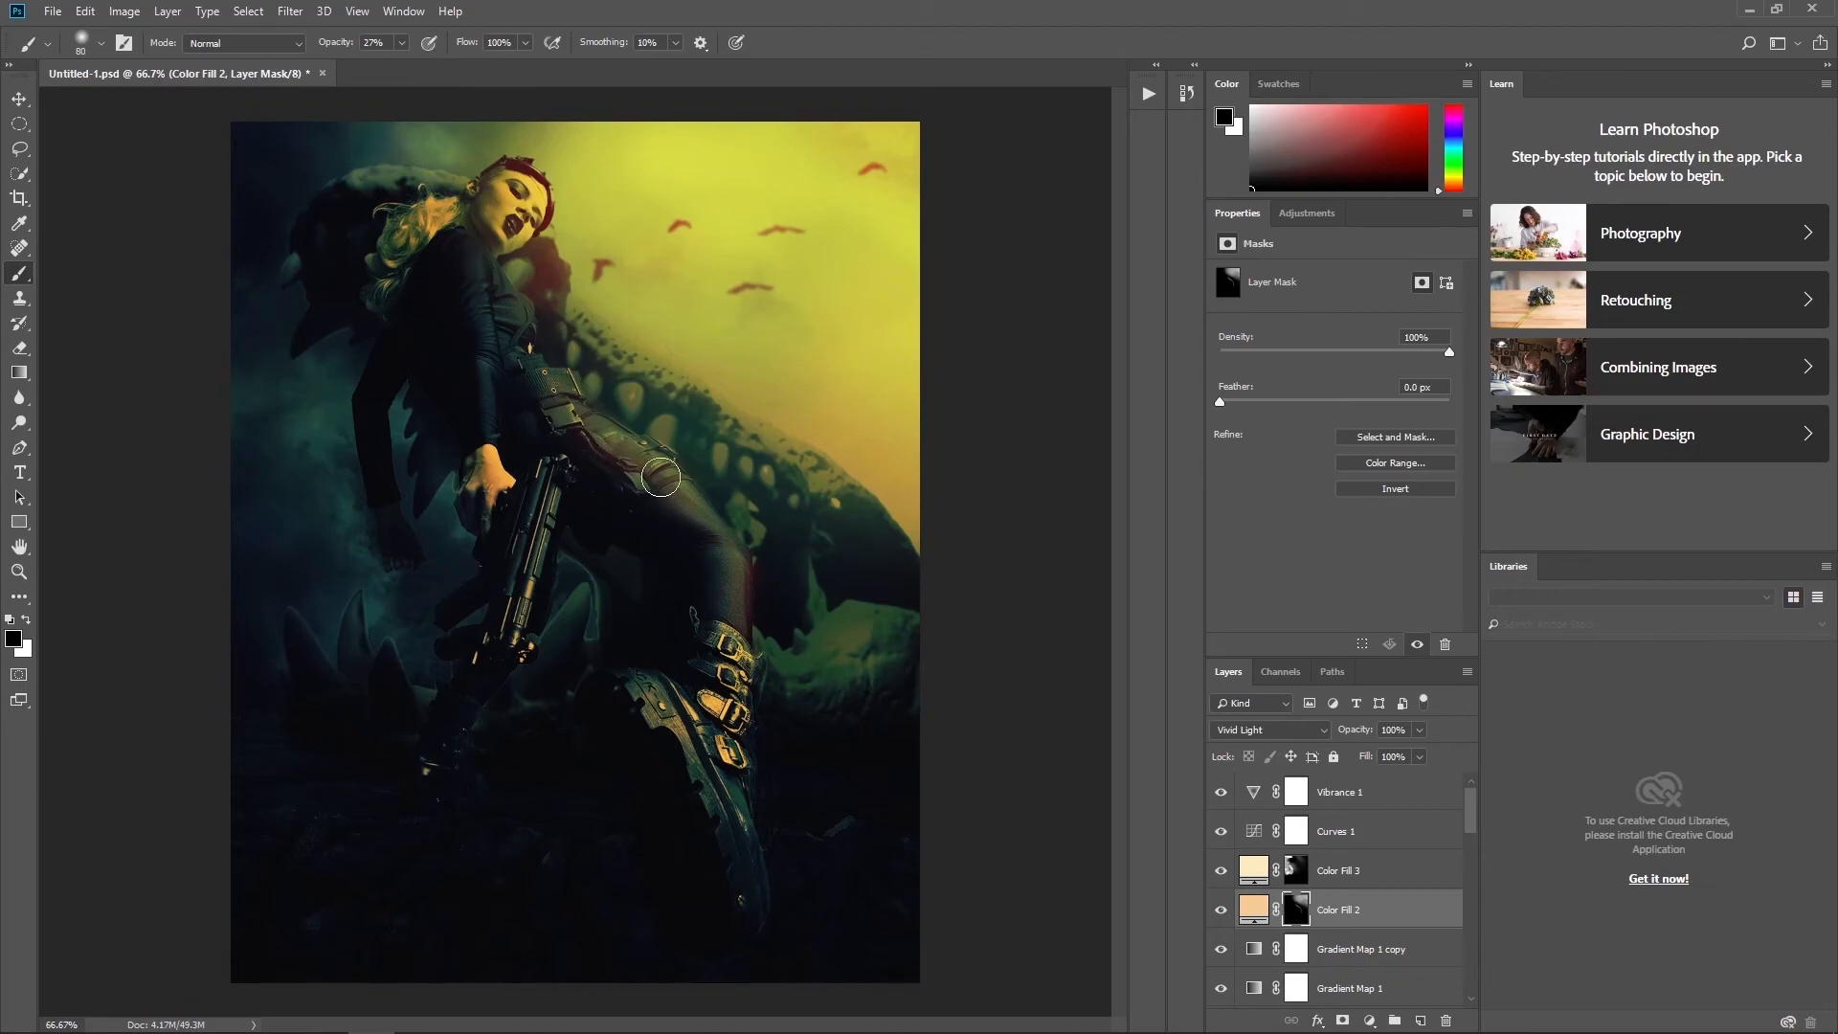
pyautogui.moveTo(675, 456); pyautogui.dragTo(591, 434)
# - Restore the warm rim light along the upper thigh and knee by painting white on the mask at 27% opacity
pyautogui.press('x')
pyautogui.moveTo(683, 491)
pyautogui.mouseDown()
pyautogui.moveTo(746, 459)
pyautogui.moveTo(625, 426)
pyautogui.mouseUp()
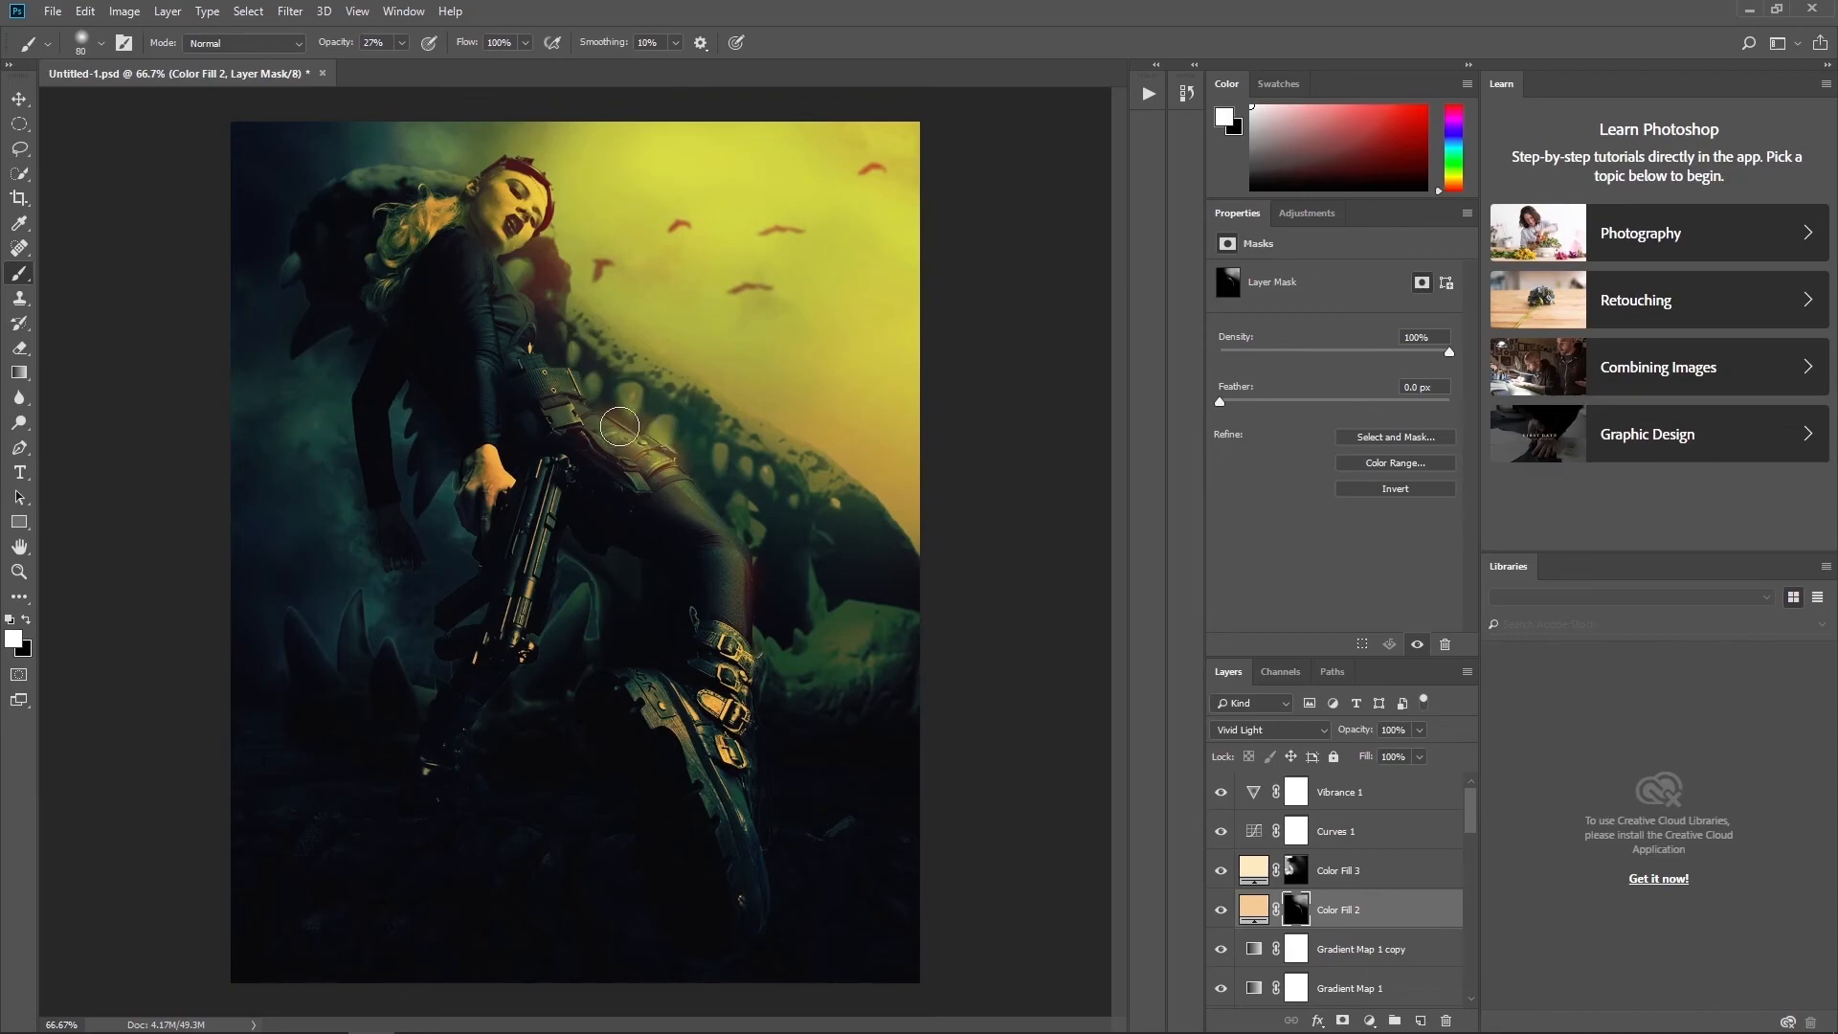
pyautogui.moveTo(763, 558)
pyautogui.mouseDown()
pyautogui.moveTo(713, 473)
pyautogui.moveTo(669, 461)
pyautogui.moveTo(741, 626)
pyautogui.mouseUp()
# - Soften the glow at the thigh and knee by painting black on the mask at 18% brush opacity
pyautogui.click(401, 42)
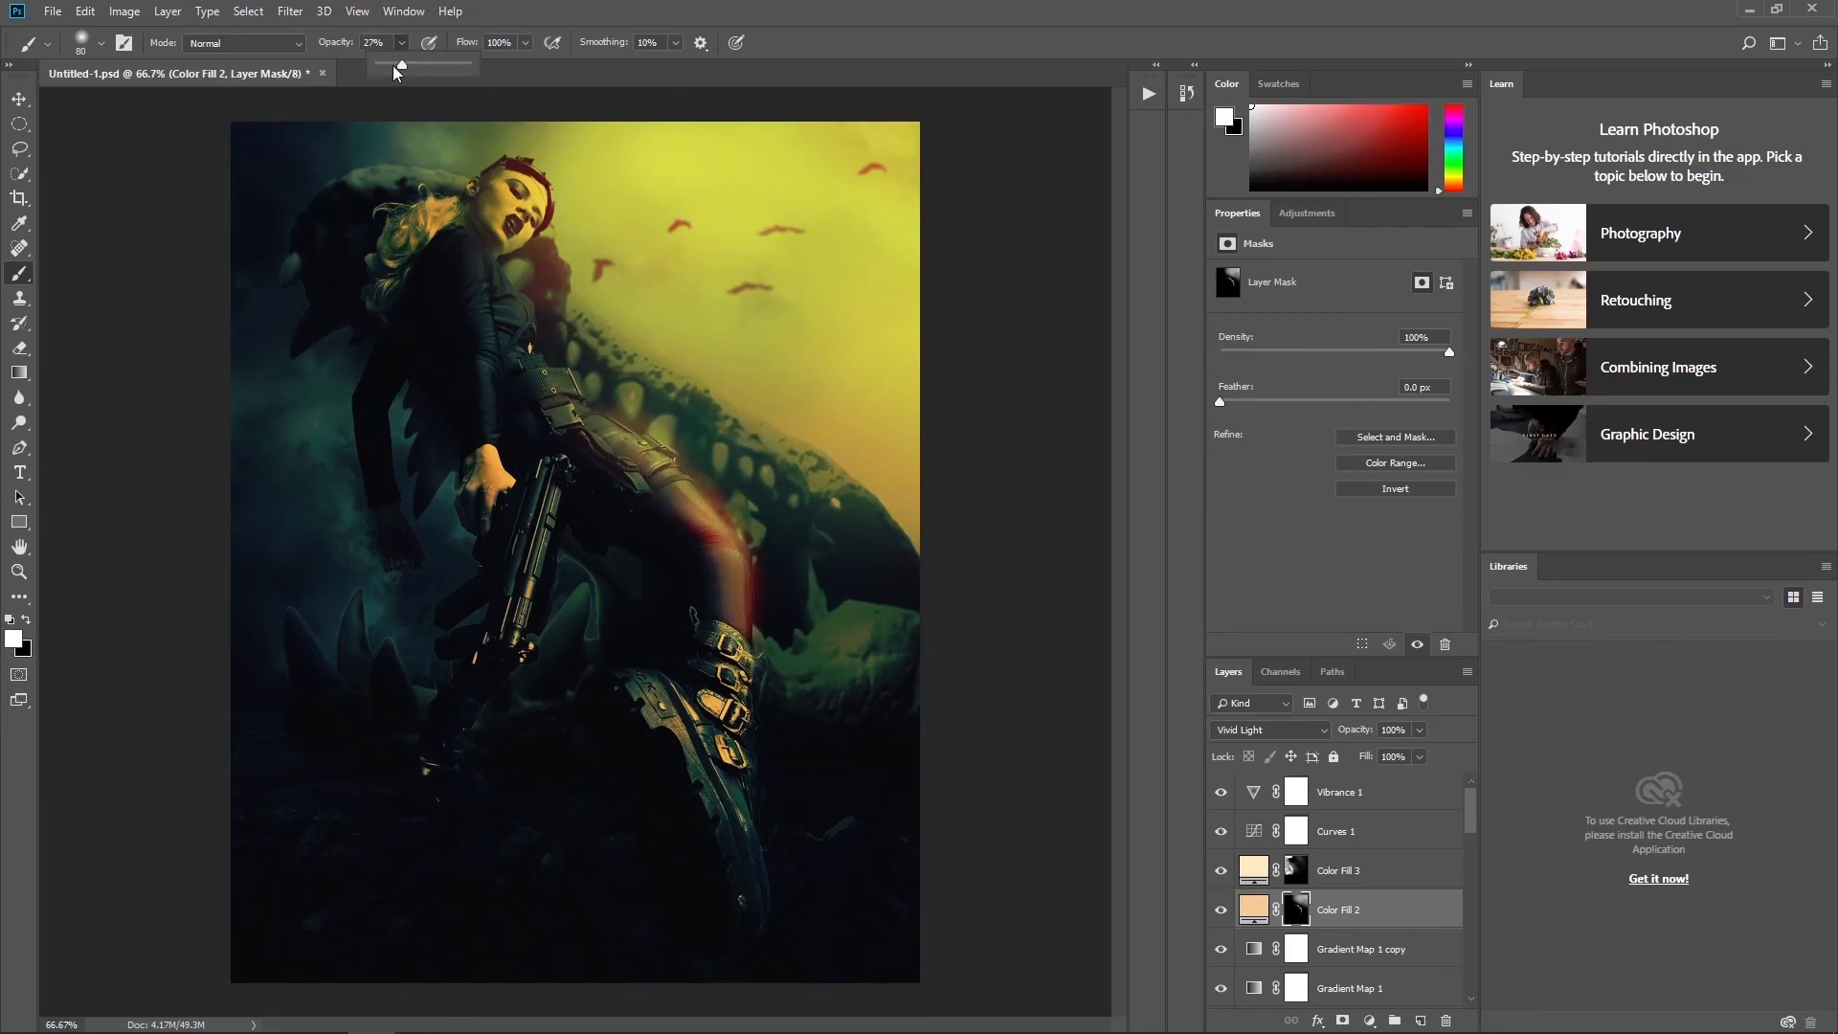
pyautogui.press('x')
pyautogui.click(402, 43)
pyautogui.click(719, 487)
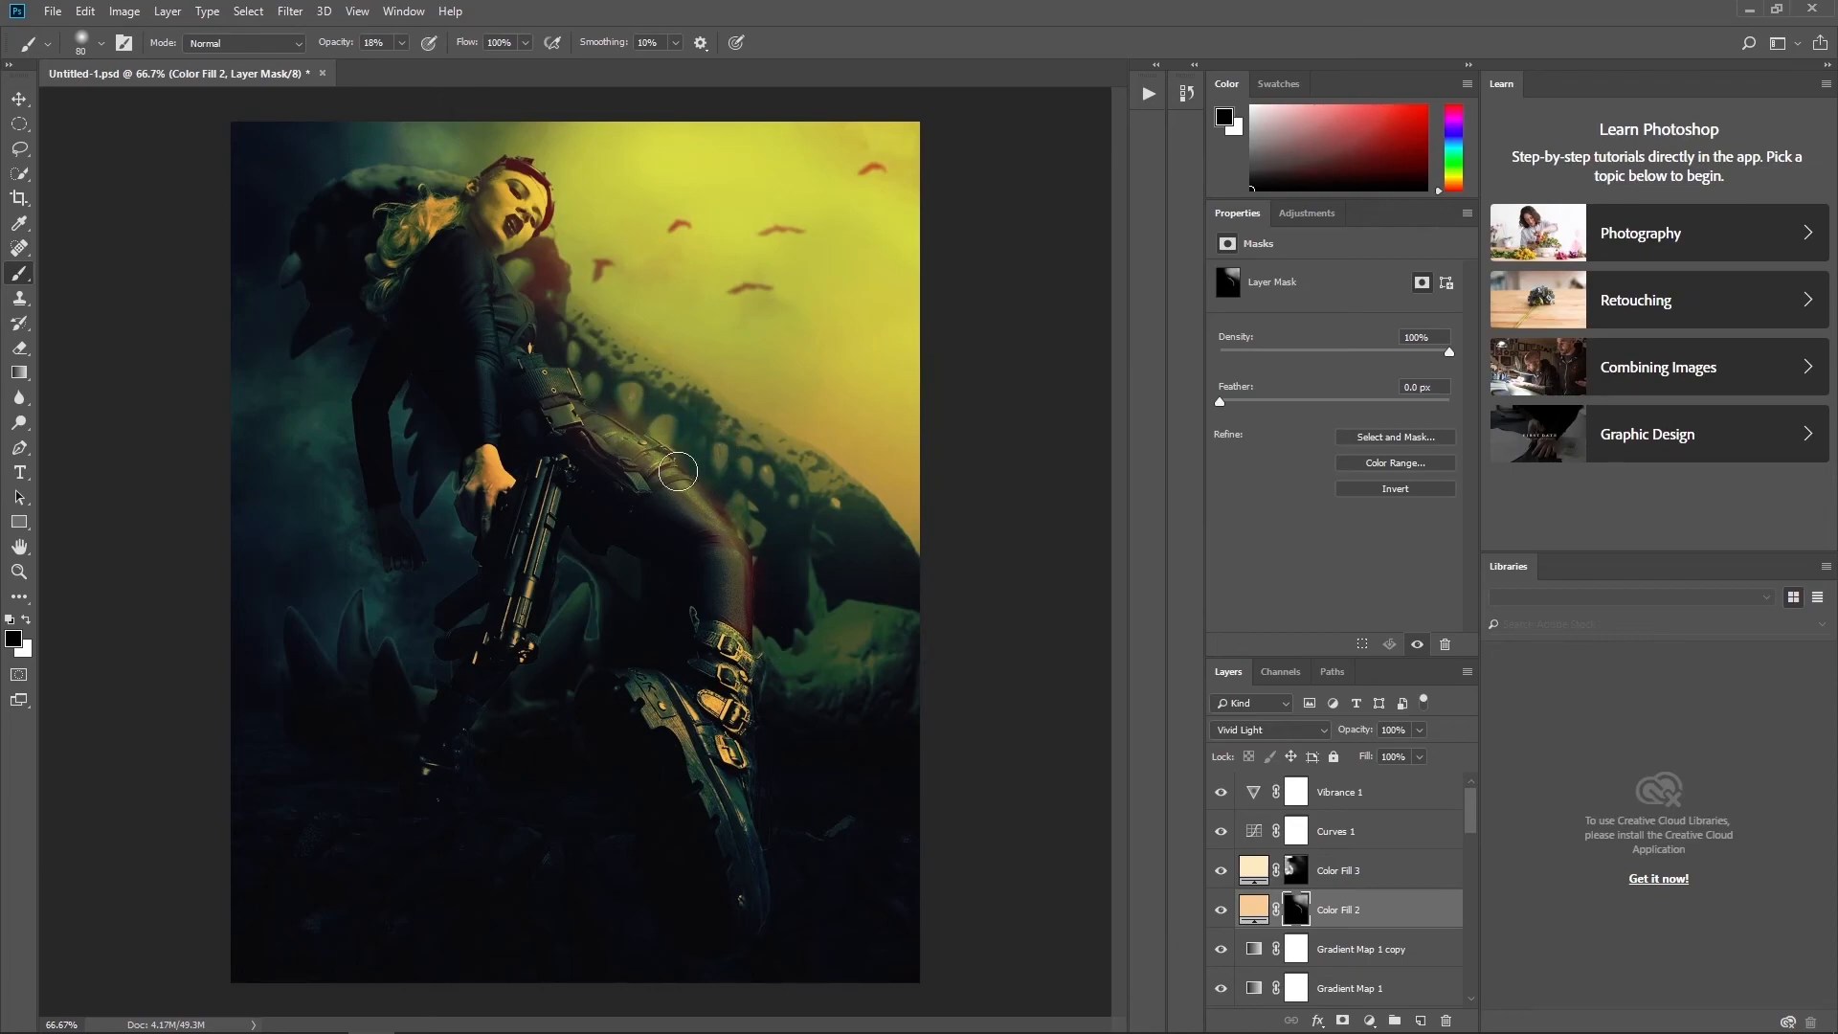
# - Remove the glow spilling beyond the thigh's outer edge by painting black on the mask at 100% opacity
pyautogui.press('x')
pyautogui.press('x')
pyautogui.click(401, 42)
pyautogui.moveTo(735, 499)
pyautogui.mouseDown()
pyautogui.moveTo(727, 479)
pyautogui.moveTo(767, 558)
pyautogui.moveTo(767, 525)
pyautogui.moveTo(635, 405)
pyautogui.mouseUp()
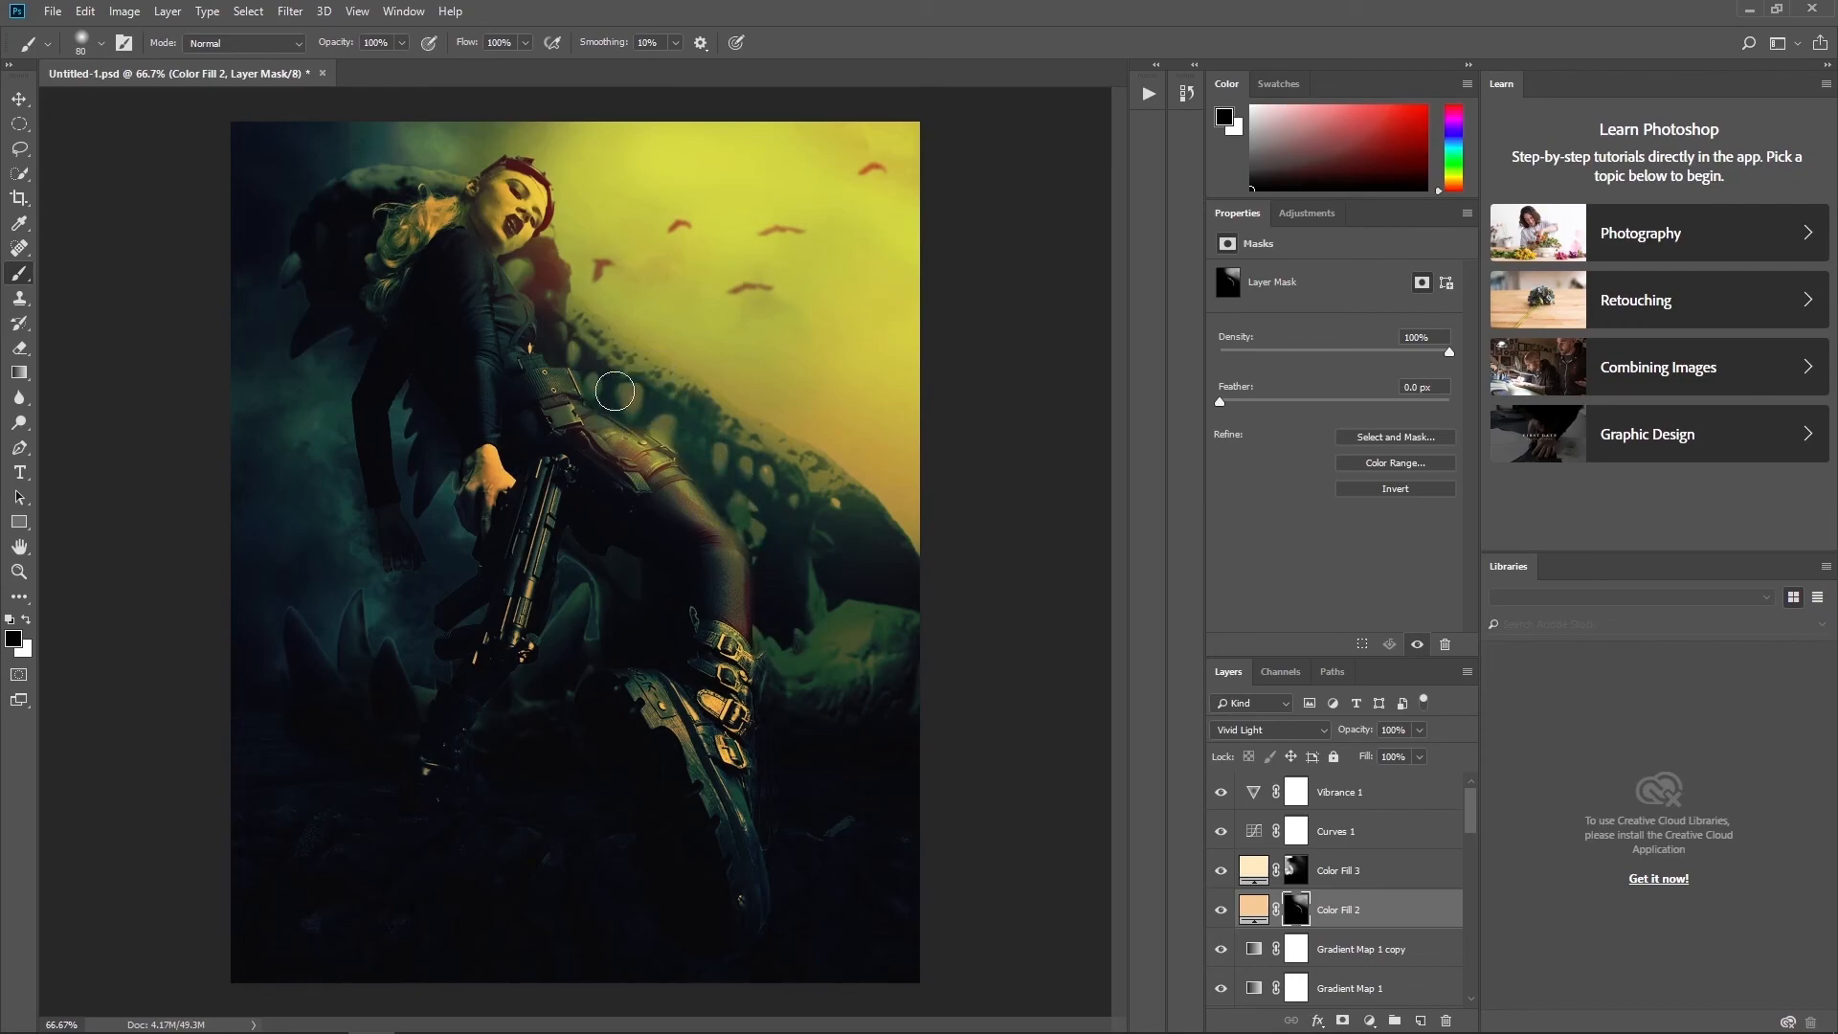
# - Blend a subtle warm glow over the model's torso, jacket and thigh, alternating white and black on the mask at 5% brush opacity
pyautogui.click(401, 42)
pyautogui.moveTo(378, 64); pyautogui.dragTo(317, 65)
pyautogui.press('x')
pyautogui.press('x')
pyautogui.moveTo(628, 453)
pyautogui.mouseDown()
pyautogui.moveTo(659, 545)
pyautogui.moveTo(708, 538)
pyautogui.moveTo(648, 498)
pyautogui.mouseUp()
pyautogui.press('x')
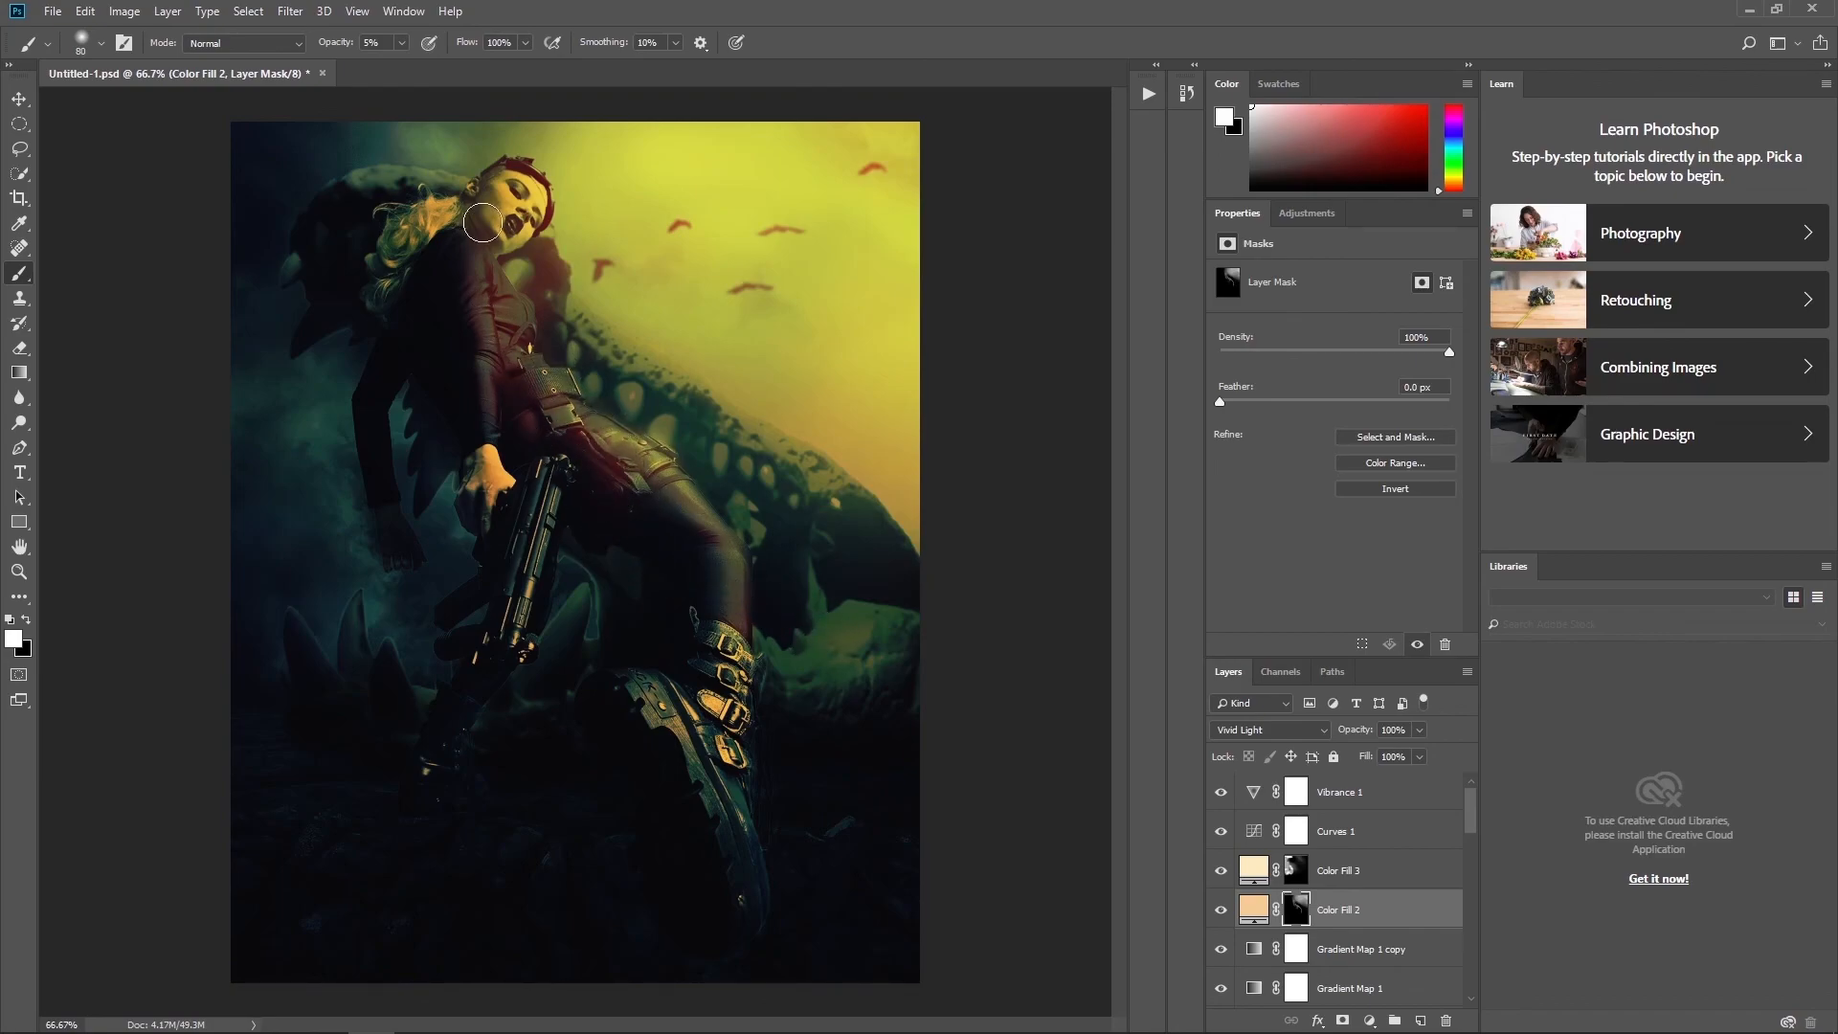
pyautogui.press('x')
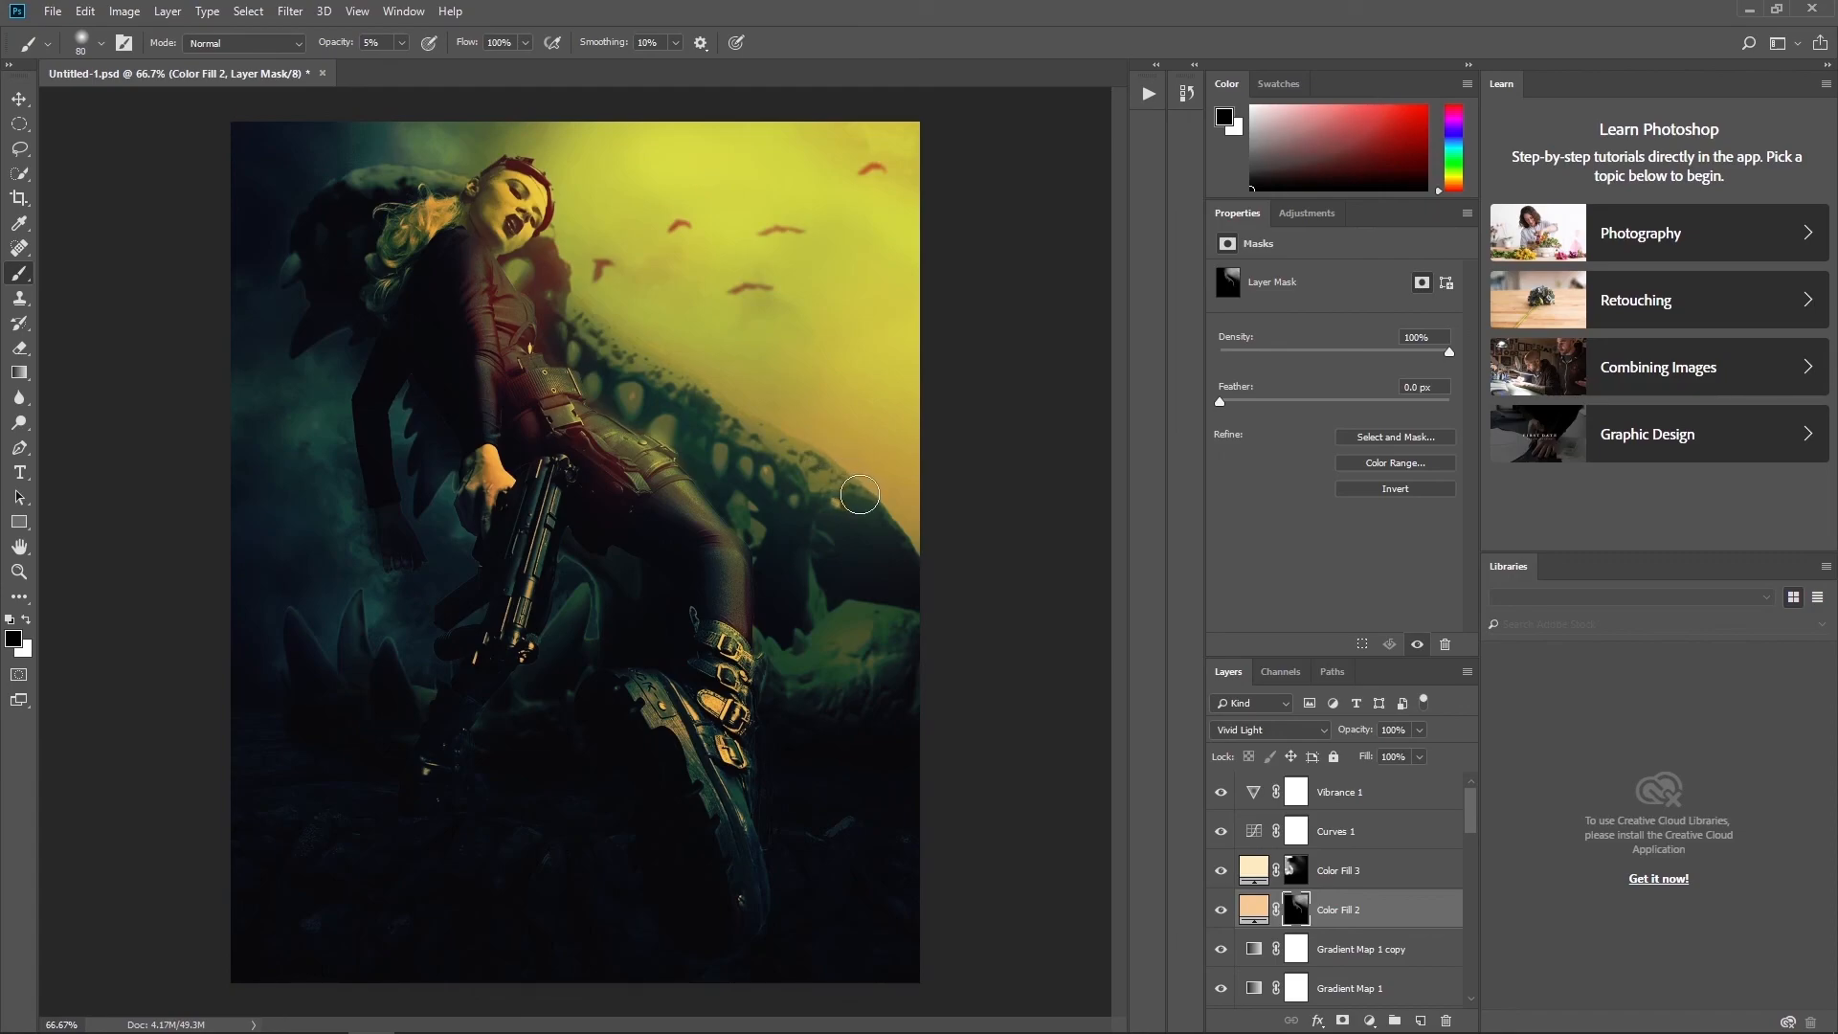
pyautogui.press('x')
pyautogui.press('x')
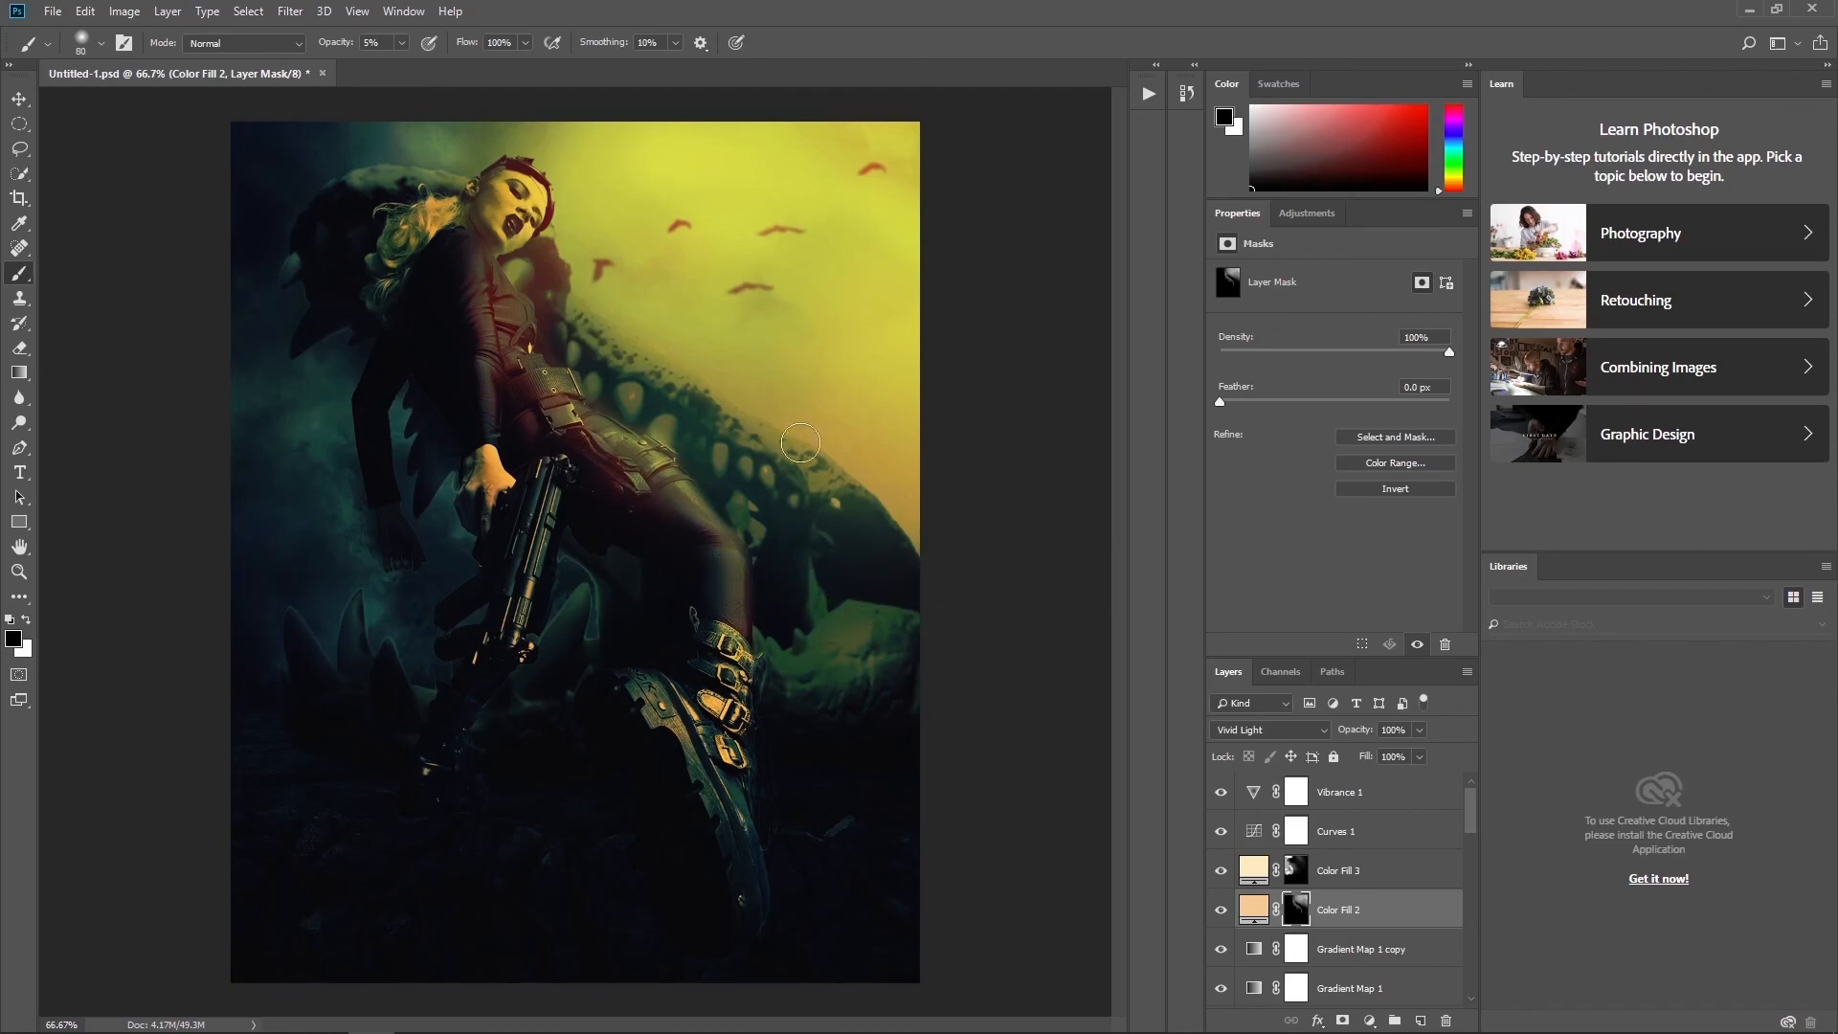